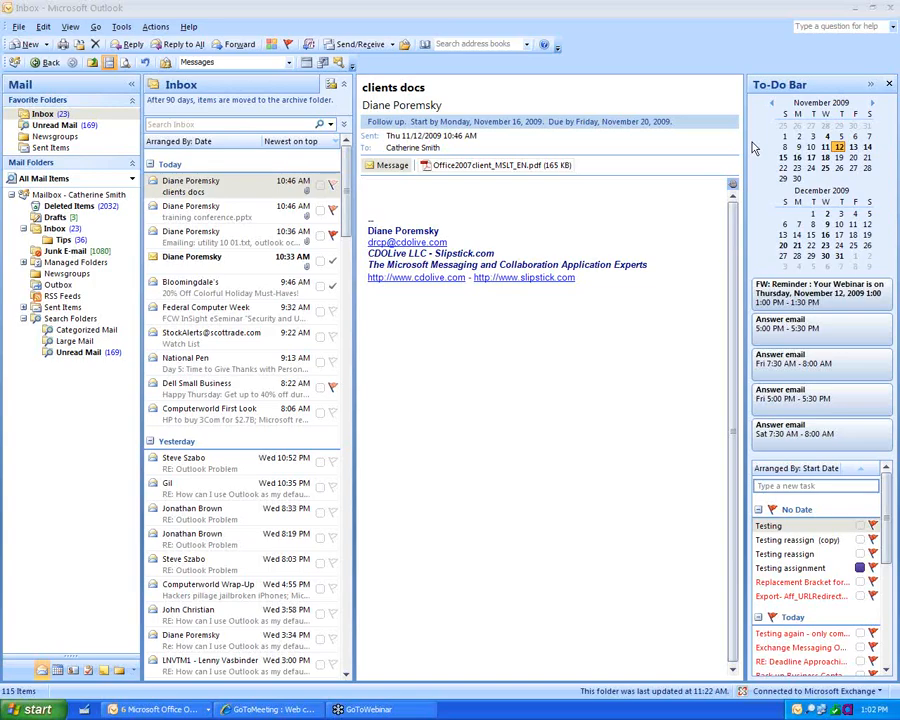
Step: In To-Do Bar Options, set month rows to 1 and the number of appointments to 6
{"action": "left_click", "coordinate": [812, 86]}
{"action": "right_click", "coordinate": [812, 86]}
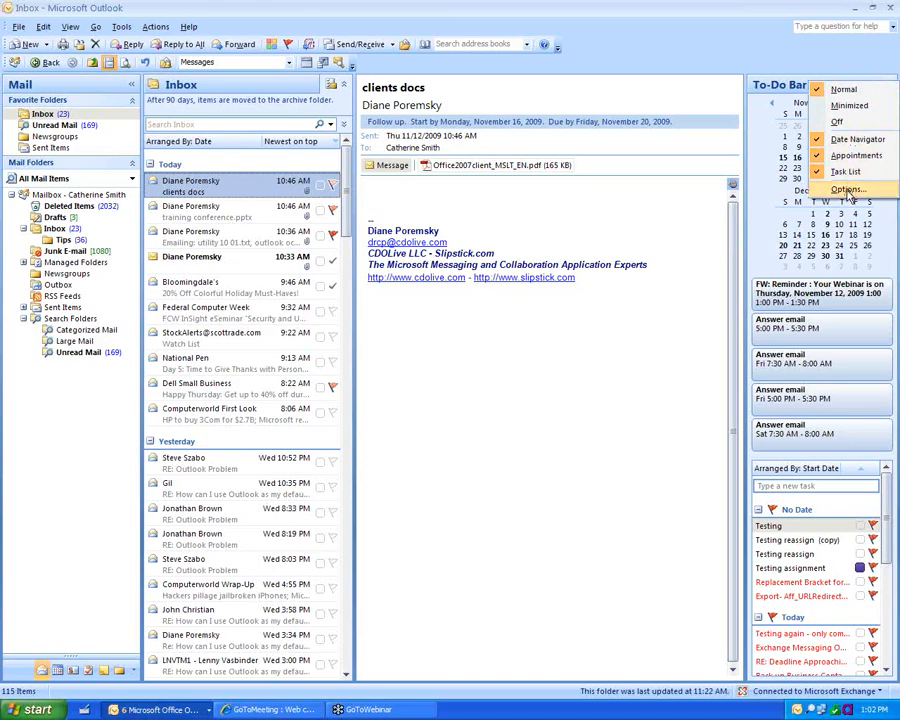
{"action": "left_click", "coordinate": [846, 190]}
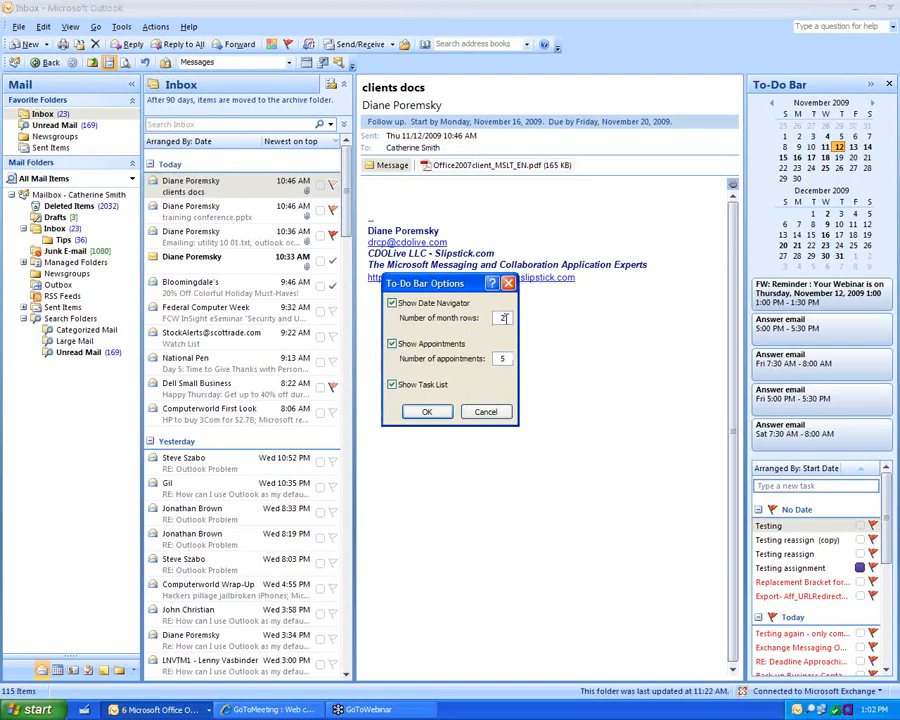
{"action": "type", "text": "1"}
{"action": "left_click", "coordinate": [506, 358]}
{"action": "key", "text": "BackSpace"}
{"action": "type", "text": "5"}
{"action": "key", "text": "BackSpace"}
{"action": "type", "text": "6"}
Step: Apply the To-Do Bar options, then drag its left border back to a single-month width
{"action": "left_click", "coordinate": [428, 415]}
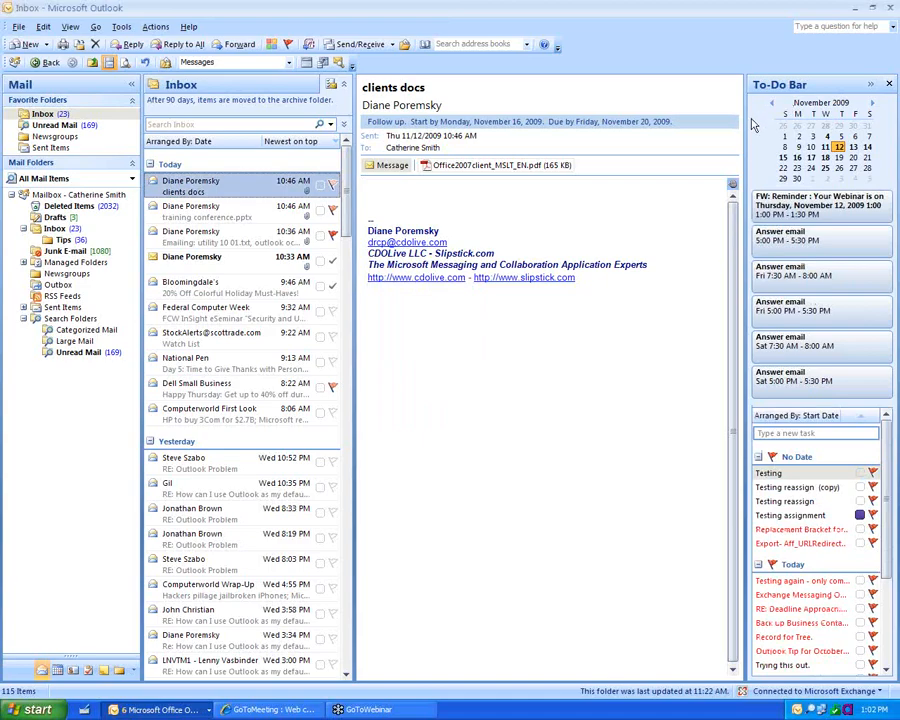
{"action": "left_click_drag", "start_coordinate": [744, 124], "coordinate": [409, 116]}
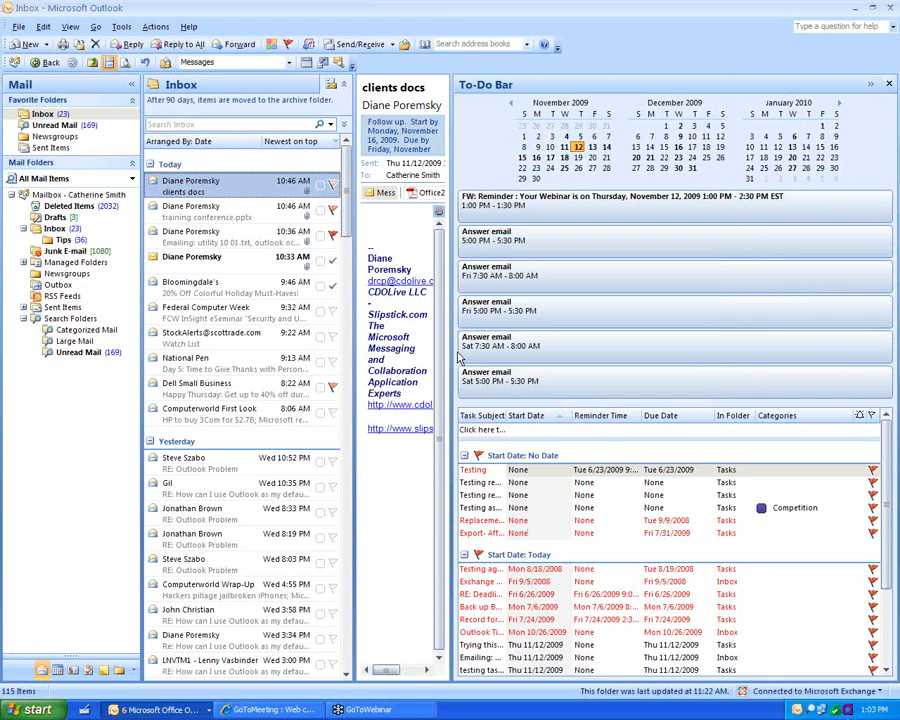
{"action": "left_click_drag", "start_coordinate": [450, 325], "coordinate": [720, 314]}
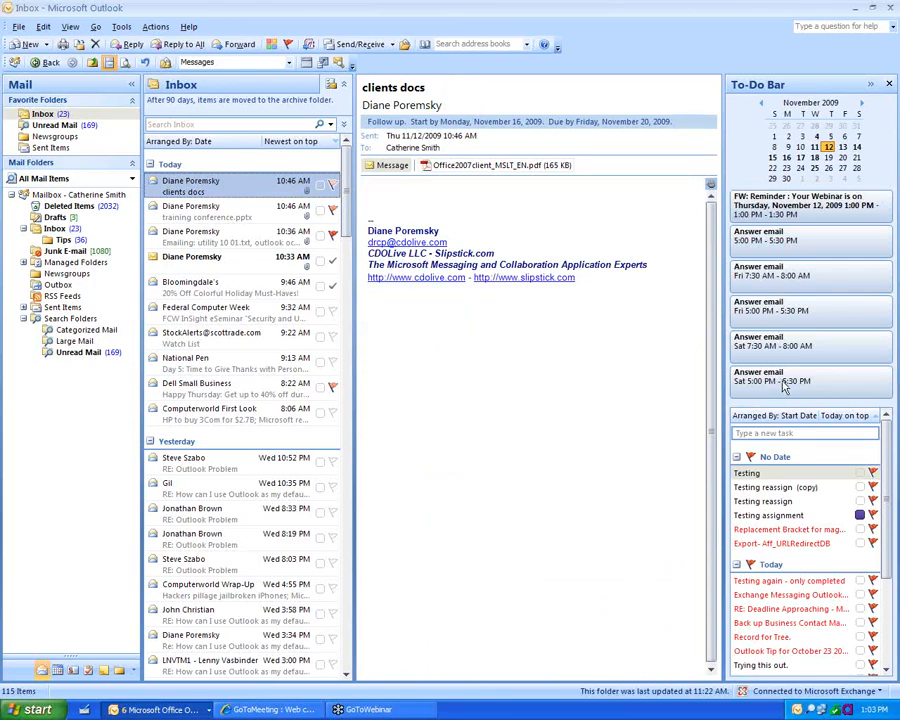
{"action": "left_click", "coordinate": [815, 148]}
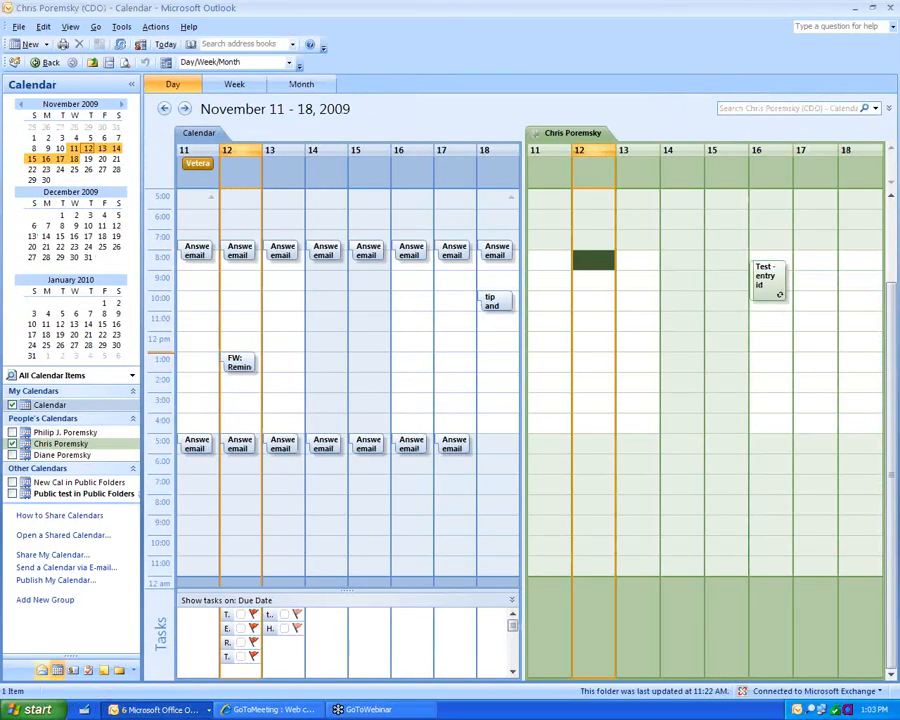
{"action": "left_click", "coordinate": [42, 676]}
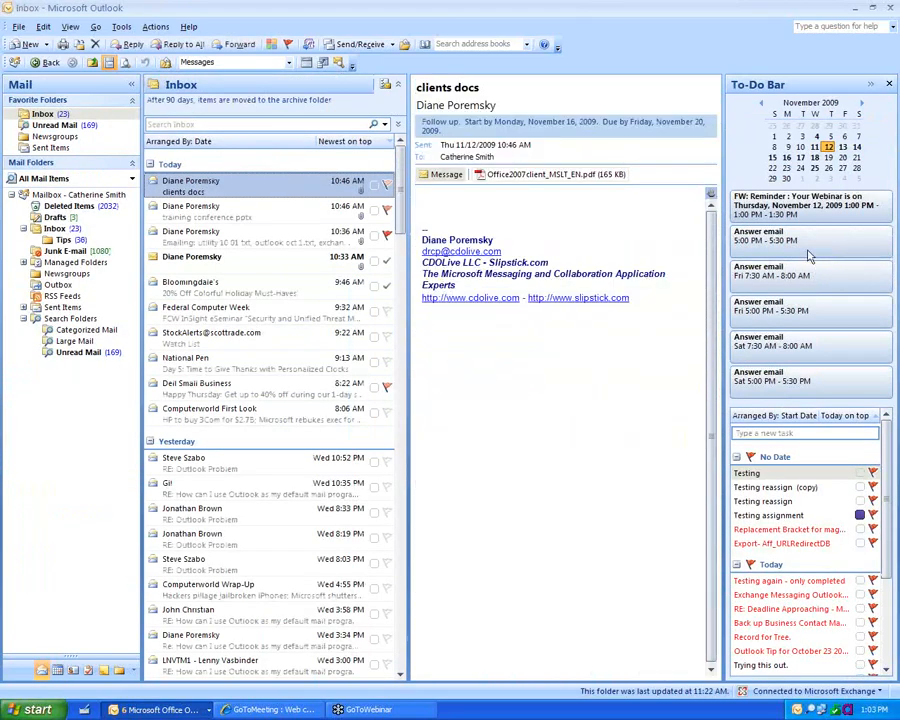
{"action": "left_click", "coordinate": [810, 252]}
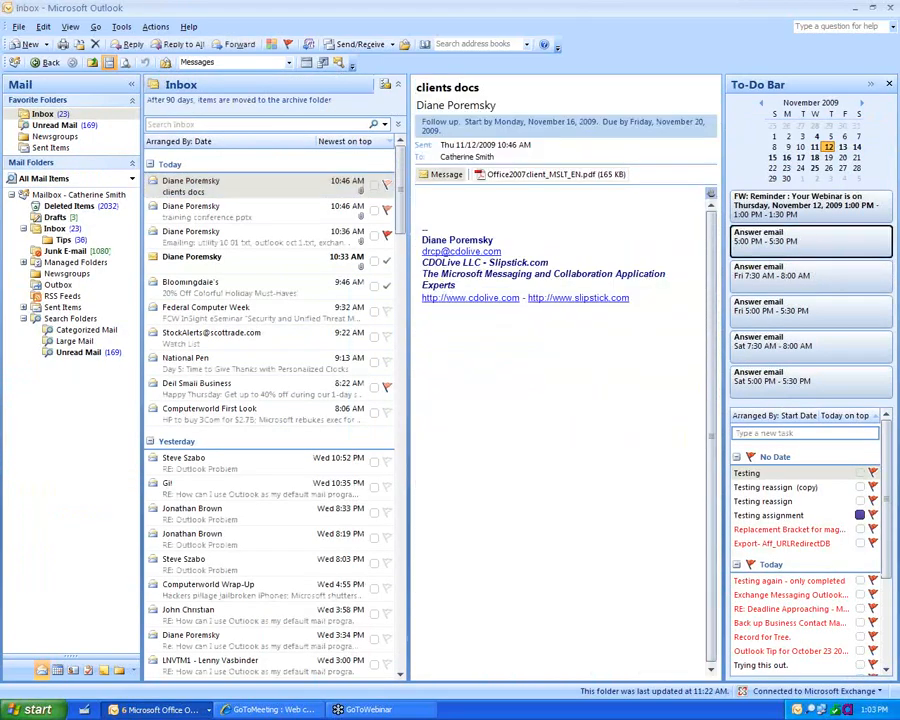
{"action": "double_click", "coordinate": [810, 240]}
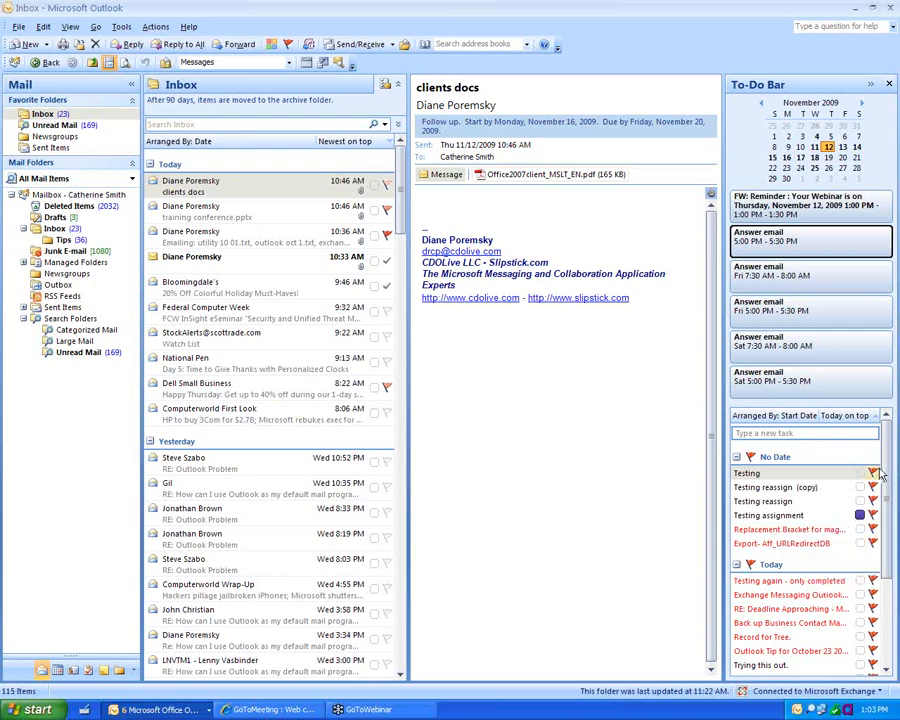
{"action": "mouse_move", "coordinate": [886, 480]}
{"action": "left_mouse_down"}
{"action": "mouse_move", "coordinate": [883, 580]}
{"action": "mouse_move", "coordinate": [883, 497]}
{"action": "left_mouse_up"}
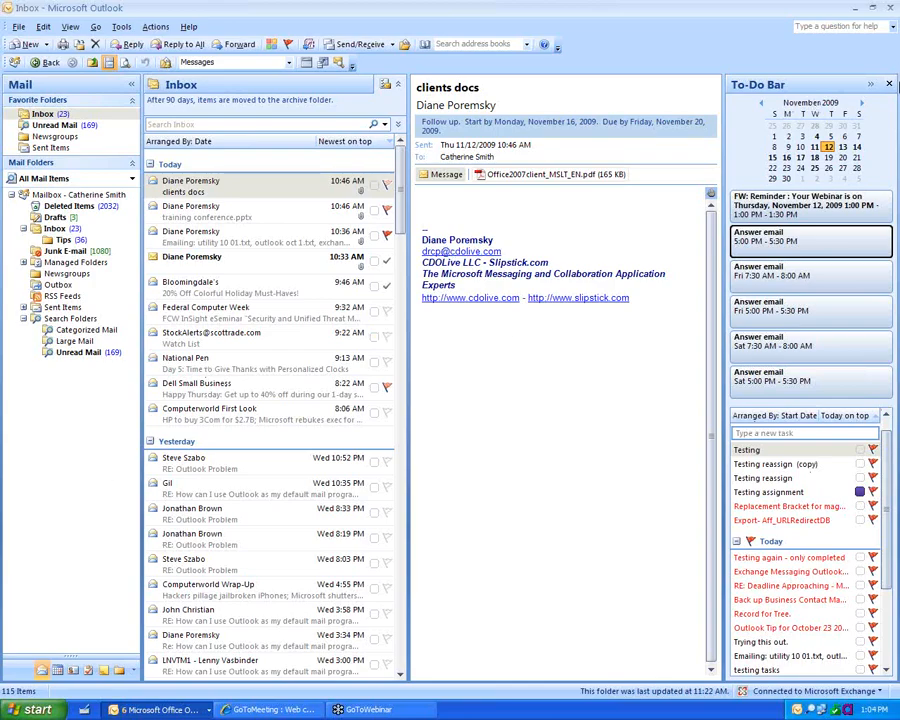
Step: Minimize the To-Do Bar and drag the window edges to make Outlook taller and larger
{"action": "left_click", "coordinate": [870, 88]}
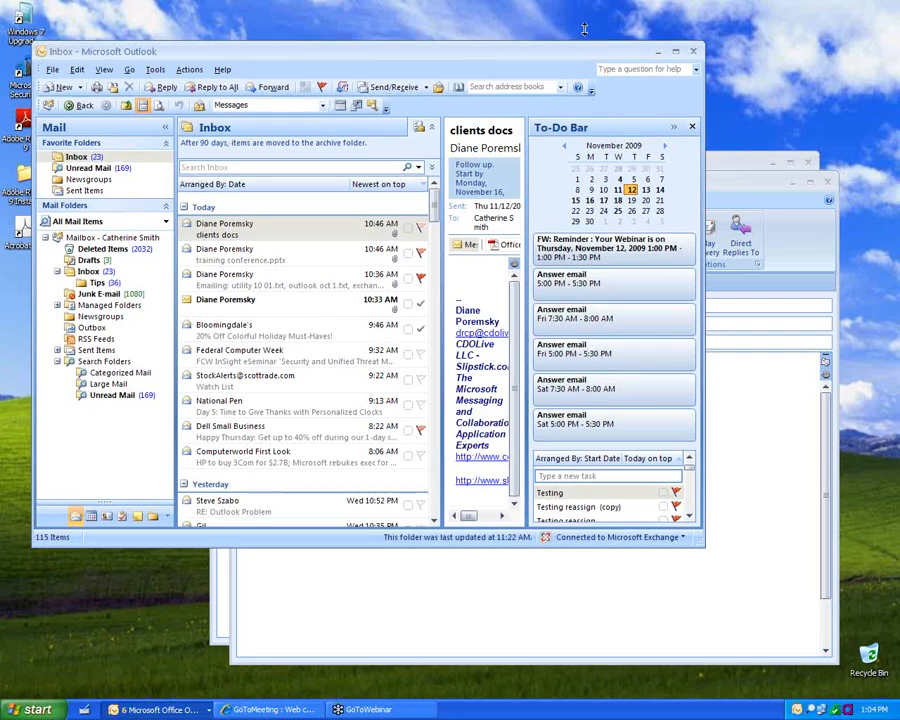
{"action": "left_click_drag", "start_coordinate": [584, 29], "coordinate": [584, 2]}
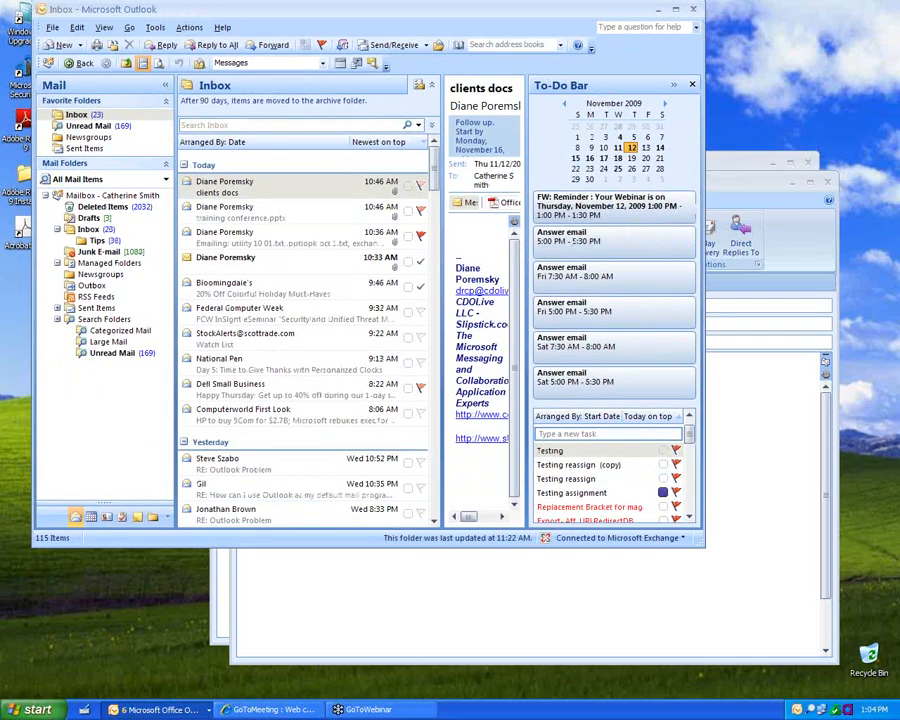
{"action": "left_click_drag", "start_coordinate": [795, 688], "coordinate": [812, 697]}
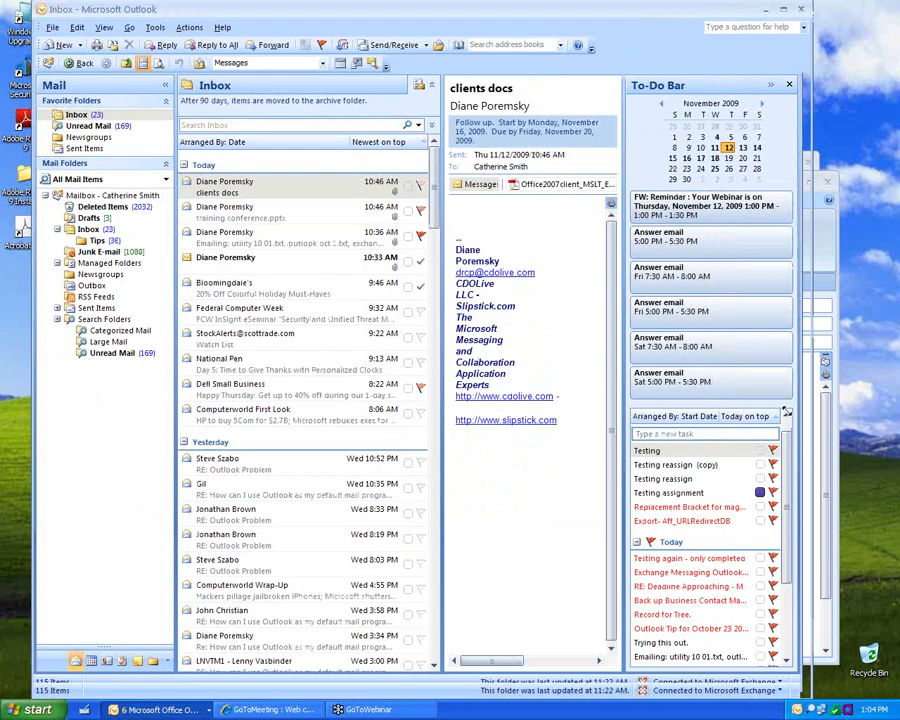
Step: Cycle the To-Do Bar through minimized, pop-out, normal and off, toggling it with Alt+F2
{"action": "left_click", "coordinate": [770, 84]}
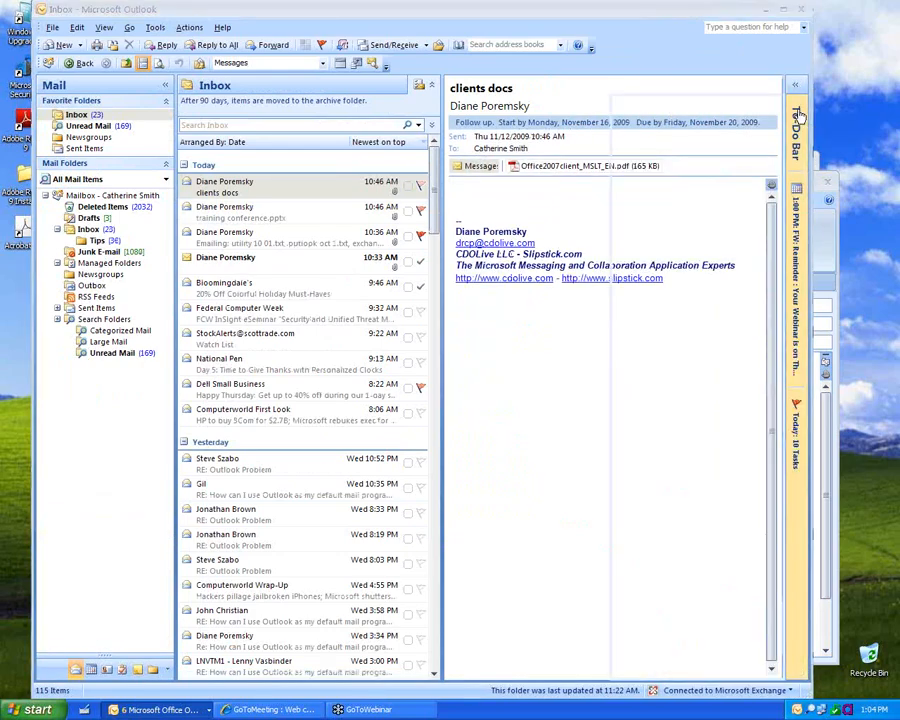
{"action": "left_click", "coordinate": [798, 116]}
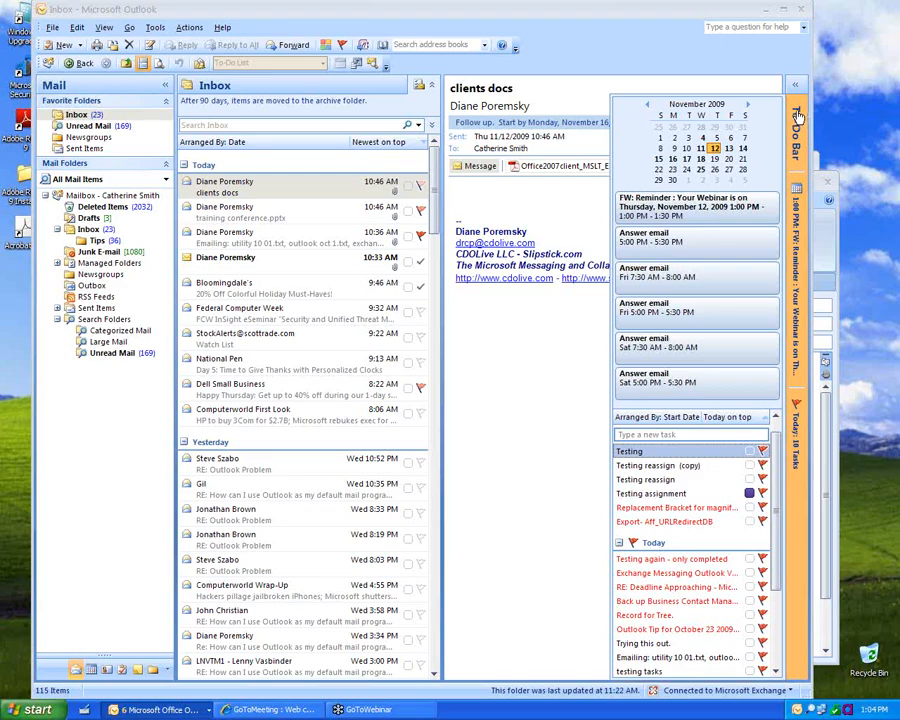
{"action": "left_click", "coordinate": [798, 116]}
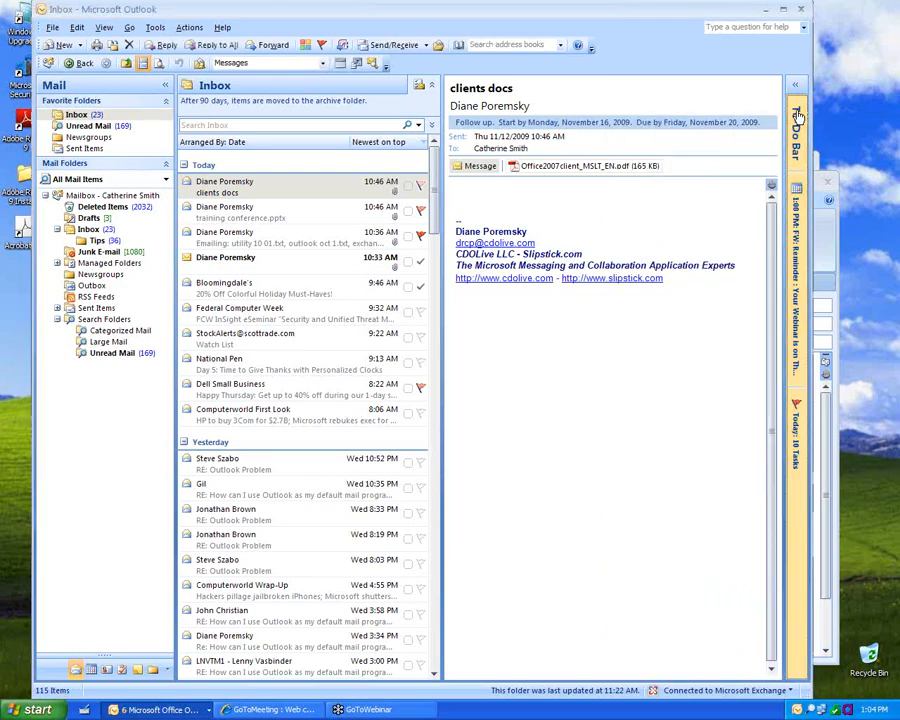
{"action": "left_click", "coordinate": [796, 90]}
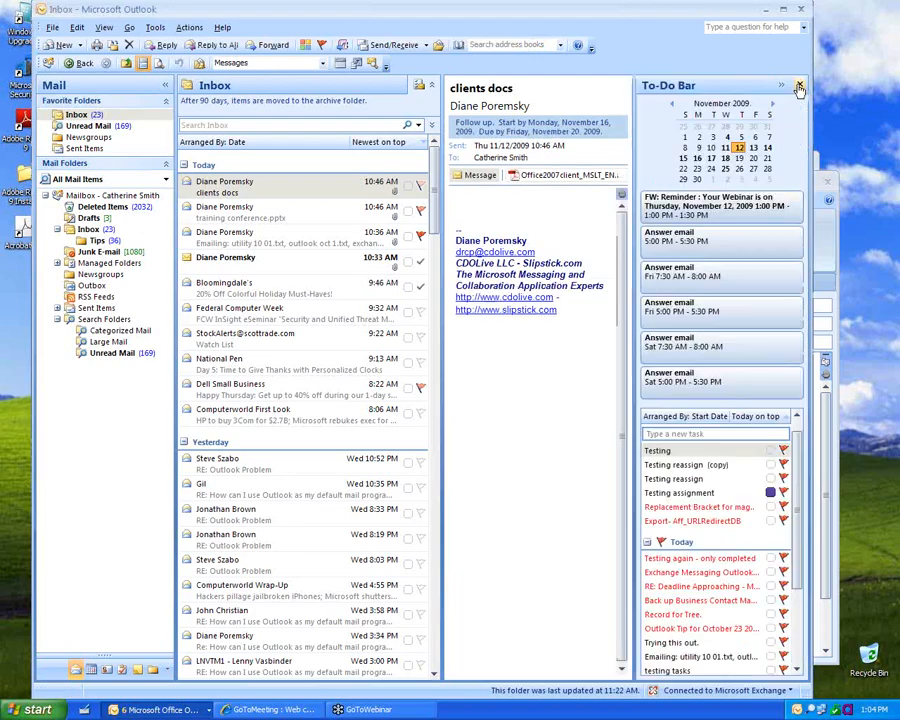
{"action": "left_click", "coordinate": [800, 88]}
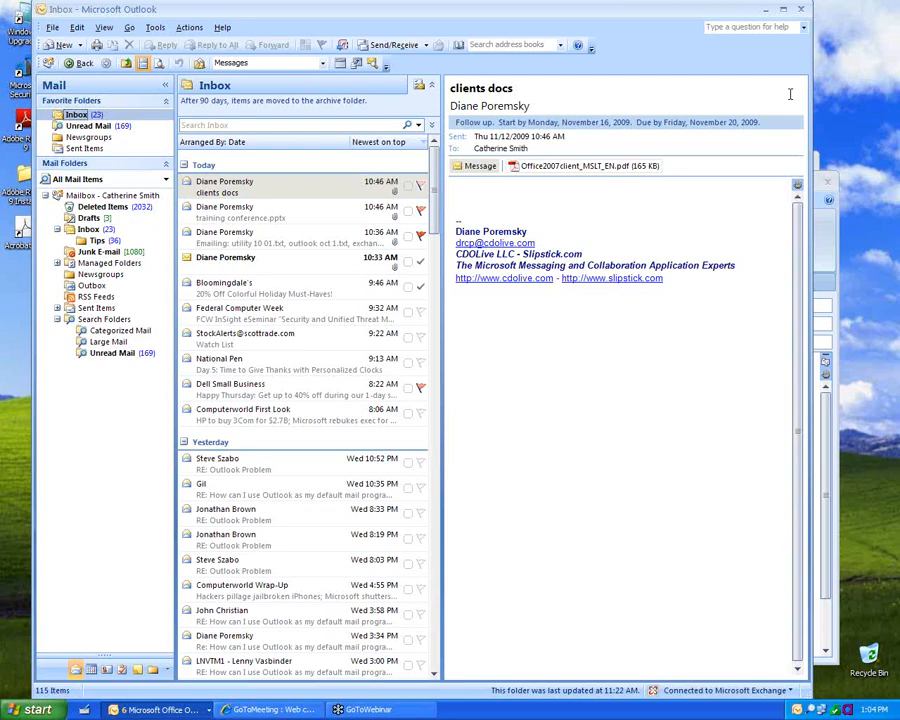
{"action": "key", "text": "alt+F2"}
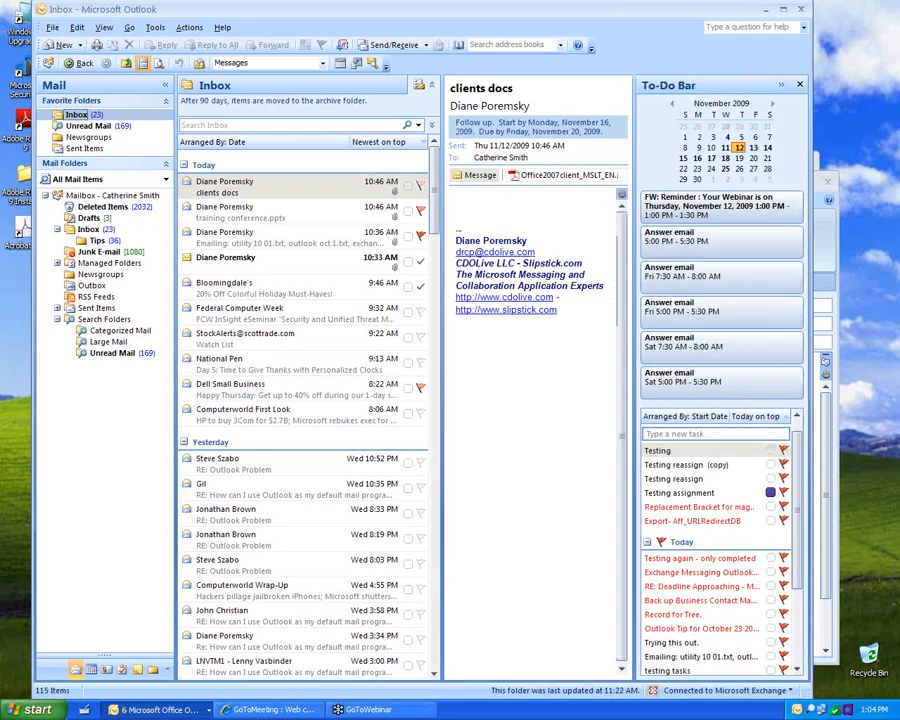
{"action": "key", "text": "alt+F2"}
{"action": "key", "text": "alt+F2"}
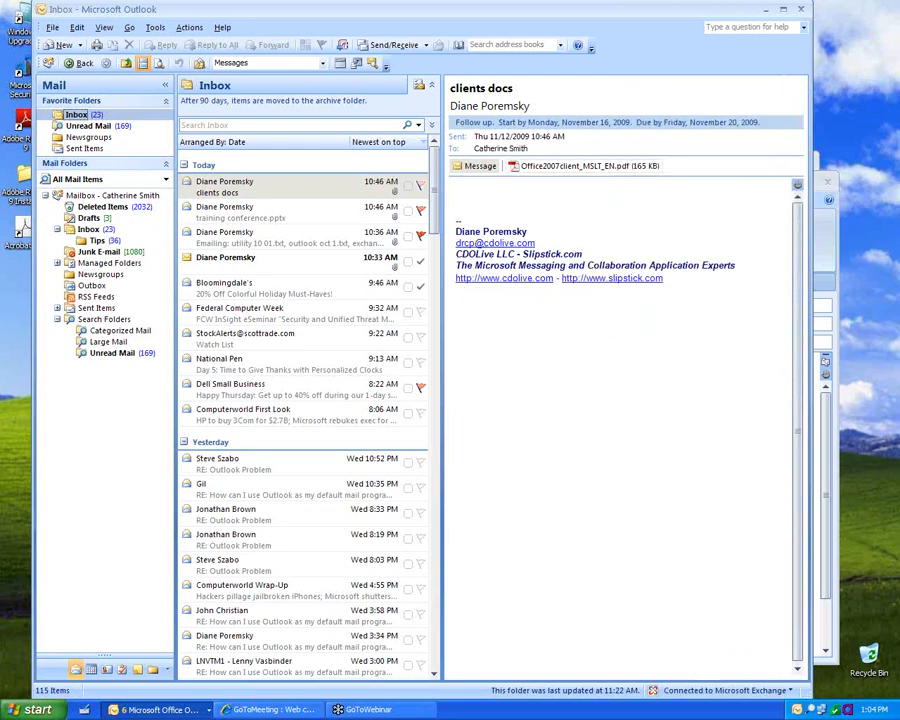
{"action": "key", "text": "alt+F2"}
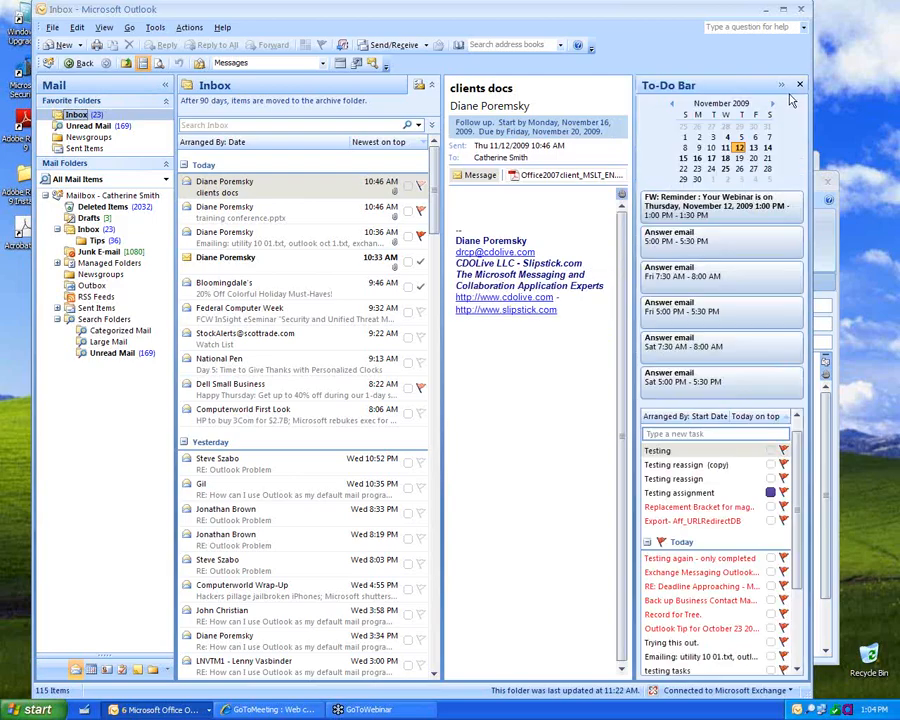
{"action": "left_click", "coordinate": [106, 28]}
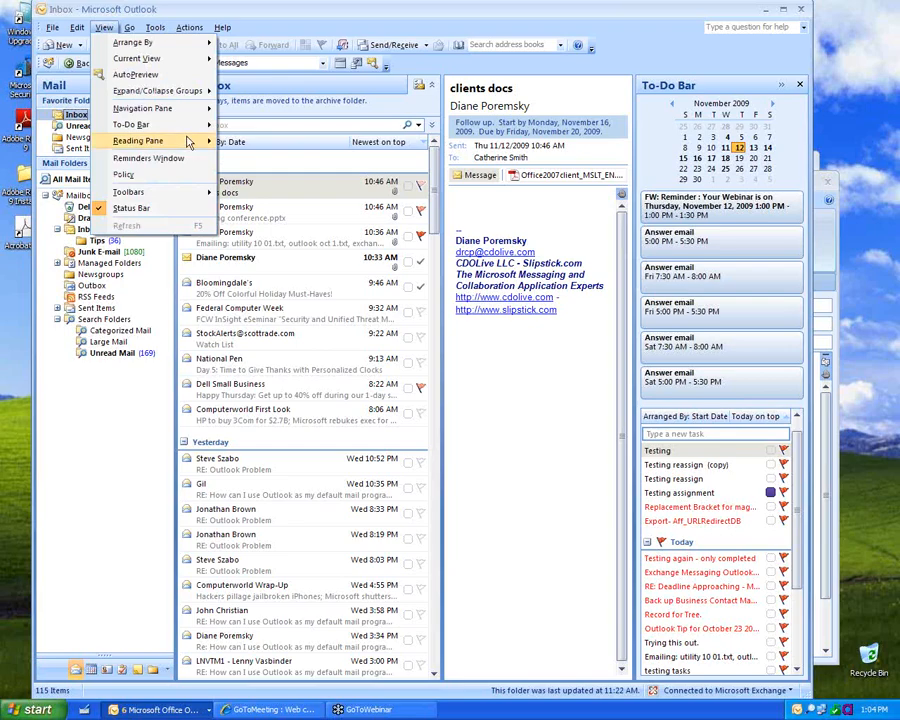
{"action": "mouse_move", "coordinate": [152, 128]}
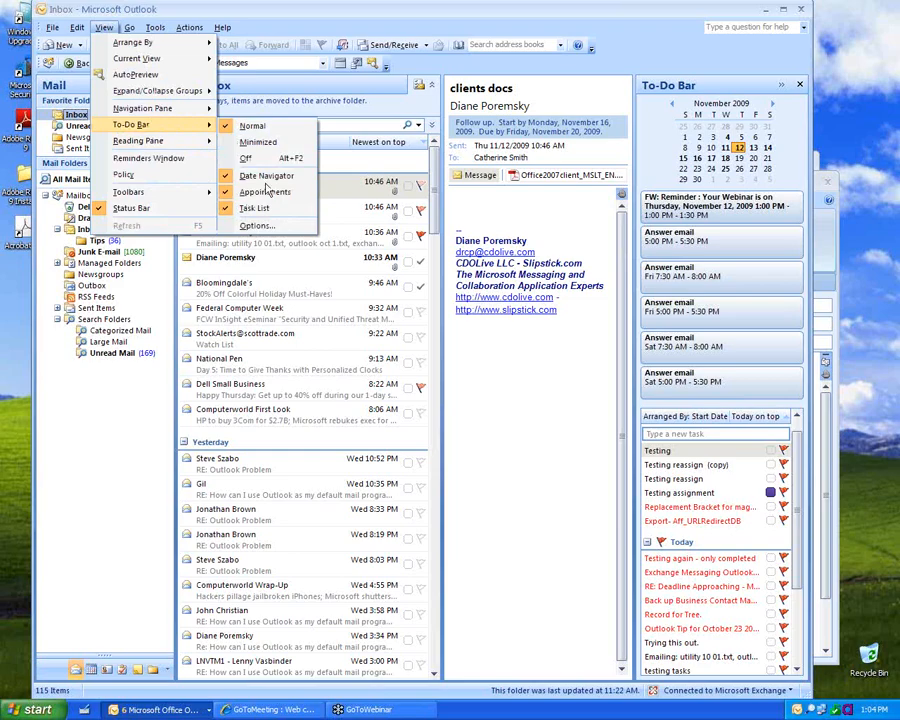
{"action": "key", "text": "Escape"}
{"action": "key", "text": "Escape"}
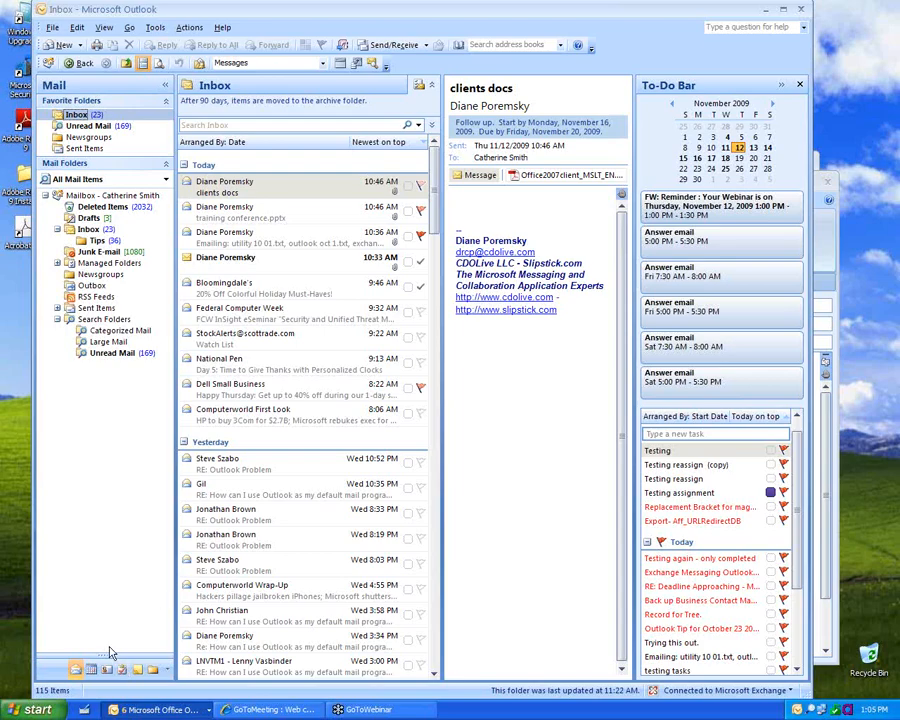
Step: Drag the navigation pane splitter so only Mail and Calendar show as large buttons
{"action": "left_click_drag", "start_coordinate": [104, 640], "coordinate": [100, 538]}
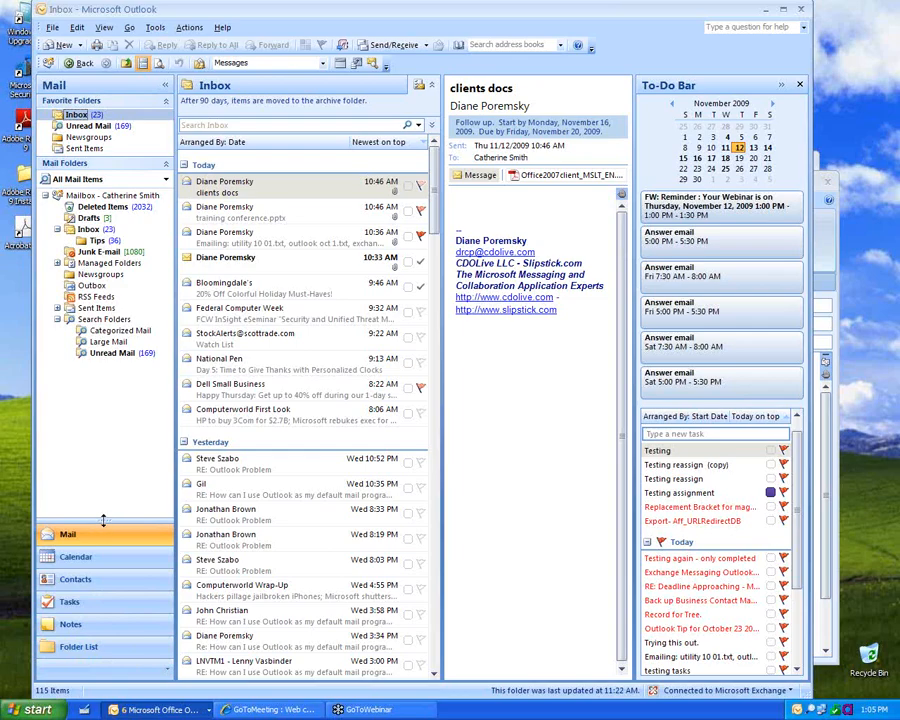
{"action": "left_click_drag", "start_coordinate": [103, 519], "coordinate": [104, 668]}
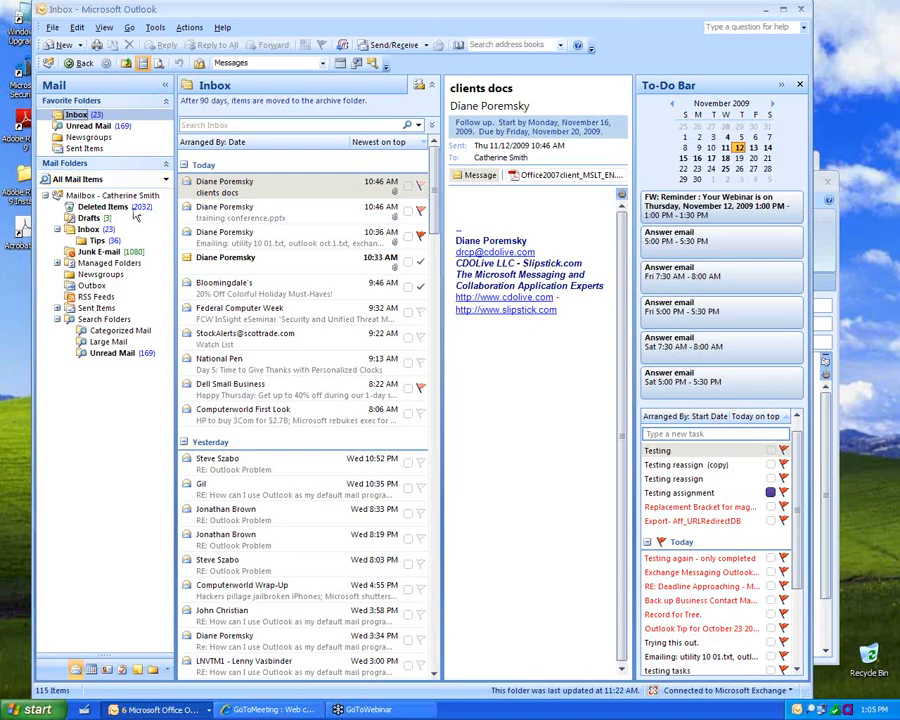
{"action": "left_click_drag", "start_coordinate": [113, 656], "coordinate": [110, 597]}
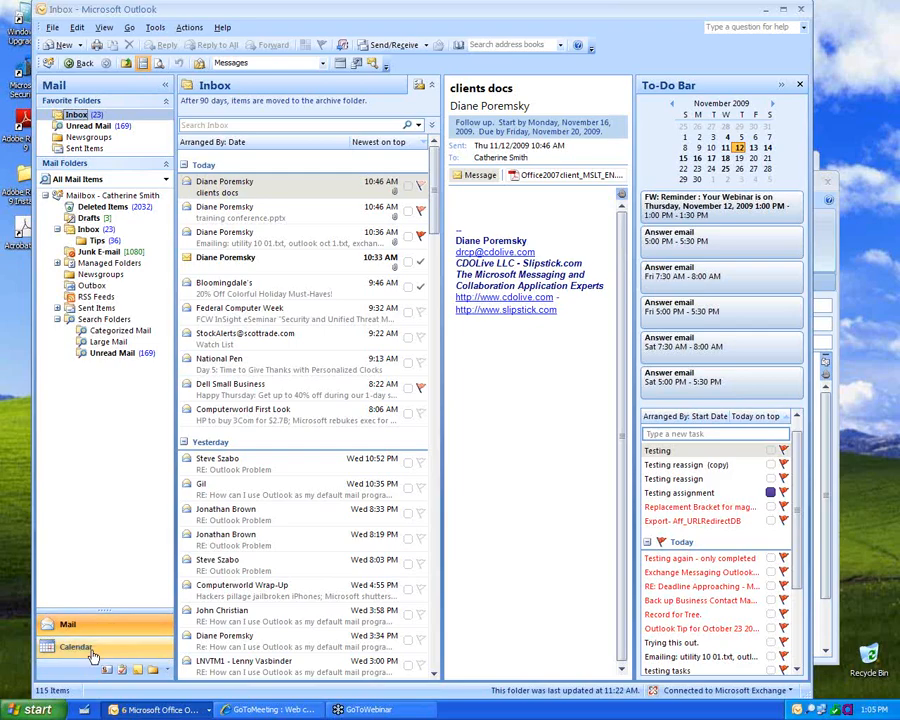
Step: Toggle the Shortcuts and Journal buttons from the Configure Buttons menu
{"action": "left_click", "coordinate": [170, 677]}
{"action": "mouse_move", "coordinate": [256, 660]}
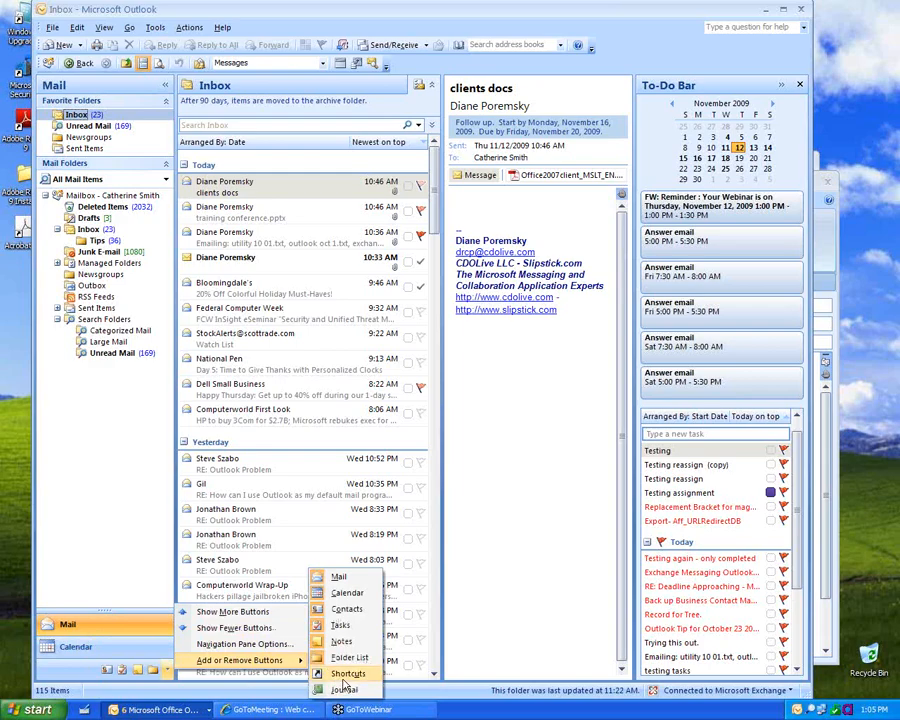
{"action": "left_click", "coordinate": [340, 674]}
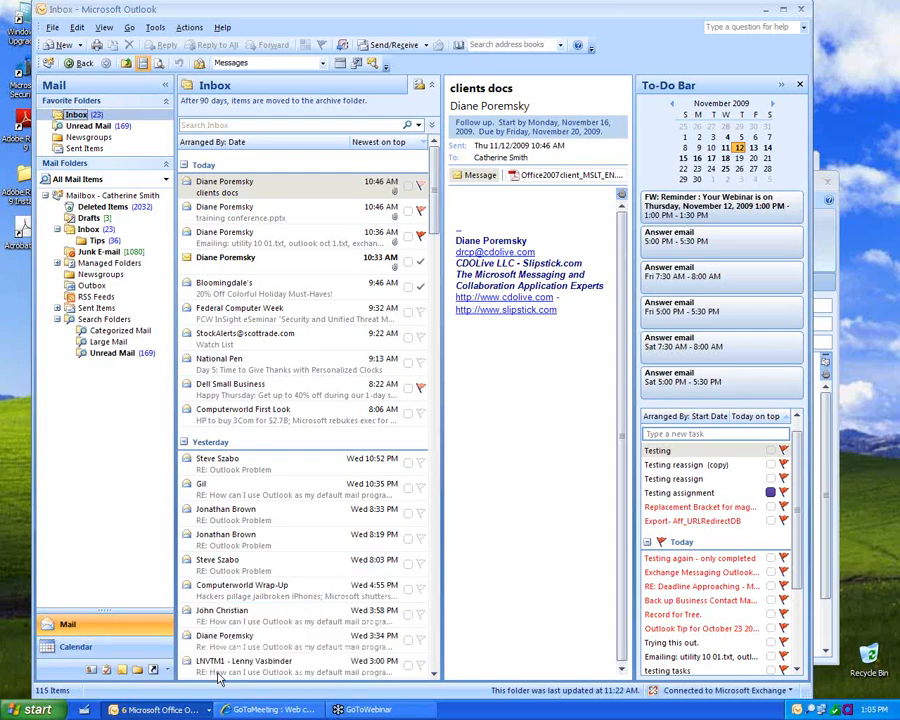
{"action": "left_click", "coordinate": [168, 674]}
{"action": "mouse_move", "coordinate": [290, 660]}
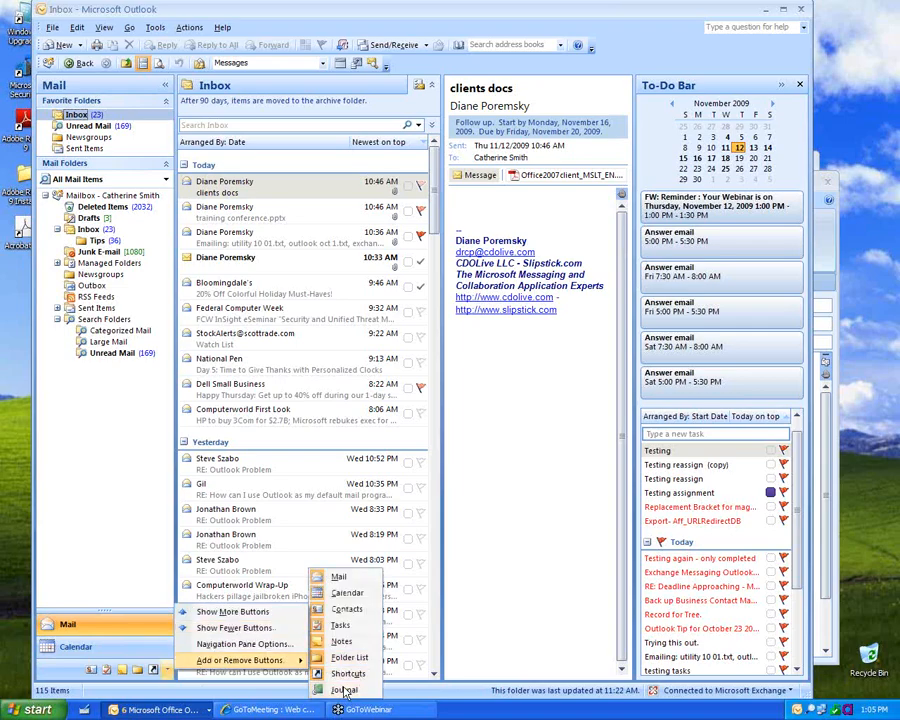
{"action": "left_click", "coordinate": [345, 690]}
Step: In Navigation Pane Options, uncheck Shortcuts and Journal and confirm
{"action": "left_click", "coordinate": [170, 673]}
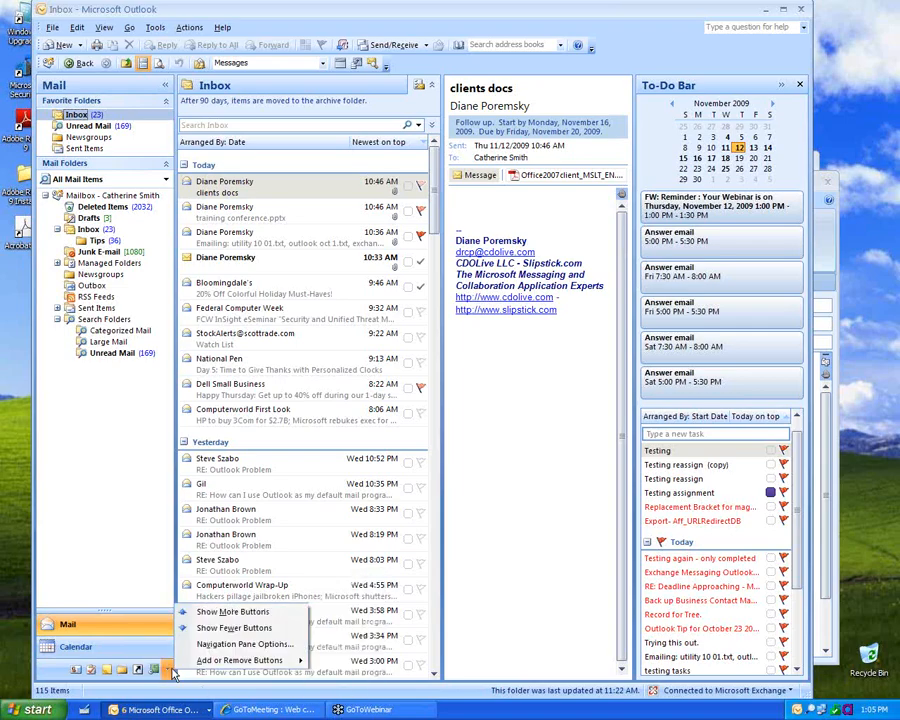
{"action": "left_click", "coordinate": [263, 646]}
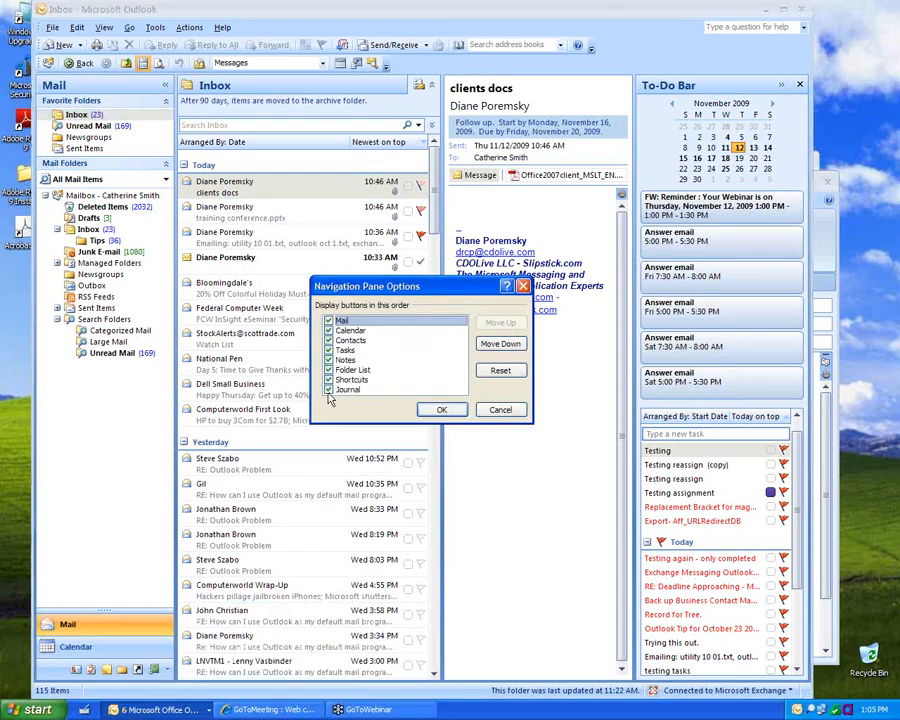
{"action": "left_click", "coordinate": [353, 370]}
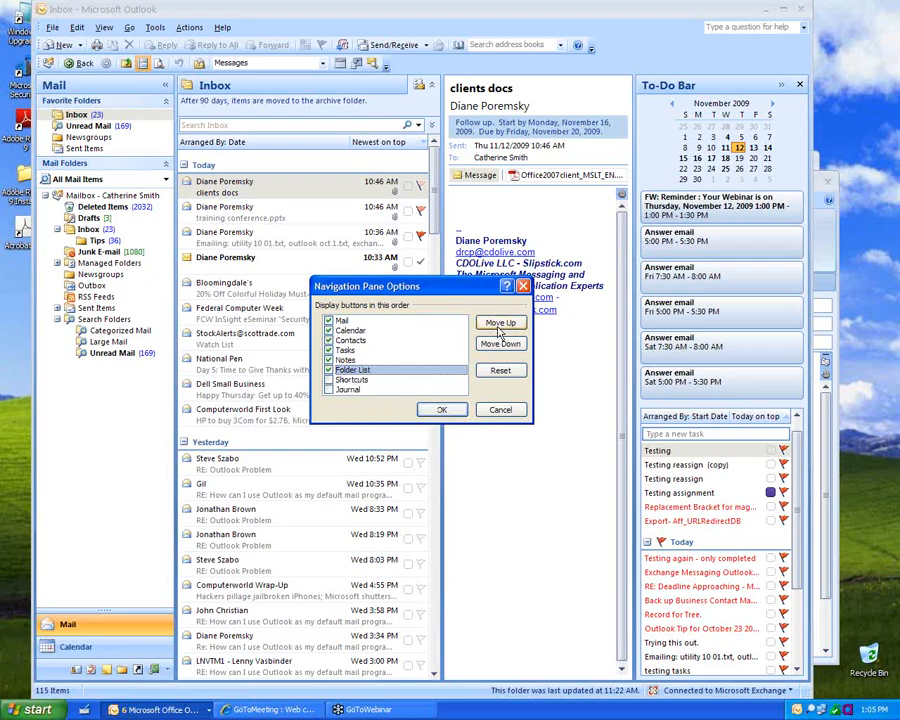
{"action": "left_click", "coordinate": [442, 410]}
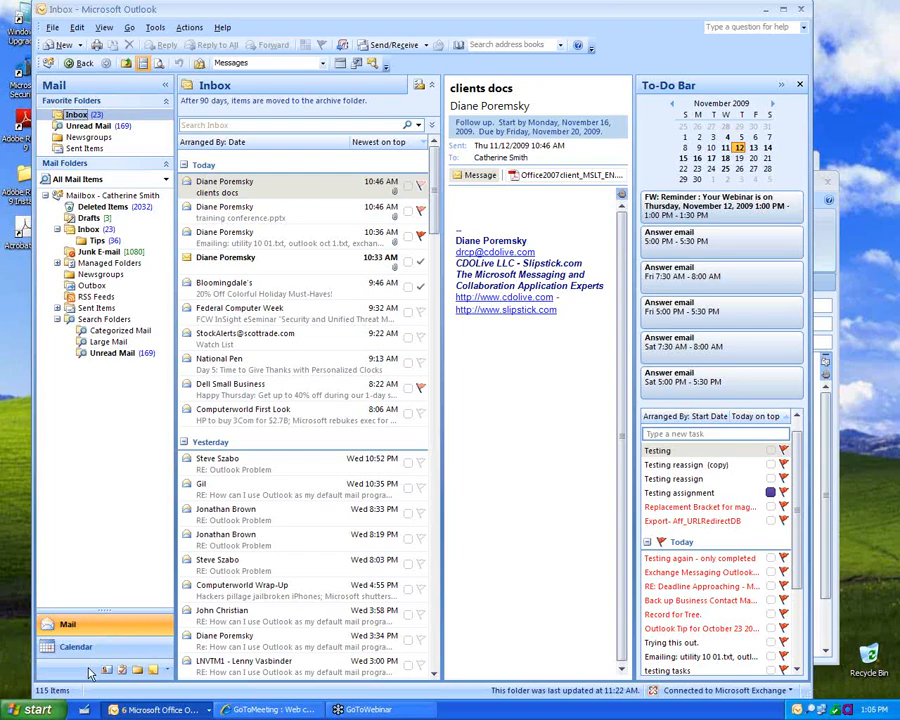
Step: Shrink Mail and Calendar to small icons; add, then remove, Categorized Mail in Favorite Folders
{"action": "left_click_drag", "start_coordinate": [103, 645], "coordinate": [100, 676]}
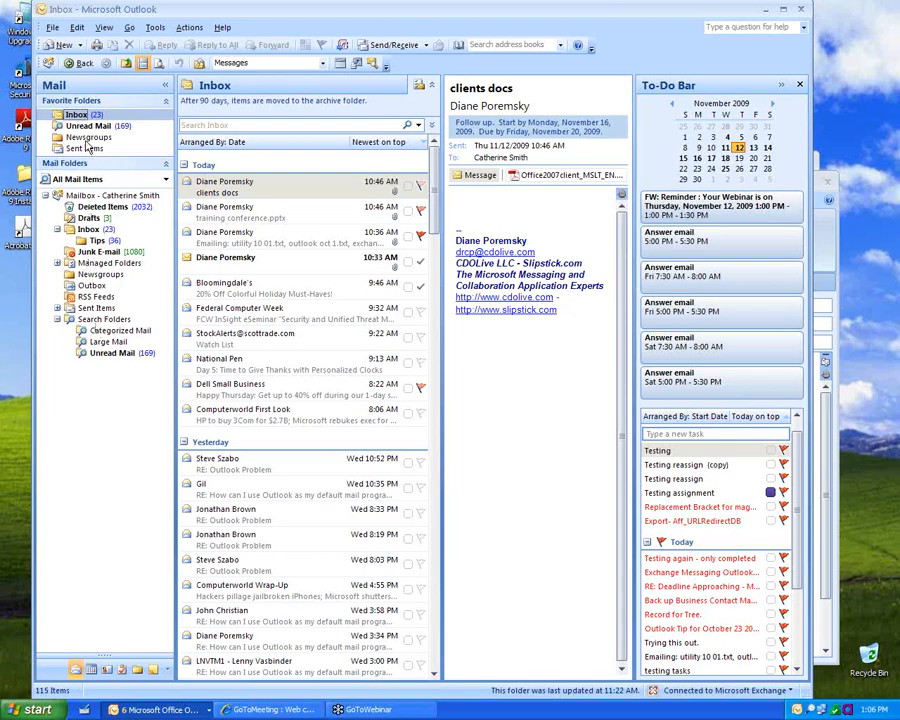
{"action": "left_click_drag", "start_coordinate": [120, 338], "coordinate": [90, 147]}
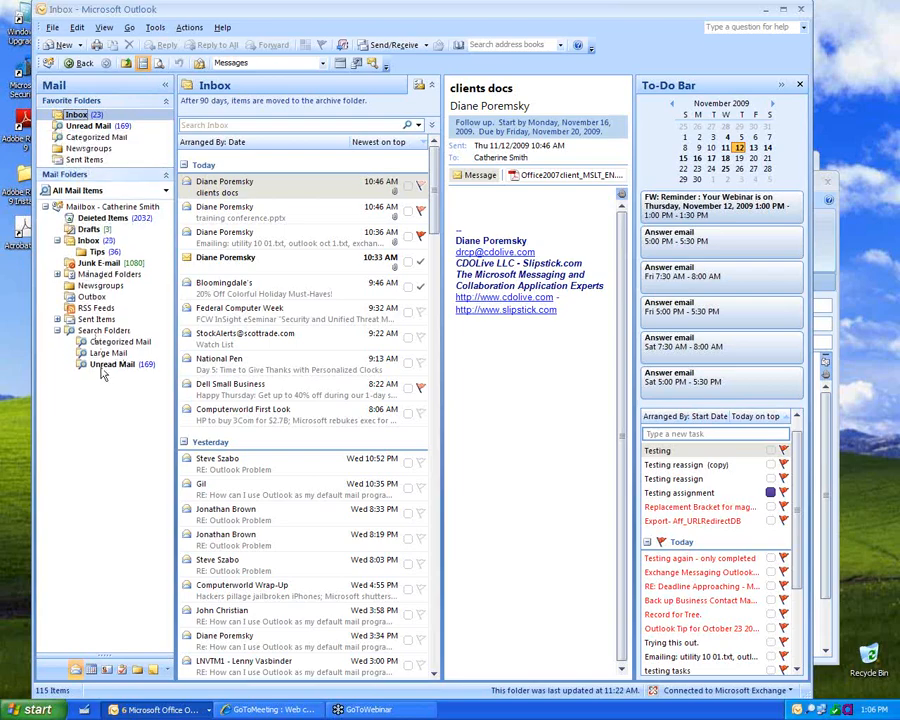
{"action": "right_click", "coordinate": [88, 138]}
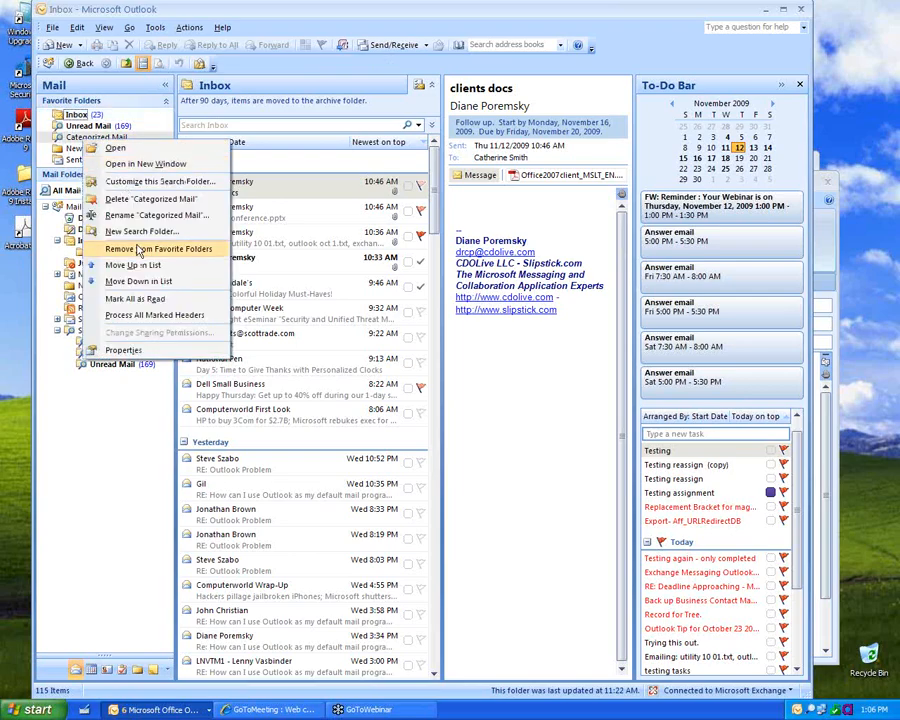
{"action": "left_click", "coordinate": [138, 250]}
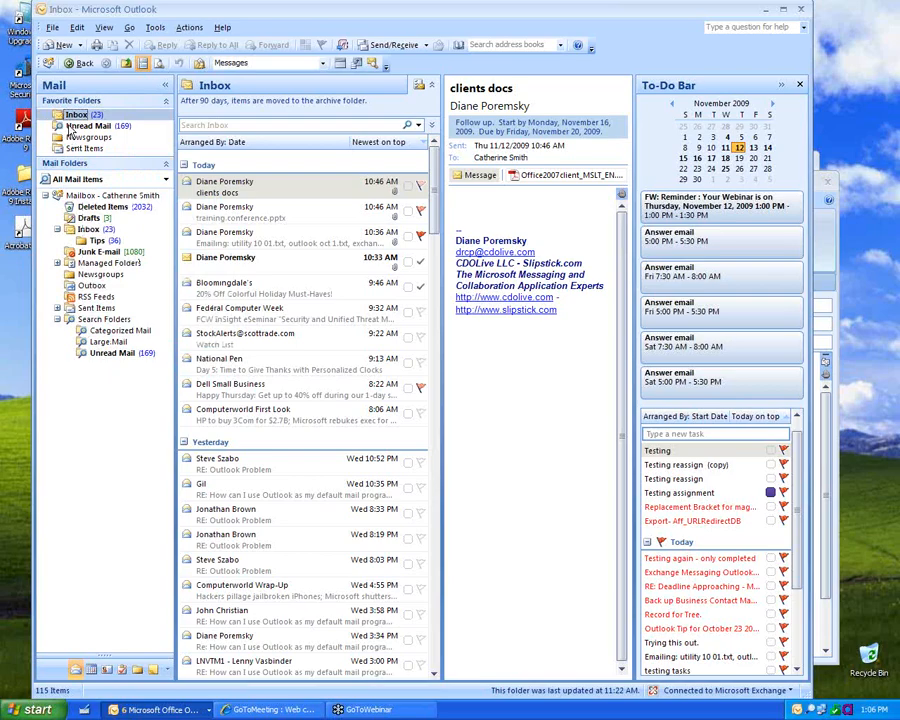
Step: Reorder Favorite Folders to Inbox, Newsgroups, Sent Items, Unread Mail
{"action": "right_click", "coordinate": [70, 127]}
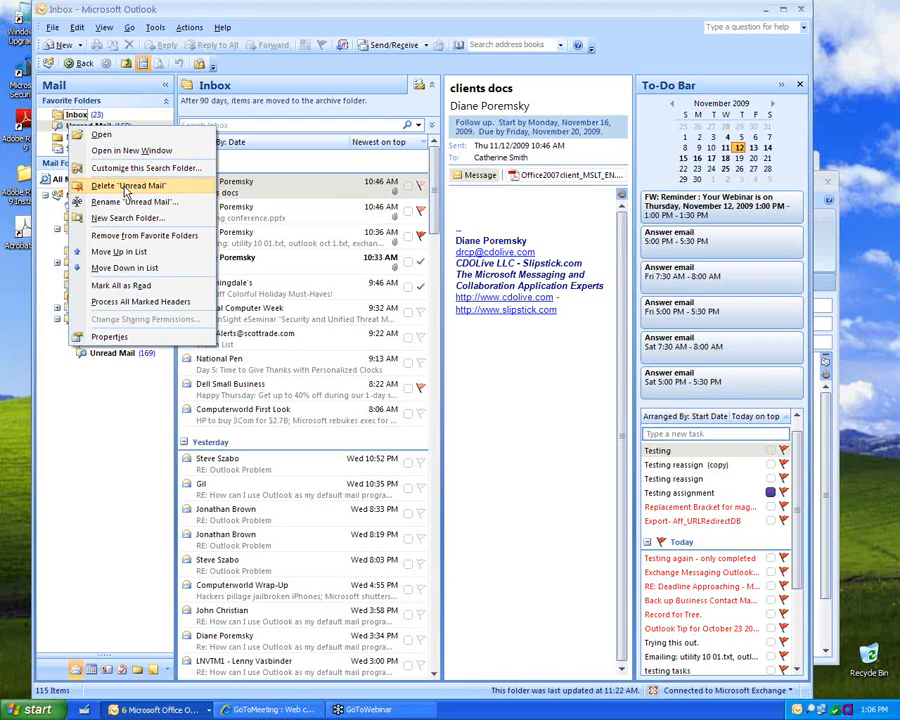
{"action": "left_click", "coordinate": [90, 452]}
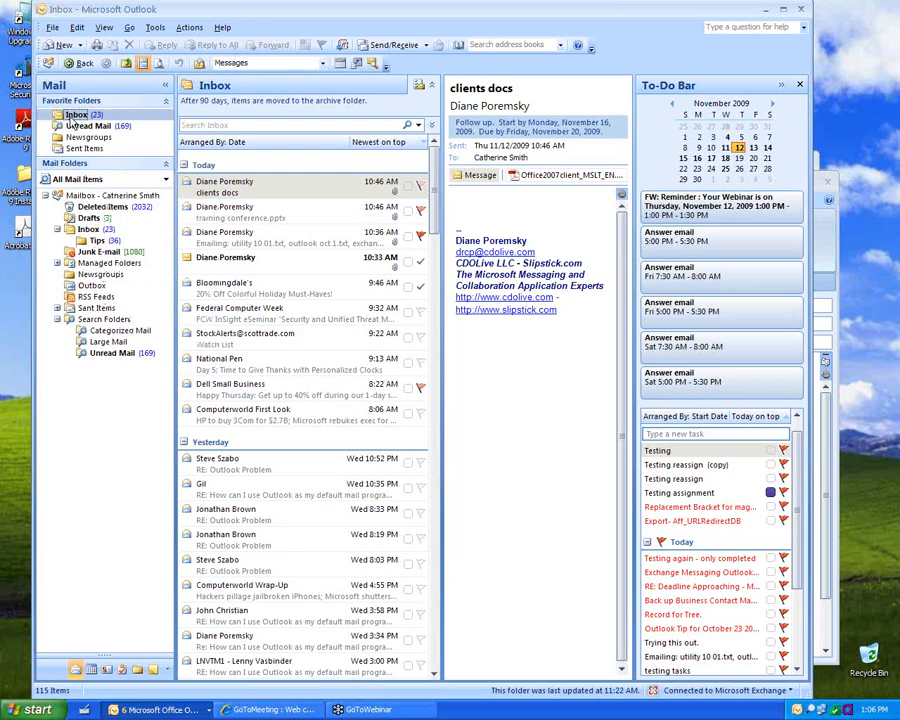
{"action": "mouse_move", "coordinate": [72, 143]}
{"action": "left_mouse_down"}
{"action": "mouse_move", "coordinate": [67, 94]}
{"action": "mouse_move", "coordinate": [74, 130]}
{"action": "left_mouse_up"}
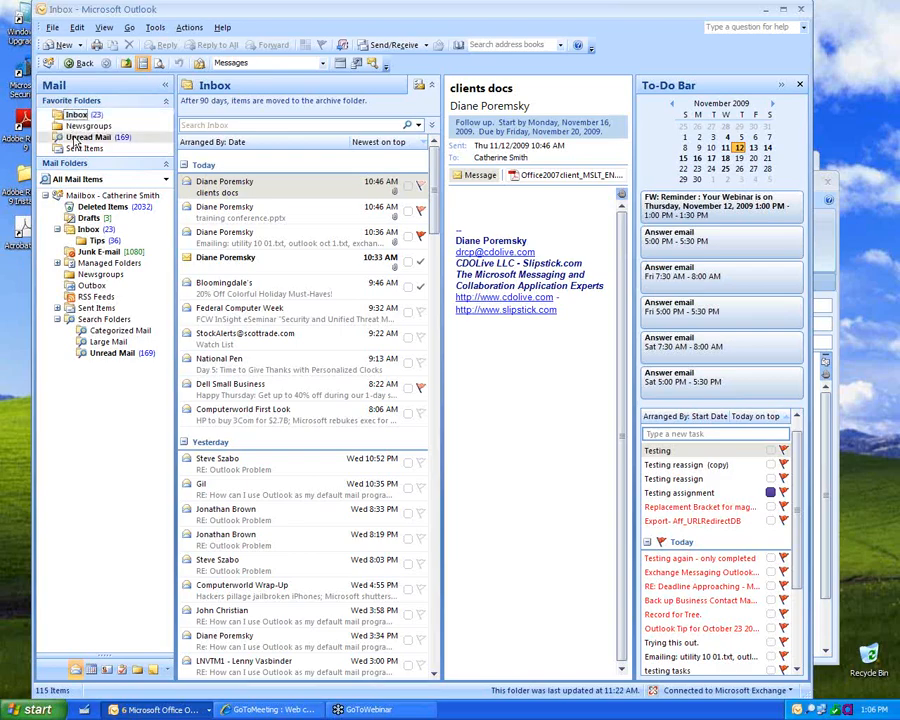
{"action": "right_click", "coordinate": [77, 138]}
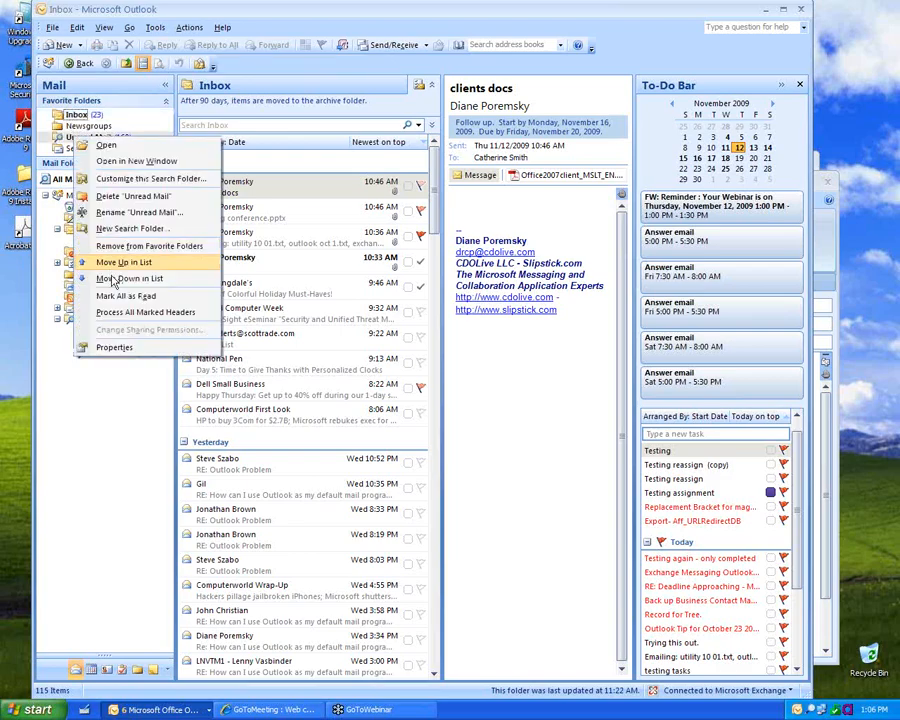
{"action": "left_click", "coordinate": [120, 278]}
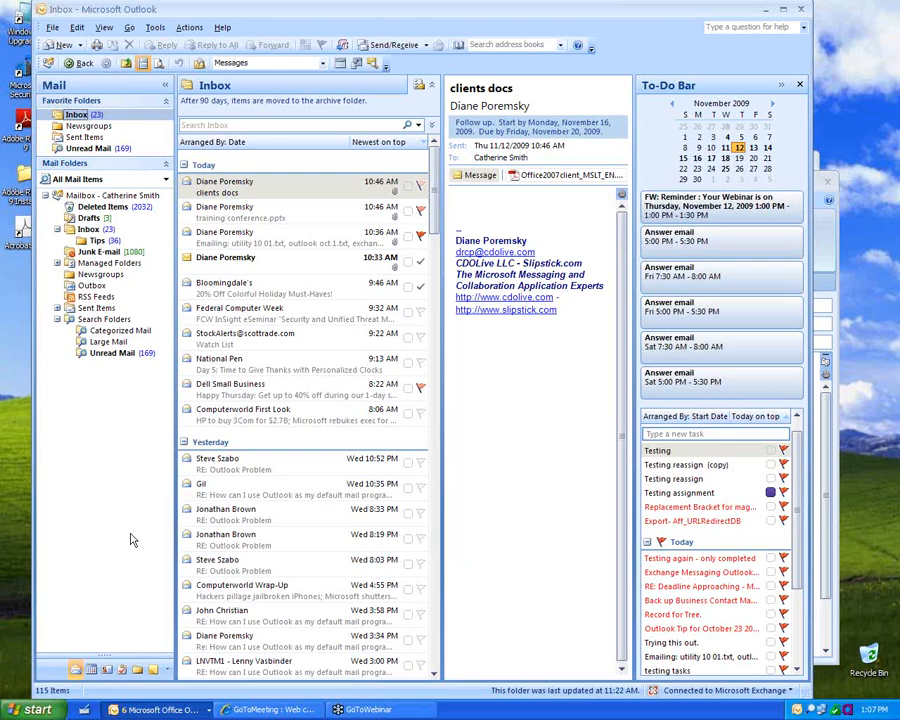
Step: Add the public Favorites' Documents folder to Favorite Folders, then return to the Mail view
{"action": "left_click", "coordinate": [137, 672]}
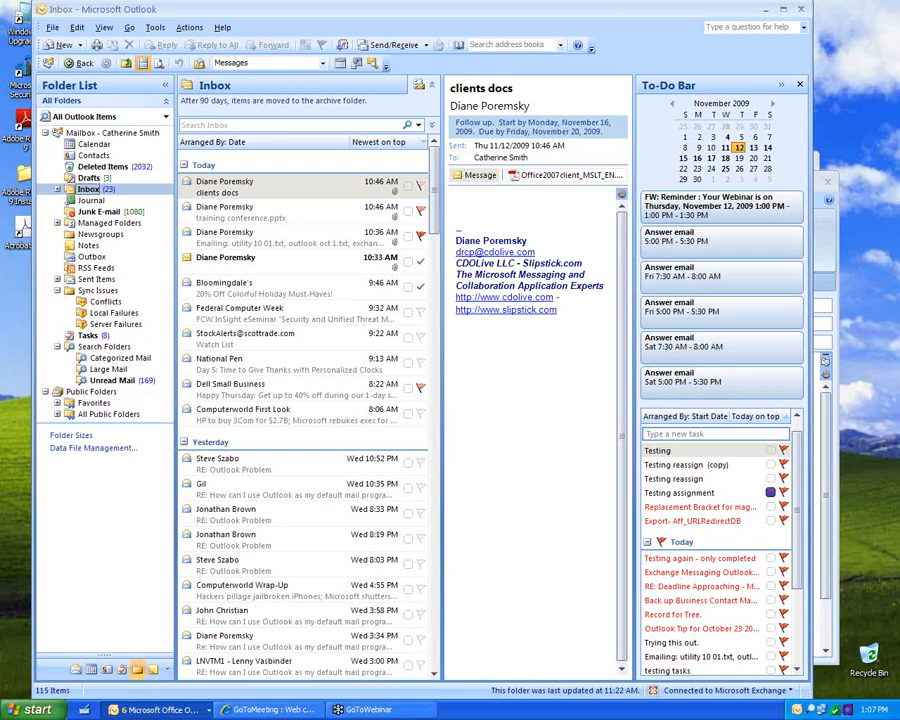
{"action": "left_click", "coordinate": [57, 403]}
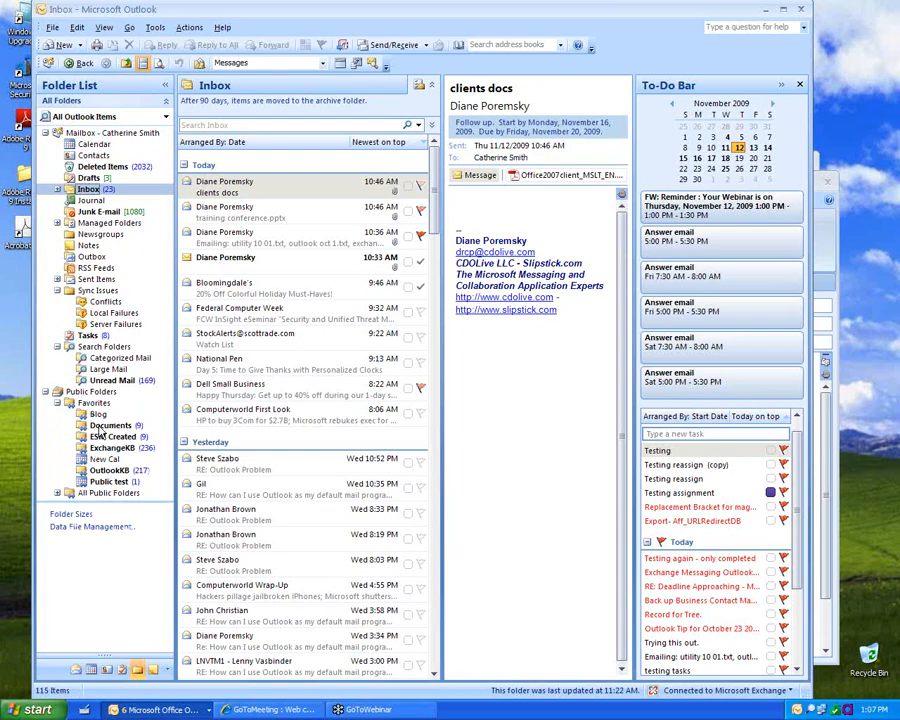
{"action": "left_click", "coordinate": [100, 427]}
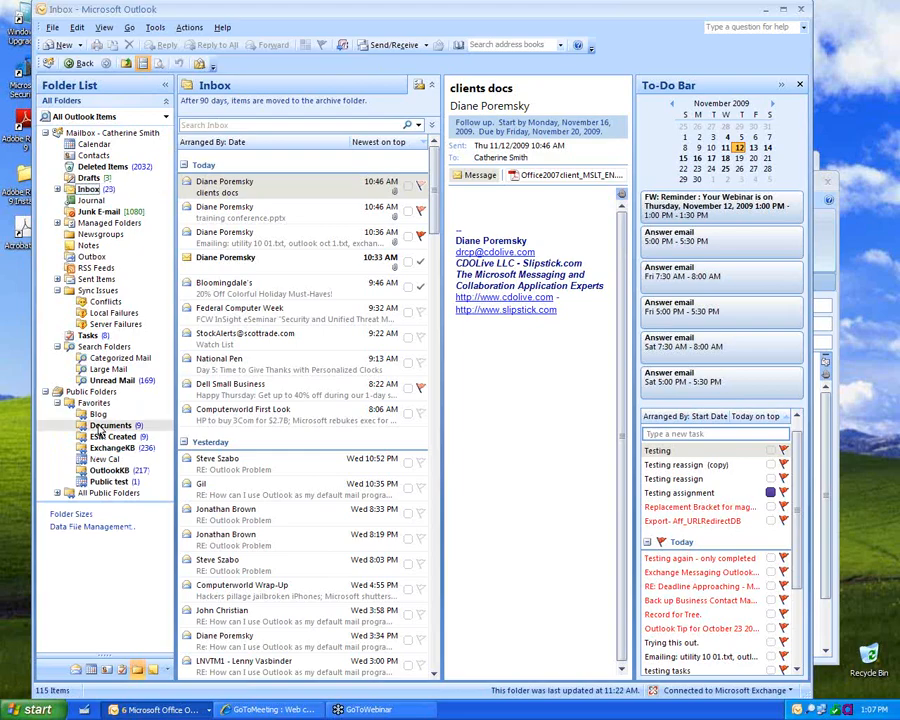
{"action": "right_click", "coordinate": [101, 427]}
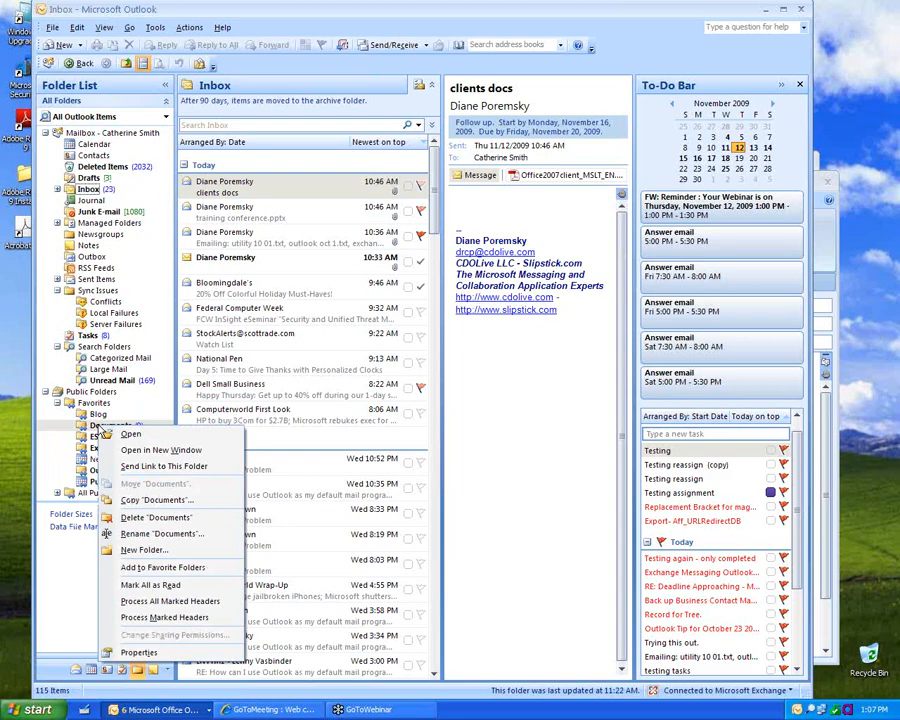
{"action": "left_click", "coordinate": [155, 568]}
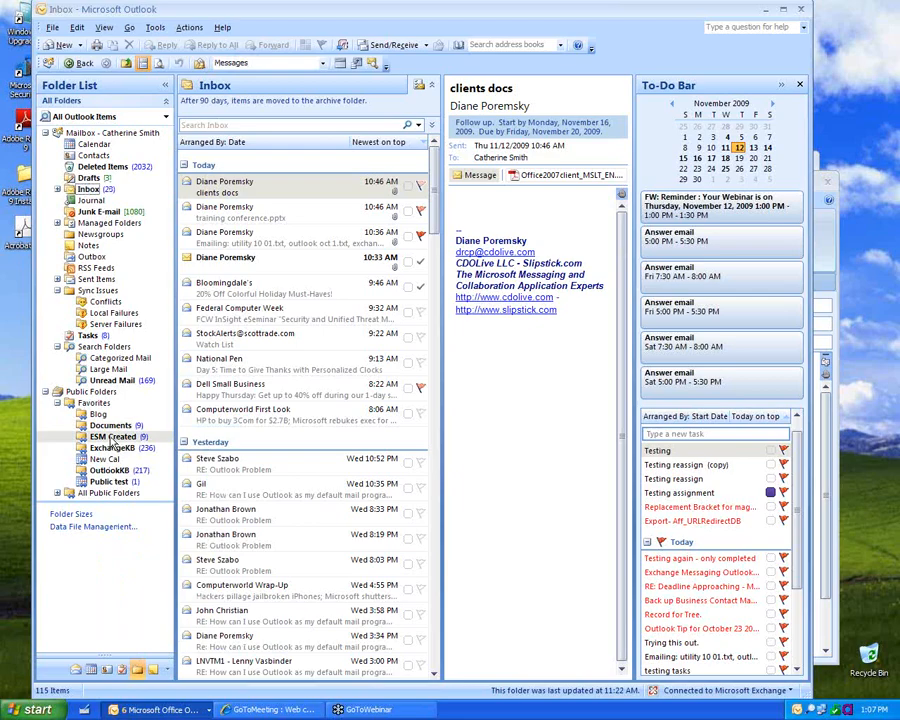
{"action": "left_click", "coordinate": [77, 671]}
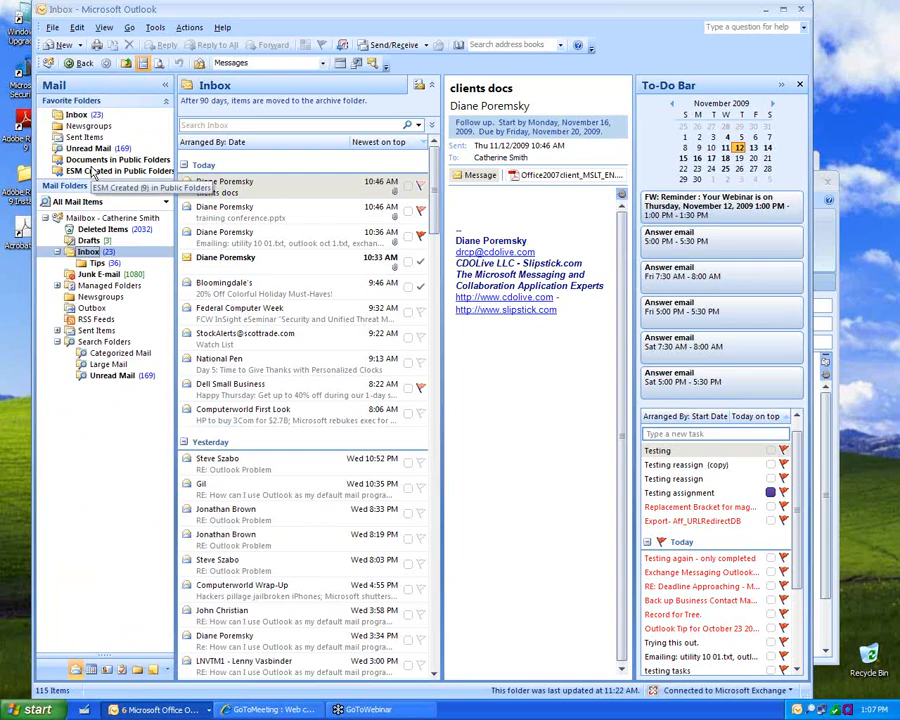
Step: In the Contacts pane, create a new group named 'My Favs'
{"action": "left_click", "coordinate": [107, 669]}
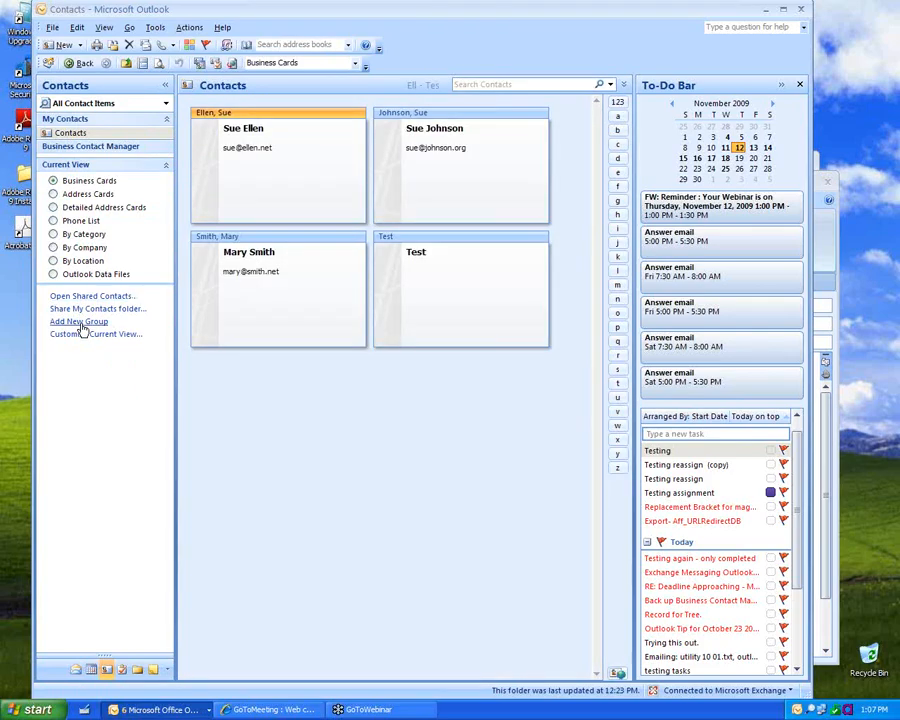
{"action": "left_click", "coordinate": [80, 323]}
{"action": "type", "text": "Myu"}
{"action": "key", "text": "BackSpace"}
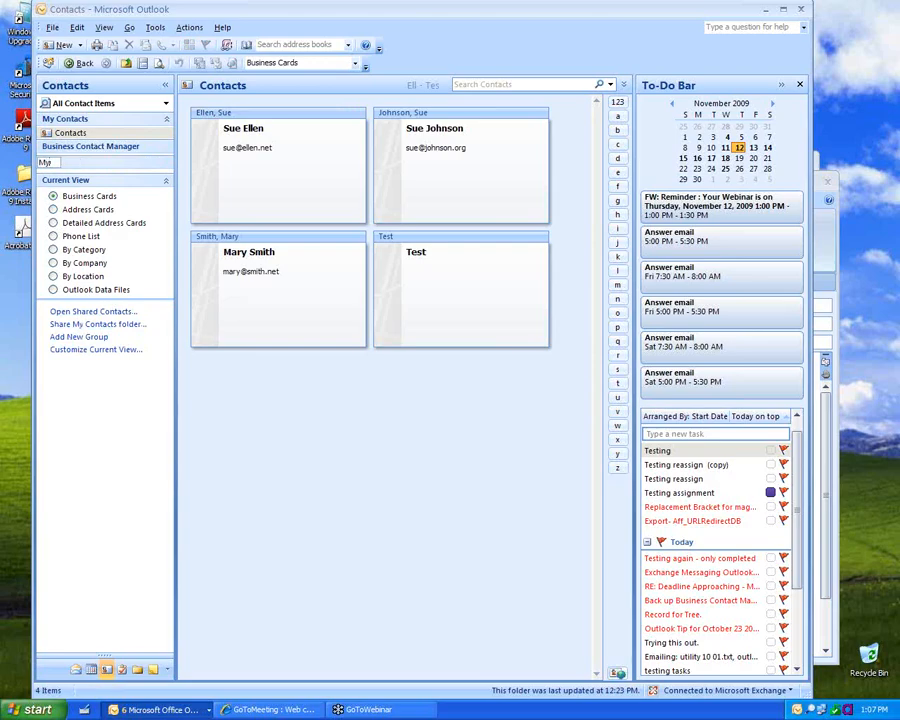
{"action": "type", "text": "Favs"}
{"action": "key", "text": "Return"}
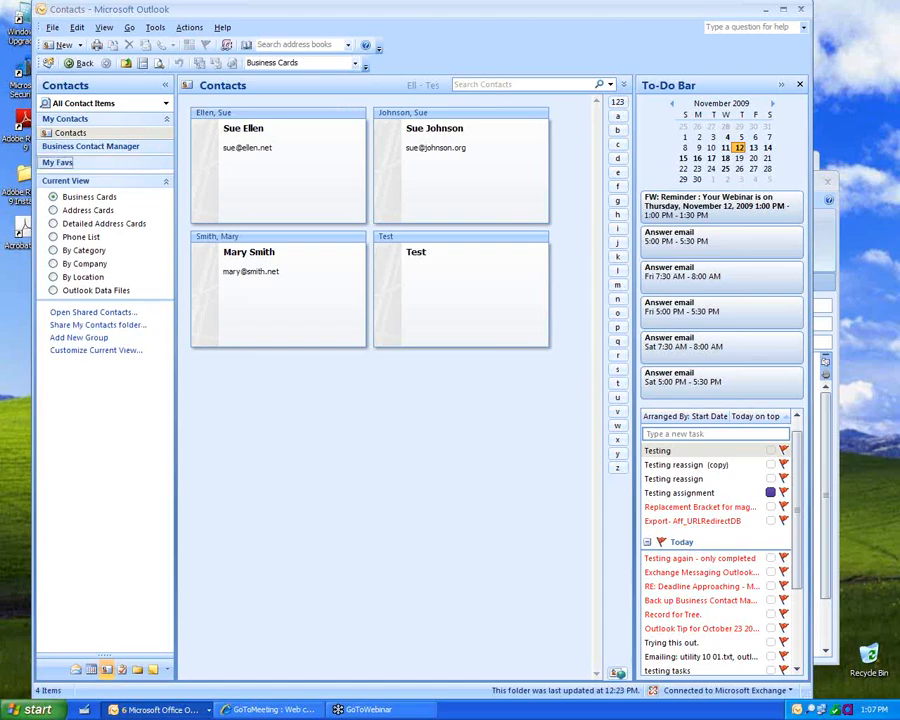
Step: Create a new contacts folder named 'My vontac' and move it into My Favs
{"action": "right_click", "coordinate": [97, 134]}
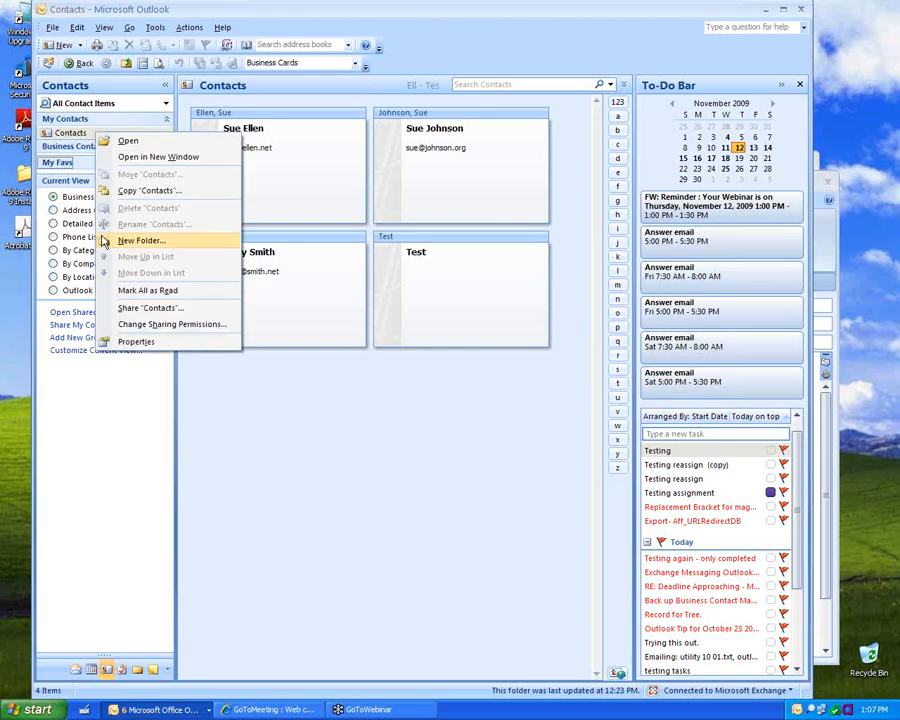
{"action": "left_click", "coordinate": [133, 242]}
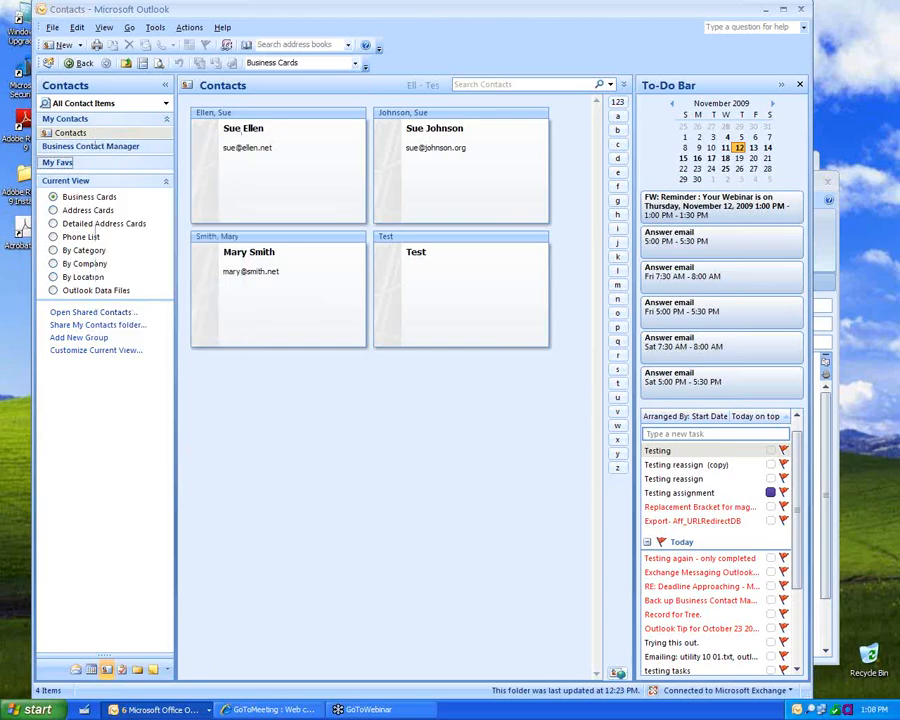
{"action": "type", "text": "My vontacts"}
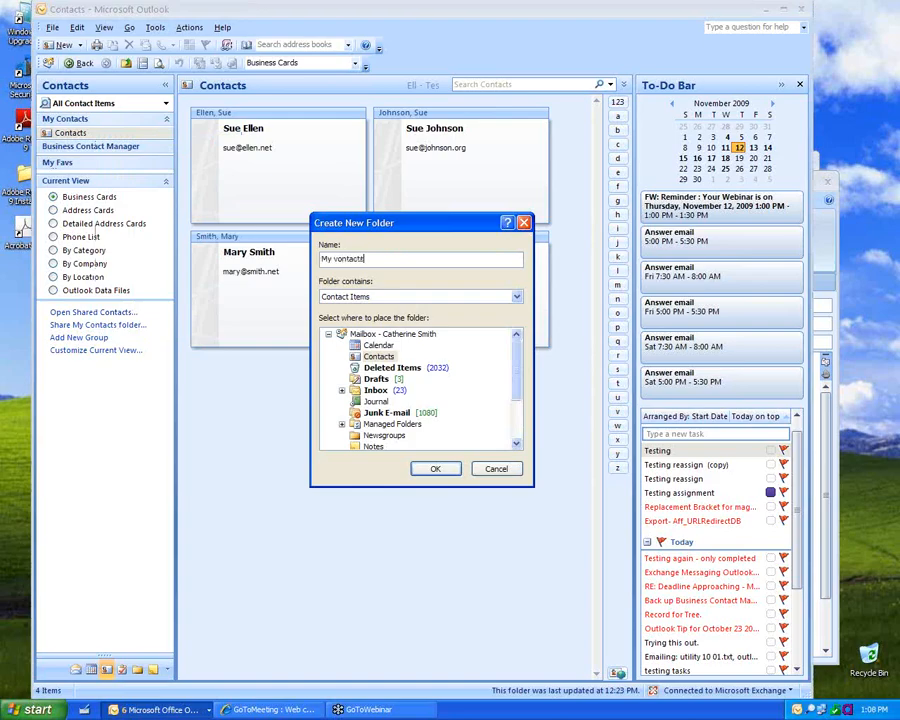
{"action": "key", "text": "Return"}
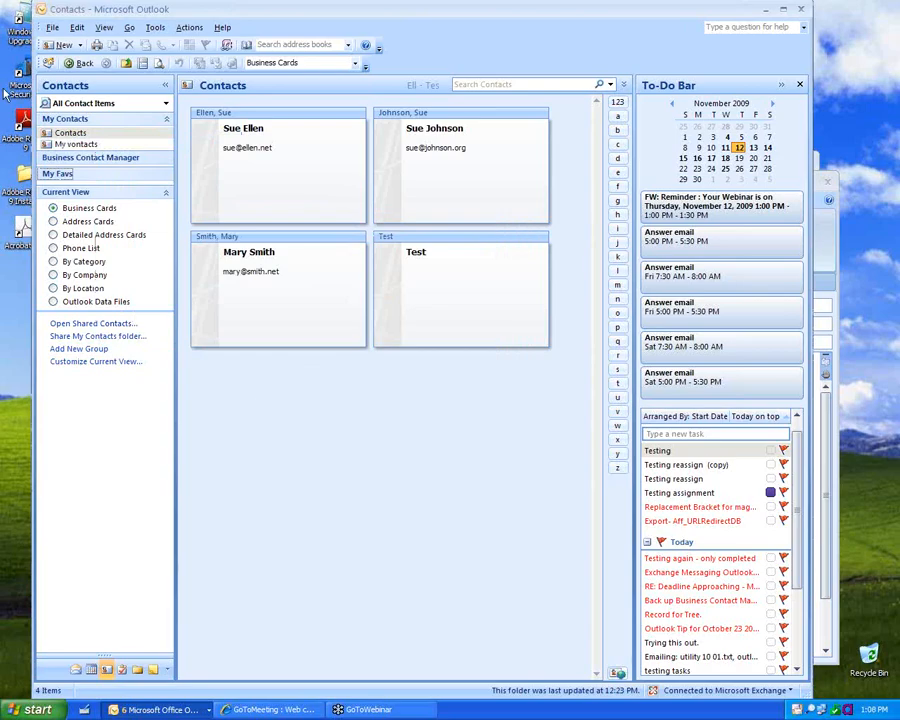
{"action": "left_click_drag", "start_coordinate": [60, 147], "coordinate": [64, 178]}
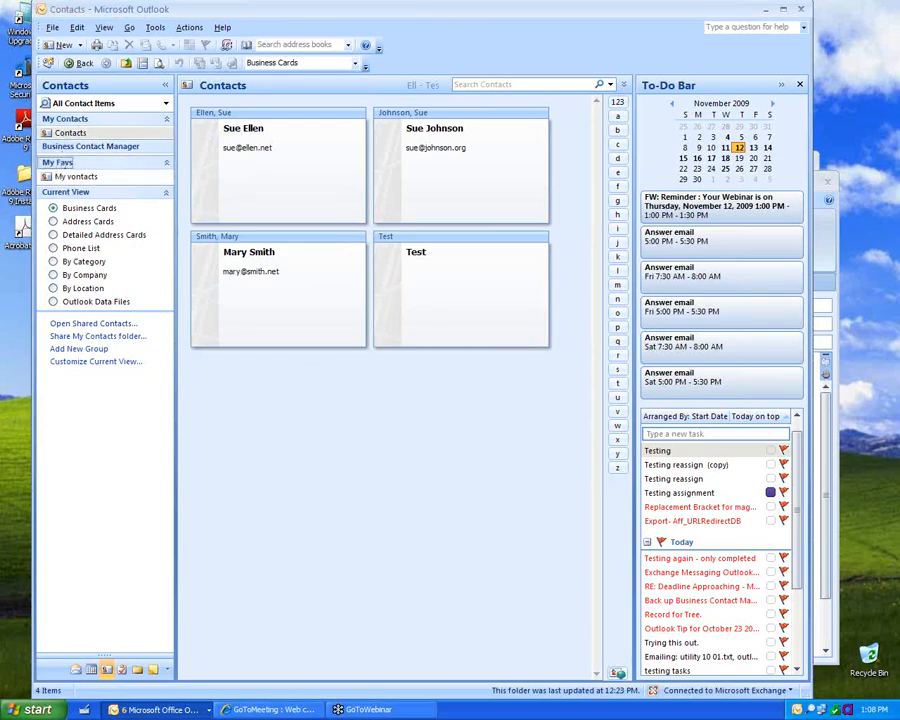
Step: Rename the misspelled contacts folder to 'My Contacts'
{"action": "right_click", "coordinate": [66, 180]}
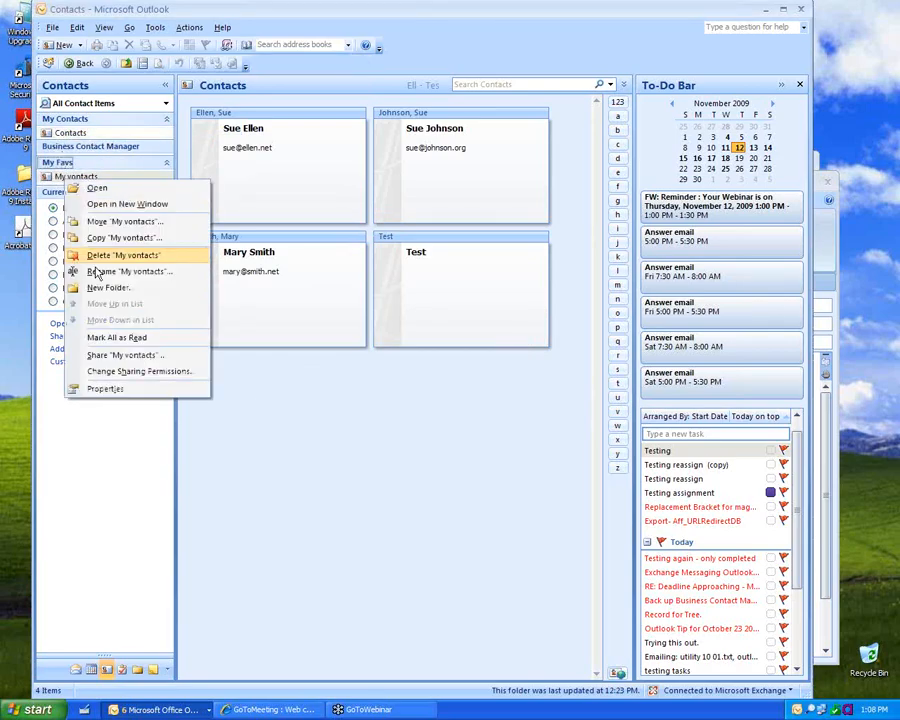
{"action": "left_click", "coordinate": [95, 270]}
{"action": "left_click", "coordinate": [68, 176]}
{"action": "key", "text": "BackSpace"}
{"action": "type", "text": "C"}
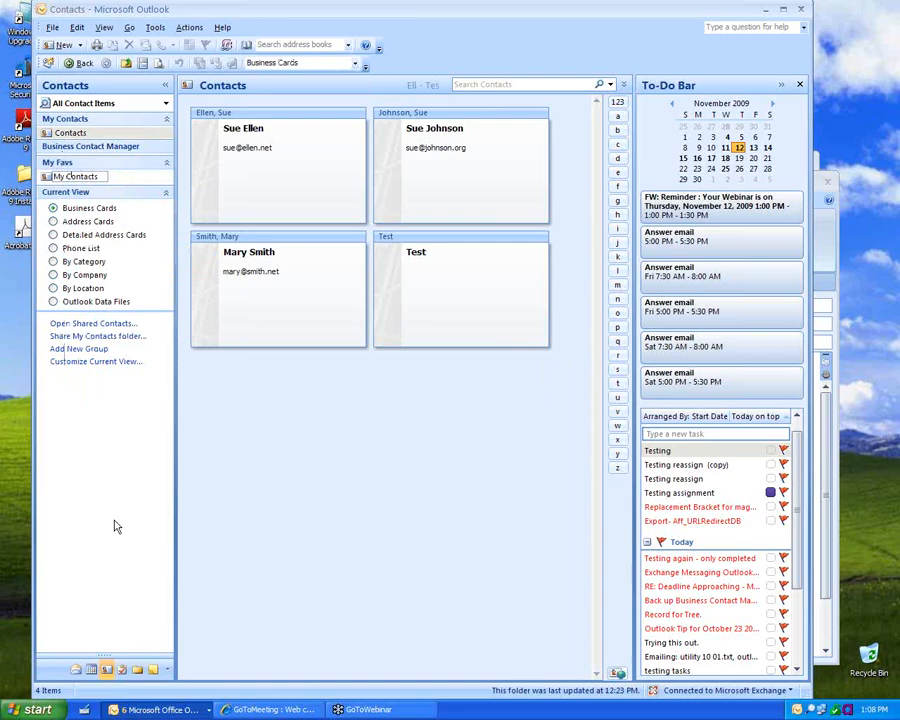
{"action": "left_click", "coordinate": [166, 164]}
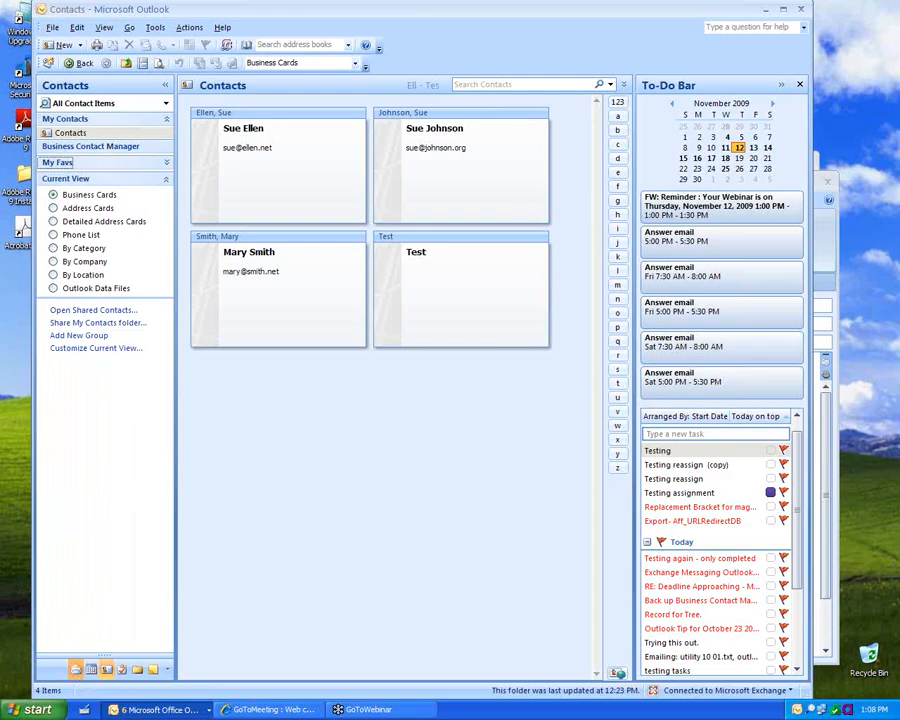
Step: Switch to Mail, minimize the folder pane, and open Newsgroups from the collapsed pane
{"action": "left_click", "coordinate": [75, 669]}
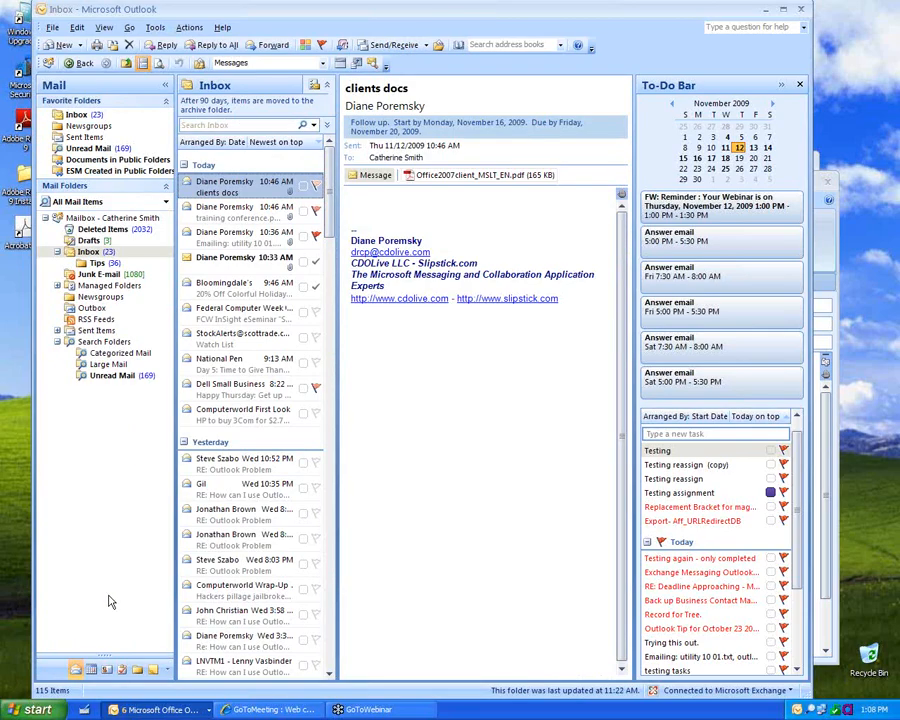
{"action": "left_click", "coordinate": [165, 88]}
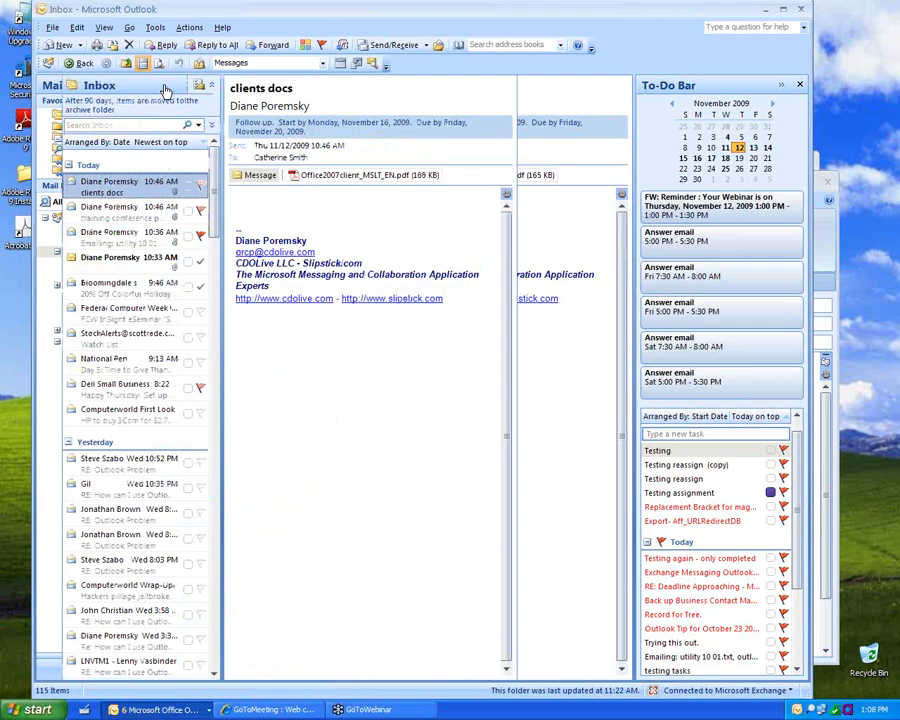
{"action": "left_click", "coordinate": [51, 89]}
{"action": "left_click", "coordinate": [165, 88]}
{"action": "left_click", "coordinate": [48, 228]}
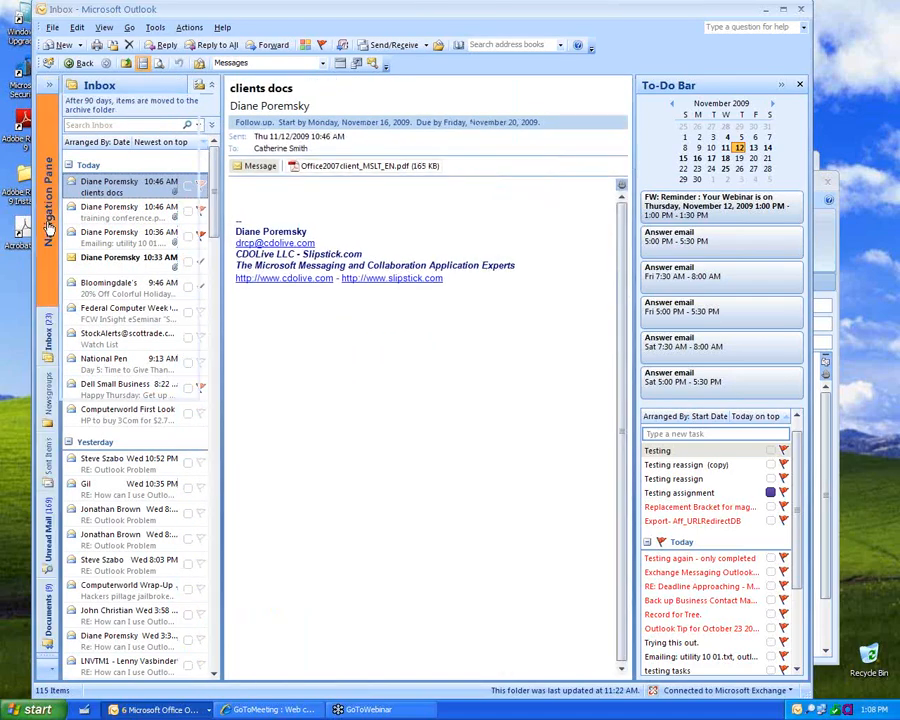
{"action": "left_click", "coordinate": [48, 228]}
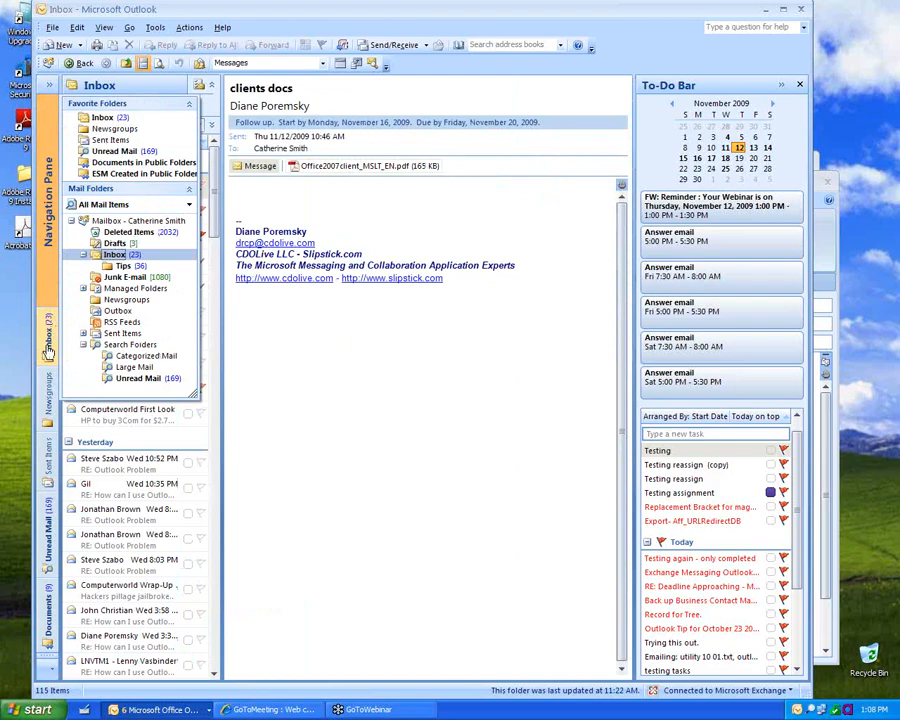
{"action": "left_click", "coordinate": [48, 350]}
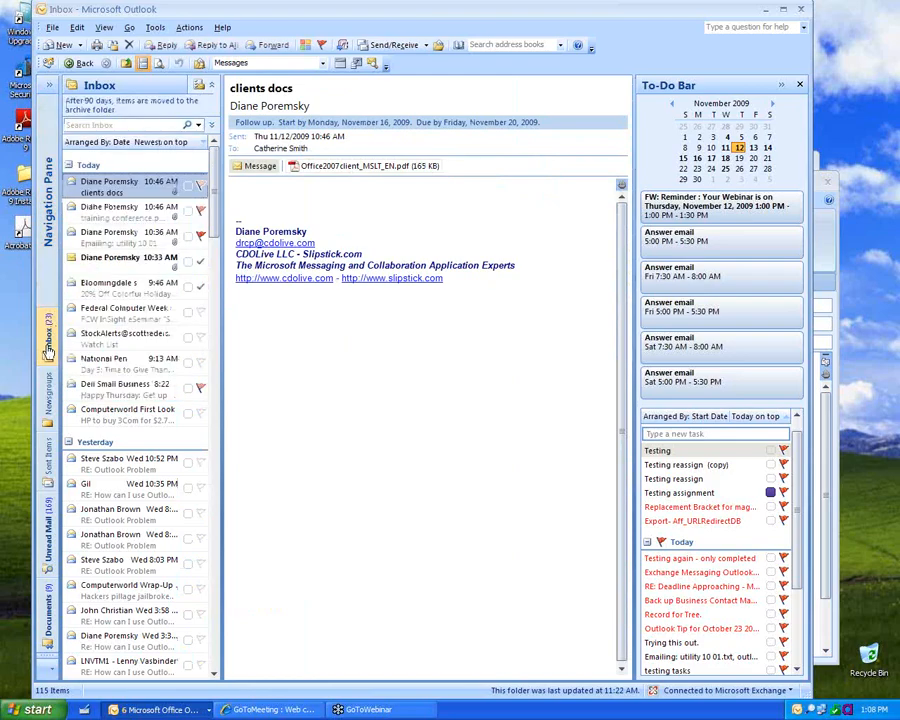
{"action": "left_click", "coordinate": [47, 395]}
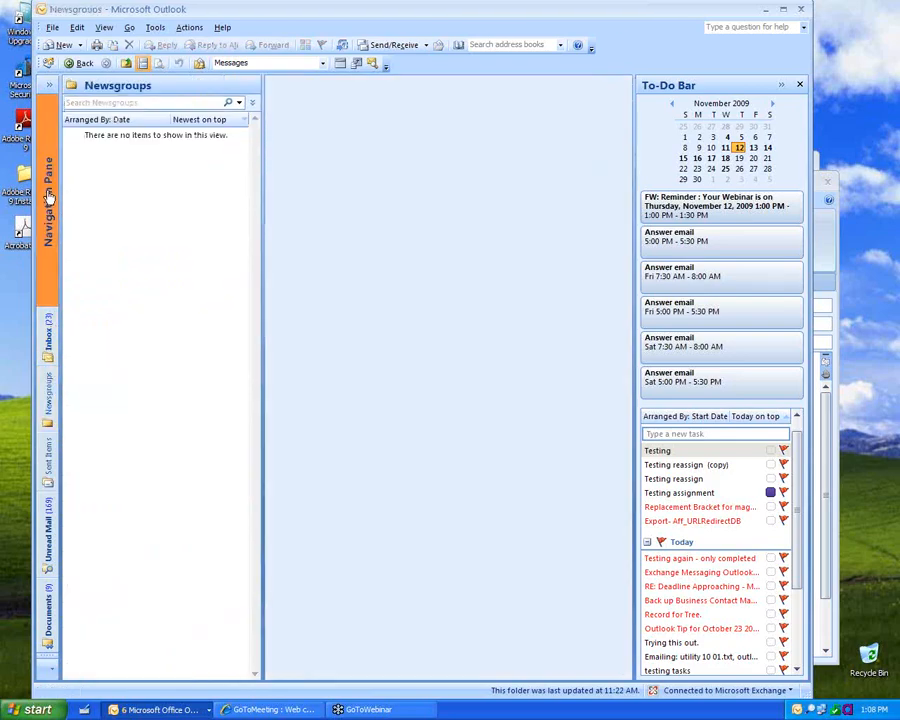
Step: Restore the folder pane to full width, toggle it with Alt+F1, and open the Inbox
{"action": "left_click", "coordinate": [48, 197]}
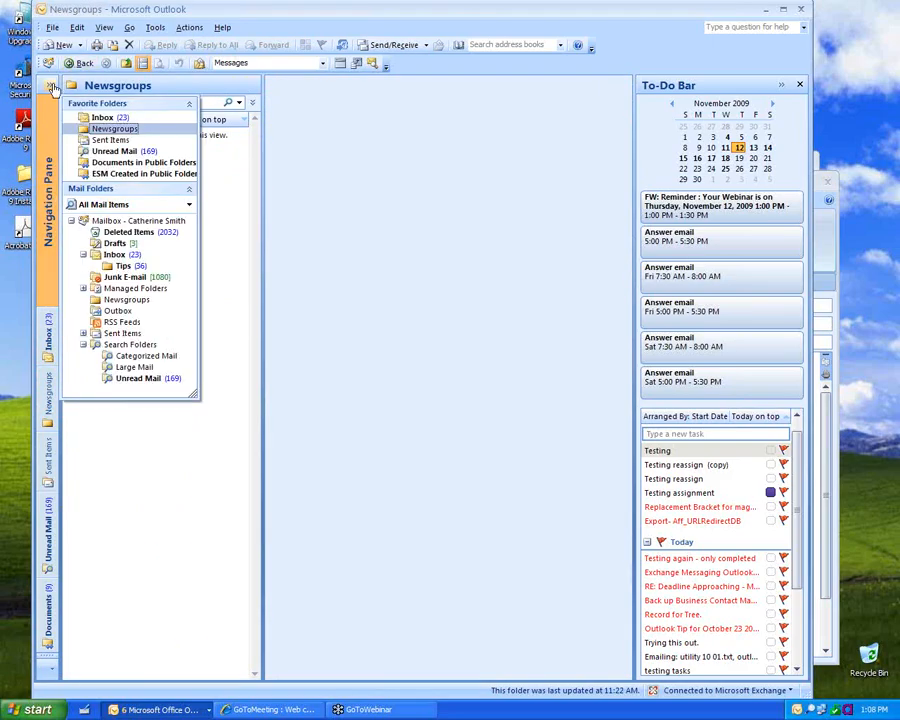
{"action": "left_click", "coordinate": [53, 89]}
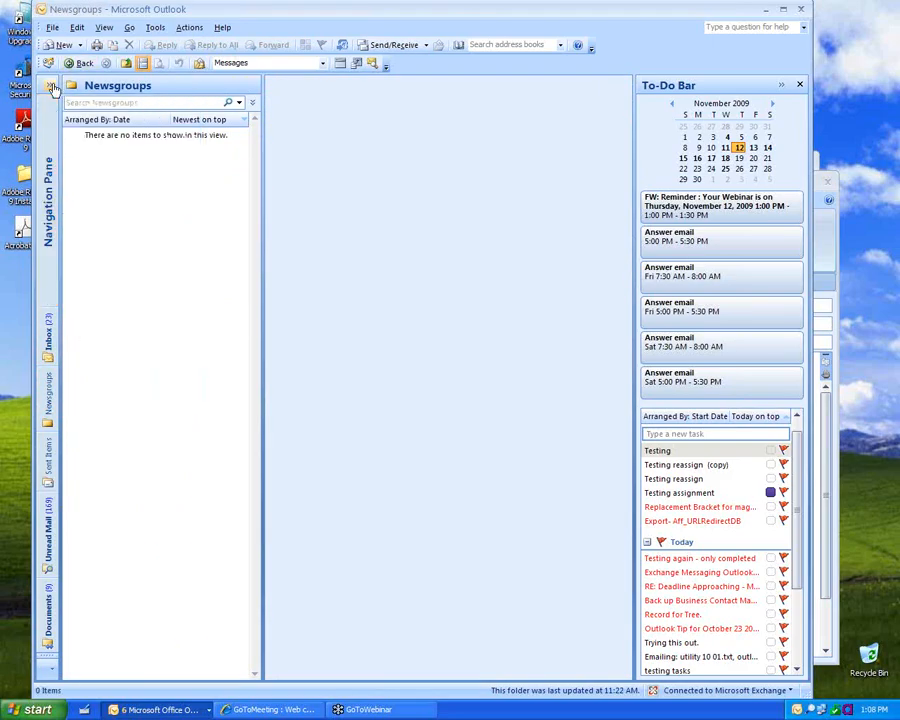
{"action": "left_click", "coordinate": [53, 89]}
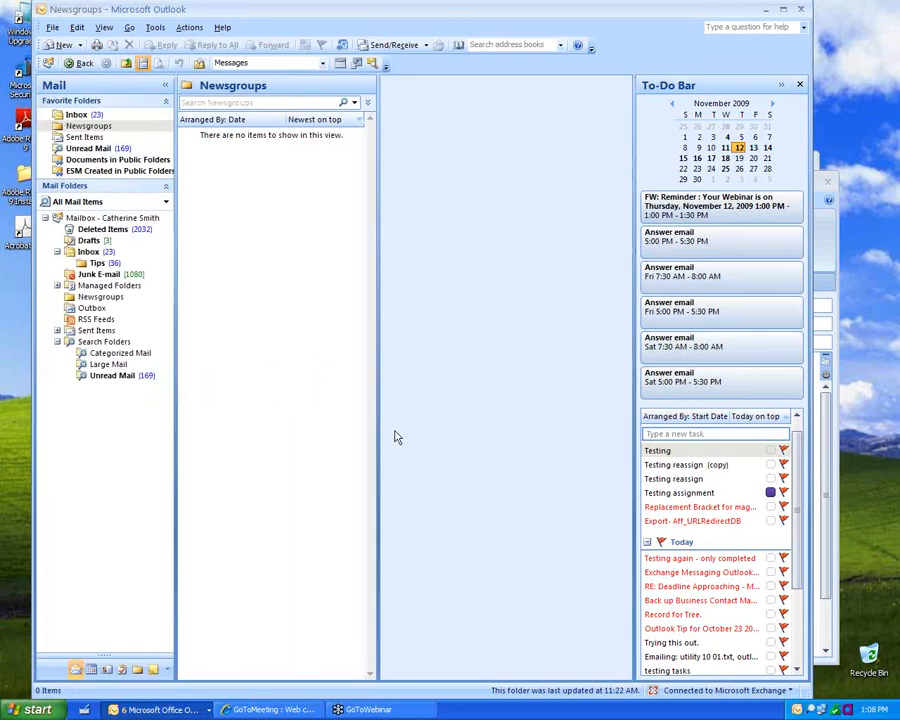
{"action": "key", "text": "alt+F1"}
{"action": "key", "text": "alt+F1"}
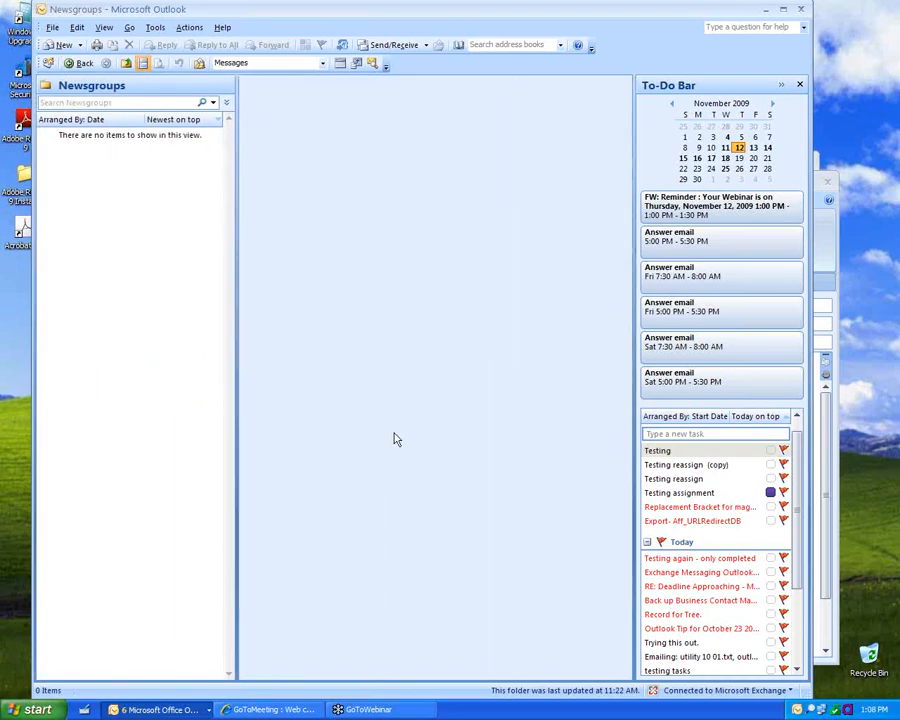
{"action": "key", "text": "alt+F1"}
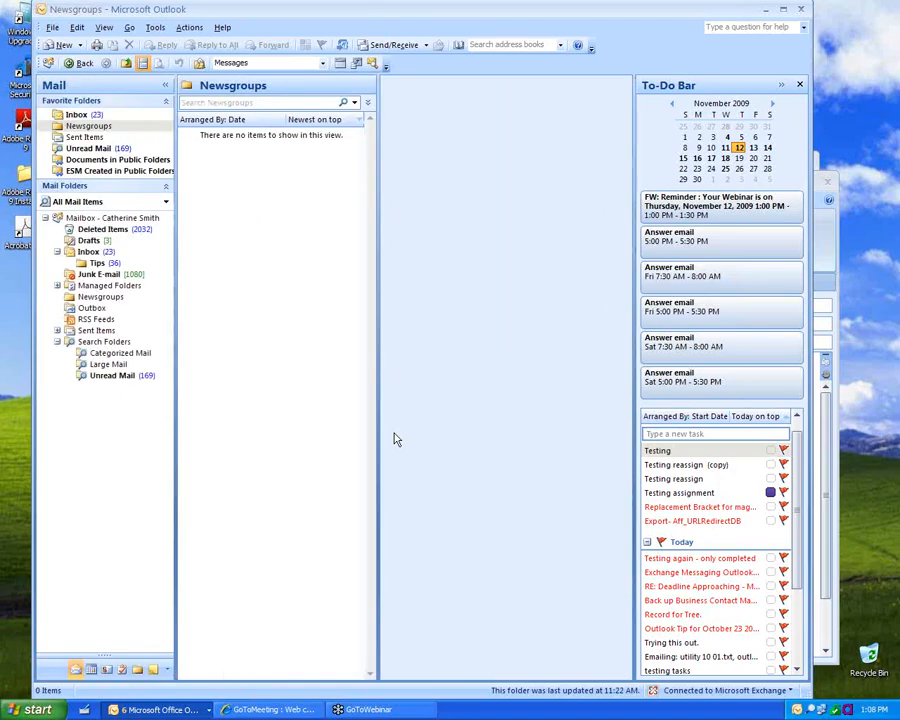
{"action": "left_click", "coordinate": [78, 115]}
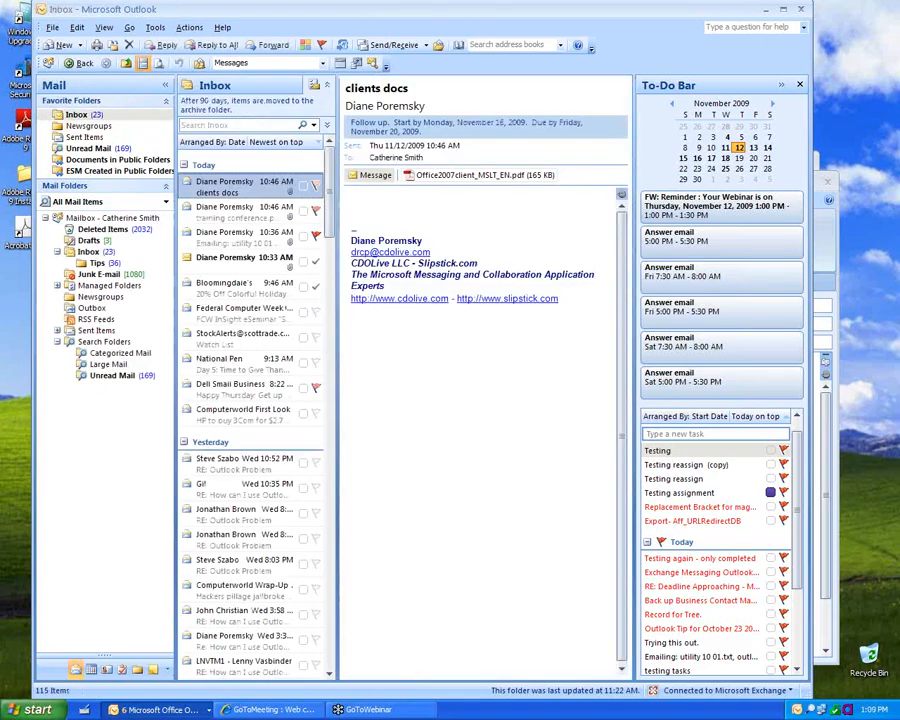
Step: Open a new untitled message and move its window further right
{"action": "left_click", "coordinate": [62, 50]}
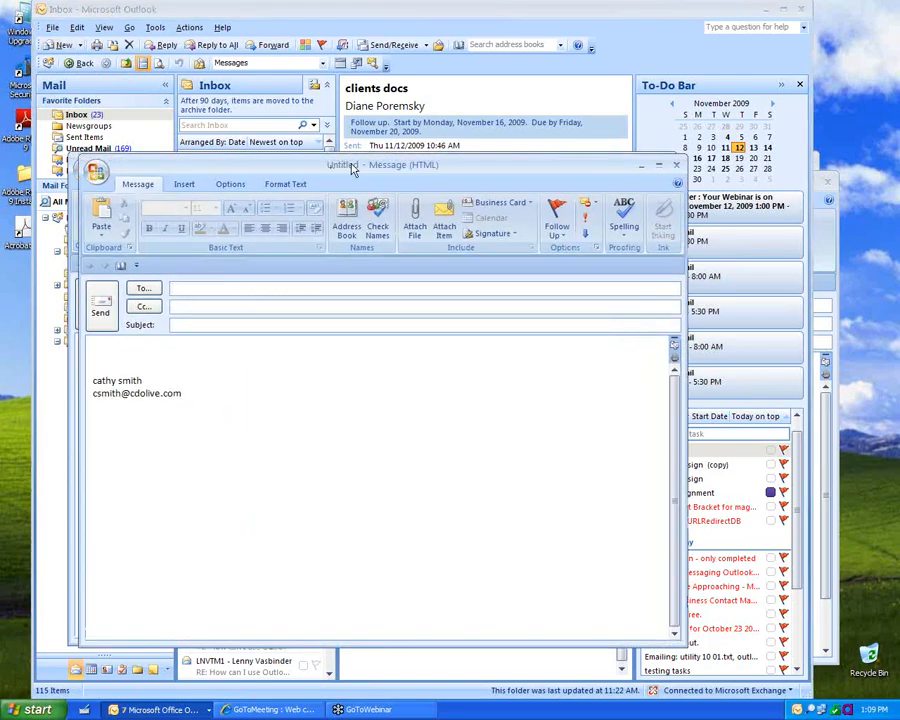
{"action": "left_click_drag", "start_coordinate": [351, 168], "coordinate": [506, 172]}
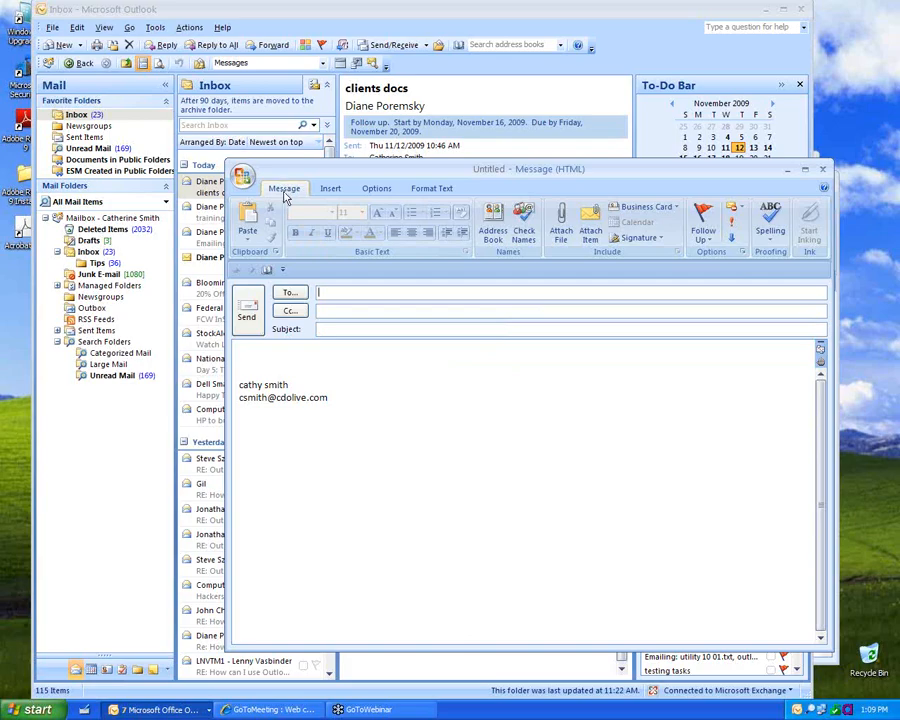
Step: Move the quick-access commands above the ribbon and minimize the ribbon
{"action": "left_click", "coordinate": [283, 271]}
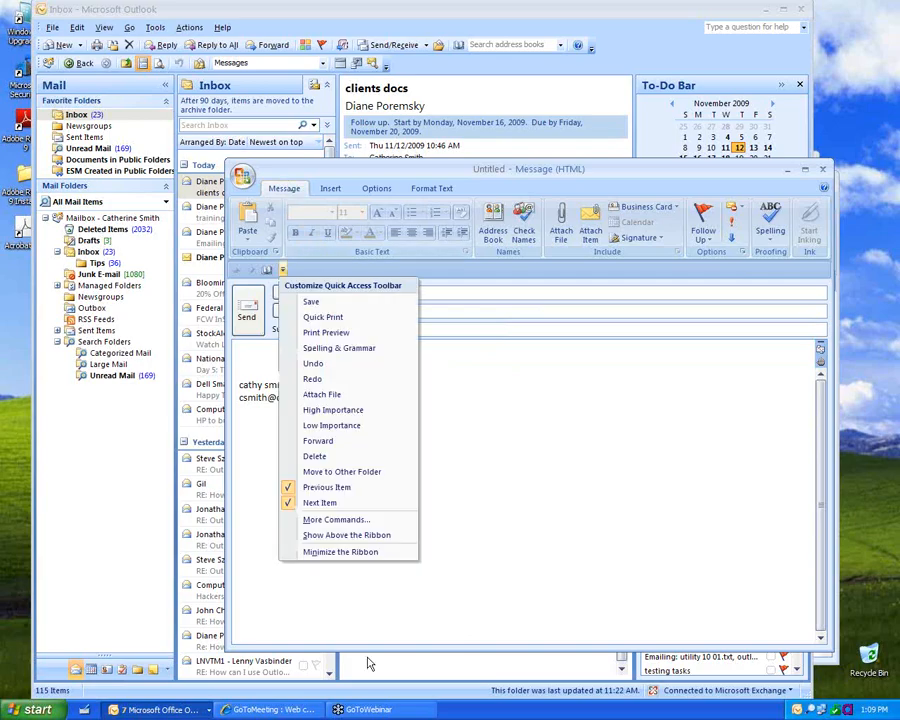
{"action": "left_click", "coordinate": [347, 535]}
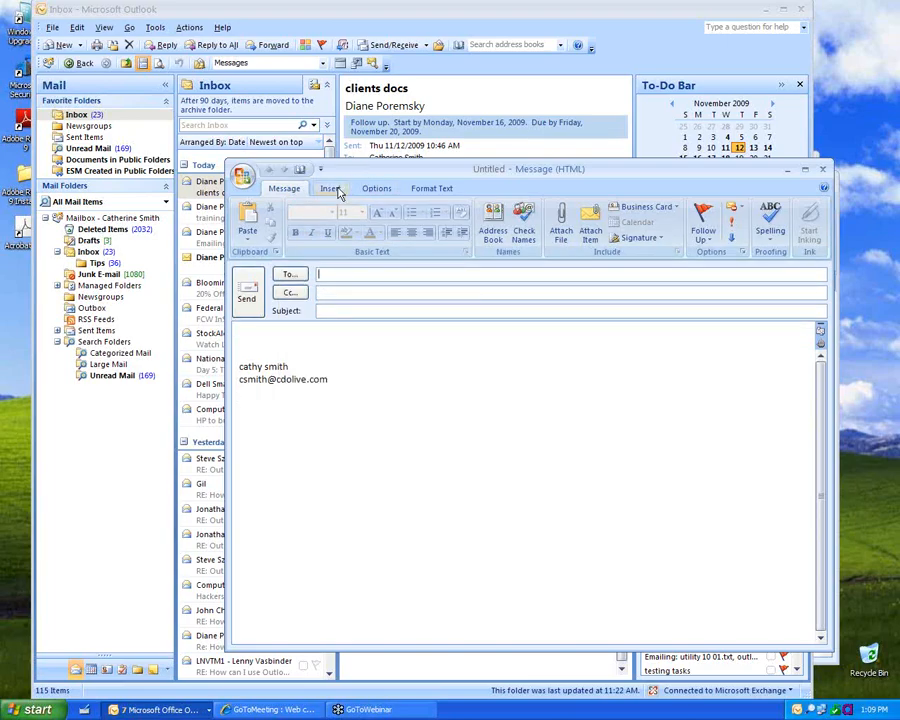
{"action": "left_click", "coordinate": [333, 189]}
{"action": "double_click", "coordinate": [339, 188]}
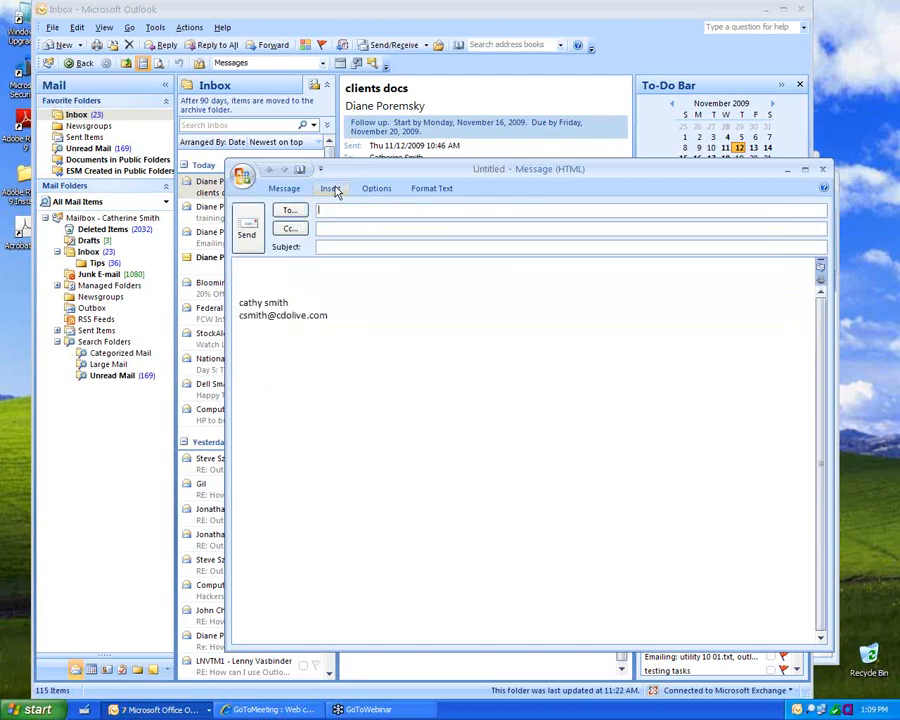
{"action": "left_click", "coordinate": [332, 190]}
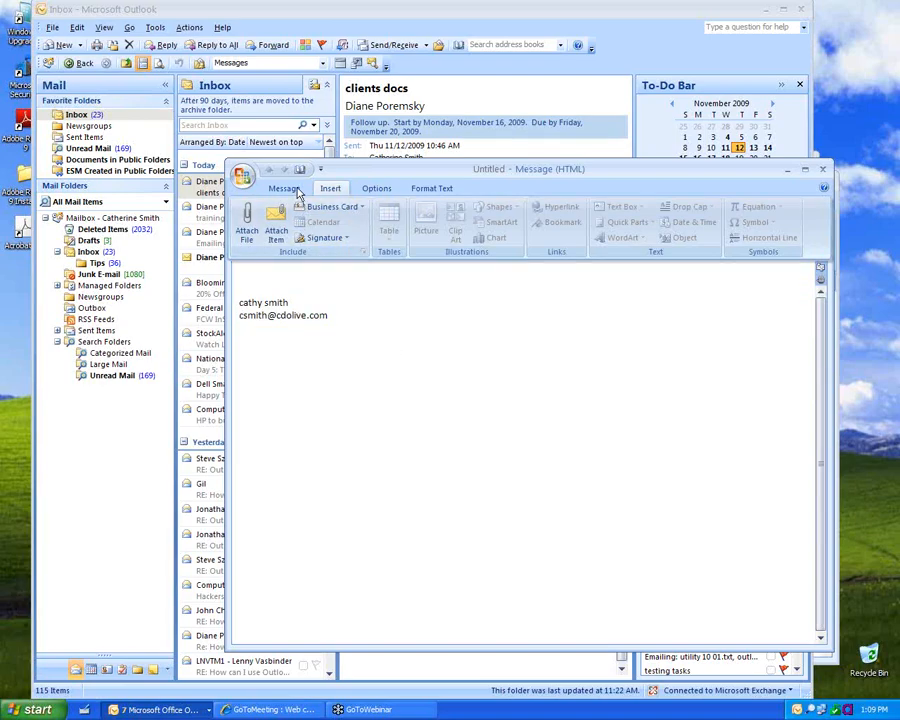
{"action": "left_click", "coordinate": [362, 282]}
Step: Keep the ribbon permanently expanded and move the quick-access commands back below it
{"action": "left_click", "coordinate": [283, 190]}
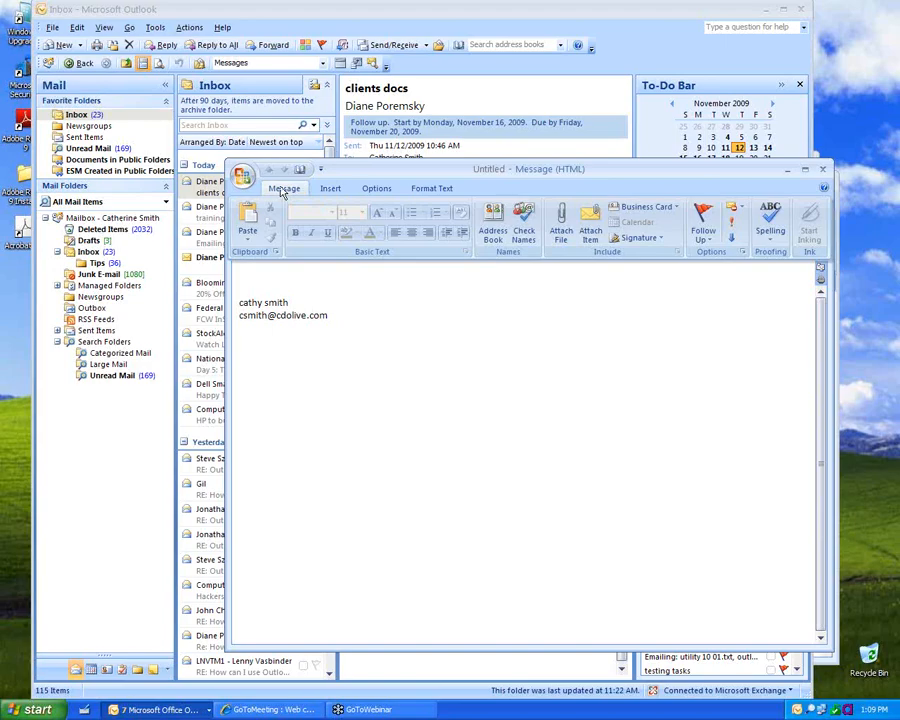
{"action": "double_click", "coordinate": [284, 189]}
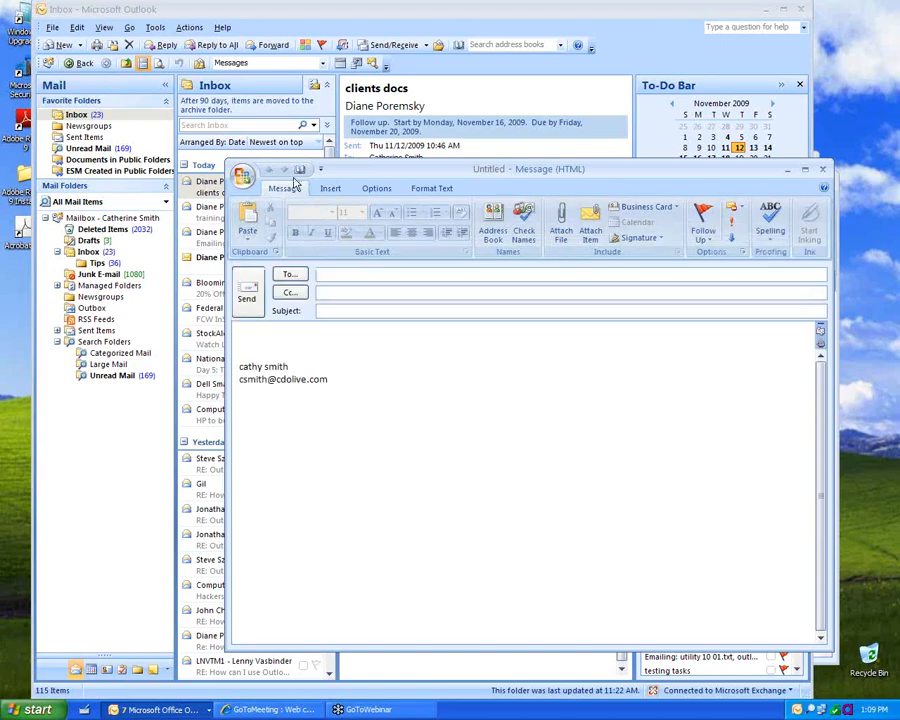
{"action": "left_click", "coordinate": [320, 172]}
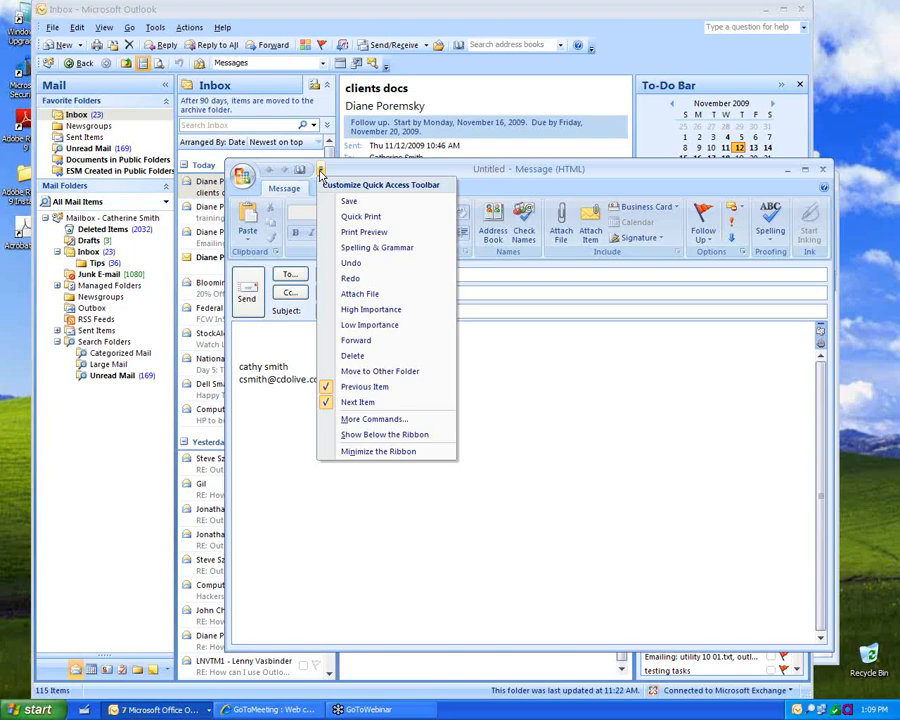
{"action": "left_click", "coordinate": [380, 436]}
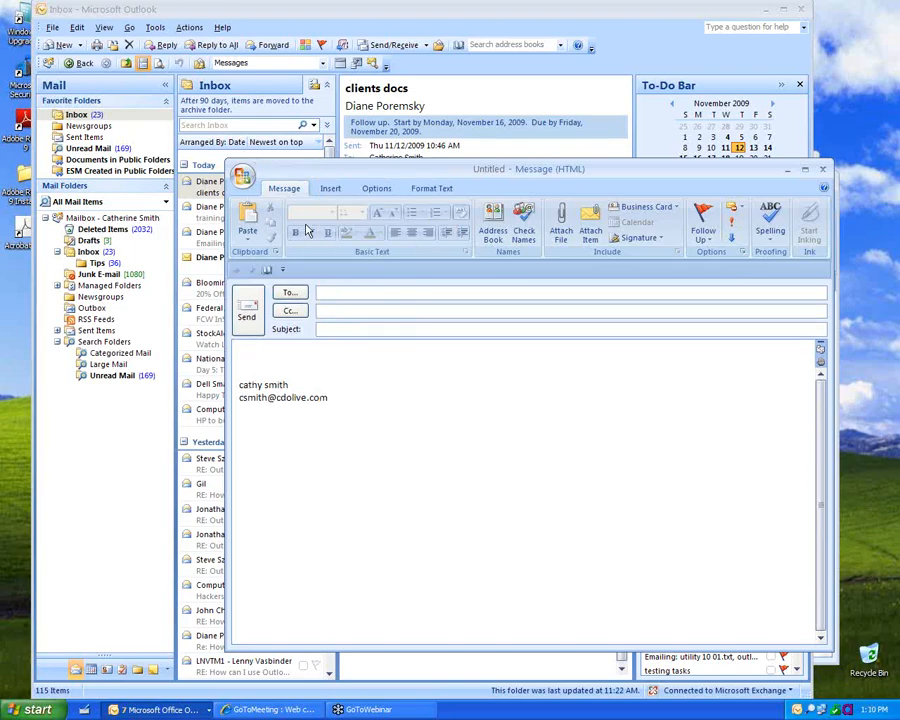
Step: Add Save, Undo and Redo to the quick-access commands, then remove Undo again
{"action": "left_click", "coordinate": [284, 272]}
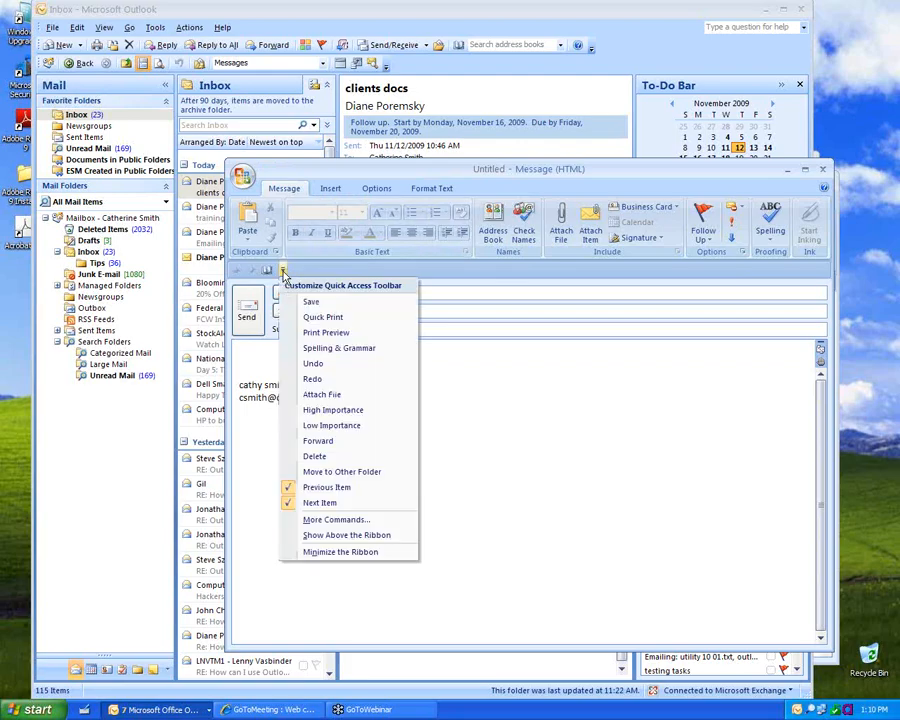
{"action": "left_click", "coordinate": [330, 305]}
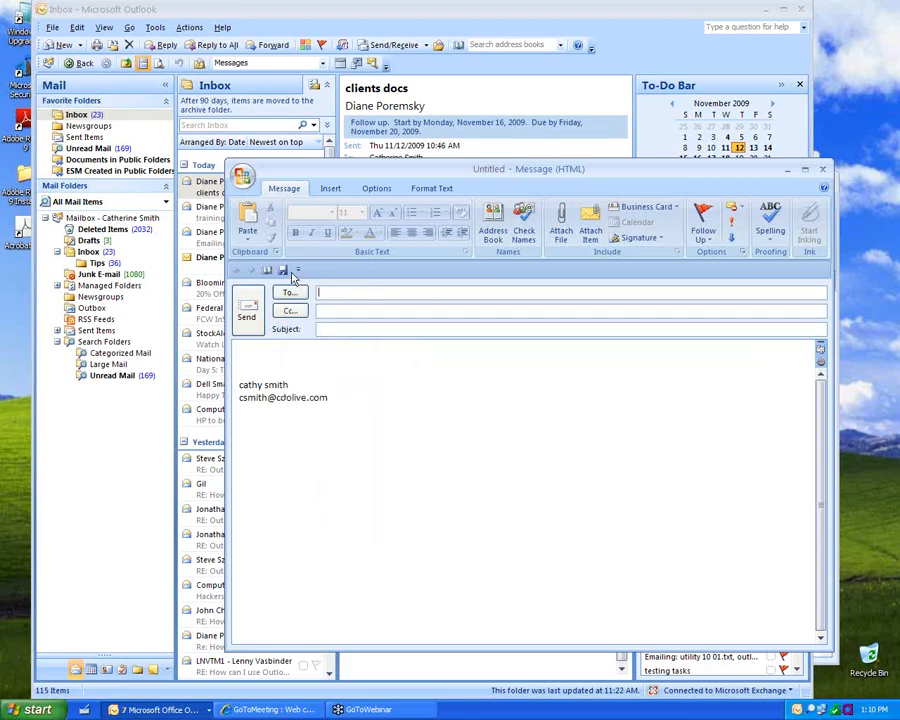
{"action": "left_click", "coordinate": [298, 271]}
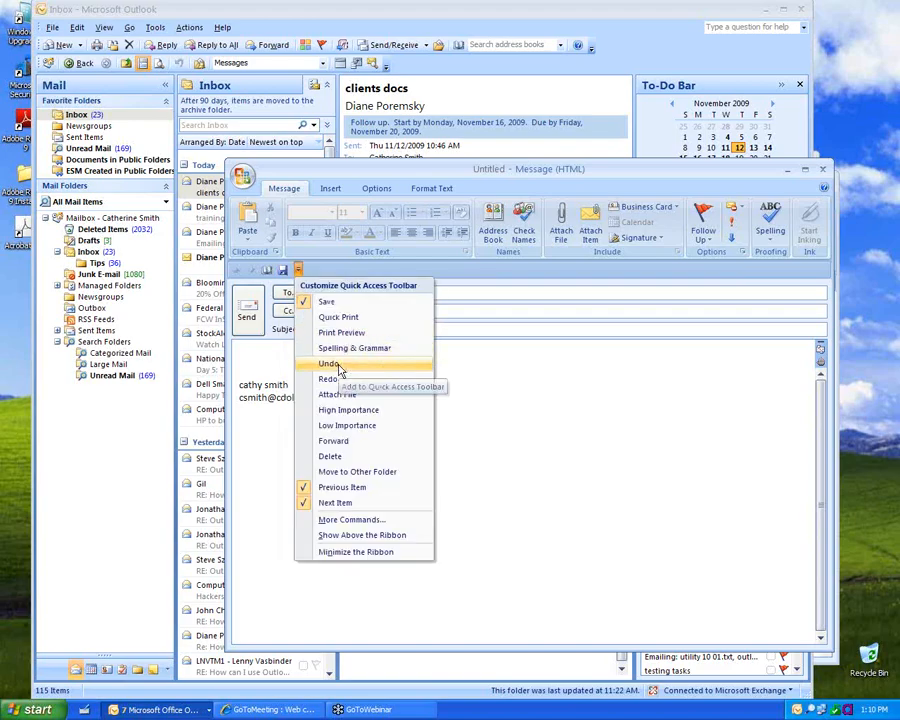
{"action": "left_click", "coordinate": [339, 366]}
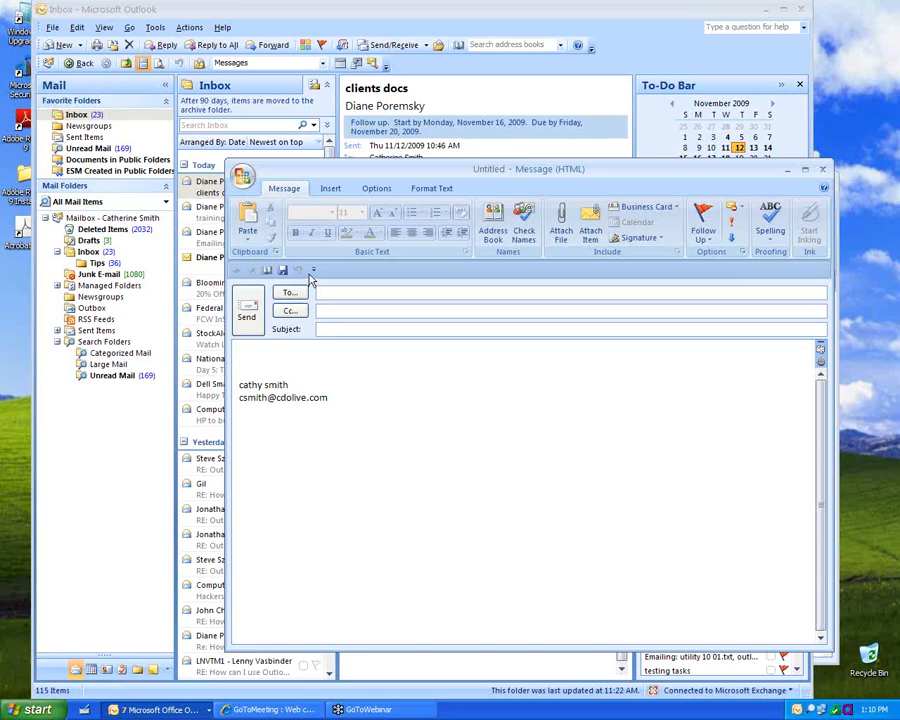
{"action": "left_click", "coordinate": [314, 273]}
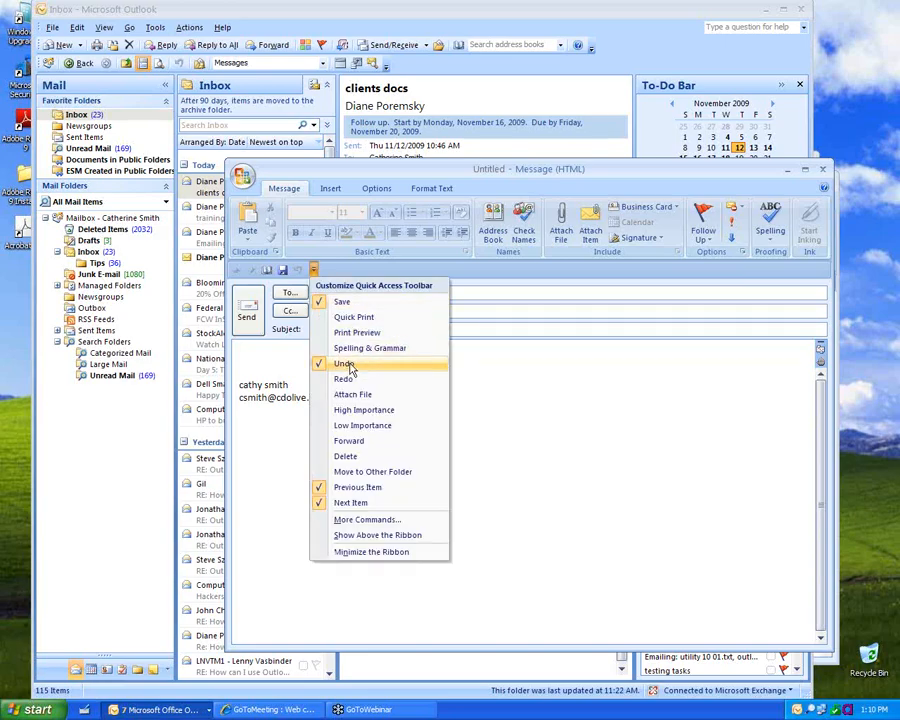
{"action": "left_click", "coordinate": [344, 380]}
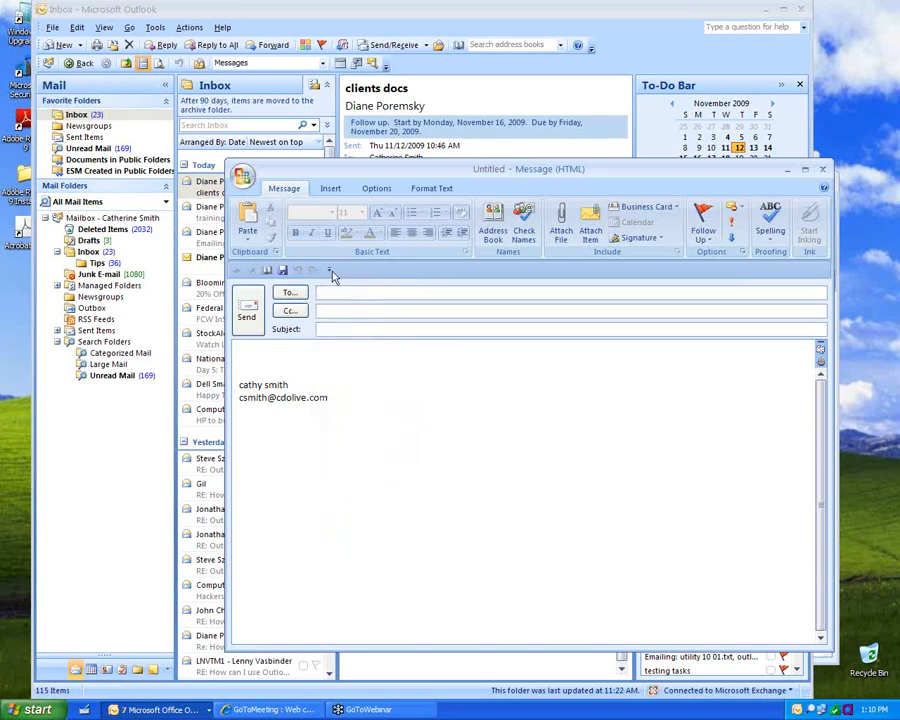
{"action": "left_click", "coordinate": [331, 273]}
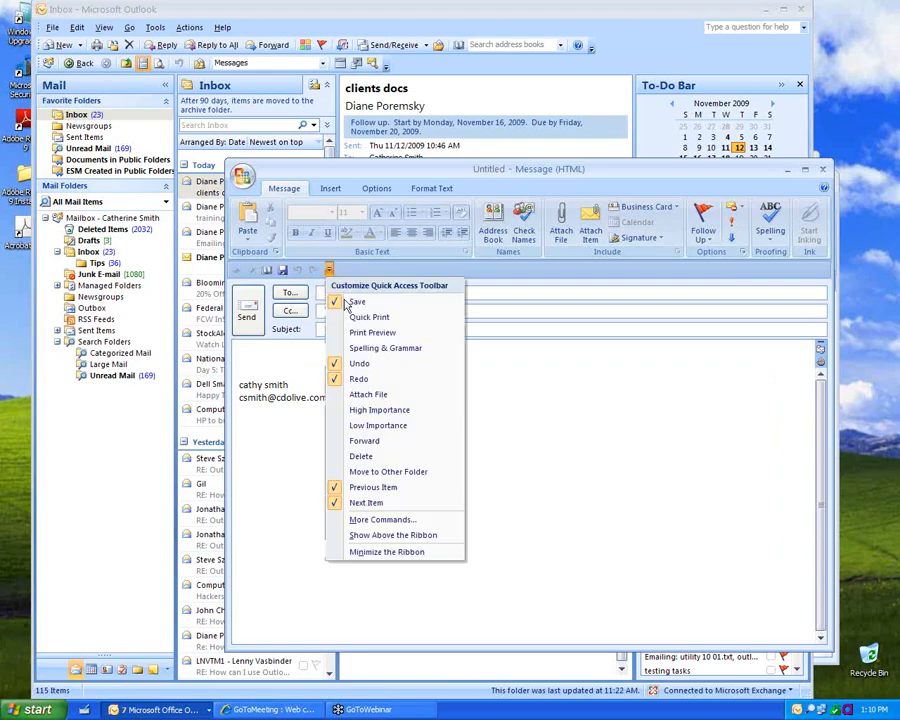
{"action": "left_click", "coordinate": [352, 366]}
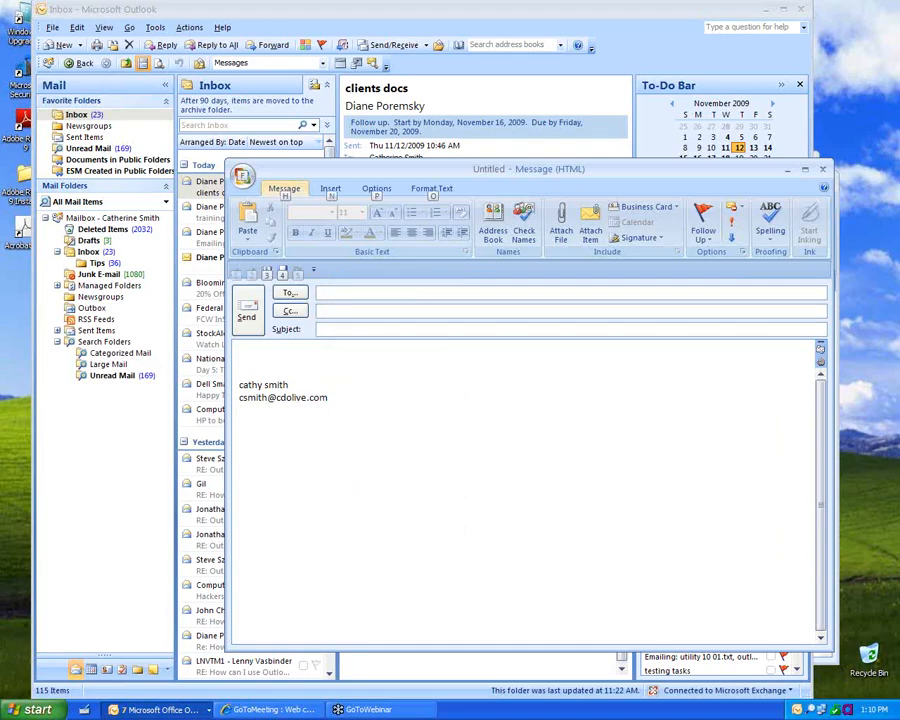
Step: Show and hide the KeyTips, then bring up the Quick Access Toolbar customization list
{"action": "key", "text": "alt"}
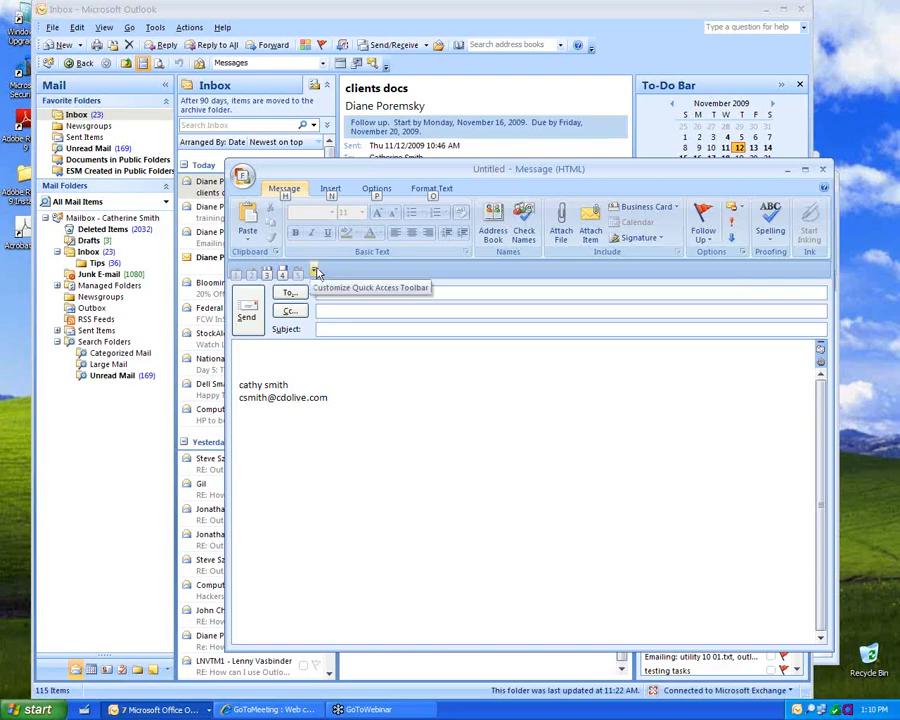
{"action": "key", "text": "Escape"}
{"action": "left_click", "coordinate": [315, 271]}
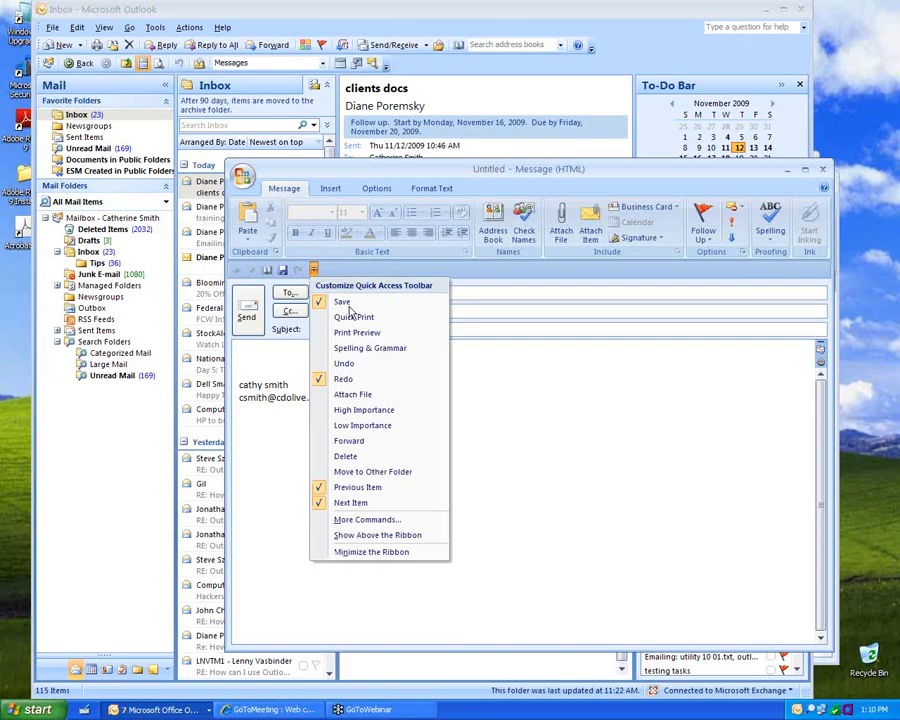
Step: In More Commands, browse the All Commands and Insert Tab command lists
{"action": "left_click", "coordinate": [381, 521]}
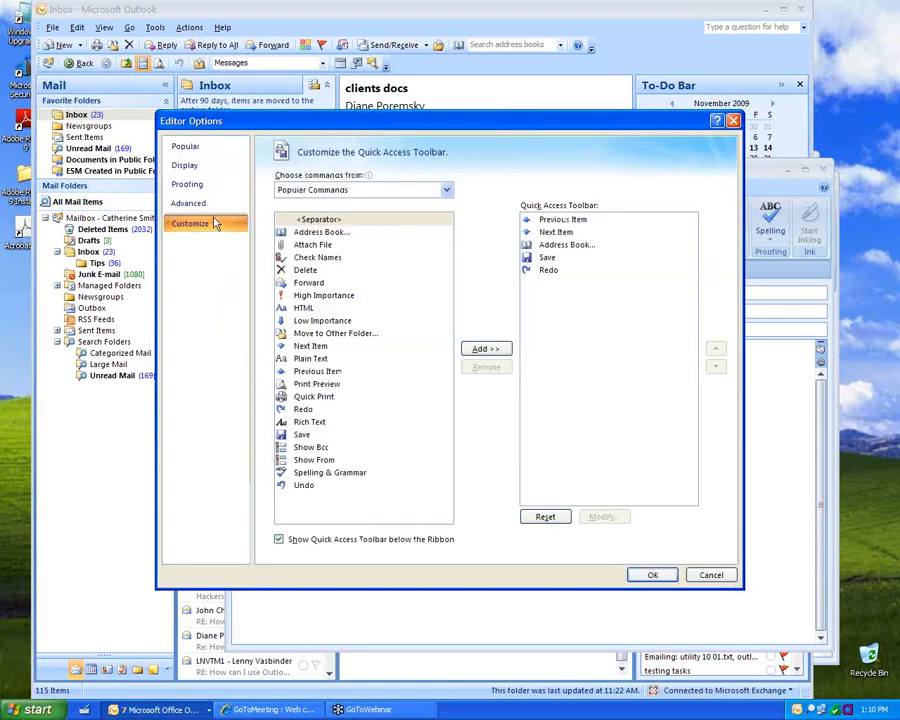
{"action": "left_click", "coordinate": [307, 192]}
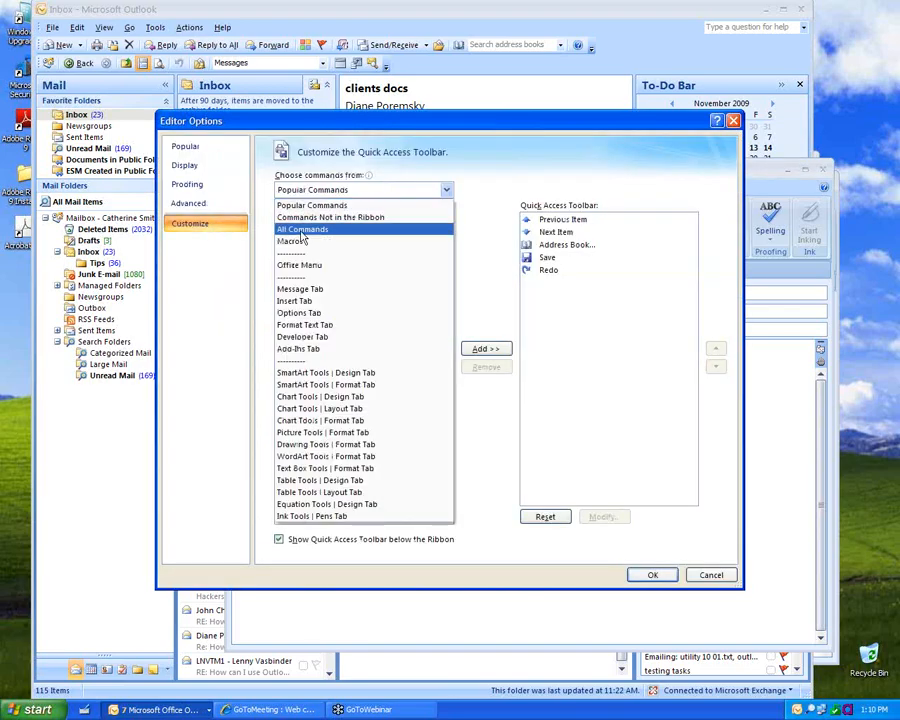
{"action": "left_click", "coordinate": [302, 231]}
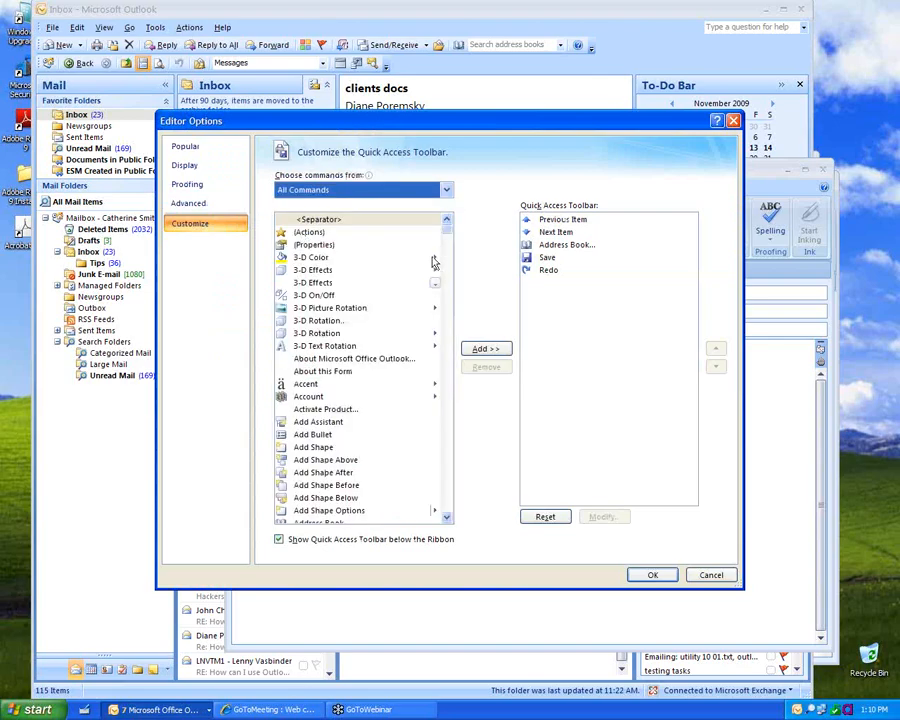
{"action": "left_click_drag", "start_coordinate": [447, 232], "coordinate": [446, 462]}
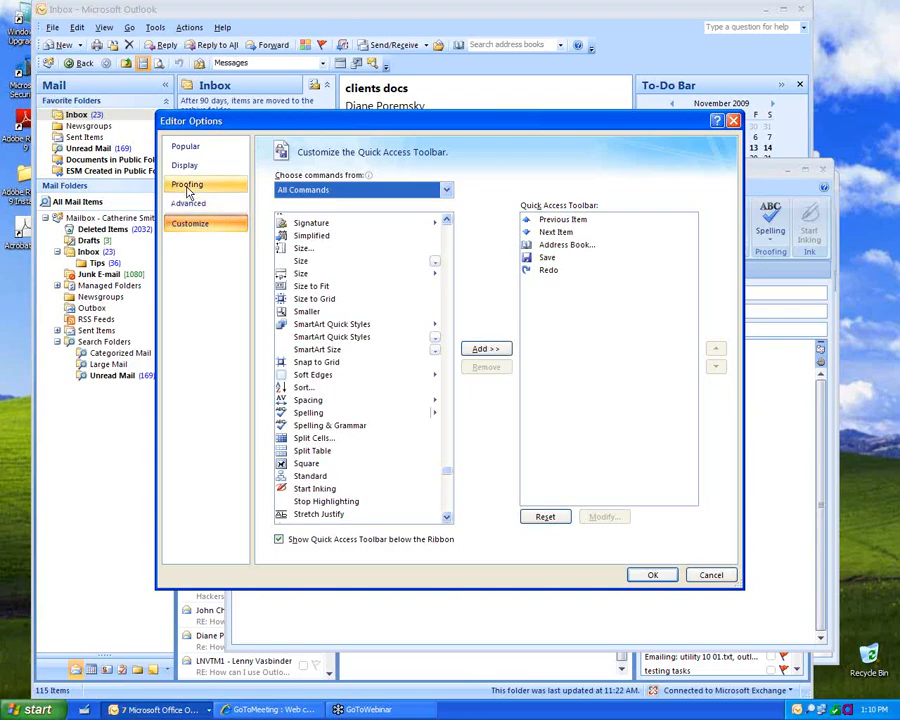
{"action": "left_click", "coordinate": [304, 192]}
{"action": "left_click", "coordinate": [296, 303]}
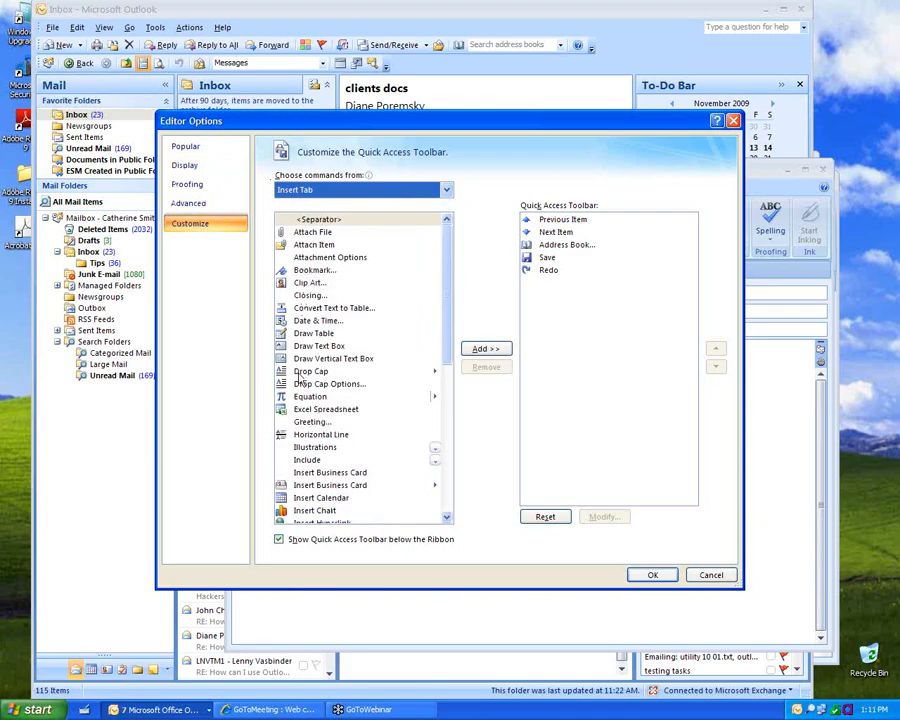
Step: Add Account from the Message Tab commands, place it just after Next Item, and save
{"action": "left_click", "coordinate": [323, 196]}
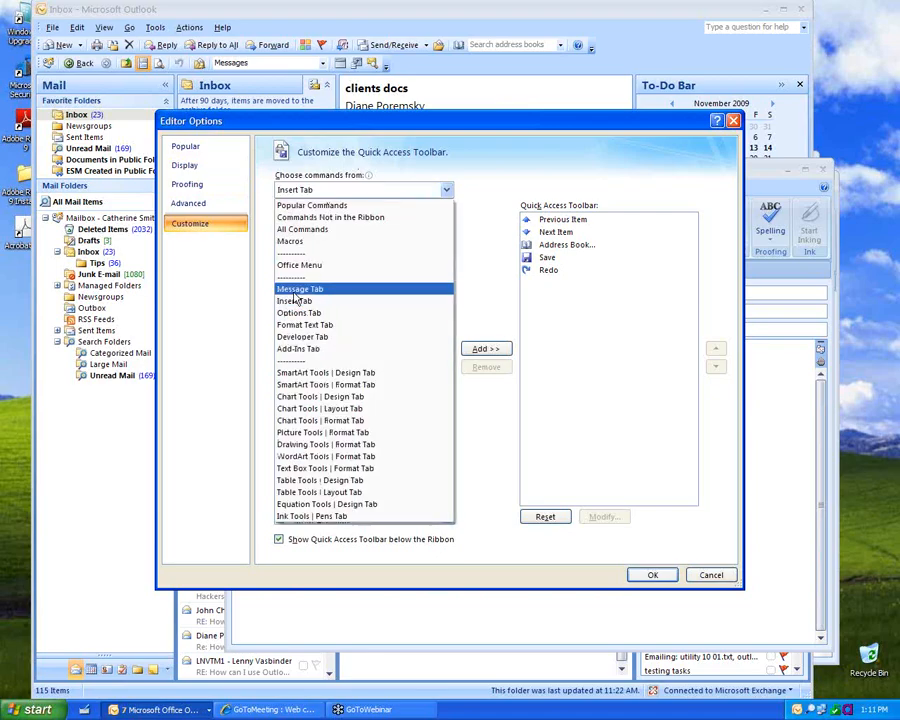
{"action": "left_click", "coordinate": [298, 286]}
{"action": "left_click", "coordinate": [302, 258]}
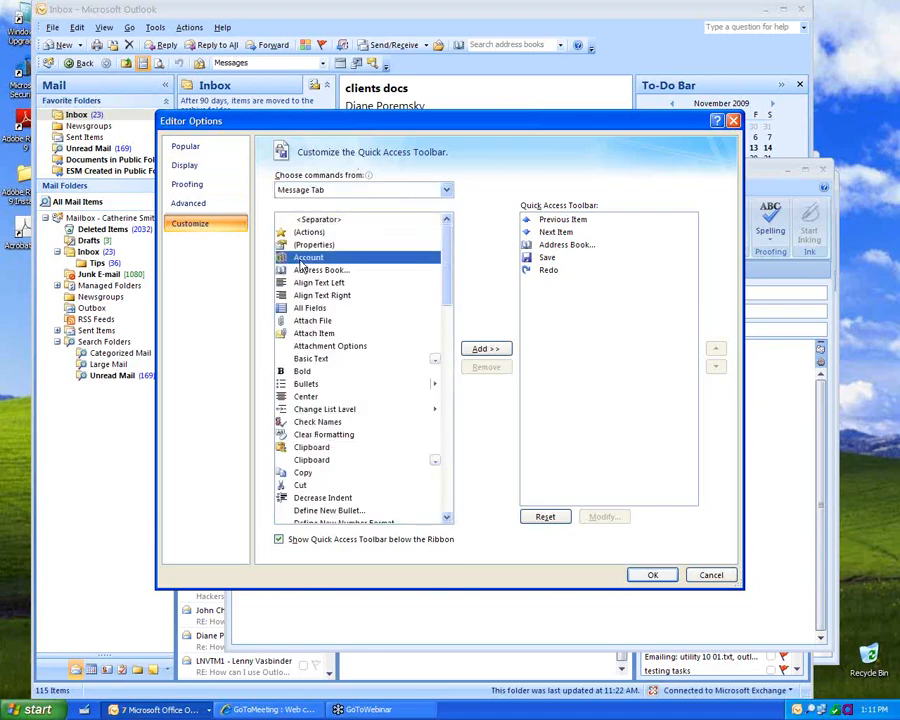
{"action": "left_click", "coordinate": [488, 350]}
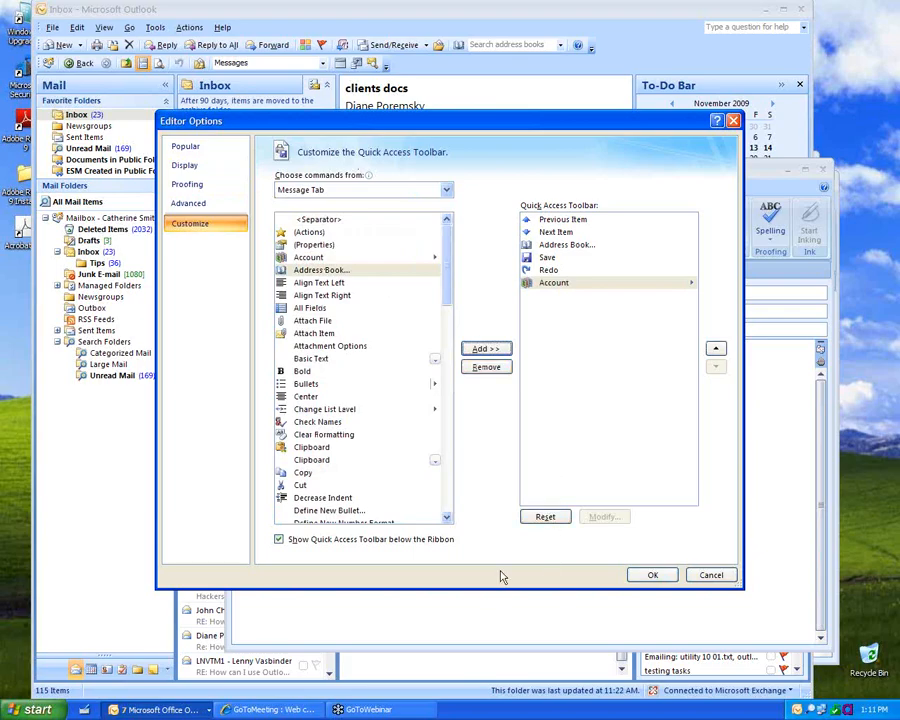
{"action": "left_click", "coordinate": [715, 349]}
{"action": "left_click", "coordinate": [715, 349]}
{"action": "left_click", "coordinate": [715, 349]}
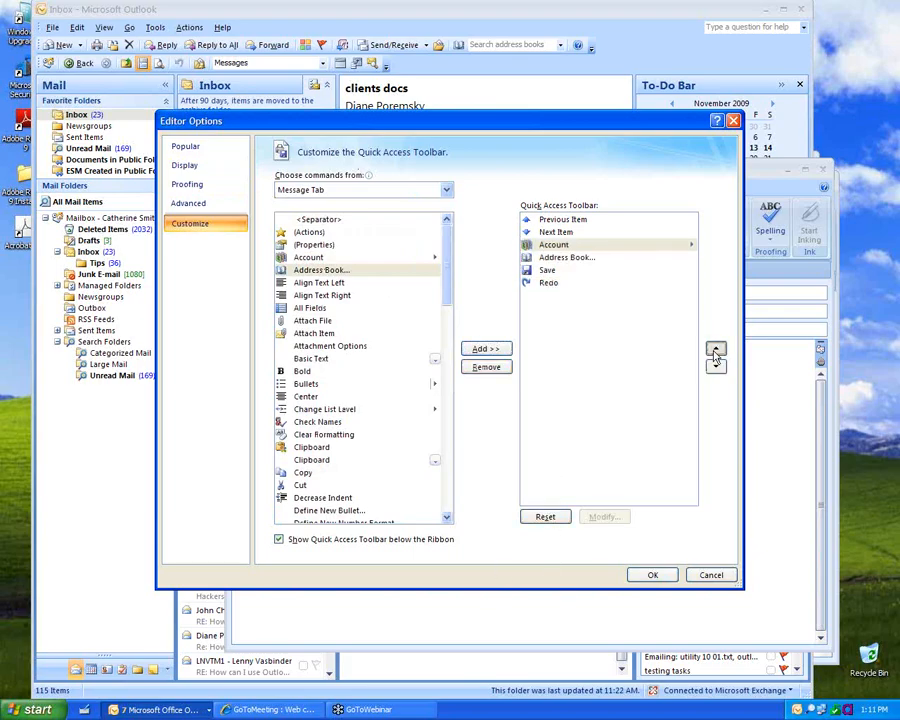
{"action": "left_click", "coordinate": [715, 349]}
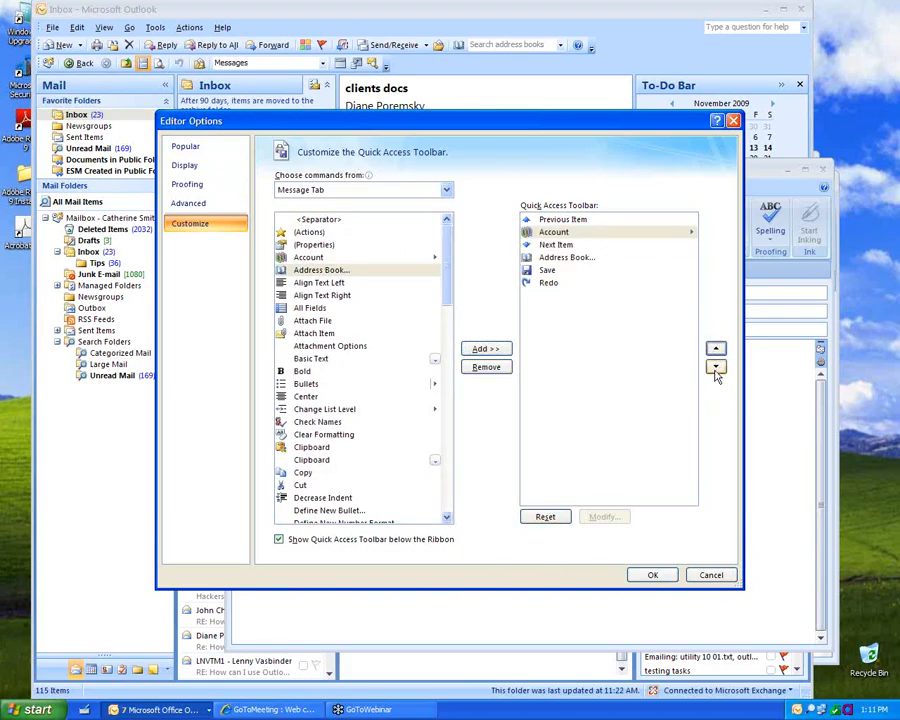
{"action": "left_click", "coordinate": [716, 367]}
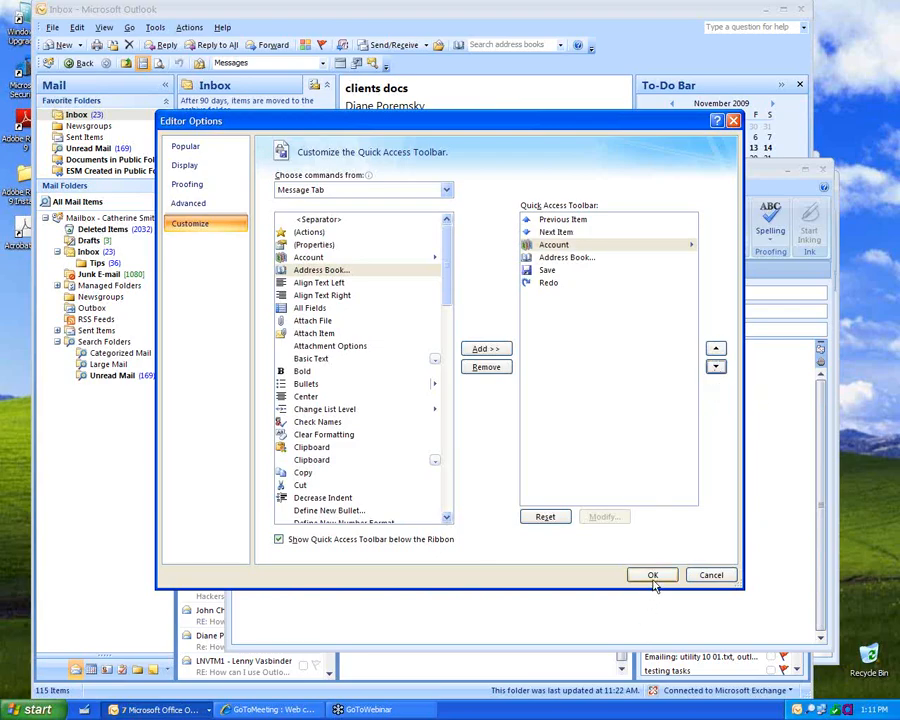
{"action": "left_click", "coordinate": [652, 577]}
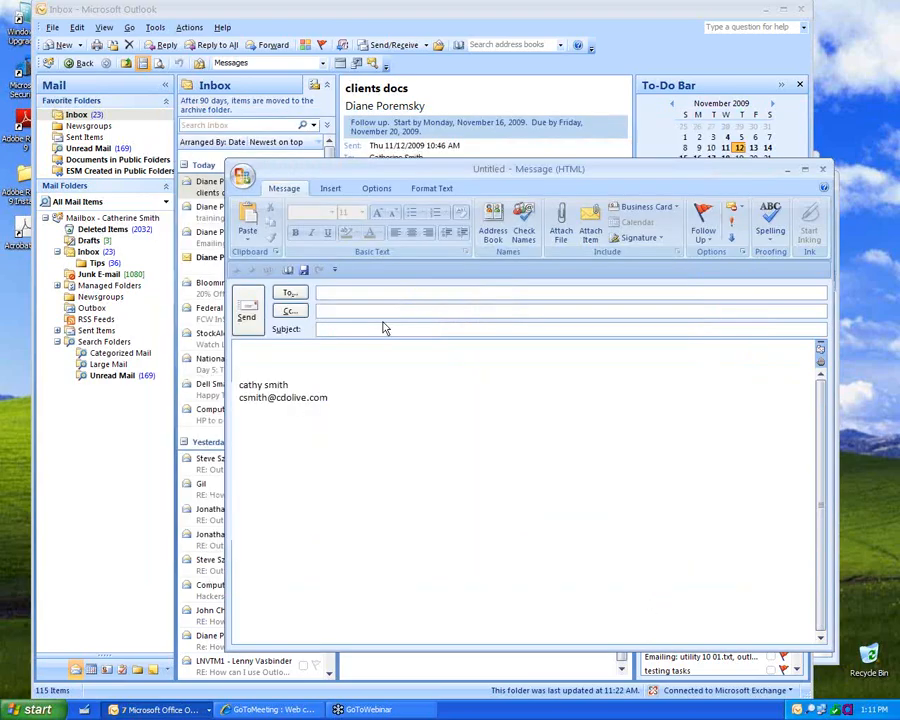
Step: Try the new Address Book command, close it, and discard the new message
{"action": "left_click", "coordinate": [288, 272]}
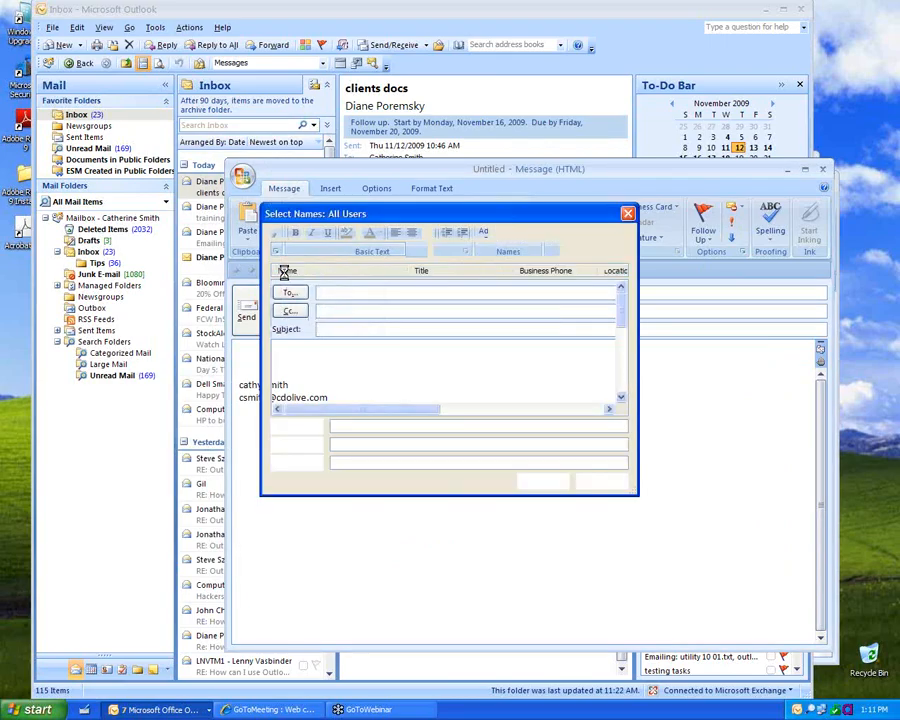
{"action": "left_click", "coordinate": [628, 214]}
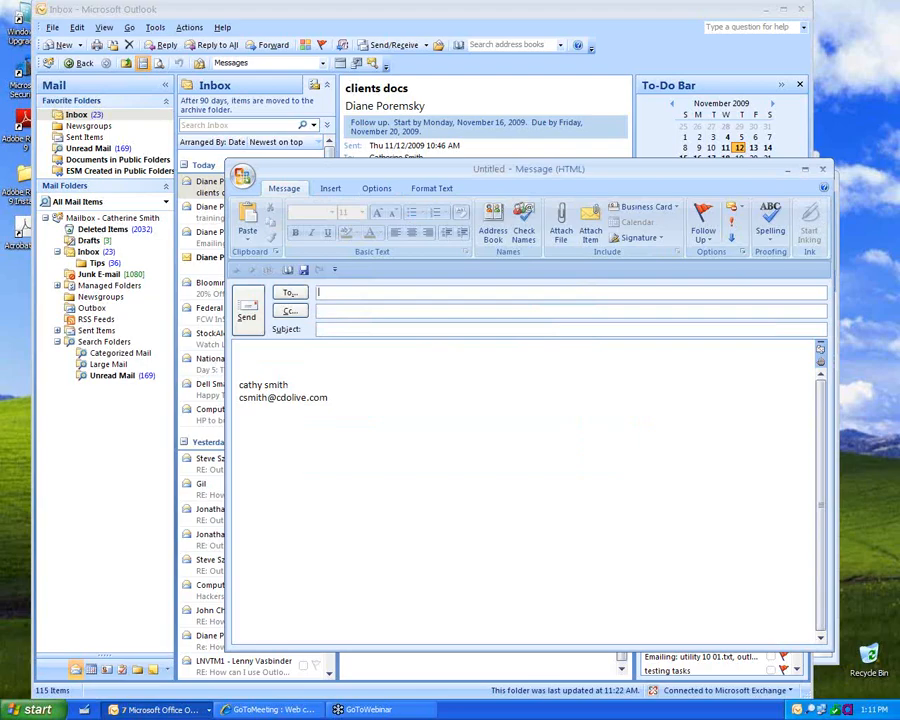
{"action": "key", "text": "Escape"}
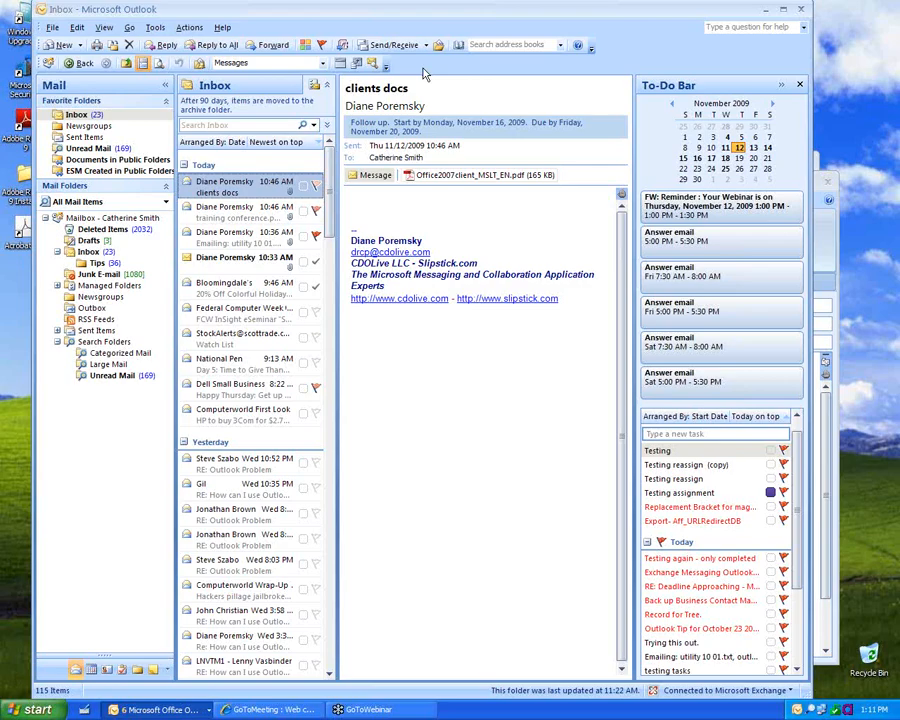
{"action": "right_click", "coordinate": [423, 68]}
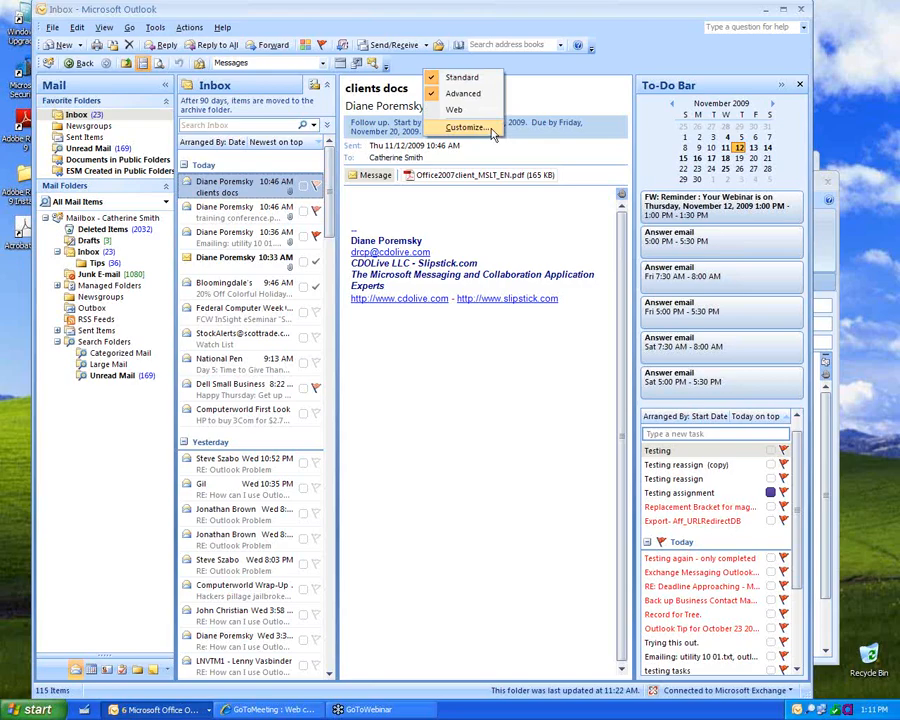
{"action": "left_click", "coordinate": [466, 128]}
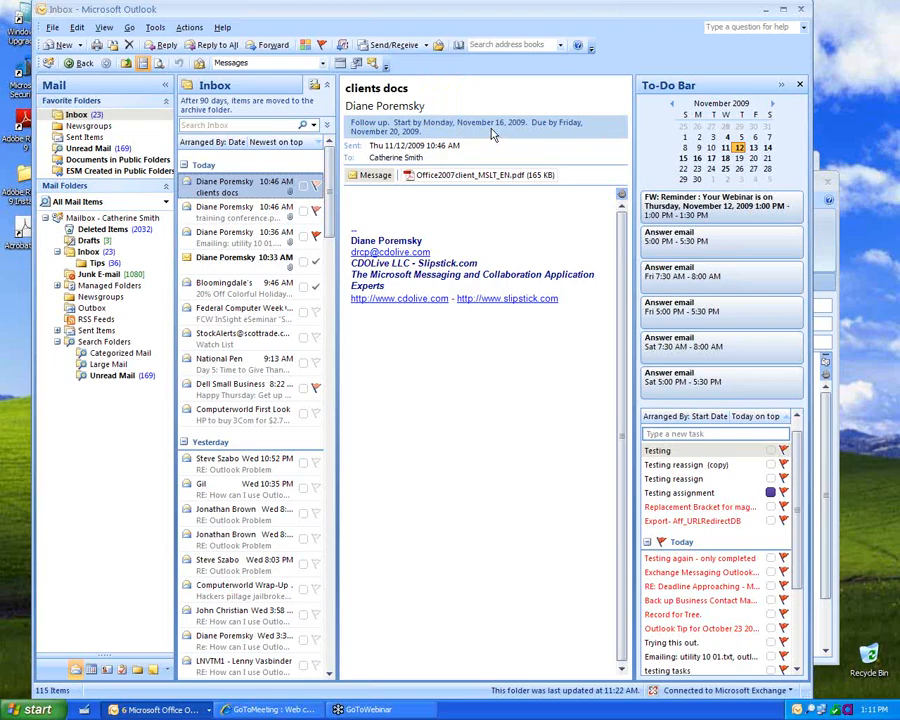
{"action": "left_click", "coordinate": [577, 278]}
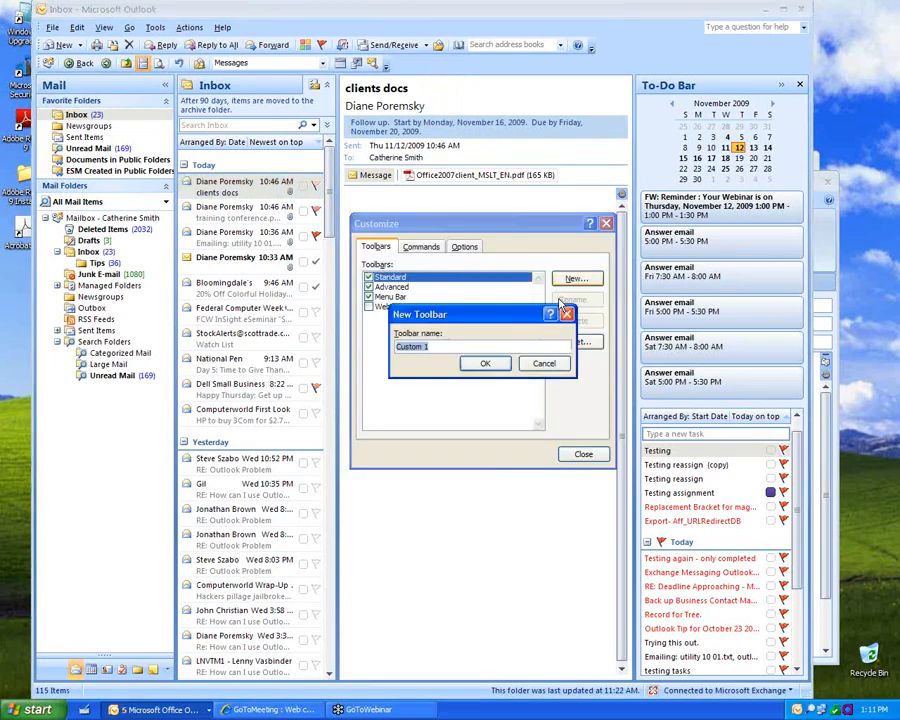
{"action": "left_click", "coordinate": [485, 365]}
{"action": "left_click", "coordinate": [421, 246]}
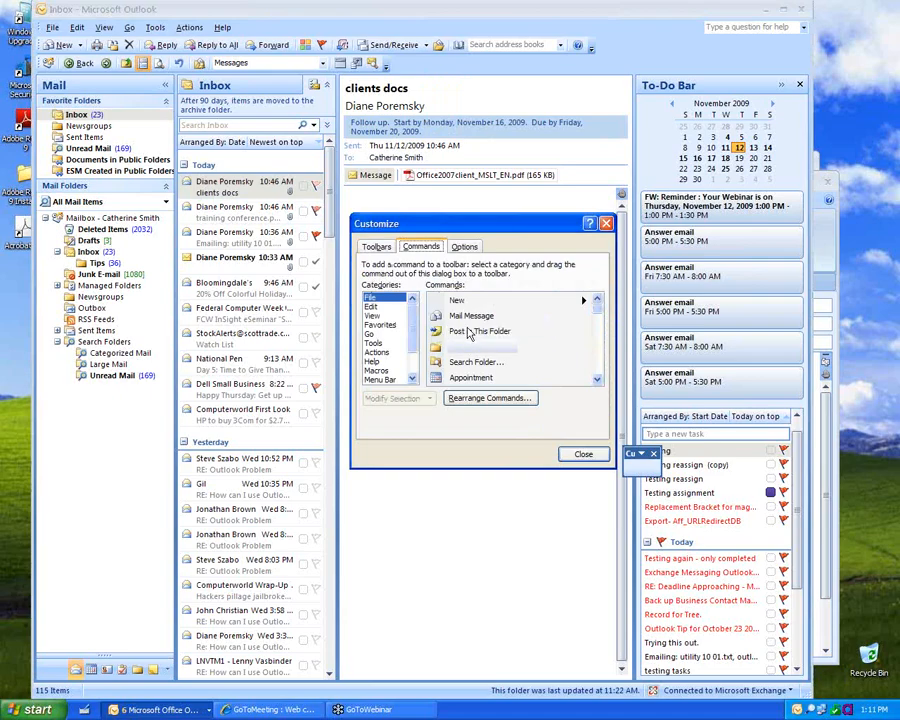
{"action": "left_click_drag", "start_coordinate": [463, 316], "coordinate": [496, 73]}
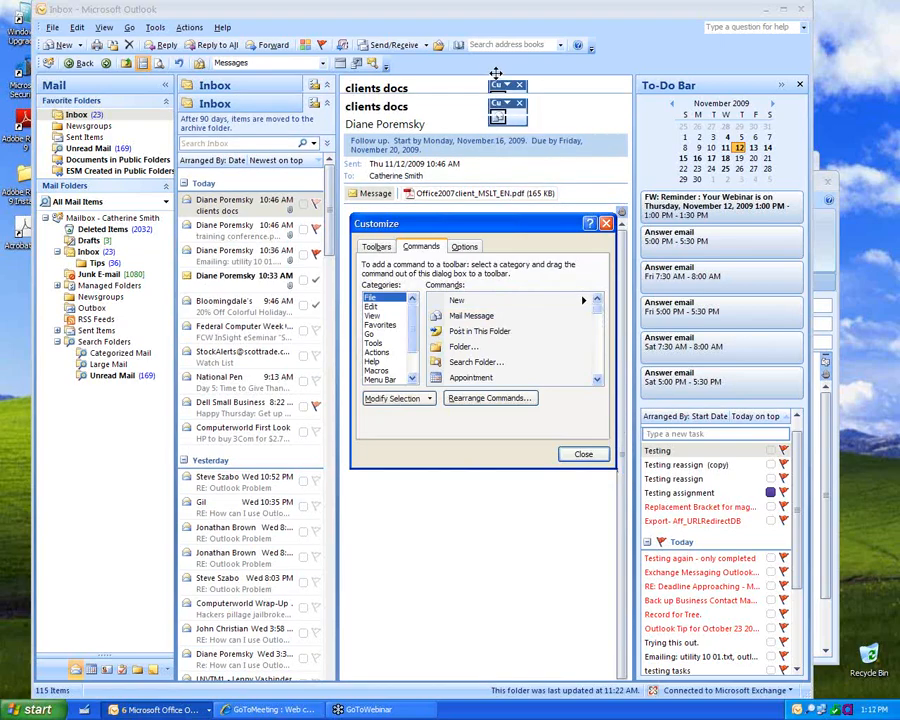
{"action": "left_click", "coordinate": [376, 246]}
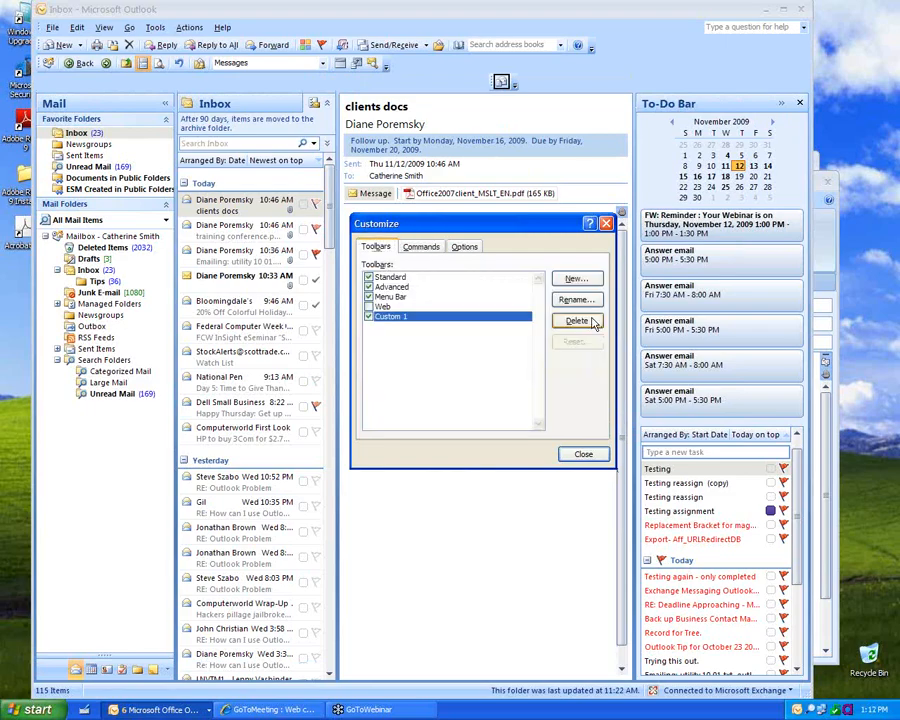
{"action": "left_click", "coordinate": [577, 320]}
{"action": "left_click", "coordinate": [424, 393]}
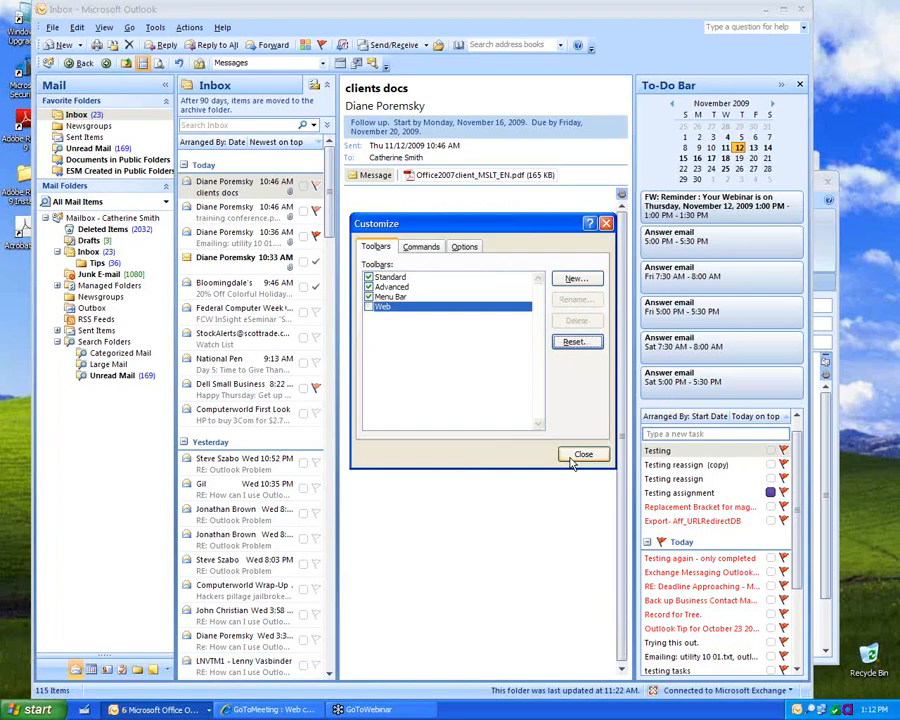
Step: Close Customize, hide the Advanced toolbar, and open a new message in a smaller window
{"action": "left_click", "coordinate": [578, 456]}
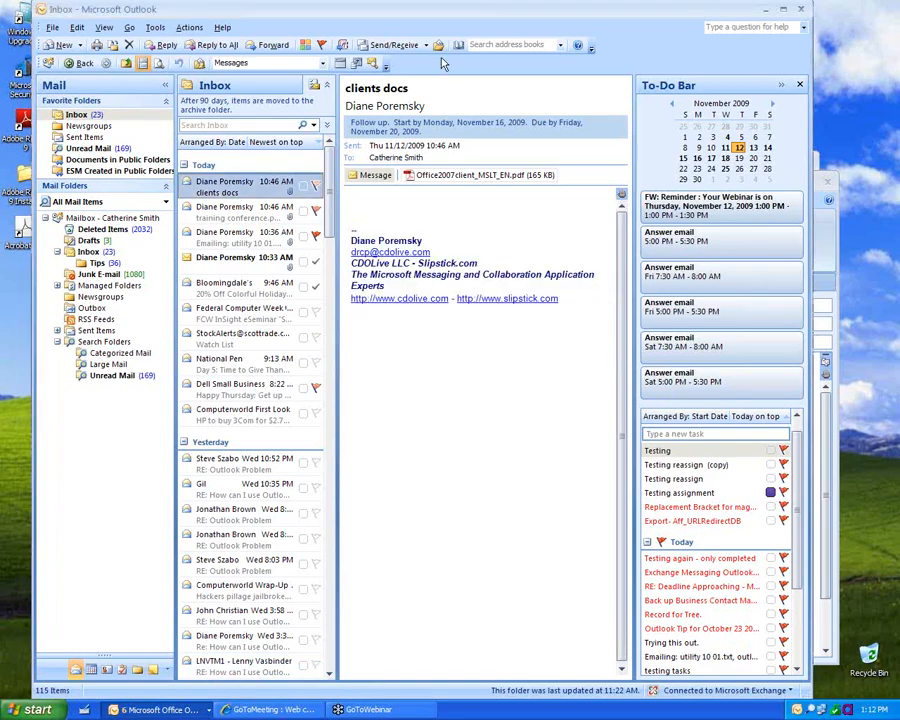
{"action": "right_click", "coordinate": [443, 63]}
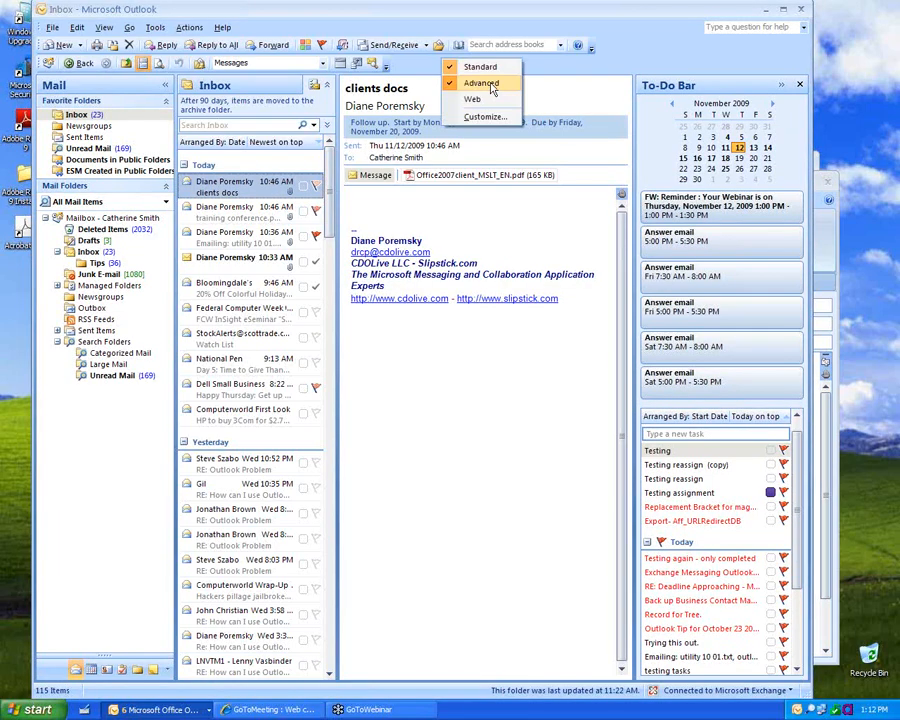
{"action": "left_click", "coordinate": [481, 83]}
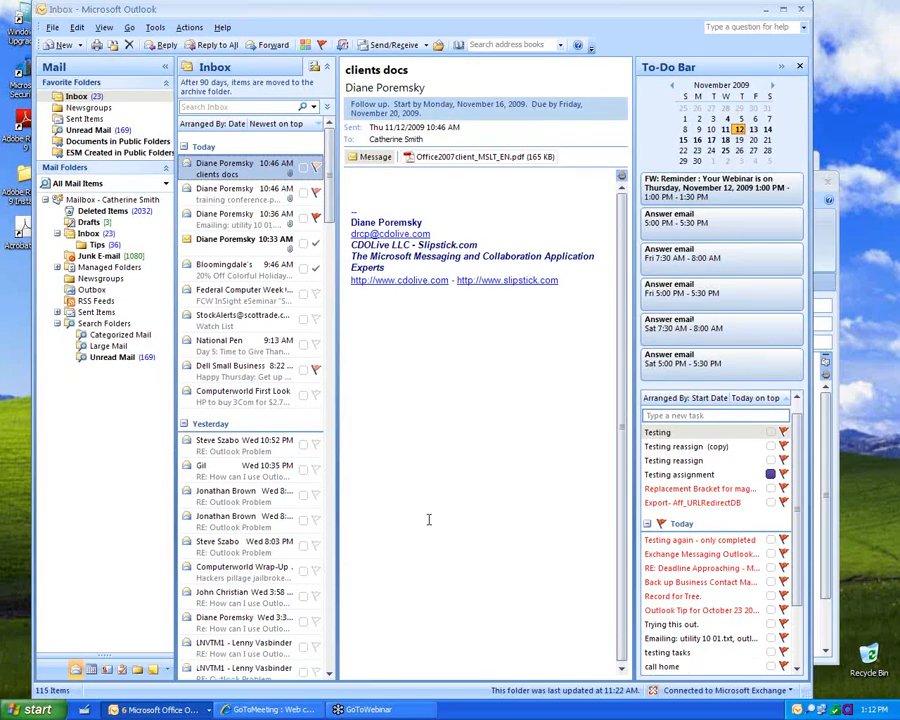
{"action": "left_click", "coordinate": [66, 46]}
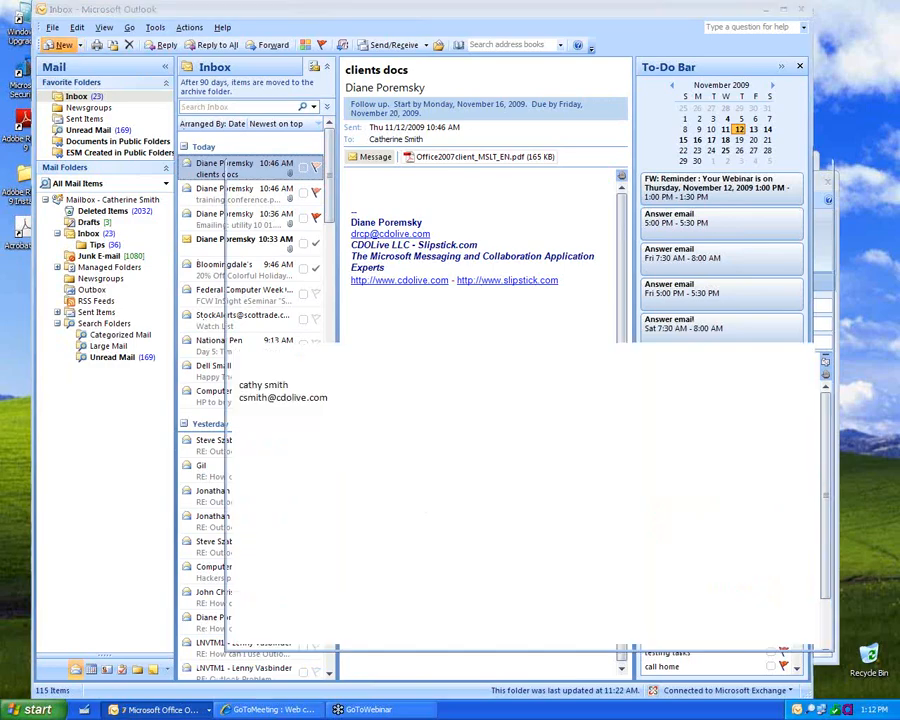
{"action": "left_click_drag", "start_coordinate": [828, 650], "coordinate": [586, 281]}
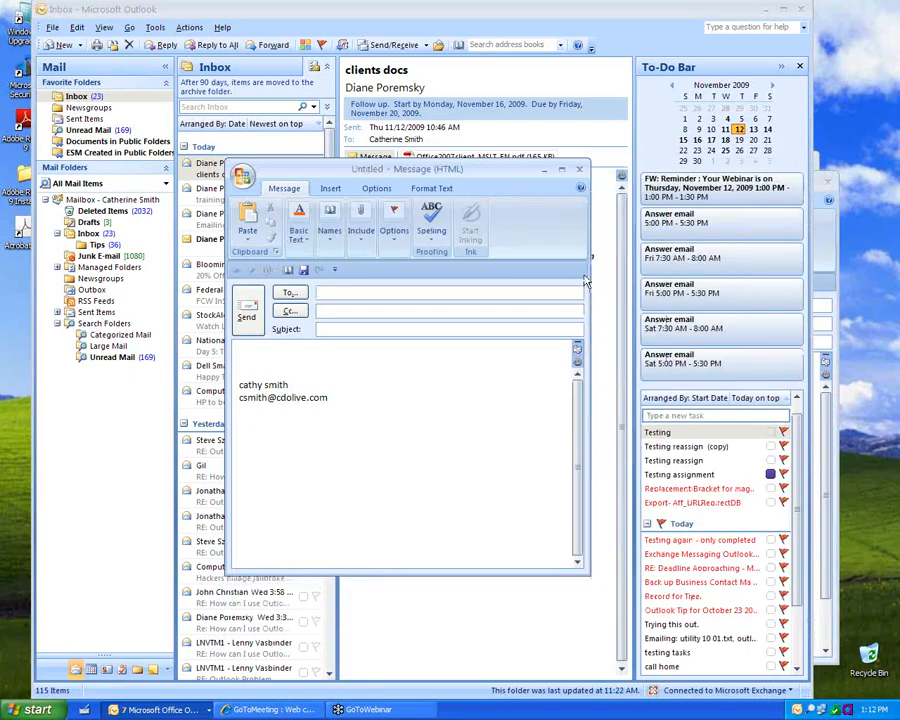
Step: Look through the Include and Options choices, then open and cancel Message Options
{"action": "left_click", "coordinate": [361, 224]}
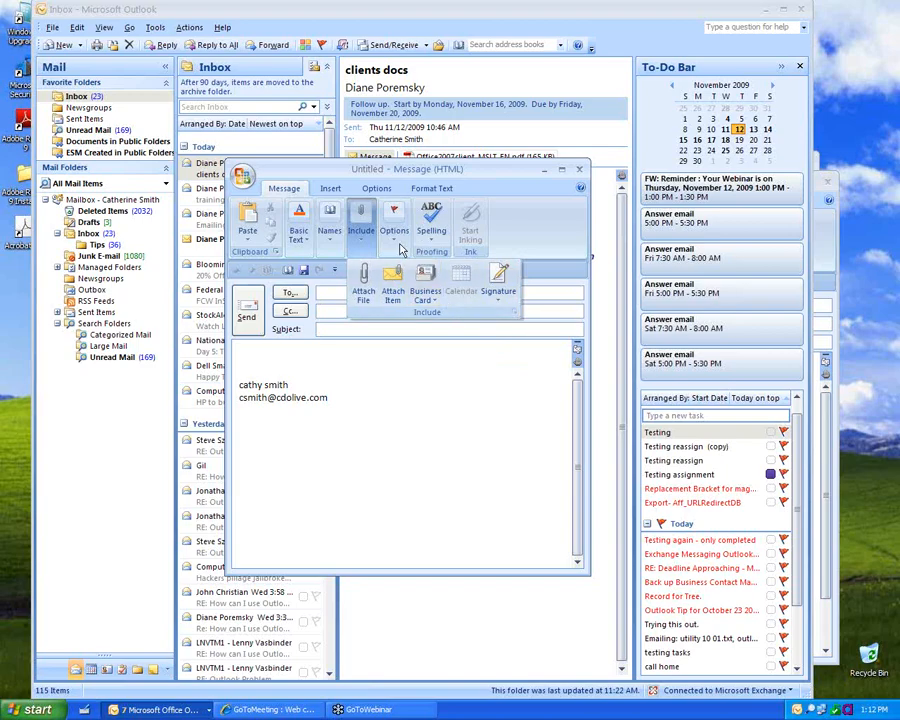
{"action": "left_click", "coordinate": [398, 244]}
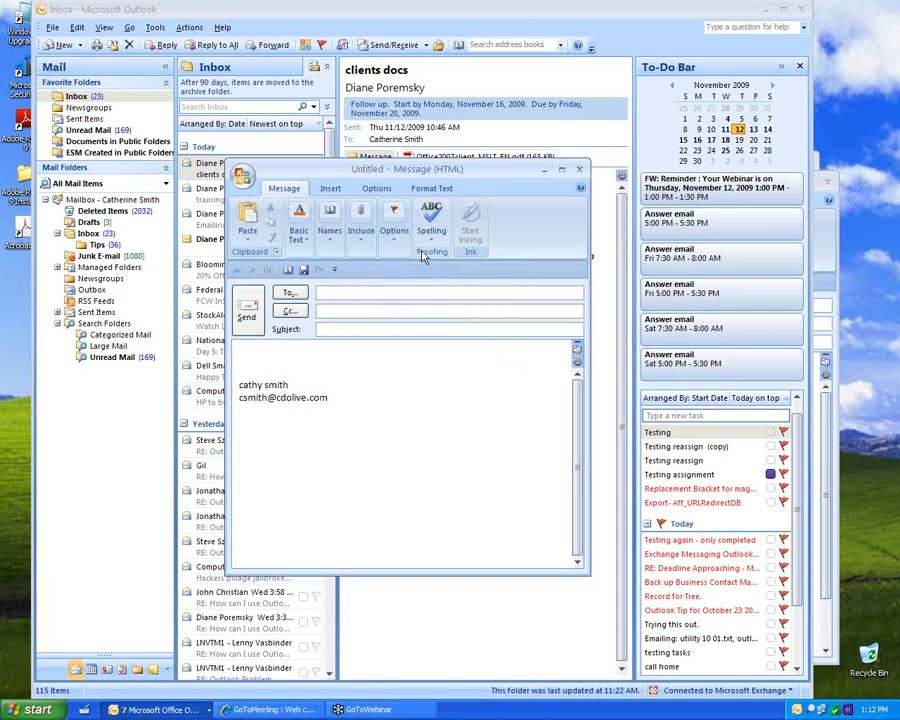
{"action": "left_click", "coordinate": [398, 242]}
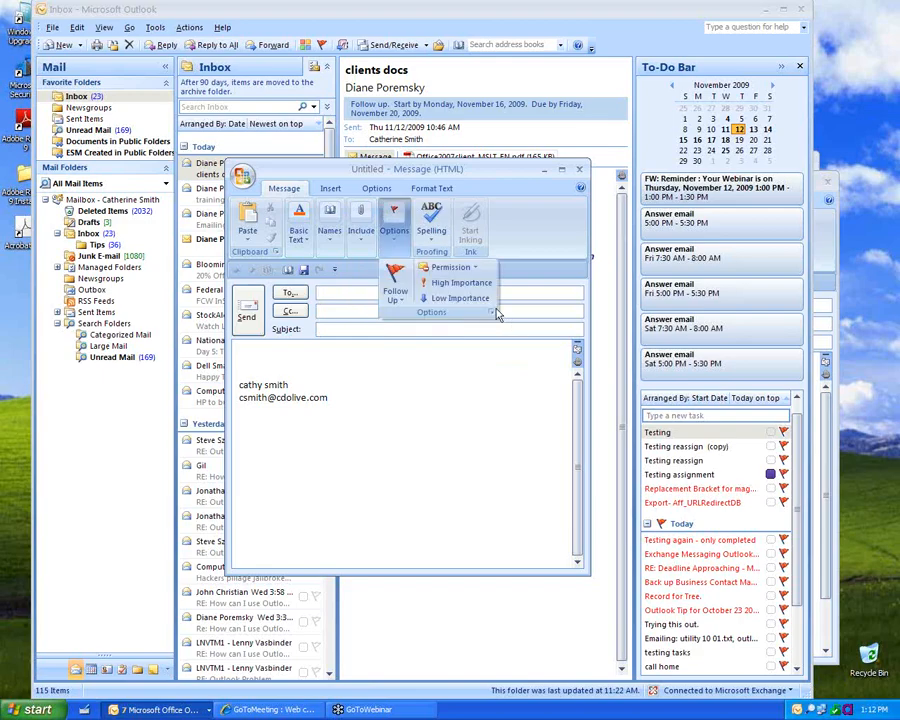
{"action": "left_click", "coordinate": [491, 314]}
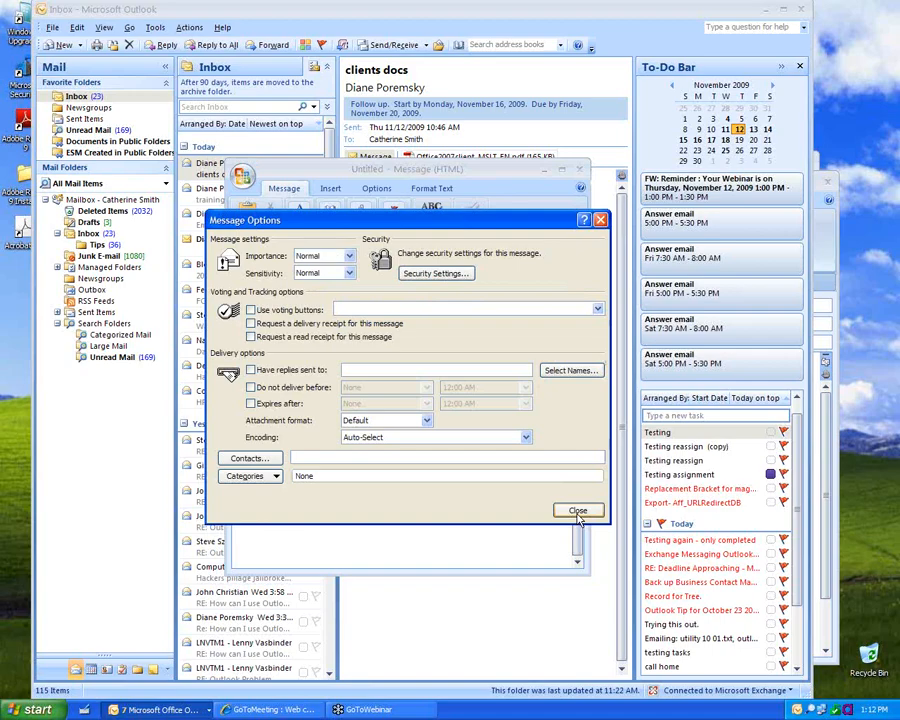
{"action": "left_click", "coordinate": [578, 511]}
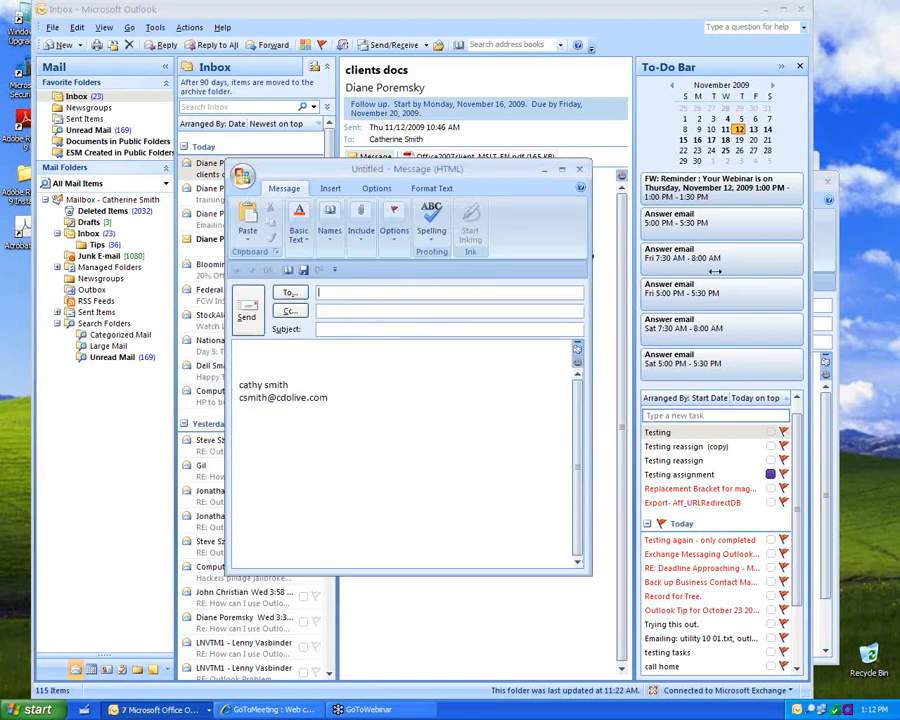
Step: Widen the message window and show the quick-access commands above the ribbon in the title bar
{"action": "left_click_drag", "start_coordinate": [591, 258], "coordinate": [773, 266]}
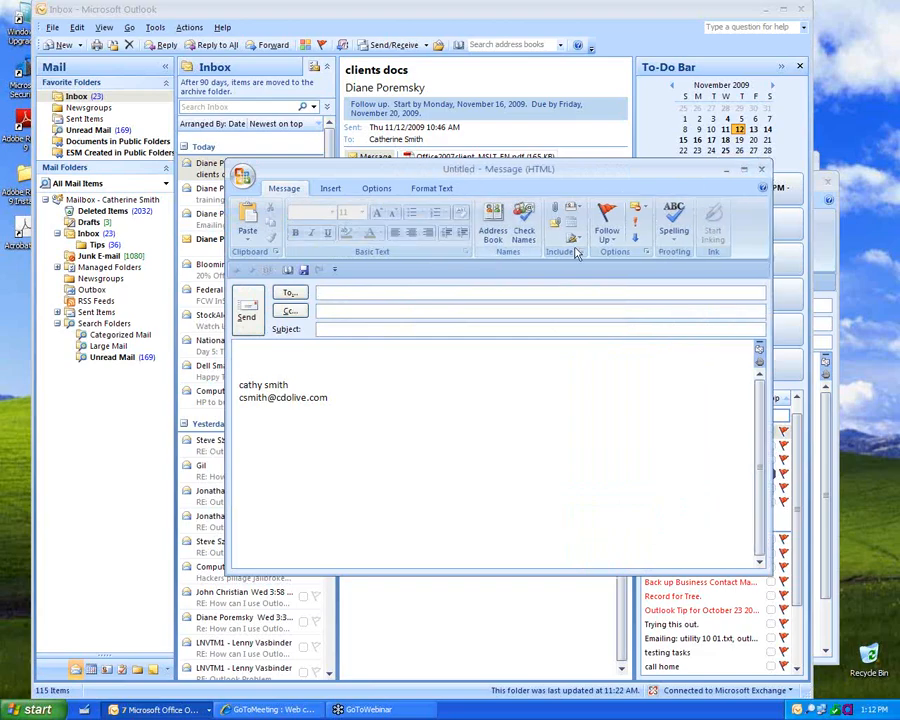
{"action": "left_click", "coordinate": [646, 254]}
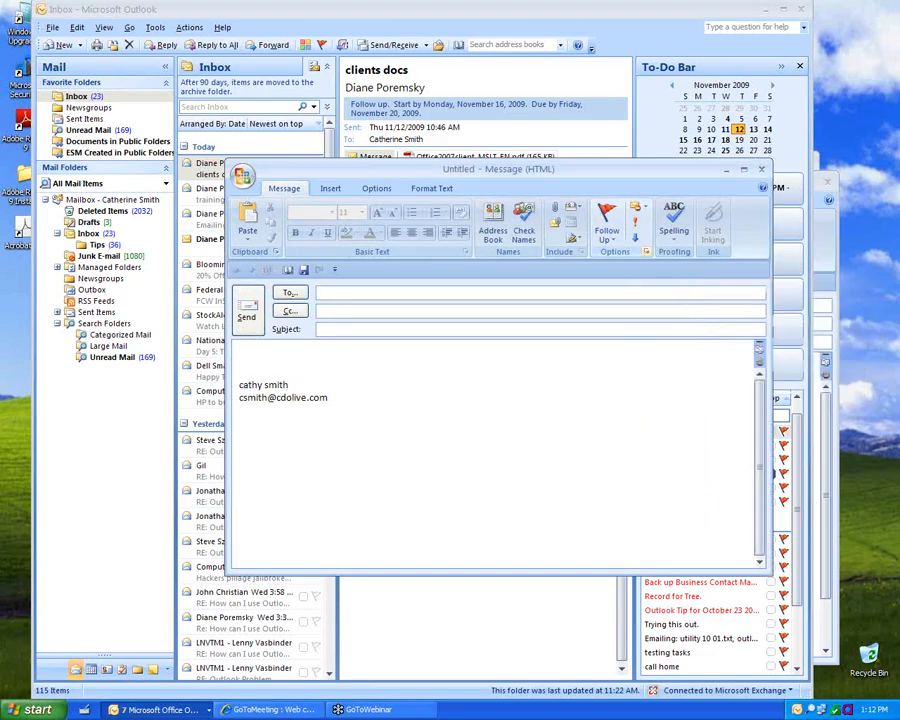
{"action": "left_click", "coordinate": [692, 221]}
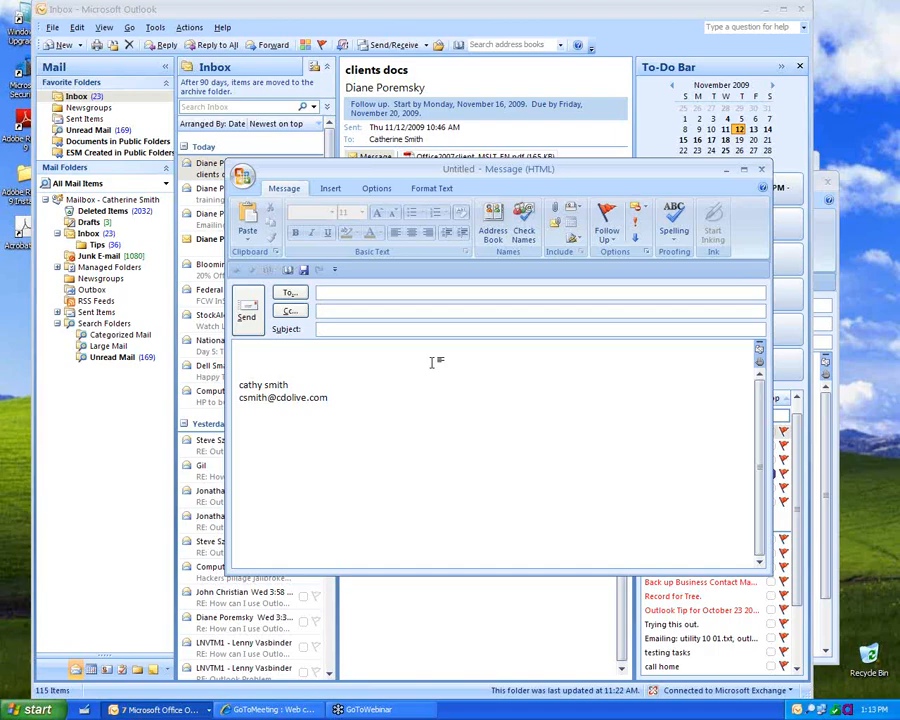
{"action": "left_click", "coordinate": [335, 270]}
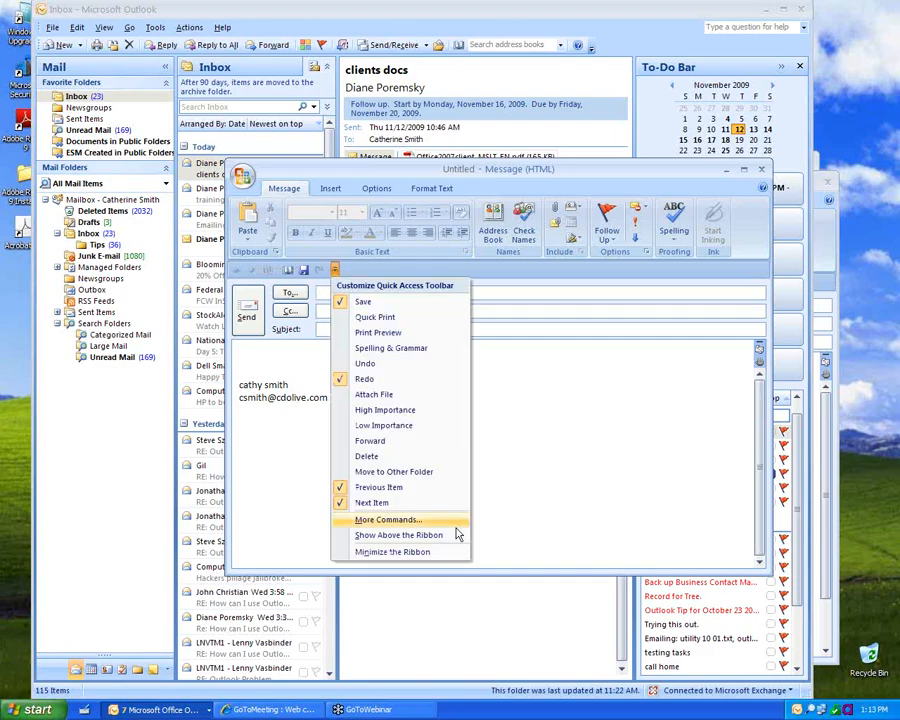
{"action": "left_click", "coordinate": [404, 536]}
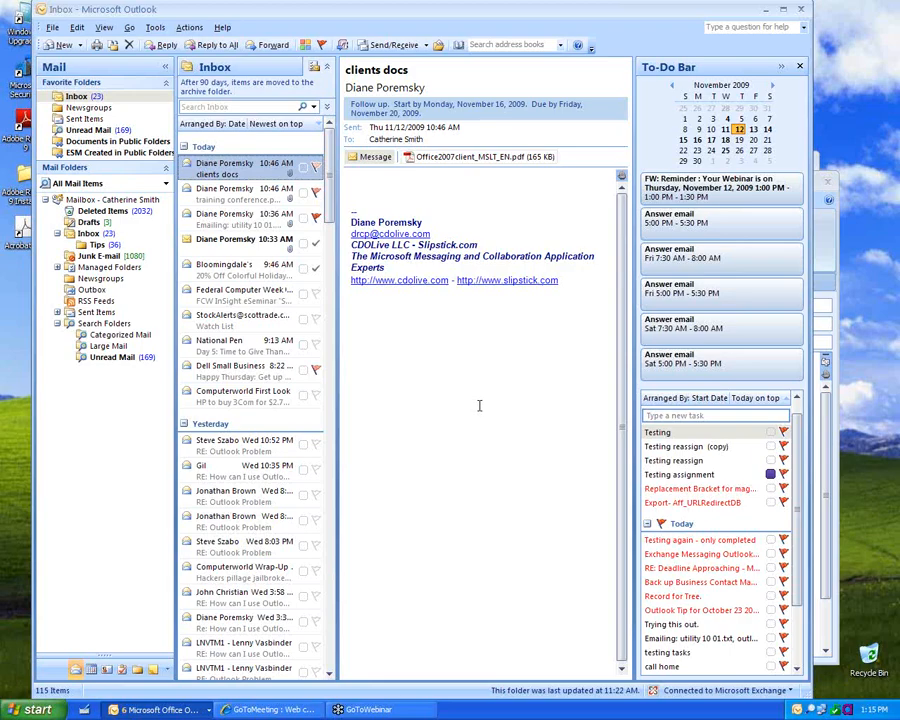
Step: Flag the Federal Computer Week message for follow-up and look at its flag and category menus
{"action": "left_click", "coordinate": [301, 294]}
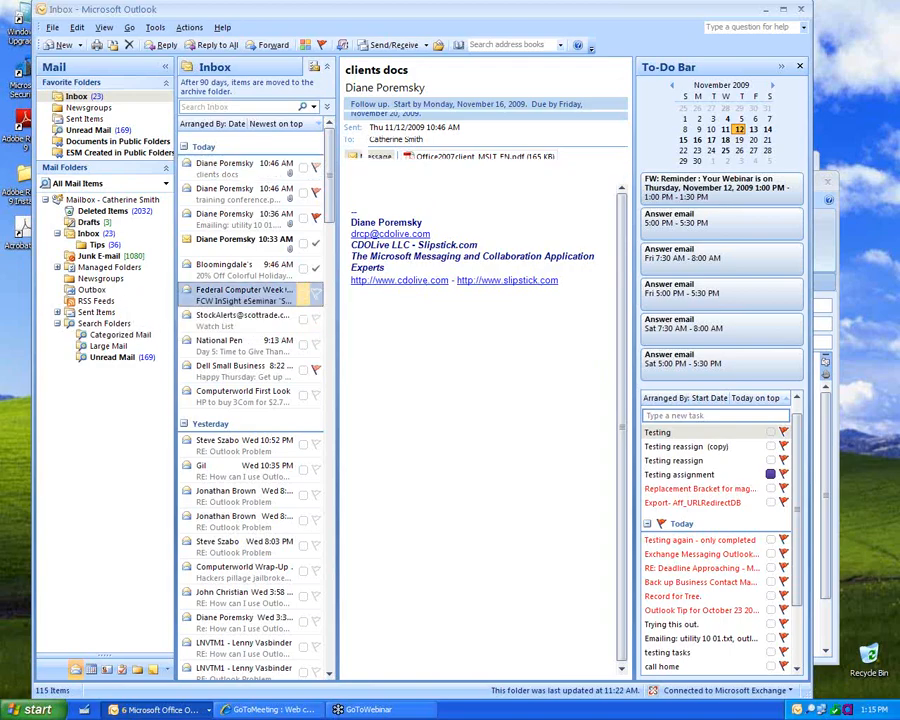
{"action": "left_click", "coordinate": [316, 296]}
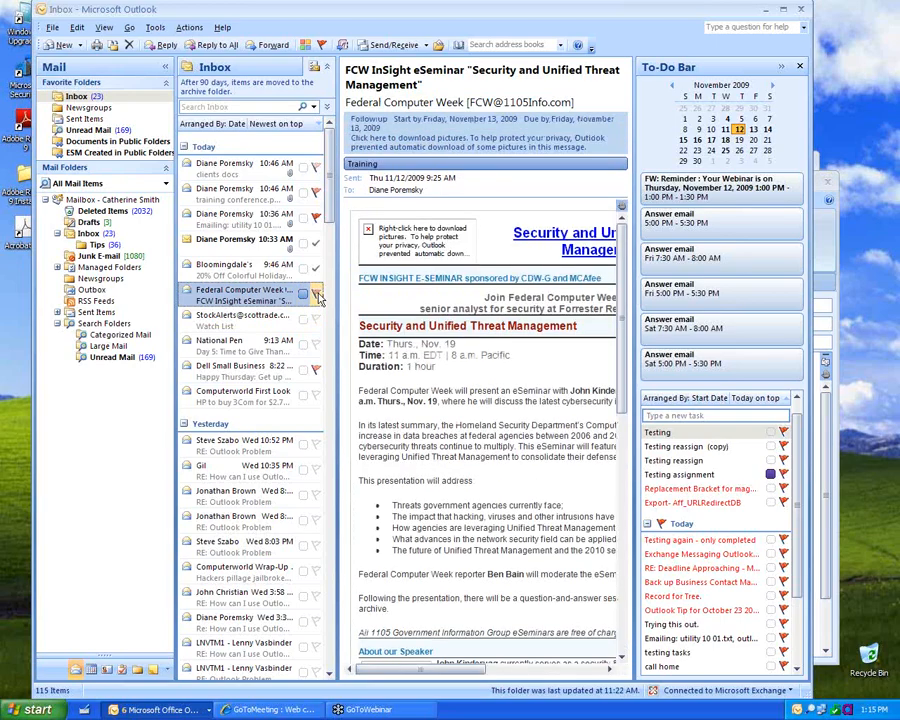
{"action": "right_click", "coordinate": [316, 296]}
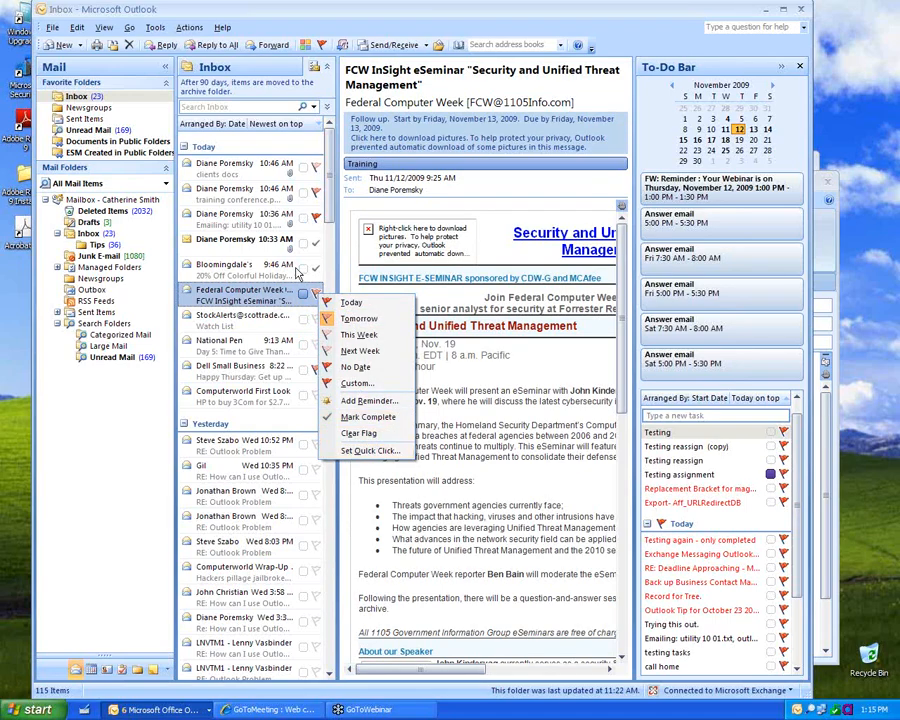
{"action": "left_click", "coordinate": [304, 296]}
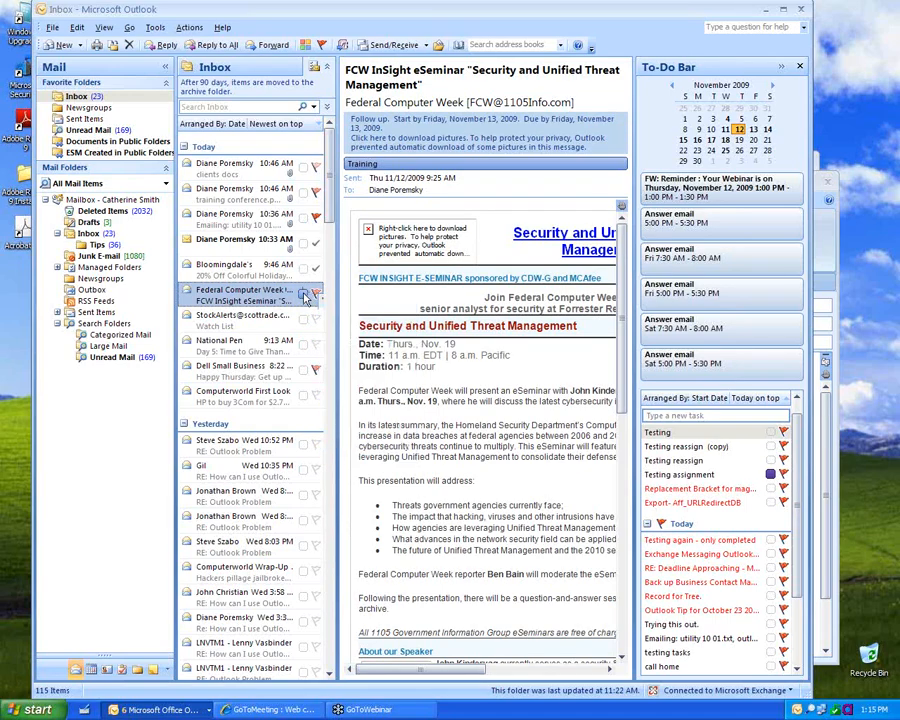
{"action": "right_click", "coordinate": [307, 297]}
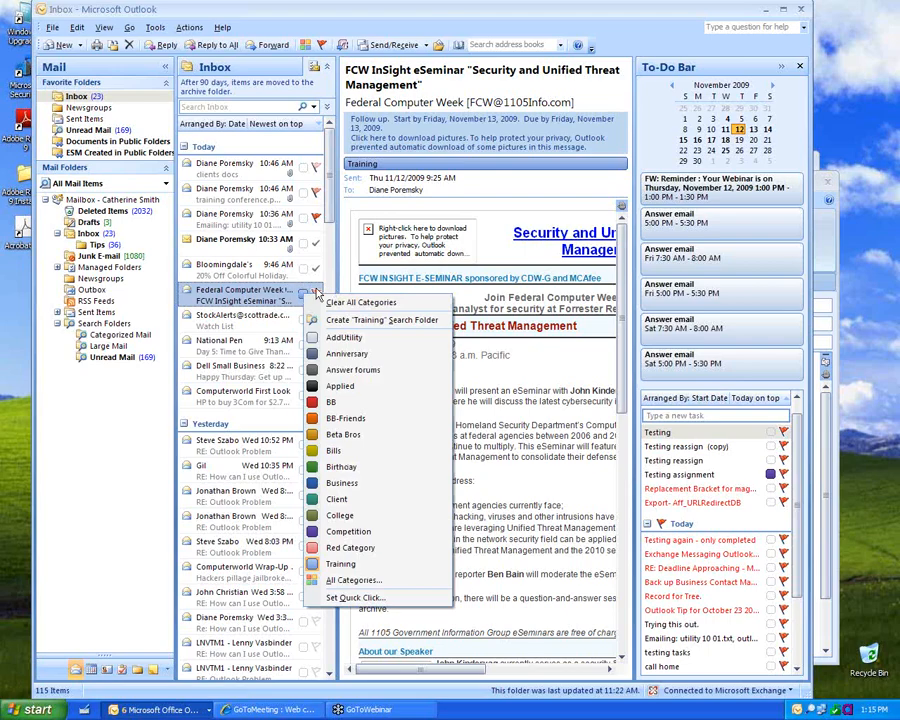
{"action": "left_click", "coordinate": [317, 293]}
Step: Keep Tomorrow as the Set Quick Click default flag
{"action": "right_click", "coordinate": [317, 292]}
{"action": "left_click", "coordinate": [318, 293]}
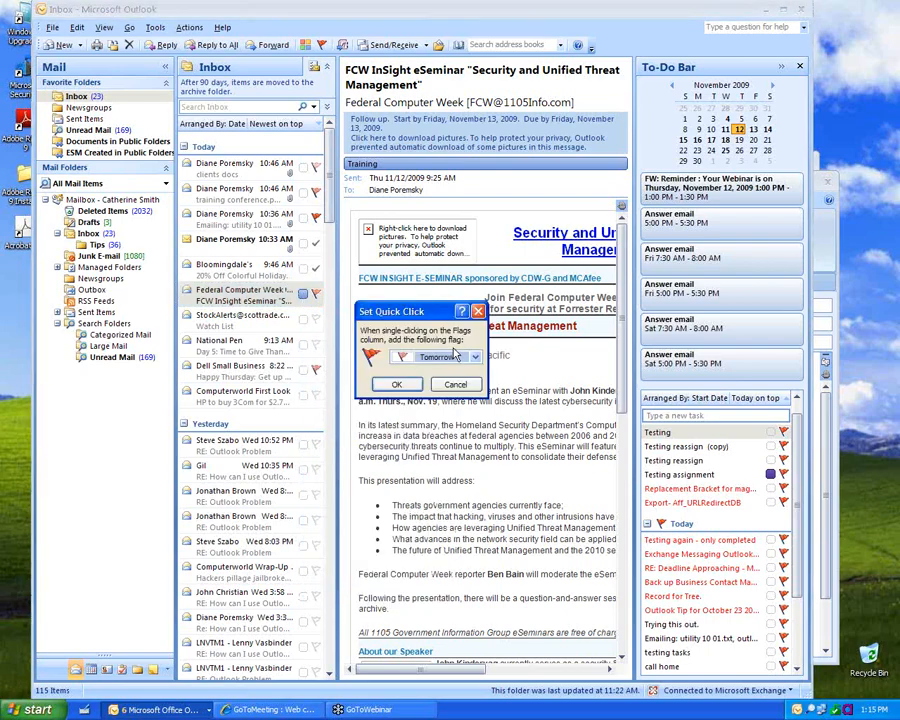
{"action": "left_click", "coordinate": [475, 357]}
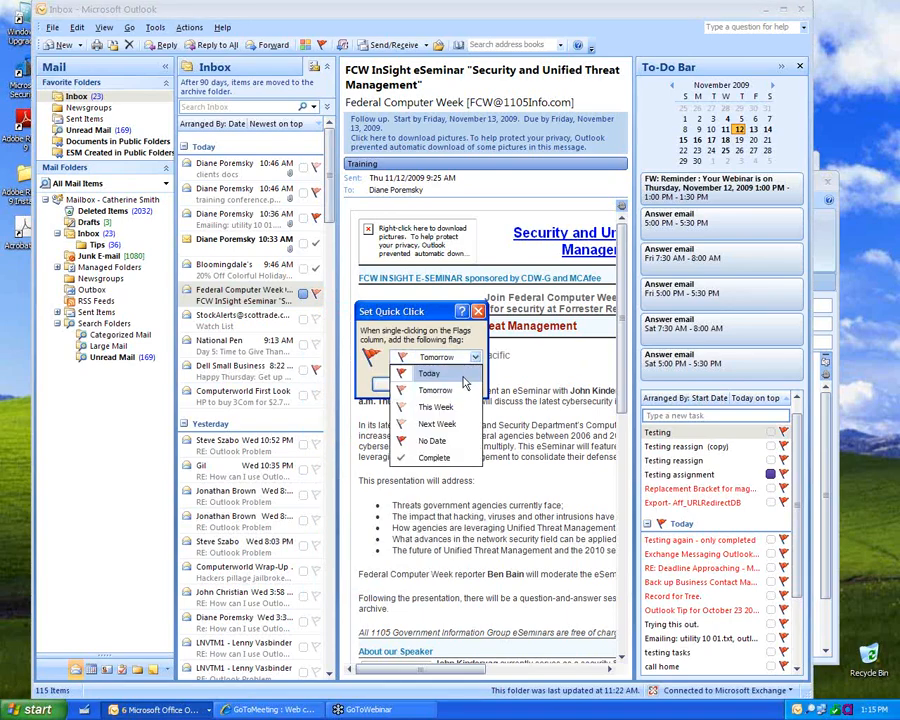
{"action": "left_click", "coordinate": [390, 358]}
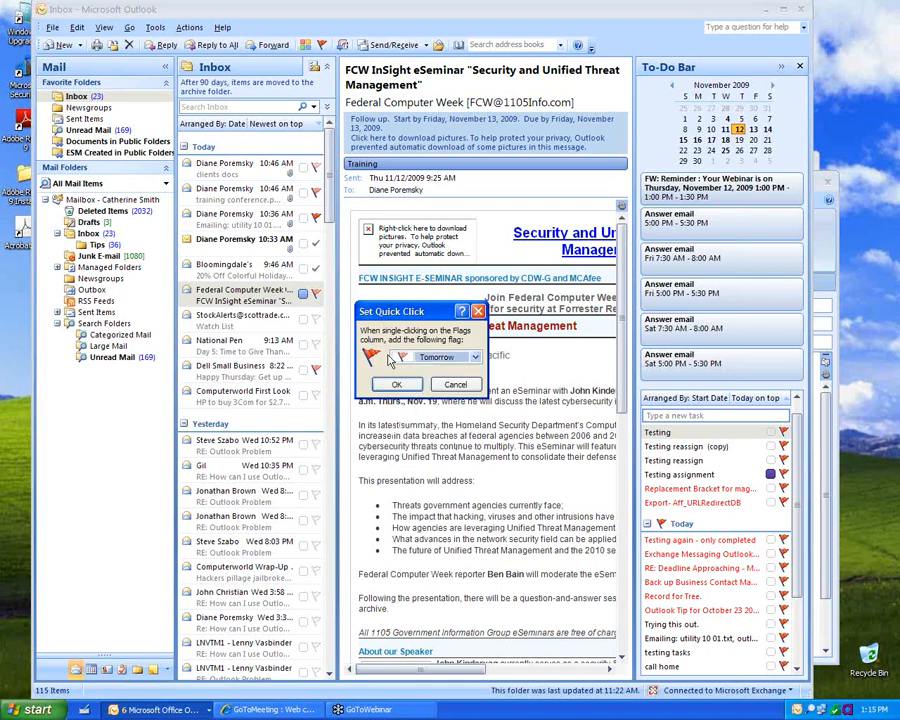
{"action": "left_click", "coordinate": [396, 384]}
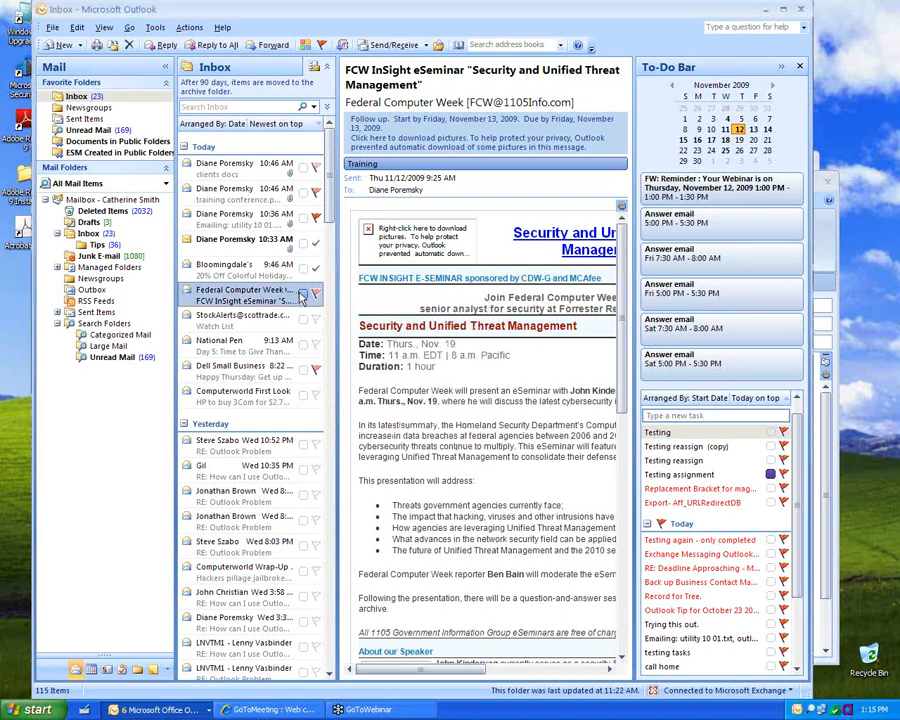
Step: Make Training the one-click category
{"action": "right_click", "coordinate": [302, 297]}
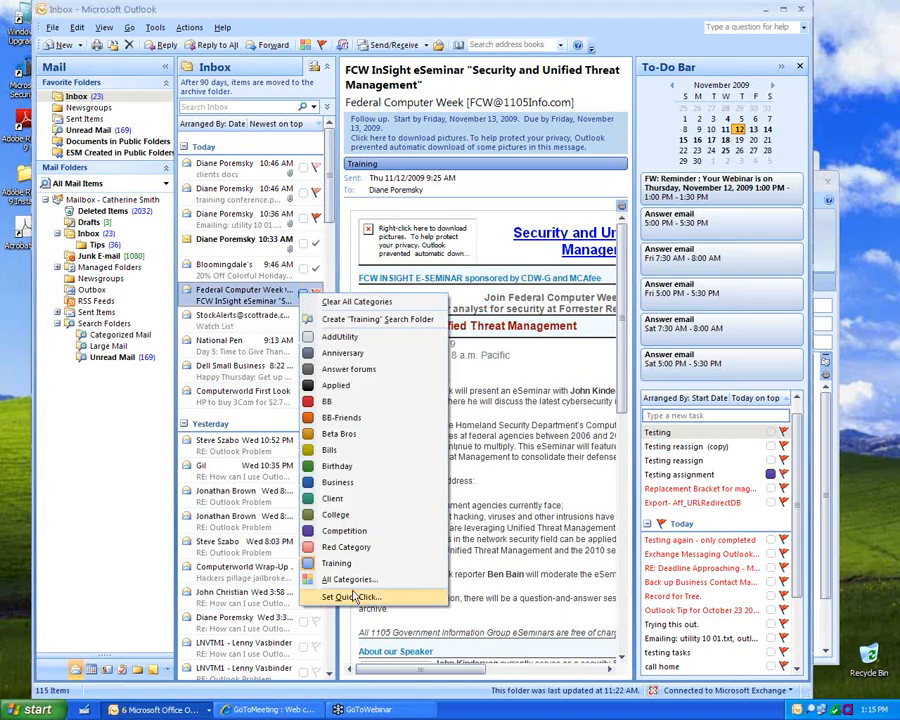
{"action": "left_click", "coordinate": [350, 595]}
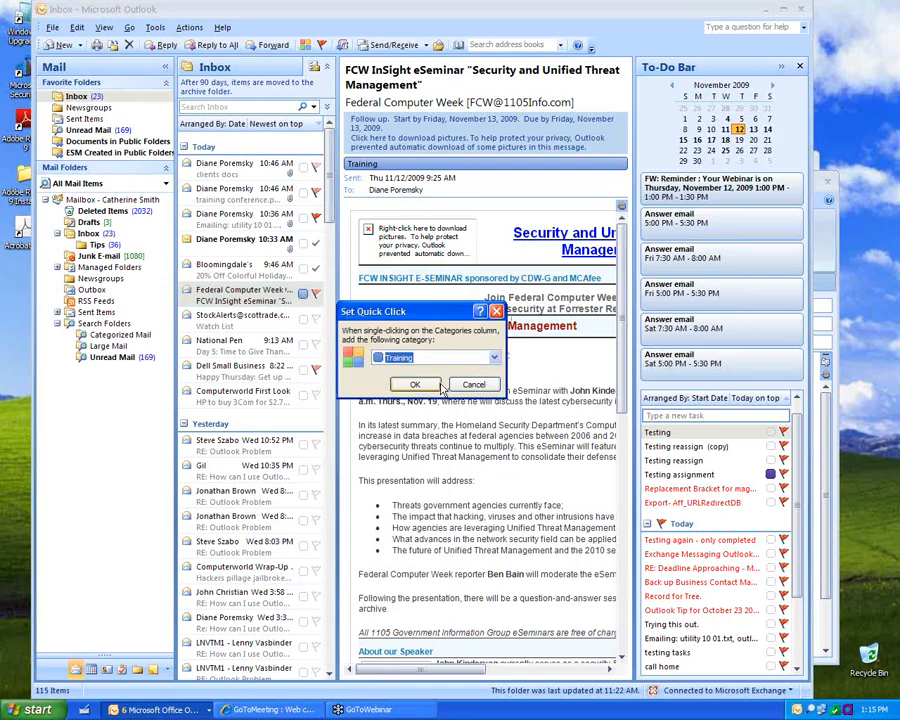
{"action": "left_click", "coordinate": [420, 382]}
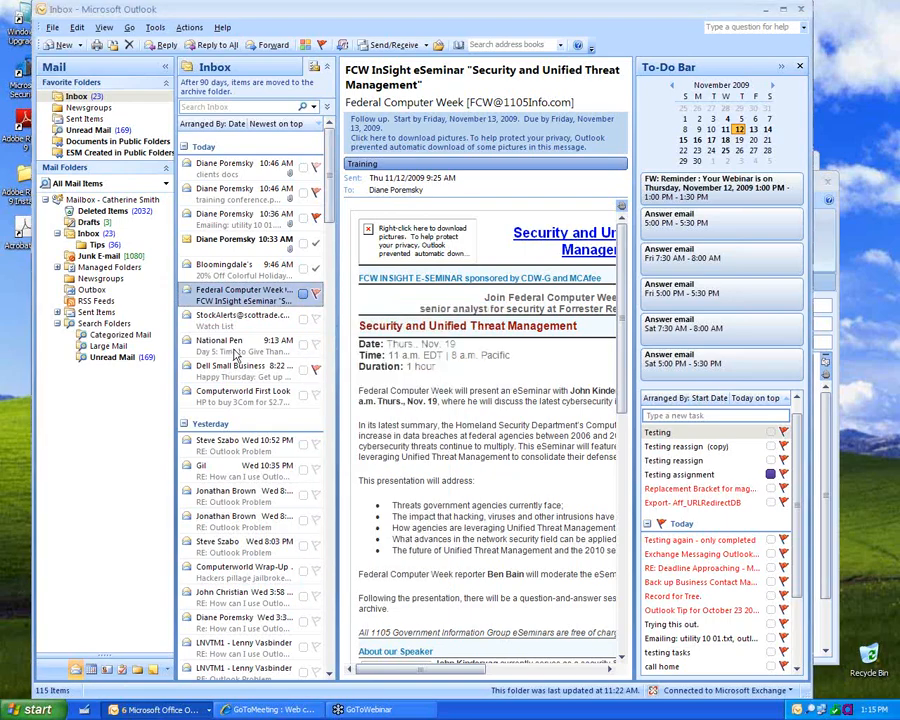
Step: Remove Training from the Federal Computer Week message and mark its follow-up complete
{"action": "left_click", "coordinate": [304, 293]}
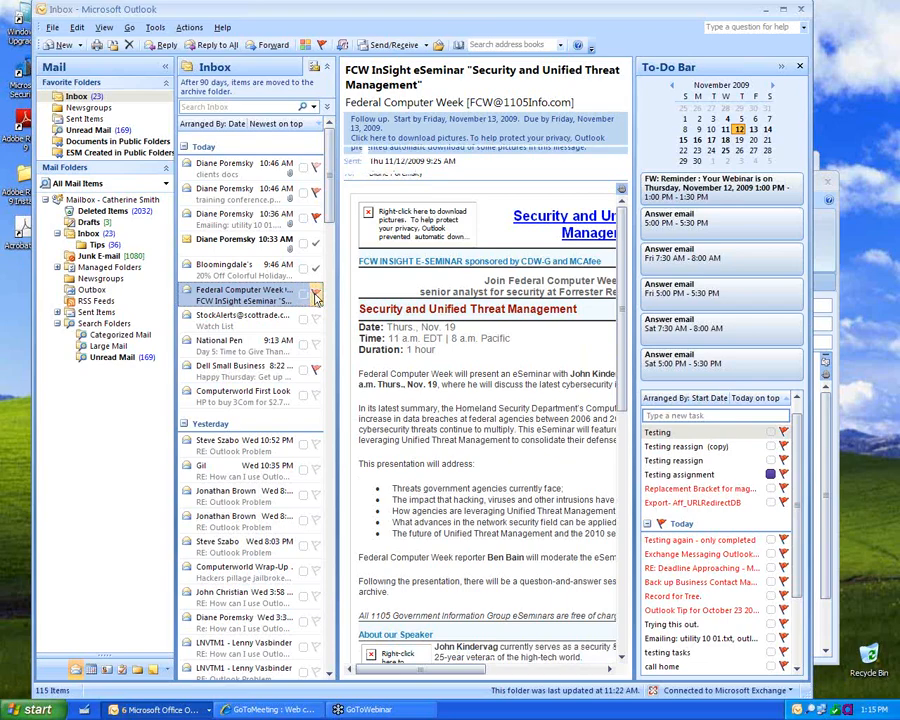
{"action": "left_click", "coordinate": [316, 296]}
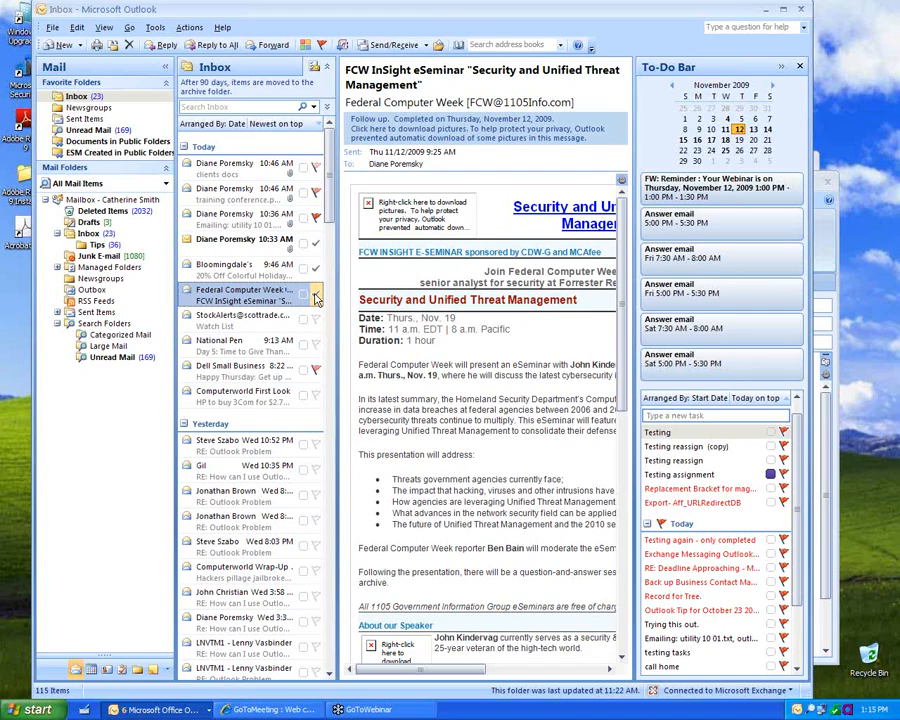
{"action": "right_click", "coordinate": [316, 296]}
Step: Change the message's flag, assign it the BB and Bills categories, and go to Calendar
{"action": "left_click", "coordinate": [322, 300]}
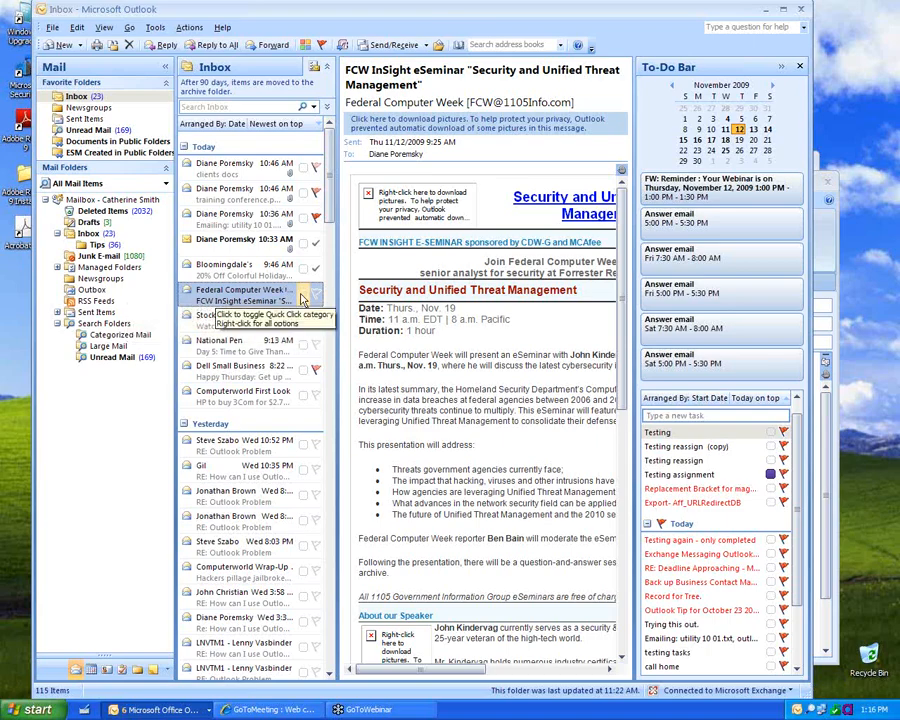
{"action": "right_click", "coordinate": [302, 298]}
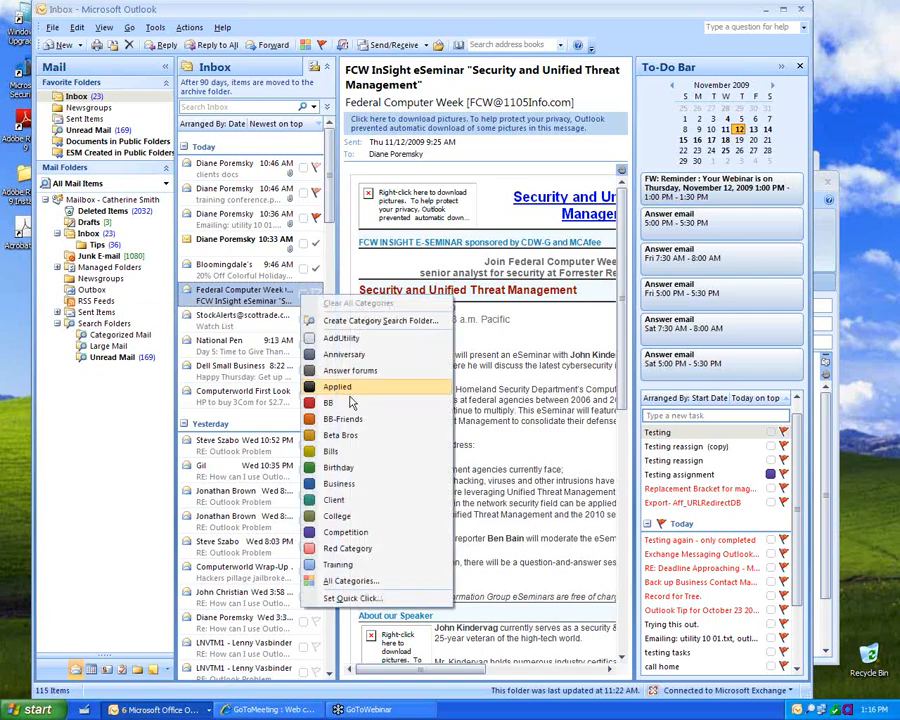
{"action": "left_click", "coordinate": [343, 405]}
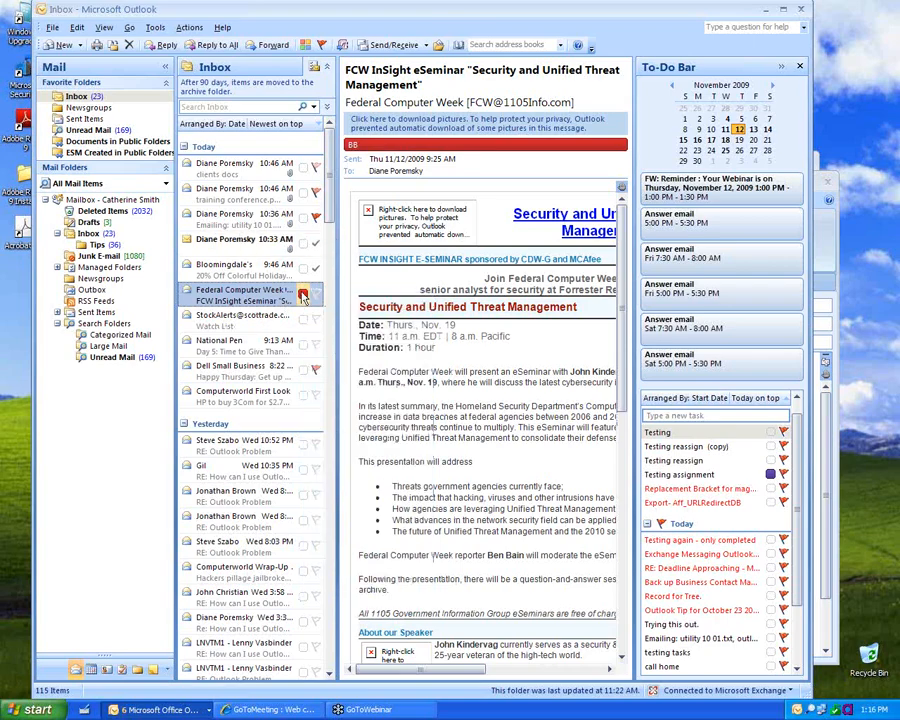
{"action": "left_click", "coordinate": [303, 297]}
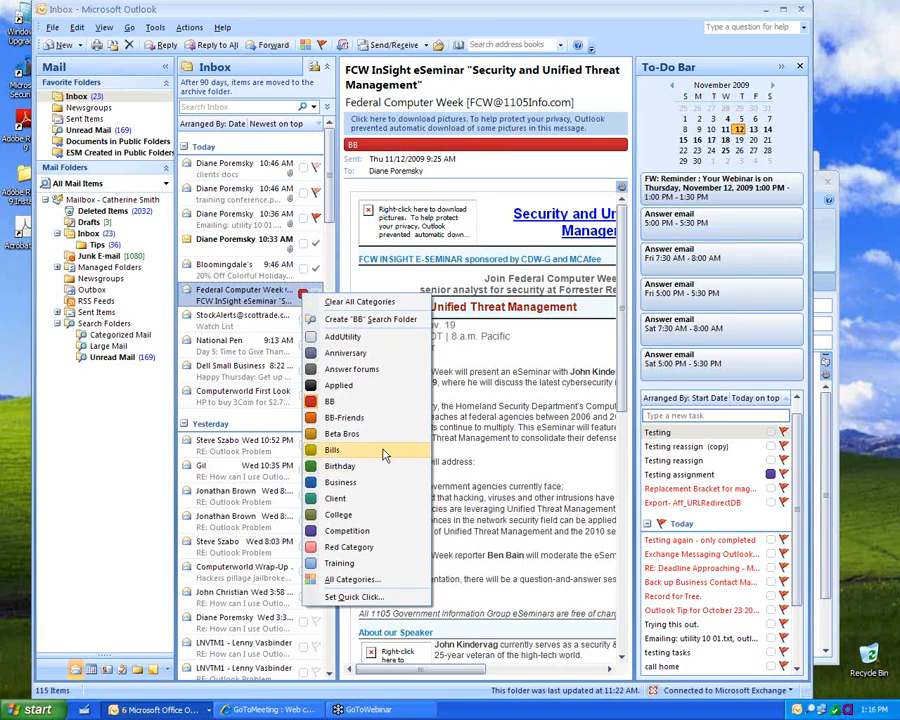
{"action": "left_click", "coordinate": [390, 505]}
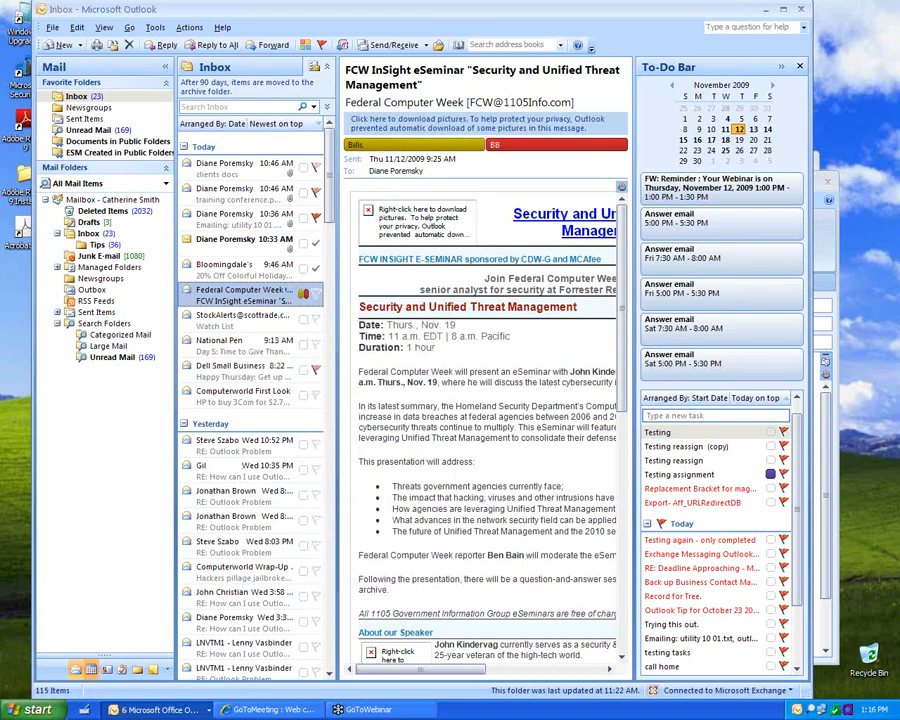
{"action": "left_click", "coordinate": [91, 670]}
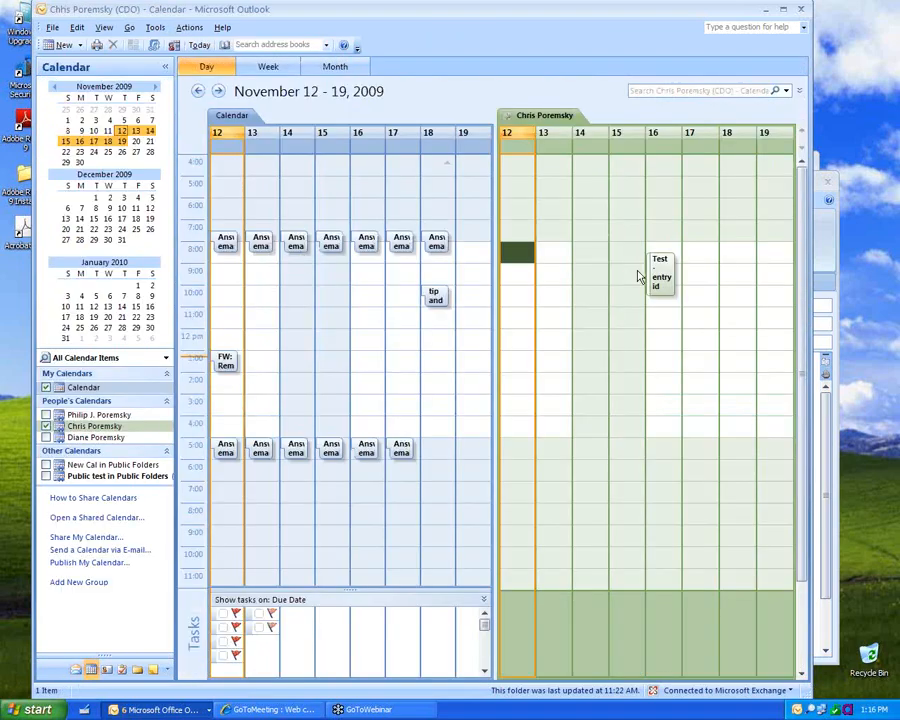
Step: Categorize the November 17 morning appointment as Answer forums
{"action": "left_click", "coordinate": [659, 273]}
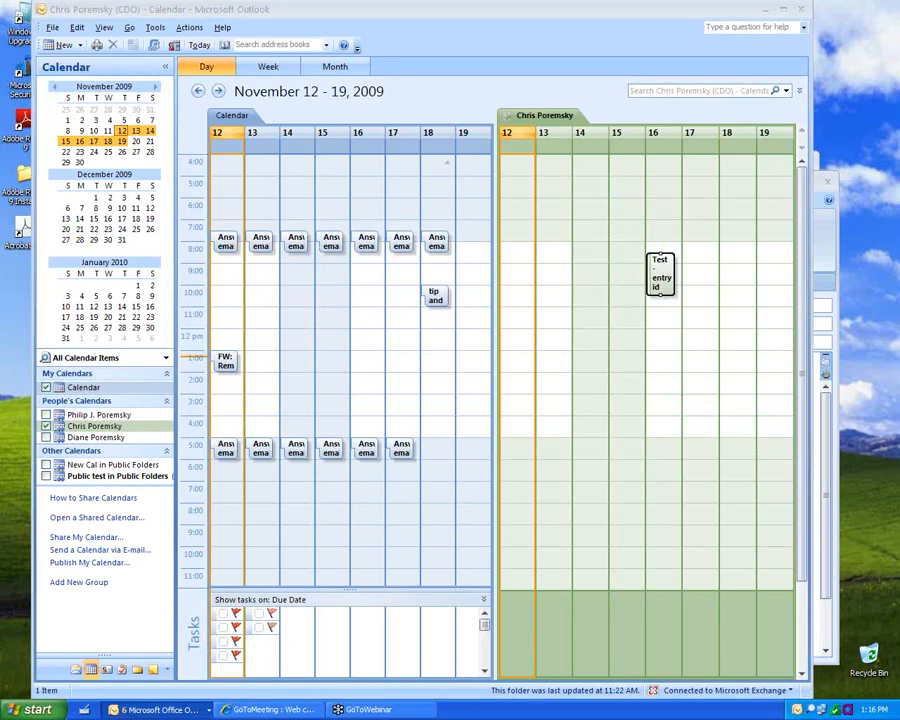
{"action": "right_click", "coordinate": [660, 270]}
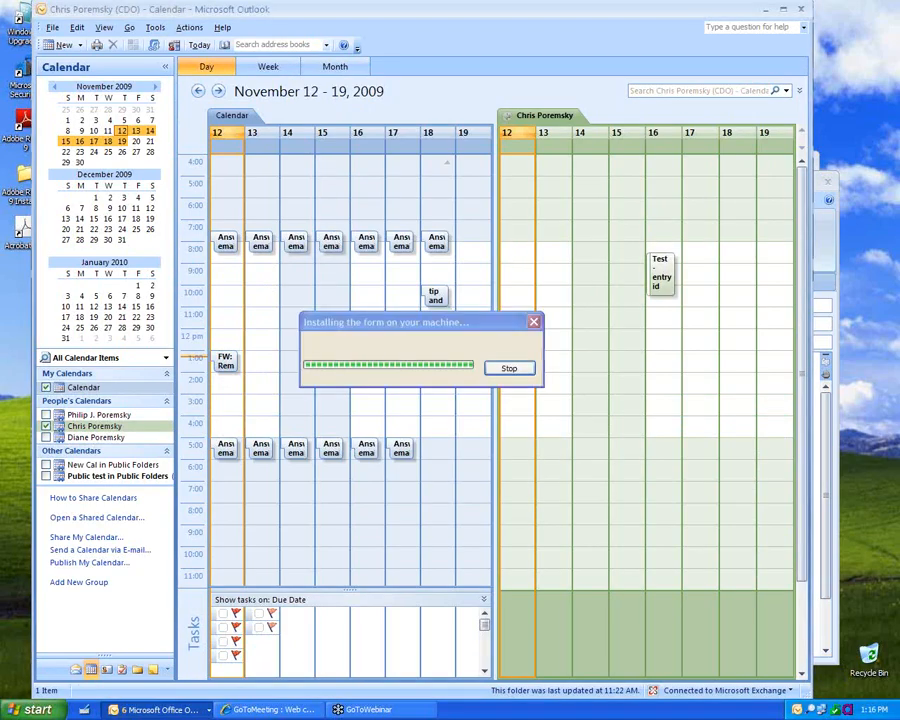
{"action": "right_click", "coordinate": [403, 242]}
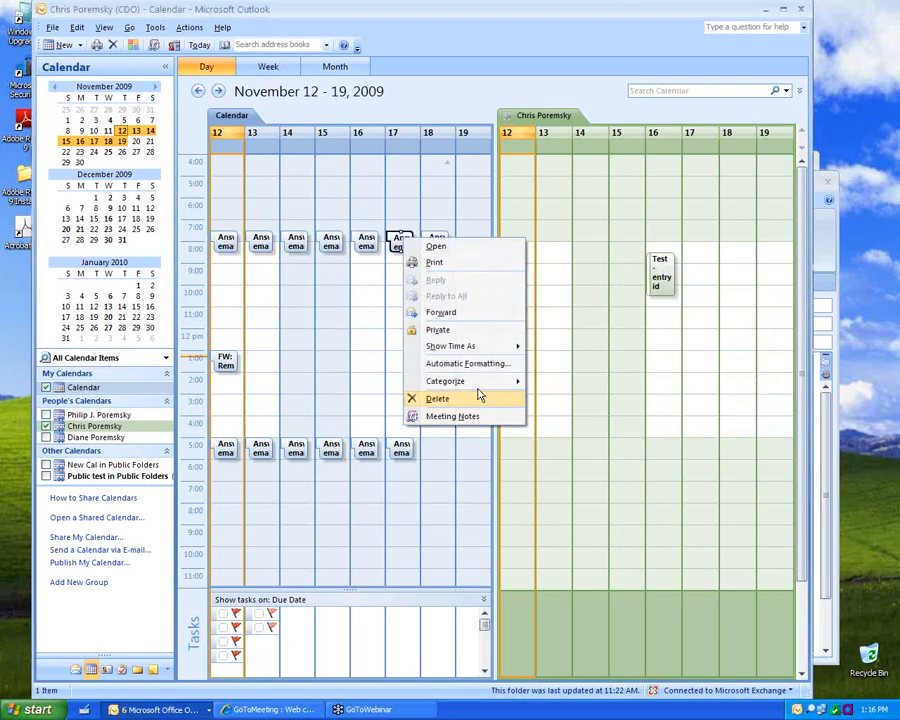
{"action": "mouse_move", "coordinate": [516, 380]}
{"action": "left_click", "coordinate": [572, 433]}
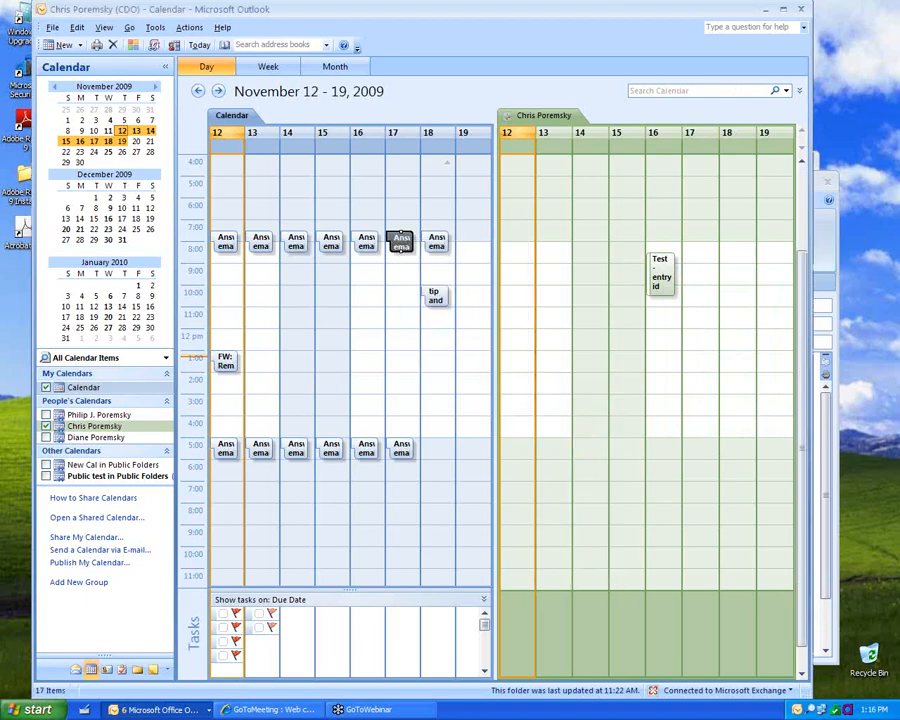
Step: Change the November 17 appointment's category to BB, then return to Mail
{"action": "right_click", "coordinate": [400, 241]}
{"action": "mouse_move", "coordinate": [484, 390]}
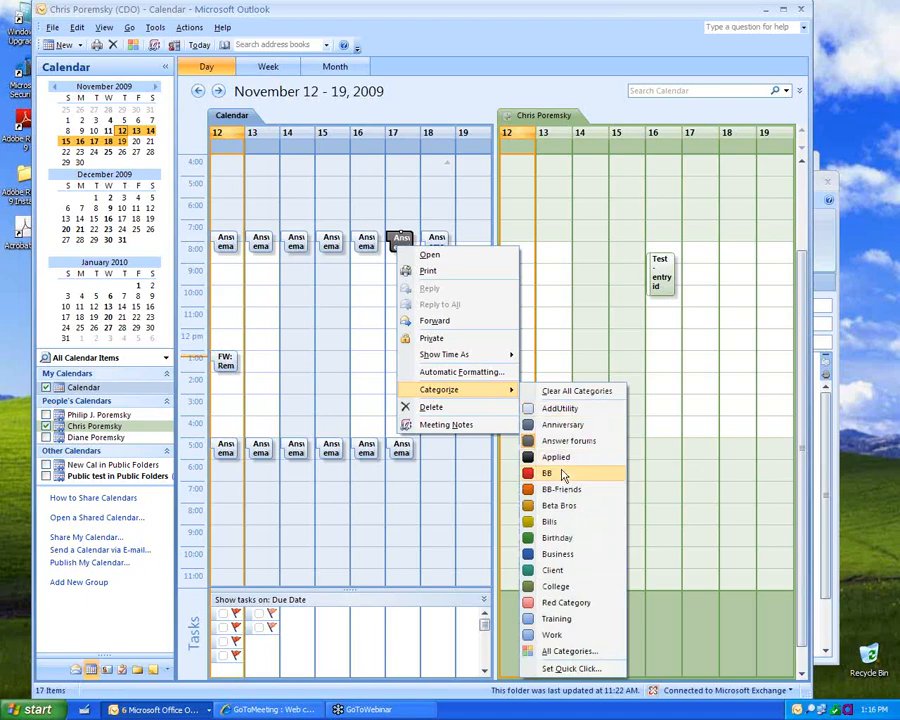
{"action": "left_click", "coordinate": [563, 474]}
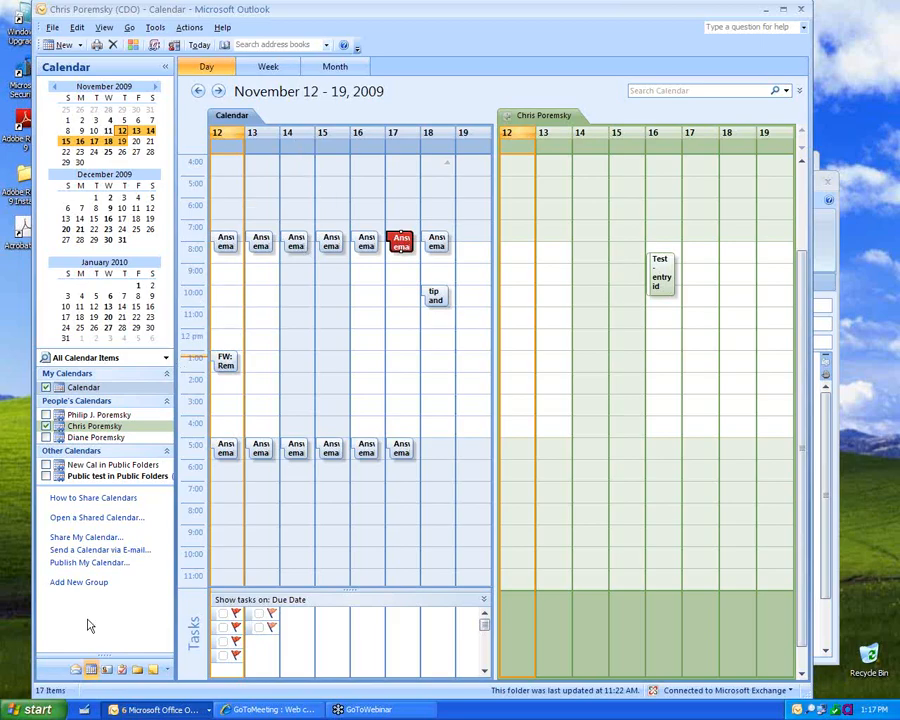
{"action": "left_click", "coordinate": [77, 669]}
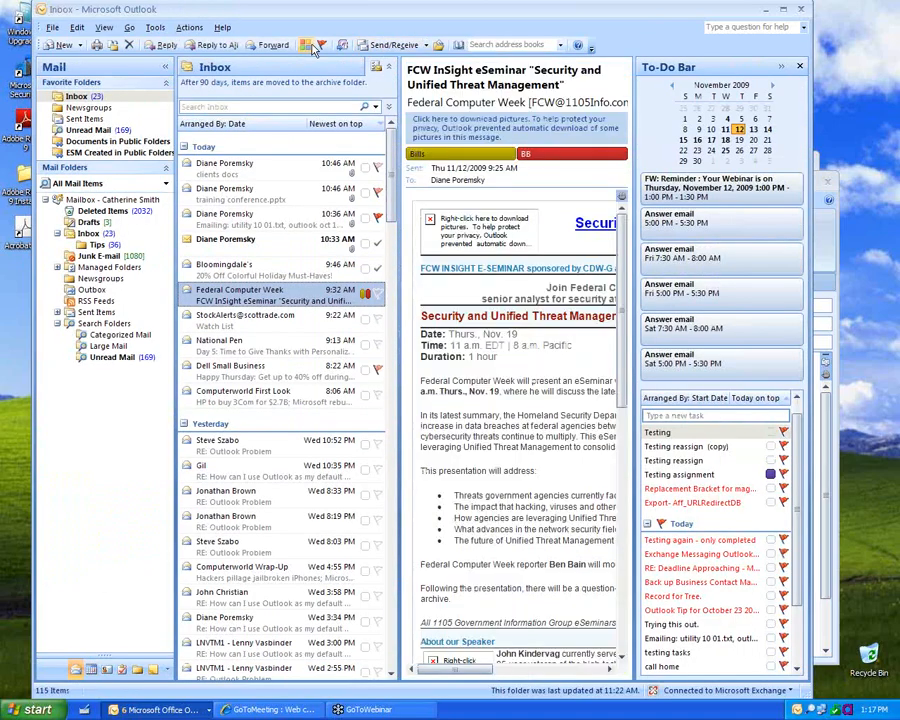
Step: In All Categories, give AddUtility the CTRL+F2 shortcut and a yellow colour
{"action": "left_click", "coordinate": [307, 46]}
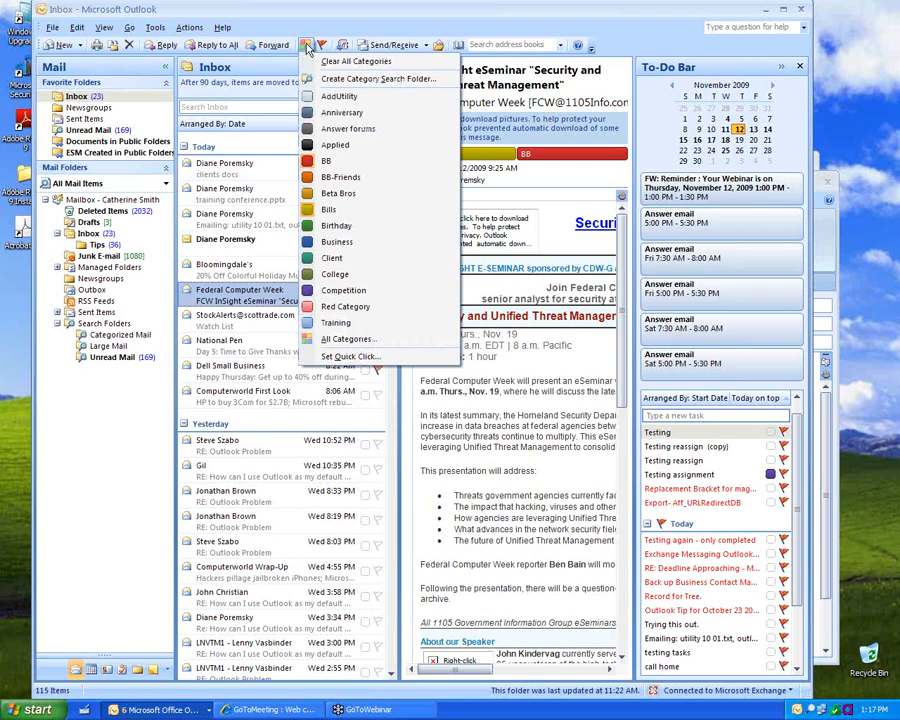
{"action": "left_click", "coordinate": [307, 46]}
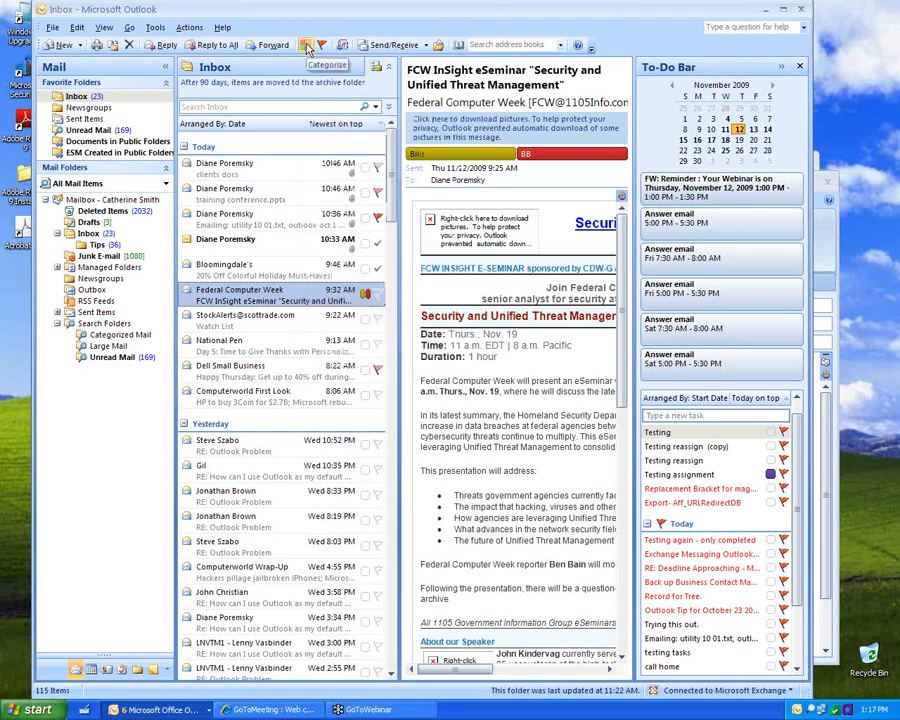
{"action": "left_click", "coordinate": [307, 46]}
{"action": "left_click", "coordinate": [340, 340]}
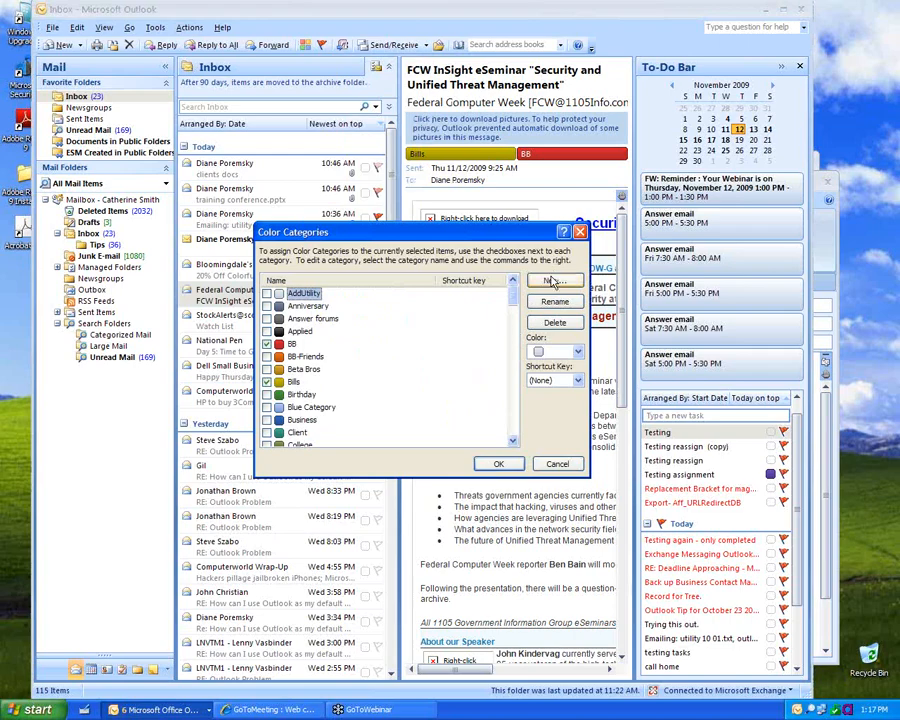
{"action": "left_click", "coordinate": [545, 381]}
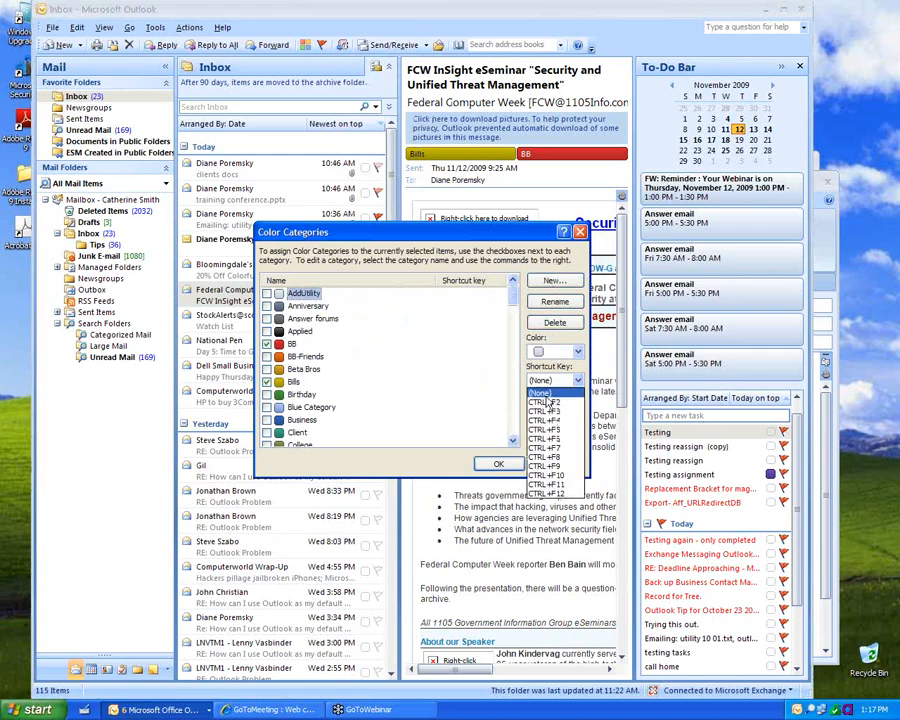
{"action": "left_click", "coordinate": [545, 390]}
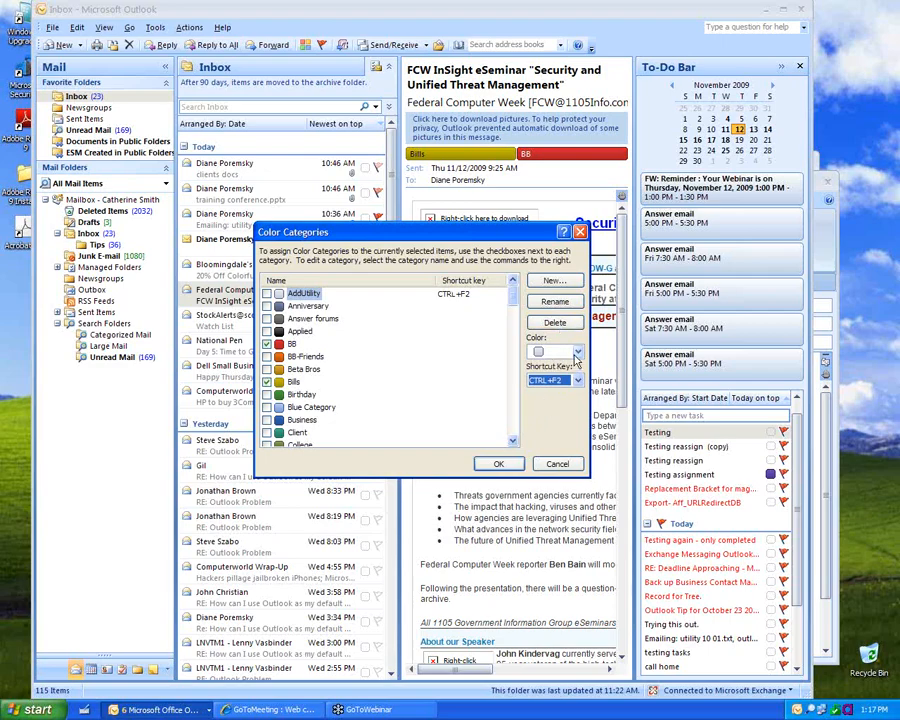
{"action": "left_click", "coordinate": [577, 354]}
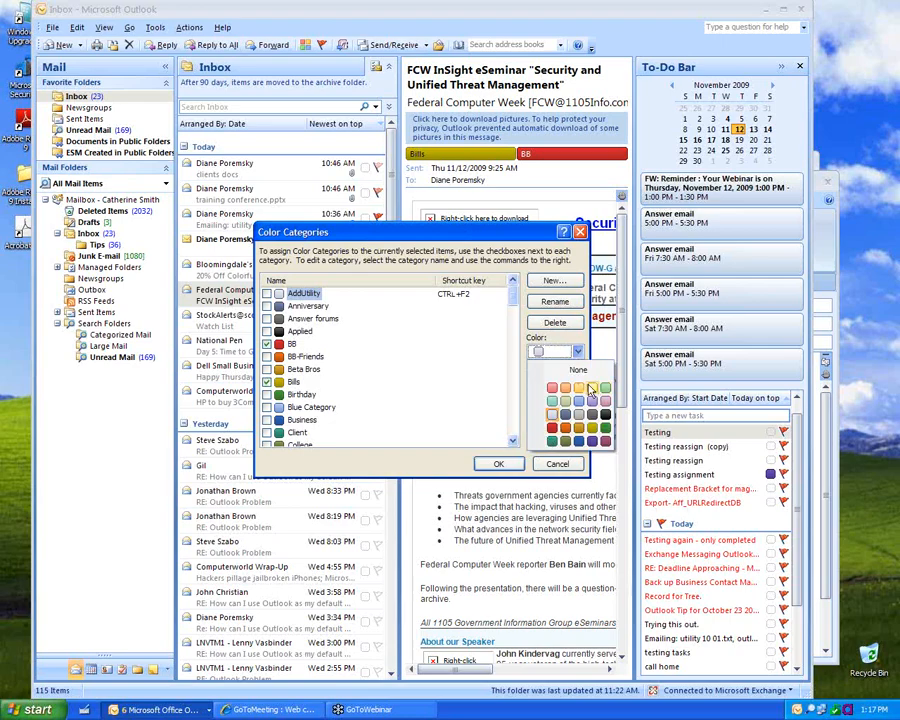
{"action": "left_click", "coordinate": [590, 388]}
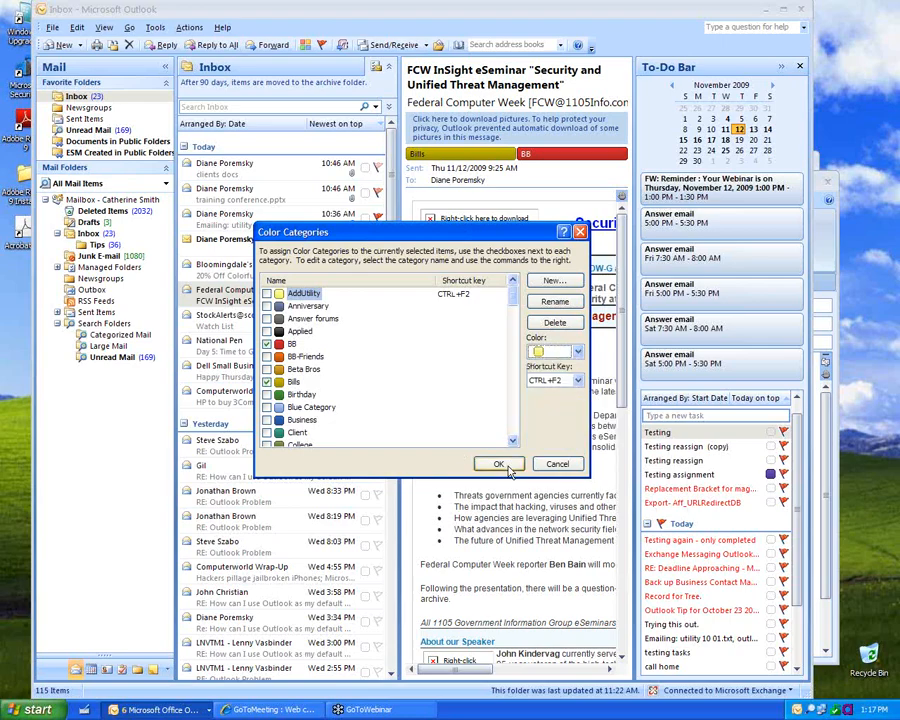
{"action": "left_click", "coordinate": [506, 465]}
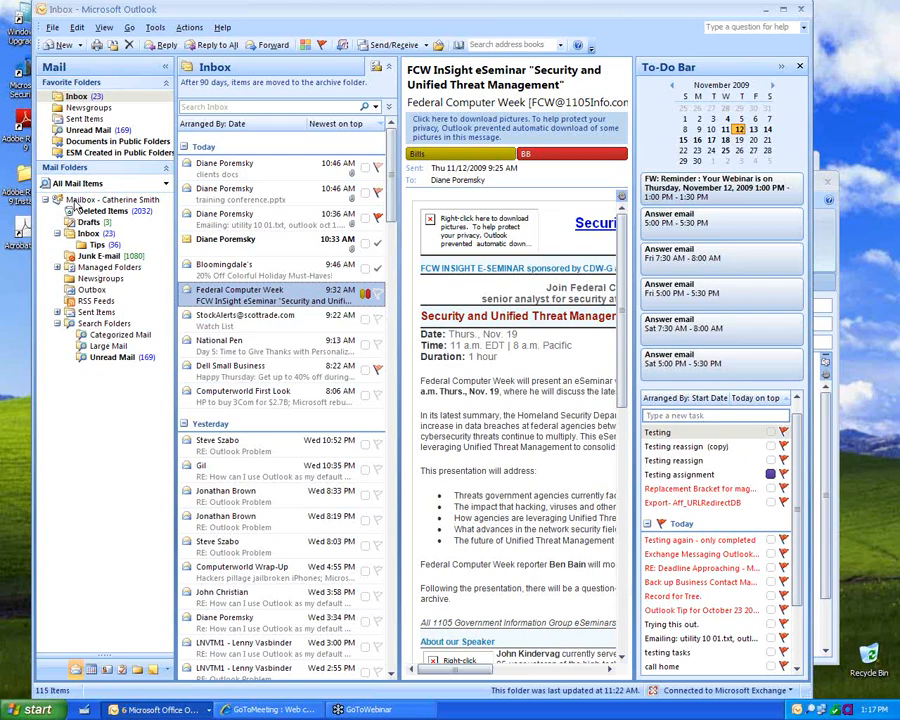
{"action": "right_click", "coordinate": [76, 204]}
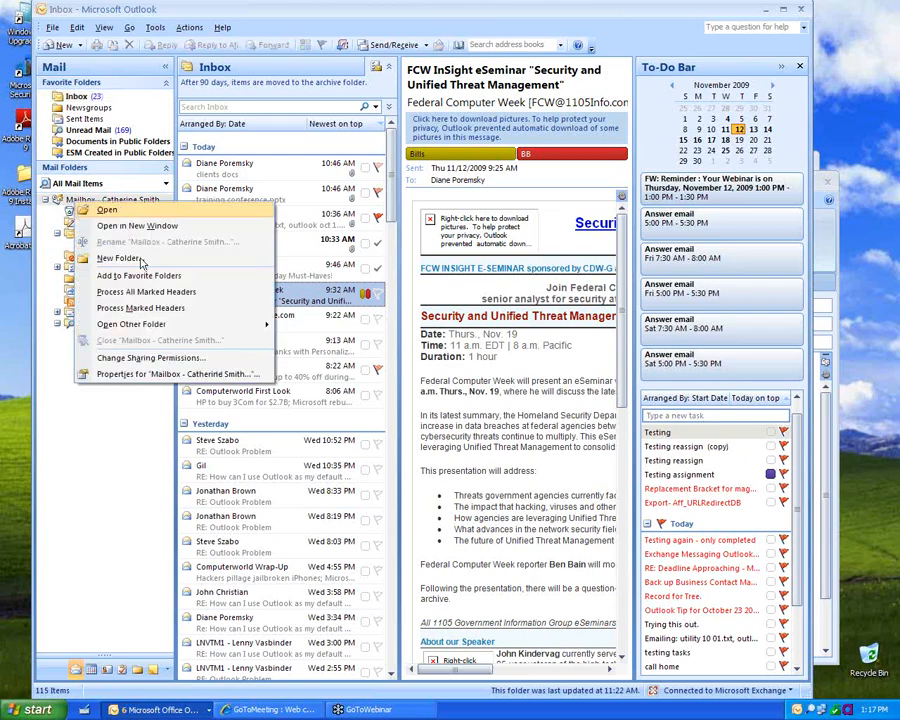
{"action": "left_click", "coordinate": [135, 376]}
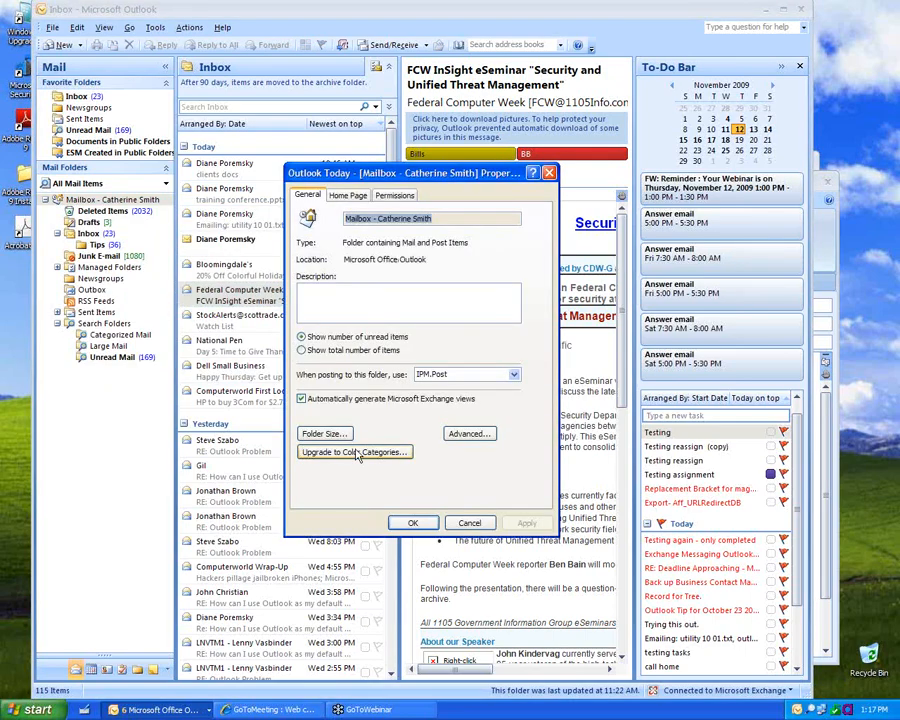
{"action": "left_click", "coordinate": [356, 452]}
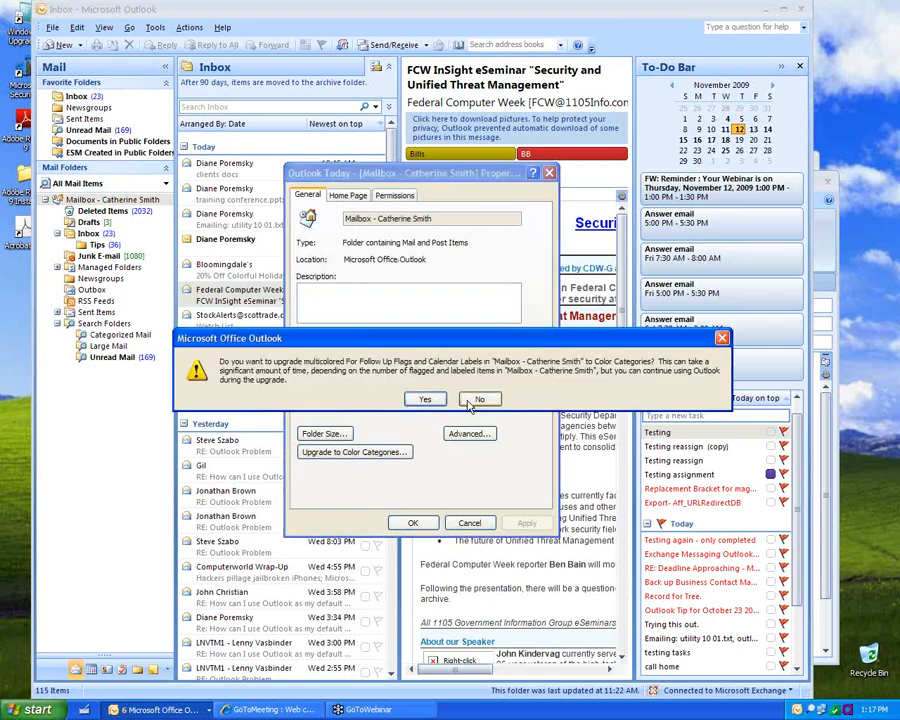
{"action": "left_click", "coordinate": [469, 401]}
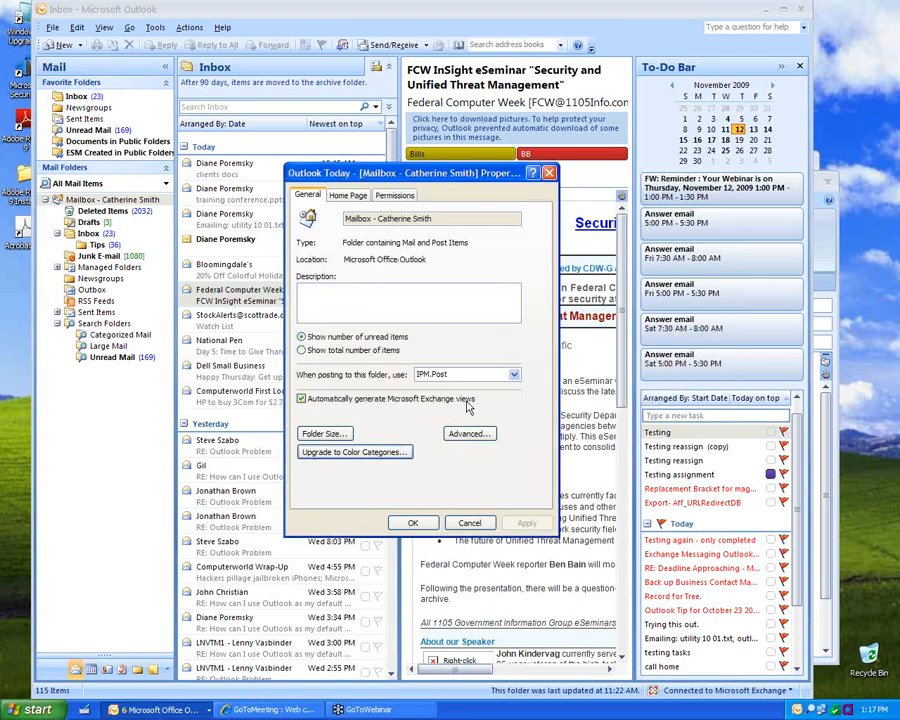
{"action": "left_click", "coordinate": [428, 524]}
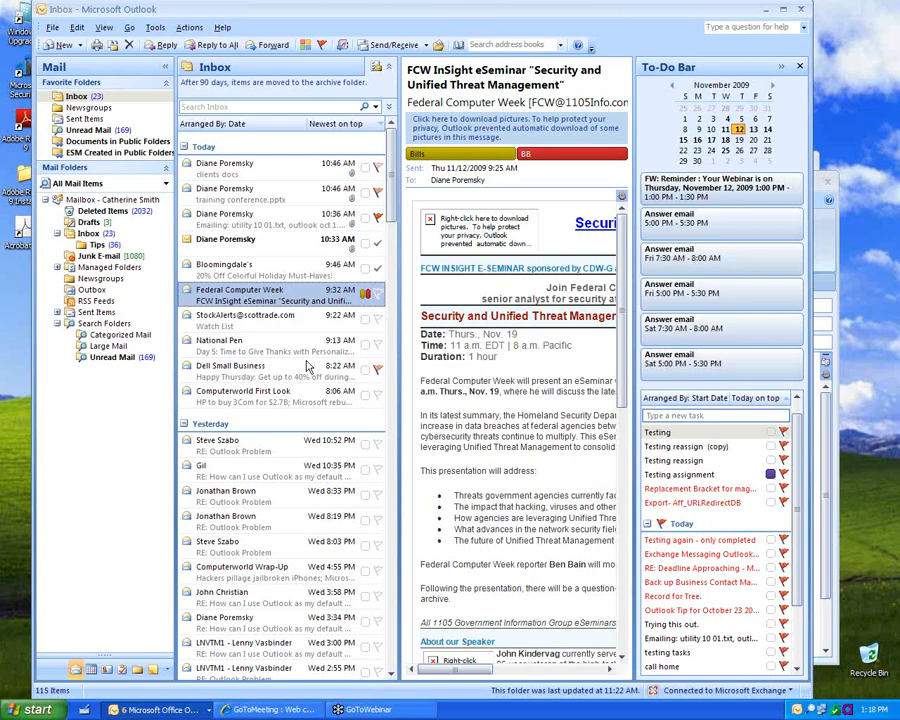
Step: From the National Pen message's flag menu, keep Tomorrow as the quick-click flag
{"action": "right_click", "coordinate": [381, 348]}
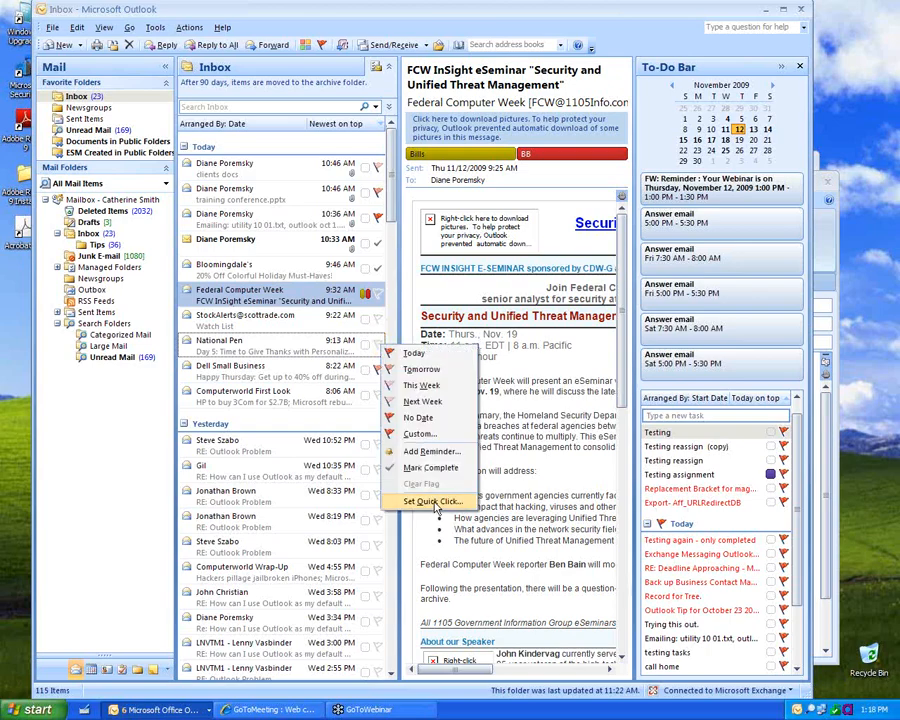
{"action": "left_click", "coordinate": [428, 496]}
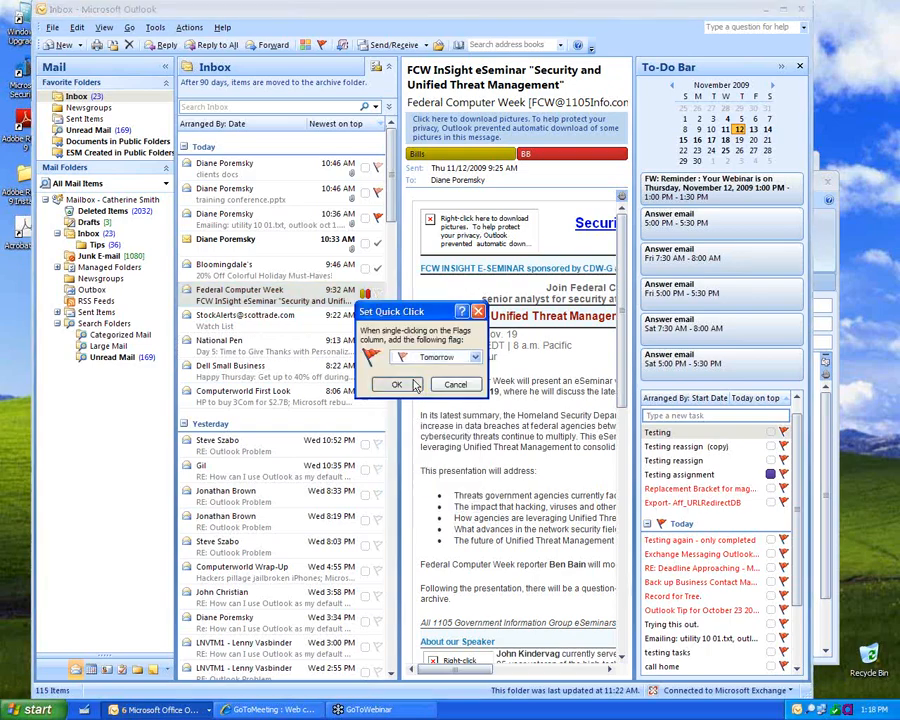
{"action": "left_click", "coordinate": [400, 386]}
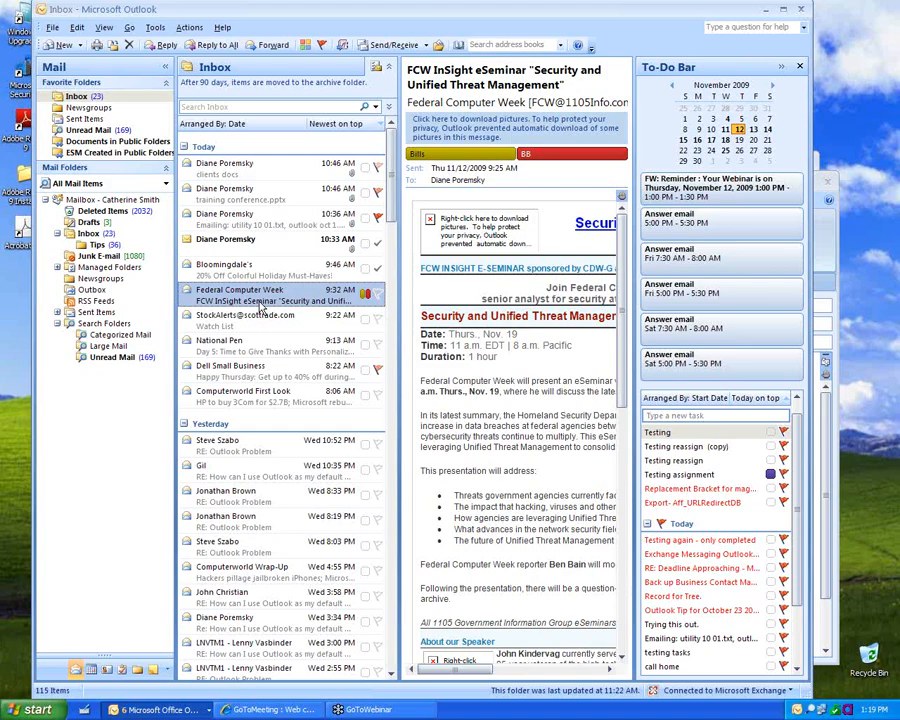
Step: Browse the inbox messages and preview the training conference.pptx attachment in the reading pane
{"action": "left_click", "coordinate": [276, 250]}
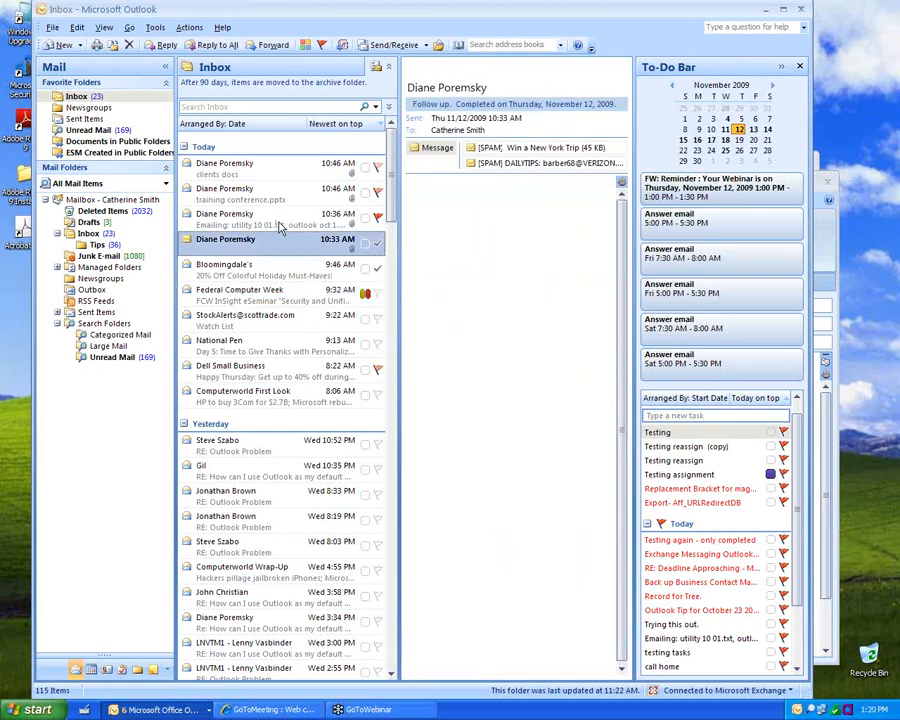
{"action": "left_click", "coordinate": [281, 226]}
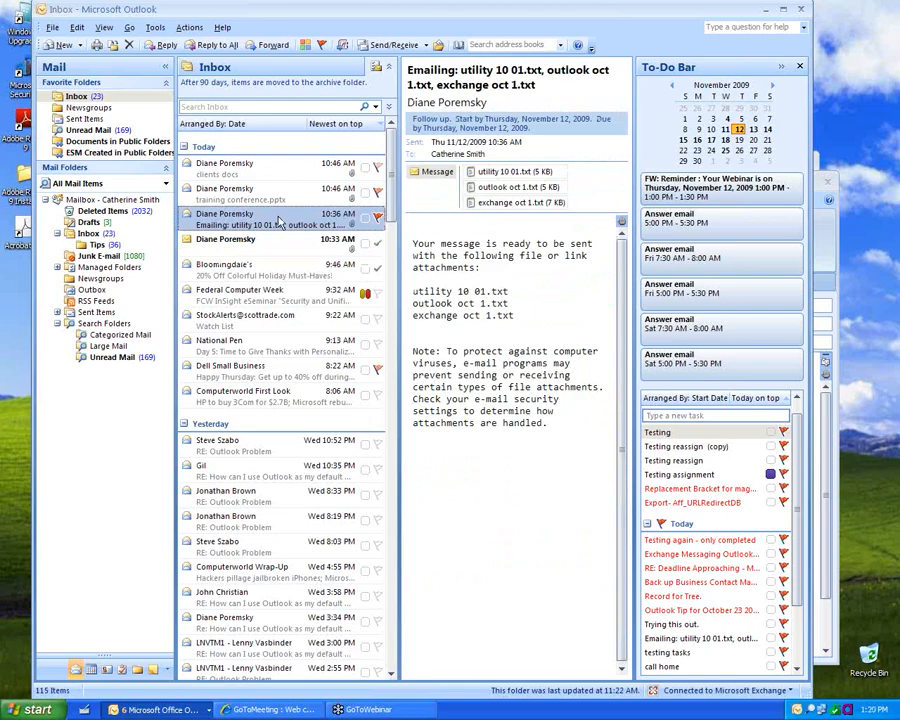
{"action": "left_click", "coordinate": [278, 197]}
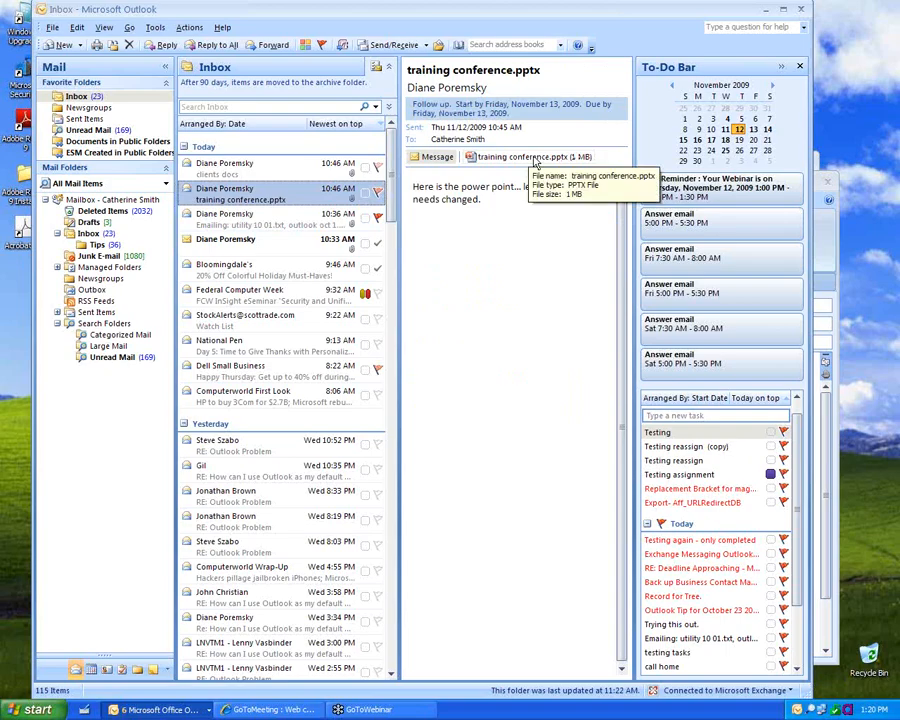
{"action": "left_click", "coordinate": [530, 157]}
{"action": "left_click", "coordinate": [466, 221]}
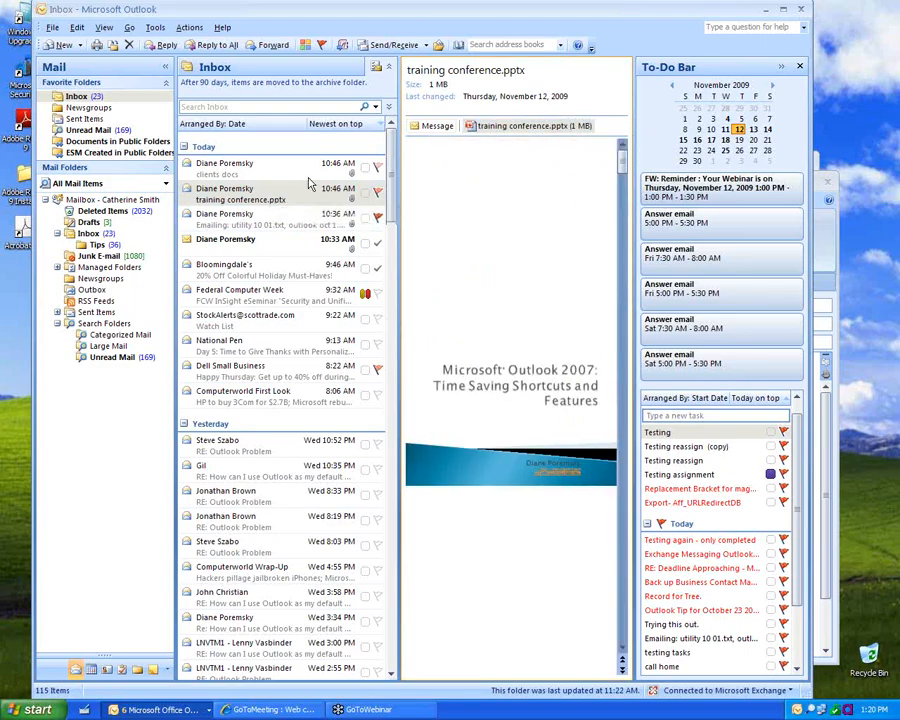
Step: Preview Office2007client_MSLT_EN.pdf from the clients docs message, showing page 1 of 21
{"action": "left_click", "coordinate": [308, 178]}
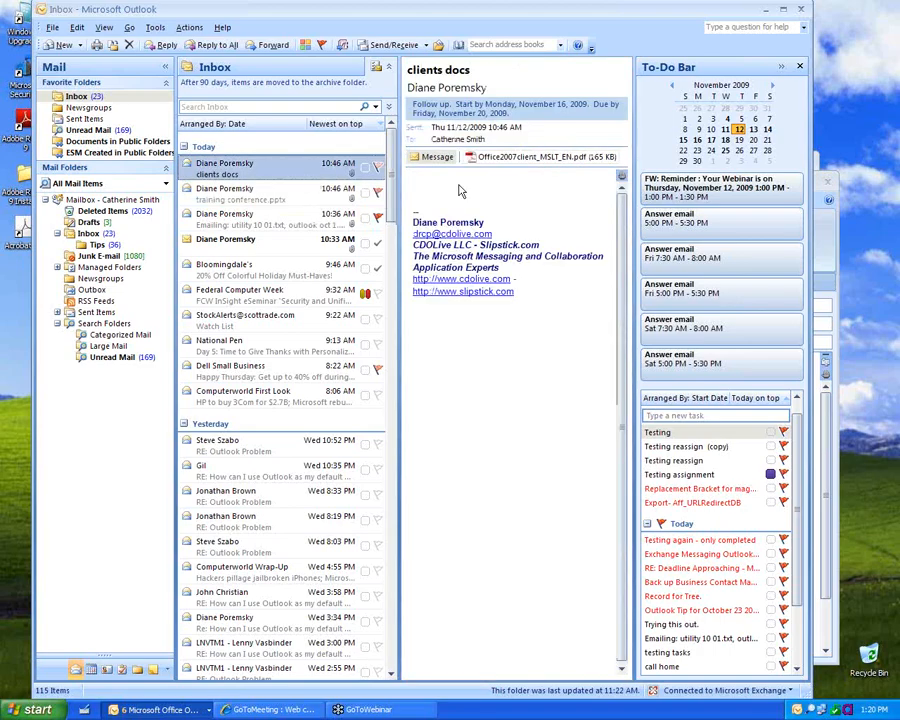
{"action": "left_click", "coordinate": [515, 160]}
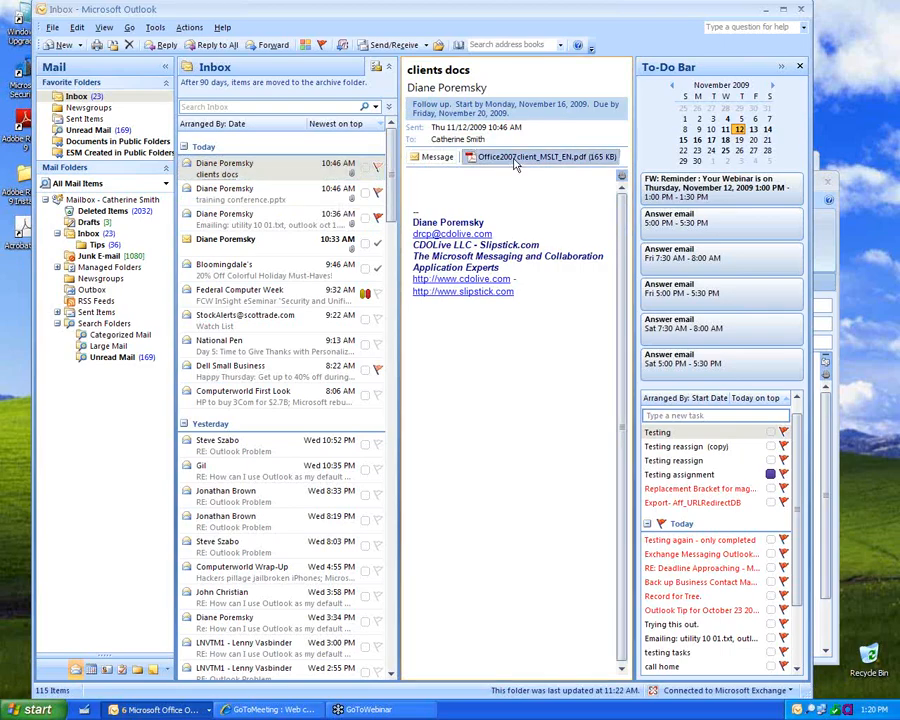
{"action": "left_click", "coordinate": [487, 226]}
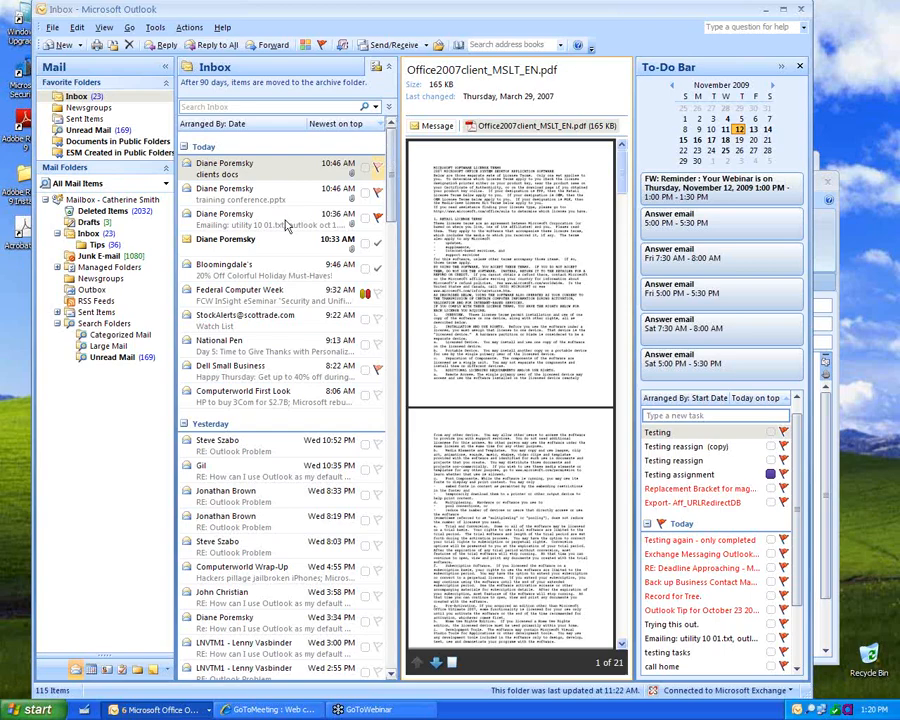
Step: Open the Bloomingdale's holiday sale message, view it in the browser, then minimize the browser and close the message
{"action": "left_click", "coordinate": [236, 283]}
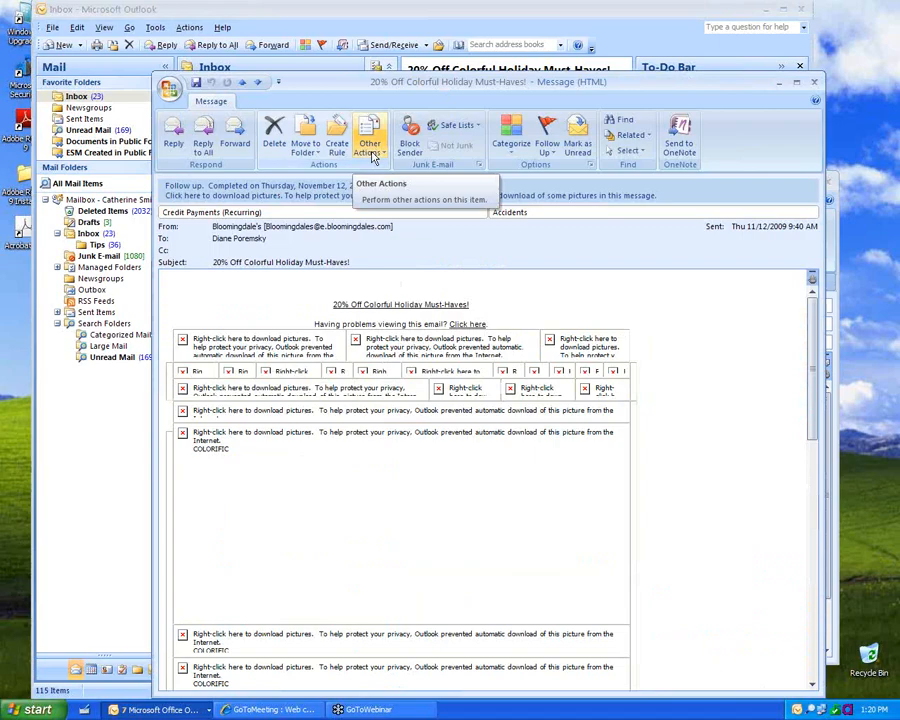
{"action": "left_click", "coordinate": [371, 150]}
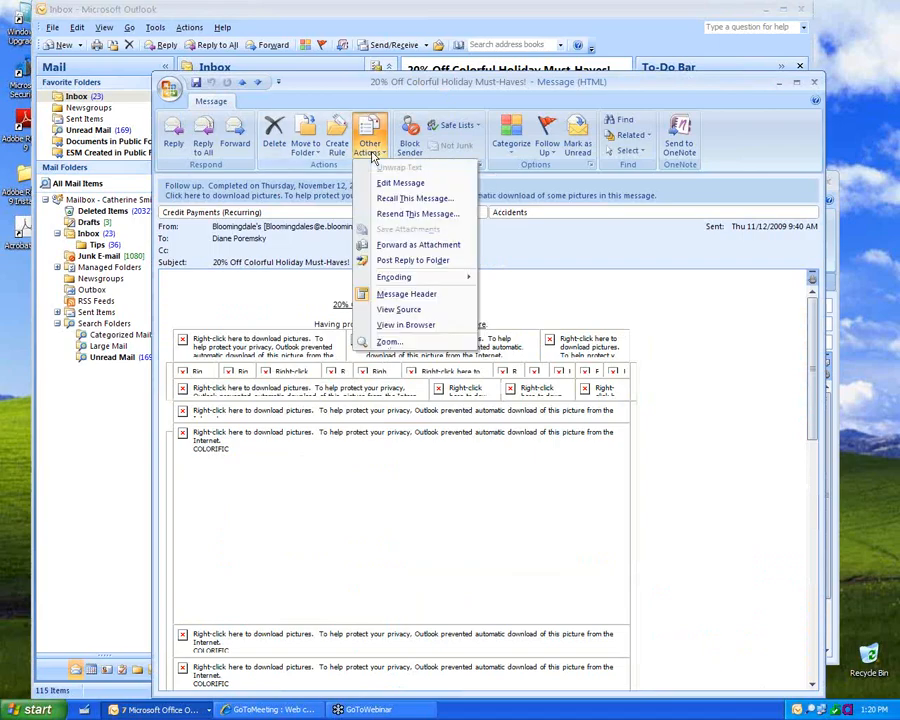
{"action": "left_click", "coordinate": [394, 326]}
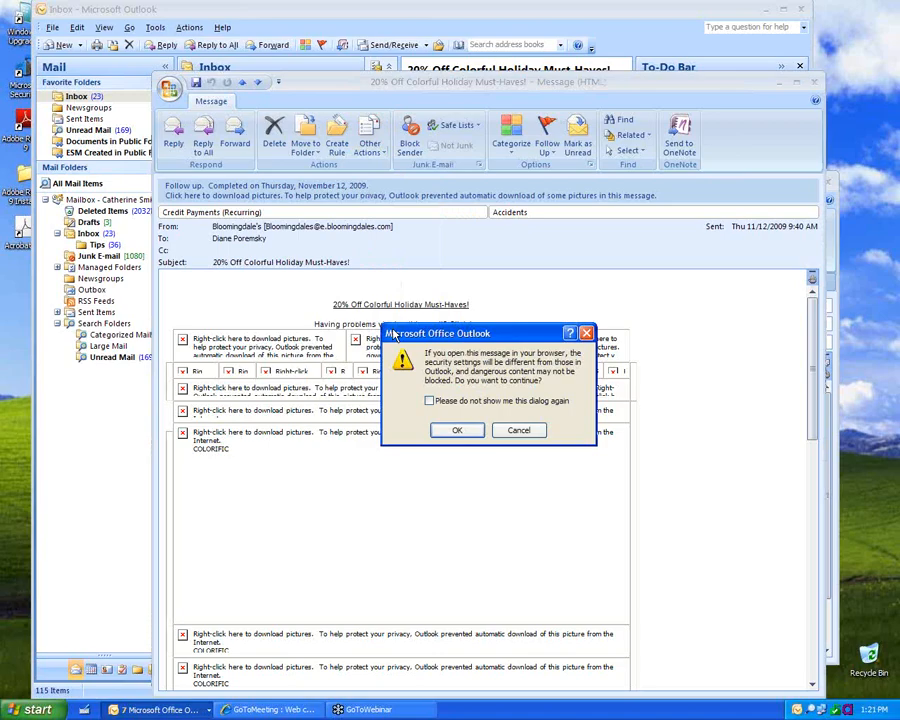
{"action": "left_click", "coordinate": [470, 434]}
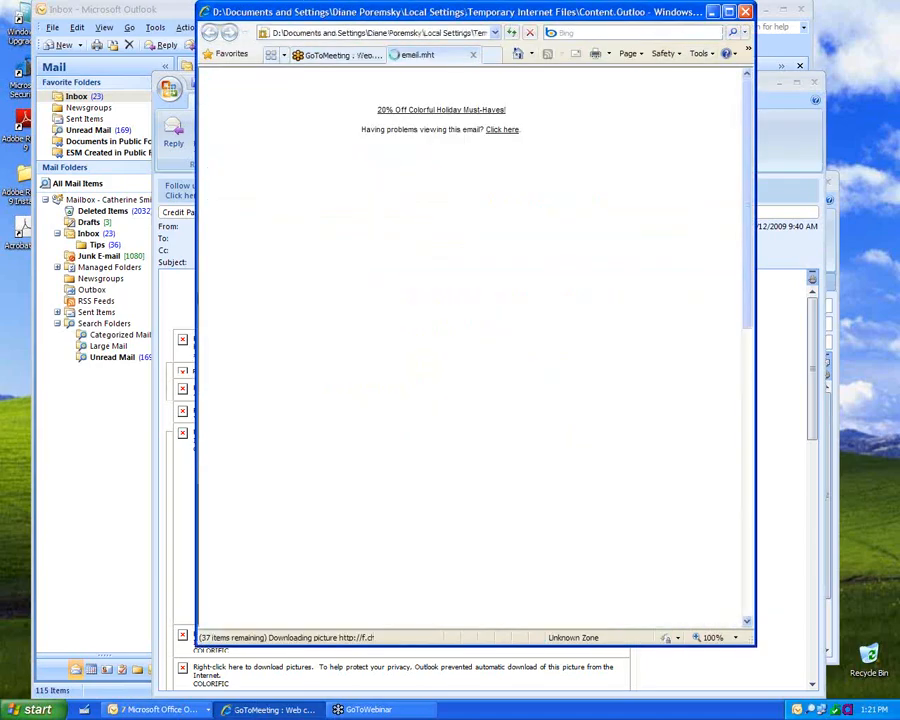
{"action": "left_click", "coordinate": [714, 12]}
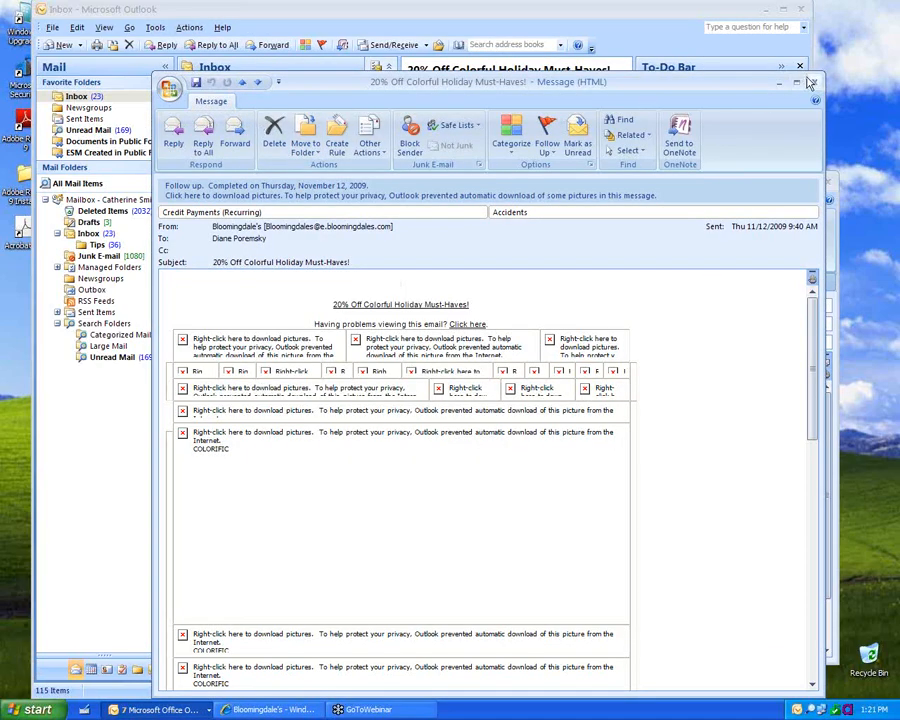
{"action": "left_click", "coordinate": [815, 82]}
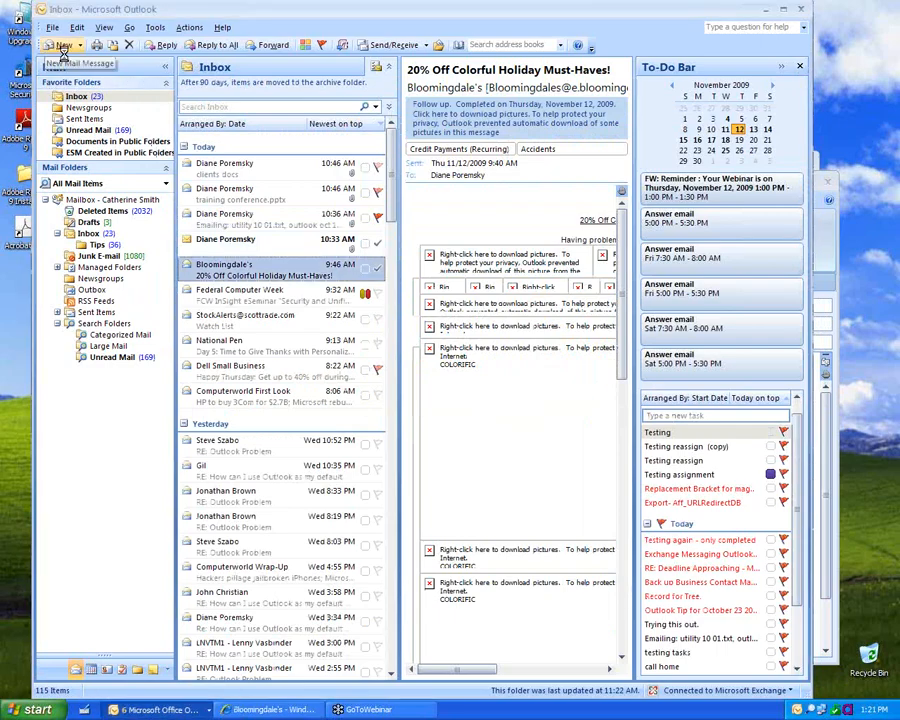
Step: Open a new Untitled Message with its signature, then cancel the Select Names dialog without choosing anyone
{"action": "left_click", "coordinate": [62, 47]}
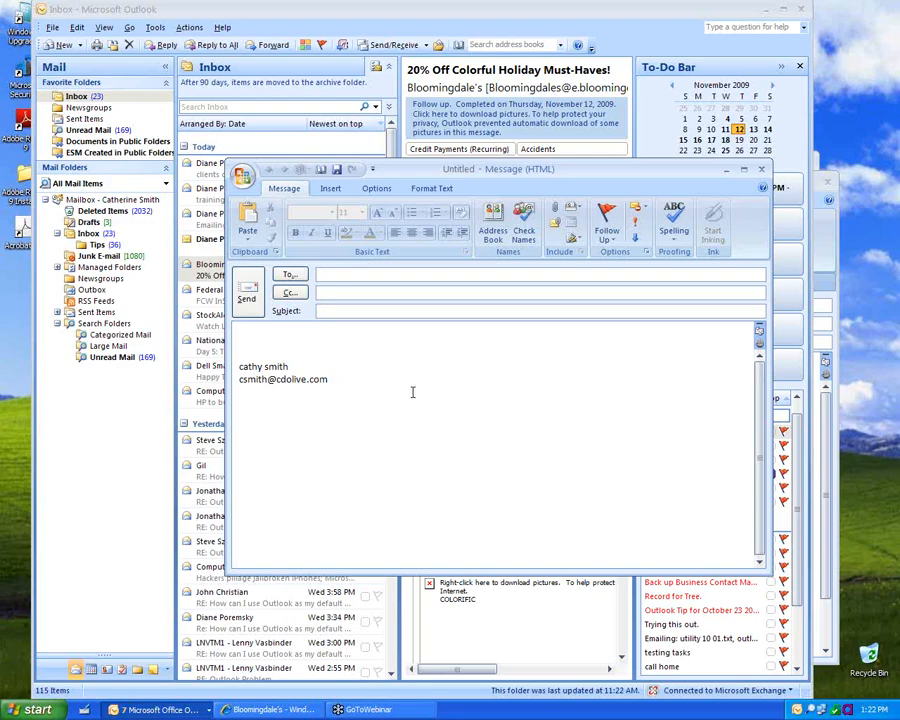
{"action": "left_click", "coordinate": [288, 275]}
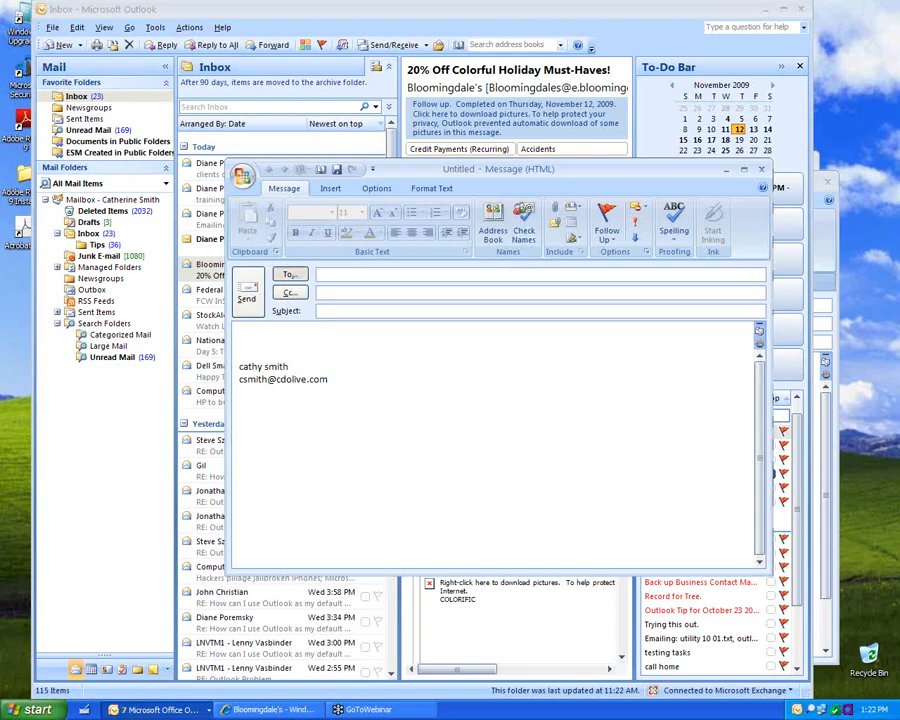
{"action": "left_click", "coordinate": [615, 481]}
Step: Enter the recipient's e-mail address in the To field, discarding the autocomplete suggestion
{"action": "left_click", "coordinate": [377, 277]}
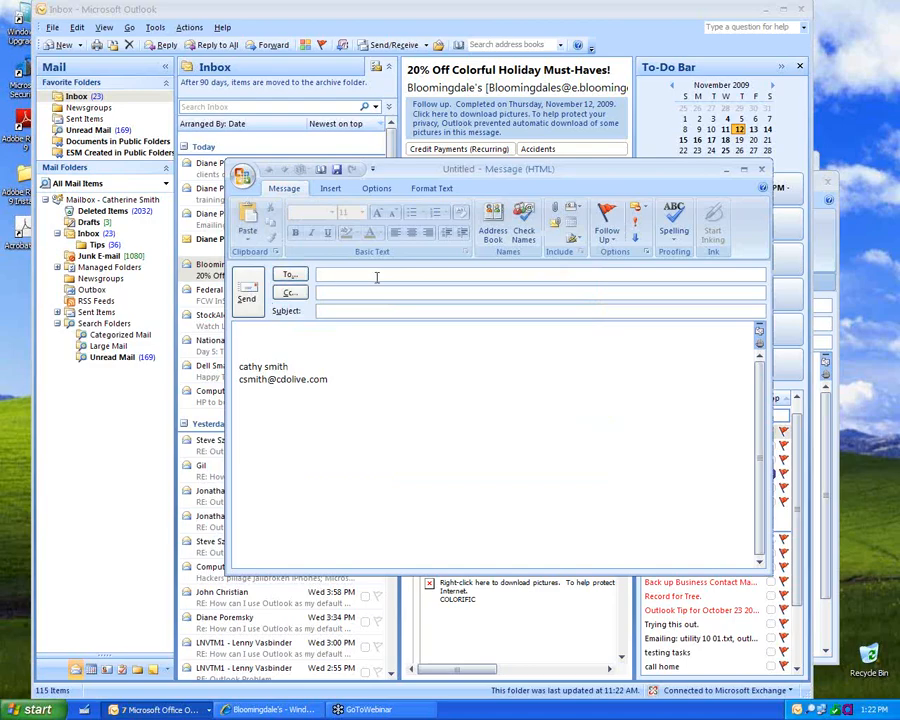
{"action": "type", "text": "d"}
{"action": "key", "text": "Return"}
{"action": "key", "text": "BackSpace"}
{"action": "type", "text": "d"}
{"action": "key", "text": "Escape"}
Step: Add one autocompleted contact to the Cc field and remove the extra second contact
{"action": "left_click", "coordinate": [390, 290]}
{"action": "type", "text": "mar"}
{"action": "key", "text": "Return"}
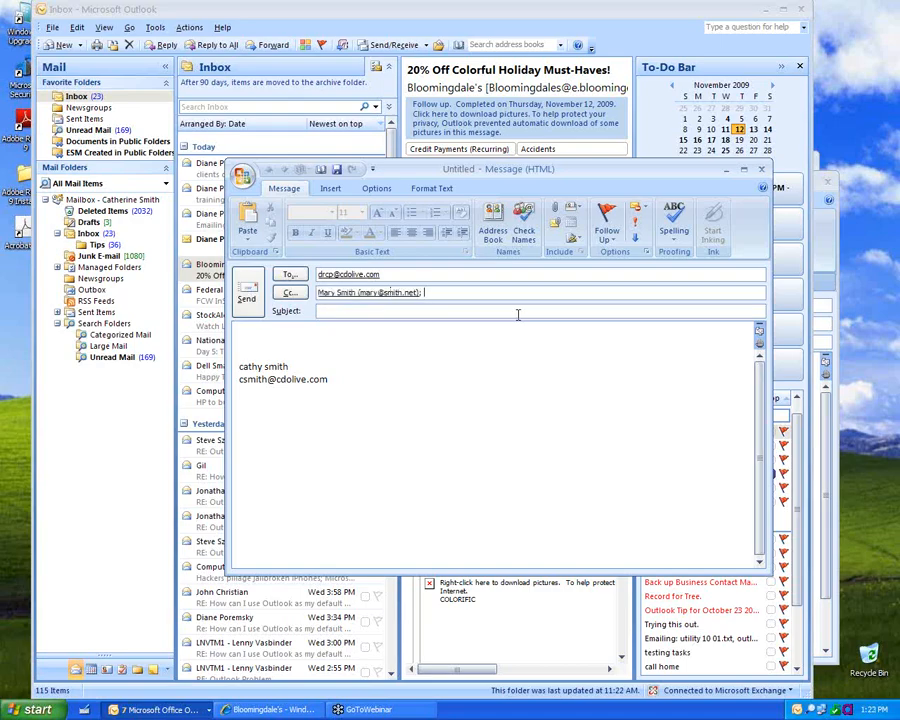
{"action": "type", "text": "sue"}
{"action": "key", "text": "Tab"}
{"action": "left_click", "coordinate": [495, 292]}
{"action": "key", "text": "BackSpace"}
{"action": "key", "text": "BackSpace"}
{"action": "right_click", "coordinate": [438, 296]}
{"action": "left_click", "coordinate": [369, 369]}
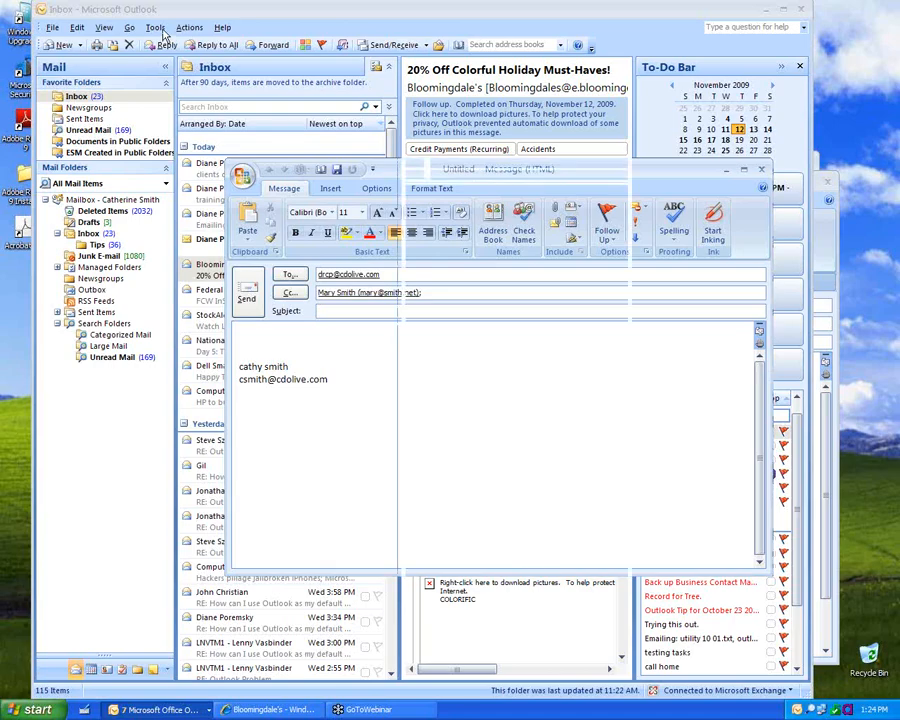
Step: Start a new rule that checks messages after sending and applies to every sent message
{"action": "left_click", "coordinate": [158, 29]}
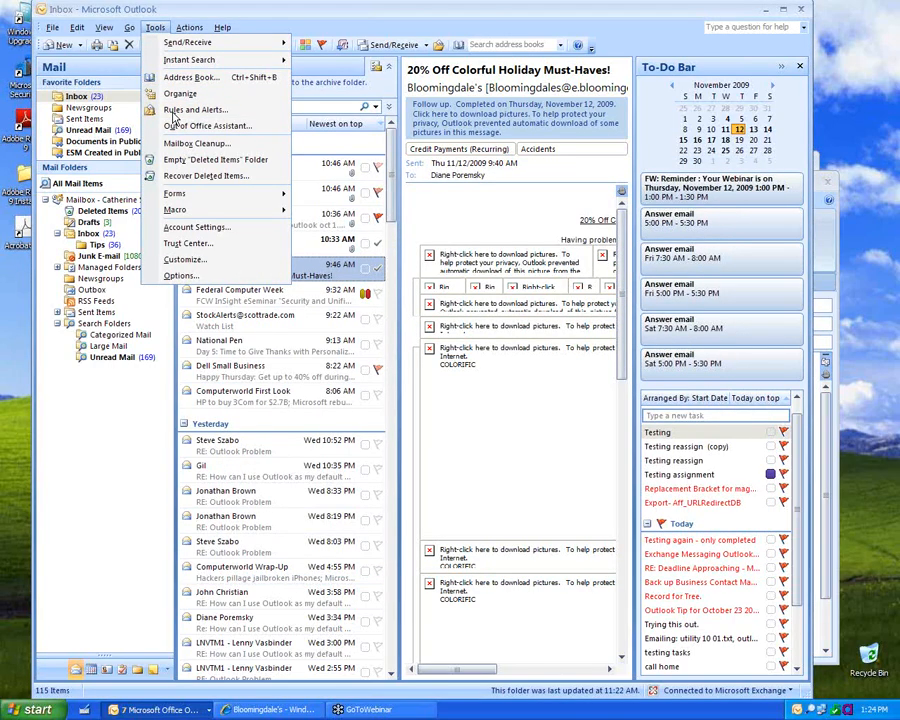
{"action": "left_click", "coordinate": [176, 111]}
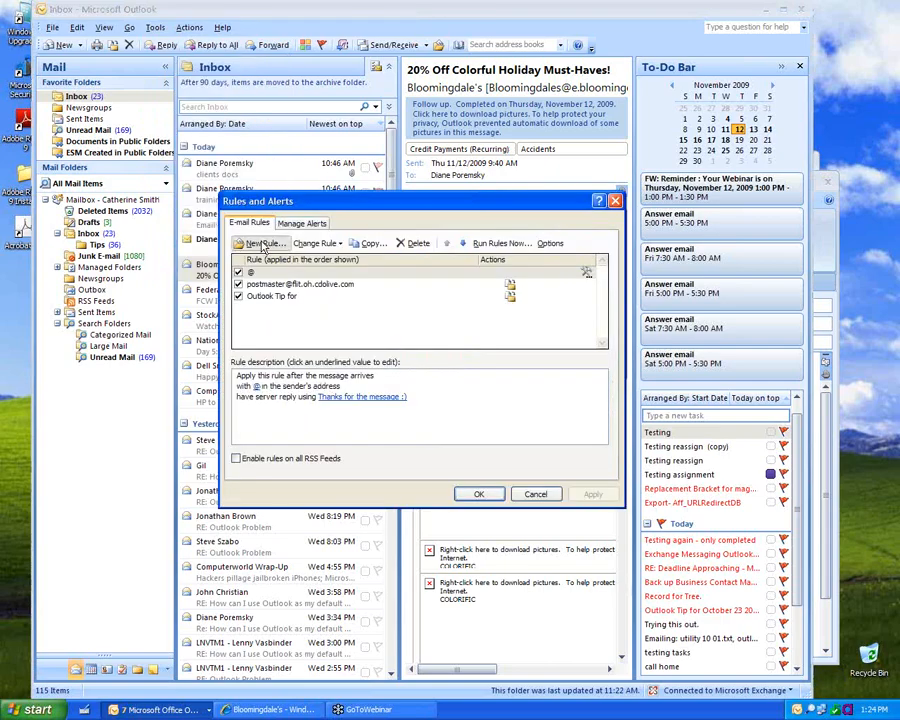
{"action": "left_click", "coordinate": [263, 246]}
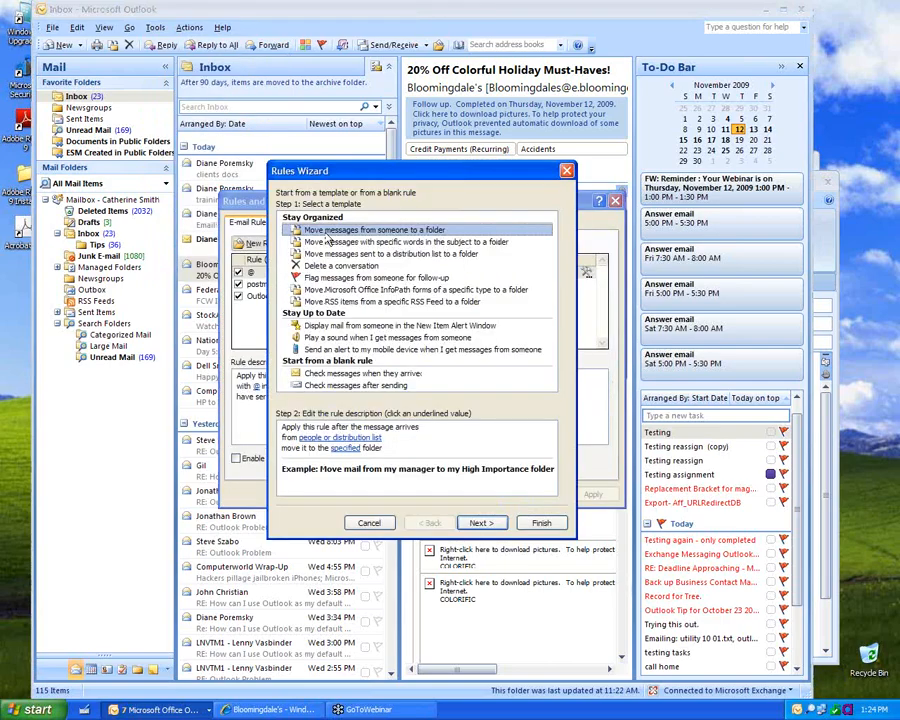
{"action": "left_click", "coordinate": [333, 386]}
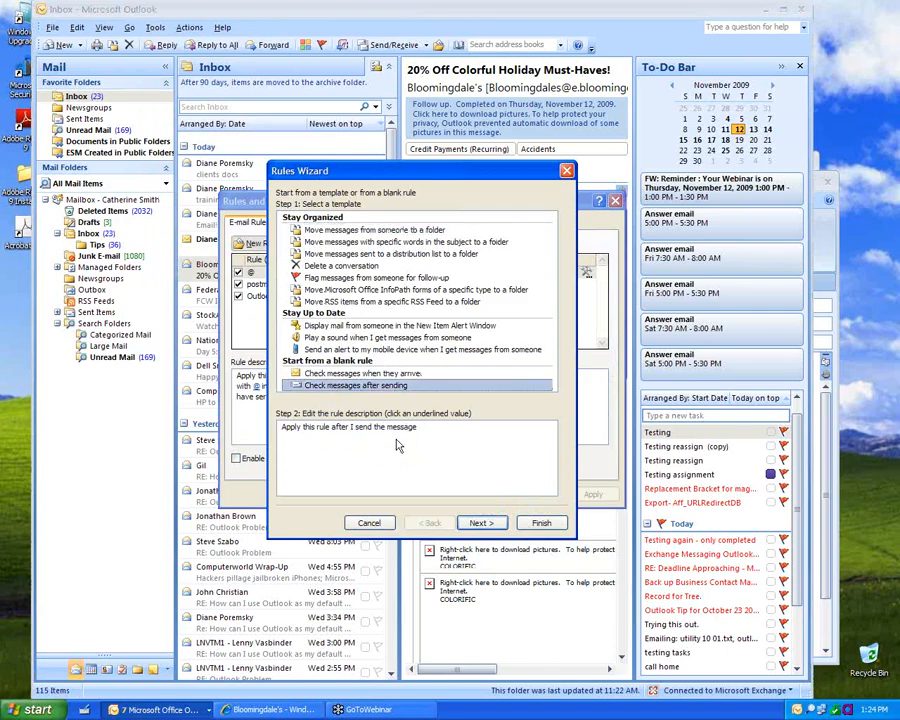
{"action": "left_click", "coordinate": [484, 524]}
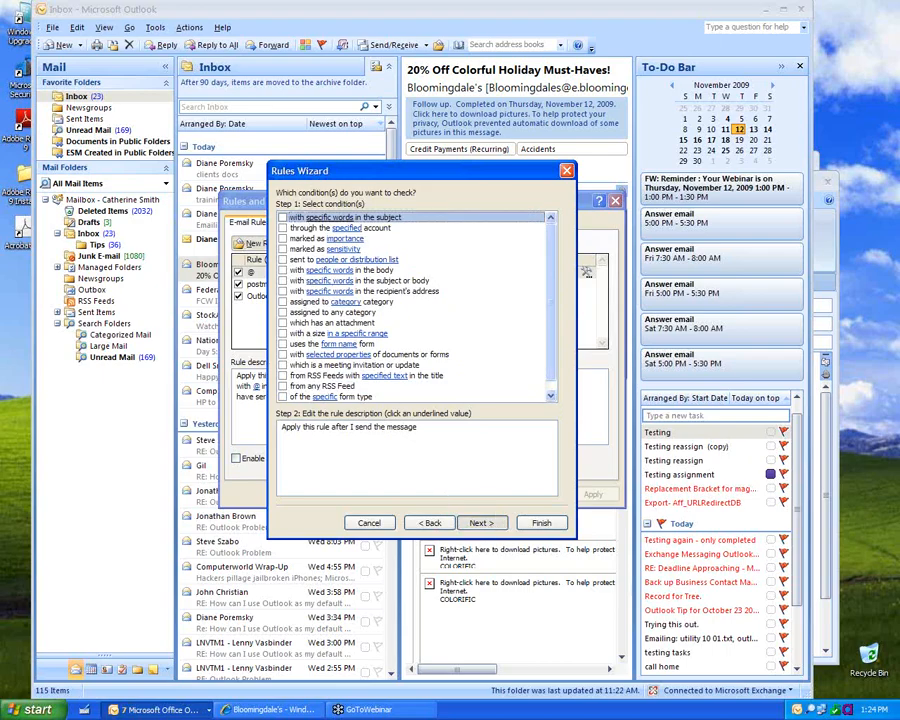
{"action": "left_click", "coordinate": [481, 523]}
{"action": "left_click", "coordinate": [426, 452]}
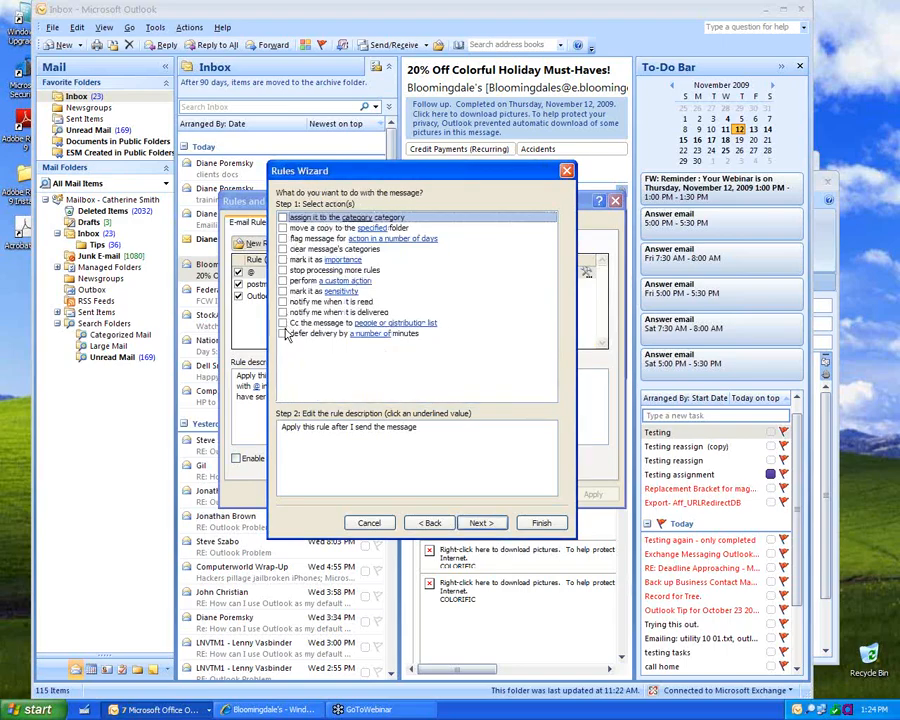
Step: Add a 3-minute defer-delivery action, then finish and save the rule
{"action": "left_click", "coordinate": [283, 334]}
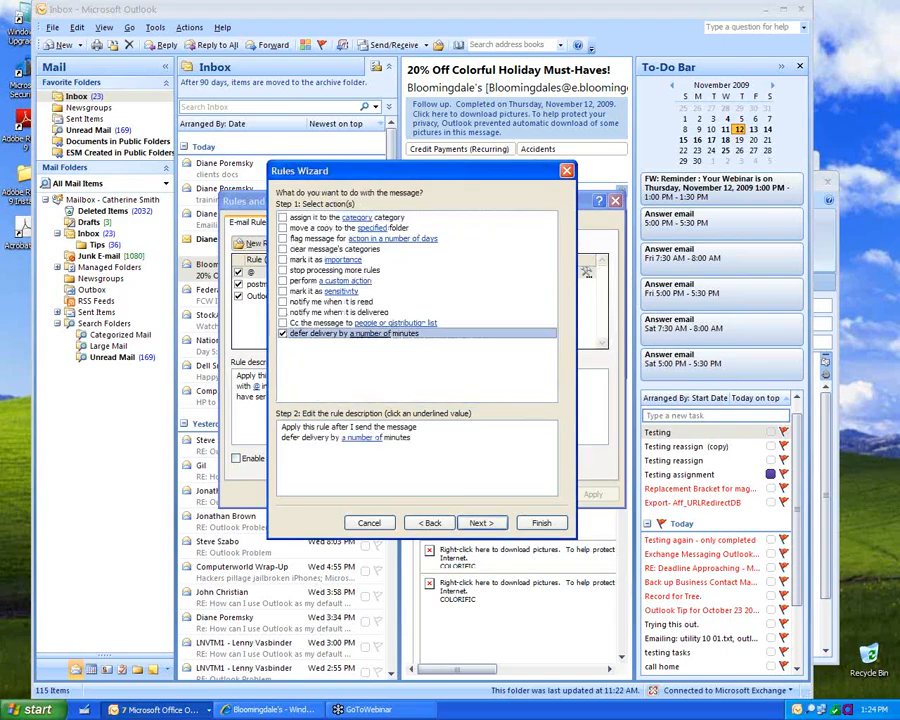
{"action": "left_click", "coordinate": [345, 437]}
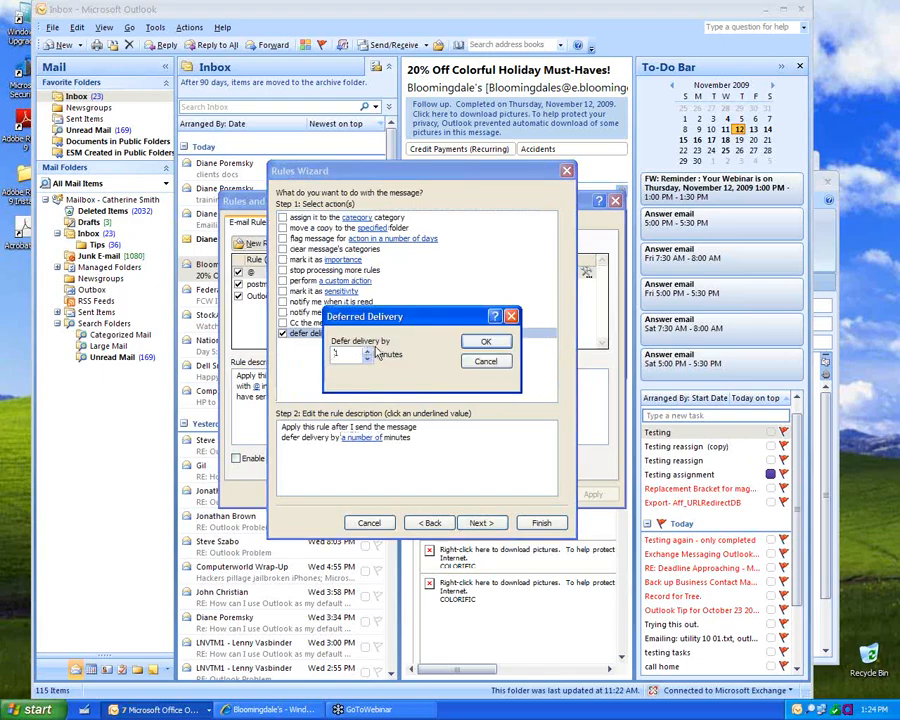
{"action": "left_click", "coordinate": [485, 342]}
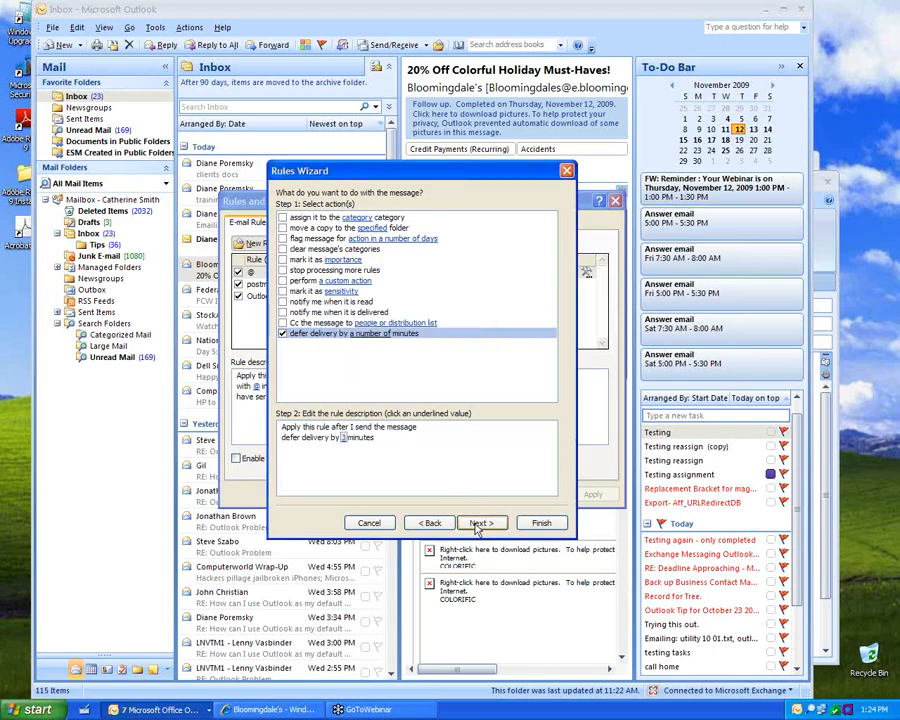
{"action": "left_click", "coordinate": [479, 524]}
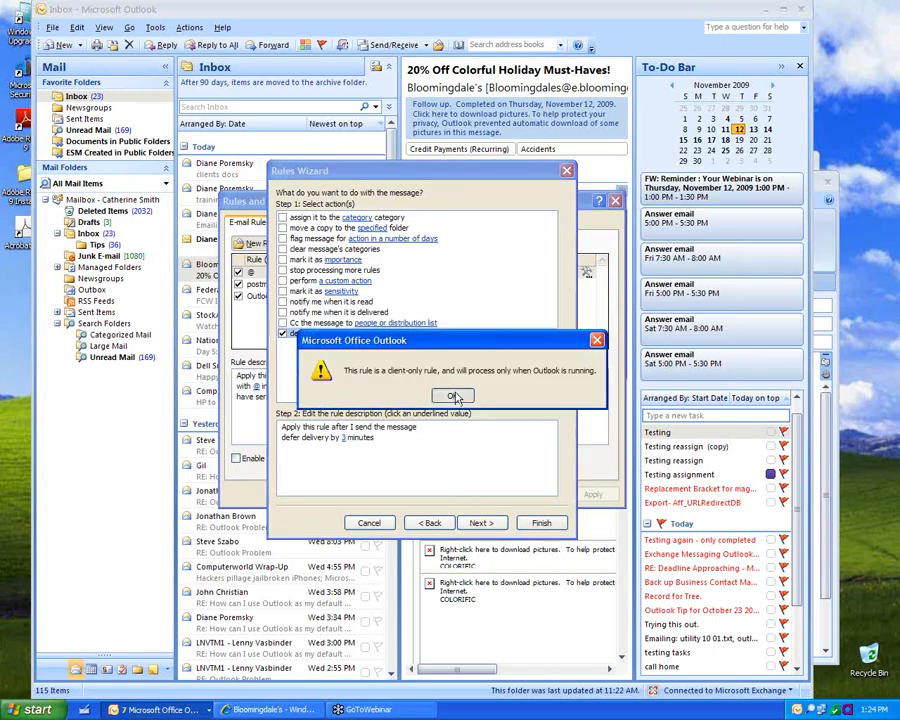
{"action": "left_click", "coordinate": [455, 397]}
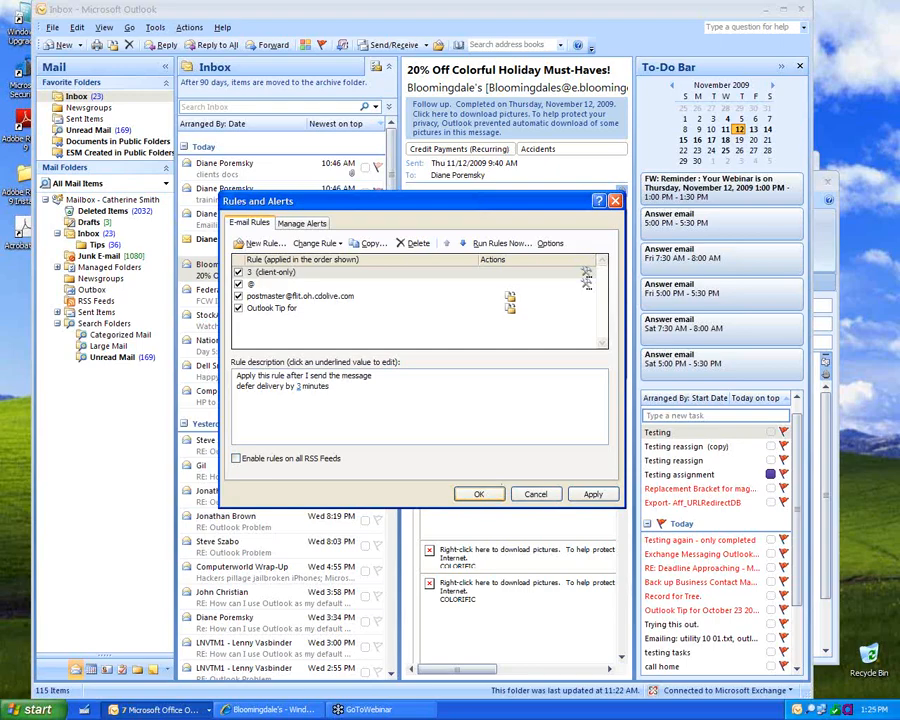
{"action": "left_click", "coordinate": [480, 494]}
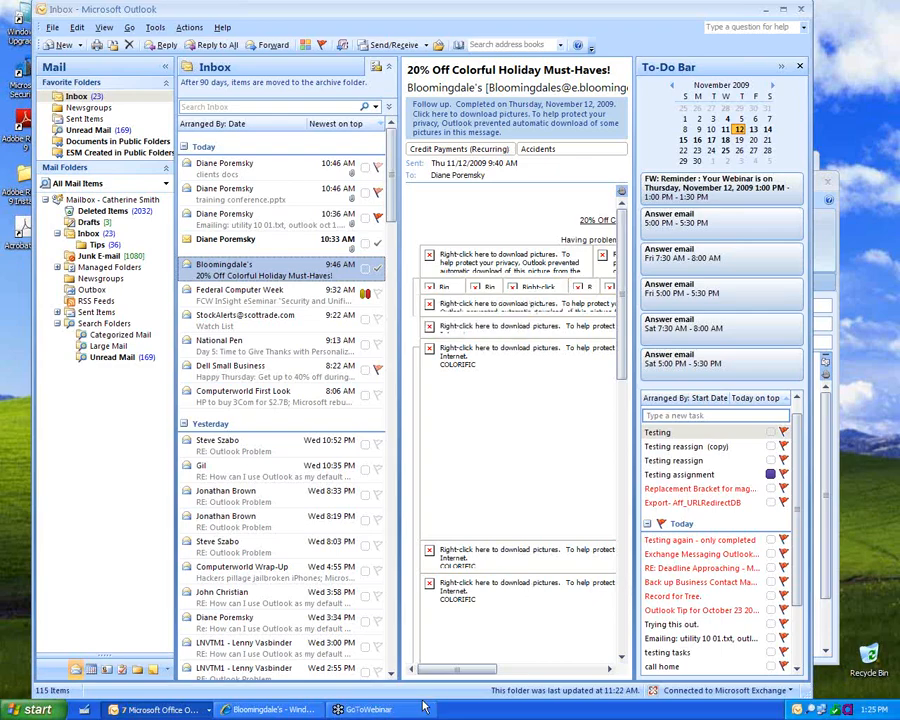
Step: Open a new message and show its Options ribbon tab
{"action": "left_click", "coordinate": [62, 45]}
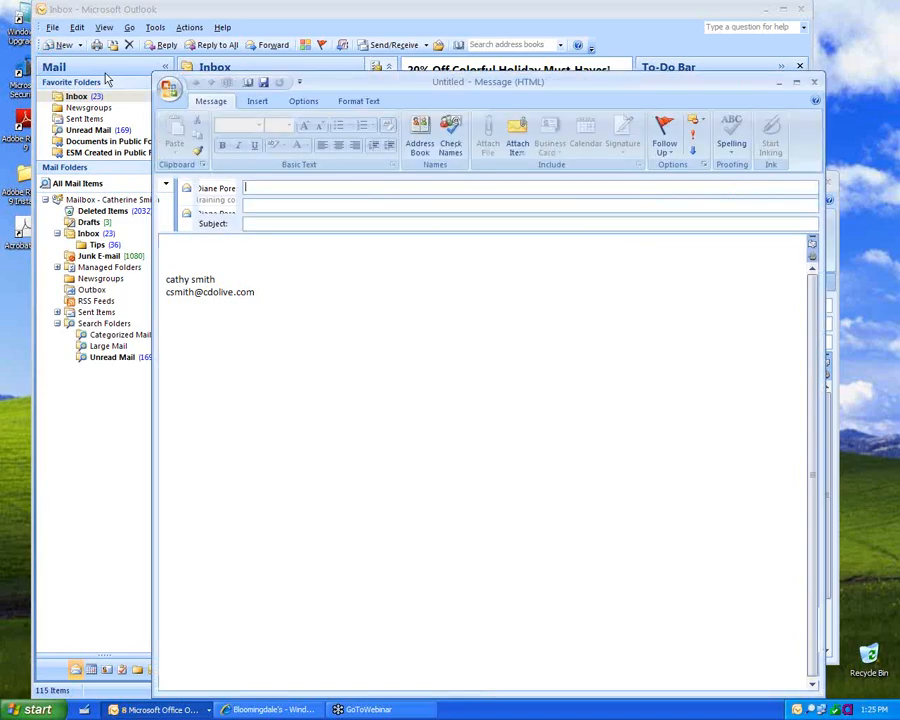
{"action": "left_click", "coordinate": [305, 101]}
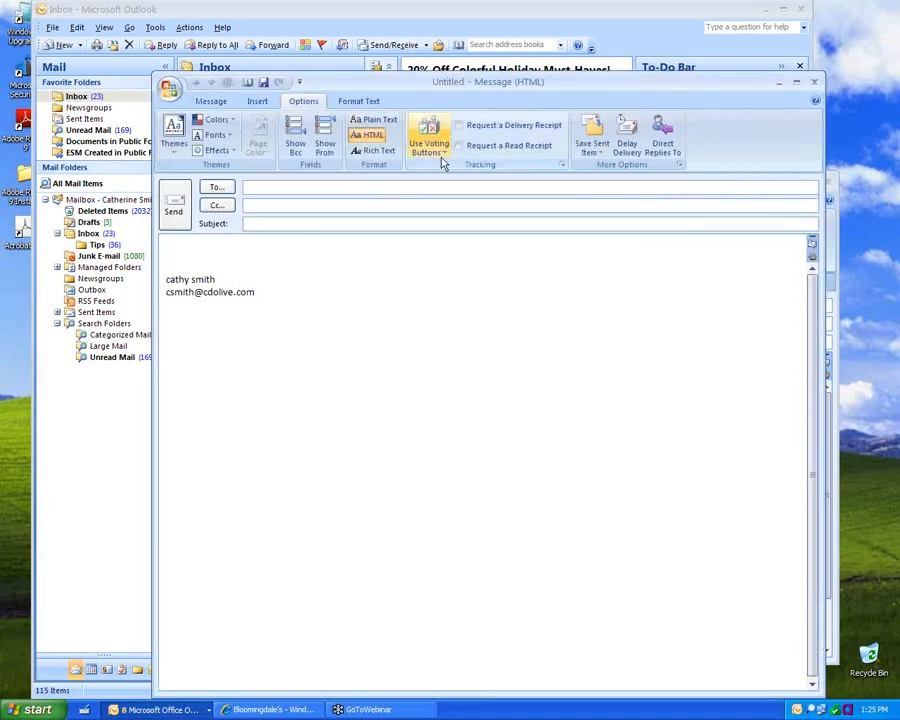
Step: Set Delay Delivery to not deliver before 11/12/2009 5:00 PM, then close Message Options
{"action": "left_click", "coordinate": [622, 150]}
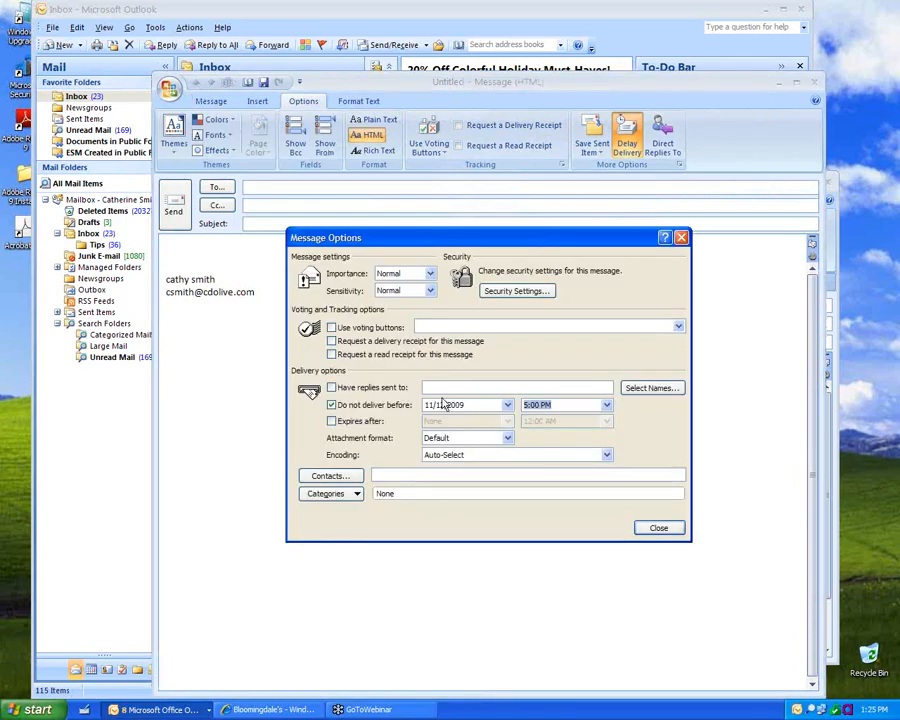
{"action": "left_click", "coordinate": [609, 408]}
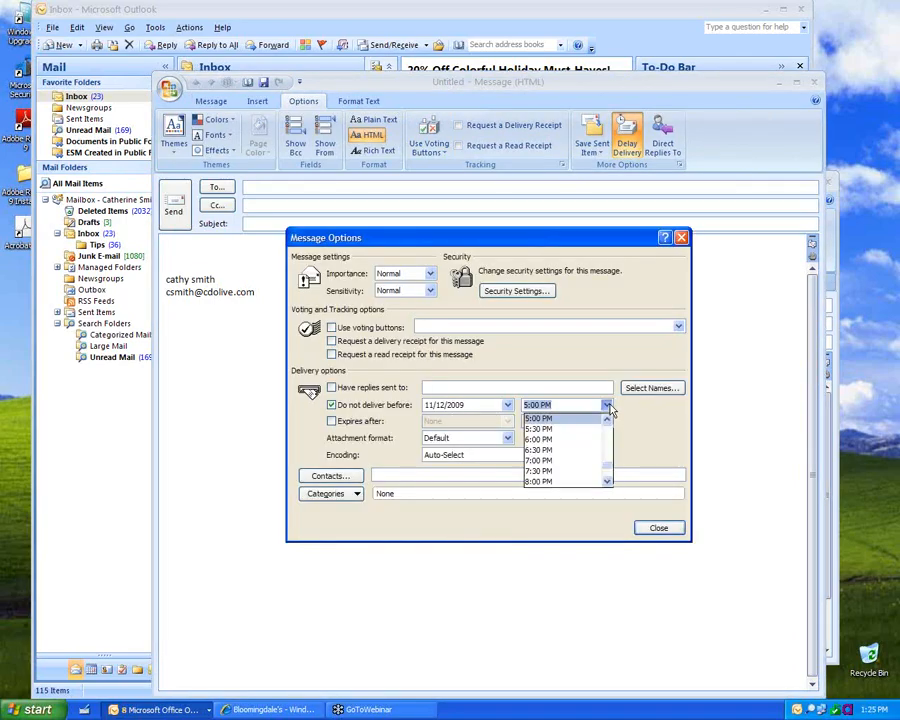
{"action": "left_click", "coordinate": [609, 408]}
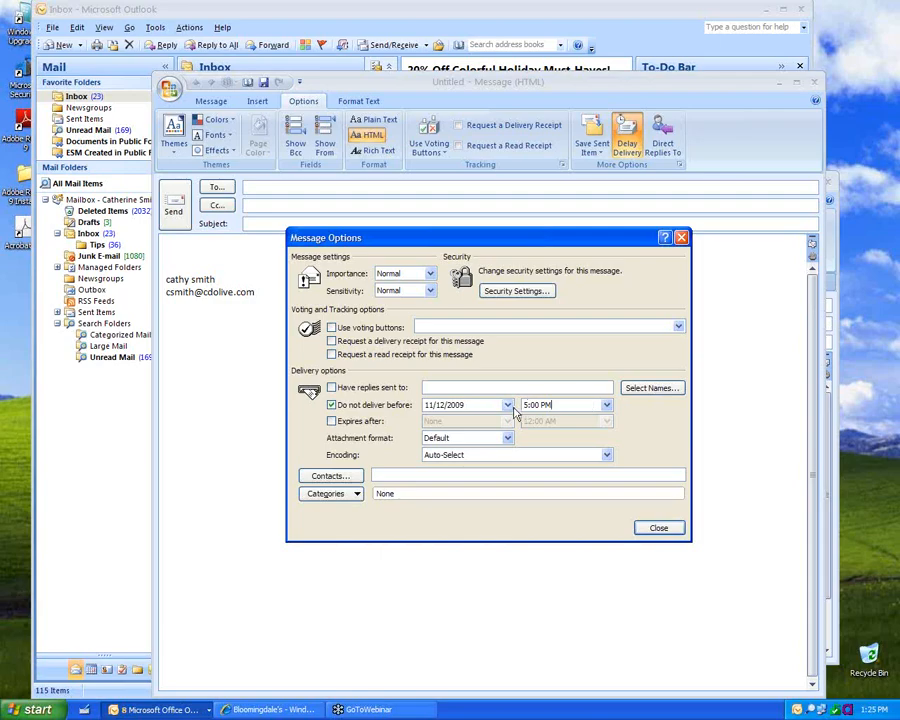
{"action": "left_click", "coordinate": [671, 530]}
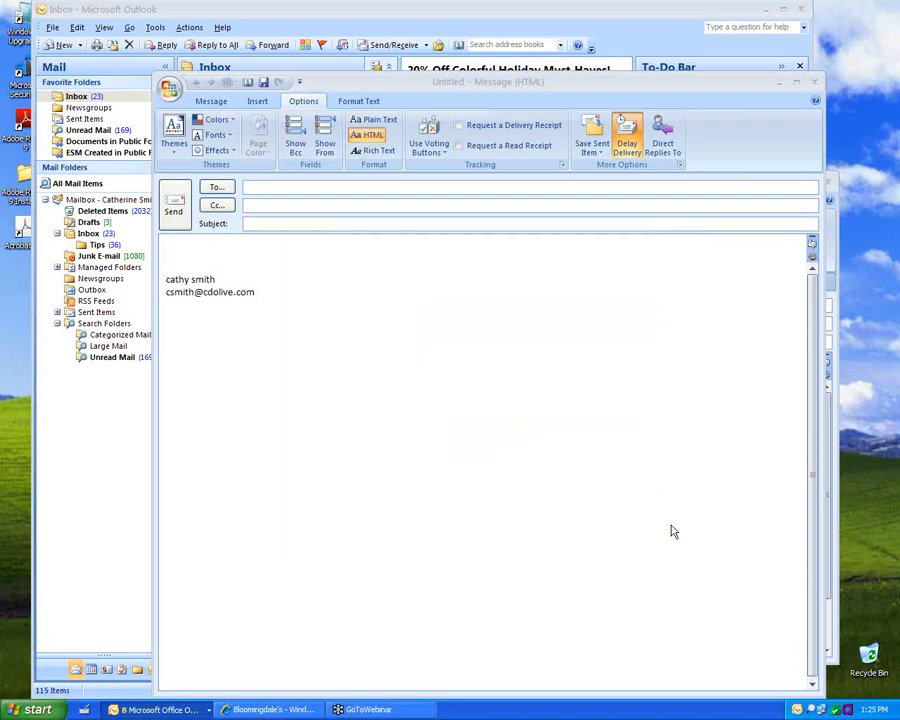
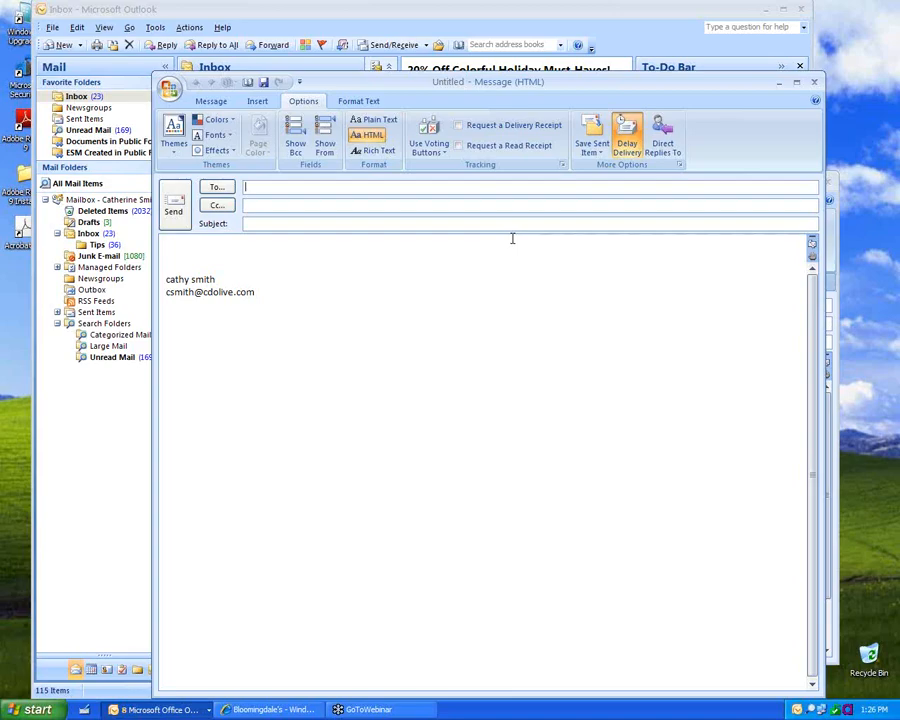
Step: On the new message, toggle a read receipt on and off, then review and close Message Options
{"action": "left_click", "coordinate": [507, 184]}
{"action": "left_click", "coordinate": [518, 149]}
{"action": "left_click", "coordinate": [518, 150]}
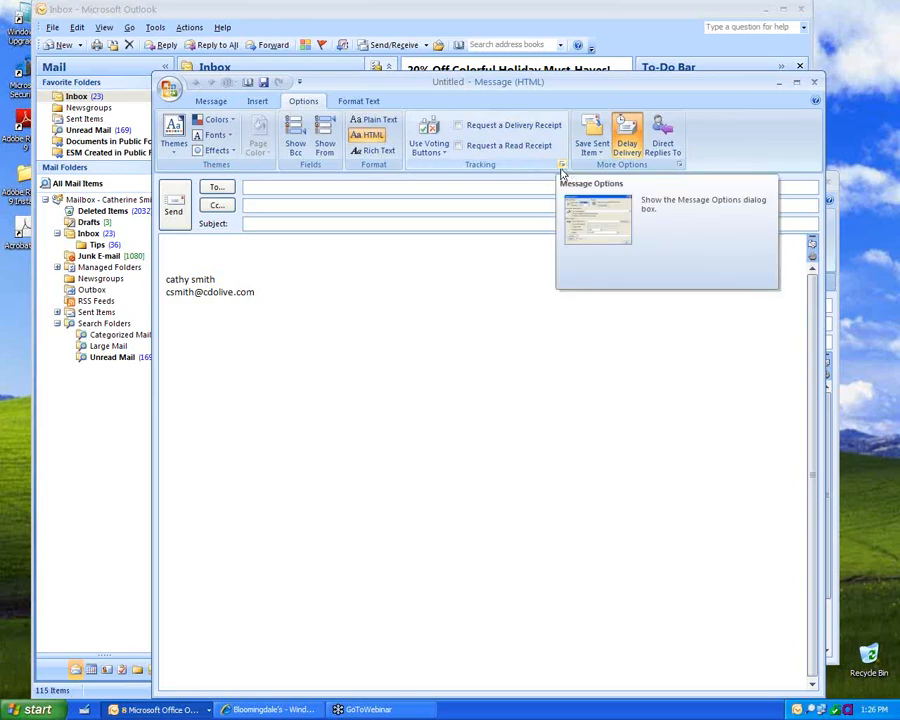
{"action": "left_click", "coordinate": [562, 167]}
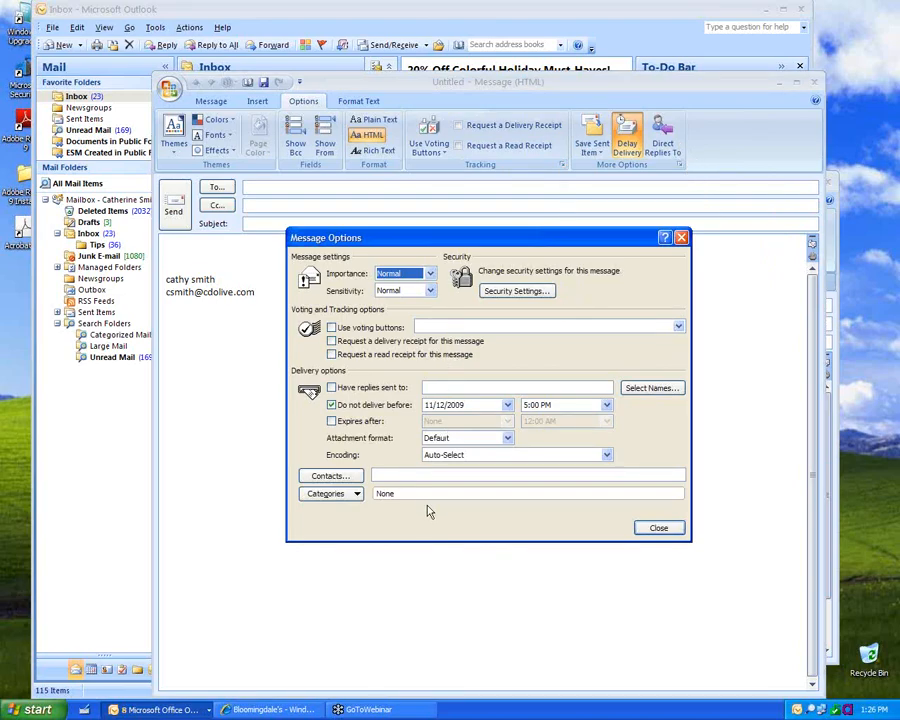
{"action": "left_click", "coordinate": [658, 529]}
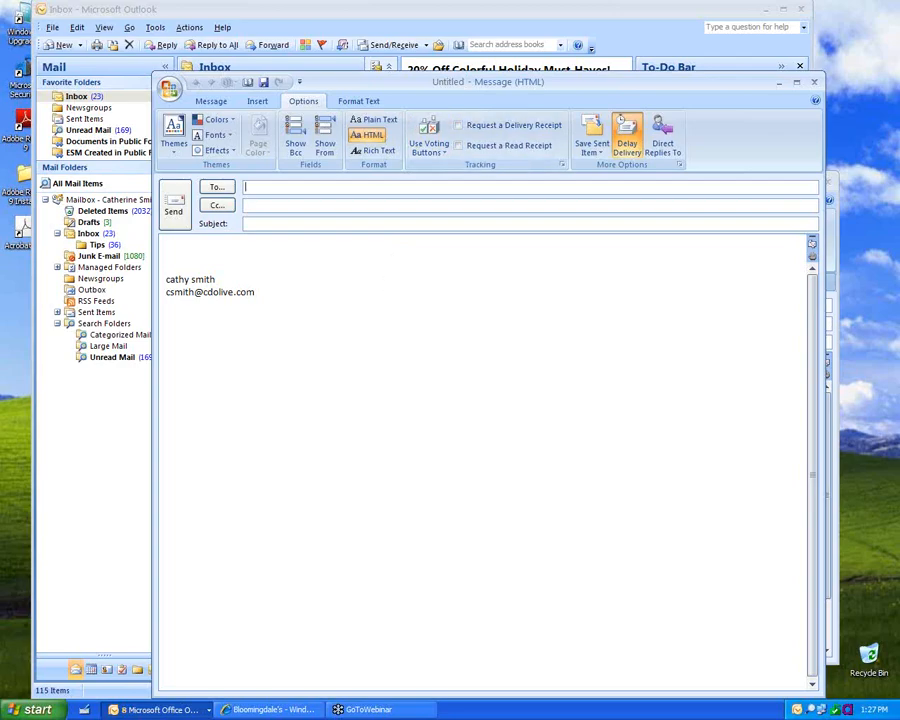
Step: In Tracking Options, check and uncheck read and delivery receipts, leaving both unrequested
{"action": "left_click", "coordinate": [160, 28]}
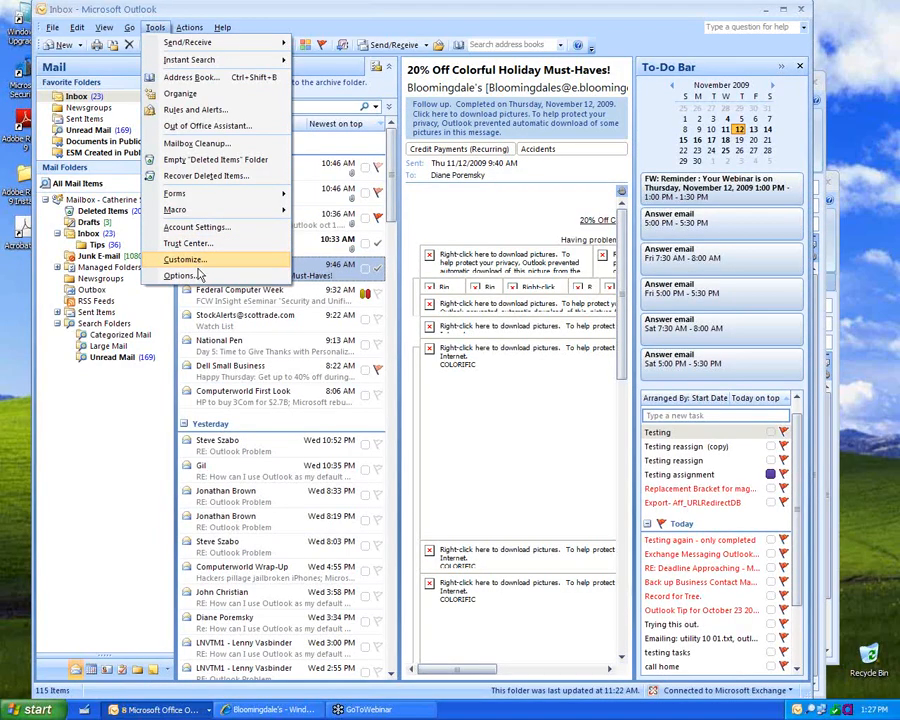
{"action": "left_click", "coordinate": [199, 273]}
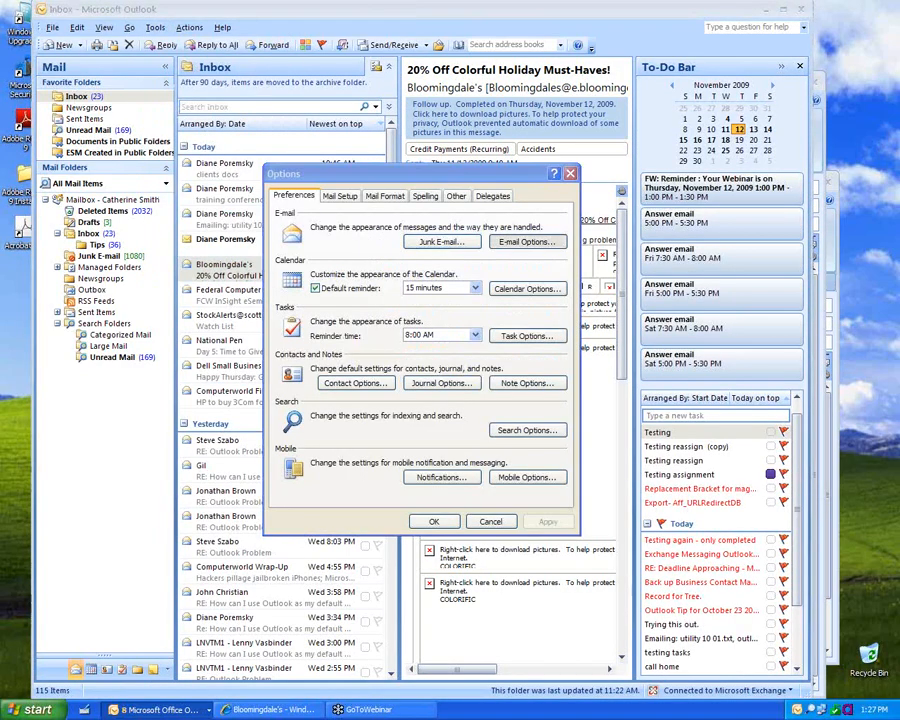
{"action": "left_click", "coordinate": [470, 240]}
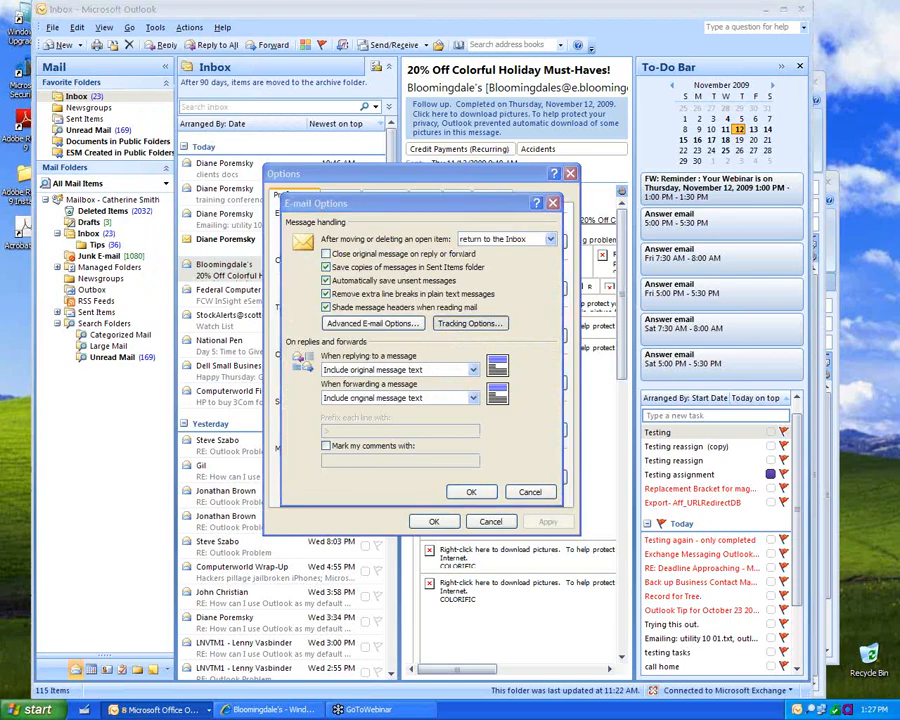
{"action": "left_click", "coordinate": [440, 326]}
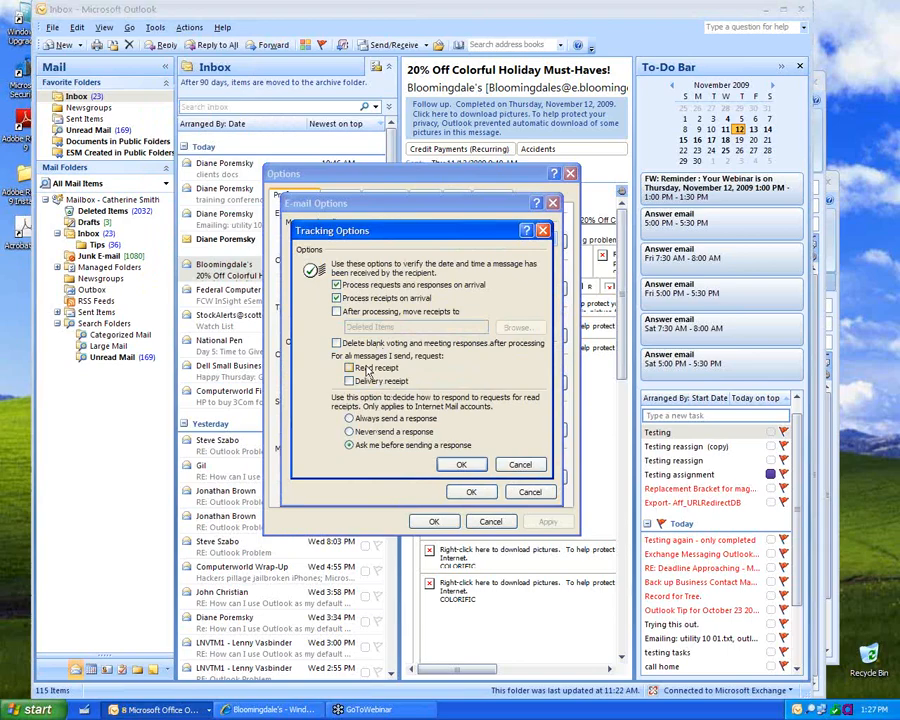
{"action": "left_click", "coordinate": [362, 368]}
{"action": "left_click", "coordinate": [358, 381]}
{"action": "left_click", "coordinate": [349, 381]}
{"action": "left_click", "coordinate": [349, 368]}
{"action": "left_click", "coordinate": [463, 465]}
{"action": "left_click", "coordinate": [471, 494]}
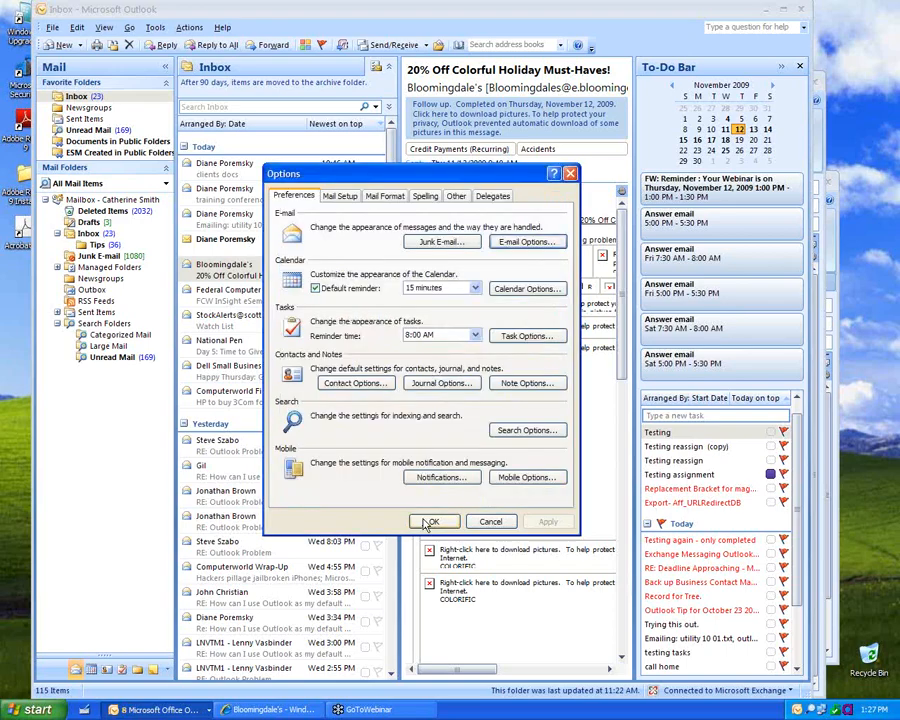
{"action": "left_click", "coordinate": [429, 523]}
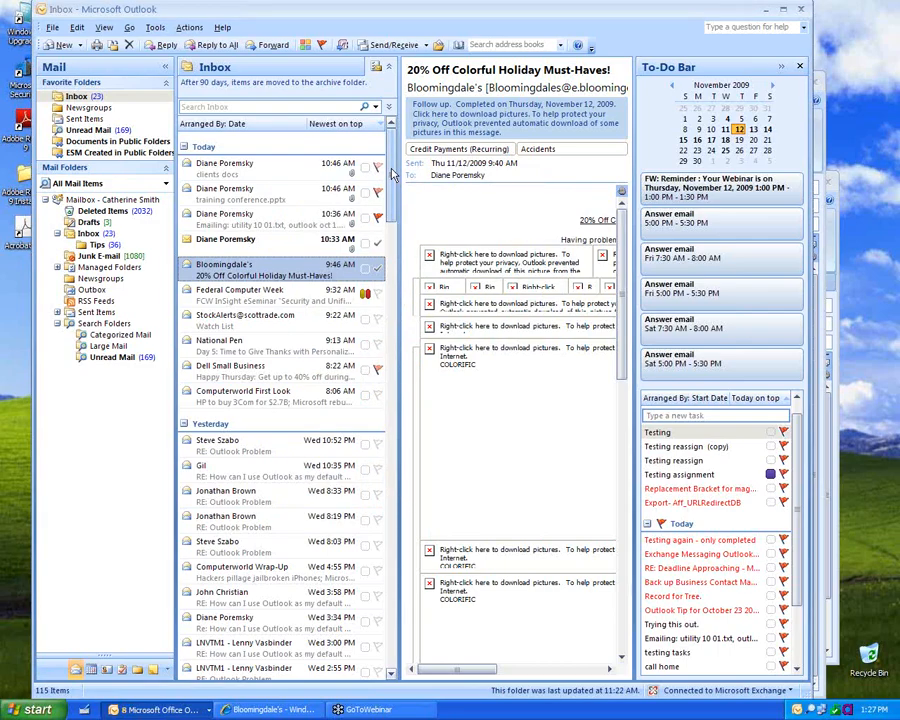
Step: Reopen Tracking Options to confirm no receipts are requested, then close all option dialogs
{"action": "left_click", "coordinate": [155, 28]}
{"action": "left_click", "coordinate": [175, 330]}
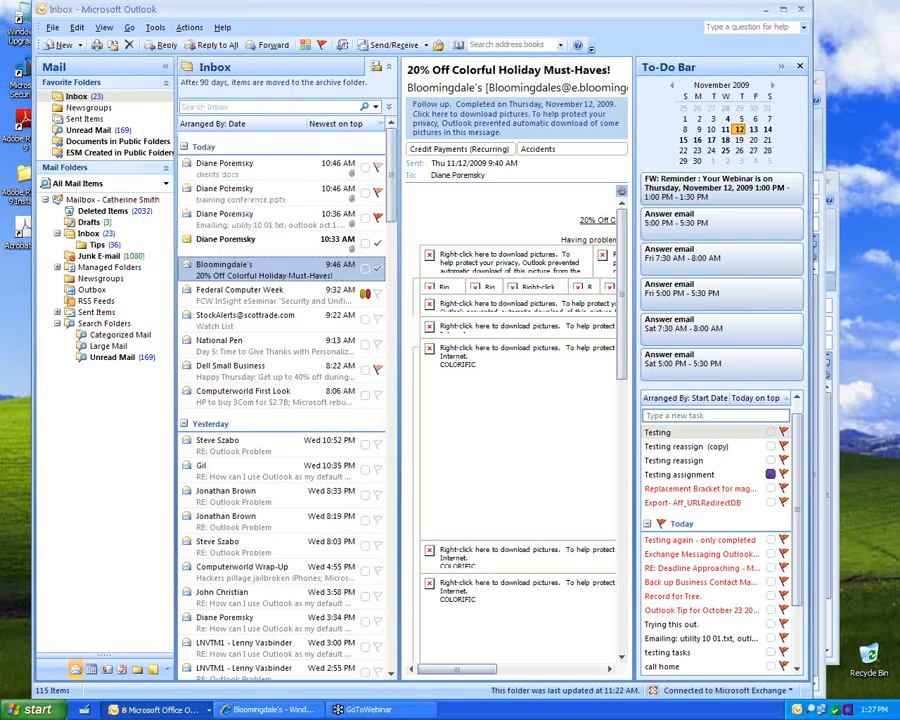
{"action": "left_click", "coordinate": [492, 244]}
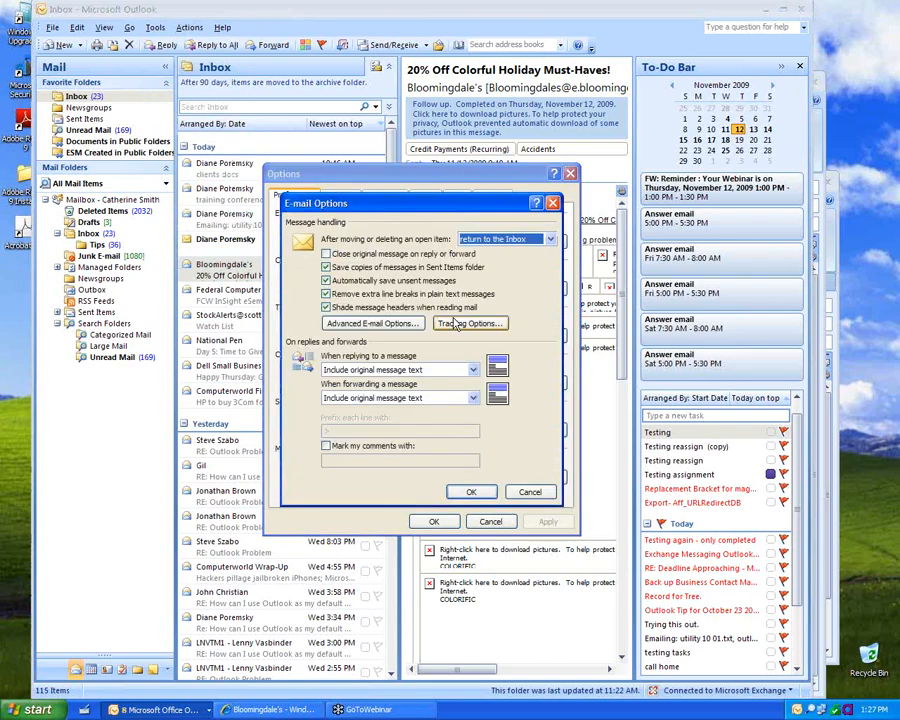
{"action": "left_click", "coordinate": [468, 378]}
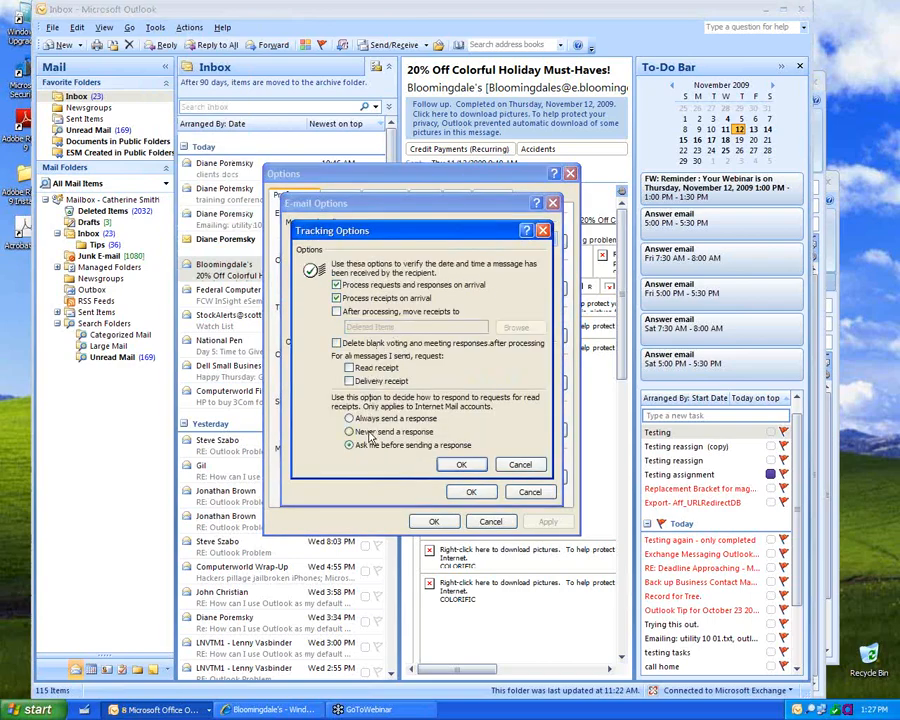
{"action": "left_click", "coordinate": [461, 466]}
{"action": "left_click", "coordinate": [470, 493]}
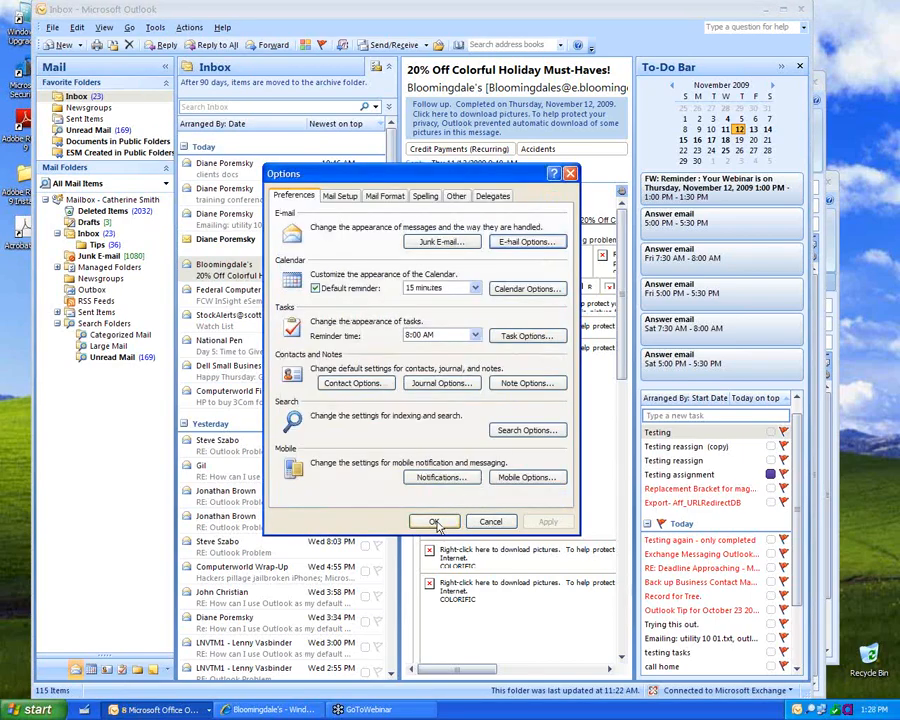
{"action": "left_click", "coordinate": [432, 521]}
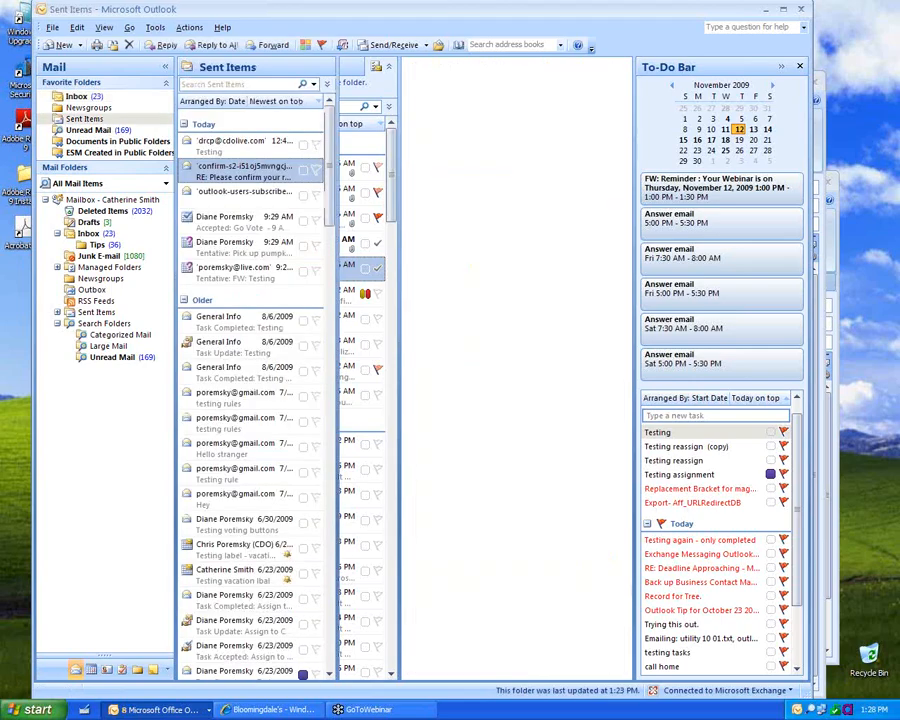
Step: Scroll through the Sent Items list, then switch back to the Inbox
{"action": "scroll", "coordinate": [300, 450], "scroll_direction": "down", "scroll_amount": 8}
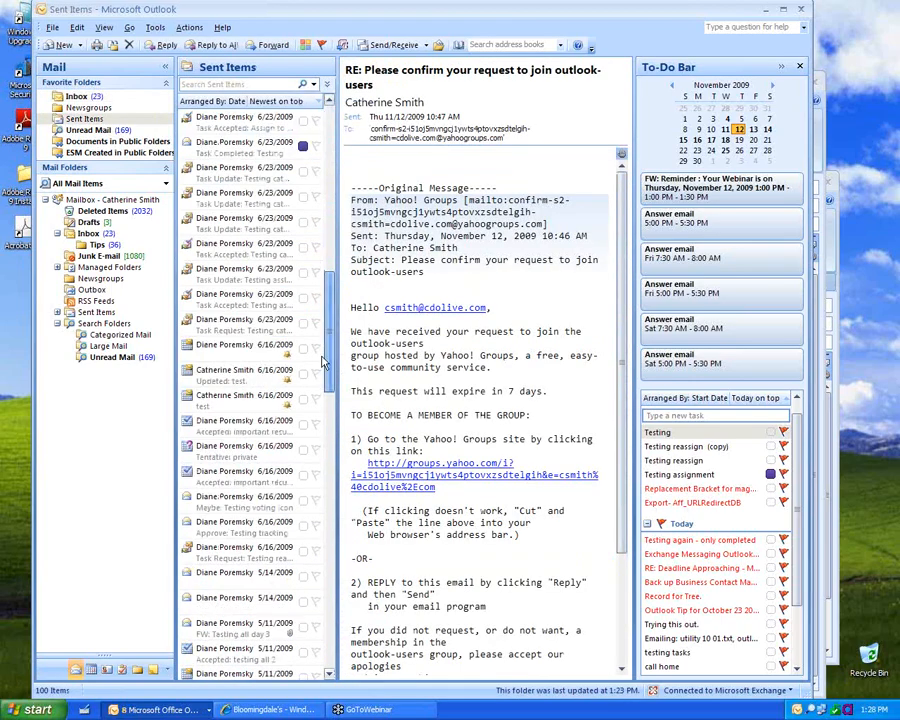
{"action": "left_click_drag", "start_coordinate": [327, 594], "coordinate": [328, 115]}
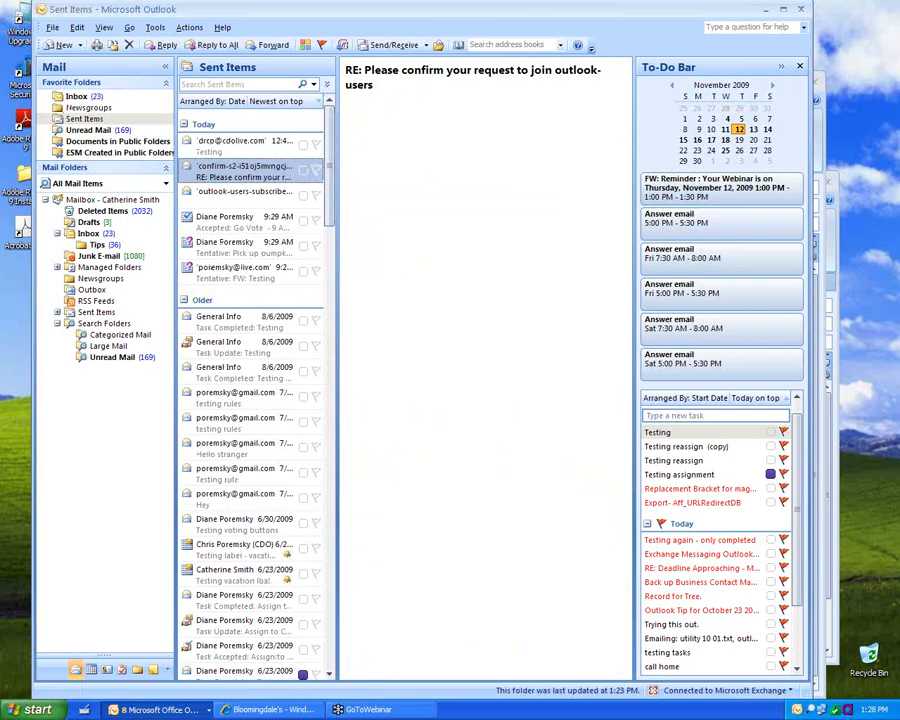
{"action": "left_click", "coordinate": [80, 97]}
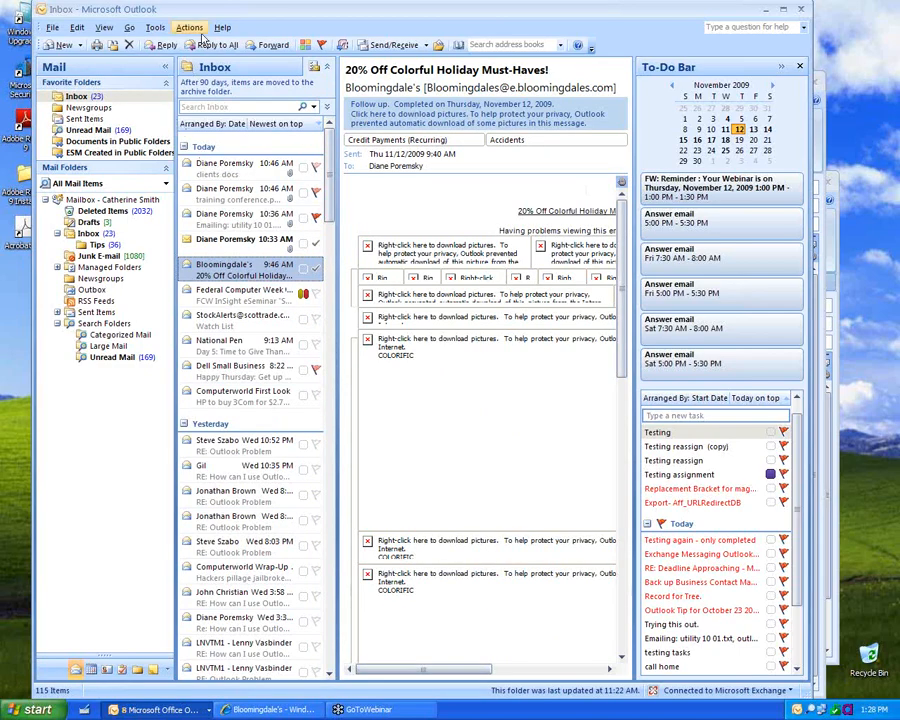
Step: Create a new signature named 'Sig' containing the user's name
{"action": "left_click", "coordinate": [156, 28]}
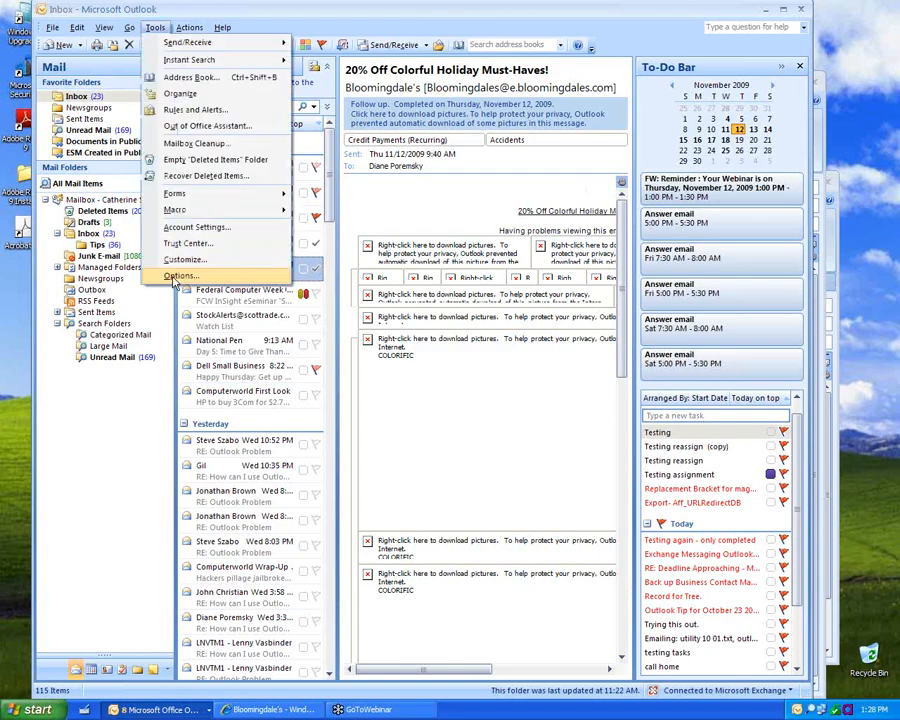
{"action": "left_click", "coordinate": [176, 277]}
{"action": "left_click", "coordinate": [386, 197]}
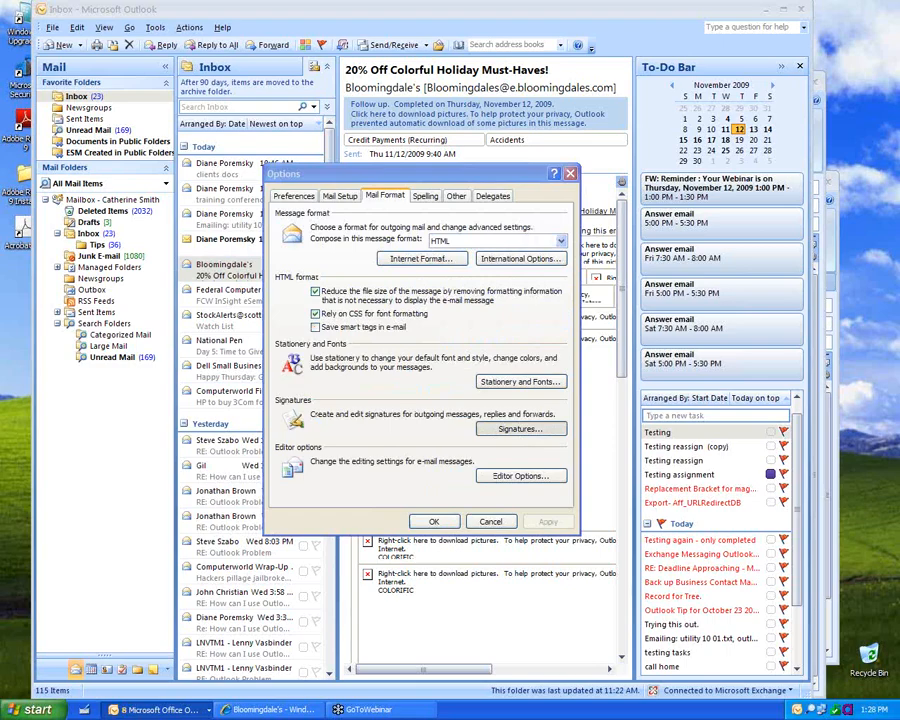
{"action": "left_click", "coordinate": [520, 428]}
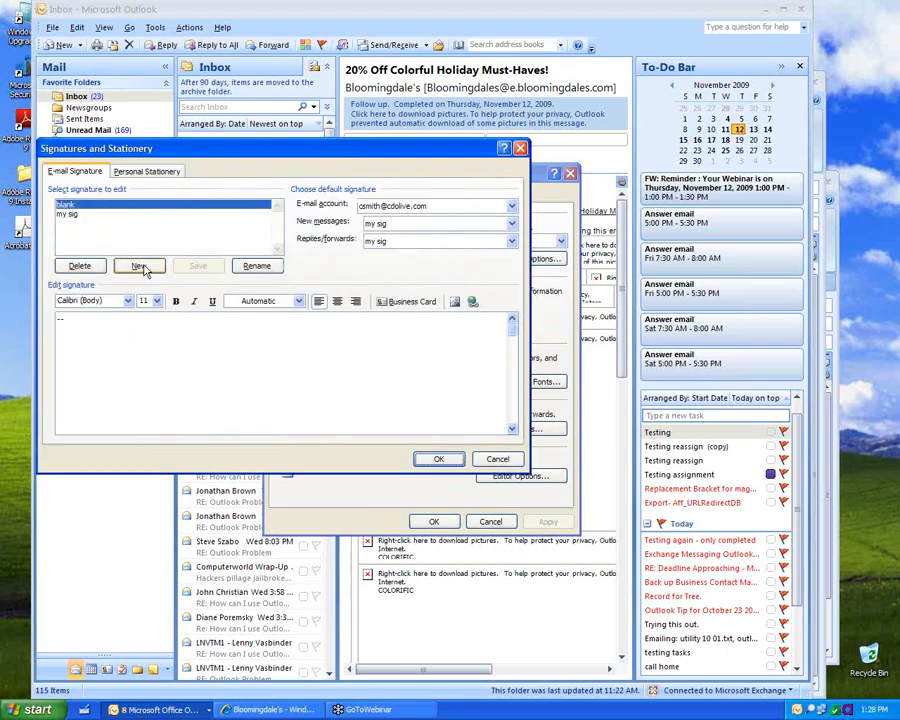
{"action": "left_click", "coordinate": [139, 266]}
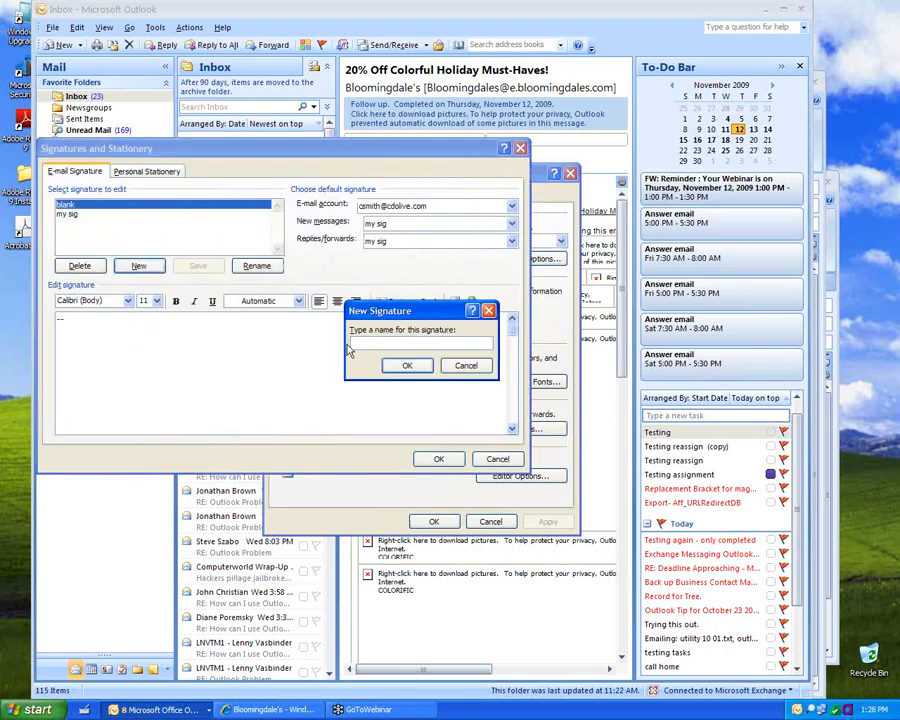
{"action": "type", "text": "Sig"}
{"action": "key", "text": "Return"}
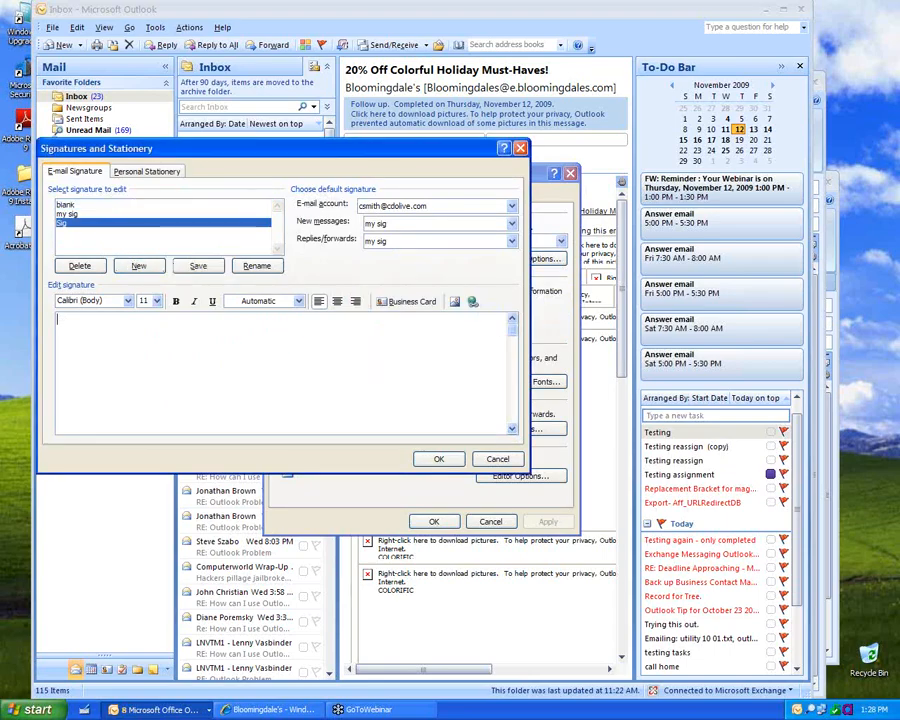
{"action": "type", "text": "Cathy"}
{"action": "left_click", "coordinate": [214, 268]}
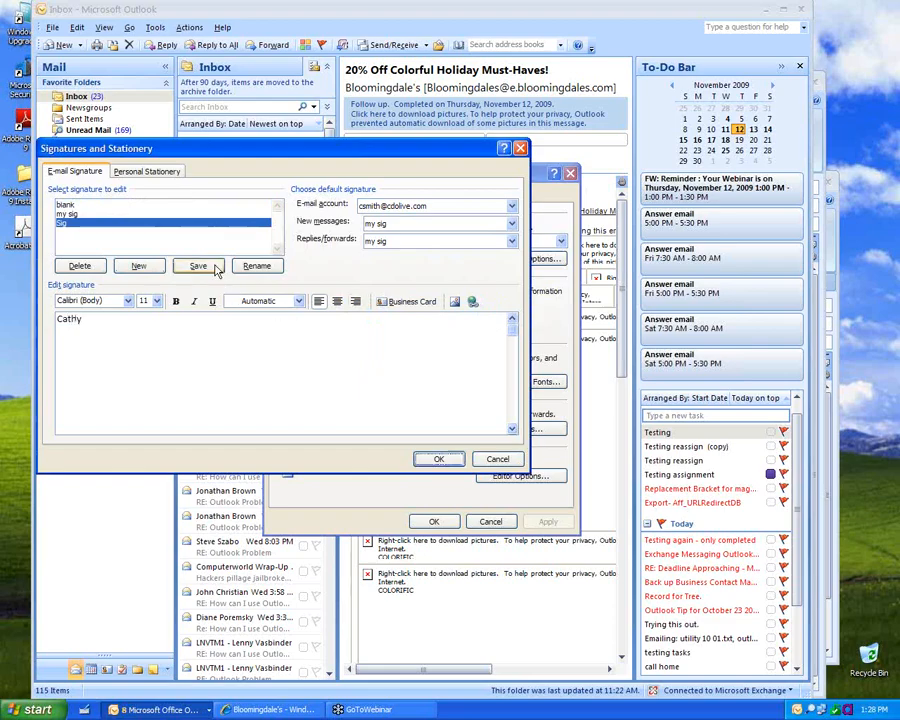
Step: Make 'blank' the default signature for new messages and 'my sig' for replies and forwards
{"action": "left_click", "coordinate": [511, 224]}
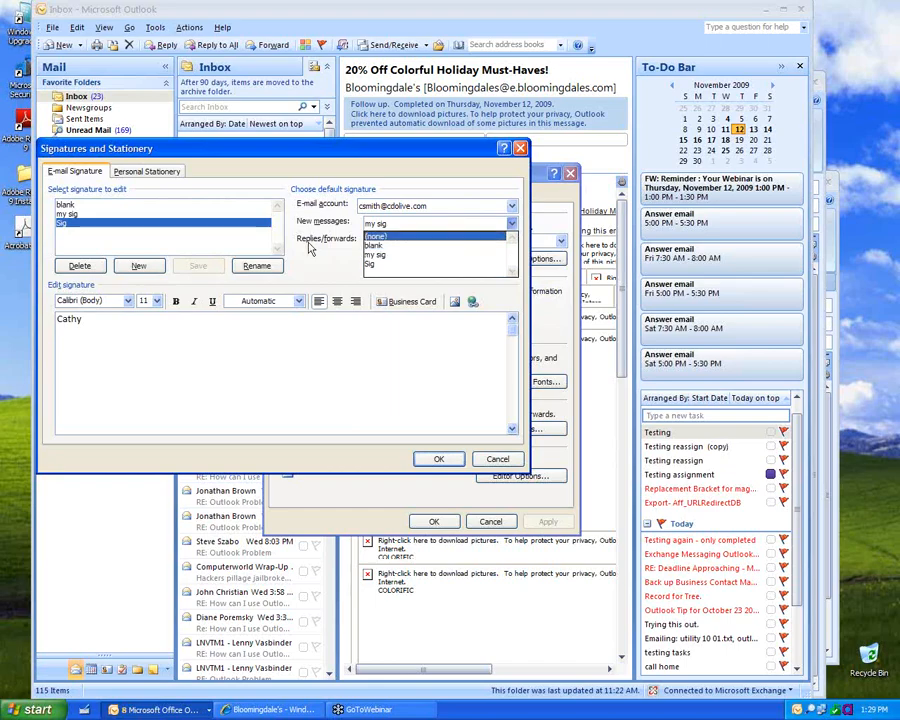
{"action": "left_click", "coordinate": [65, 204]}
{"action": "left_click", "coordinate": [95, 319]}
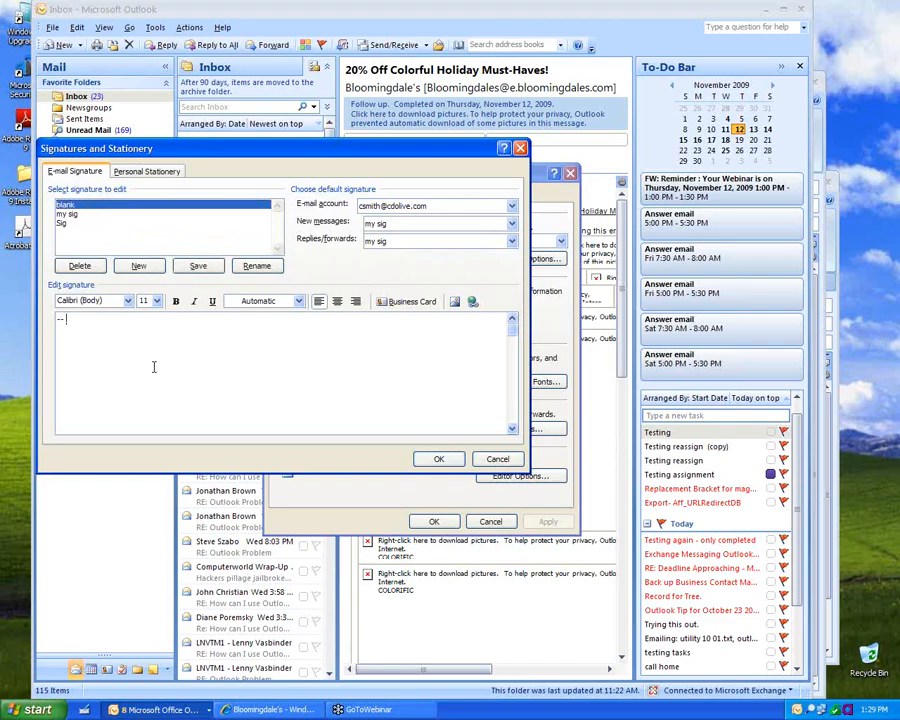
{"action": "left_click", "coordinate": [388, 241]}
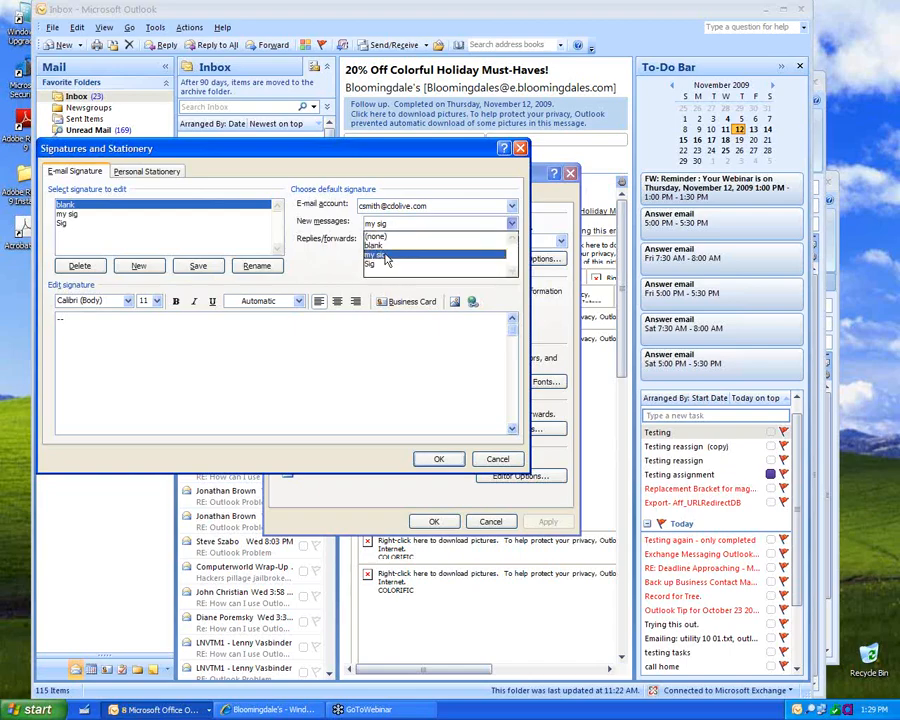
{"action": "left_click", "coordinate": [384, 247]}
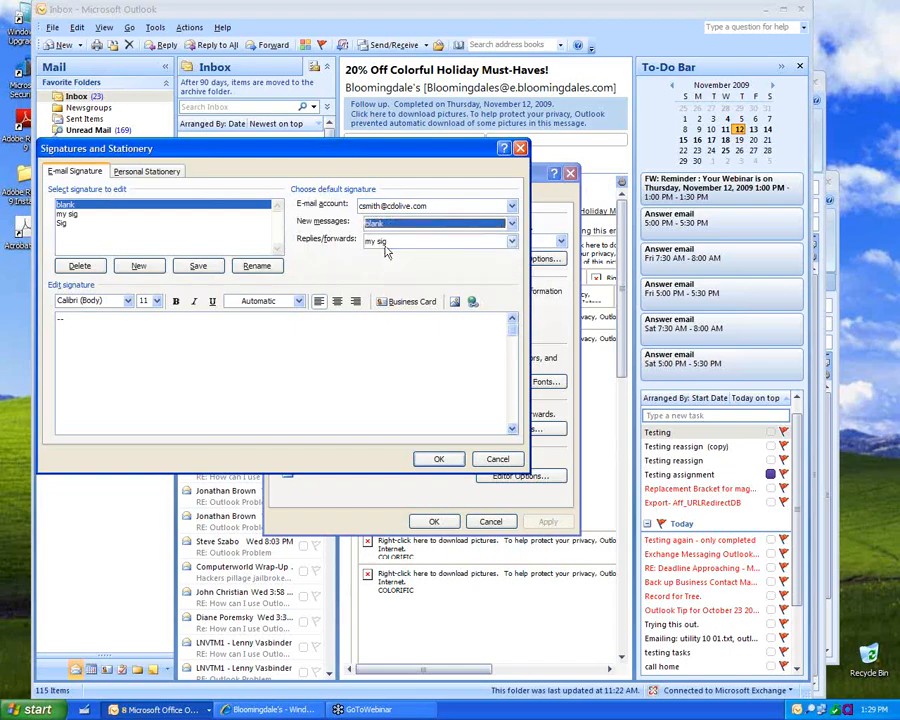
{"action": "left_click", "coordinate": [384, 245]}
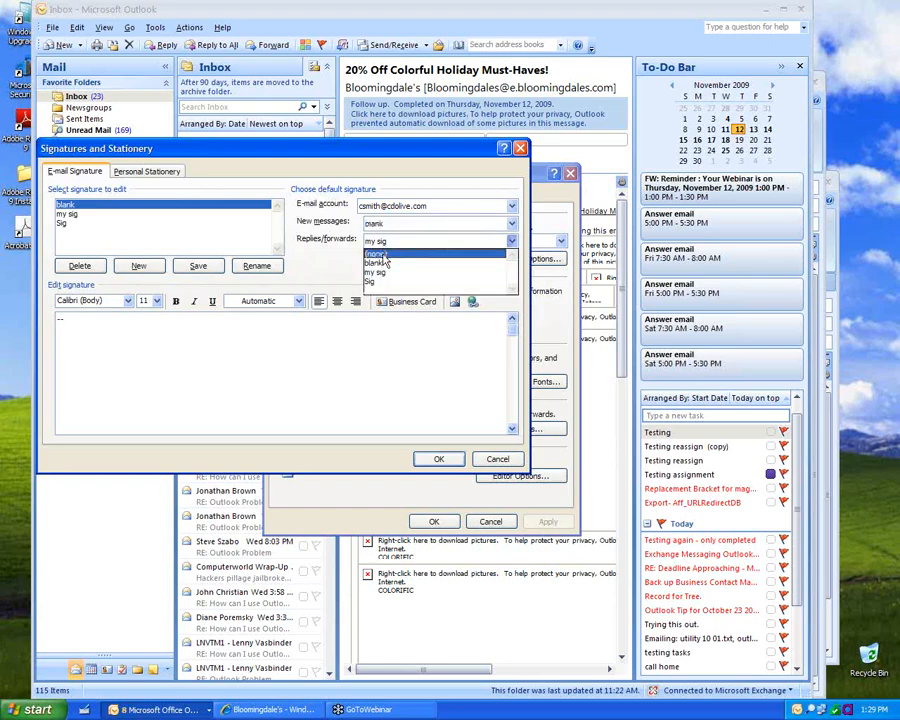
{"action": "left_click", "coordinate": [383, 254]}
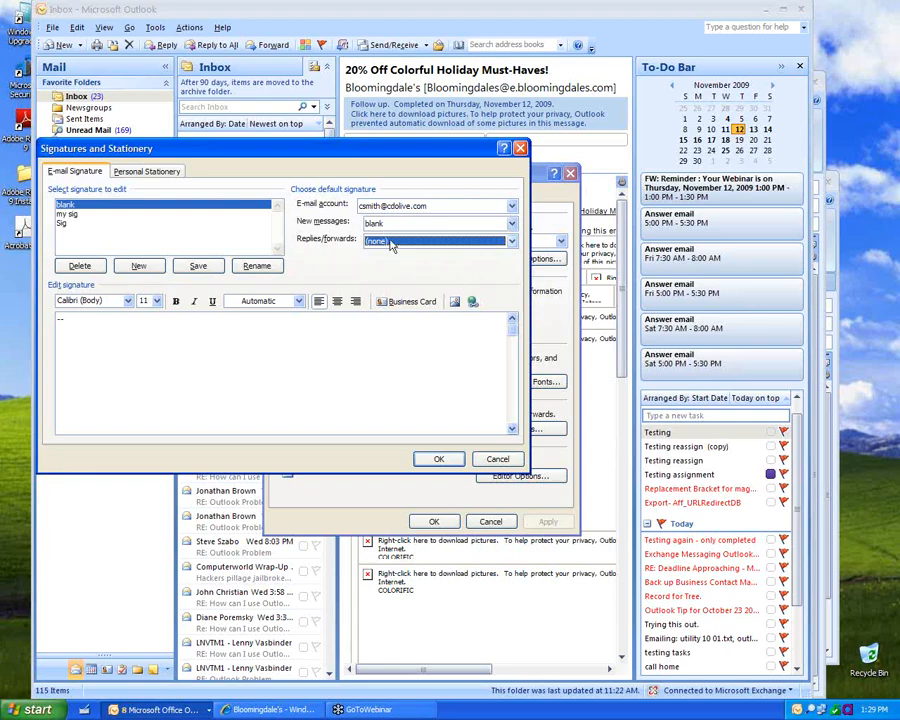
{"action": "left_click", "coordinate": [392, 246]}
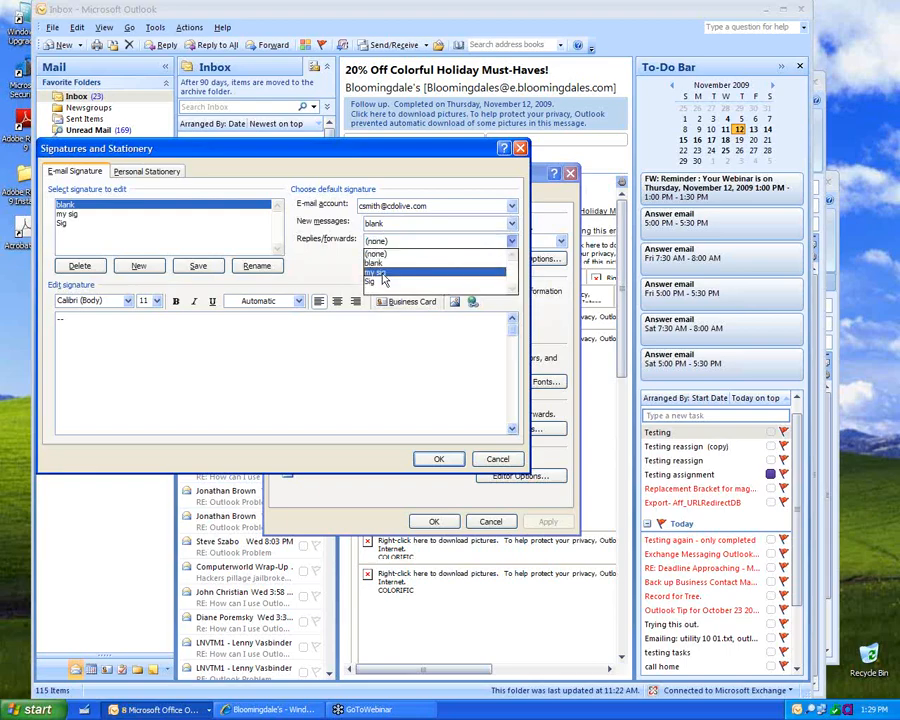
{"action": "left_click", "coordinate": [382, 274]}
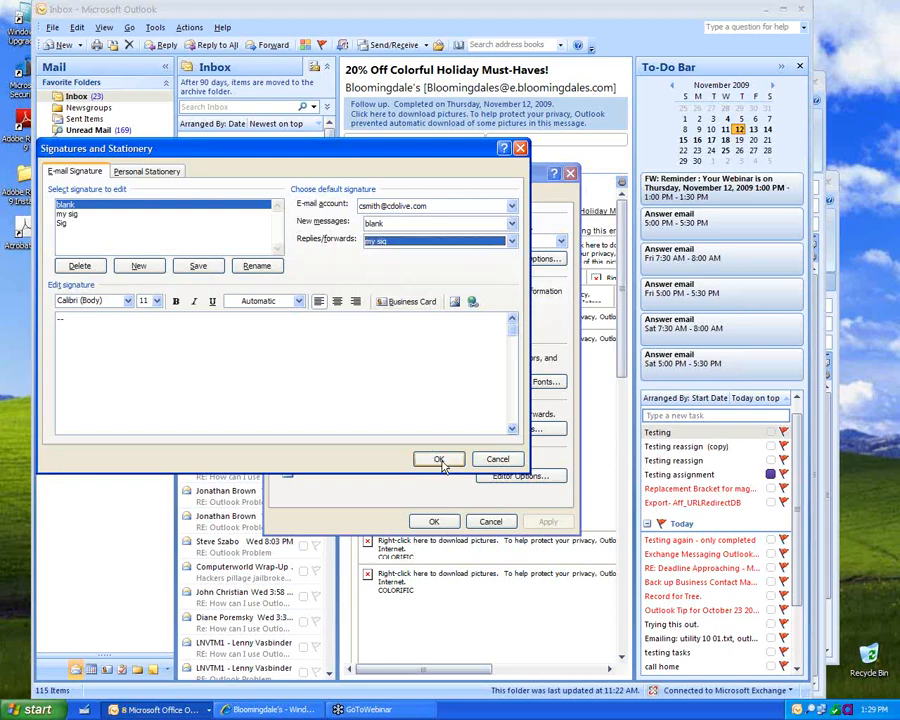
{"action": "left_click", "coordinate": [440, 461]}
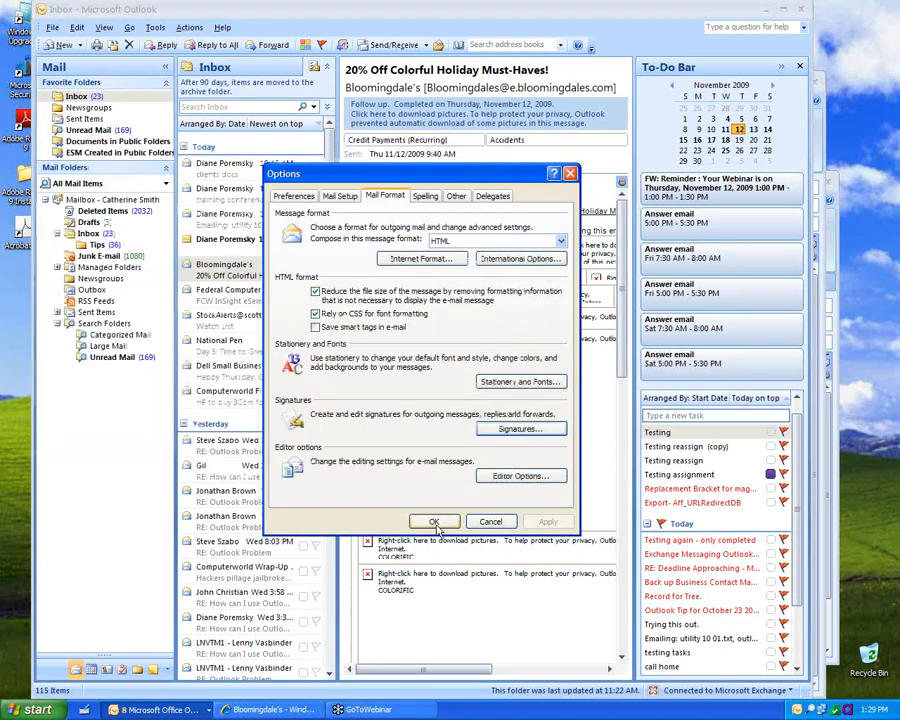
{"action": "left_click", "coordinate": [435, 524]}
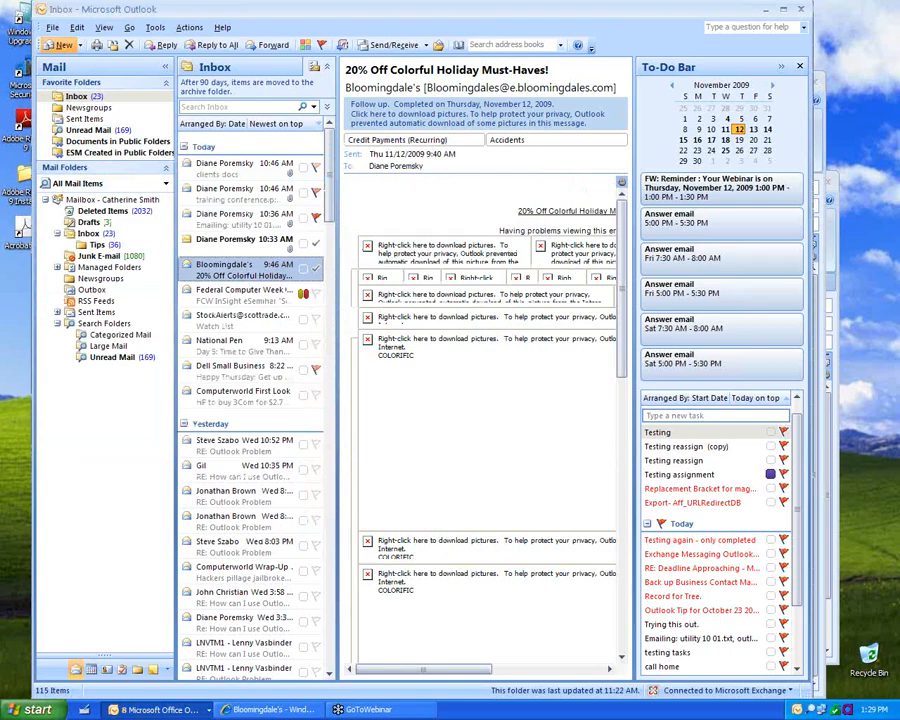
Step: In a new message, insert 'my sig', switch to 'Sig', then remove the signature
{"action": "left_click", "coordinate": [60, 45]}
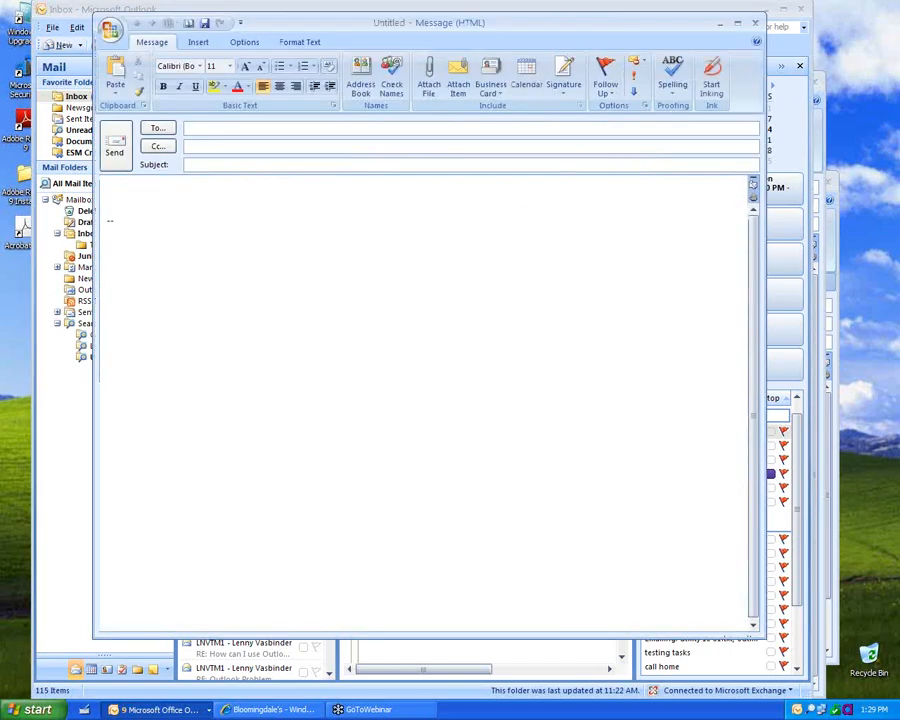
{"action": "right_click", "coordinate": [110, 219]}
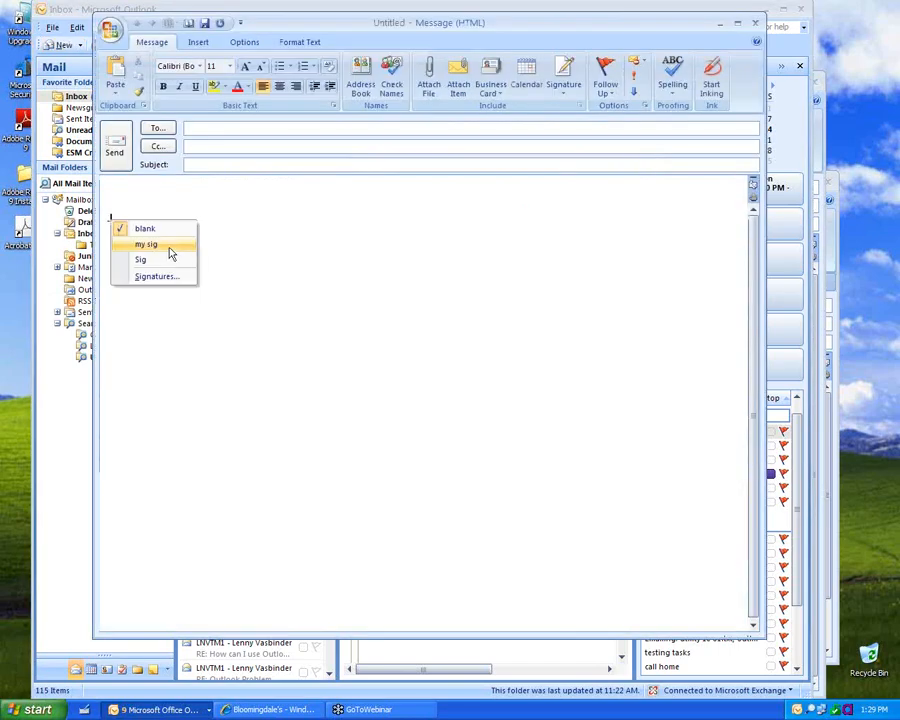
{"action": "left_click", "coordinate": [170, 248]}
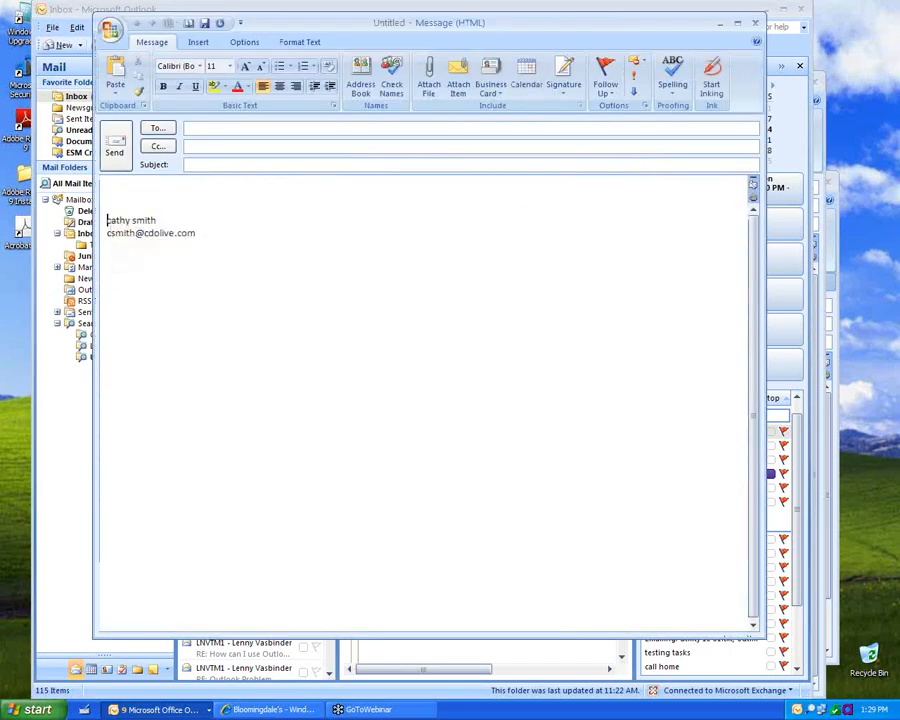
{"action": "right_click", "coordinate": [132, 231]}
{"action": "left_click", "coordinate": [161, 267]}
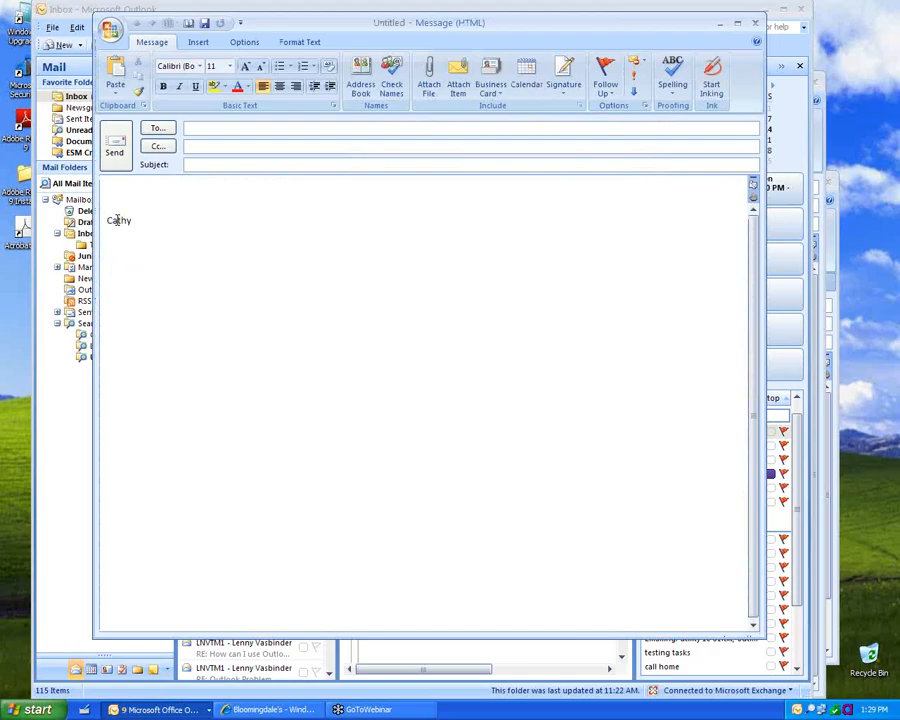
{"action": "right_click", "coordinate": [118, 220]}
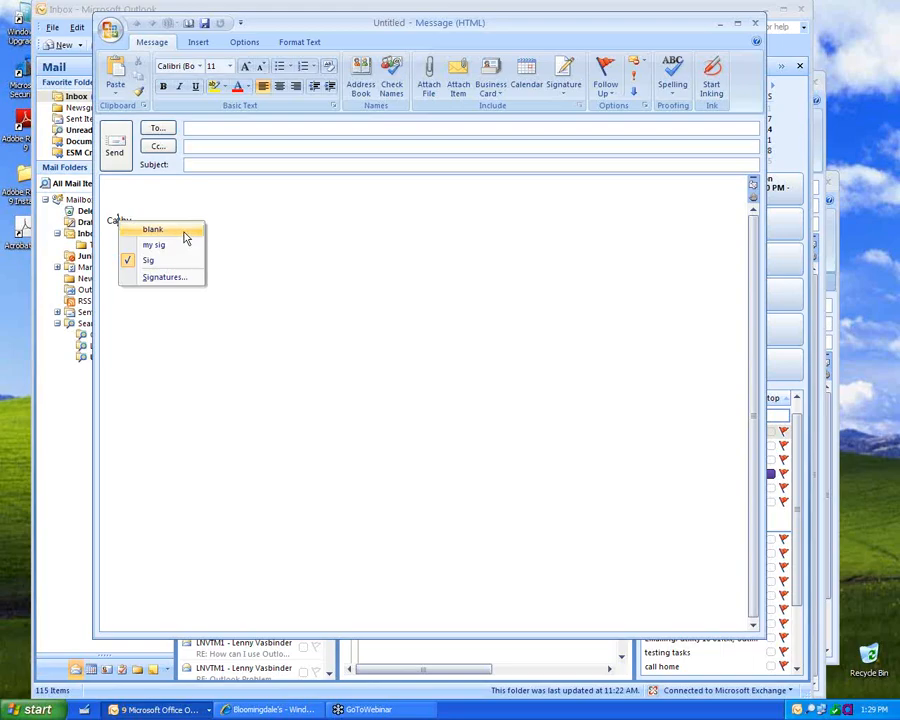
{"action": "left_click", "coordinate": [185, 230]}
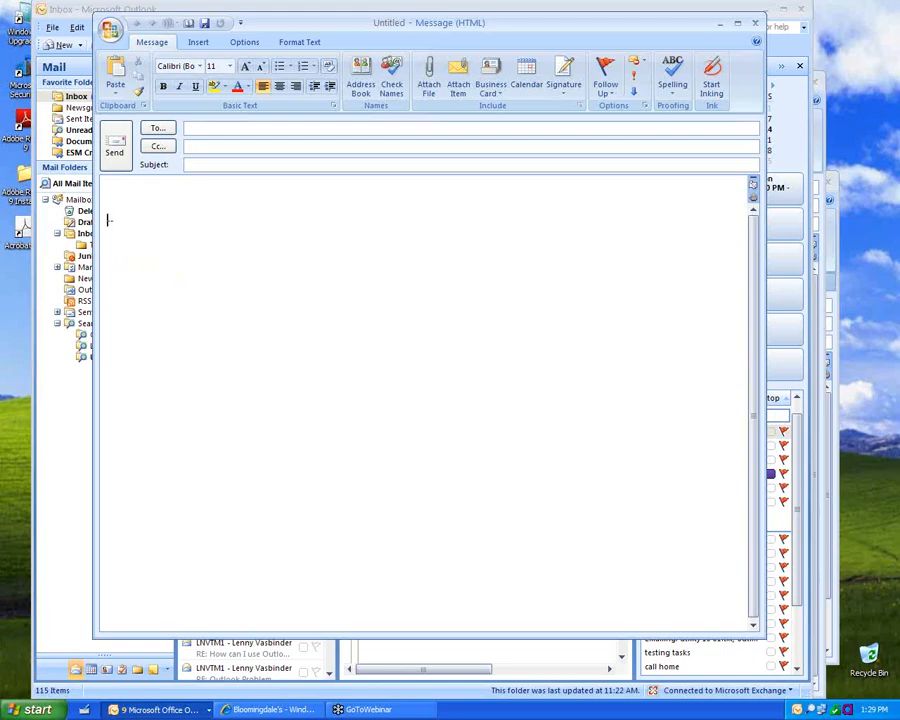
Step: Open and cancel the signature settings, type 'here heer' and delete the misspelled word
{"action": "right_click", "coordinate": [109, 220]}
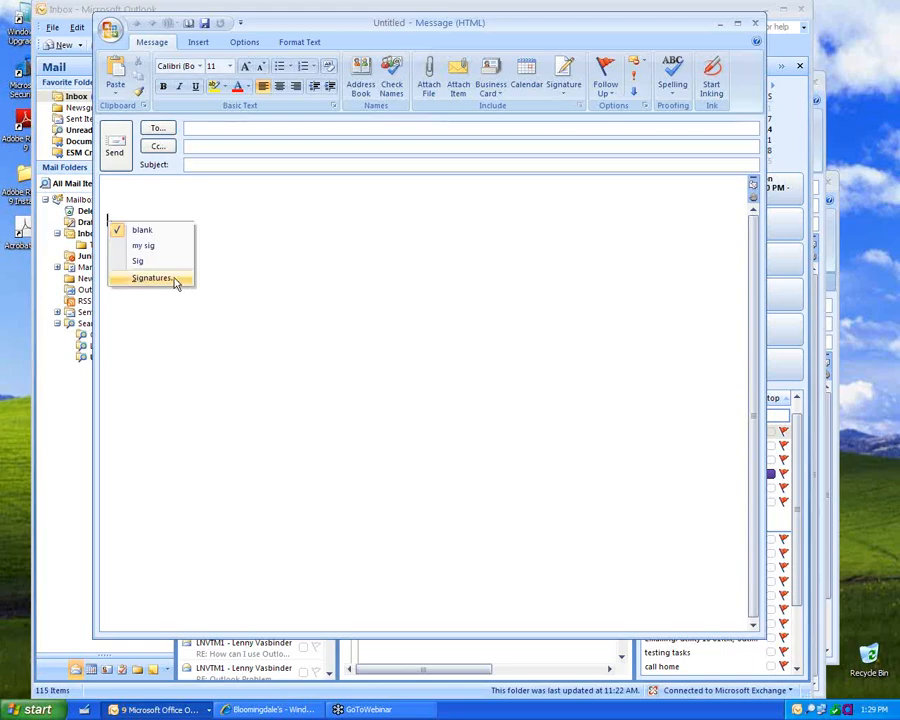
{"action": "left_click", "coordinate": [152, 278]}
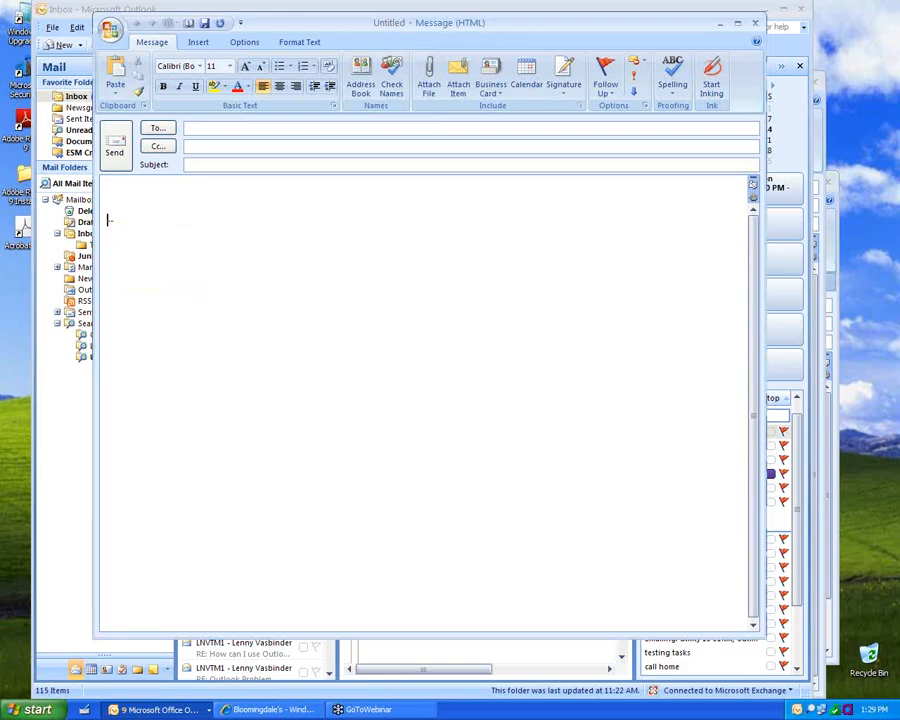
{"action": "left_click", "coordinate": [502, 459]}
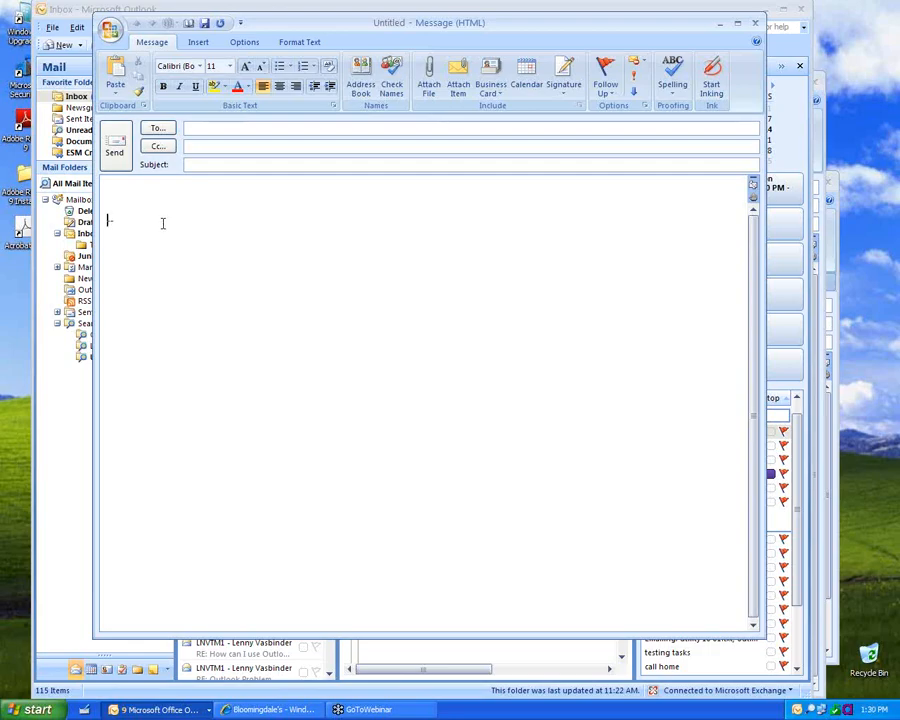
{"action": "type", "text": "here heer --"}
{"action": "right_click", "coordinate": [130, 220]}
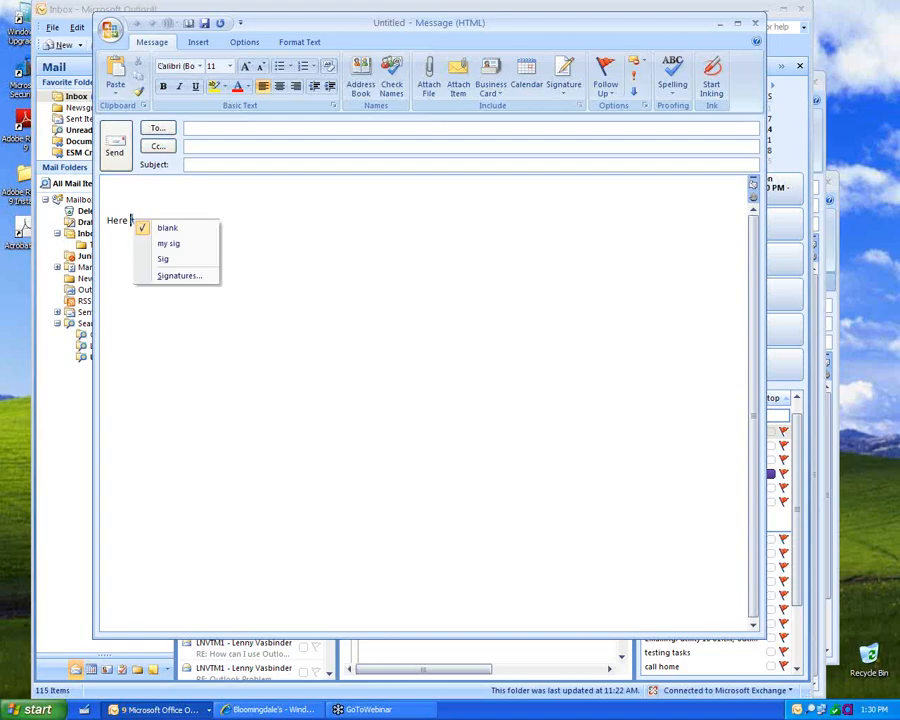
{"action": "left_click", "coordinate": [125, 221]}
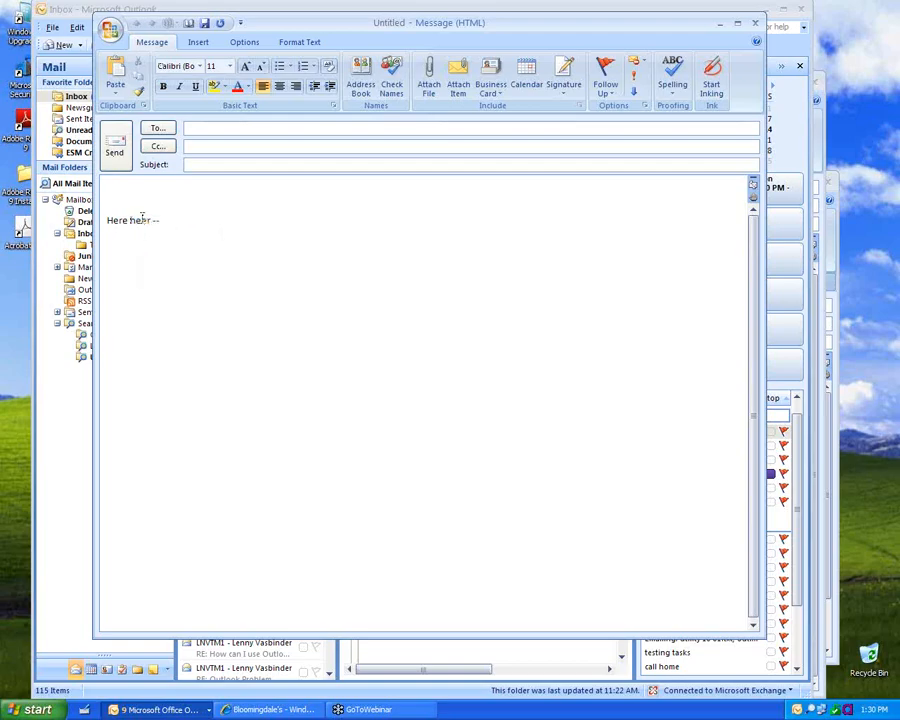
{"action": "right_click", "coordinate": [143, 217]}
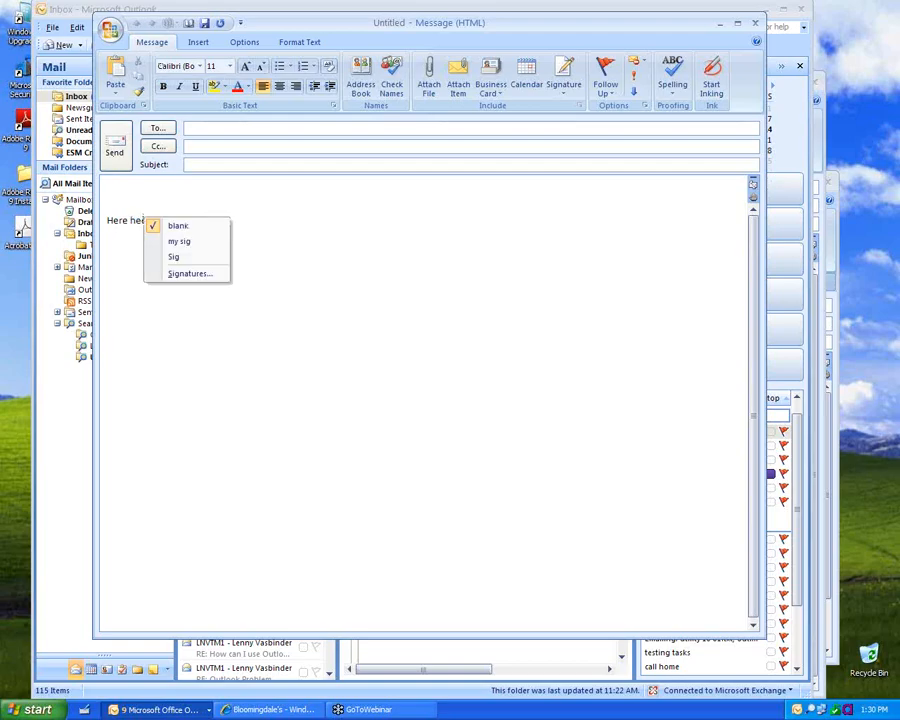
{"action": "left_click", "coordinate": [139, 225]}
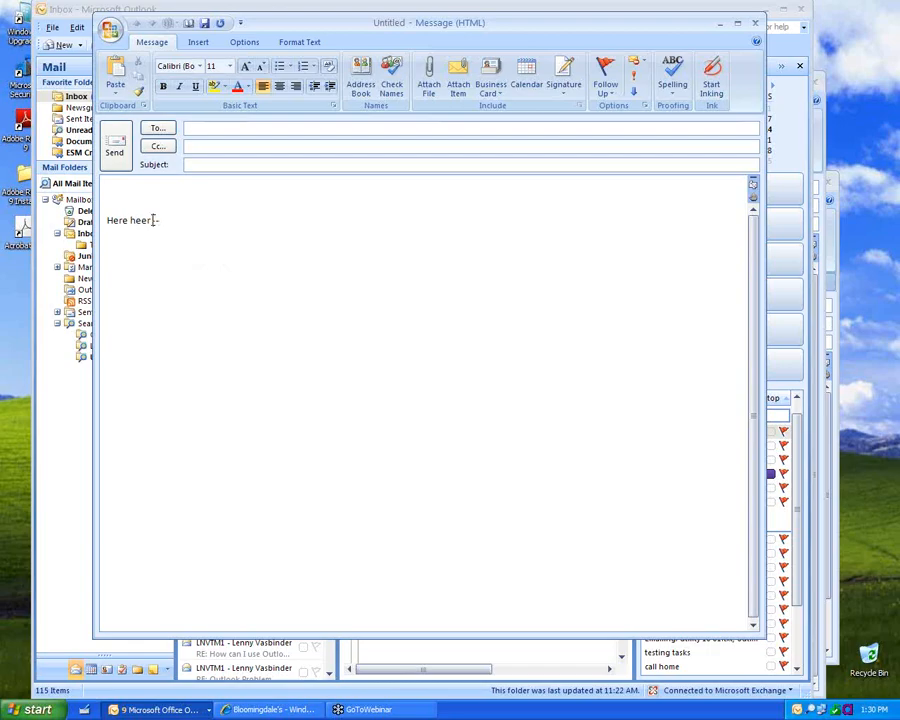
{"action": "key", "text": "BackSpace"}
{"action": "key", "text": "BackSpace"}
{"action": "key", "text": "BackSpace"}
{"action": "key", "text": "BackSpace"}
{"action": "key", "text": "BackSpace"}
Step: Discard the draft without saving and widen the reading pane
{"action": "left_click", "coordinate": [759, 24]}
{"action": "left_click", "coordinate": [452, 397]}
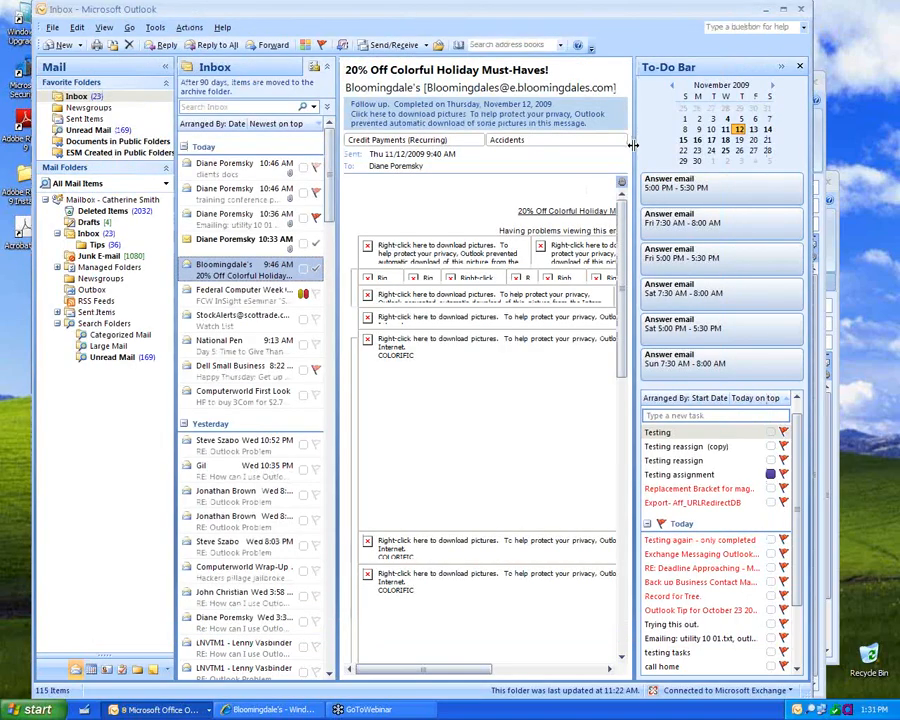
{"action": "left_click_drag", "start_coordinate": [633, 145], "coordinate": [717, 145]}
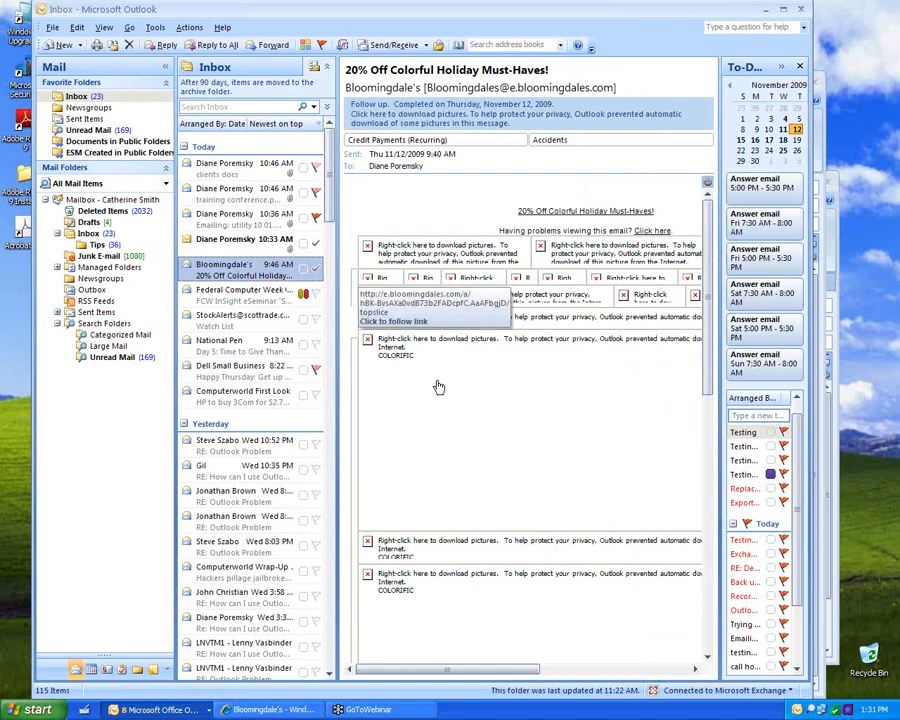
Step: Download the Bloomingdale's message pictures, then open the National Pen message
{"action": "right_click", "coordinate": [458, 546]}
{"action": "left_click", "coordinate": [528, 576]}
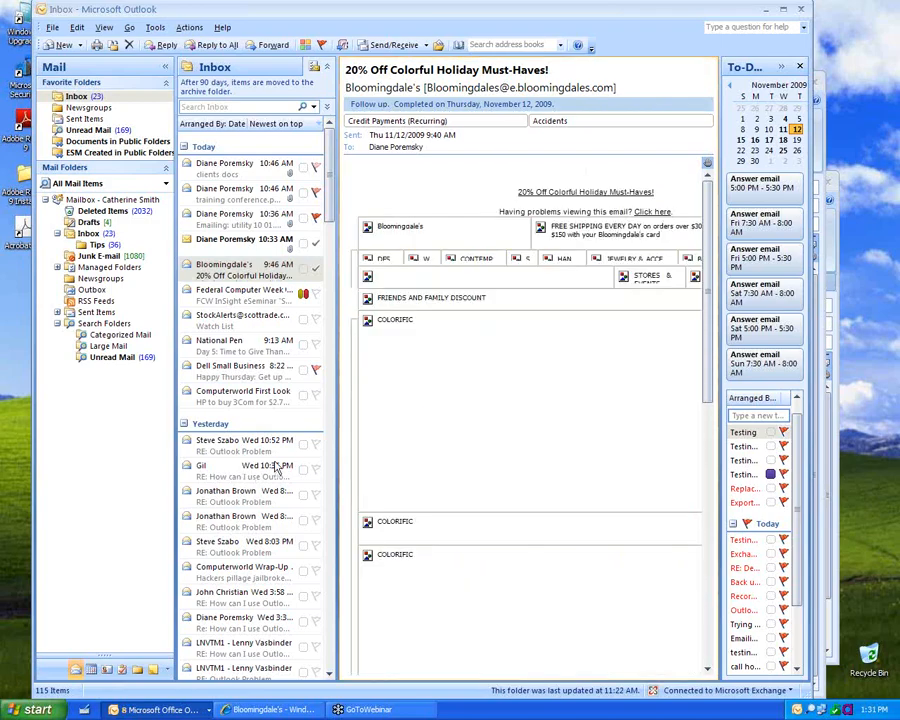
{"action": "left_click", "coordinate": [386, 108]}
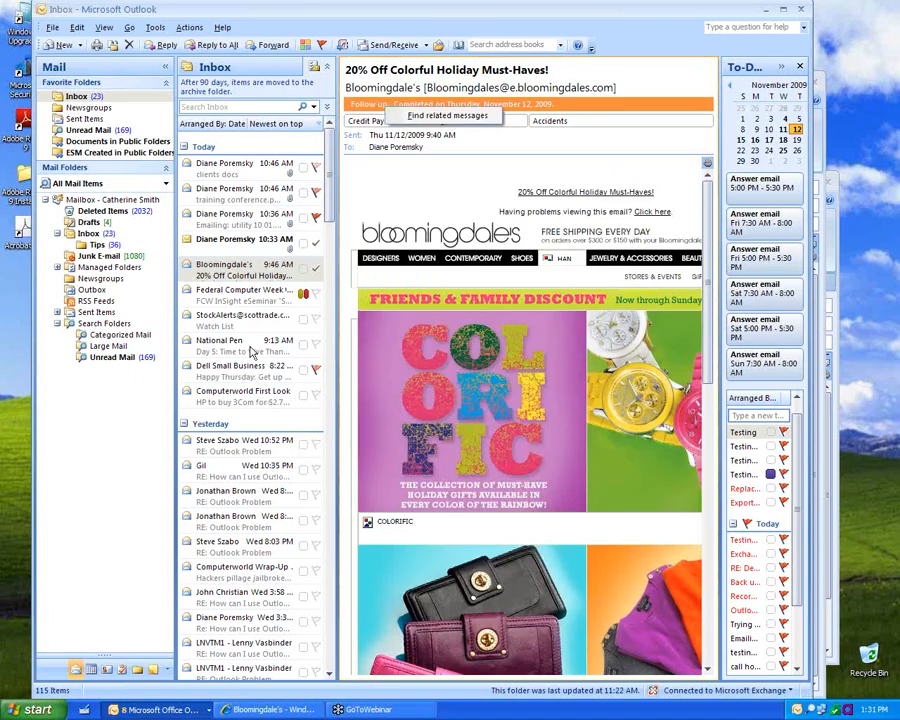
{"action": "left_click", "coordinate": [243, 357]}
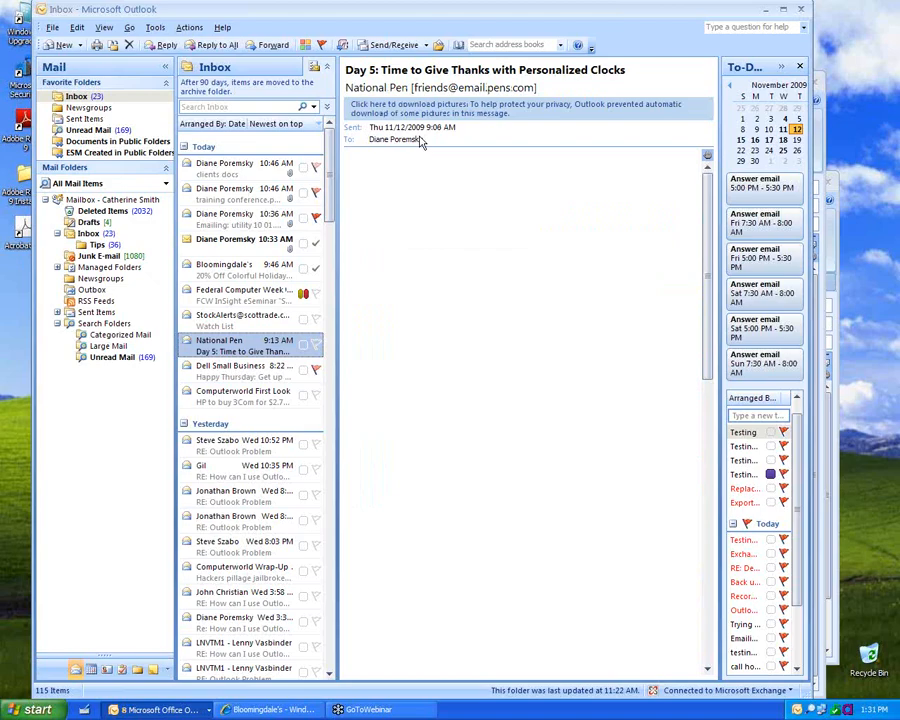
{"action": "left_click", "coordinate": [428, 110]}
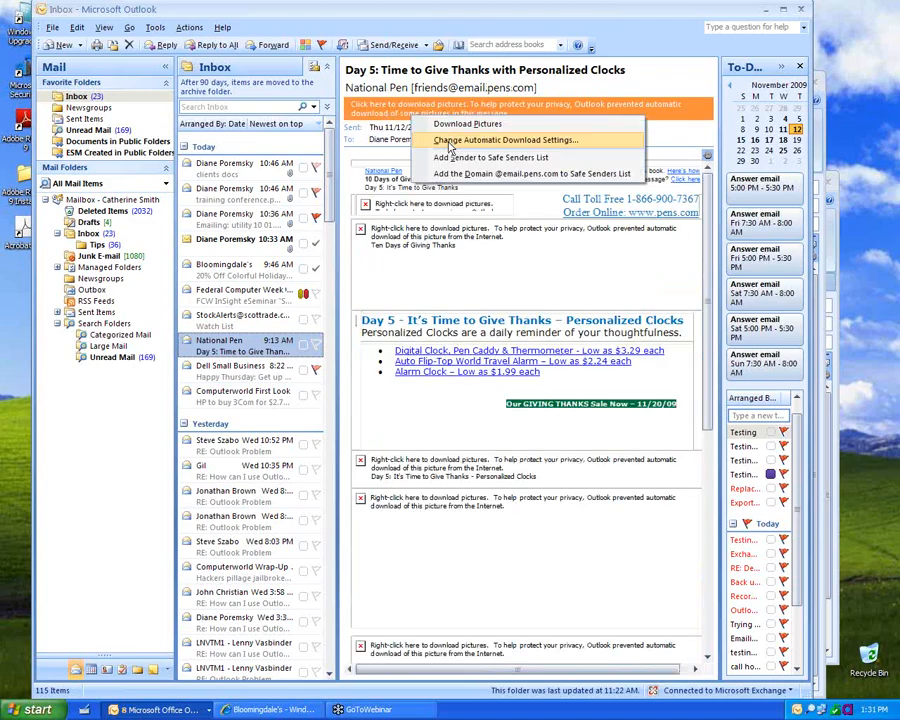
{"action": "left_click", "coordinate": [449, 143]}
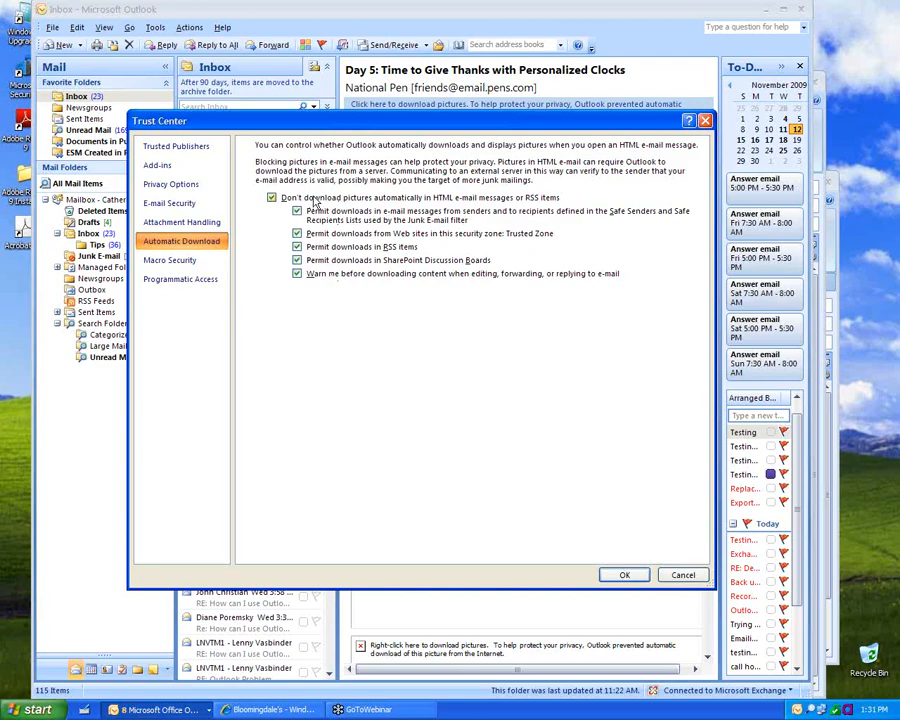
{"action": "left_click", "coordinate": [678, 576]}
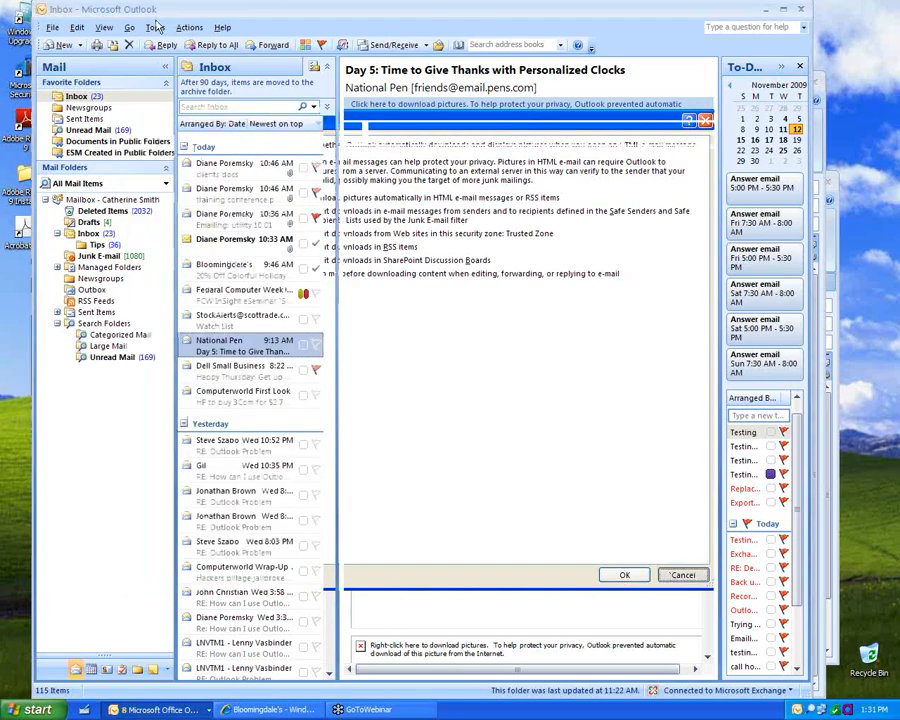
{"action": "left_click", "coordinate": [154, 29]}
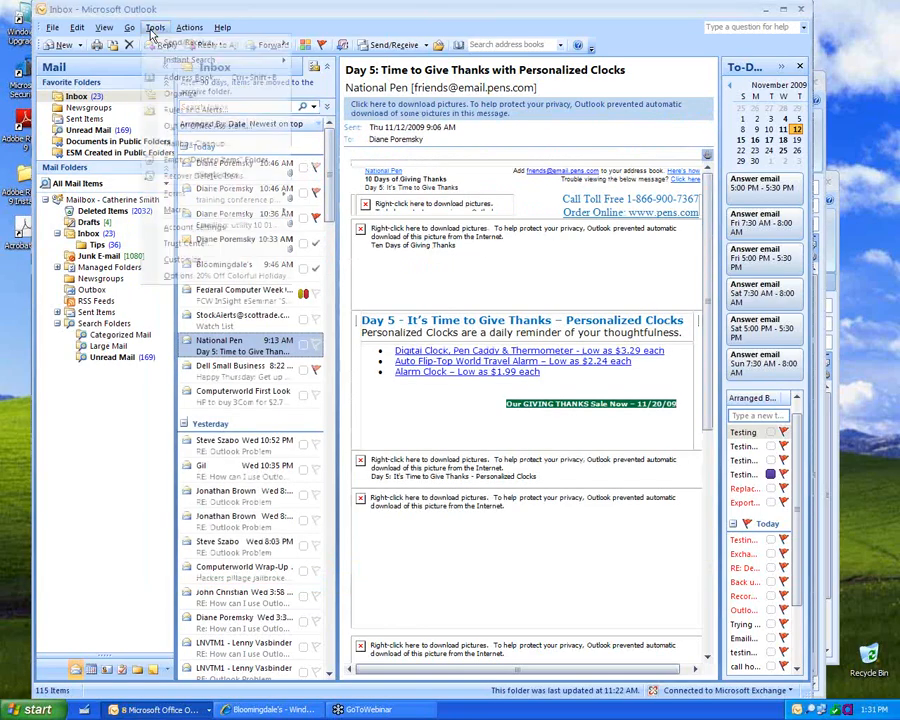
{"action": "left_click", "coordinate": [189, 245]}
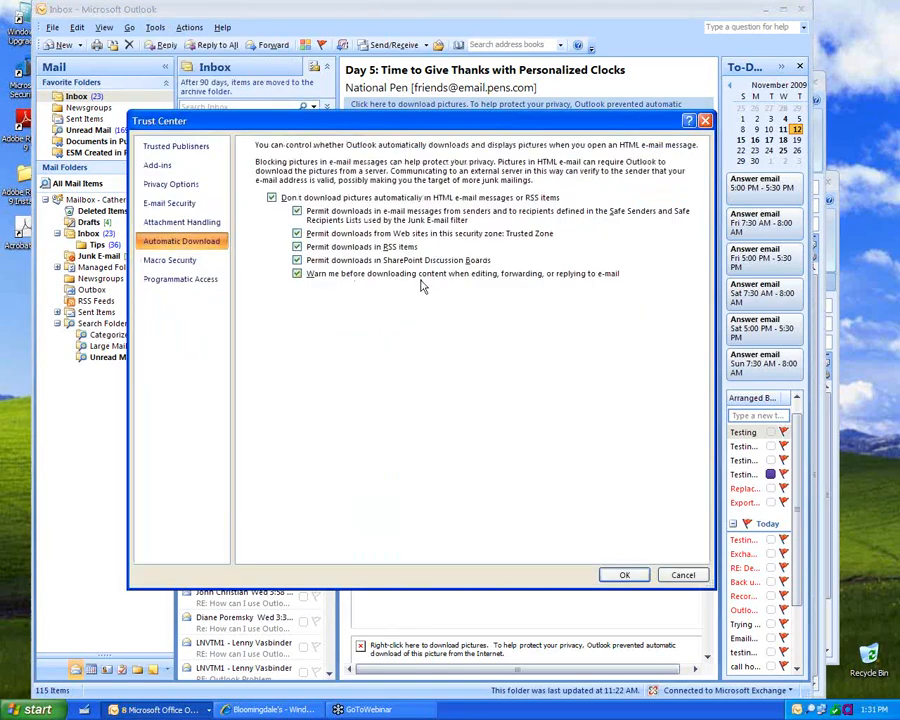
{"action": "left_click", "coordinate": [643, 576]}
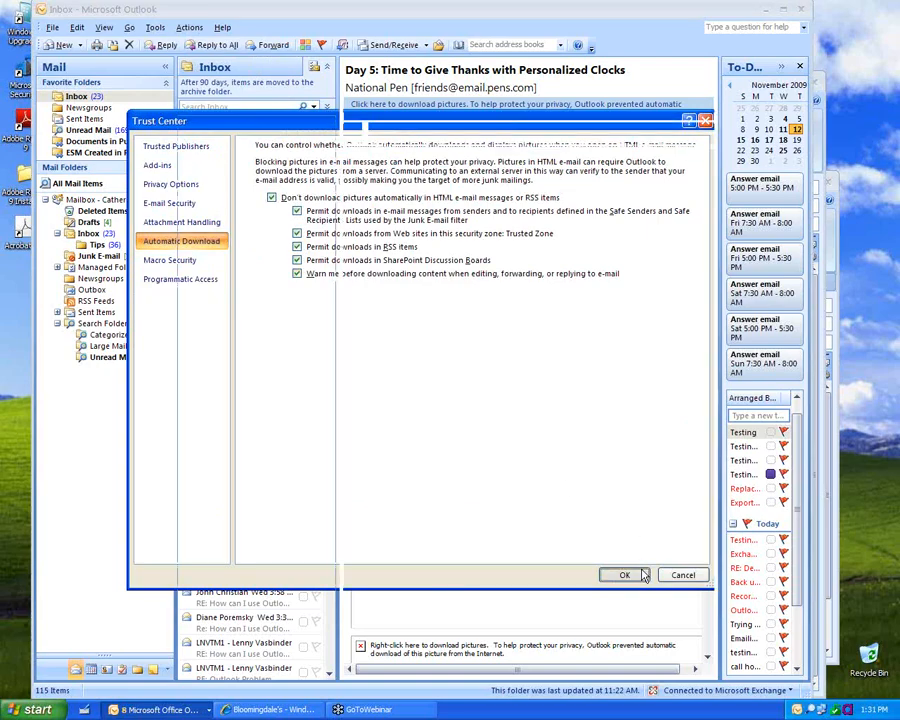
{"action": "left_click", "coordinate": [440, 113]}
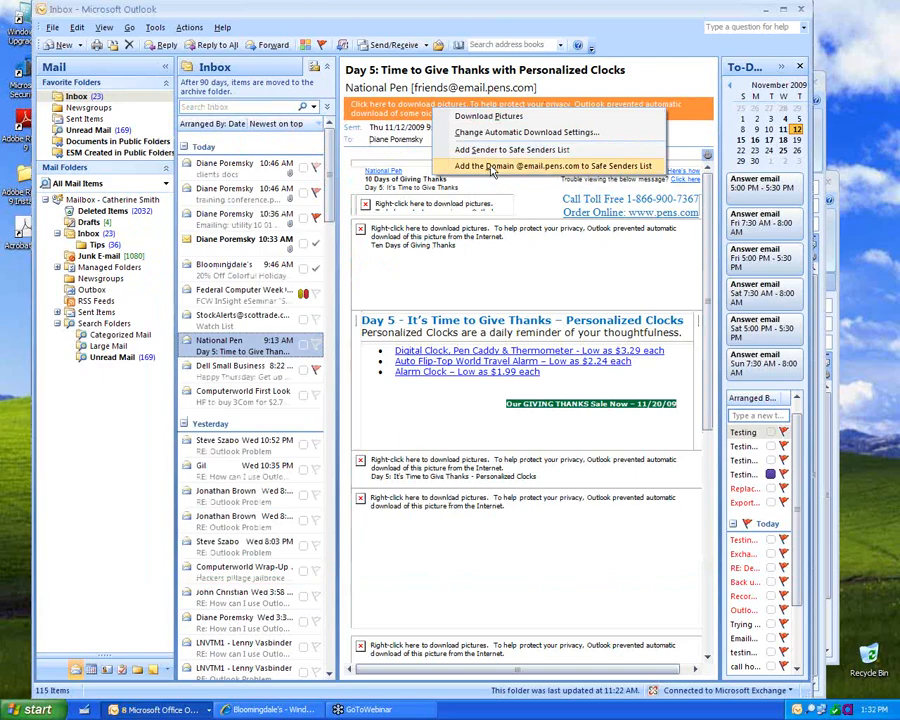
{"action": "left_click", "coordinate": [450, 241]}
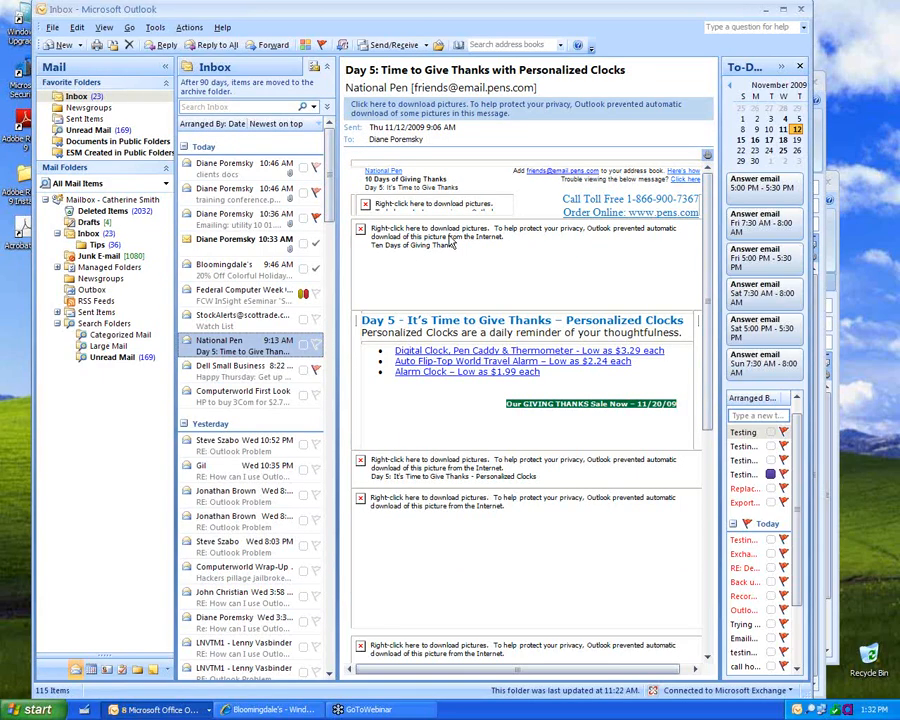
{"action": "right_click", "coordinate": [450, 241]}
{"action": "left_click", "coordinate": [375, 283]}
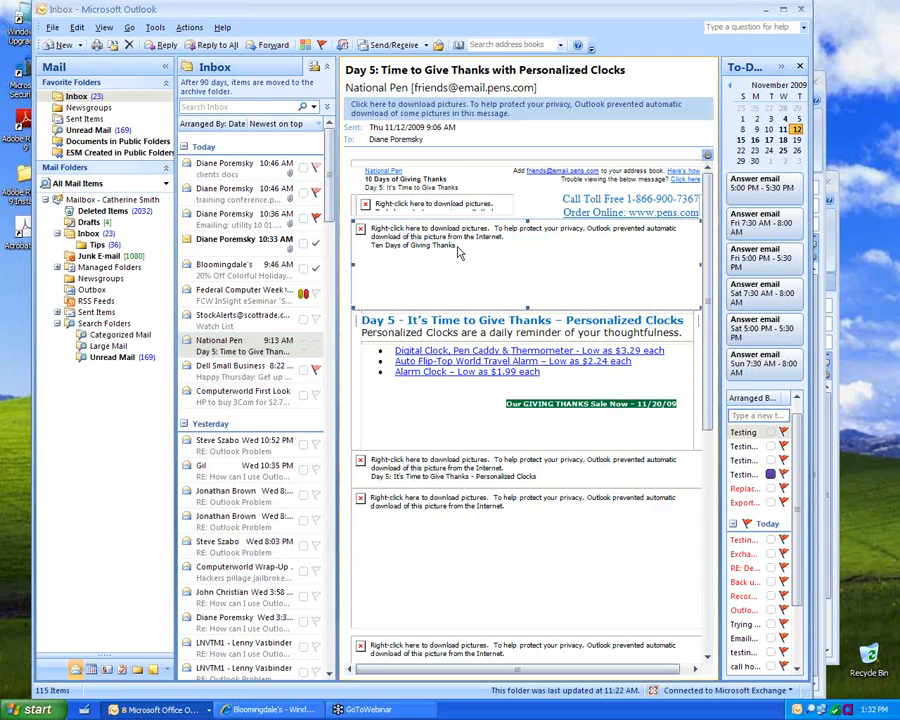
Step: In Trust Center, browse the installed add-ins, keeping COM Add-ins selected
{"action": "left_click", "coordinate": [156, 28]}
{"action": "left_click", "coordinate": [211, 251]}
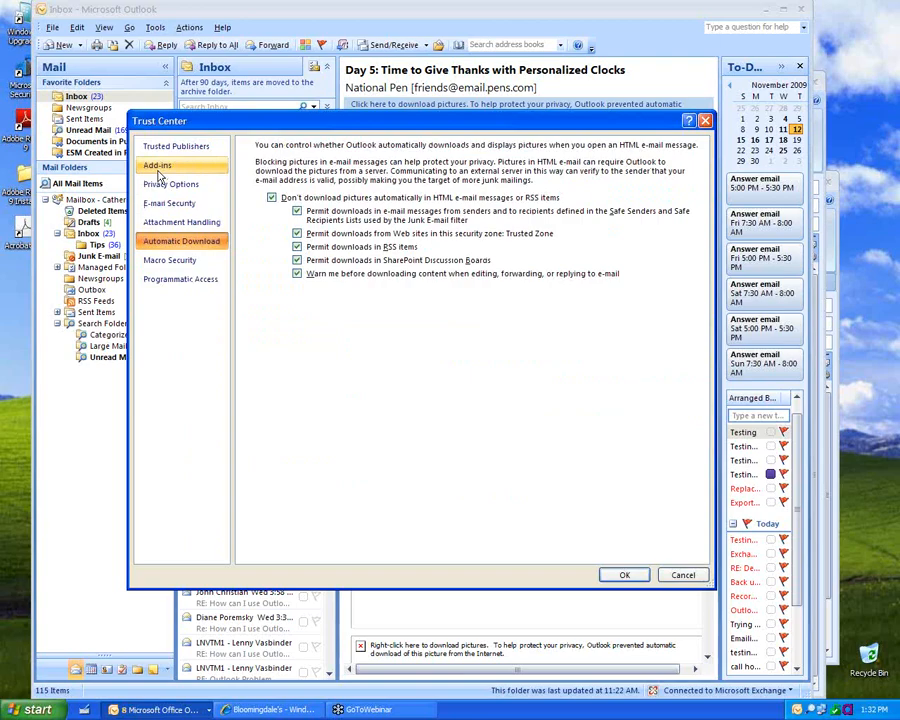
{"action": "left_click", "coordinate": [157, 167]}
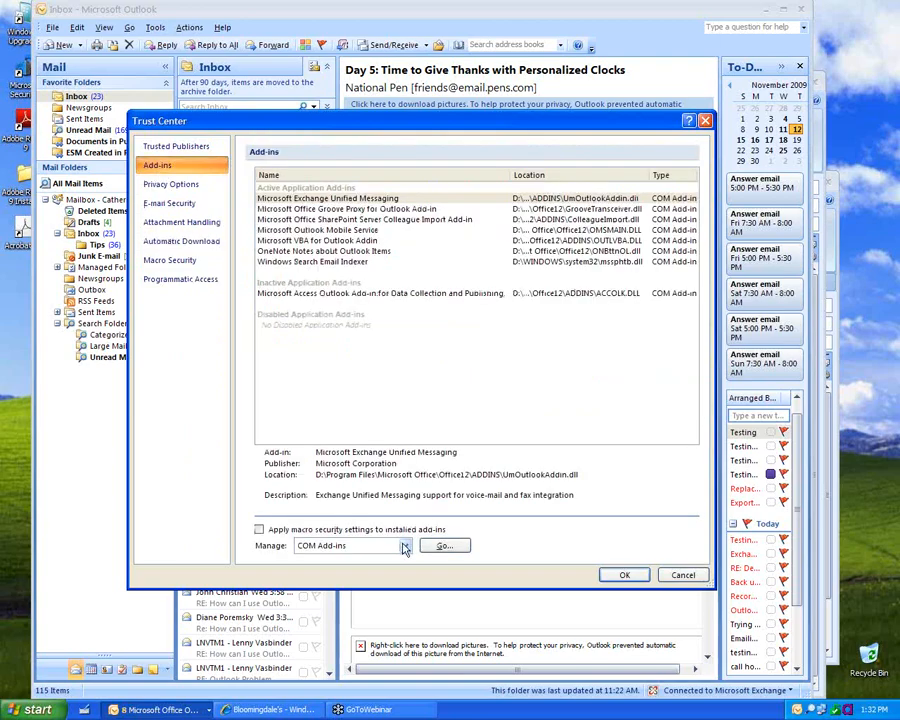
{"action": "left_click", "coordinate": [405, 547]}
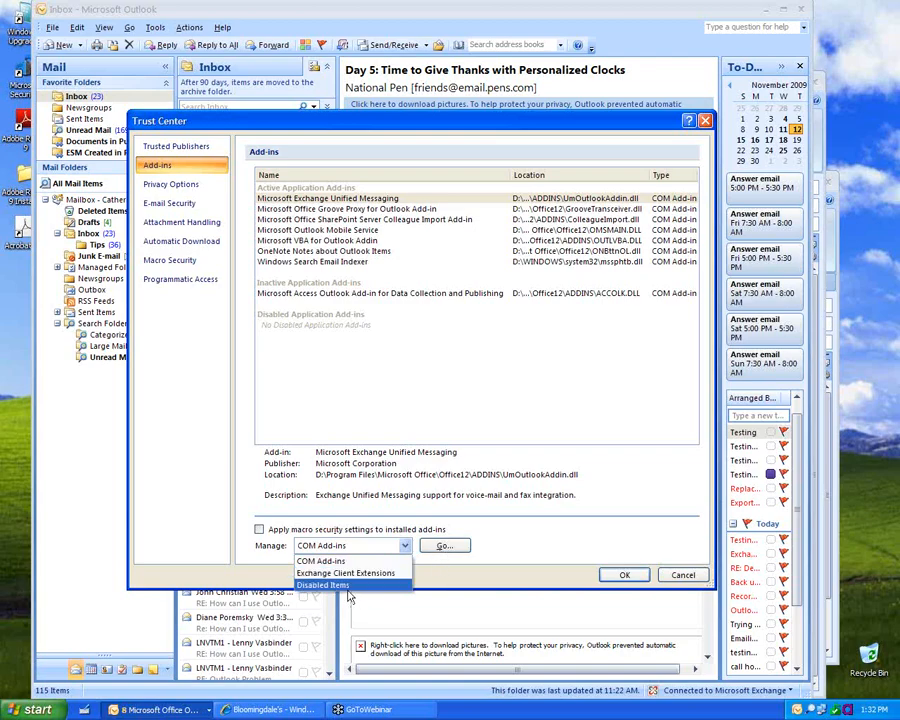
{"action": "left_click", "coordinate": [538, 577]}
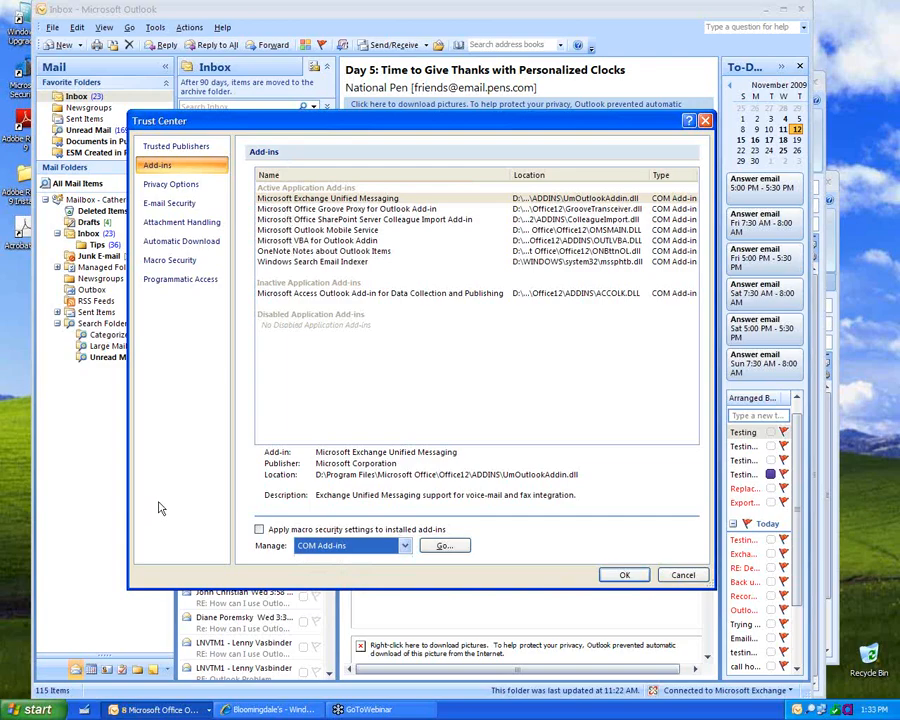
Step: Turn on 'Read all standard mail in plain text' under E-mail Security
{"action": "left_click", "coordinate": [157, 188]}
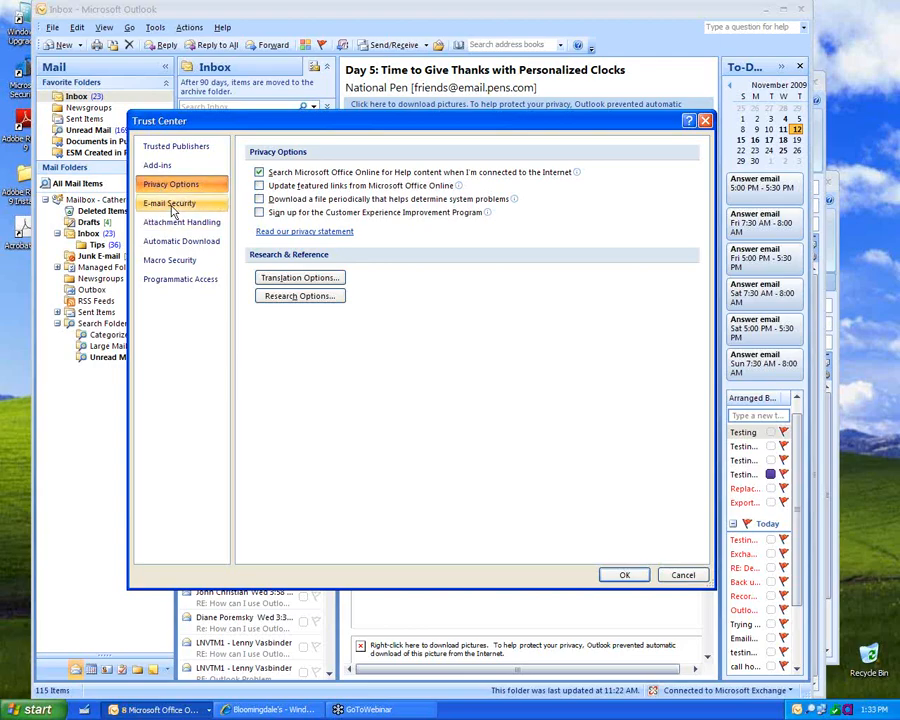
{"action": "left_click", "coordinate": [172, 205]}
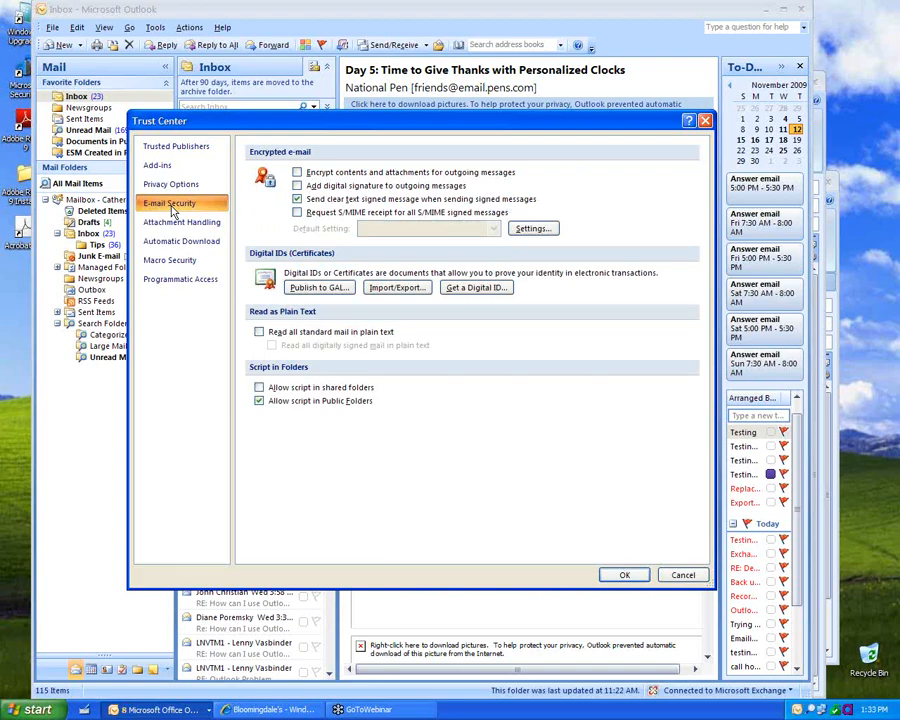
{"action": "left_click", "coordinate": [293, 336]}
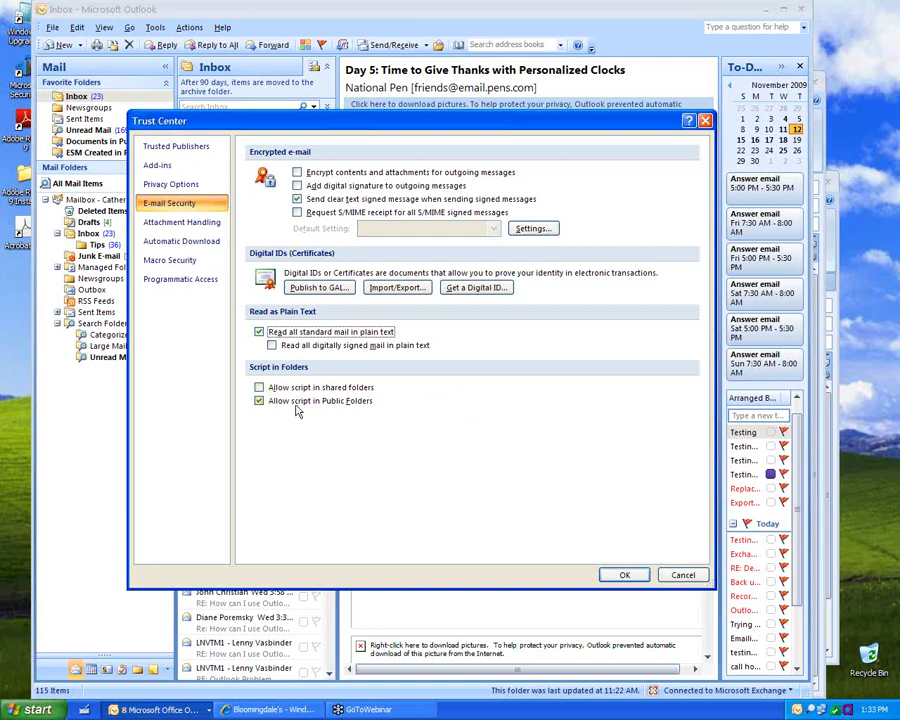
{"action": "left_click", "coordinate": [175, 229]}
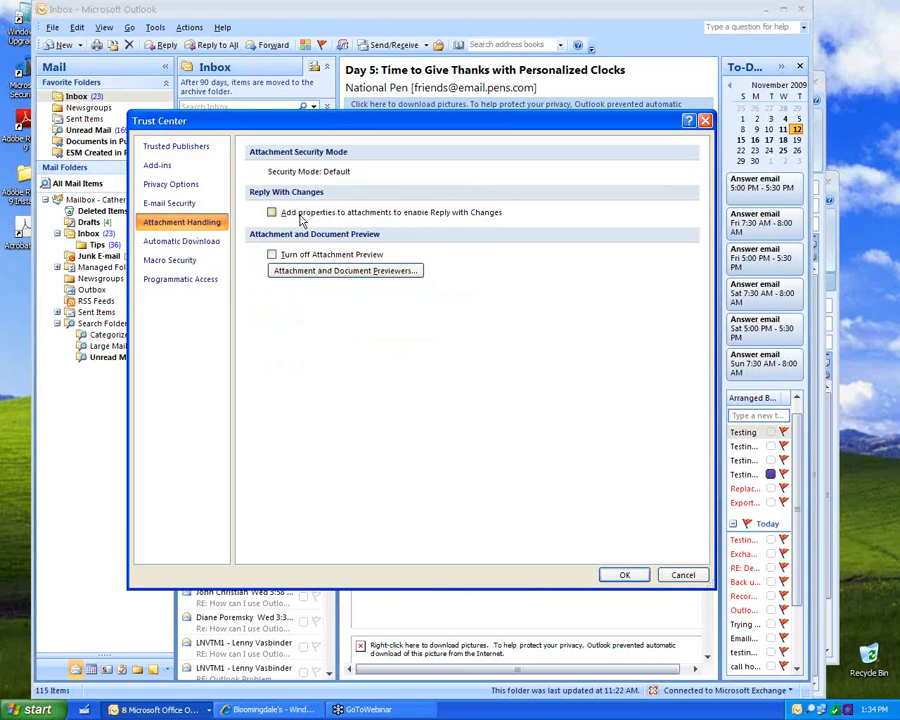
Step: Review the attachment preview handlers and automatic picture download settings without changes
{"action": "left_click", "coordinate": [297, 276]}
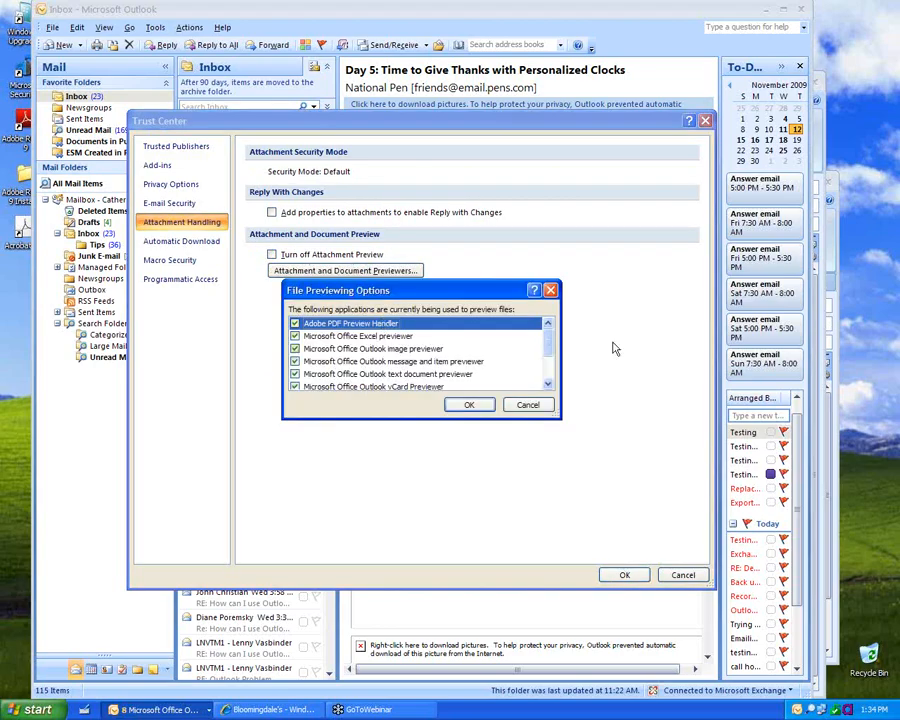
{"action": "scroll", "coordinate": [544, 381], "scroll_direction": "down", "scroll_amount": 2}
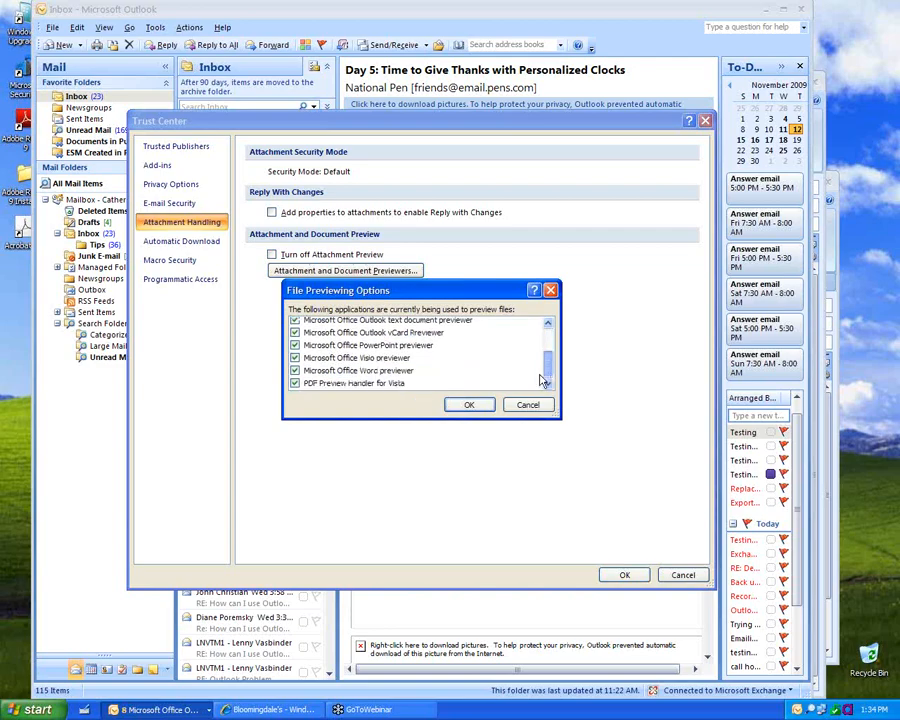
{"action": "scroll", "coordinate": [530, 350], "scroll_direction": "up", "scroll_amount": 3}
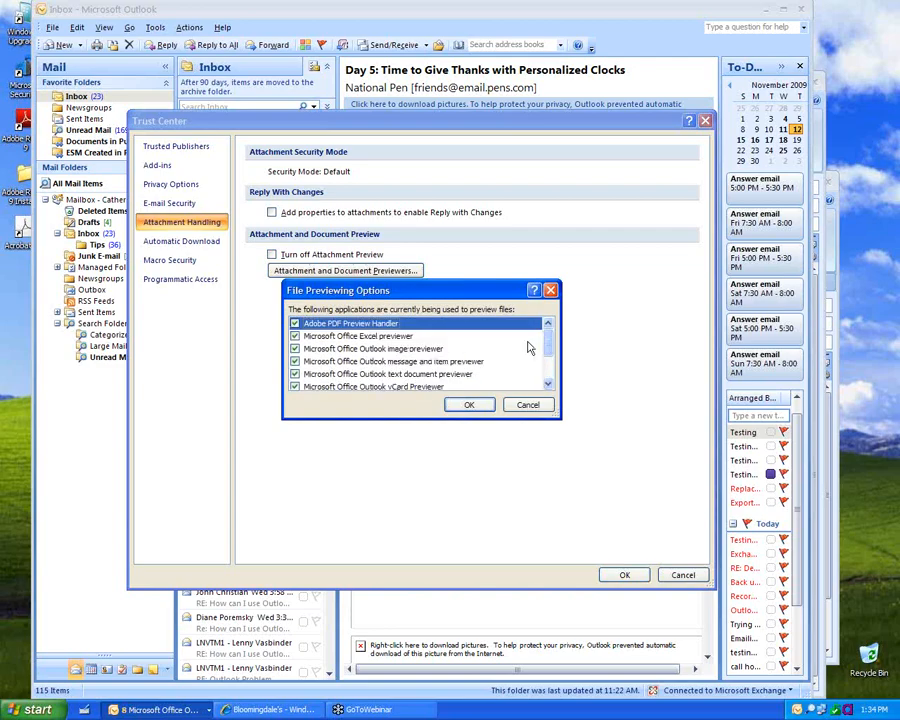
{"action": "left_click", "coordinate": [528, 404]}
{"action": "left_click", "coordinate": [182, 243]}
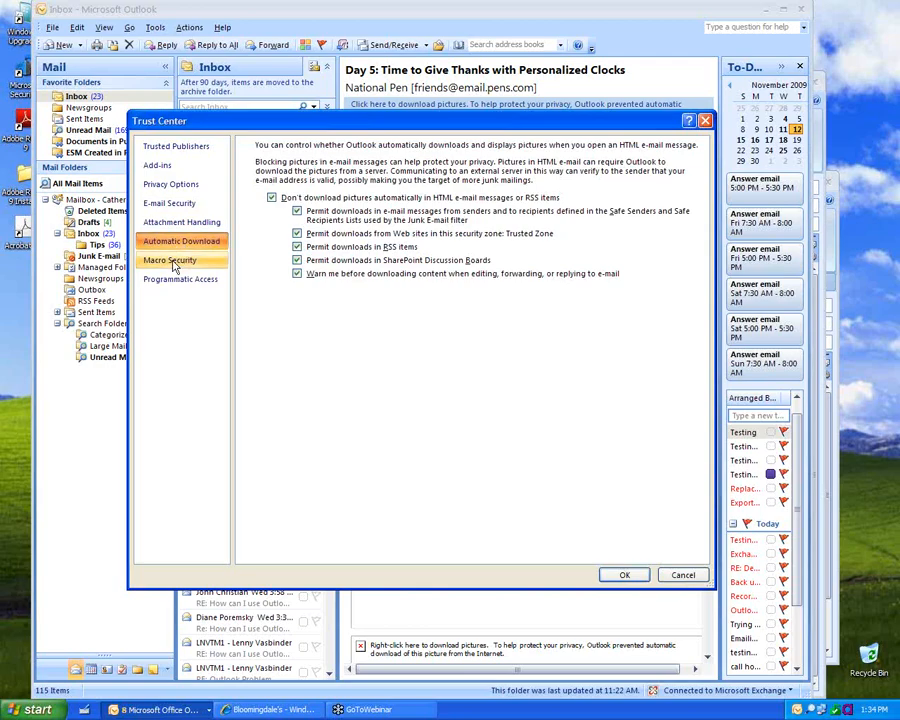
Step: Set macro security to 'Warnings for all macros'
{"action": "left_click", "coordinate": [172, 262]}
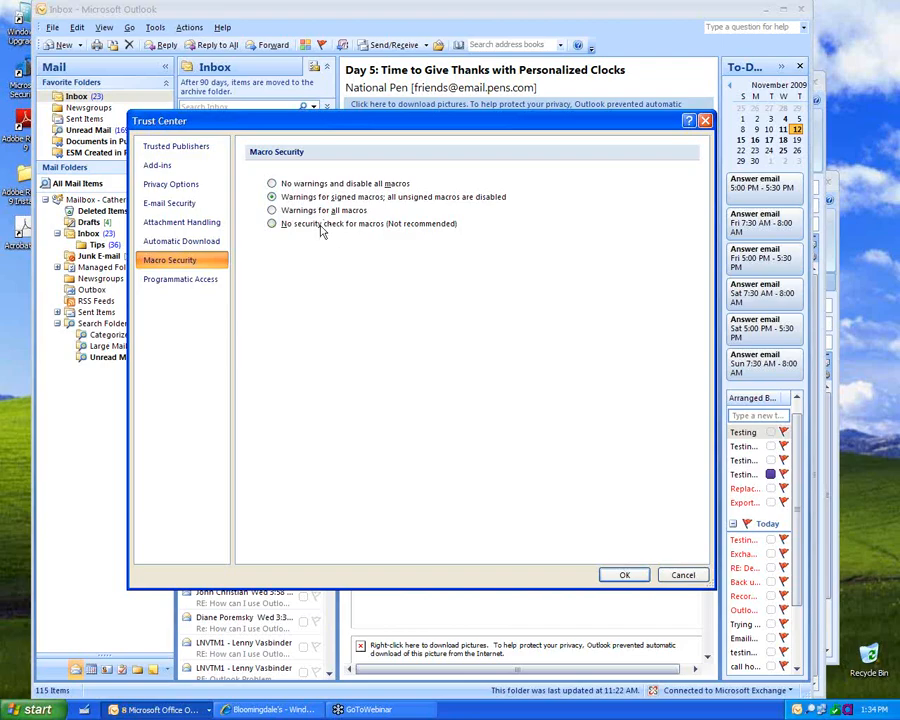
{"action": "left_click", "coordinate": [321, 226]}
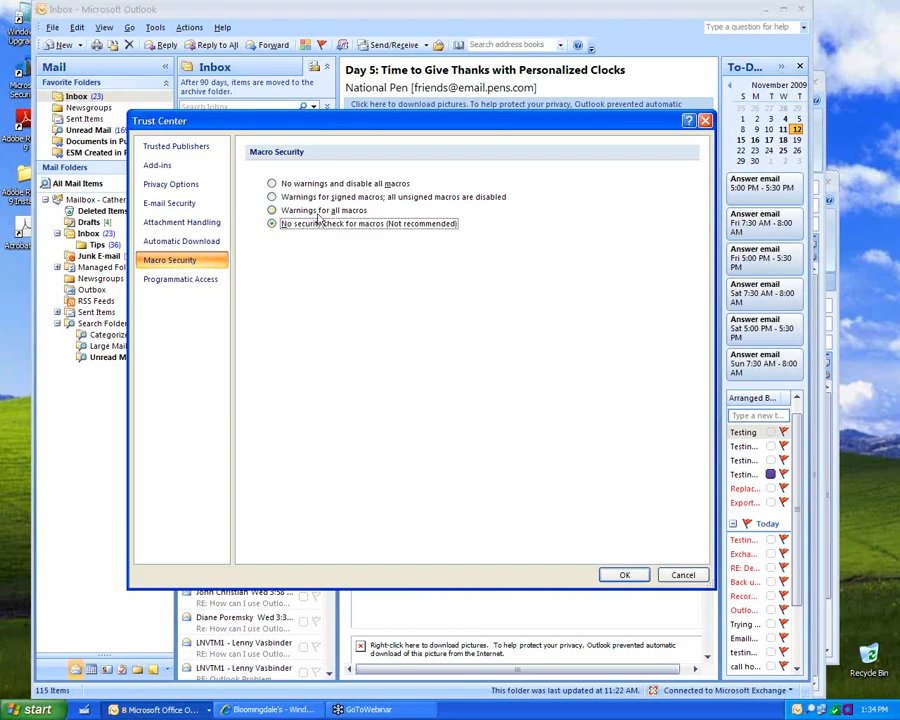
{"action": "left_click", "coordinate": [319, 213]}
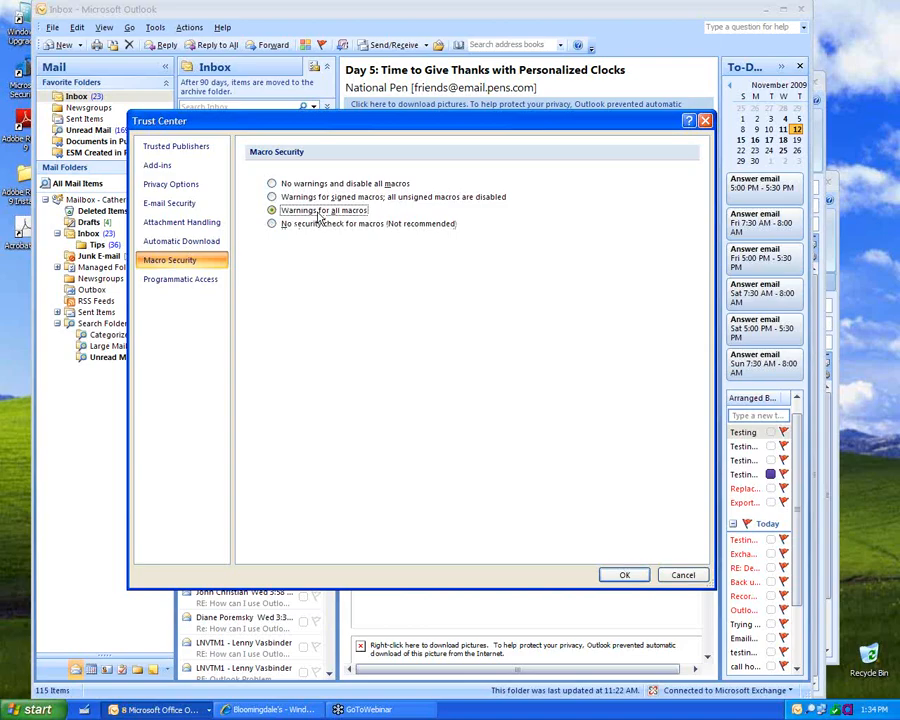
{"action": "left_click", "coordinate": [320, 198]}
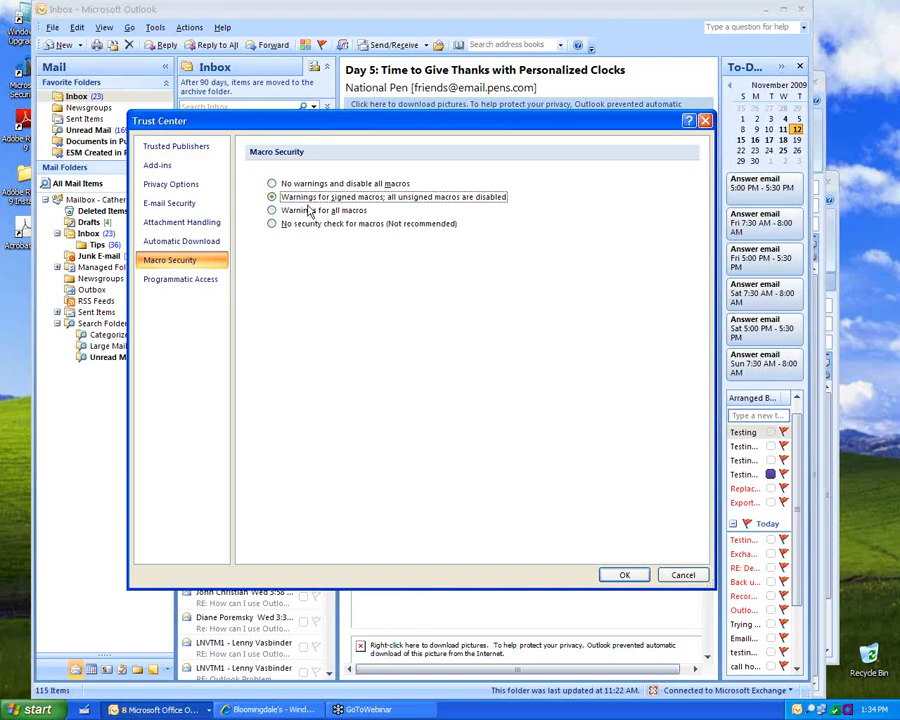
{"action": "left_click", "coordinate": [311, 213]}
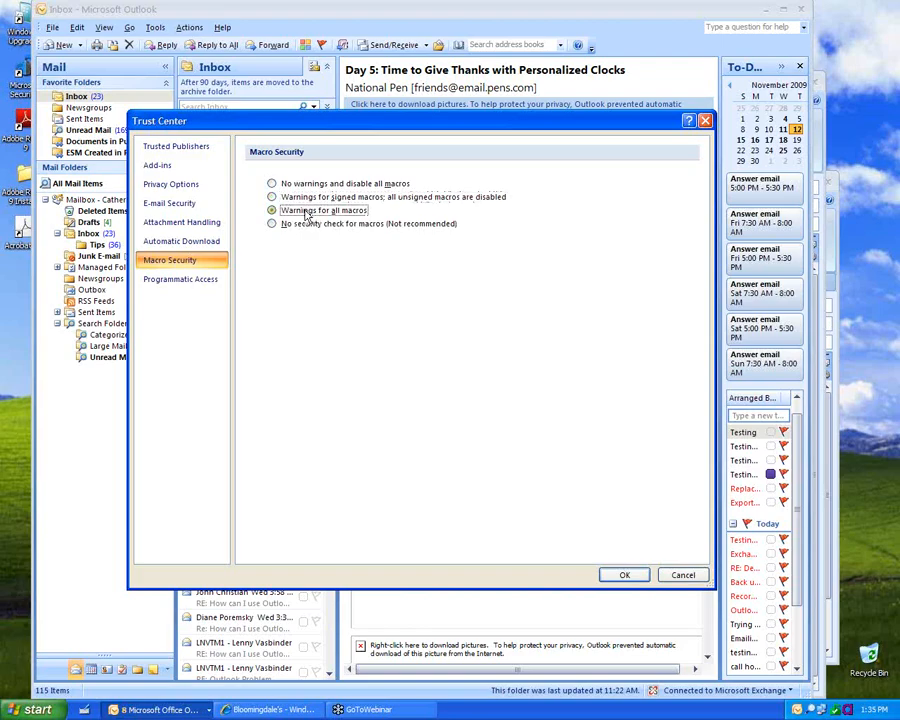
{"action": "left_click", "coordinate": [182, 283]}
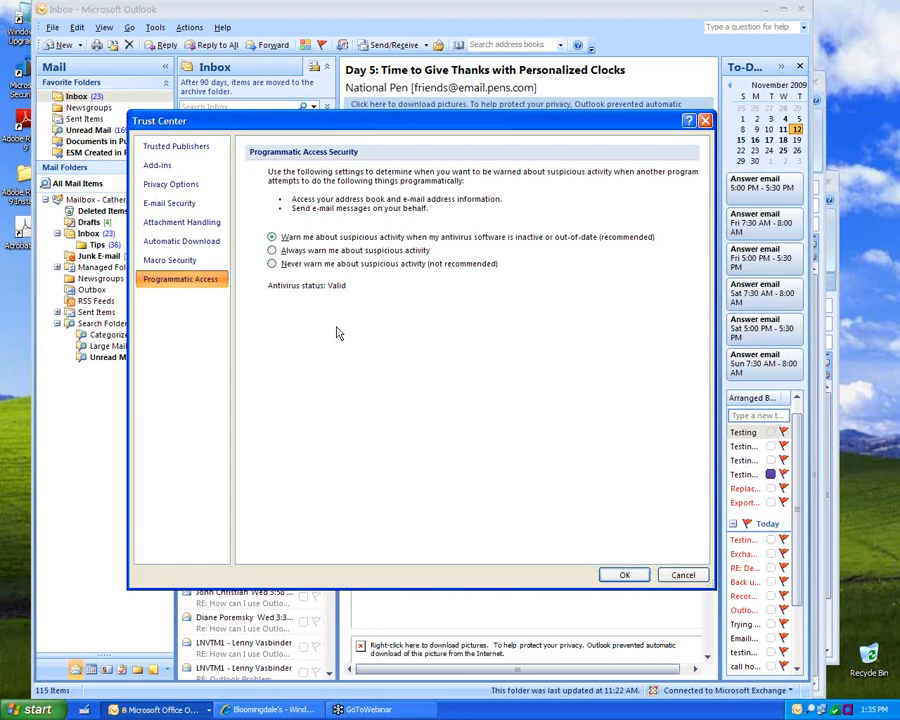
Step: Cancel Trust Center and open Define Send/Receive Groups
{"action": "left_click", "coordinate": [682, 574]}
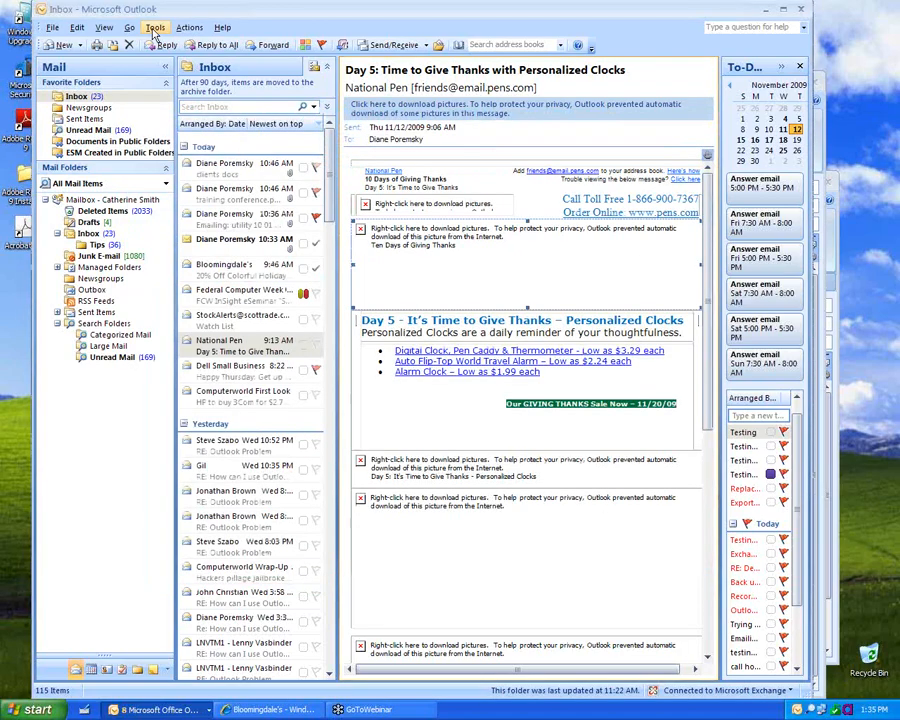
{"action": "left_click", "coordinate": [154, 28]}
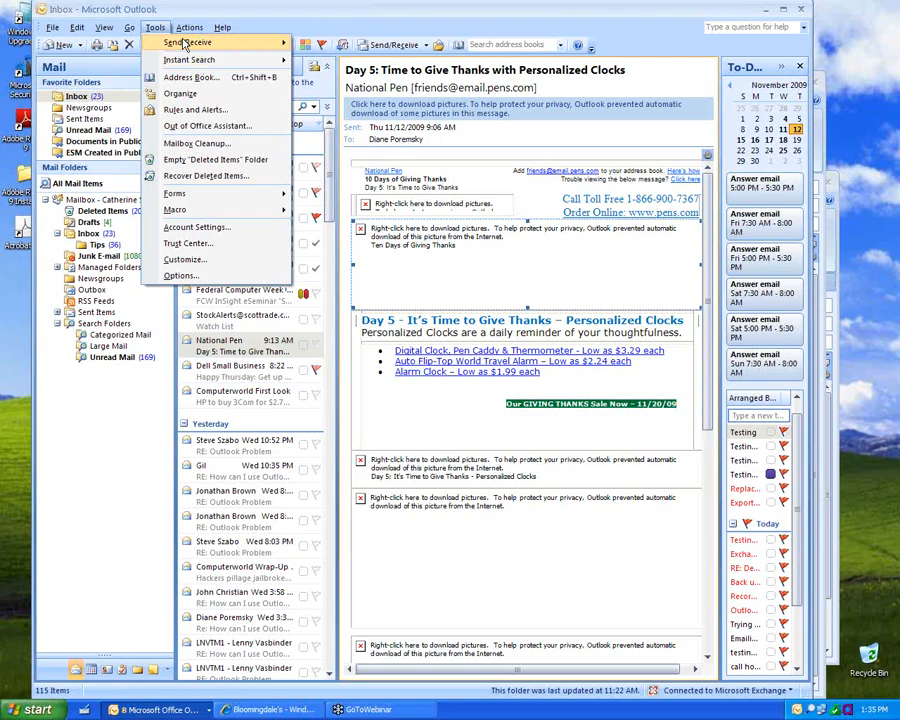
{"action": "mouse_move", "coordinate": [187, 42]}
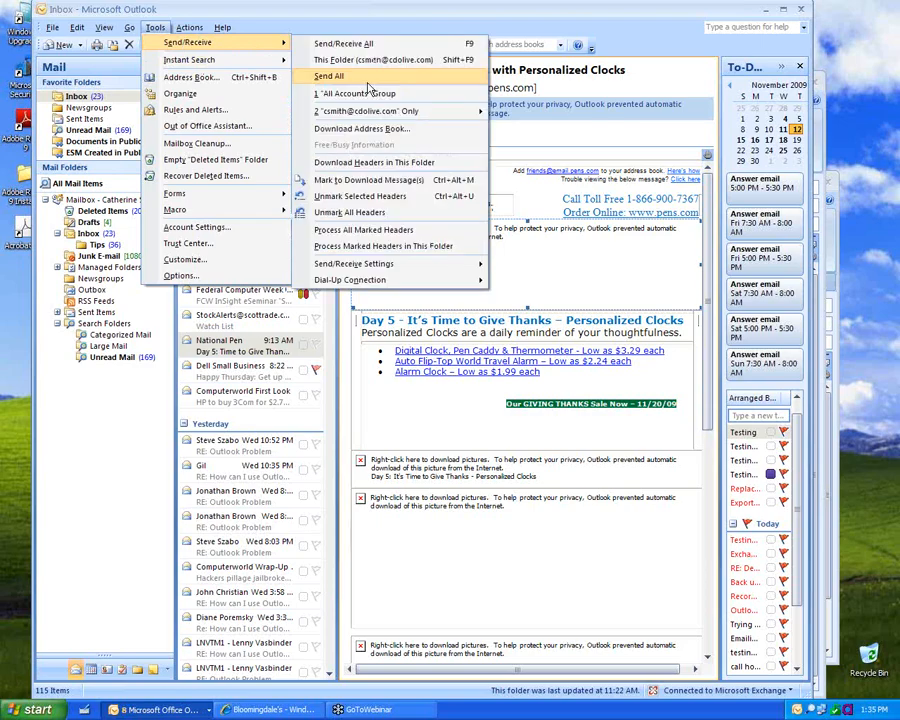
{"action": "mouse_move", "coordinate": [354, 263]}
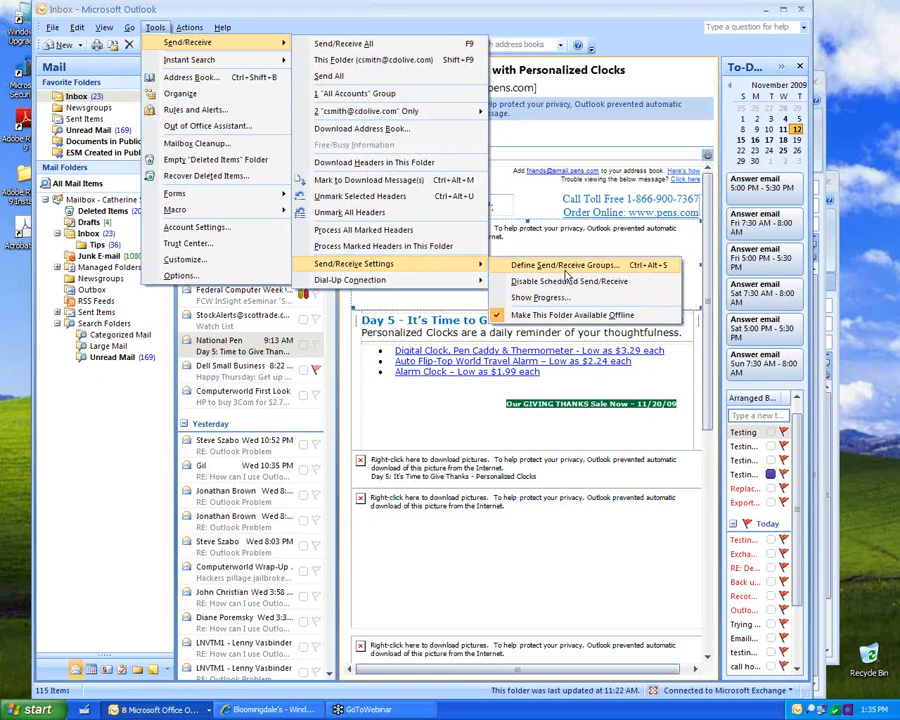
{"action": "left_click", "coordinate": [566, 270]}
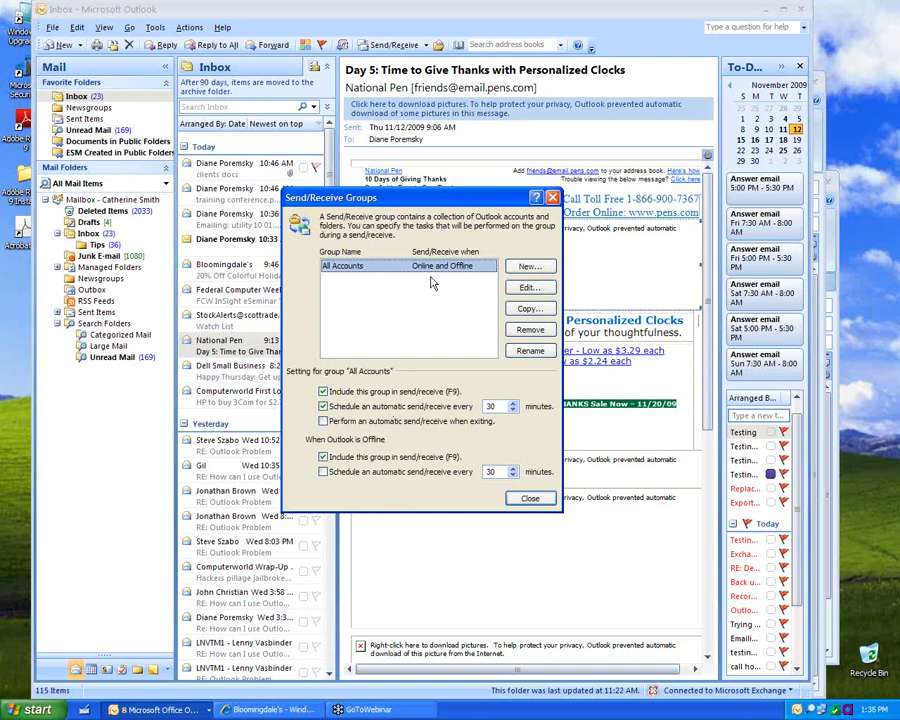
Step: Inspect the All Accounts group without changes, close it, then open Tools > Options
{"action": "left_click", "coordinate": [528, 287]}
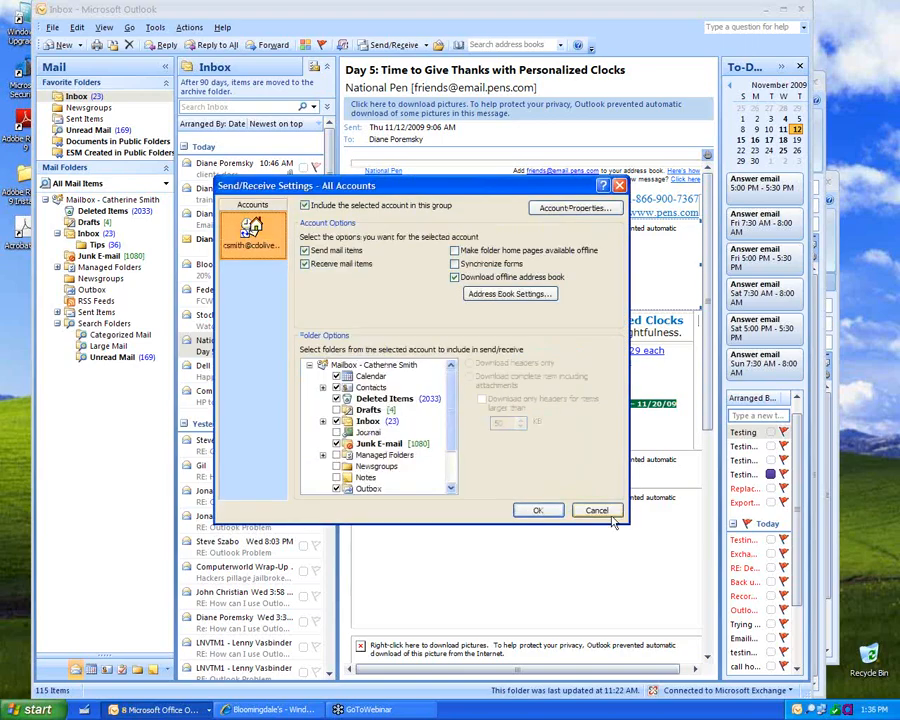
{"action": "left_click", "coordinate": [608, 511]}
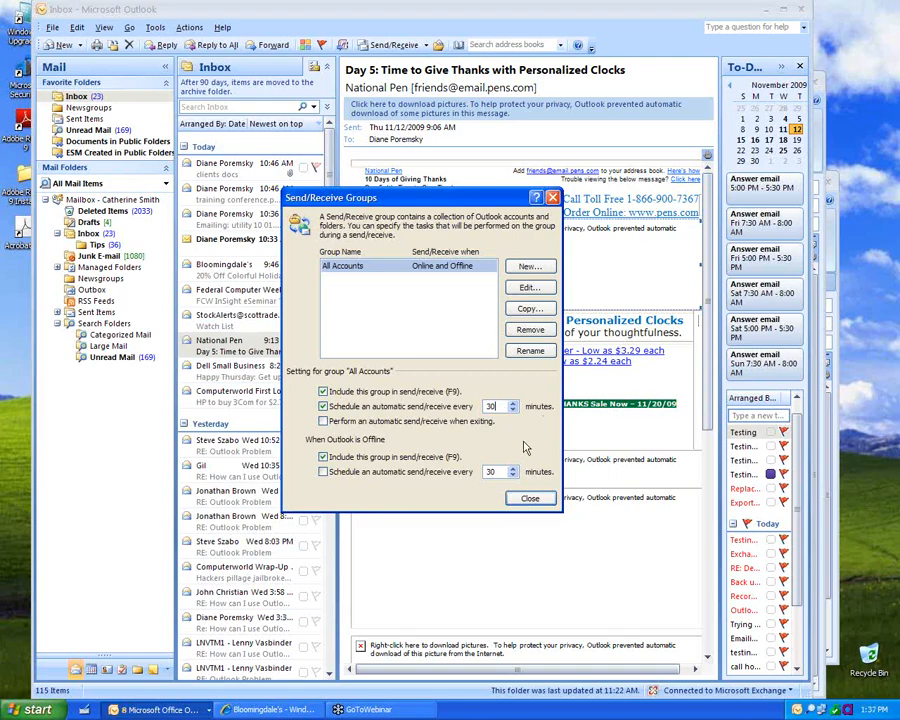
{"action": "left_click", "coordinate": [527, 497]}
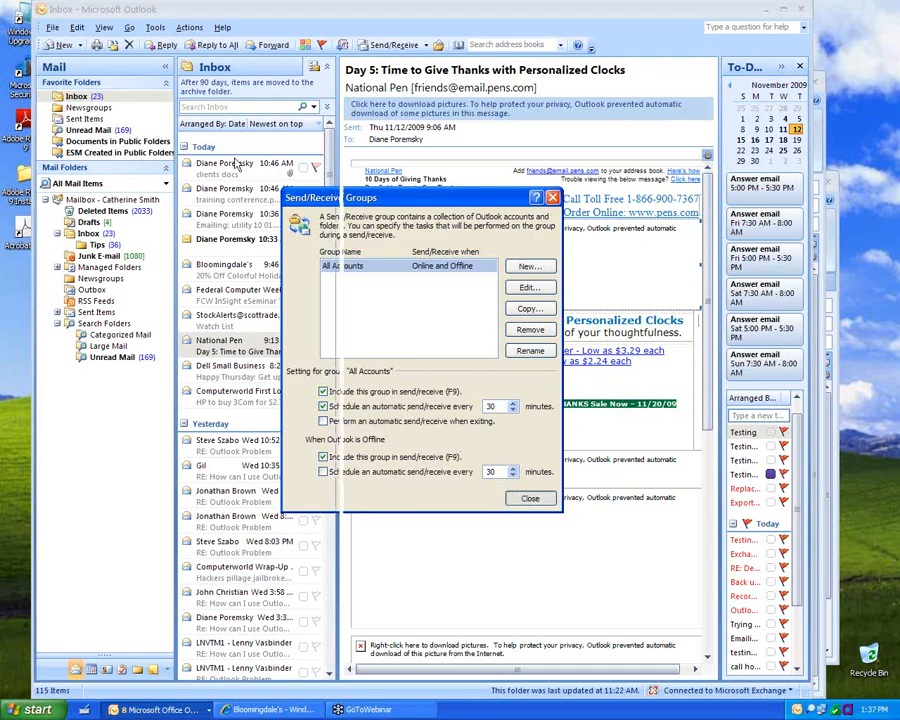
{"action": "left_click", "coordinate": [155, 28]}
{"action": "left_click", "coordinate": [185, 392]}
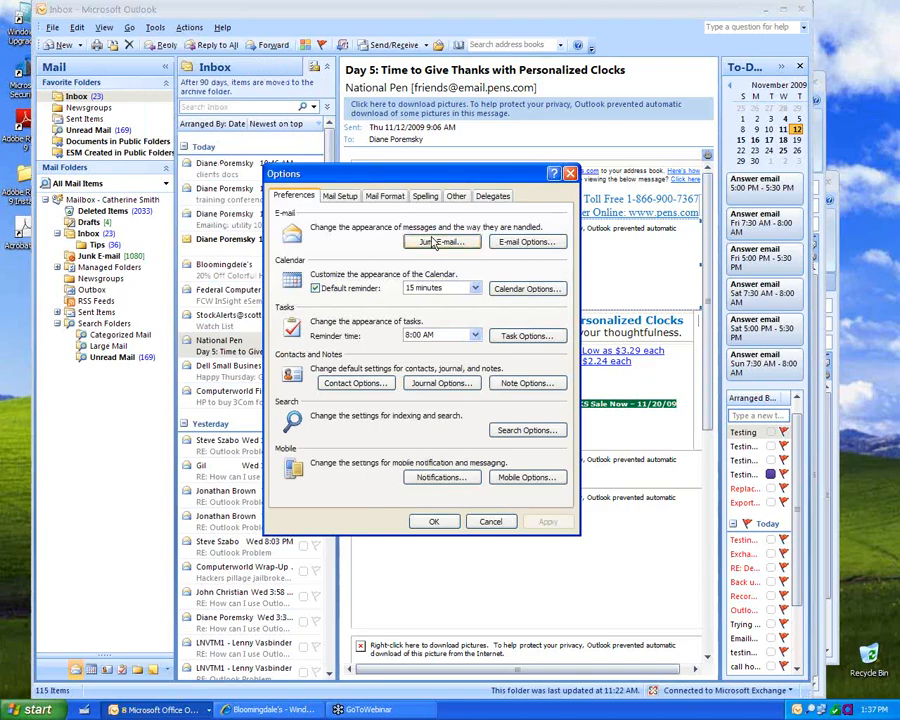
Step: Toggle the new-mail desktop alert off and back on, then cancel every options dialog unchanged
{"action": "left_click", "coordinate": [511, 244]}
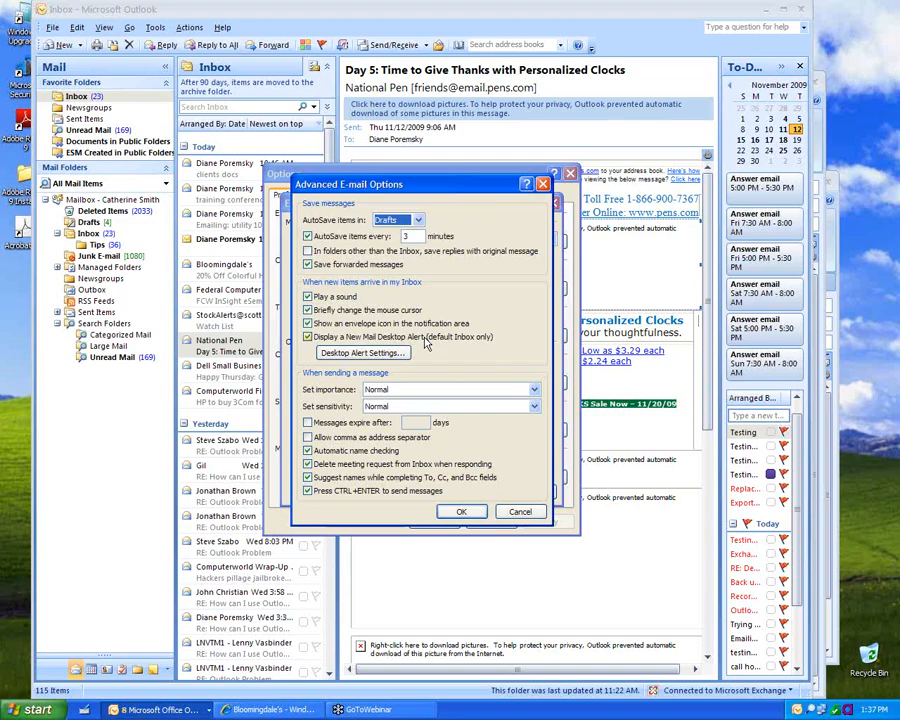
{"action": "left_click", "coordinate": [427, 342]}
{"action": "left_click", "coordinate": [427, 342]}
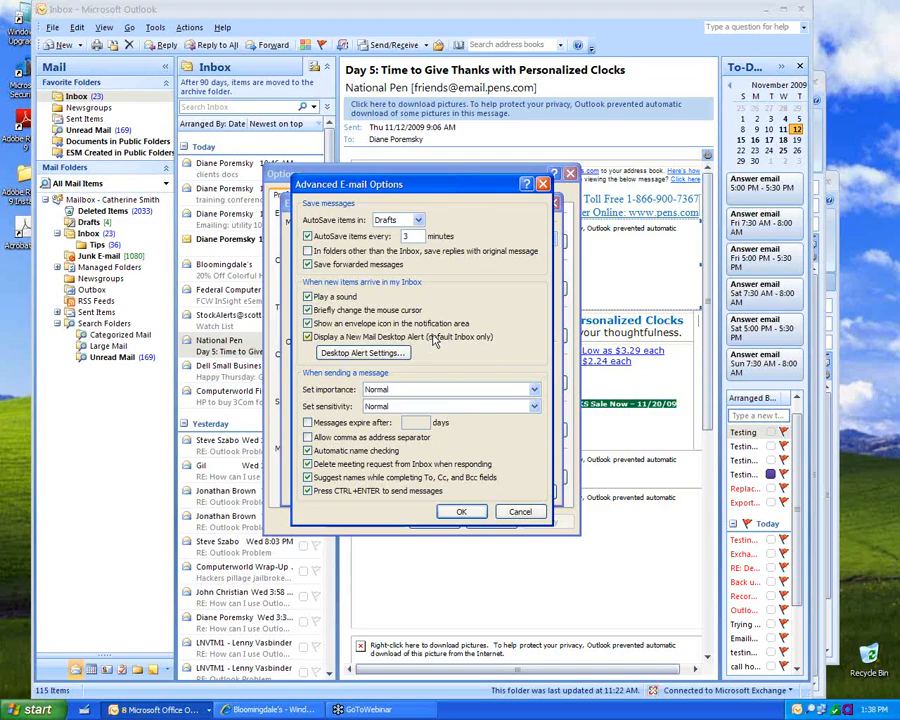
{"action": "left_click", "coordinate": [508, 518]}
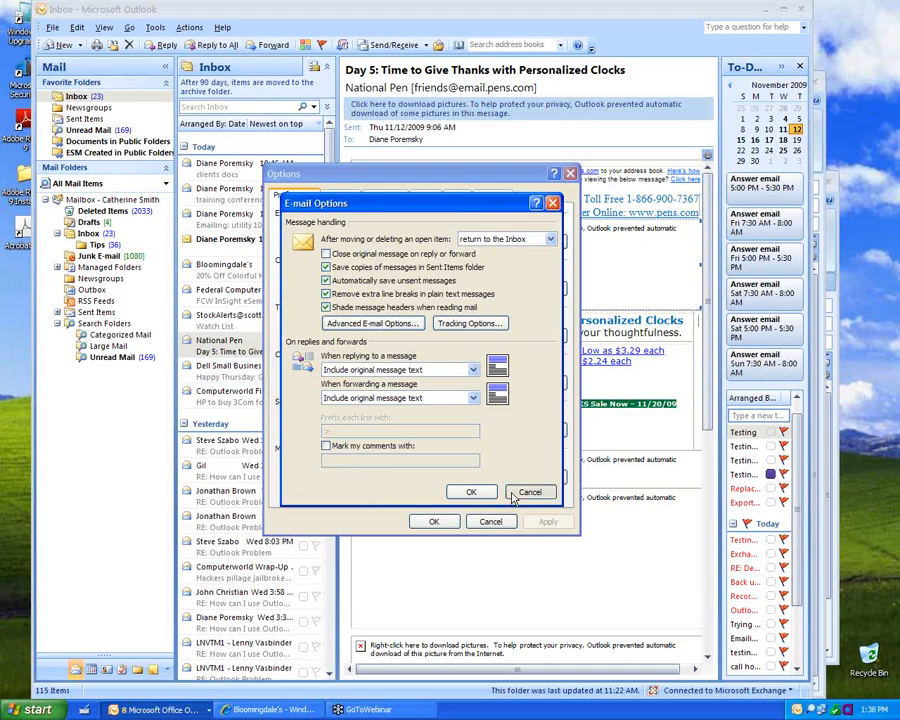
{"action": "left_click", "coordinate": [518, 494]}
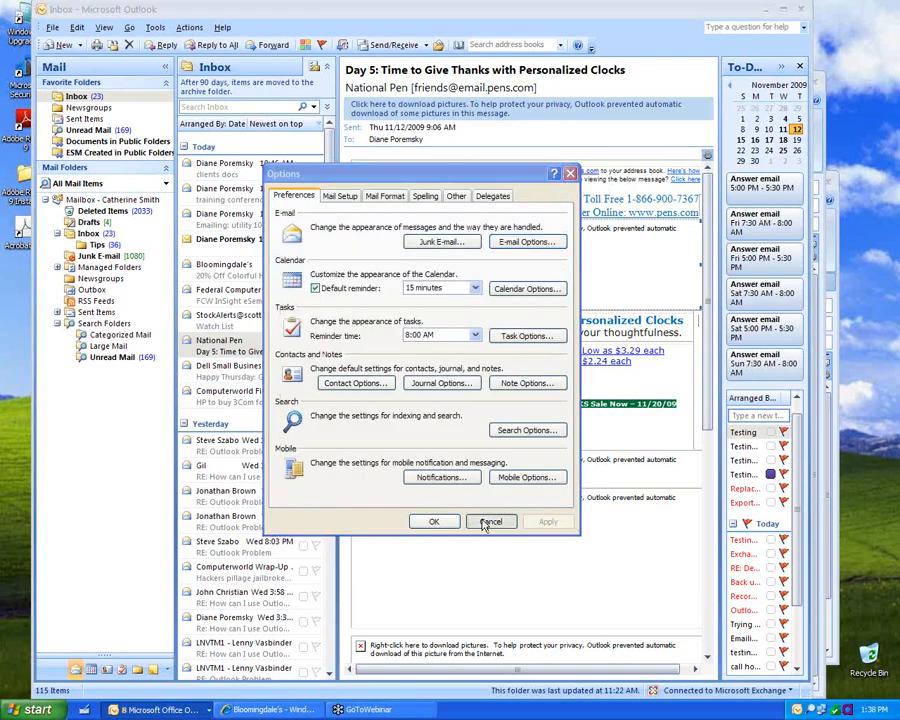
{"action": "left_click", "coordinate": [490, 522]}
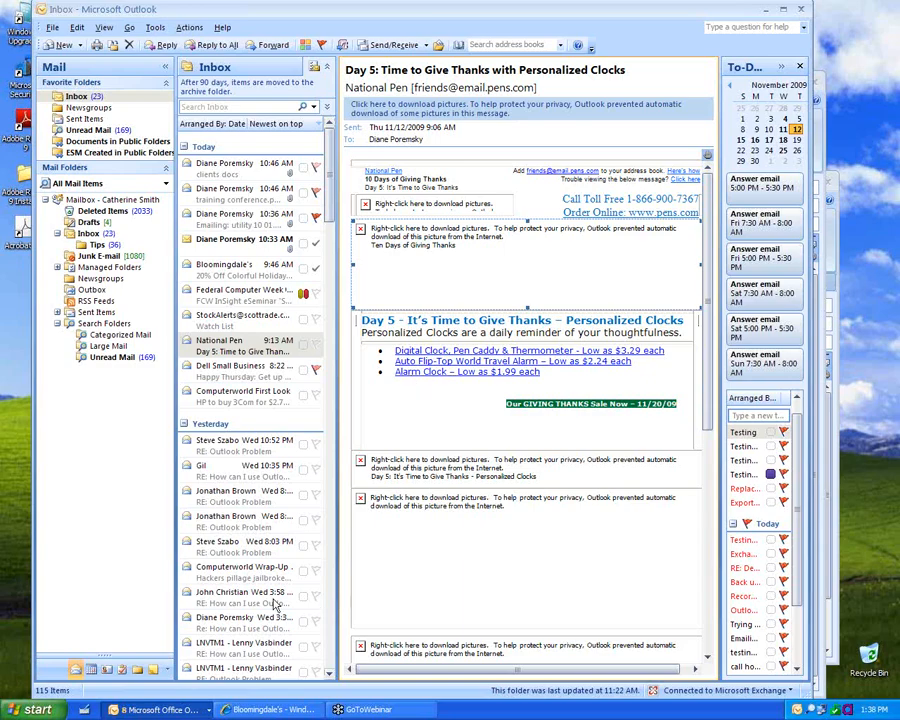
Step: In Calendar, uncheck the colleague's shared calendar under People's Calendars
{"action": "left_click", "coordinate": [89, 670]}
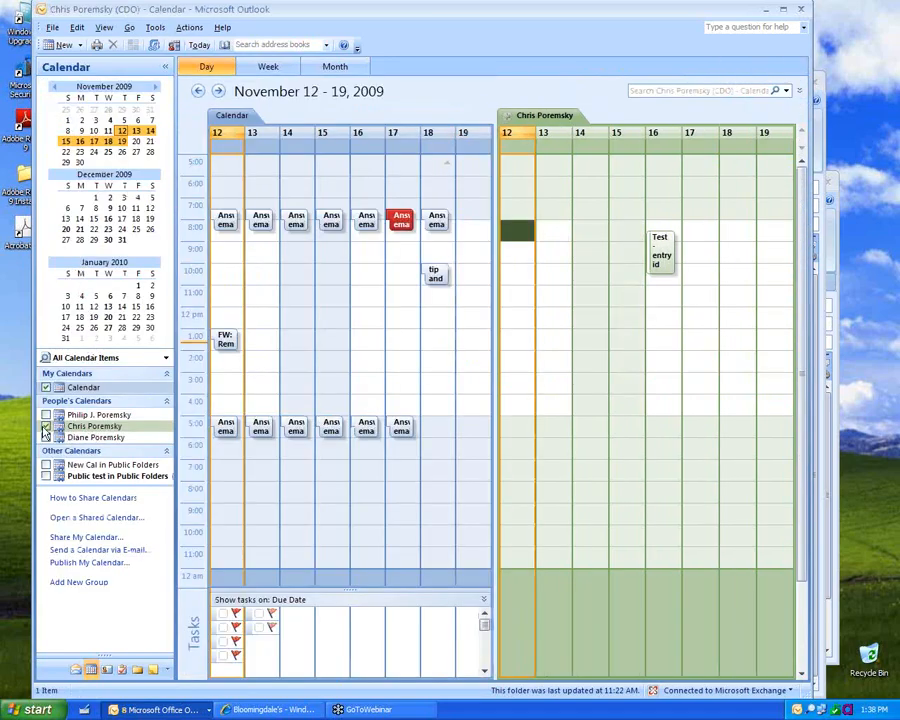
{"action": "left_click", "coordinate": [45, 427]}
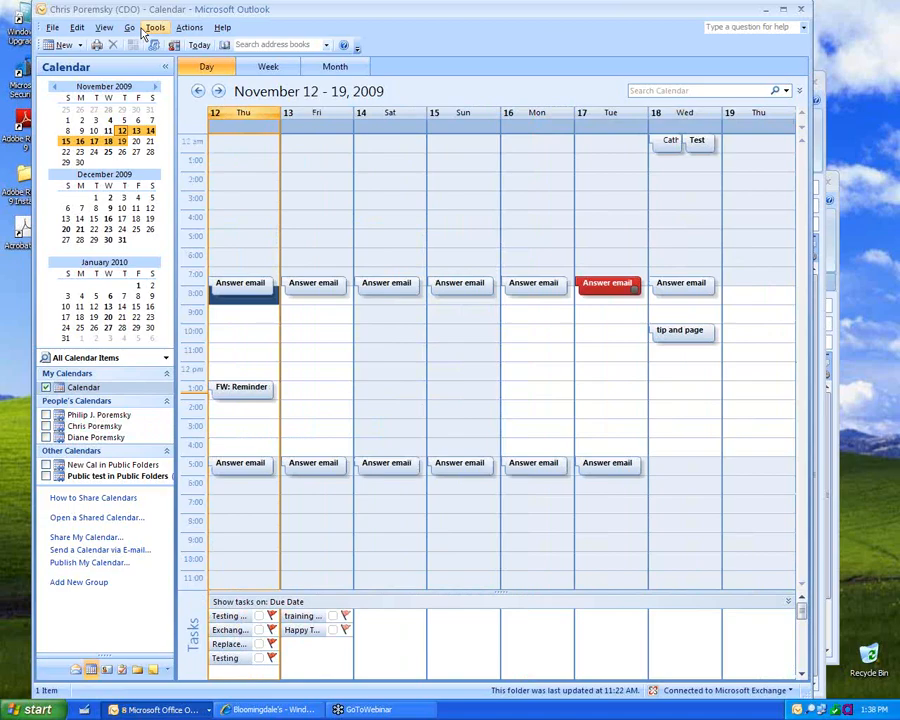
Step: Reinstall the United States holidays from Calendar Options, then cancel both option dialogs
{"action": "left_click", "coordinate": [152, 27]}
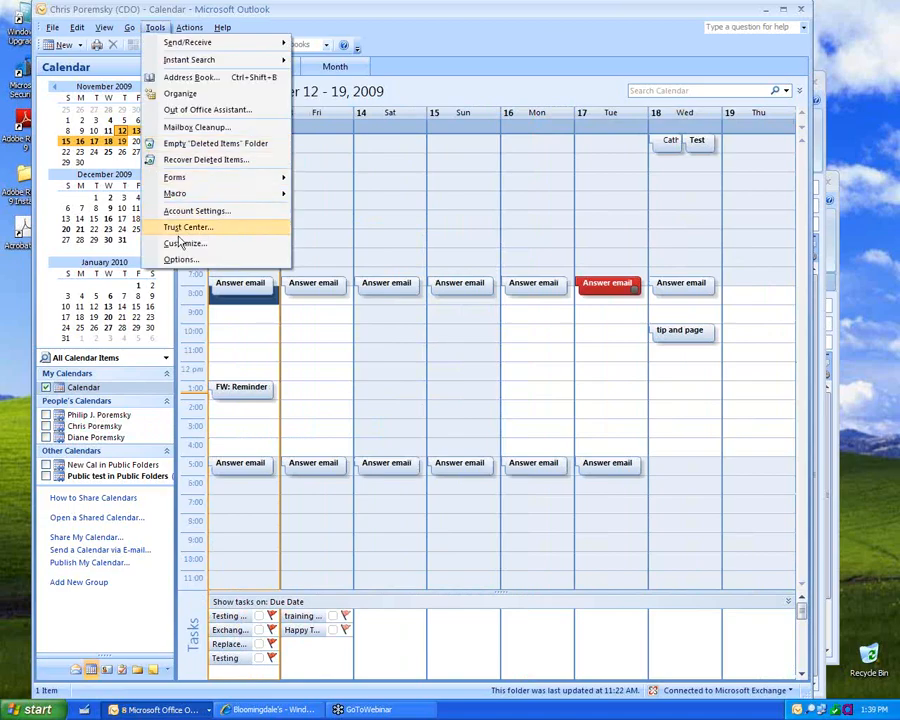
{"action": "left_click", "coordinate": [179, 260]}
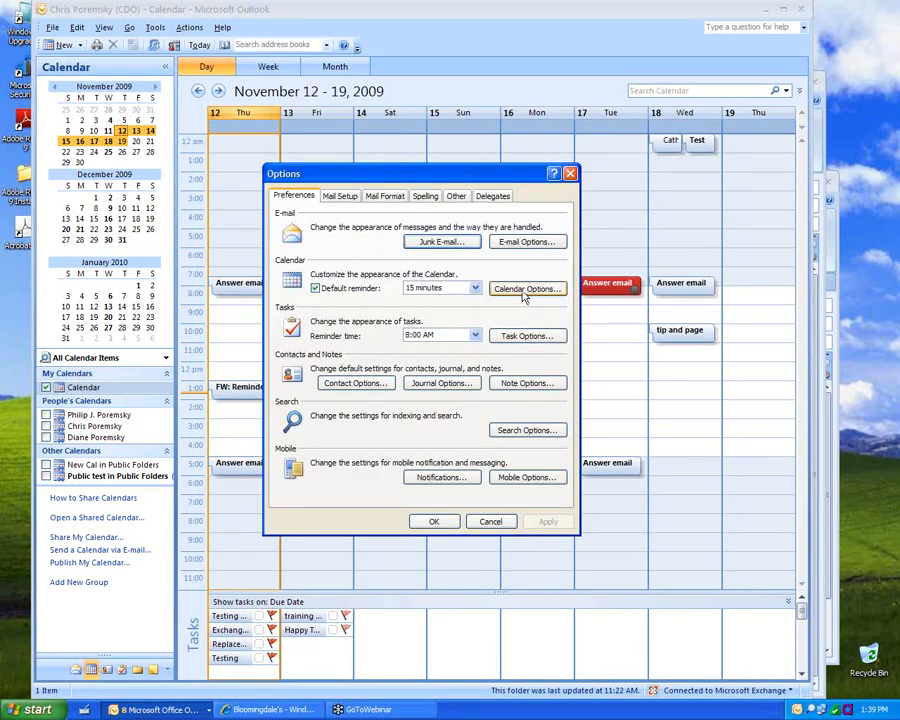
{"action": "left_click", "coordinate": [524, 292]}
{"action": "left_click", "coordinate": [520, 377]}
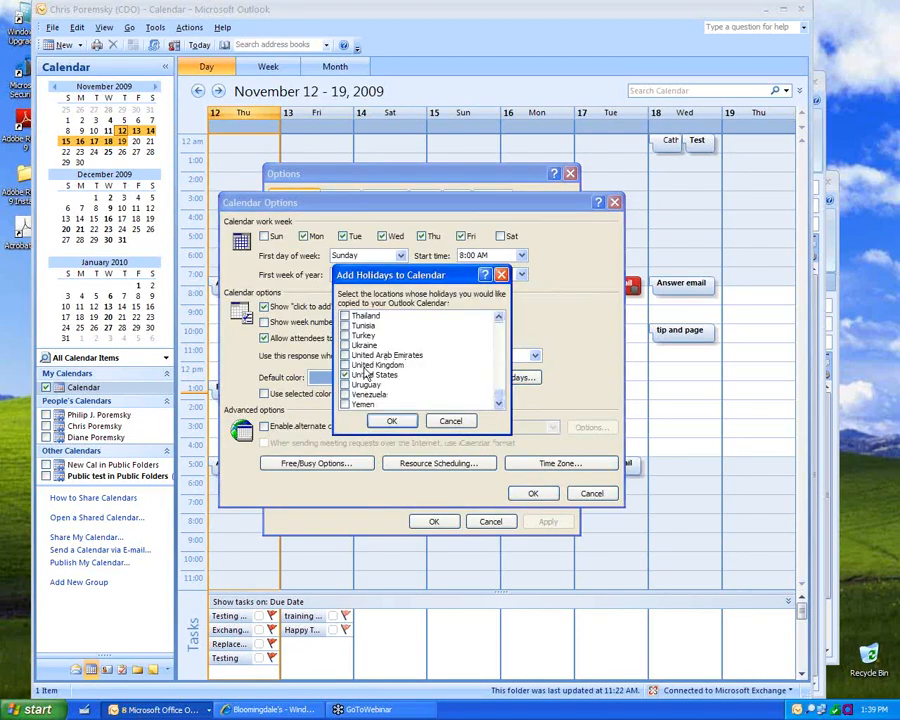
{"action": "left_click", "coordinate": [392, 421]}
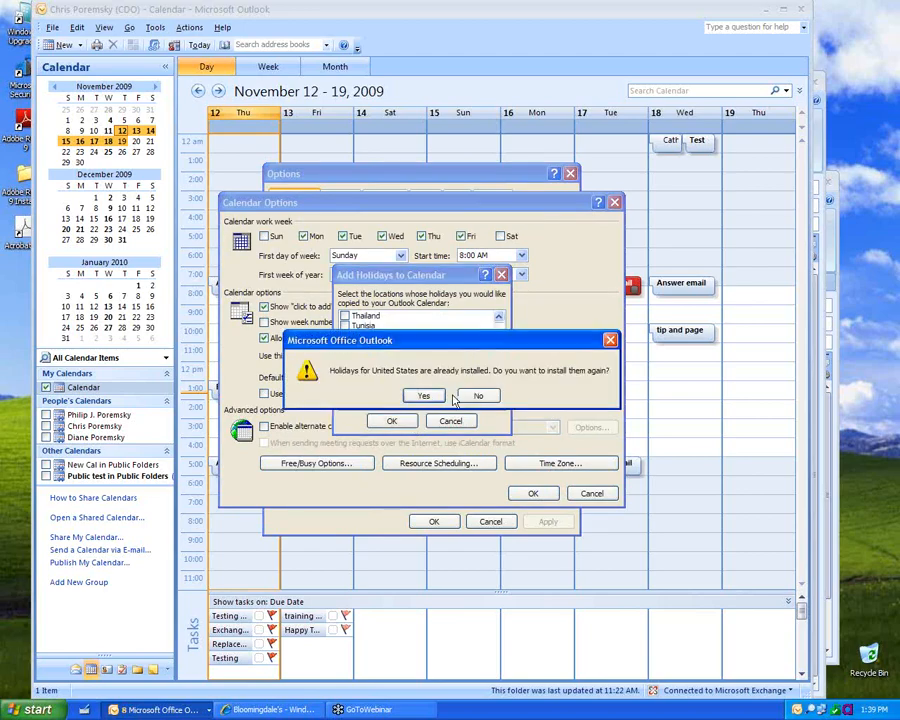
{"action": "left_click", "coordinate": [430, 396]}
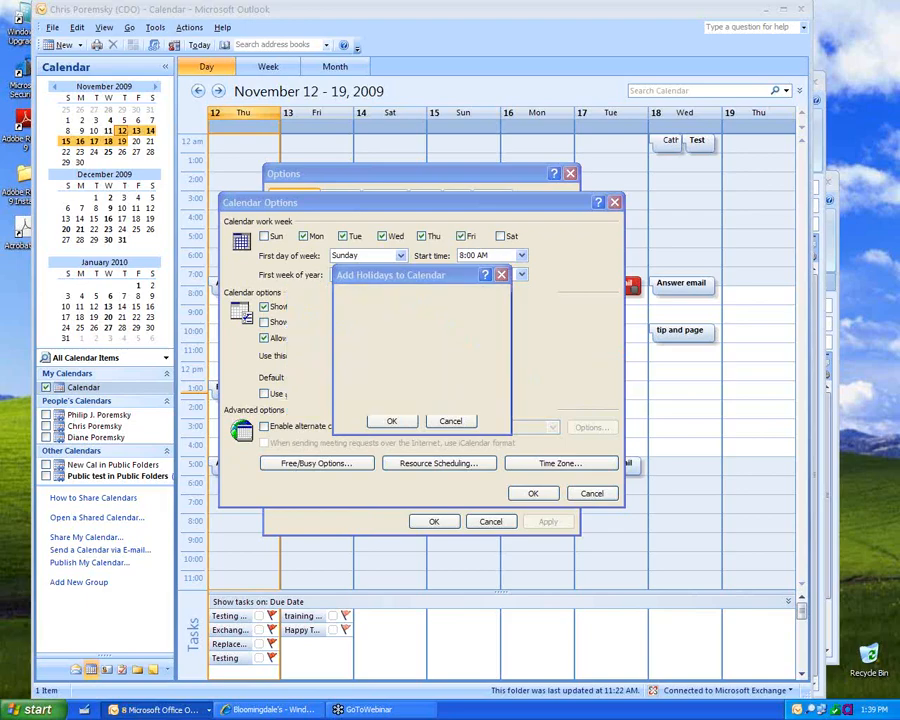
{"action": "left_click", "coordinate": [452, 396]}
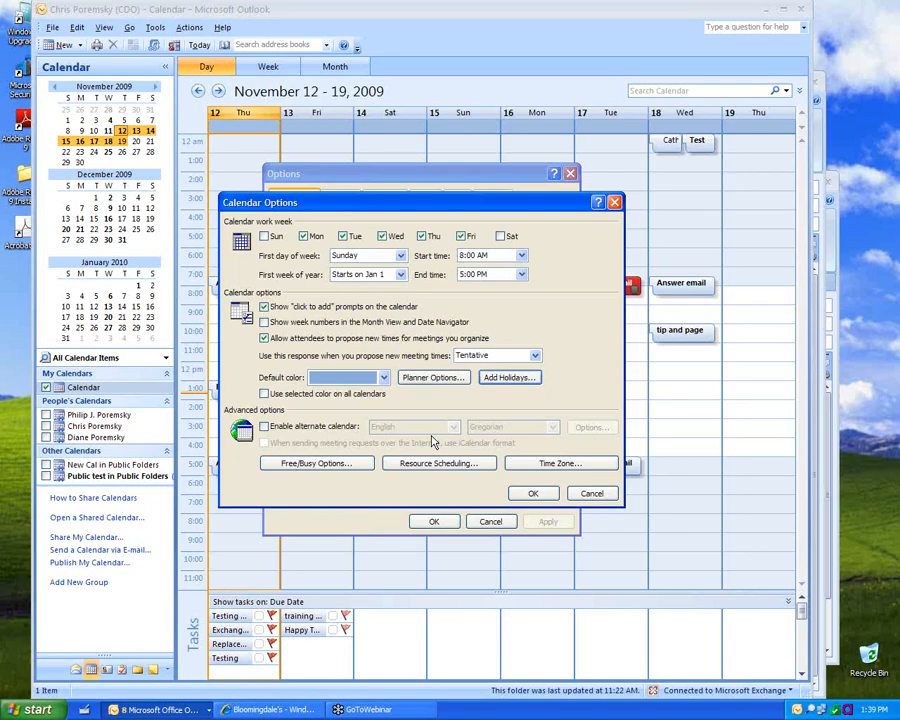
{"action": "left_click", "coordinate": [592, 492]}
{"action": "left_click", "coordinate": [489, 521]}
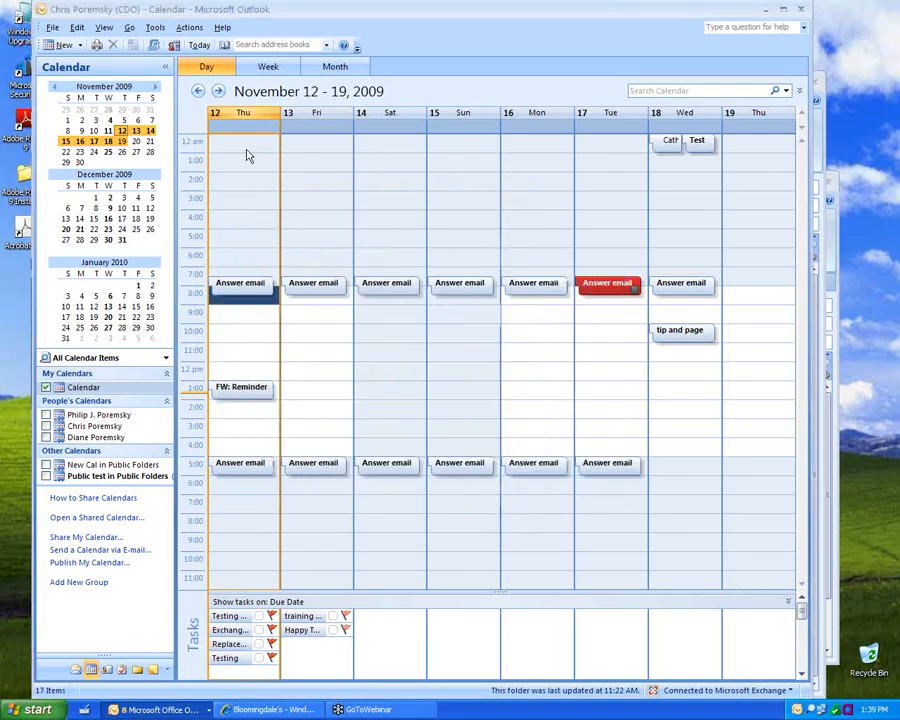
Step: Switch the calendar to the By Category list view
{"action": "left_click", "coordinate": [104, 29]}
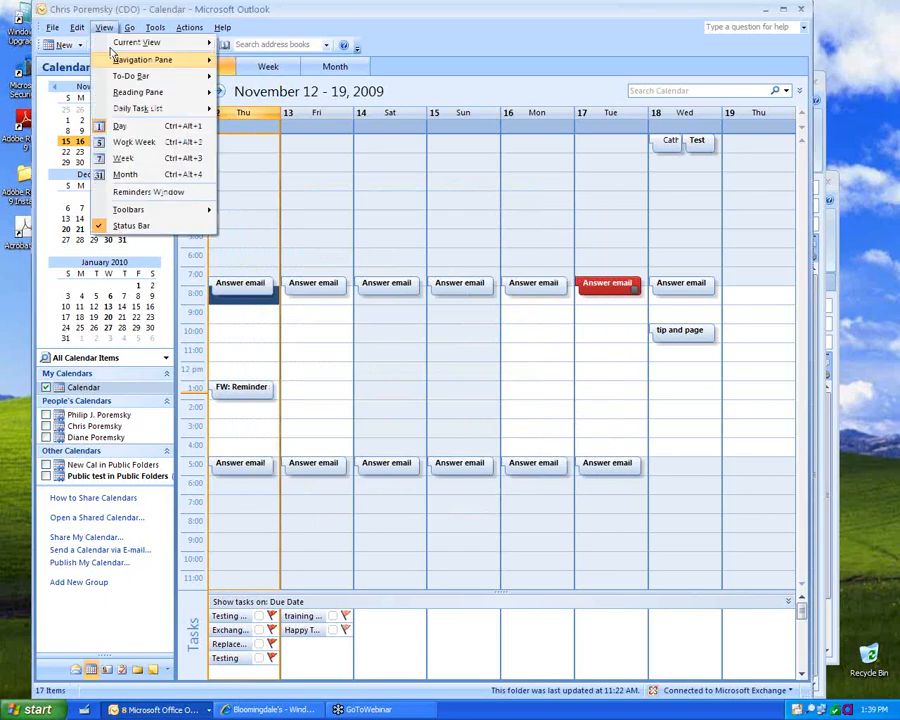
{"action": "mouse_move", "coordinate": [115, 44]}
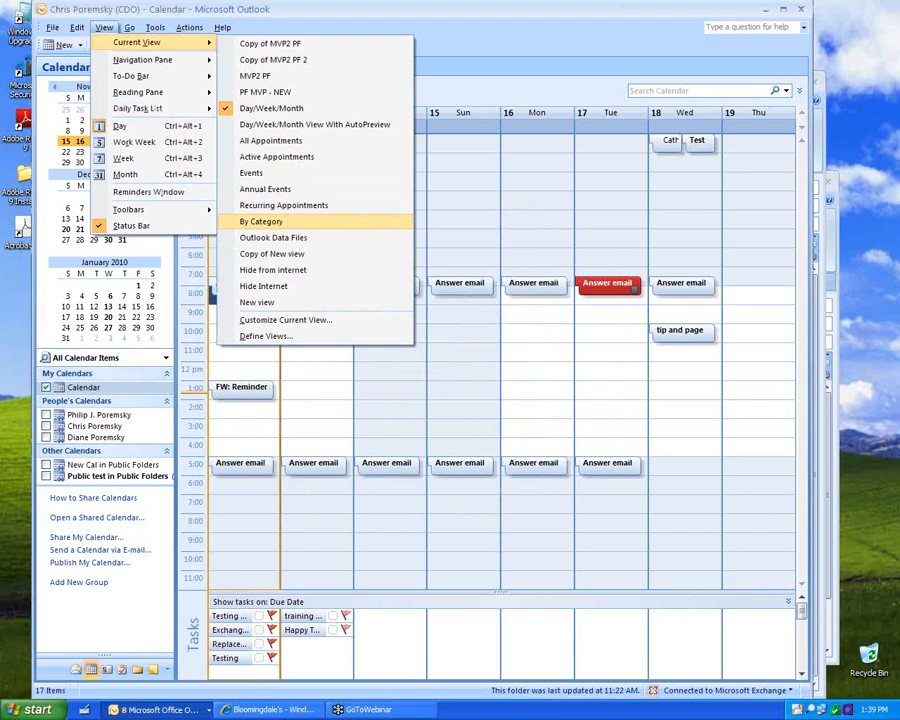
{"action": "left_click", "coordinate": [262, 221]}
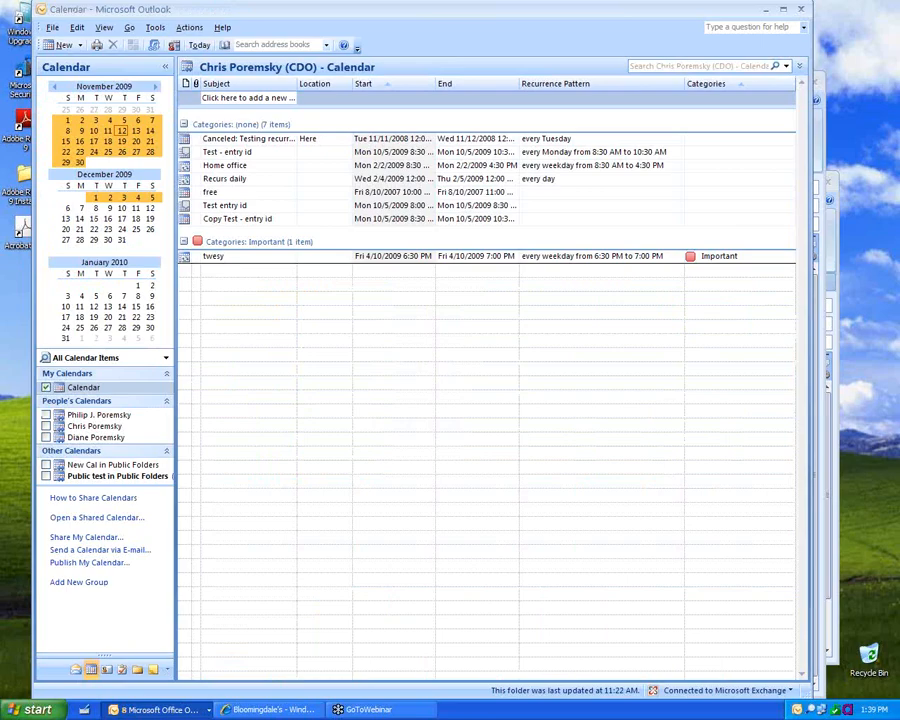
{"action": "left_click", "coordinate": [104, 27]}
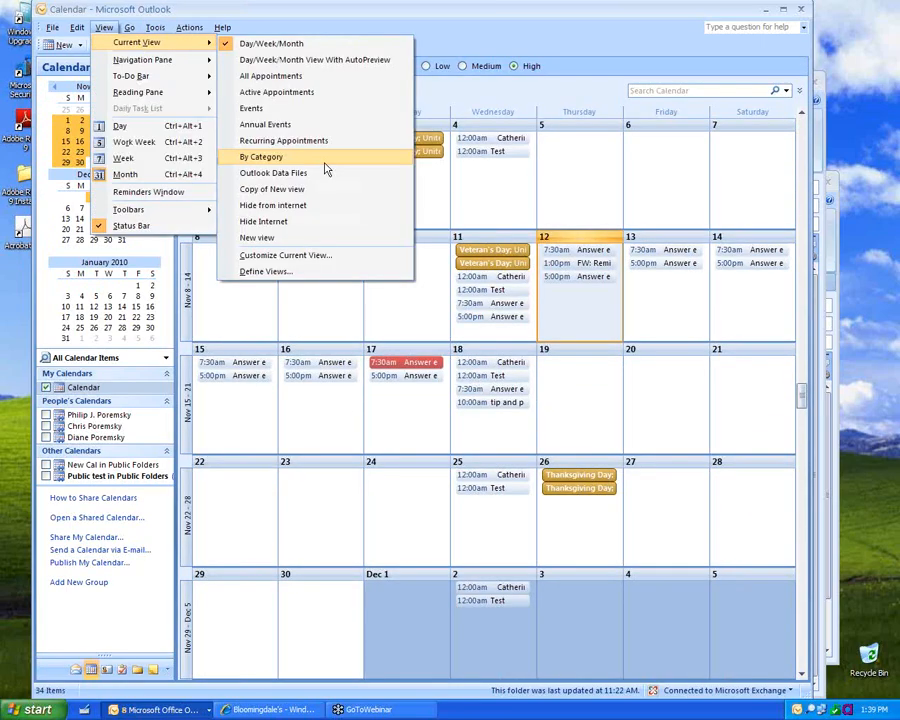
{"action": "left_click", "coordinate": [315, 157]}
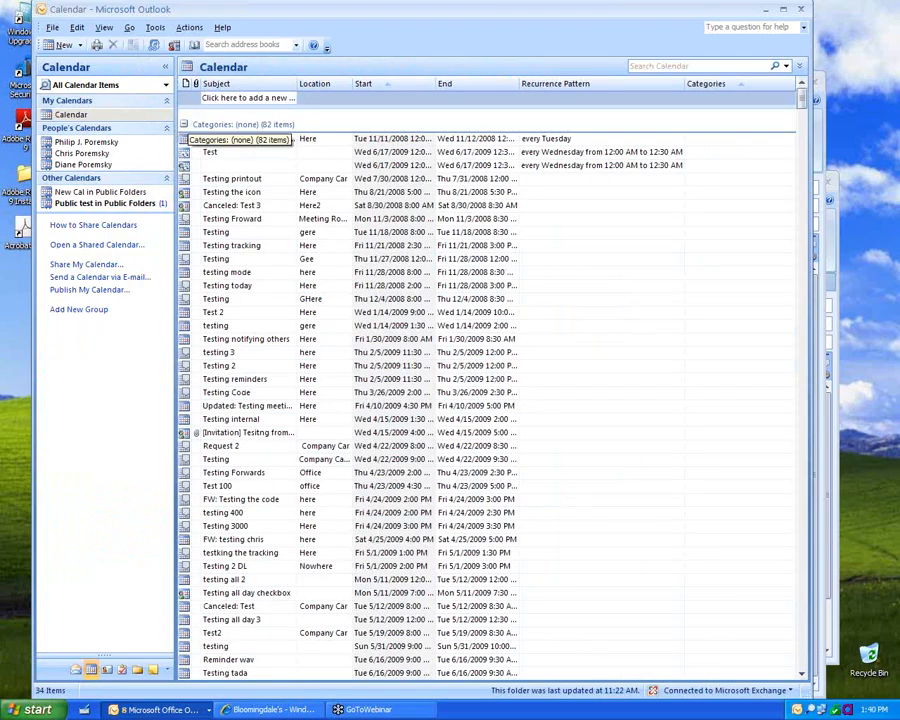
Step: Collapse the (none) group and delete all 853 items in the Holiday category
{"action": "left_click", "coordinate": [185, 124]}
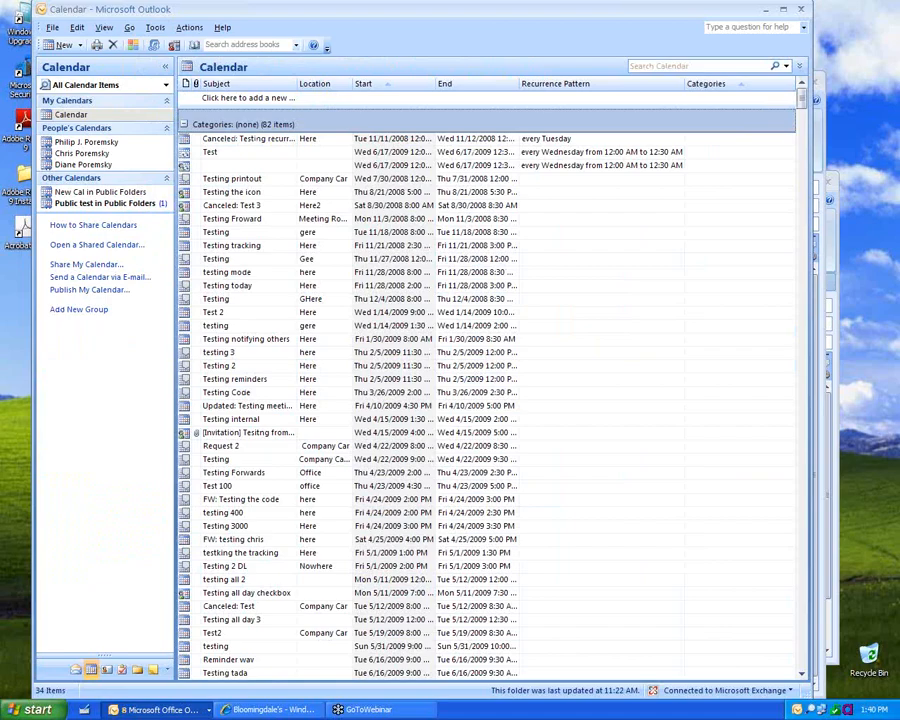
{"action": "left_click", "coordinate": [184, 124]}
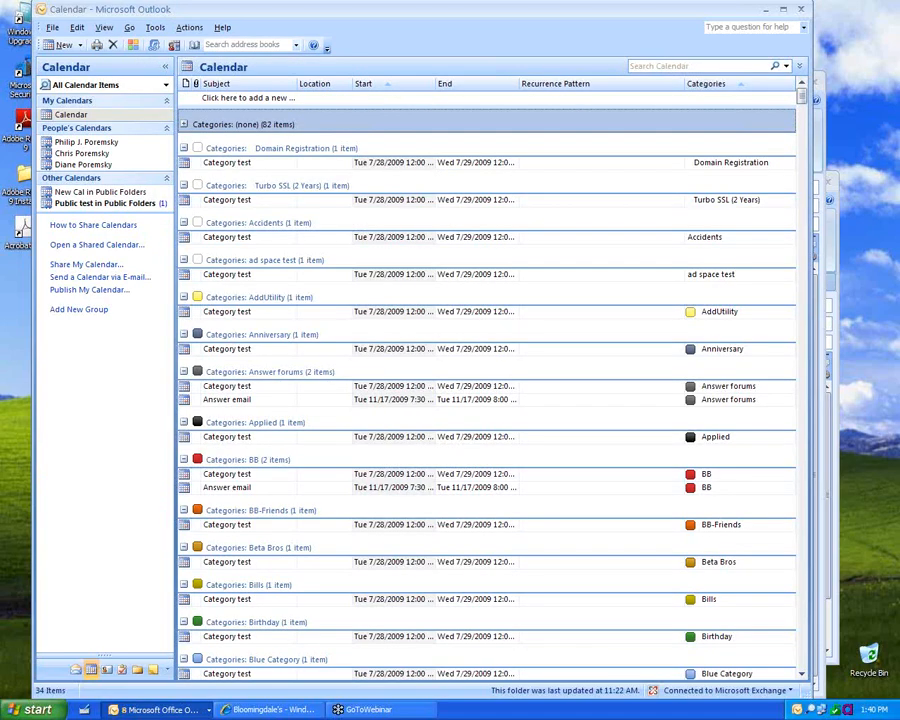
{"action": "scroll", "coordinate": [300, 257], "scroll_direction": "down", "scroll_amount": 10}
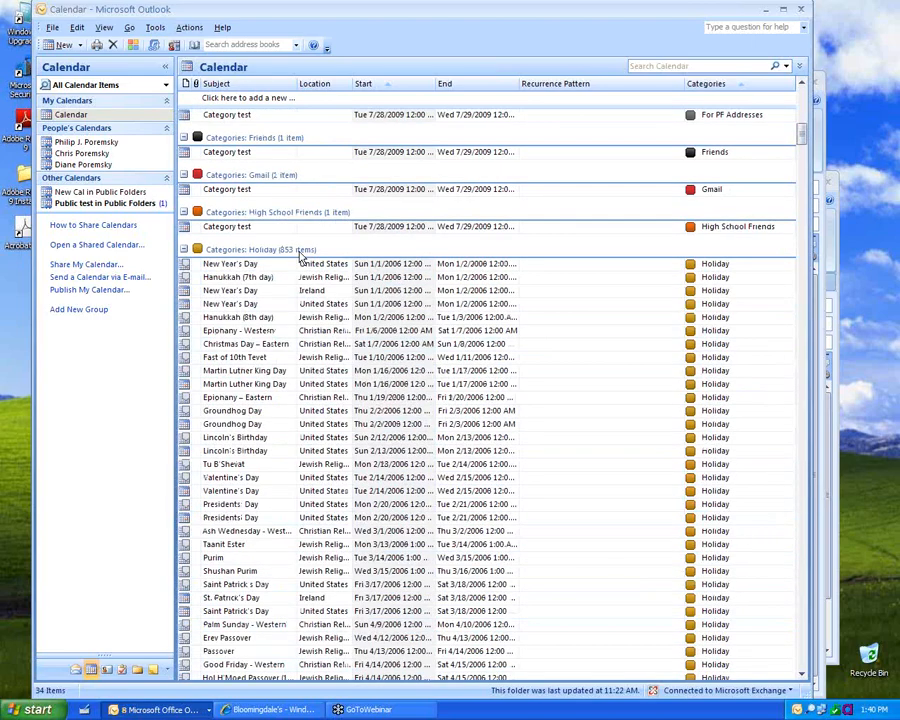
{"action": "key", "text": "Delete"}
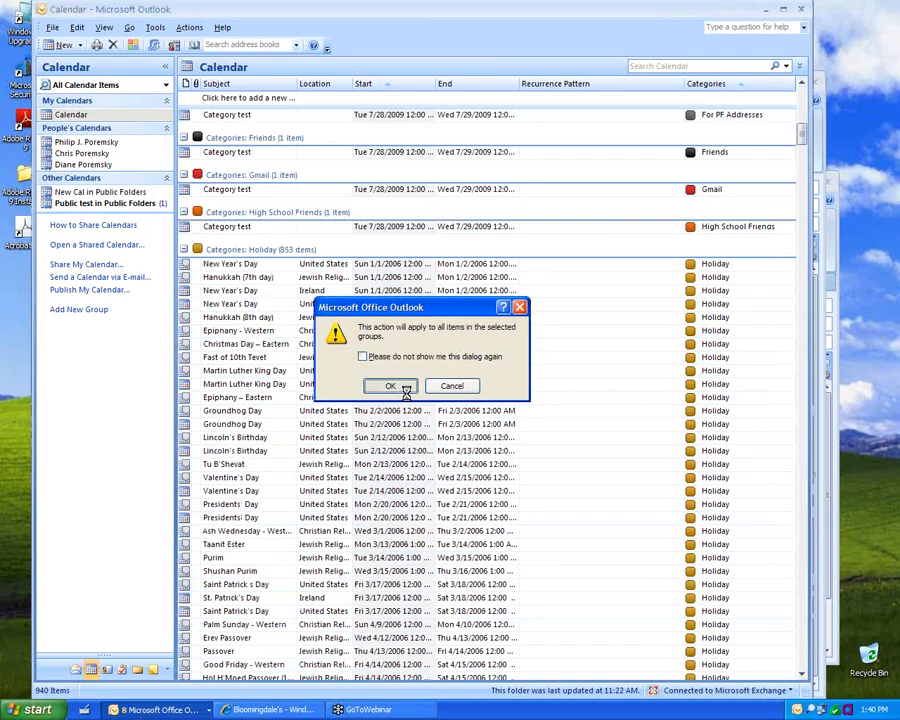
{"action": "left_click", "coordinate": [406, 389]}
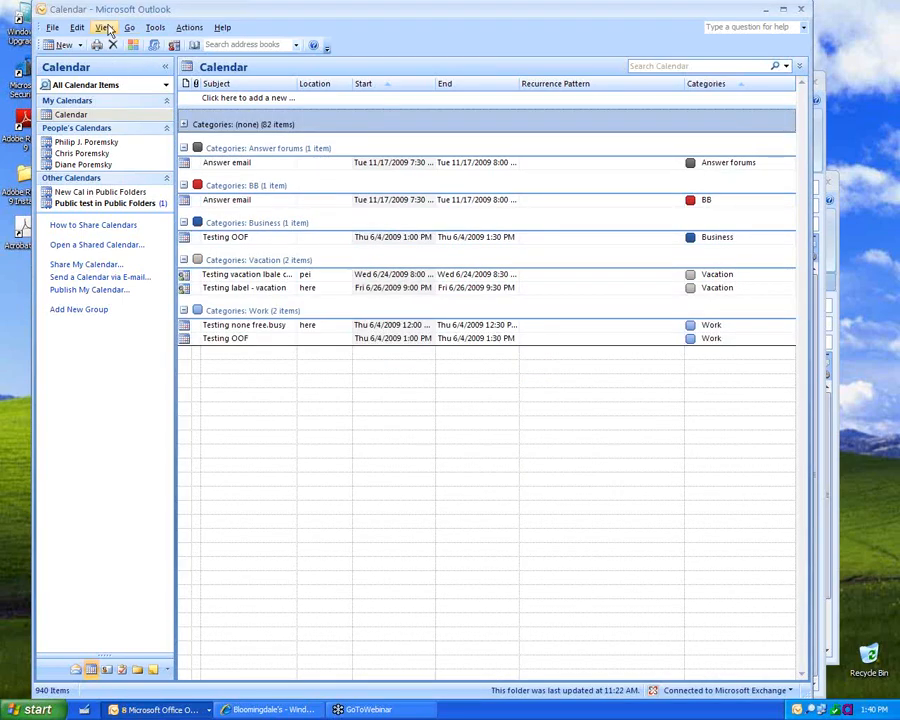
Step: Return the calendar to the Day/Week/Month view
{"action": "left_click", "coordinate": [105, 28]}
{"action": "mouse_move", "coordinate": [150, 42]}
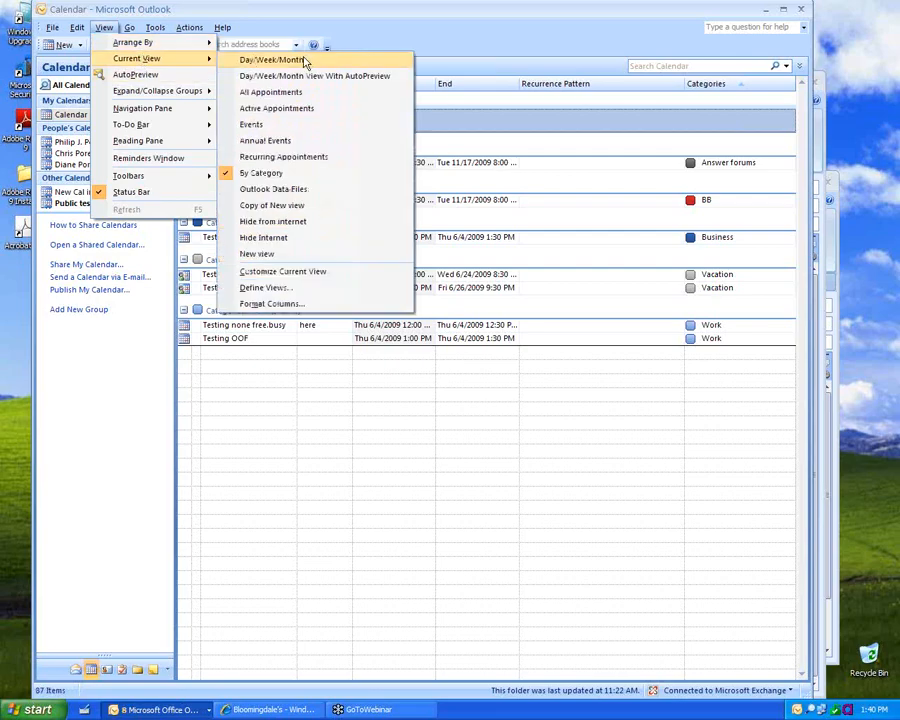
{"action": "left_click", "coordinate": [305, 60]}
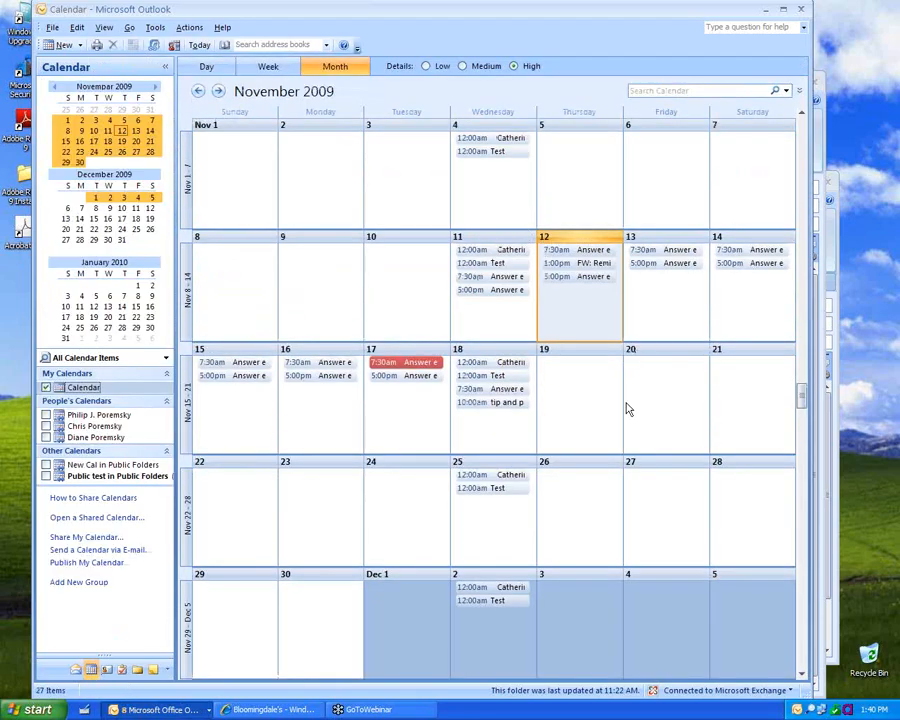
Step: Start new appointments on November 19 and discard them without saving
{"action": "left_click", "coordinate": [590, 402]}
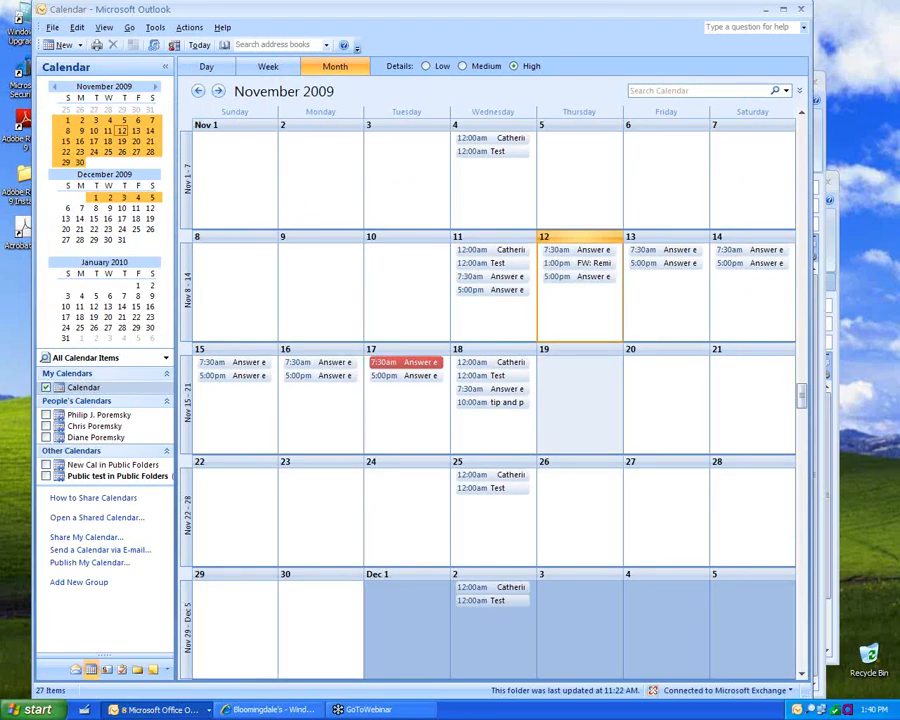
{"action": "double_click", "coordinate": [590, 402]}
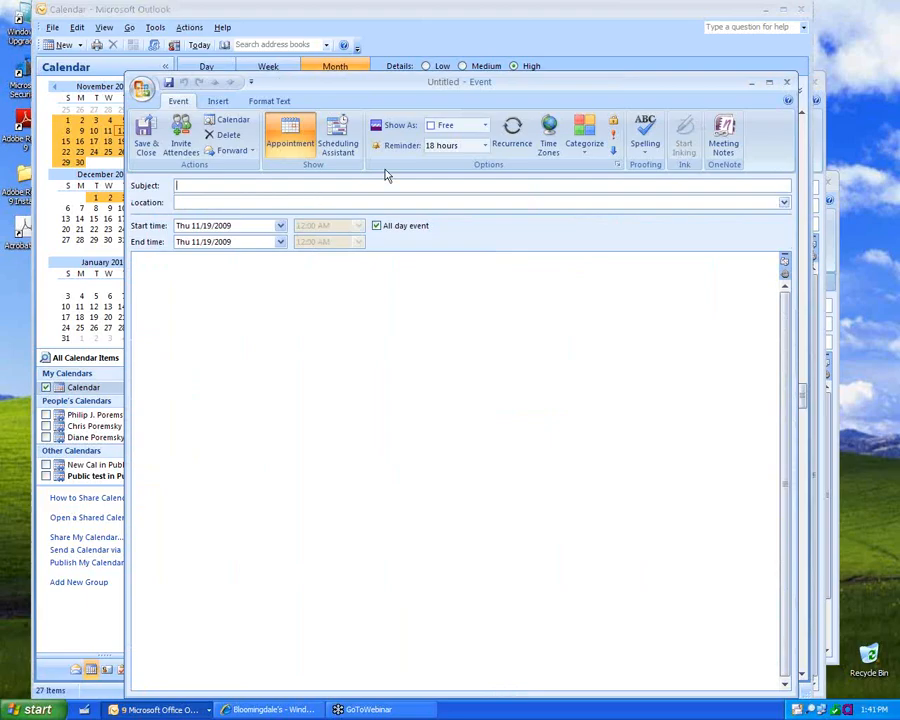
{"action": "left_click", "coordinate": [376, 226]}
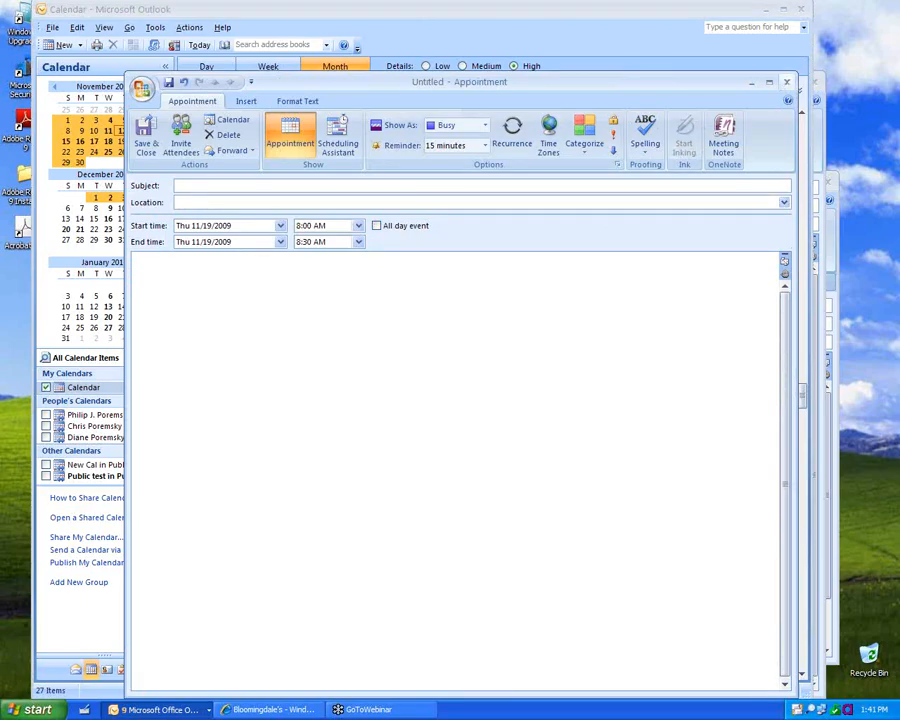
{"action": "left_click", "coordinate": [787, 82]}
{"action": "key", "text": "n"}
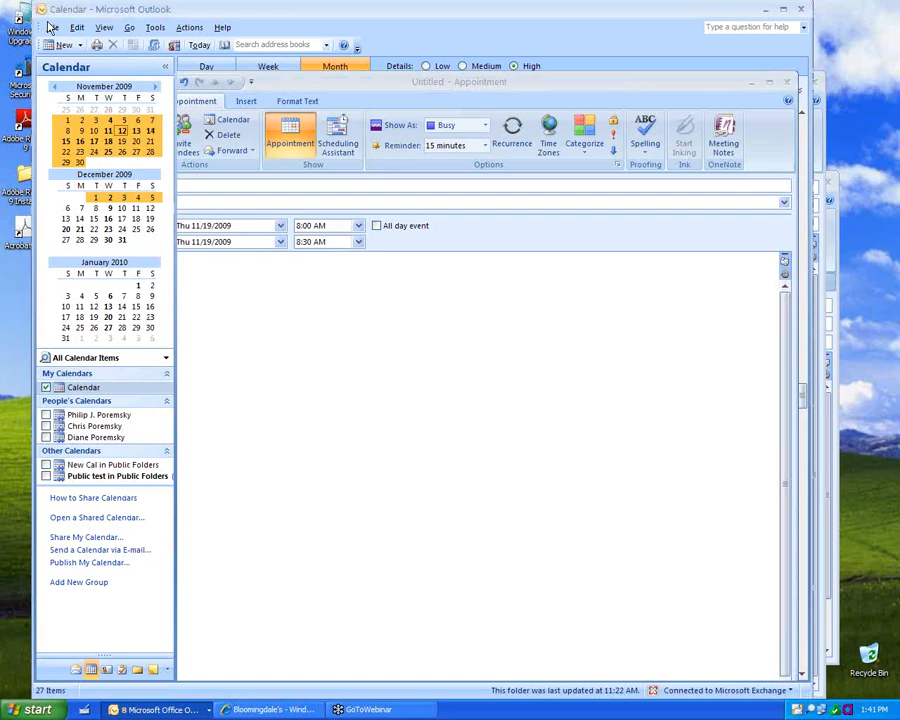
{"action": "key", "text": "ctrl+n"}
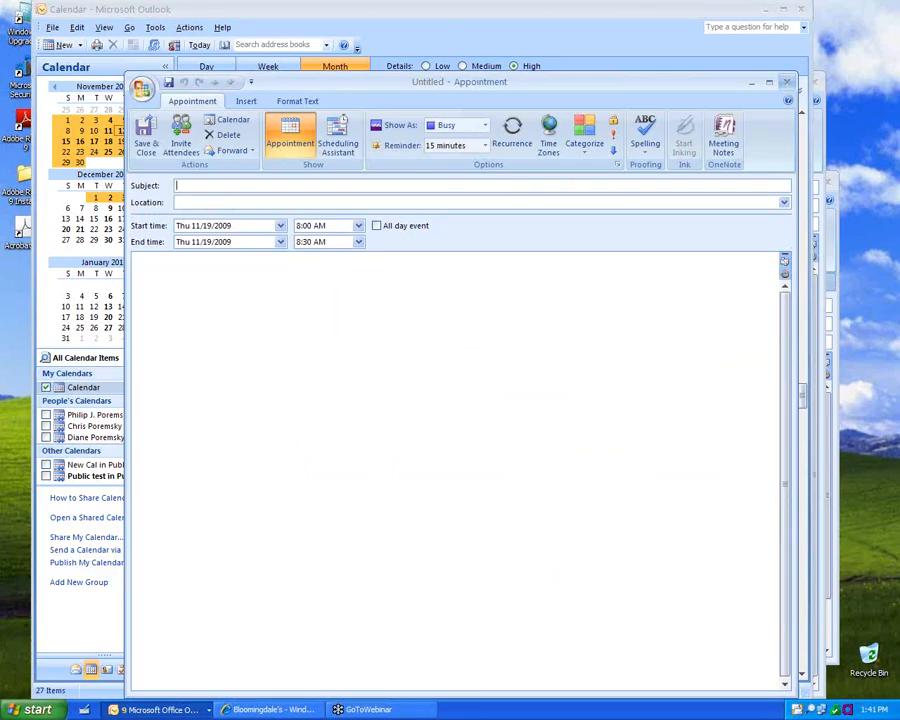
{"action": "key", "text": "Escape"}
Step: Show the work week of November 16–20 and close the empty Monday appointment
{"action": "left_click", "coordinate": [268, 66]}
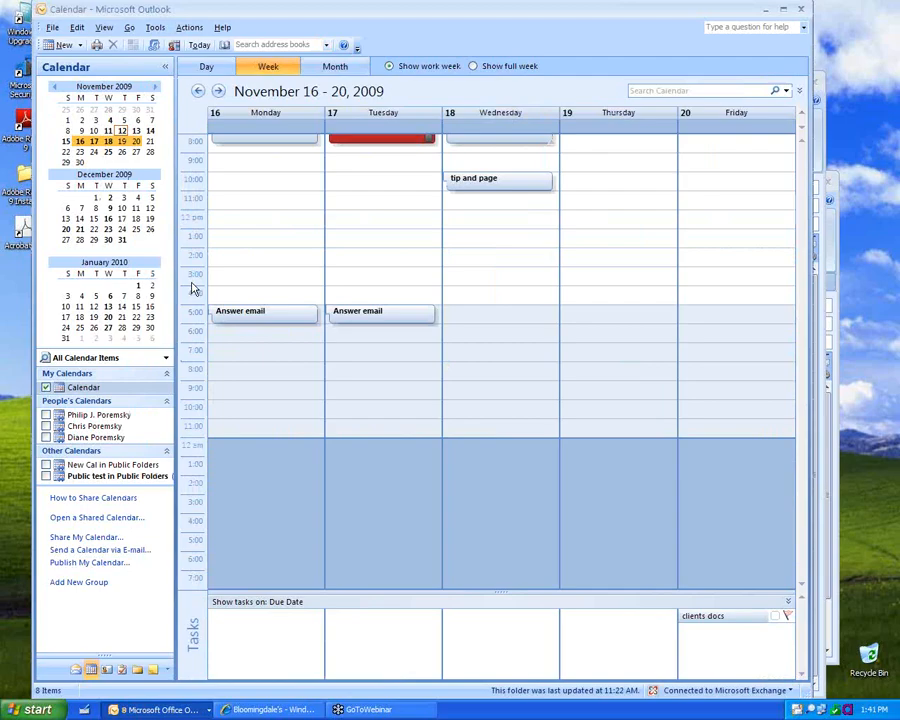
{"action": "left_click", "coordinate": [246, 225]}
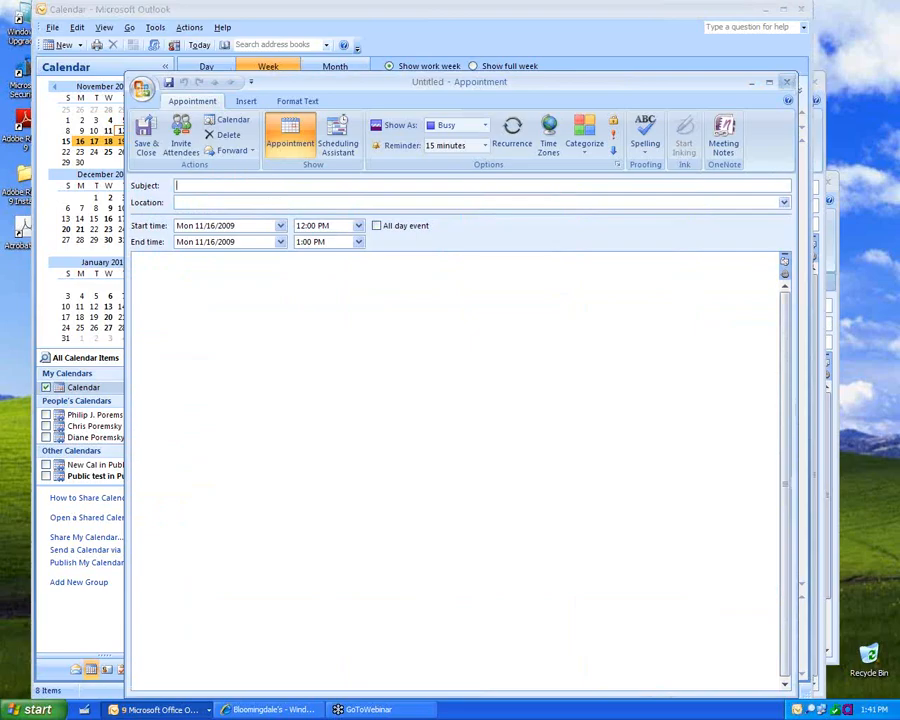
{"action": "left_click", "coordinate": [787, 82]}
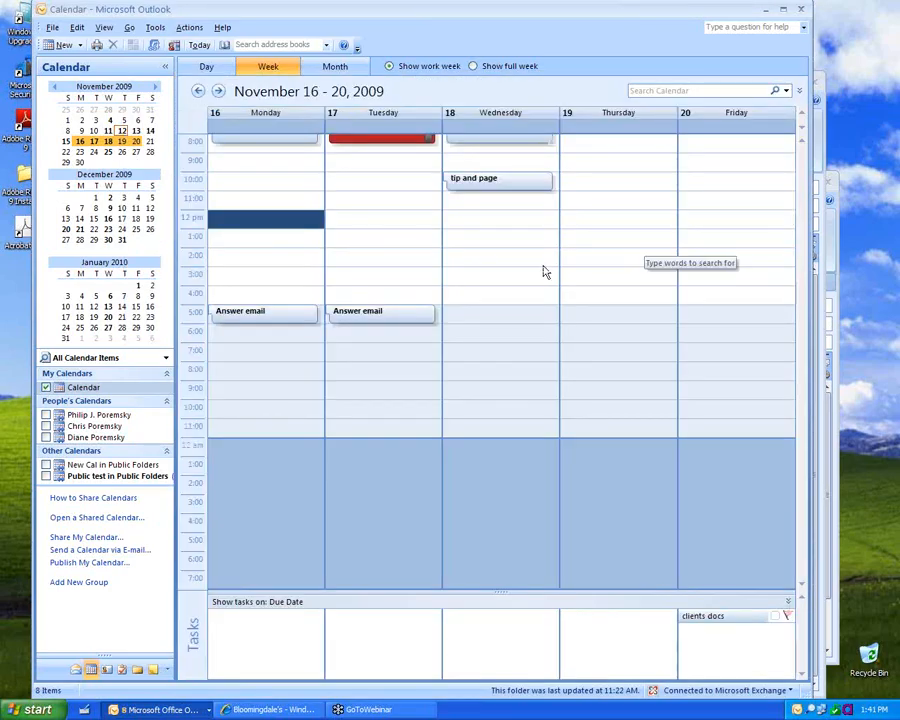
Step: Stretch Wednesday's 'tip and page' appointment to fill the afternoon from 1 pm to about 5 pm
{"action": "left_click", "coordinate": [503, 188]}
{"action": "scroll", "coordinate": [503, 195], "scroll_direction": "up", "scroll_amount": 3}
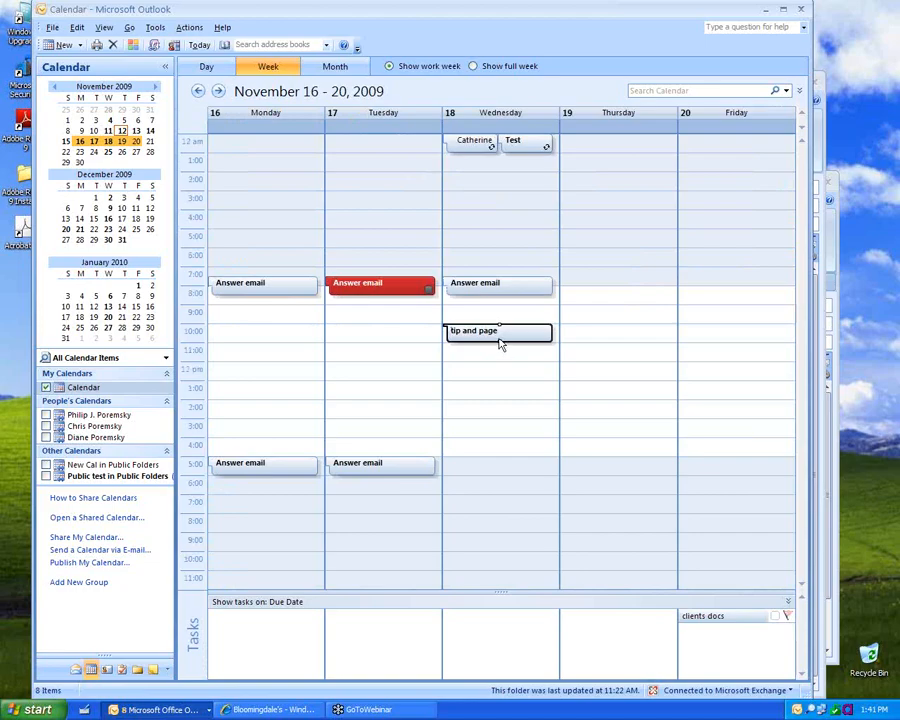
{"action": "left_click", "coordinate": [497, 344]}
{"action": "left_click_drag", "start_coordinate": [497, 342], "coordinate": [499, 472]}
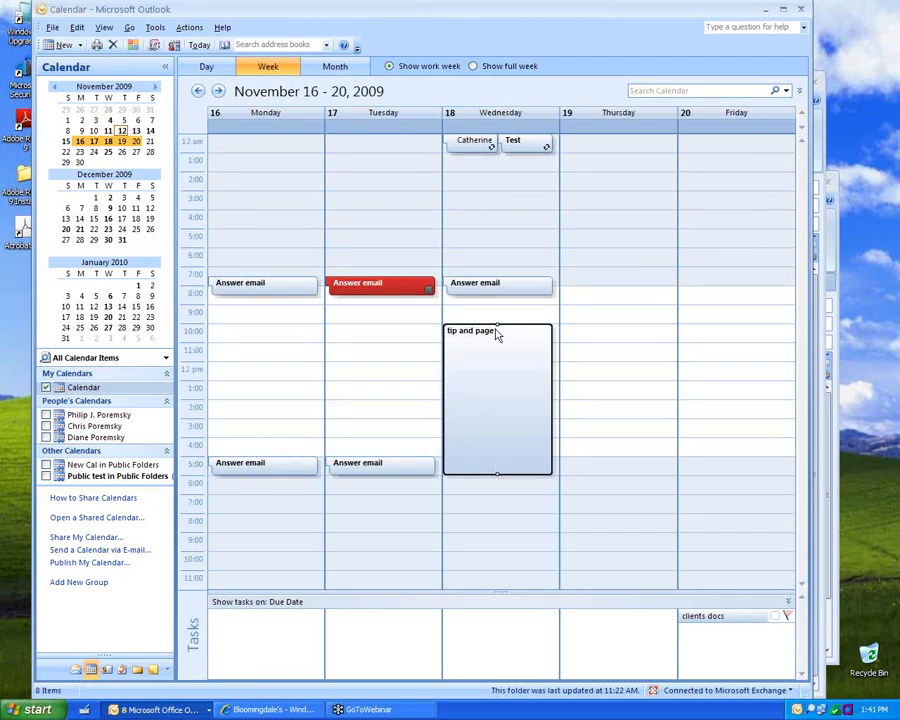
{"action": "left_click_drag", "start_coordinate": [496, 328], "coordinate": [494, 396]}
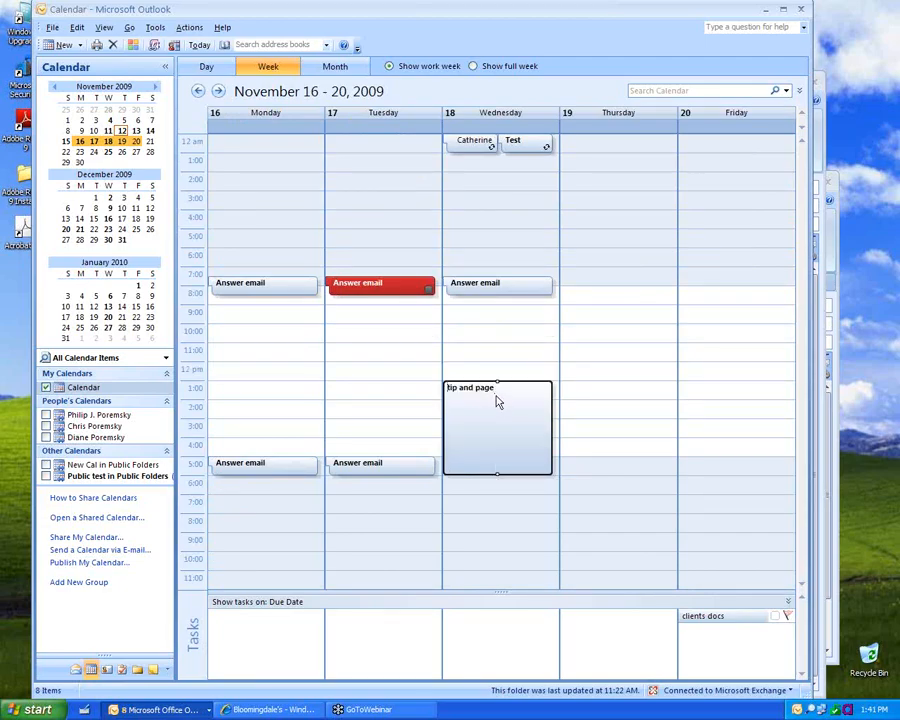
Step: Switch the calendar to Day/Week/Month View With AutoPreview
{"action": "left_click", "coordinate": [108, 29]}
{"action": "mouse_move", "coordinate": [145, 45]}
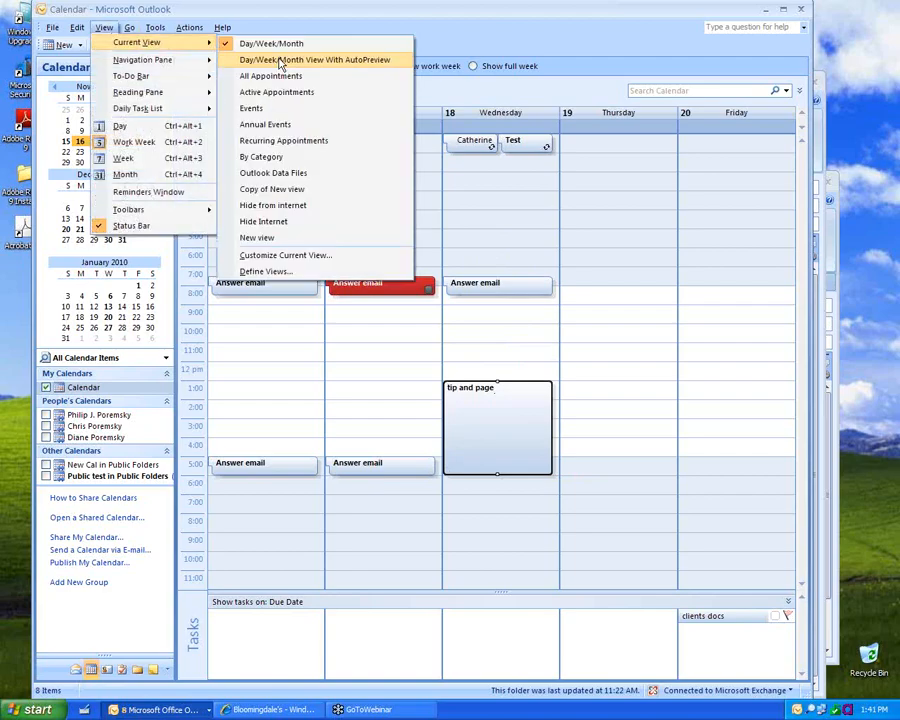
{"action": "left_click", "coordinate": [281, 61]}
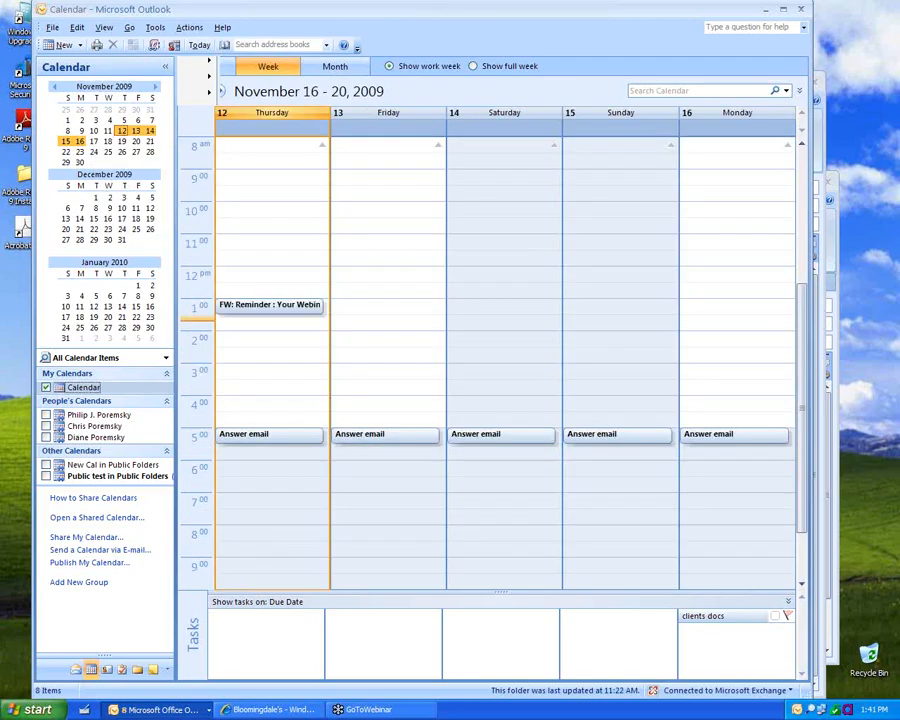
Step: Start a Wednesday 10 AM–3 PM appointment, close it unsaved, and return to the Inbox
{"action": "left_click", "coordinate": [268, 66]}
{"action": "left_click_drag", "start_coordinate": [603, 314], "coordinate": [602, 395]}
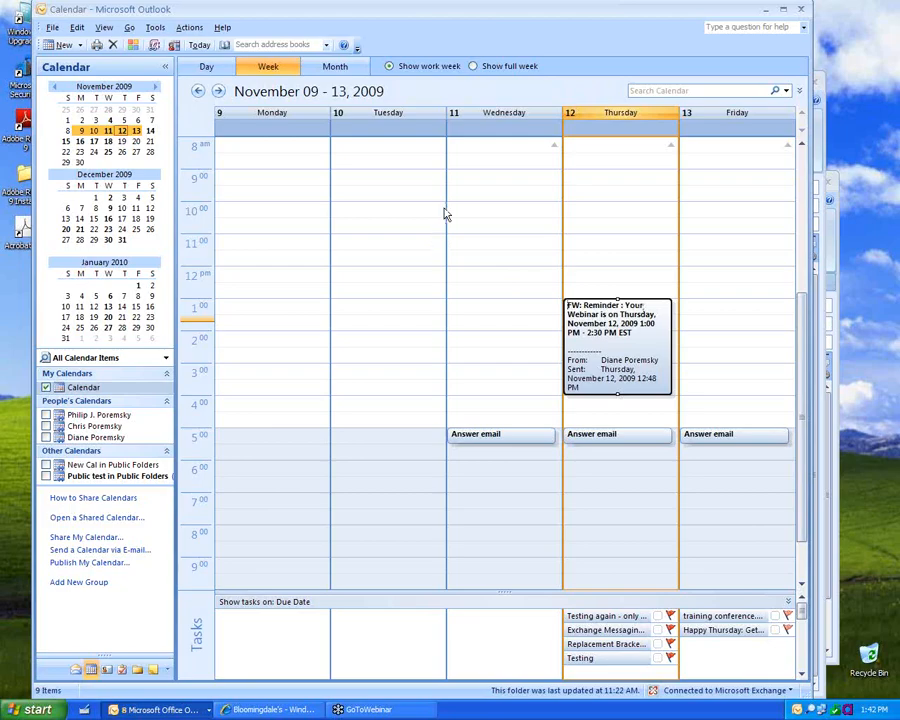
{"action": "left_click_drag", "start_coordinate": [500, 208], "coordinate": [502, 357]}
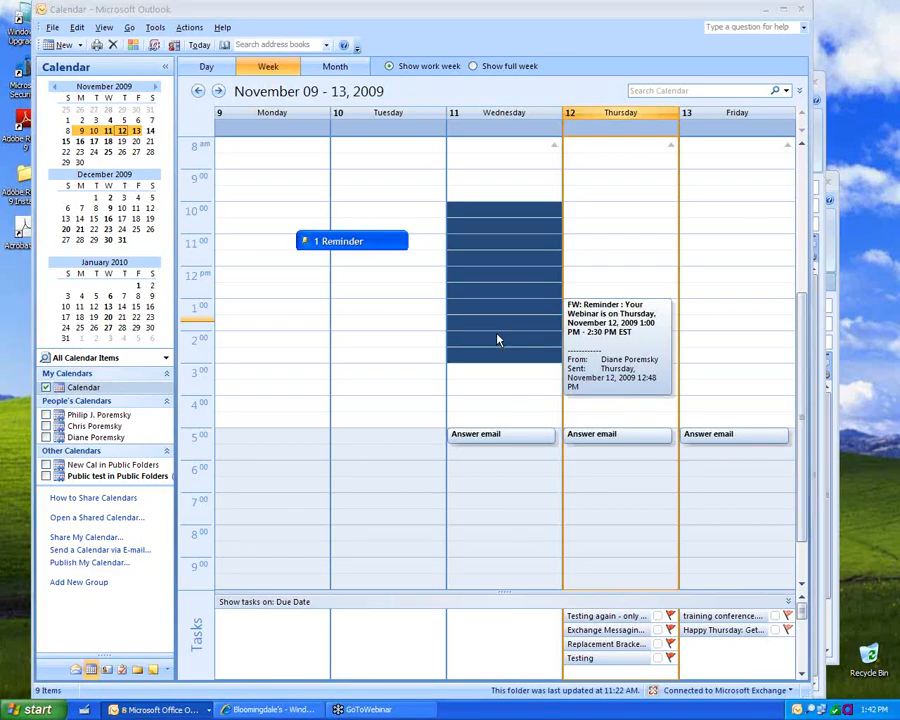
{"action": "key", "text": "Escape"}
{"action": "right_click", "coordinate": [516, 257]}
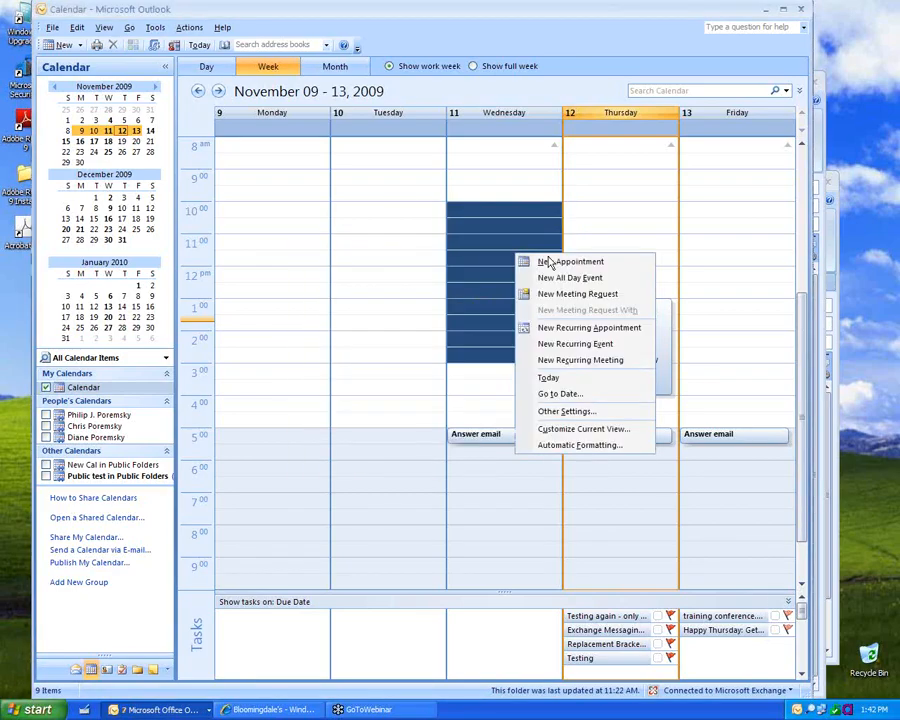
{"action": "left_click", "coordinate": [548, 261]}
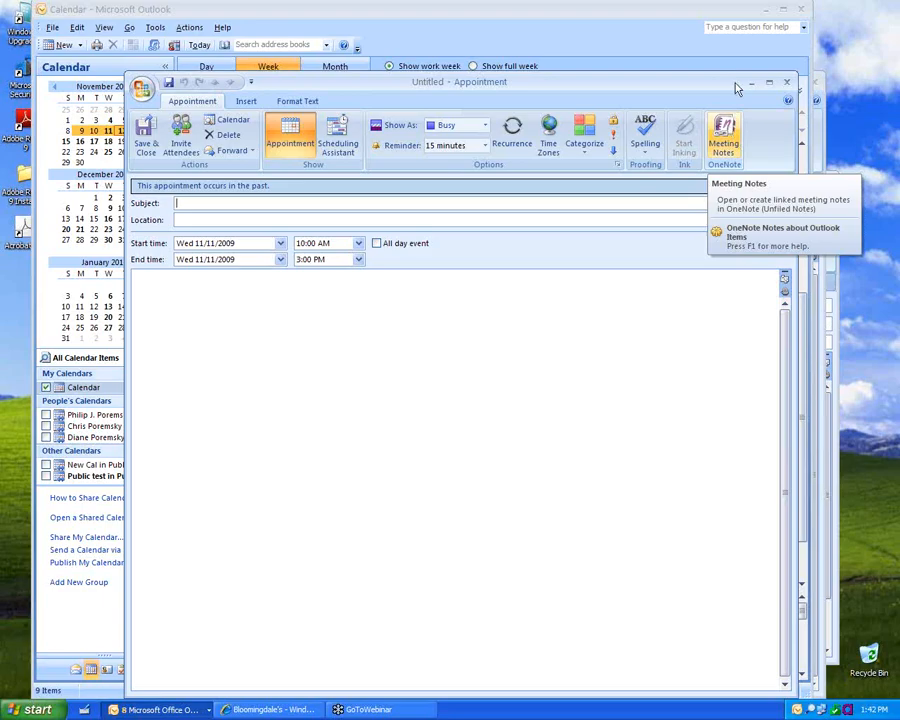
{"action": "left_click", "coordinate": [787, 83]}
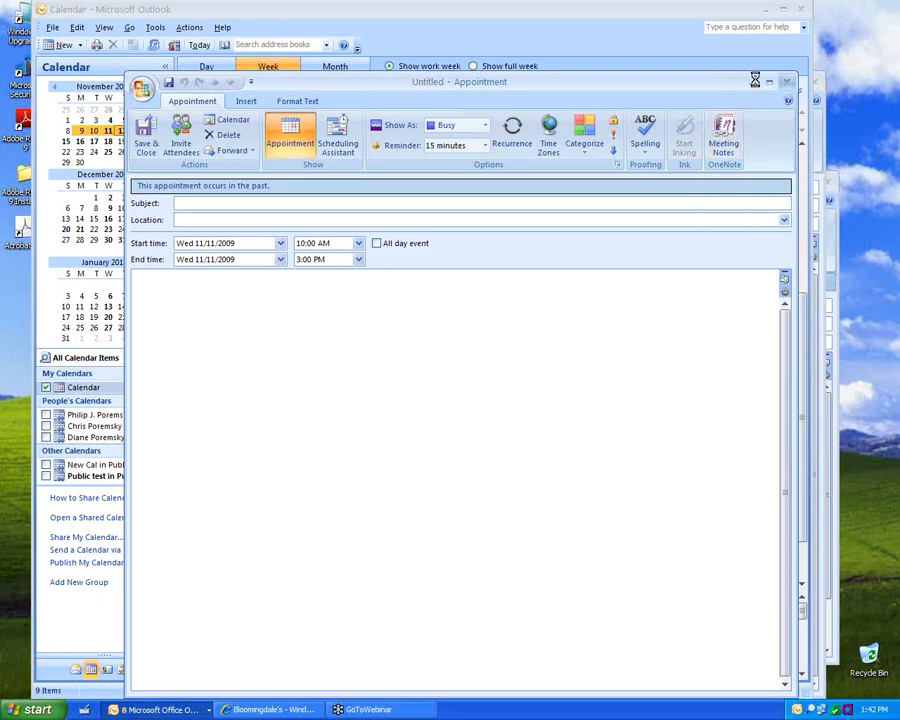
{"action": "left_click", "coordinate": [76, 670]}
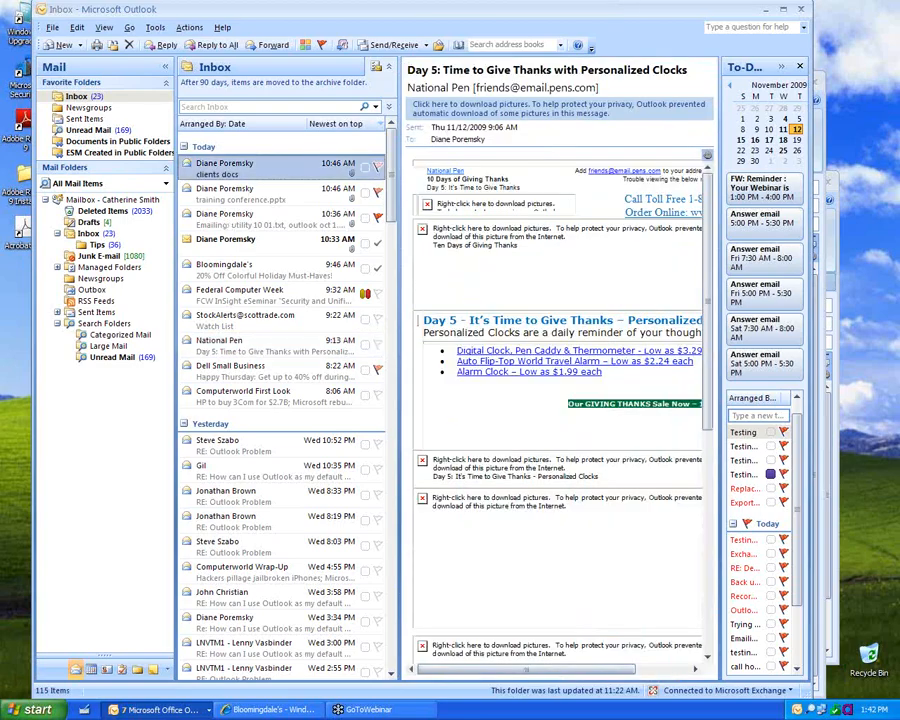
Step: Move the clients docs message to the calendar as a 2:00–2:30 PM appointment with its attachment
{"action": "left_click_drag", "start_coordinate": [225, 168], "coordinate": [91, 669]}
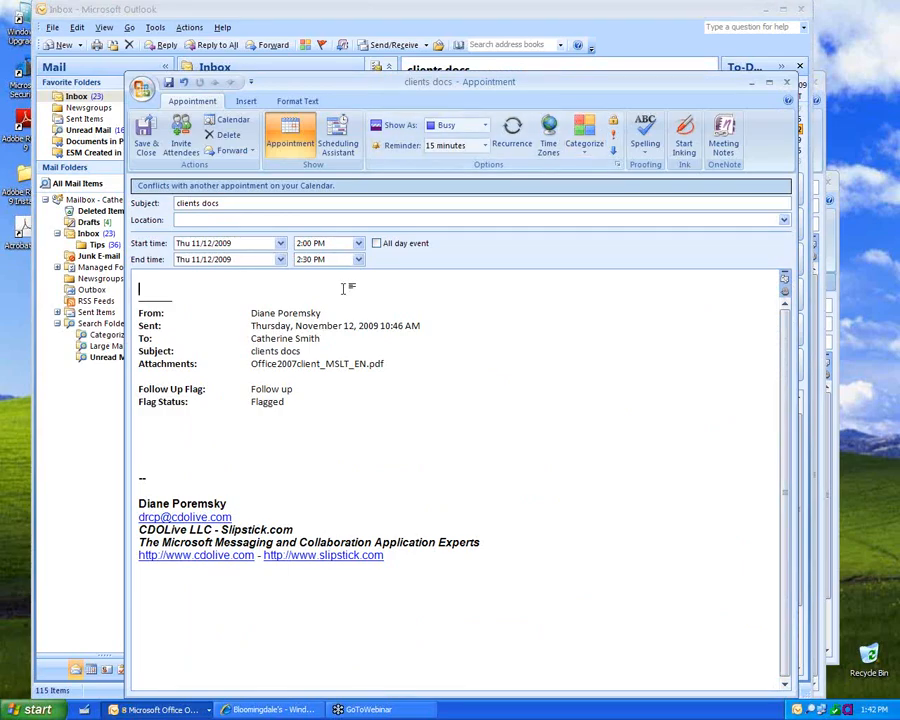
{"action": "left_click", "coordinate": [786, 81]}
{"action": "left_click", "coordinate": [452, 396]}
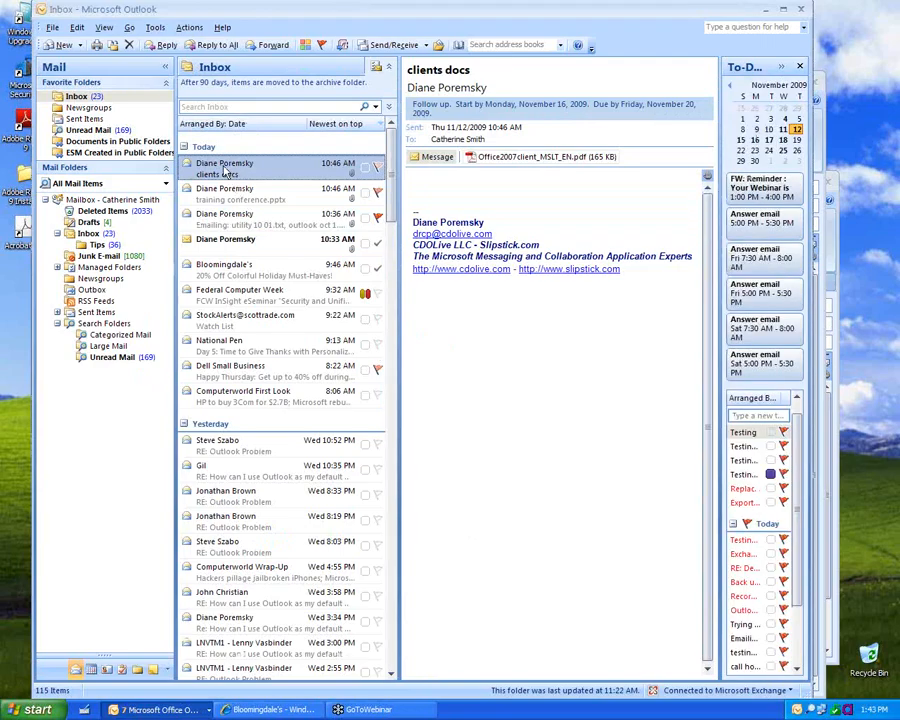
{"action": "right_click", "coordinate": [90, 673]}
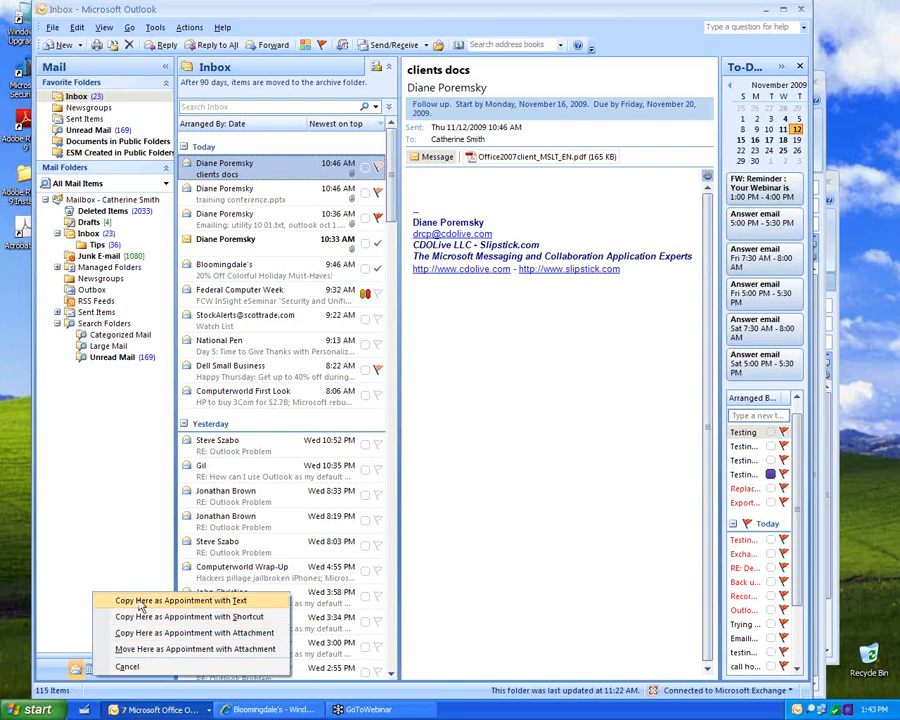
{"action": "left_click", "coordinate": [133, 653]}
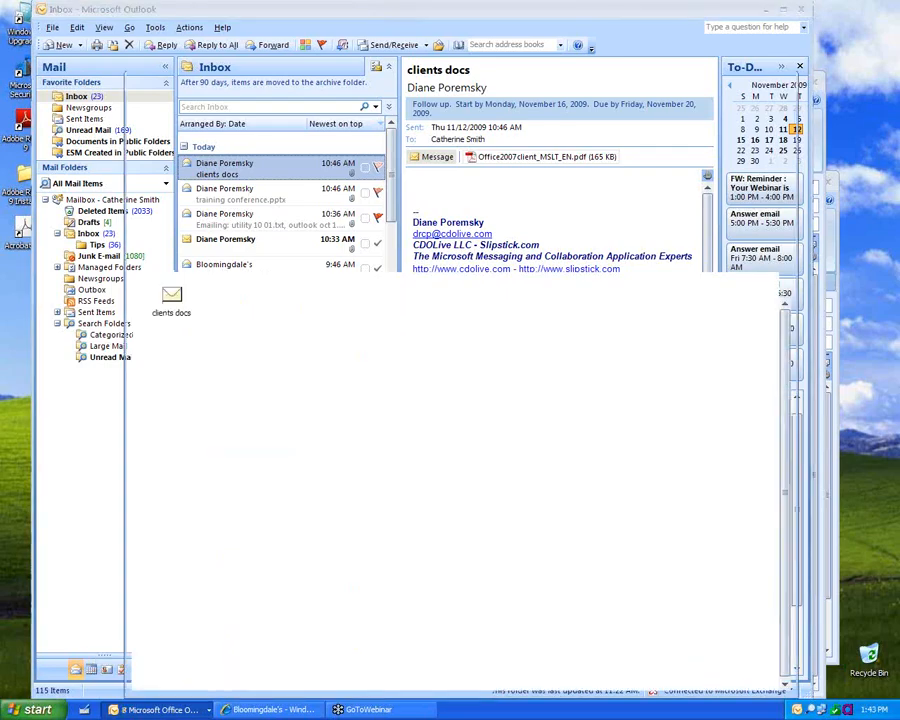
{"action": "left_click", "coordinate": [146, 140]}
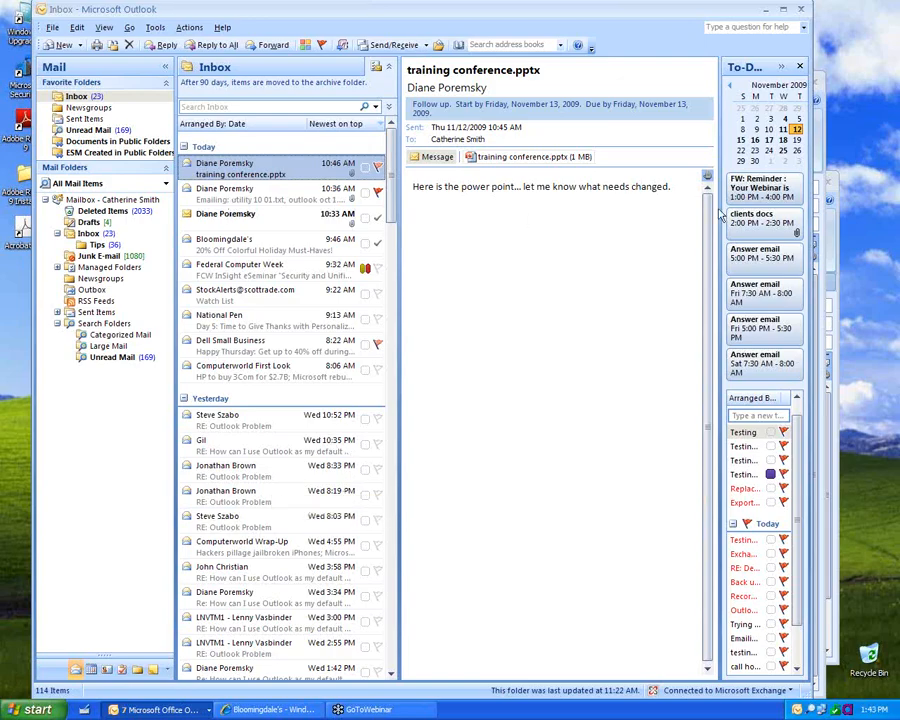
Step: Make an appointment from the message's body text, discard it, and go to the calendar
{"action": "left_click_drag", "start_coordinate": [698, 186], "coordinate": [420, 186]}
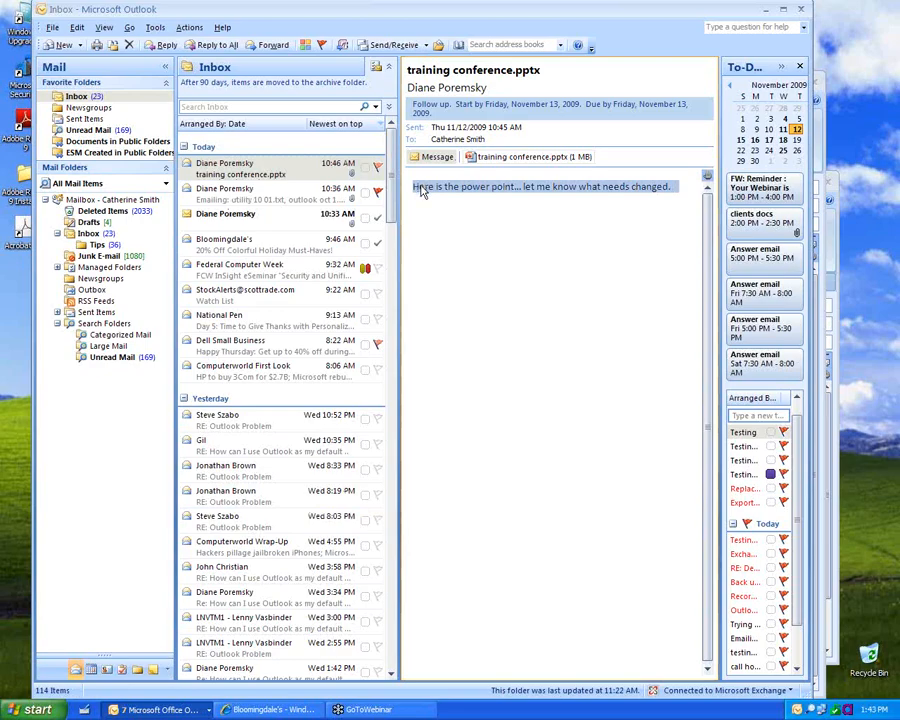
{"action": "left_click", "coordinate": [92, 669]}
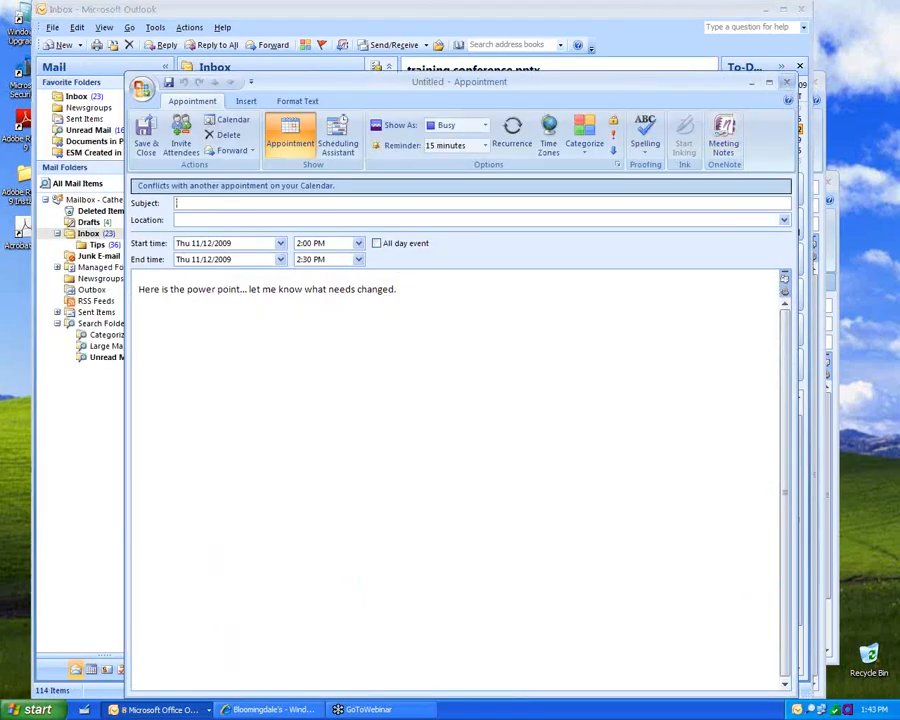
{"action": "left_click", "coordinate": [787, 82]}
{"action": "left_click", "coordinate": [443, 402]}
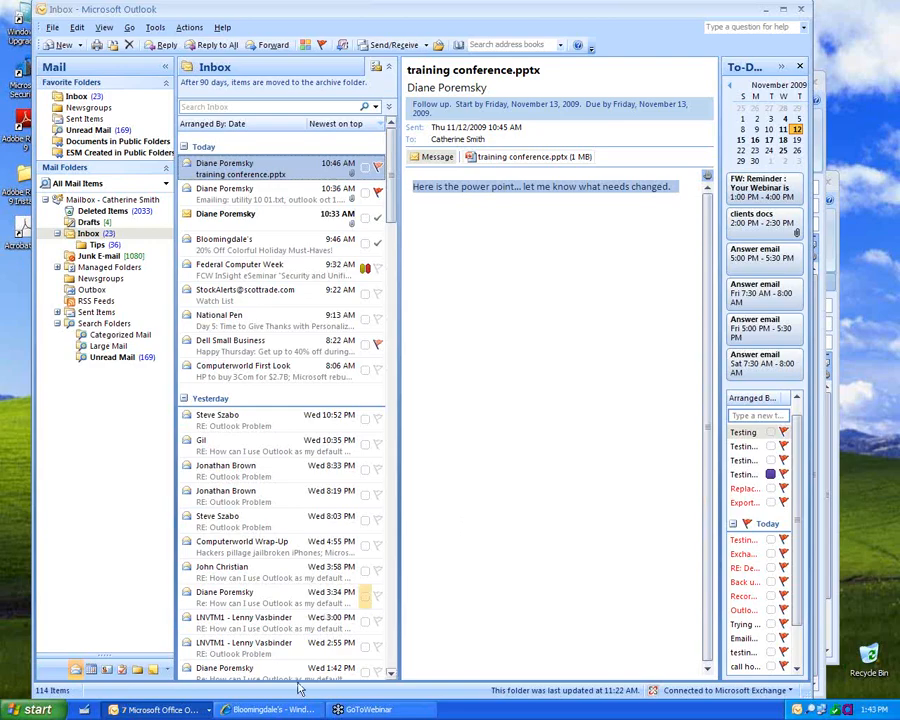
{"action": "left_click", "coordinate": [91, 670]}
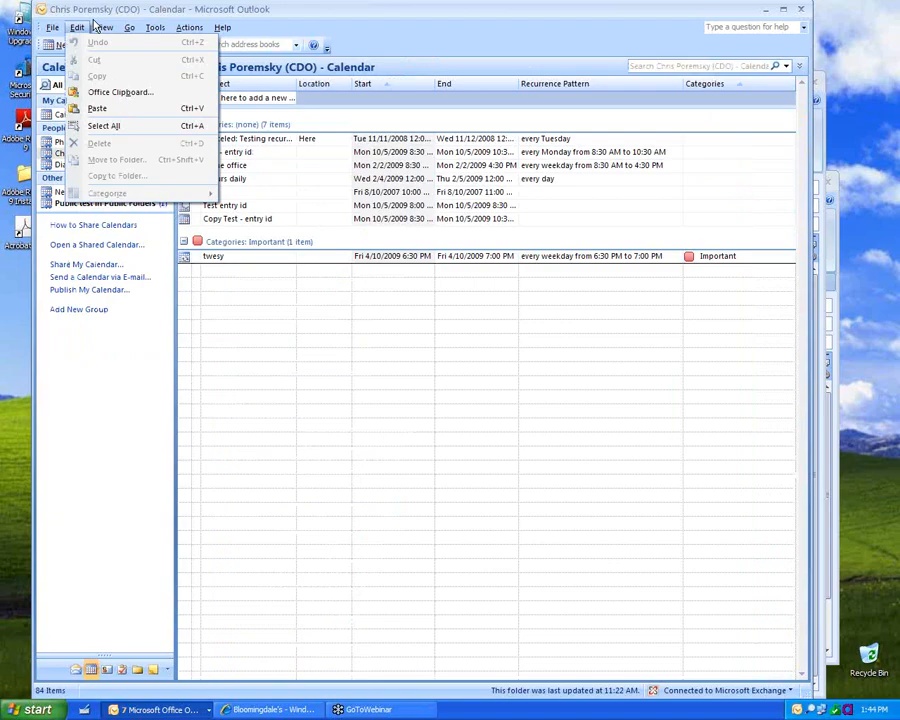
Step: Apply the Day/Week/Month View With AutoPreview to the calendar
{"action": "left_click", "coordinate": [101, 29]}
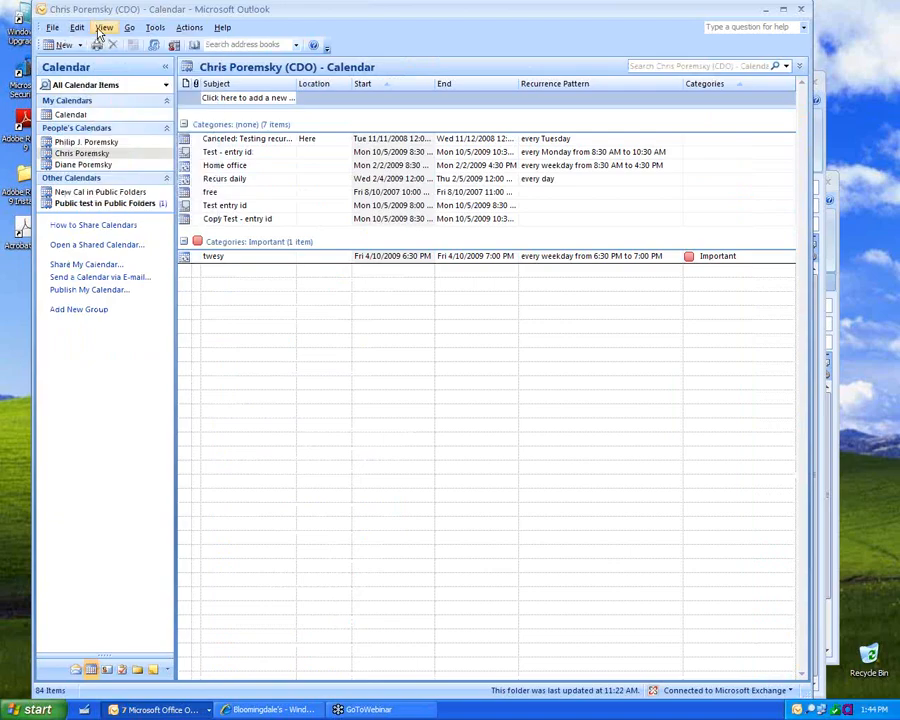
{"action": "left_click", "coordinate": [102, 29]}
{"action": "mouse_move", "coordinate": [136, 58]}
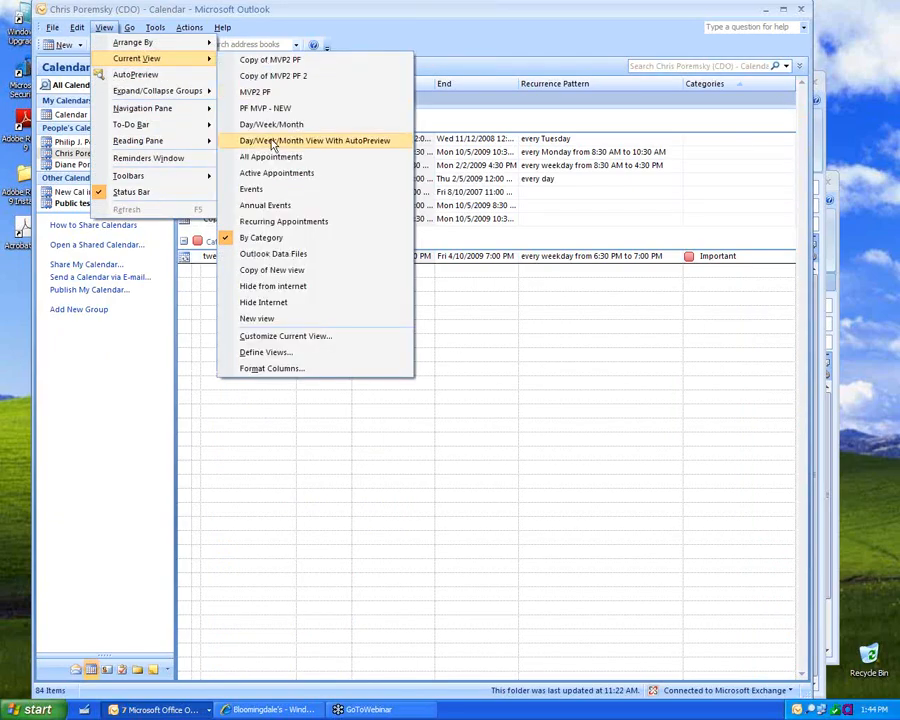
{"action": "left_click", "coordinate": [272, 143]}
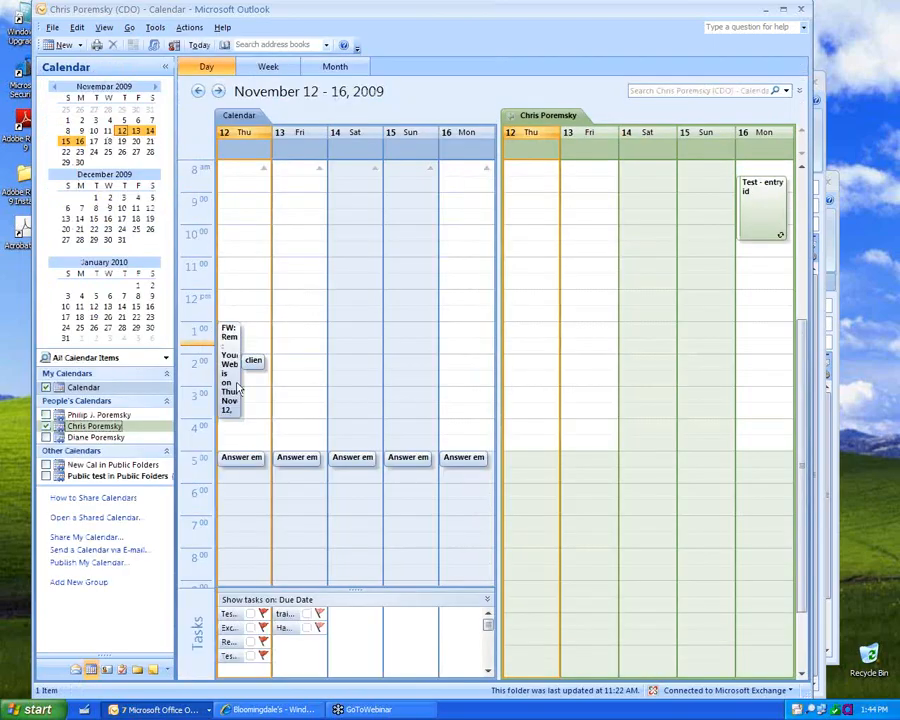
Step: Duplicate the Thursday clients docs appointment and move the copy to Friday 3:00 PM
{"action": "left_click", "coordinate": [254, 362]}
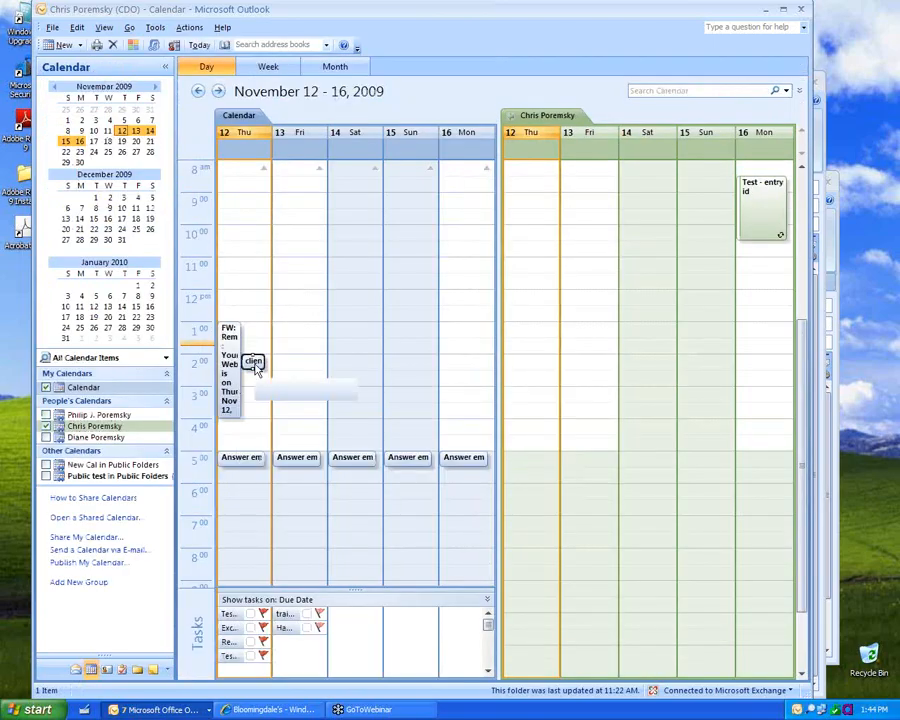
{"action": "key", "text": "ctrl+v"}
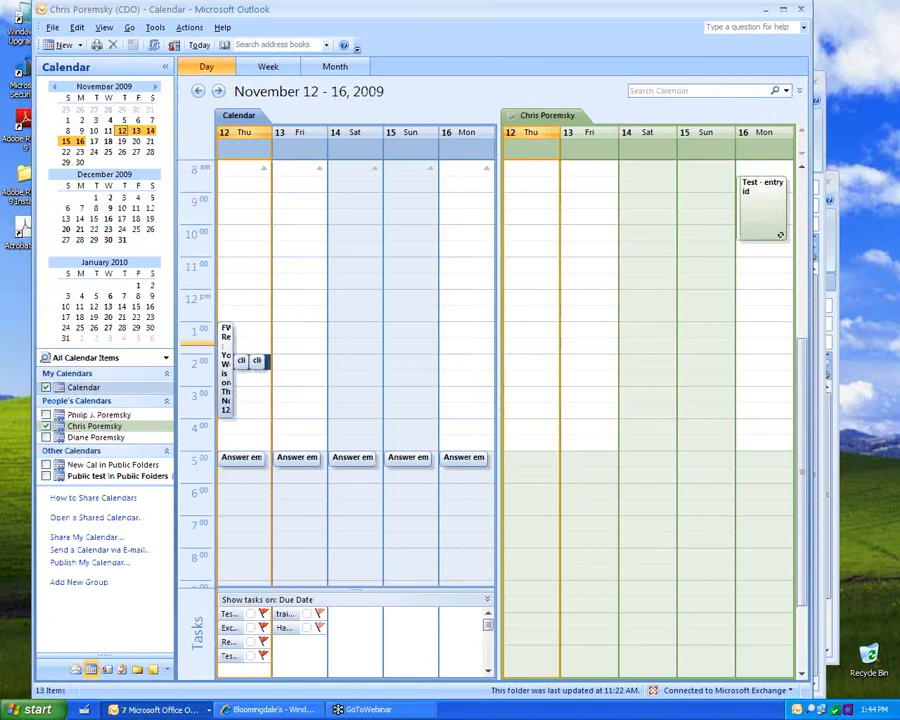
{"action": "left_click", "coordinate": [285, 363]}
{"action": "left_click", "coordinate": [257, 364]}
{"action": "left_click_drag", "start_coordinate": [252, 366], "coordinate": [321, 395]}
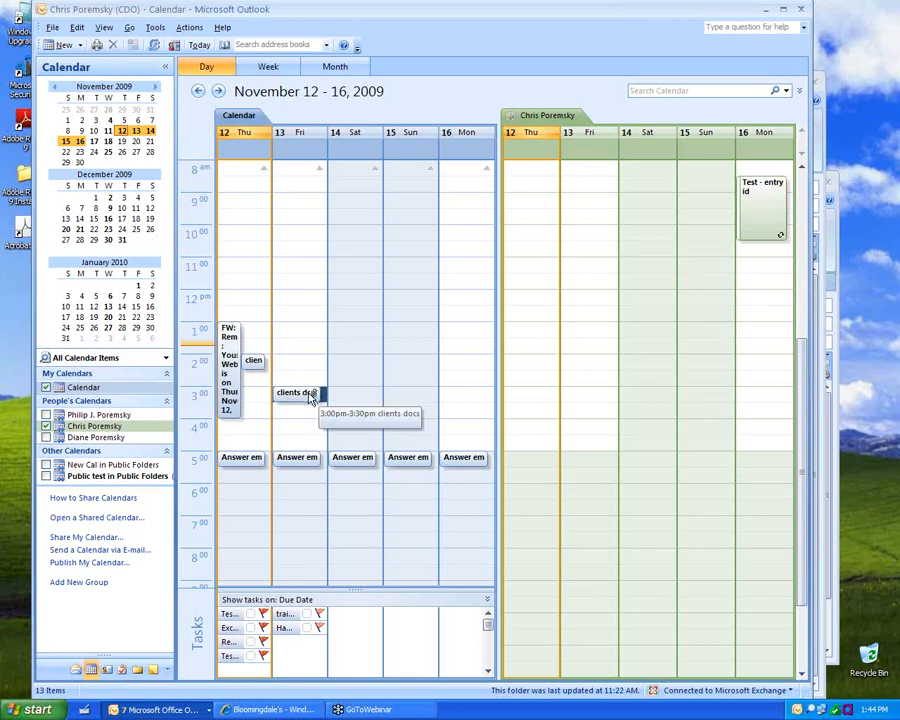
Step: Paste another clients docs copy at Sunday 2:30 PM and start a new appointment there
{"action": "left_click", "coordinate": [313, 398]}
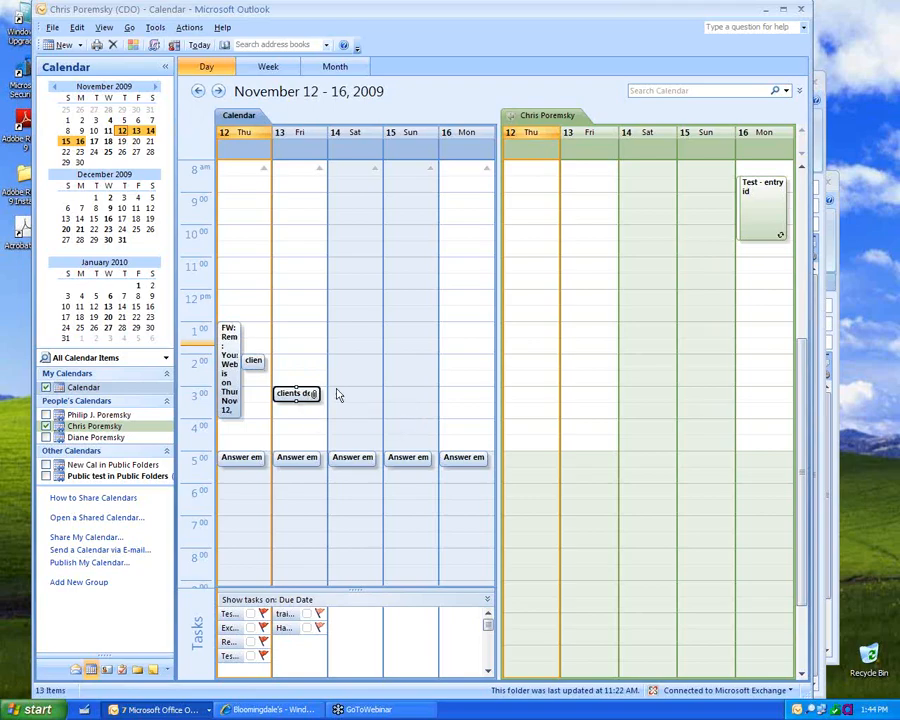
{"action": "left_click", "coordinate": [375, 397]}
{"action": "left_click", "coordinate": [407, 382]}
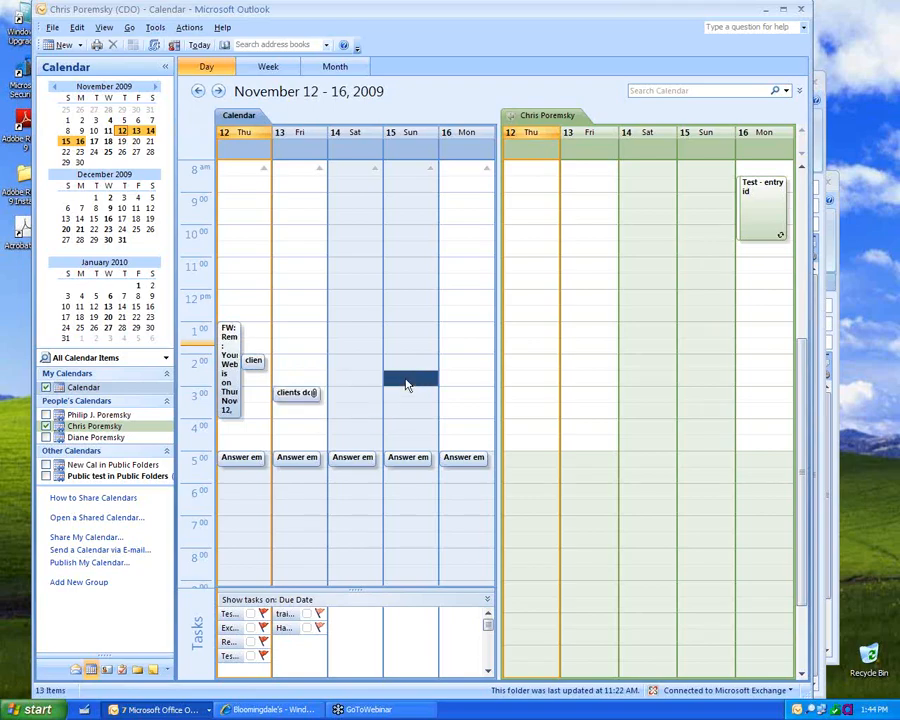
{"action": "key", "text": "ctrl+v"}
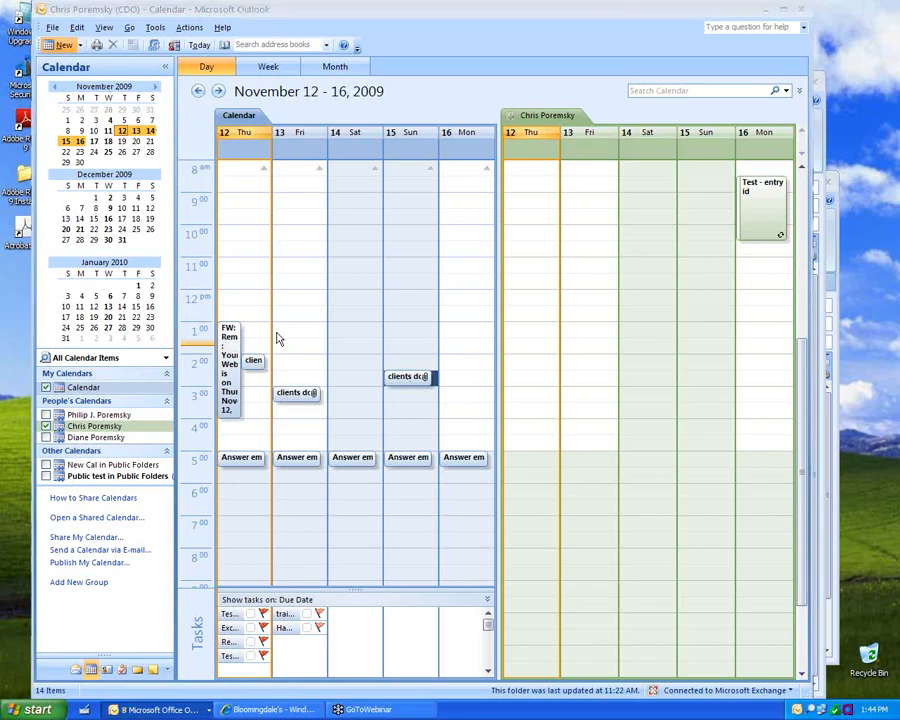
{"action": "key", "text": "ctrl+n"}
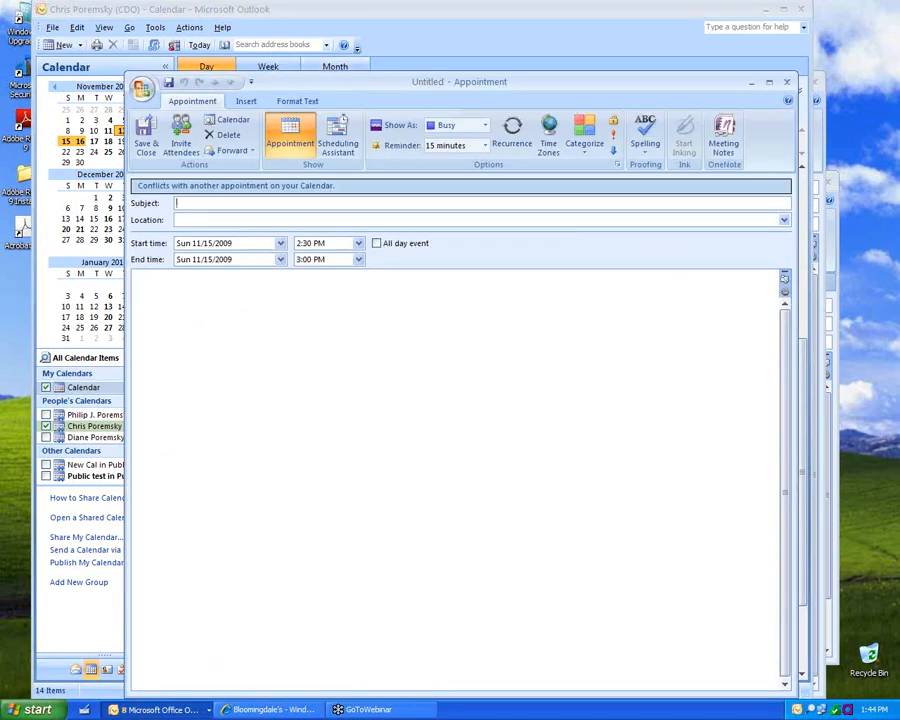
Step: Enter 'christmas' as the appointment's start date to set it to Christmas Day
{"action": "left_click_drag", "start_coordinate": [365, 83], "coordinate": [385, 139]}
{"action": "left_click", "coordinate": [258, 302]}
{"action": "type", "text": "chri"}
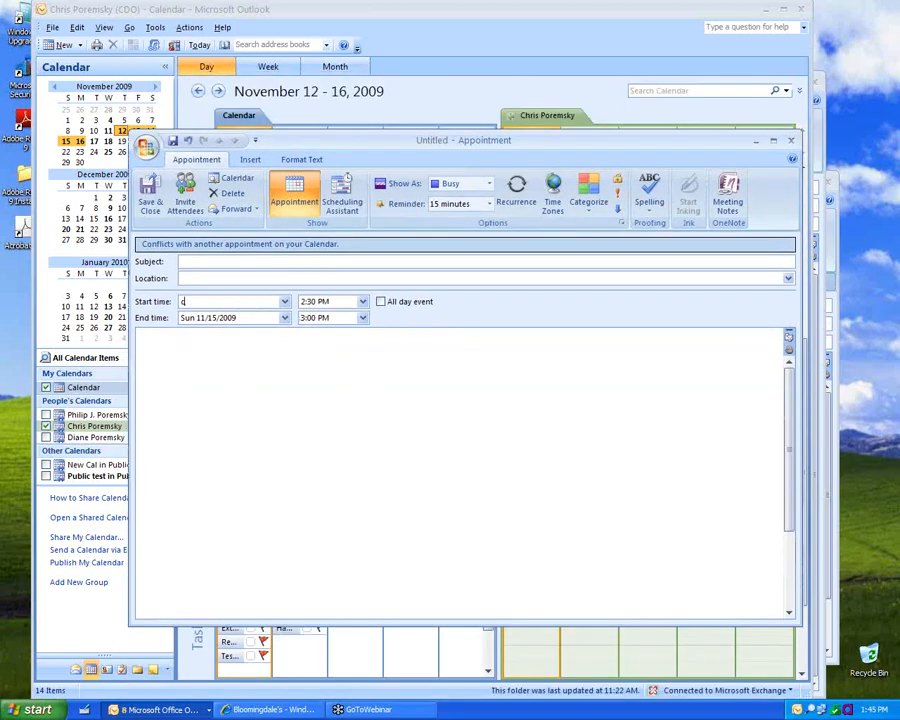
{"action": "type", "text": "stmas"}
{"action": "key", "text": "Tab"}
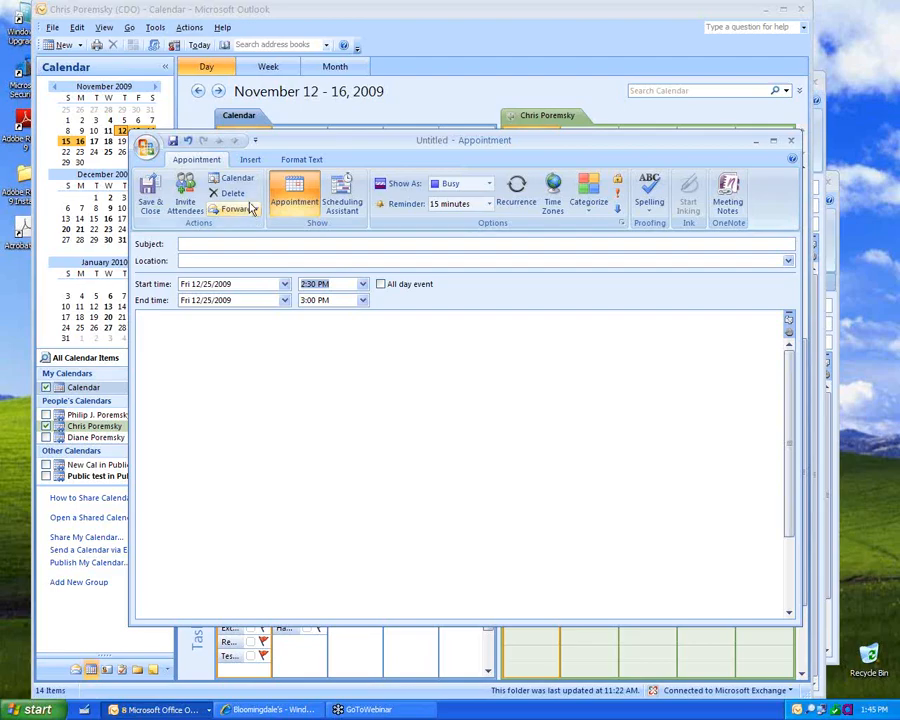
Step: Replace the start date with '1', moving the appointment to Friday 1/1/2010
{"action": "left_click", "coordinate": [250, 288]}
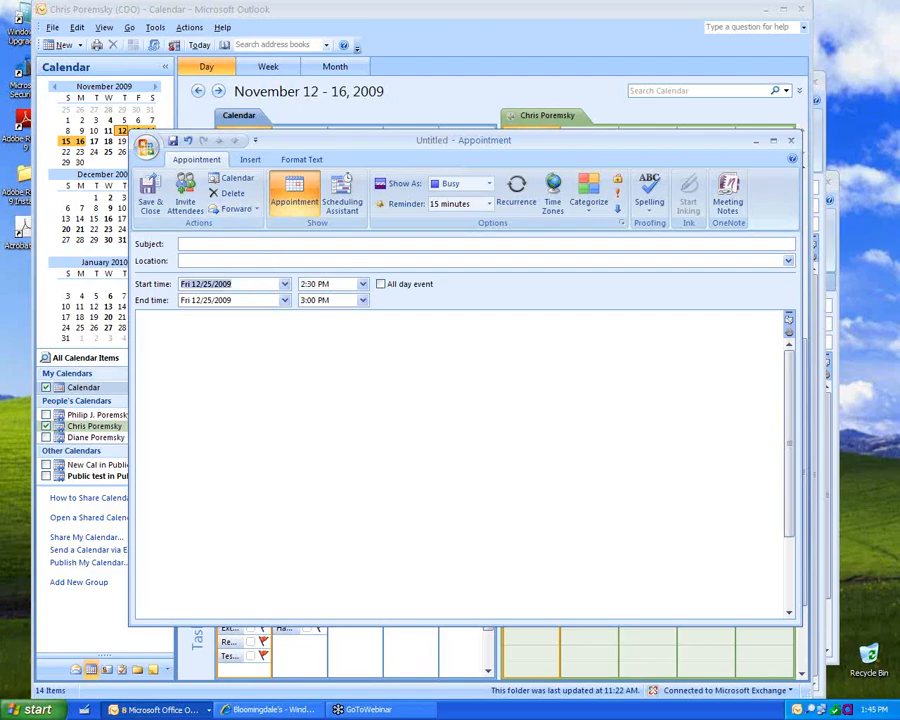
{"action": "type", "text": "1"}
{"action": "key", "text": "Tab"}
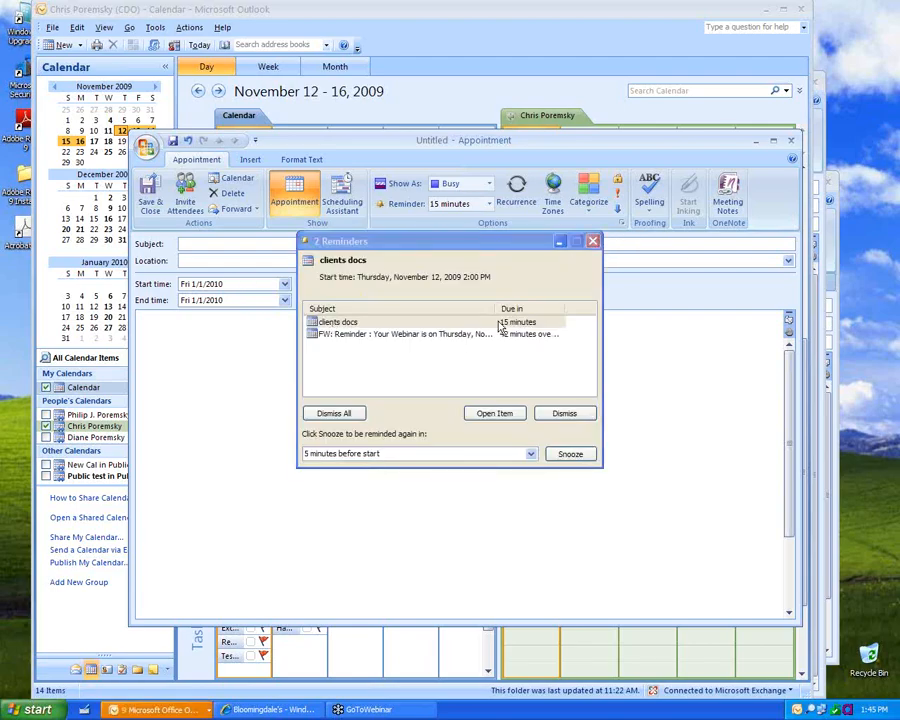
Step: Dismiss both pending reminders and return to the appointment's Start date field
{"action": "left_click", "coordinate": [499, 333], "text": "shift"}
{"action": "left_click", "coordinate": [560, 414]}
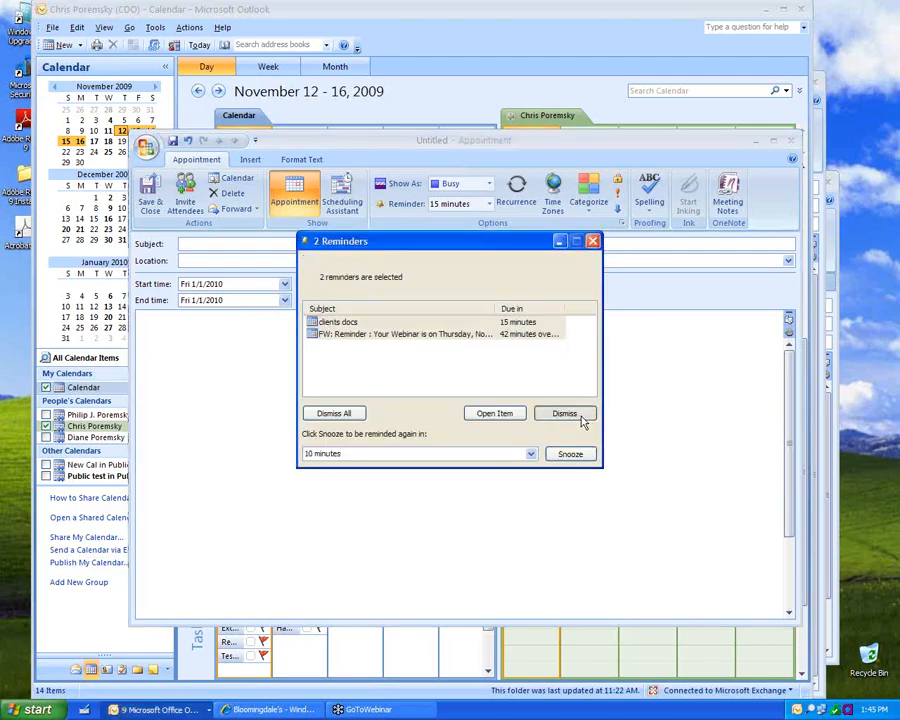
{"action": "left_click", "coordinate": [242, 284]}
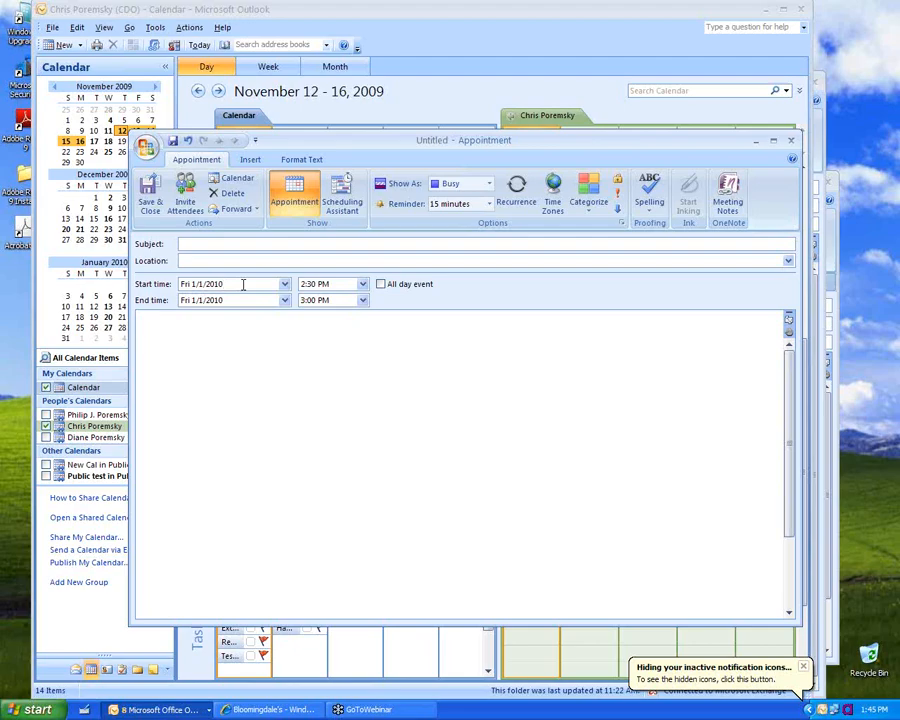
Step: Enter 1/4, then 1/19, as the appointment's start date
{"action": "left_click_drag", "start_coordinate": [231, 284], "coordinate": [101, 272]}
{"action": "type", "text": "1/4"}
{"action": "key", "text": "Tab"}
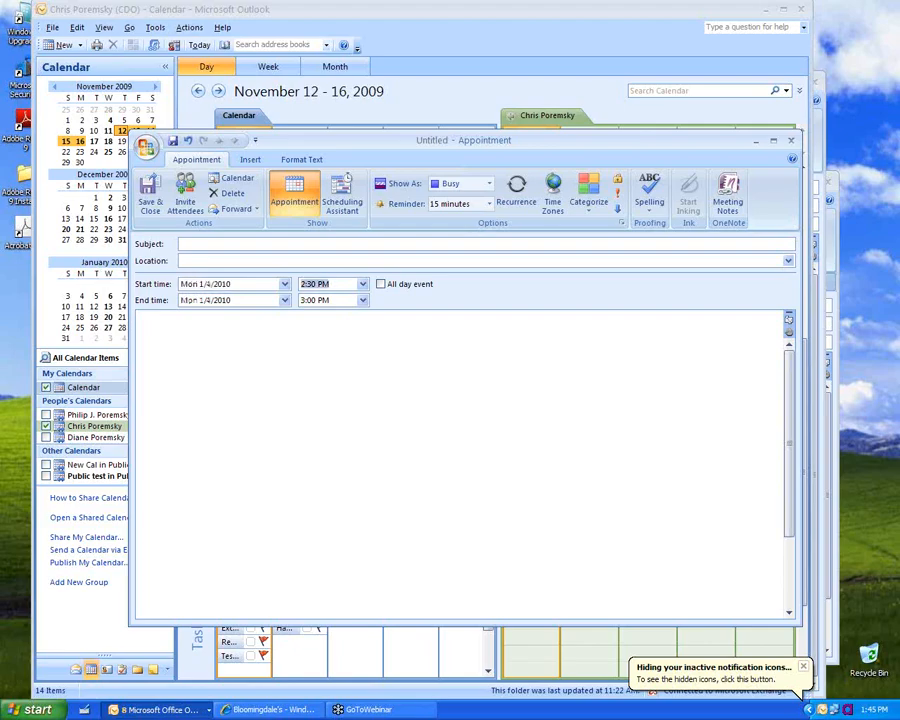
{"action": "left_click_drag", "start_coordinate": [265, 280], "coordinate": [100, 290]}
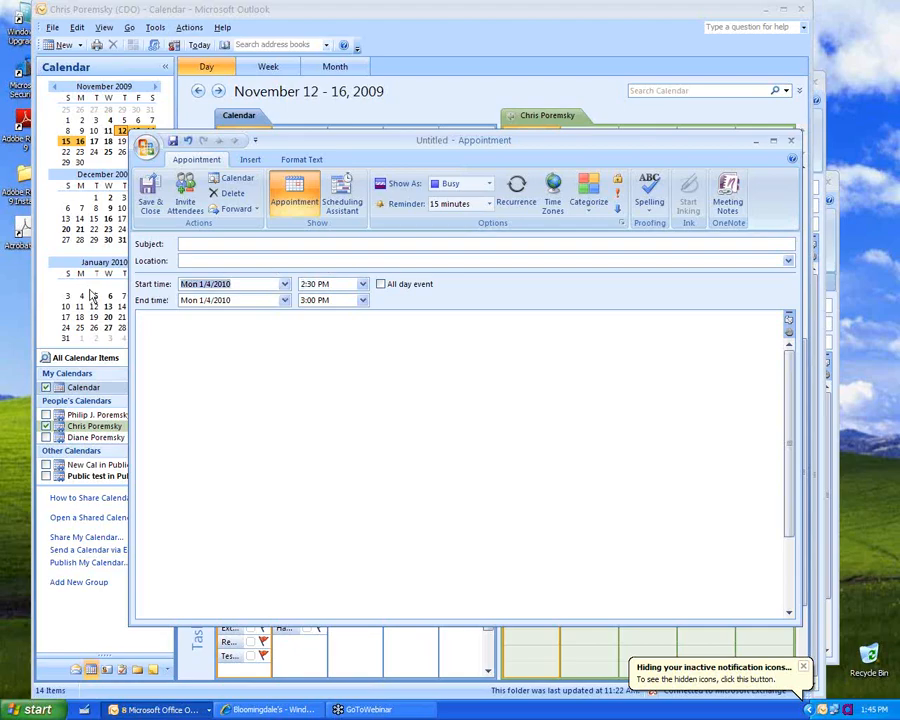
{"action": "type", "text": "1/19"}
{"action": "key", "text": "Tab"}
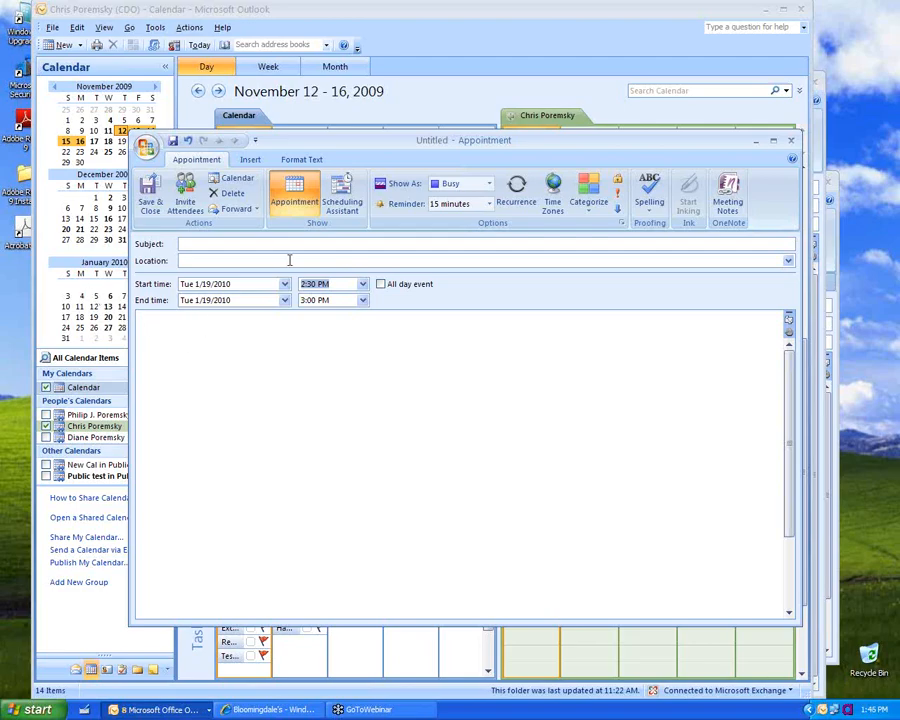
Step: Close the appointment form, discarding its changes without saving
{"action": "left_click", "coordinate": [237, 284]}
{"action": "left_click", "coordinate": [791, 140]}
{"action": "left_click", "coordinate": [466, 399]}
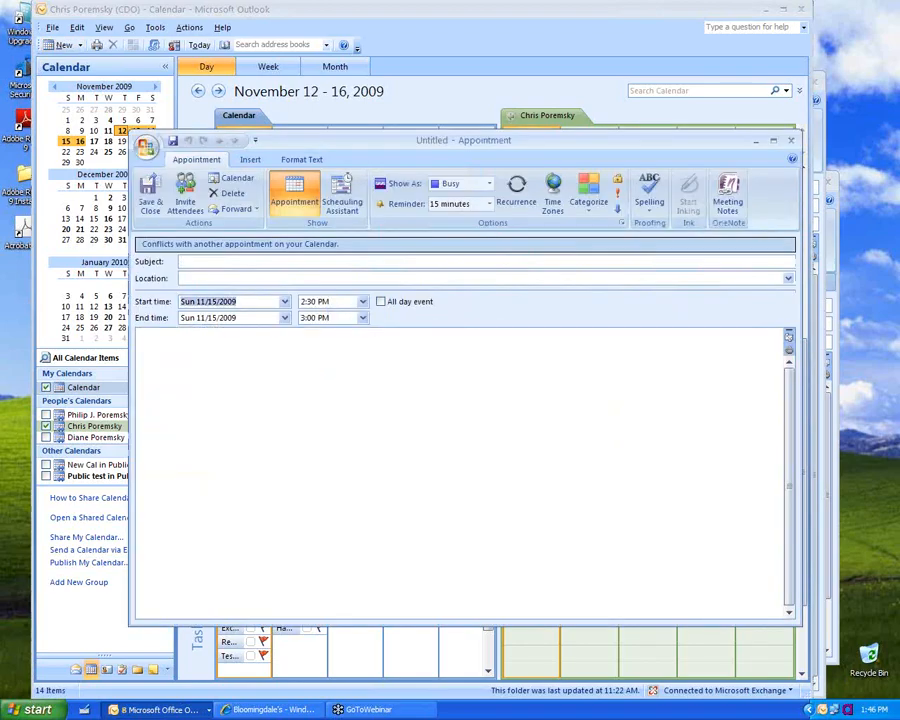
Step: Enter 'next week', 'today', then 'next thur' as the start date, landing on Thu 11/19/2009
{"action": "type", "text": "next week"}
{"action": "key", "text": "Tab"}
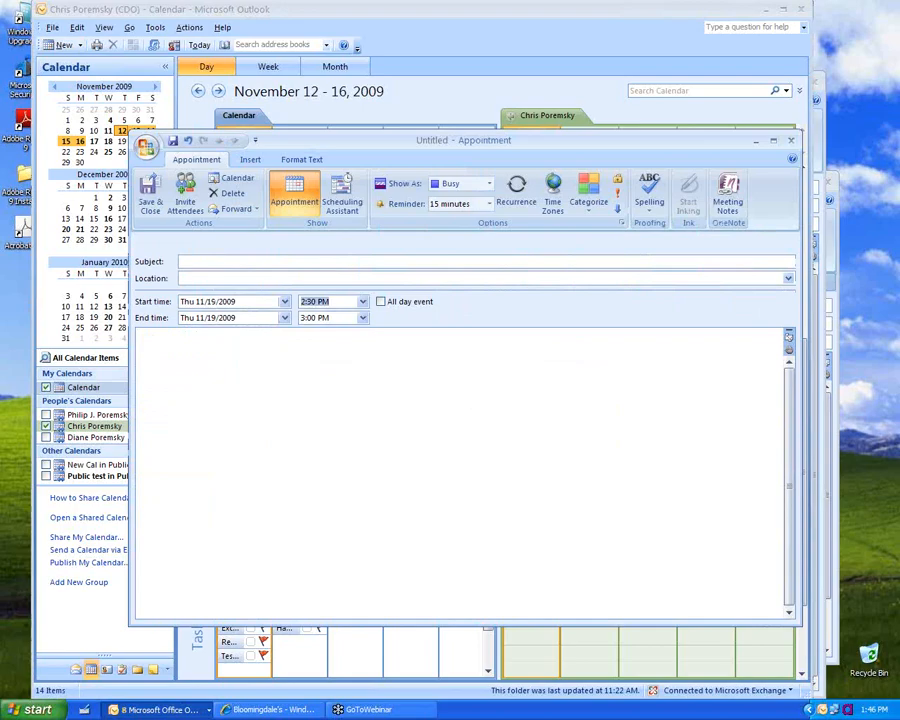
{"action": "left_click_drag", "start_coordinate": [238, 284], "coordinate": [55, 283]}
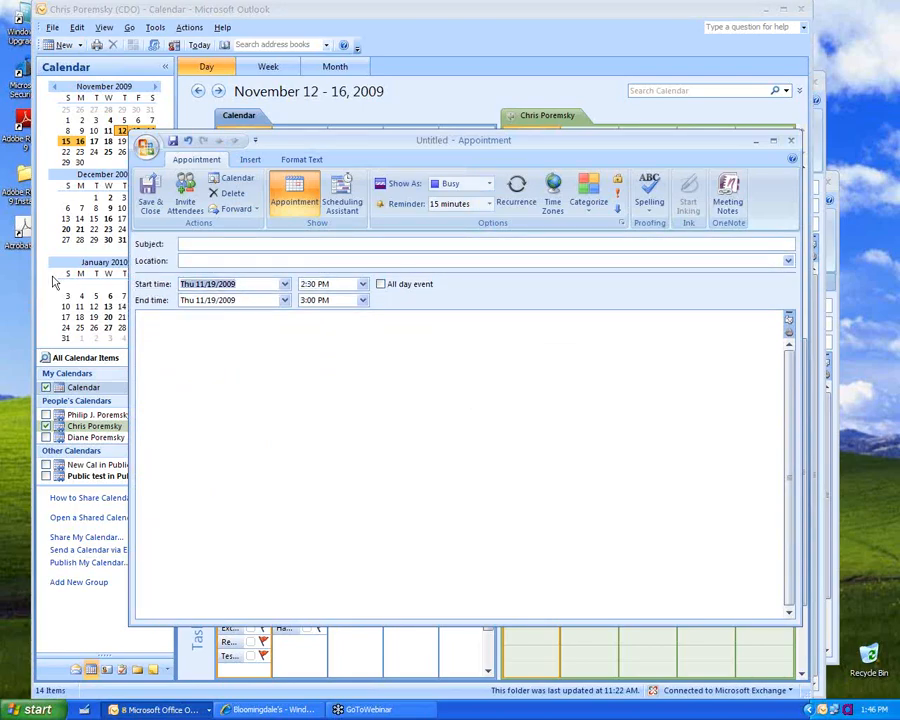
{"action": "type", "text": "today"}
{"action": "key", "text": "Tab"}
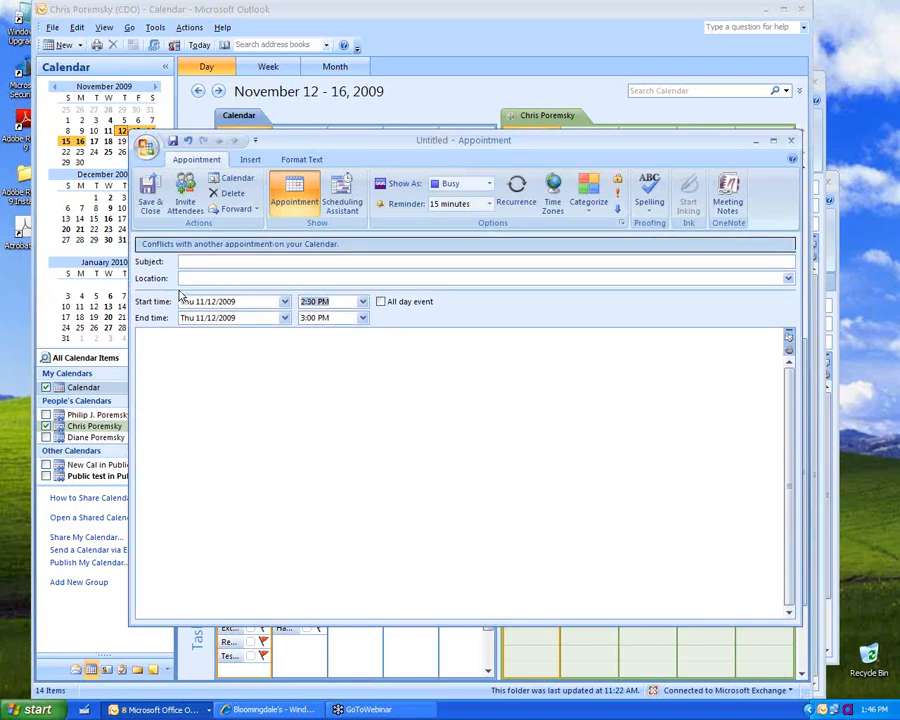
{"action": "left_click_drag", "start_coordinate": [242, 300], "coordinate": [2, 320]}
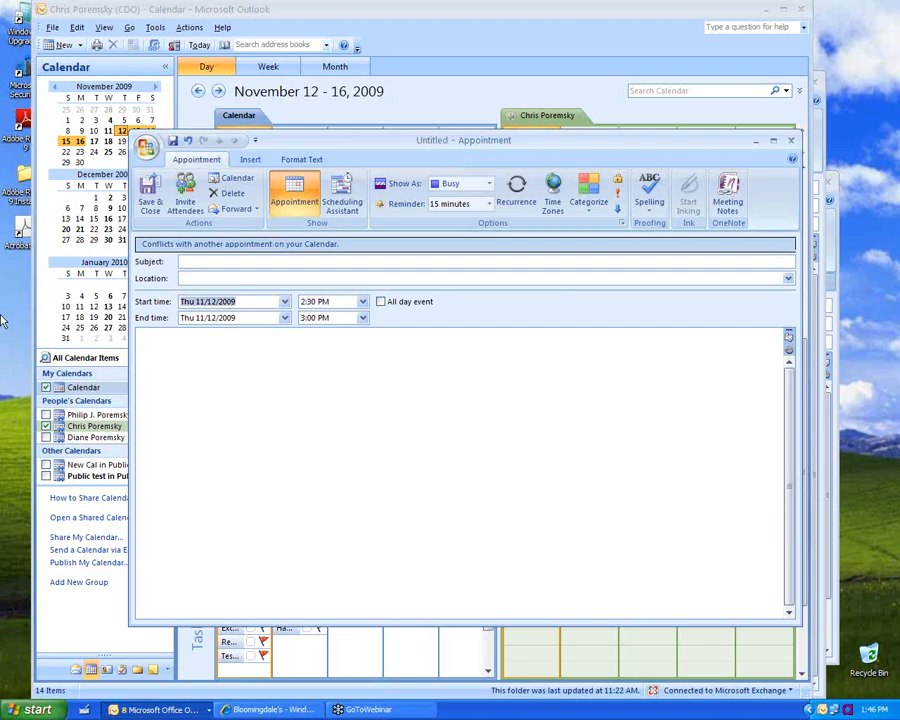
{"action": "type", "text": "next thur"}
{"action": "key", "text": "Tab"}
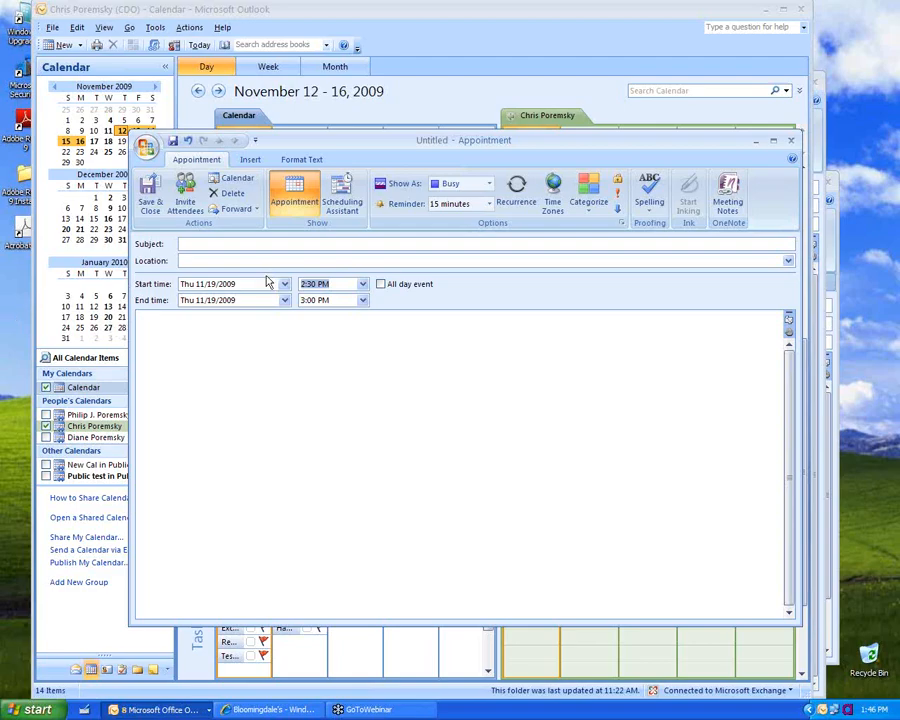
Step: Change the start time to 3:30, then to 9.15, giving 9:15–9:45 AM
{"action": "left_click", "coordinate": [253, 284]}
{"action": "left_click_drag", "start_coordinate": [340, 282], "coordinate": [270, 279]}
{"action": "type", "text": "2"}
{"action": "key", "text": "BackSpace"}
{"action": "type", "text": "3:3"}
{"action": "type", "text": "0"}
{"action": "key", "text": "Tab"}
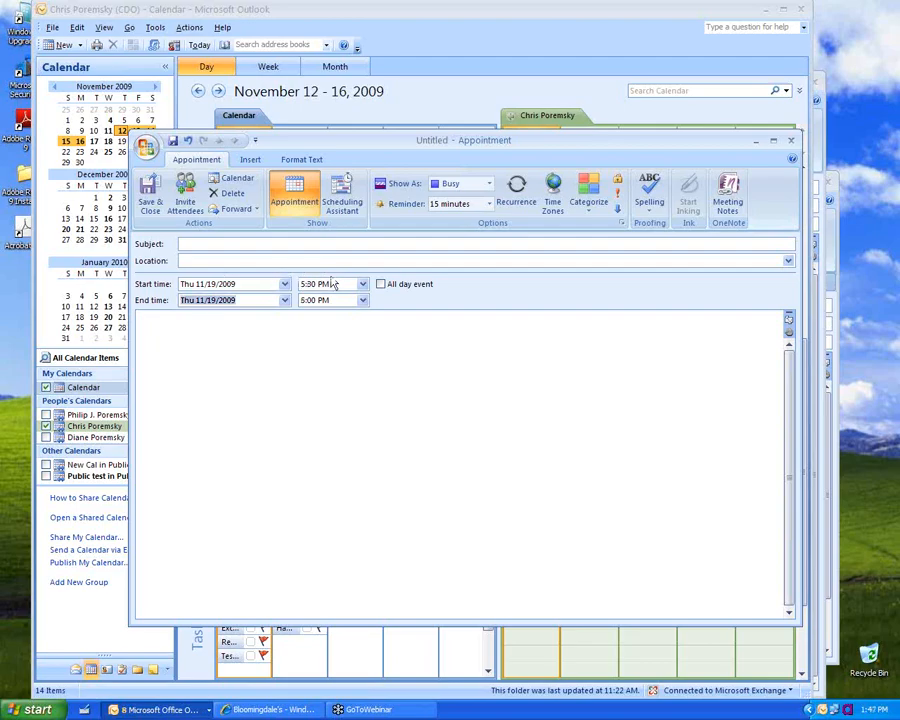
{"action": "left_click_drag", "start_coordinate": [333, 283], "coordinate": [236, 285]}
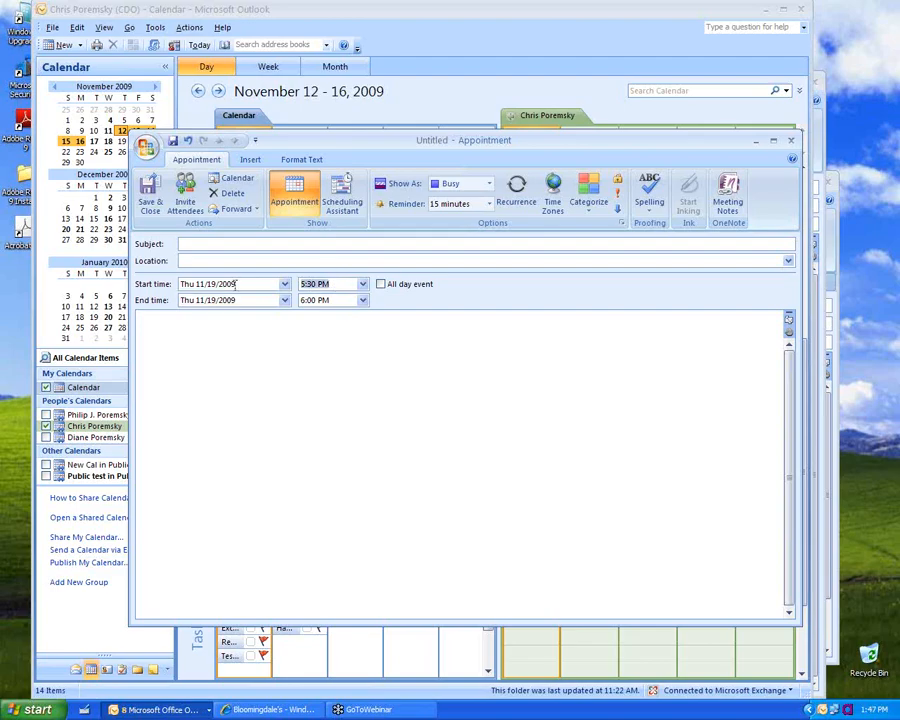
{"action": "type", "text": "9.15"}
{"action": "key", "text": "Tab"}
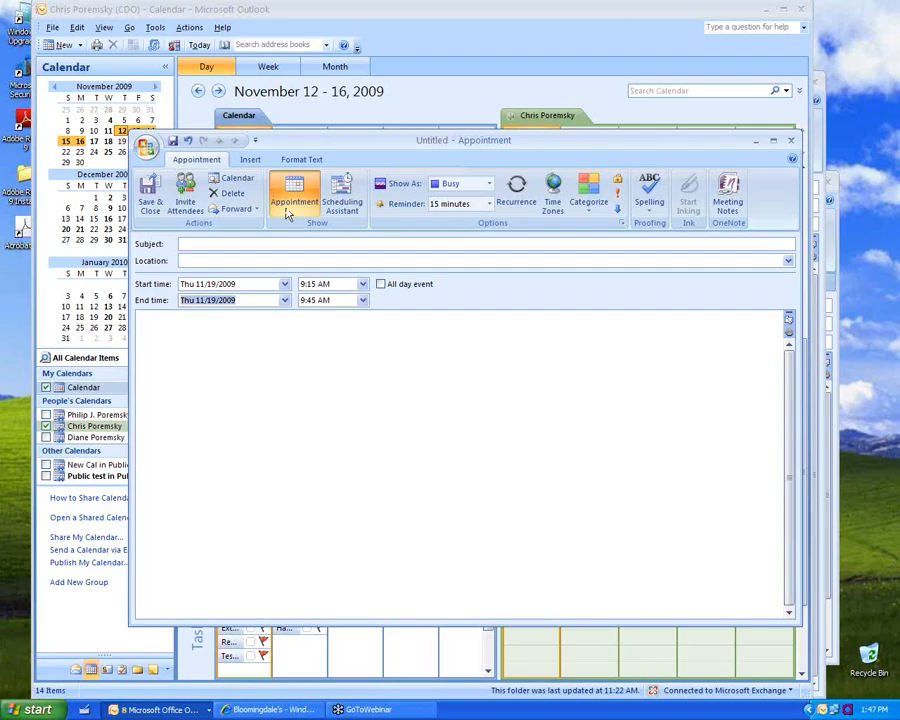
Step: Set the start time to 9:15p, making it 9:15 PM
{"action": "left_click", "coordinate": [349, 284]}
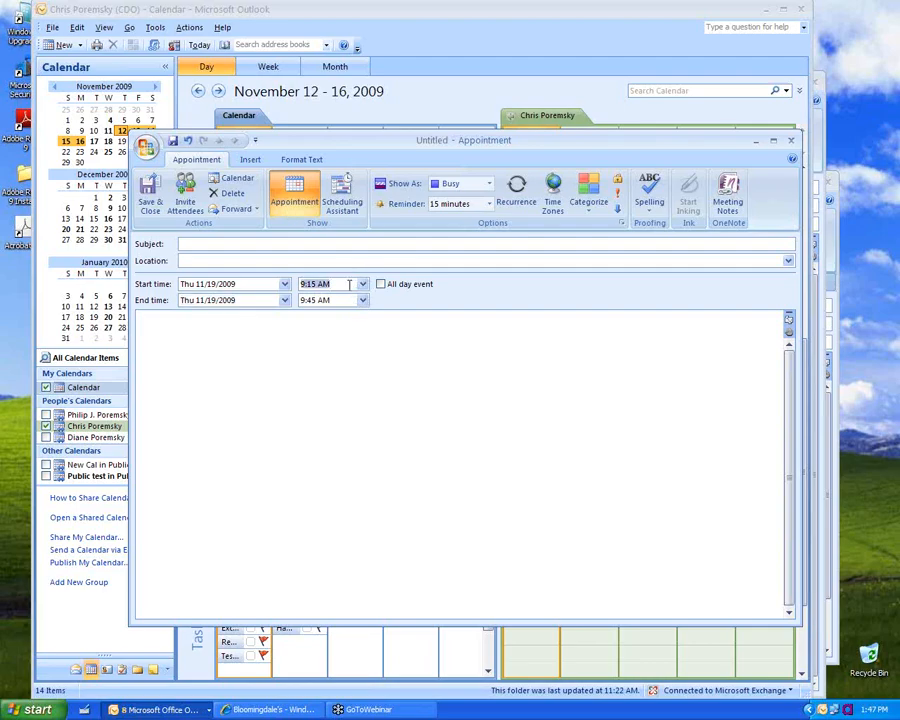
{"action": "type", "text": "9:15p"}
{"action": "key", "text": "Tab"}
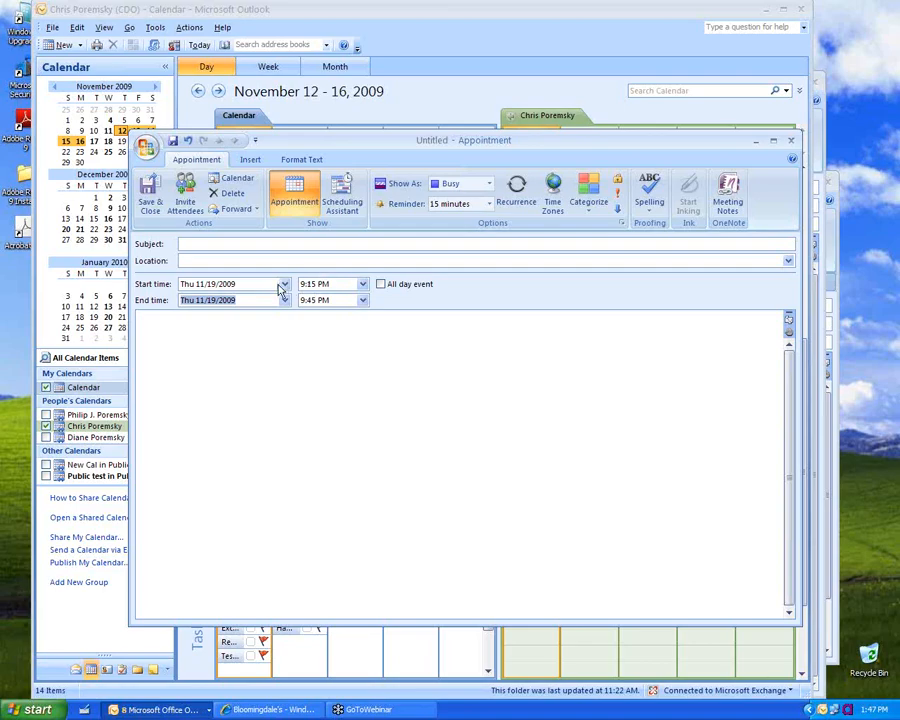
Step: Enter '2w+1', then '2 weeks before janu' as the start date, resolving to Fri 12/18/2009
{"action": "left_click_drag", "start_coordinate": [261, 283], "coordinate": [4, 272]}
{"action": "type", "text": "2w"}
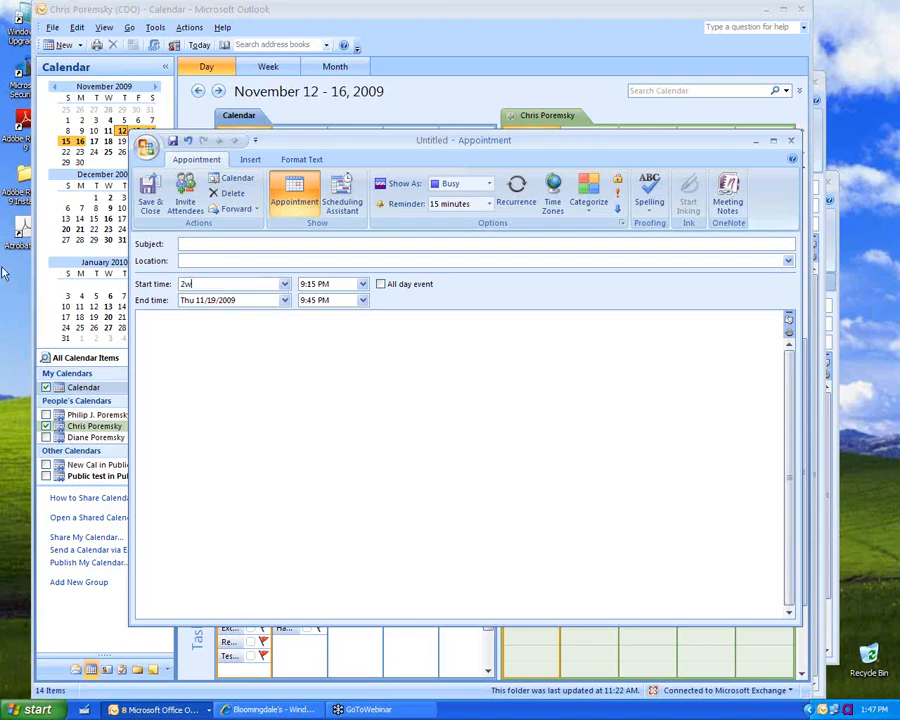
{"action": "type", "text": "+1"}
{"action": "key", "text": "Tab"}
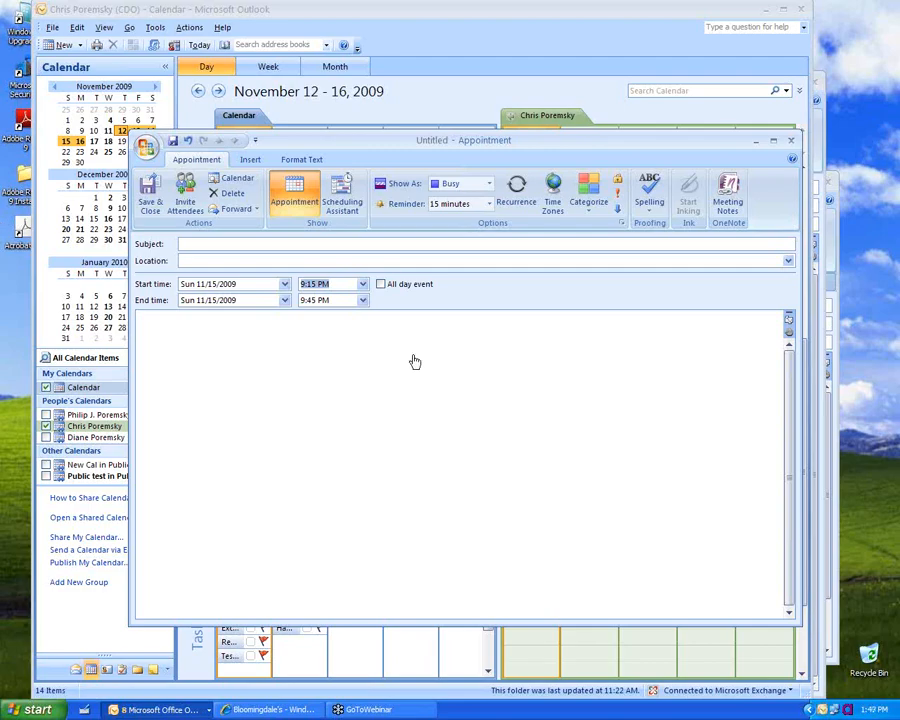
{"action": "key", "text": "shift+Tab"}
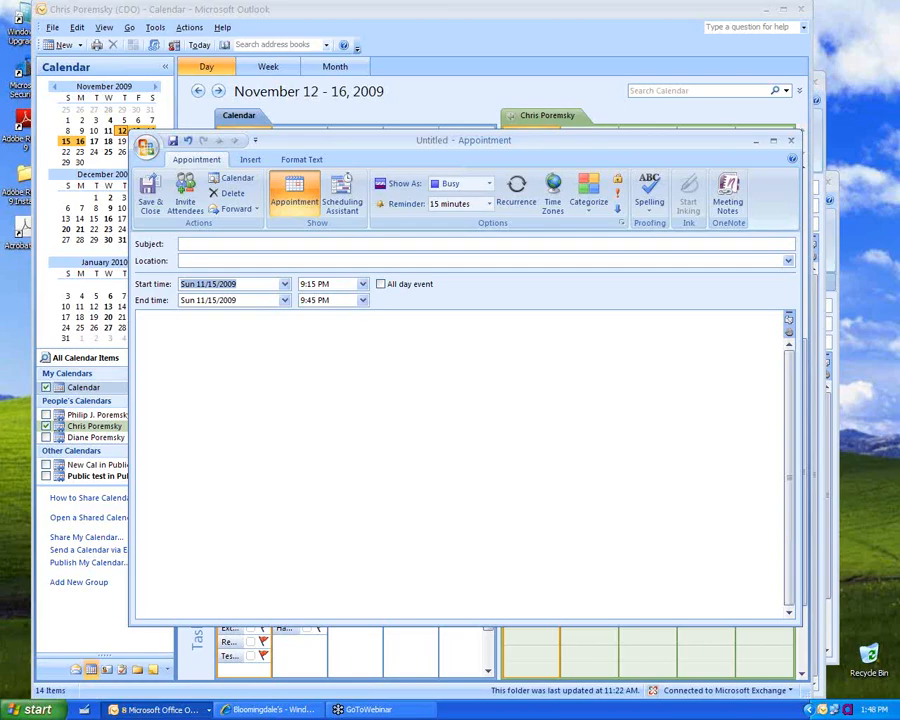
{"action": "type", "text": "2w"}
{"action": "key", "text": "BackSpace"}
{"action": "type", "text": "weeks before janu"}
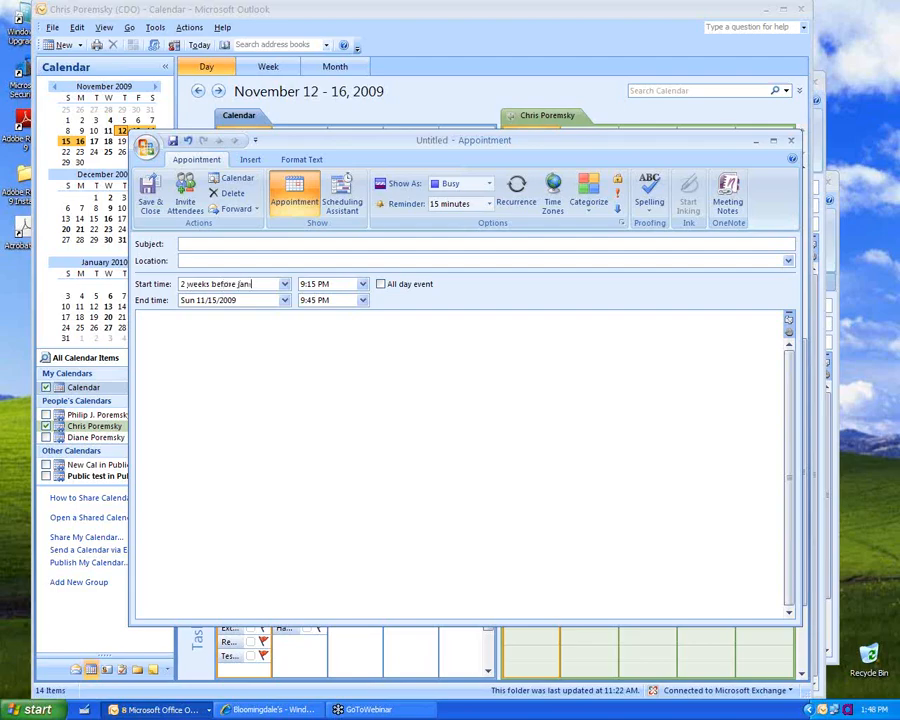
{"action": "key", "text": "Tab"}
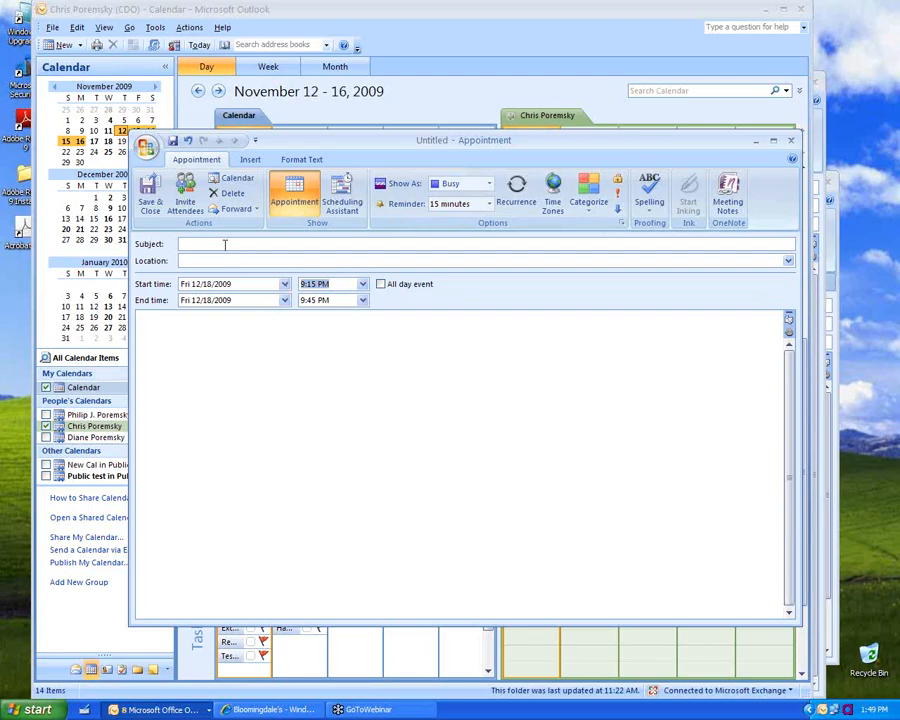
Step: Close the test appointment and decline to save it
{"action": "left_click", "coordinate": [791, 140]}
{"action": "left_click", "coordinate": [448, 396]}
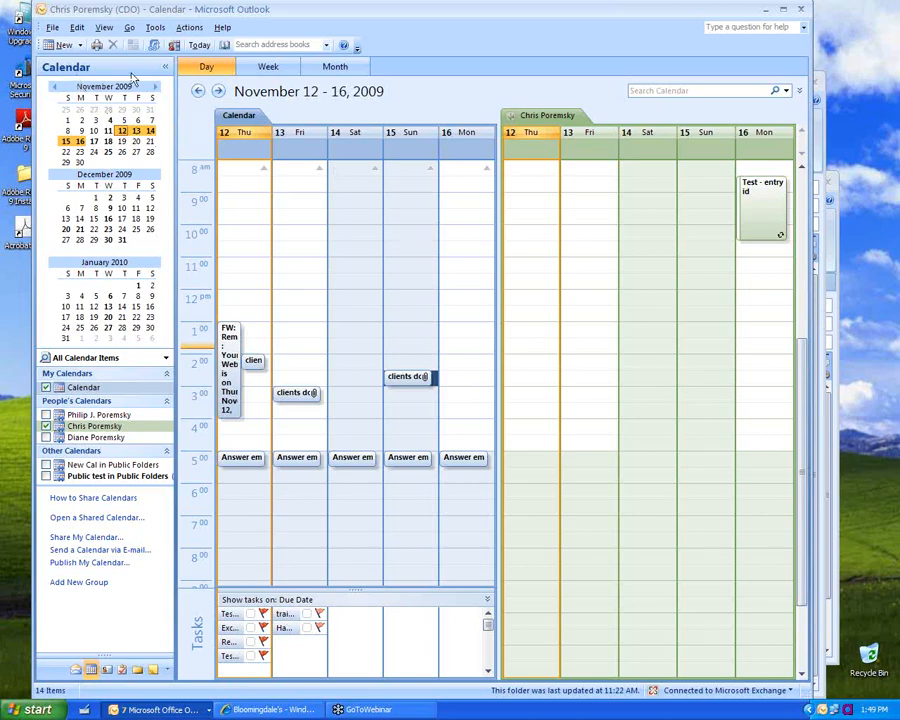
Step: Start a new meeting request and show the attendees' availability grid
{"action": "left_click", "coordinate": [81, 46]}
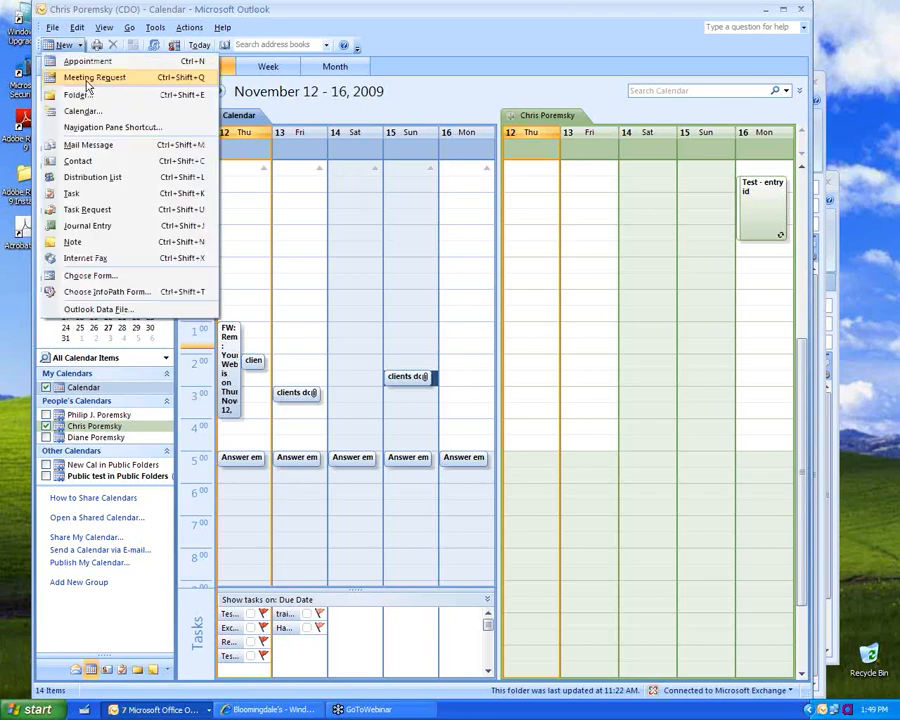
{"action": "left_click", "coordinate": [80, 75]}
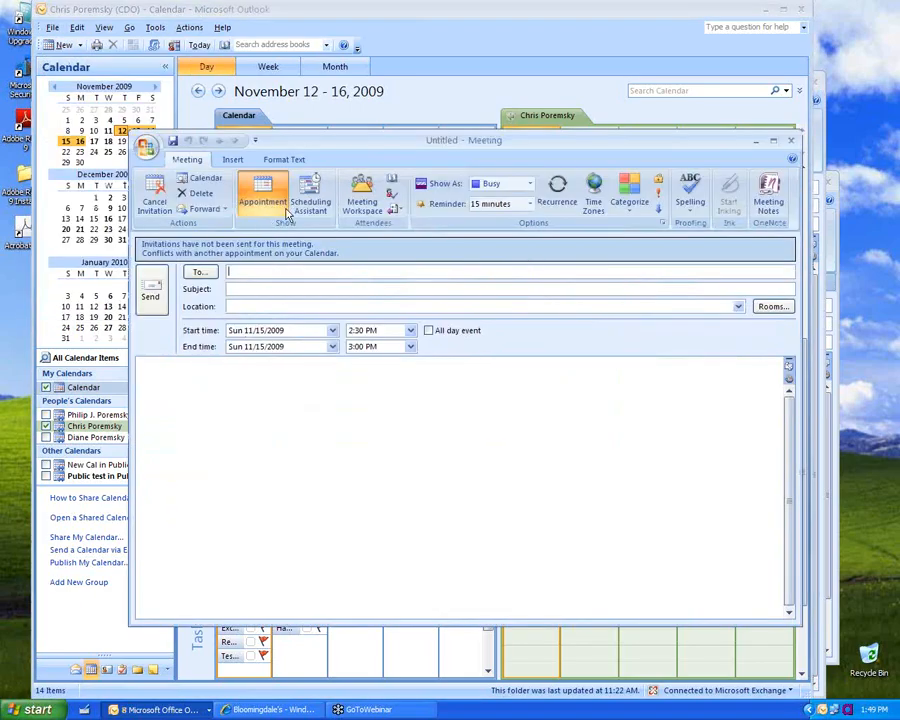
{"action": "left_click", "coordinate": [313, 190]}
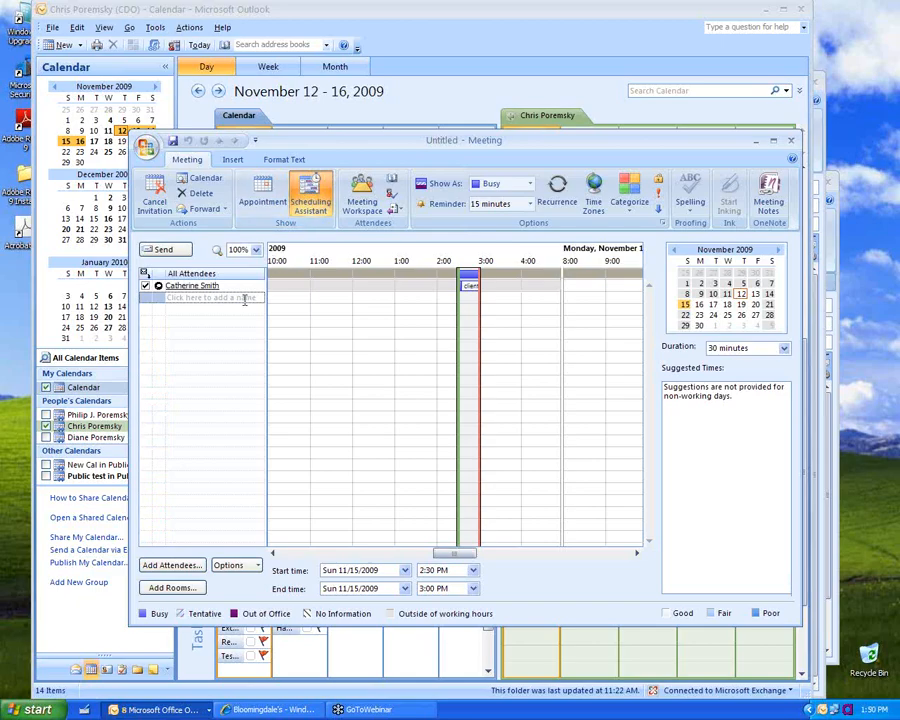
Step: Add two more attendees by typing their aliases and resolving the names
{"action": "left_click", "coordinate": [244, 298]}
{"action": "type", "text": "diane"}
{"action": "key", "text": "Return"}
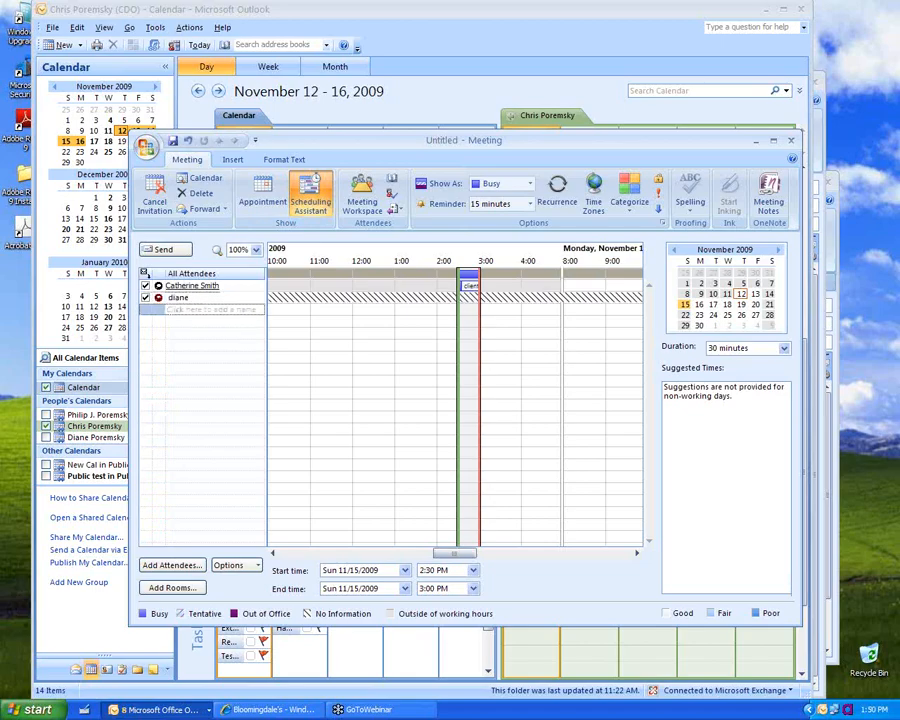
{"action": "key", "text": "BackSpace"}
{"action": "key", "text": "BackSpace"}
{"action": "key", "text": "BackSpace"}
{"action": "key", "text": "BackSpace"}
{"action": "key", "text": "BackSpace"}
{"action": "type", "text": "d"}
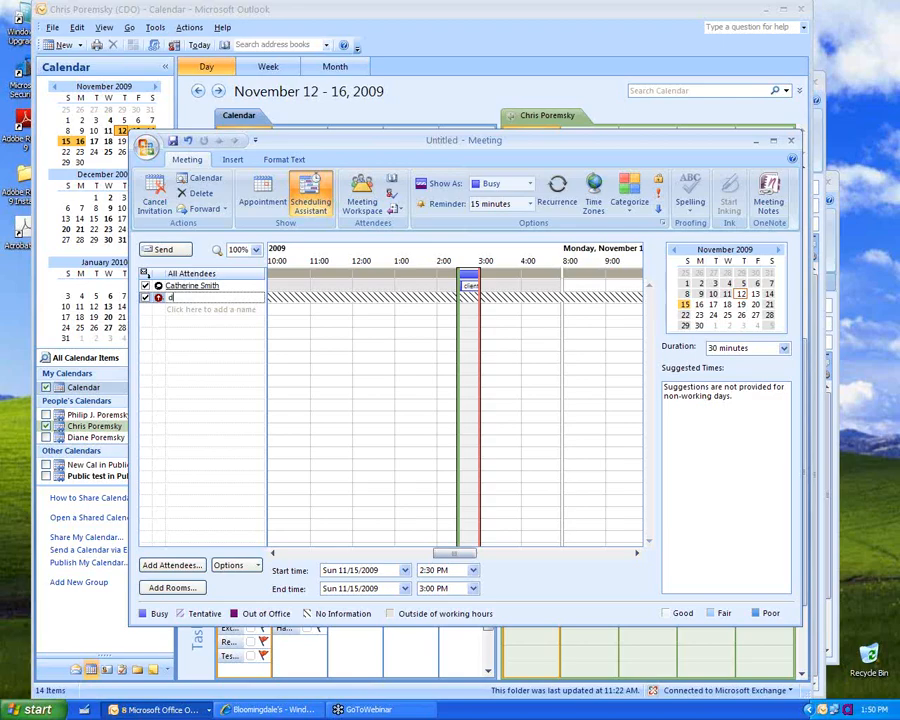
{"action": "type", "text": "rcp"}
{"action": "key", "text": "Return"}
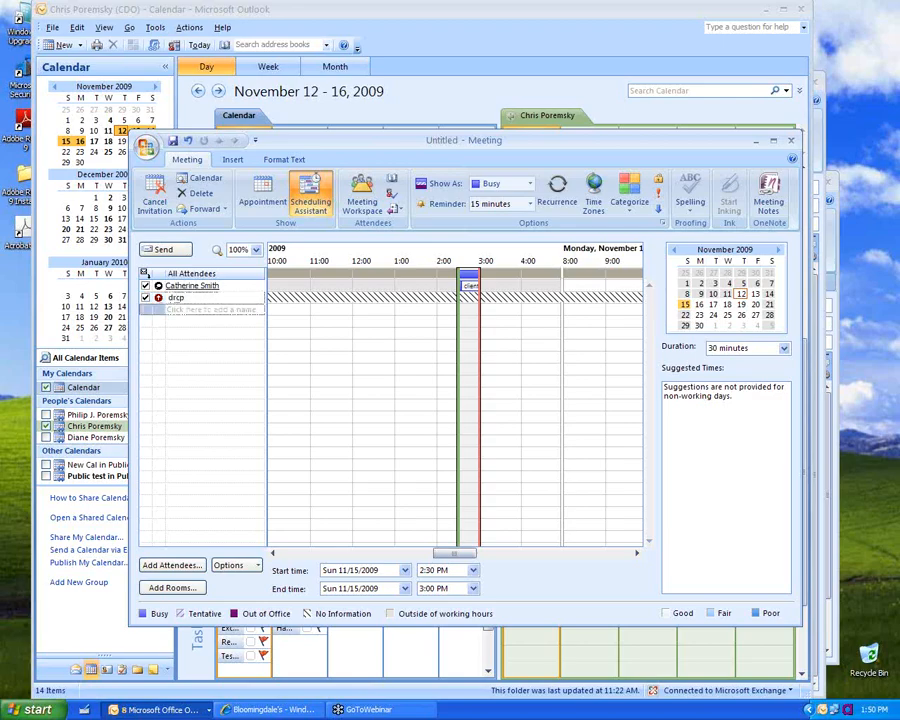
{"action": "left_click", "coordinate": [220, 309]}
{"action": "type", "text": "pjp"}
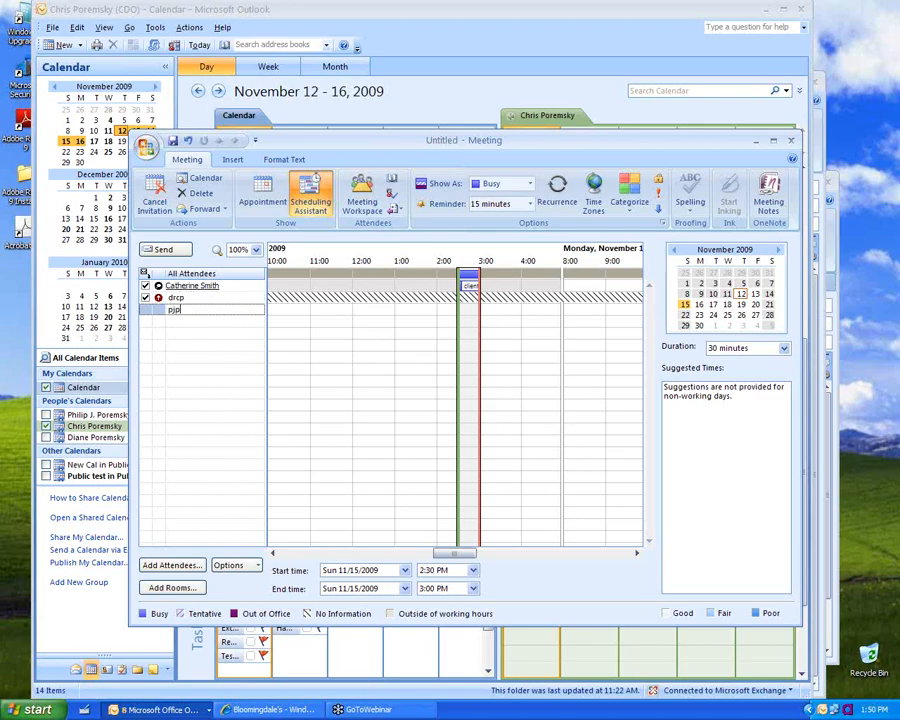
{"action": "key", "text": "Return"}
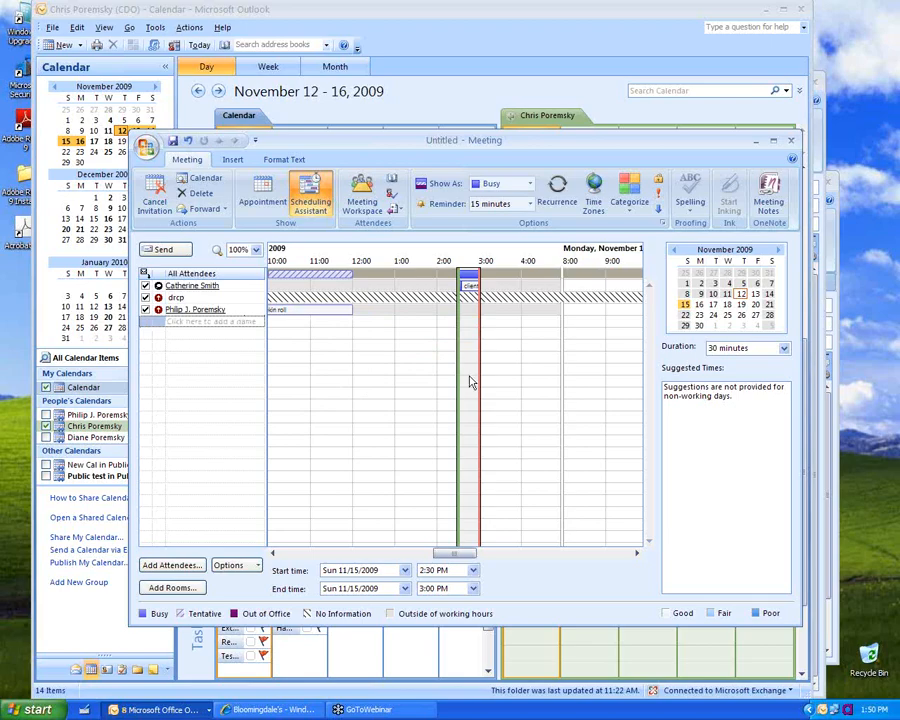
Step: Drag the meeting to start at 1:30 PM with a later end, and check Wednesday, November 18
{"action": "left_click_drag", "start_coordinate": [479, 377], "coordinate": [544, 375]}
{"action": "left_click_drag", "start_coordinate": [452, 388], "coordinate": [416, 387]}
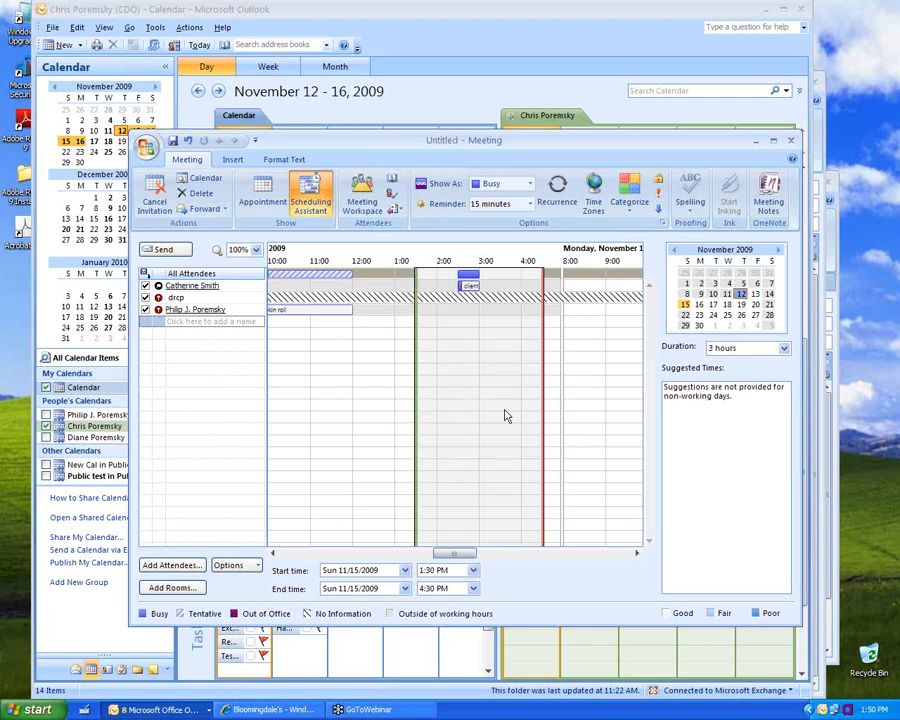
{"action": "left_click", "coordinate": [729, 314]}
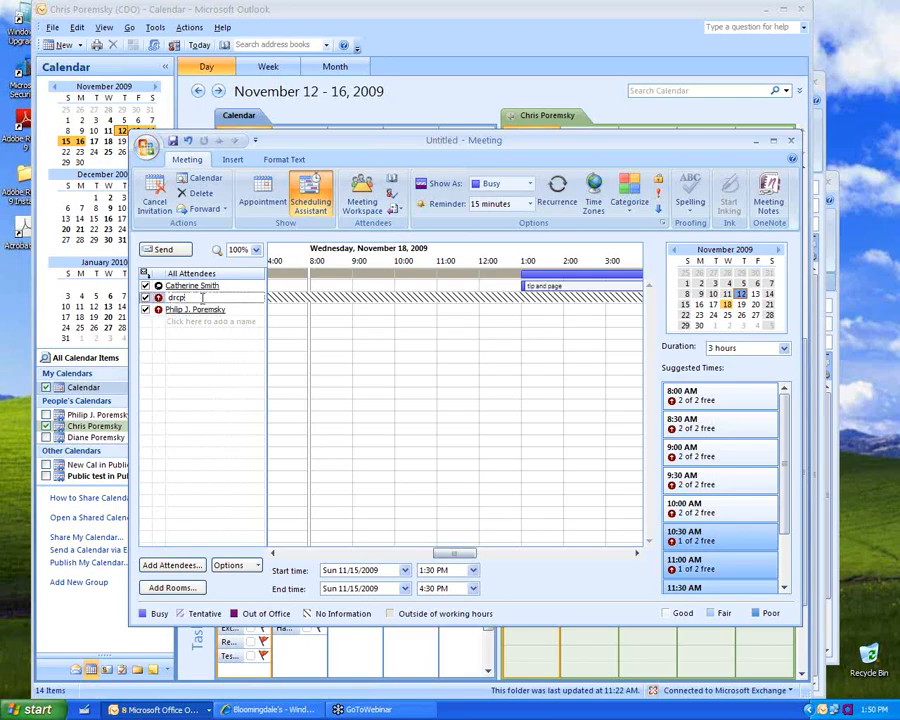
Step: Correct the third attendee's alias so it resolves properly
{"action": "key", "text": "BackSpace"}
{"action": "key", "text": "BackSpace"}
{"action": "key", "text": "BackSpace"}
{"action": "type", "text": "ian"}
{"action": "type", "text": "p"}
{"action": "key", "text": "Tab"}
{"action": "left_click", "coordinate": [200, 298]}
{"action": "key", "text": "BackSpace"}
{"action": "type", "text": "ep"}
{"action": "key", "text": "Tab"}
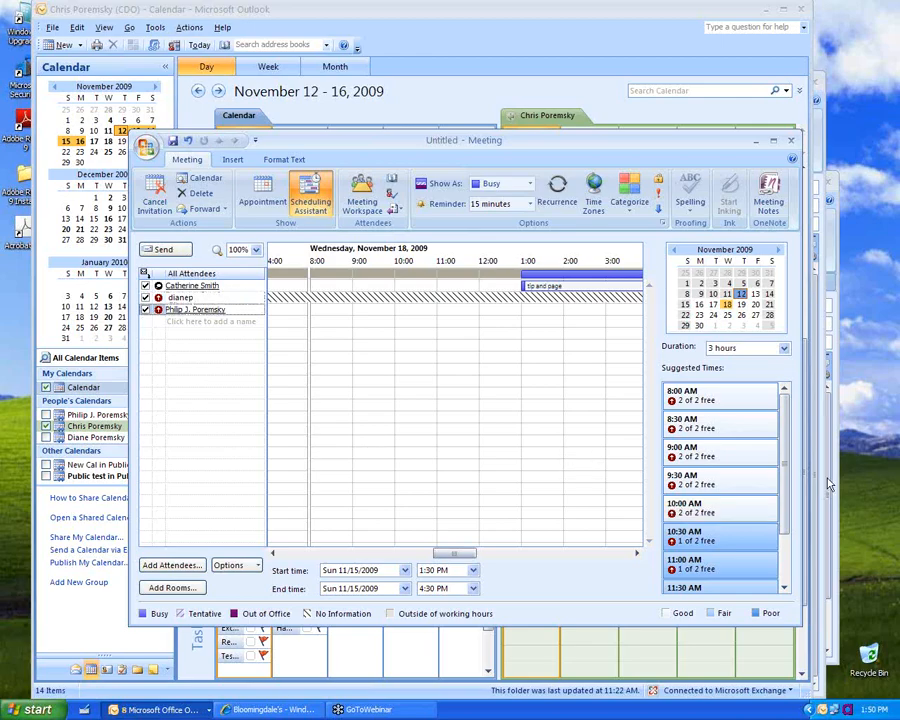
{"action": "left_click_drag", "start_coordinate": [789, 416], "coordinate": [796, 450]}
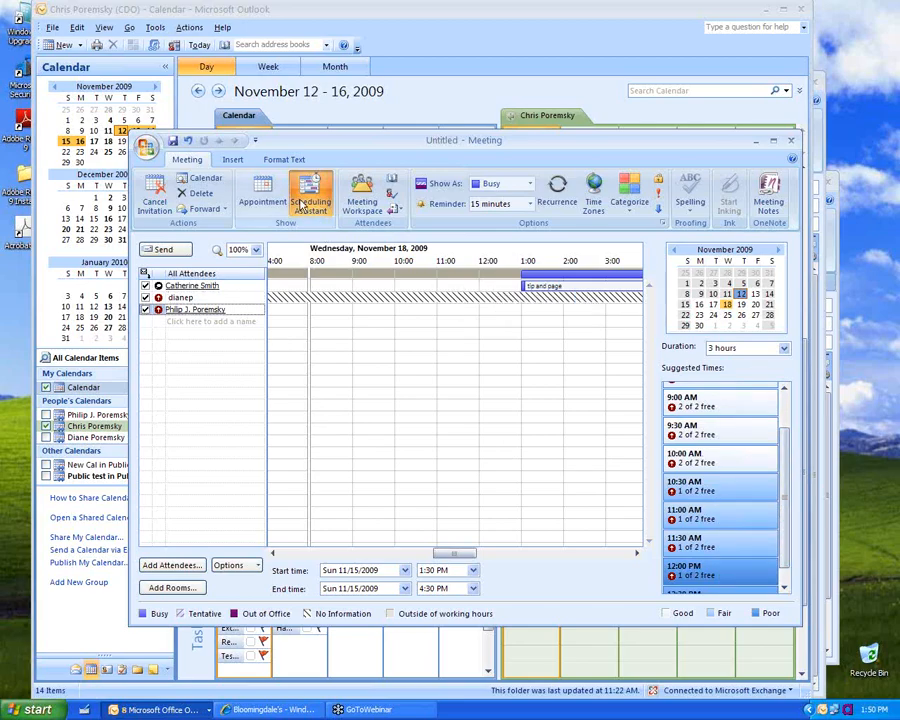
Step: Remove the extra attendee from the meeting's To line
{"action": "left_click", "coordinate": [257, 200]}
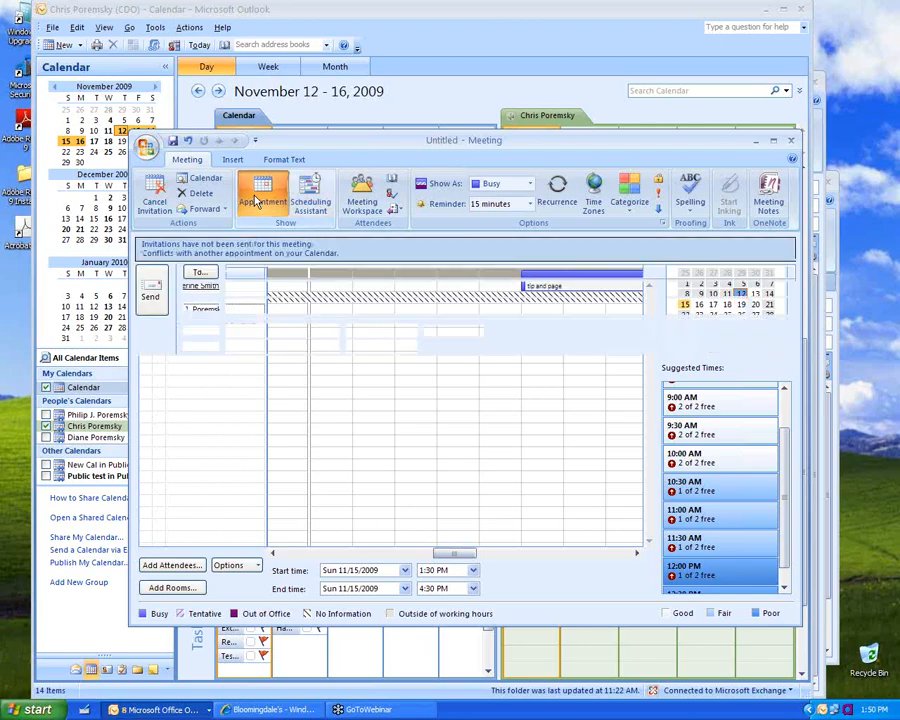
{"action": "left_click", "coordinate": [252, 271]}
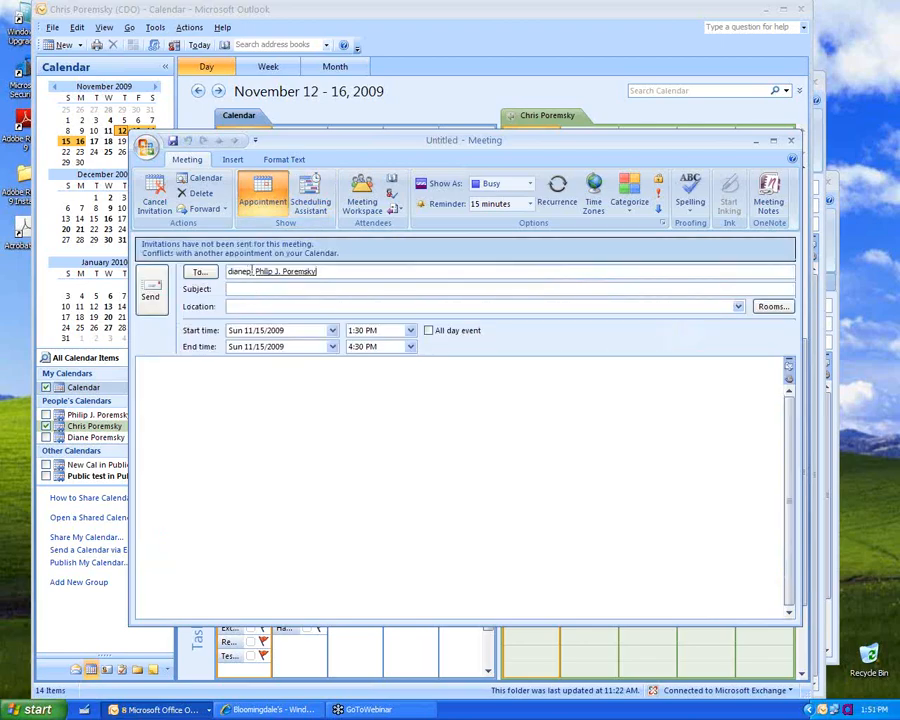
{"action": "left_click_drag", "start_coordinate": [252, 271], "coordinate": [220, 279]}
{"action": "key", "text": "Delete"}
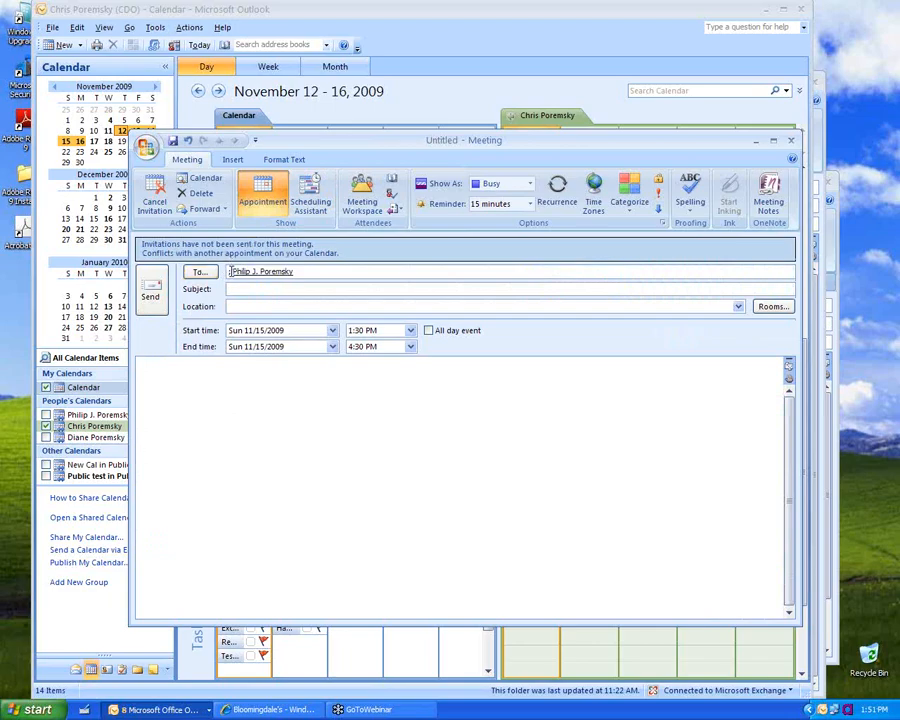
Step: Give the meeting subject 'Testing' and location 'Here', then send it
{"action": "left_click", "coordinate": [239, 305]}
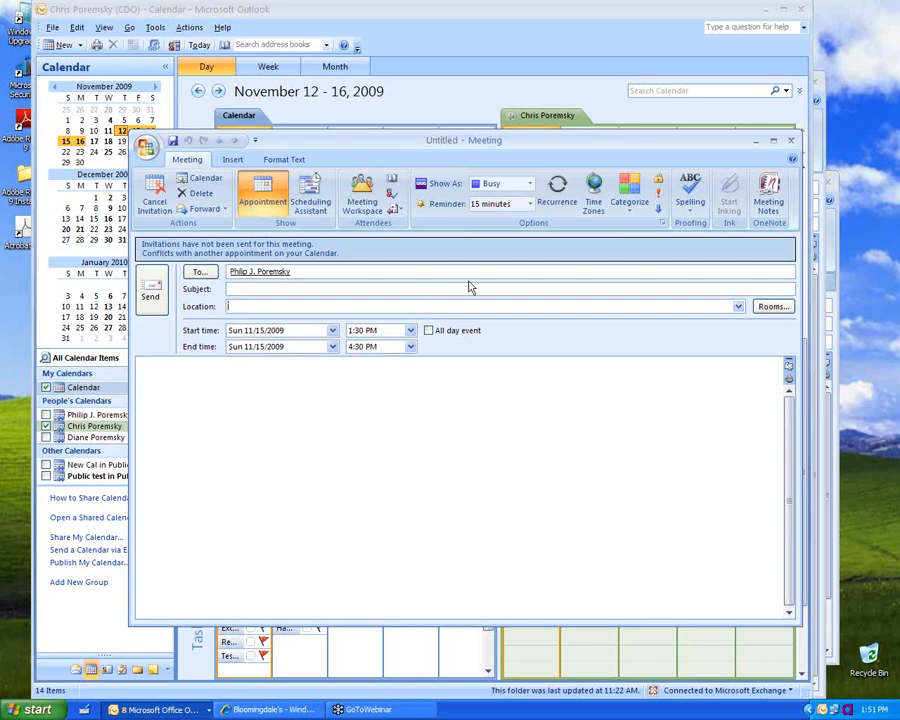
{"action": "left_click", "coordinate": [242, 289]}
{"action": "type", "text": "Testing"}
{"action": "key", "text": "Tab"}
{"action": "type", "text": "Hel"}
{"action": "key", "text": "BackSpace"}
{"action": "type", "text": "re"}
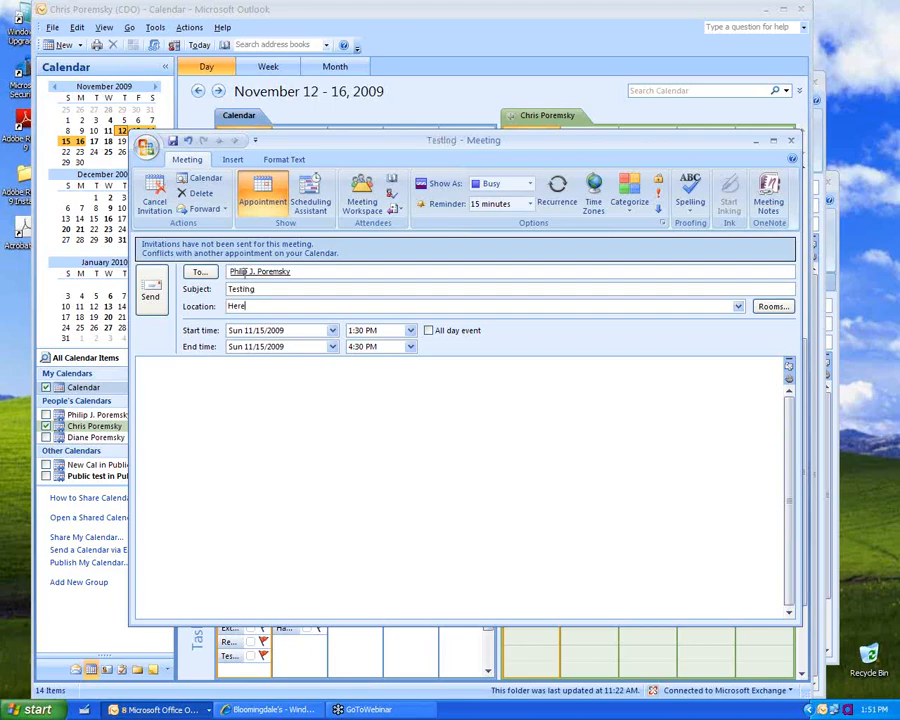
{"action": "left_click", "coordinate": [150, 292]}
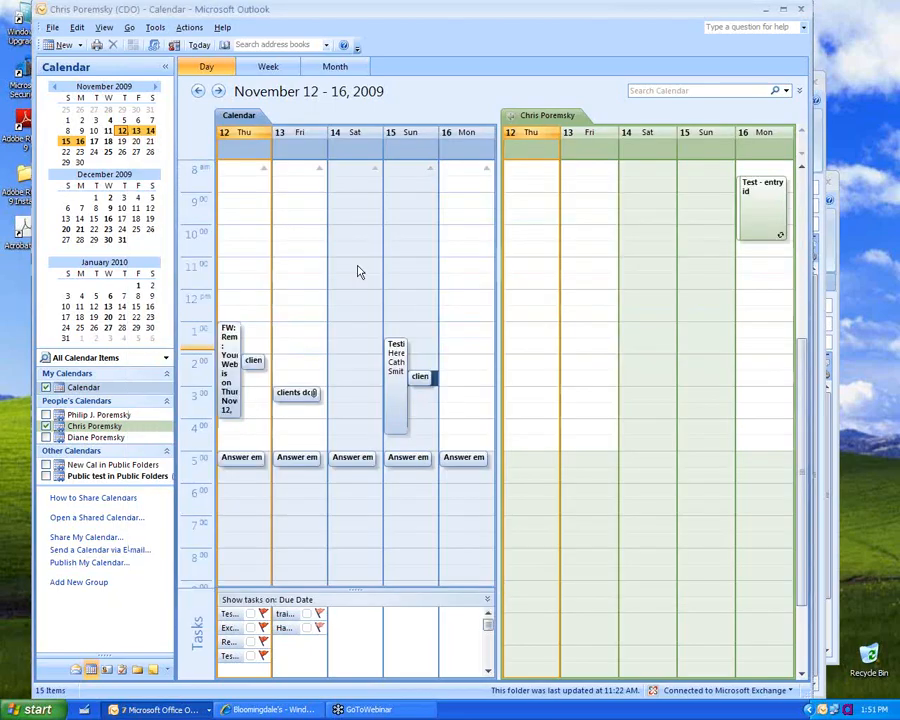
Step: Show the Testing meeting's time as Tentative, then open Tools > Options
{"action": "left_click", "coordinate": [394, 384]}
{"action": "right_click", "coordinate": [394, 384]}
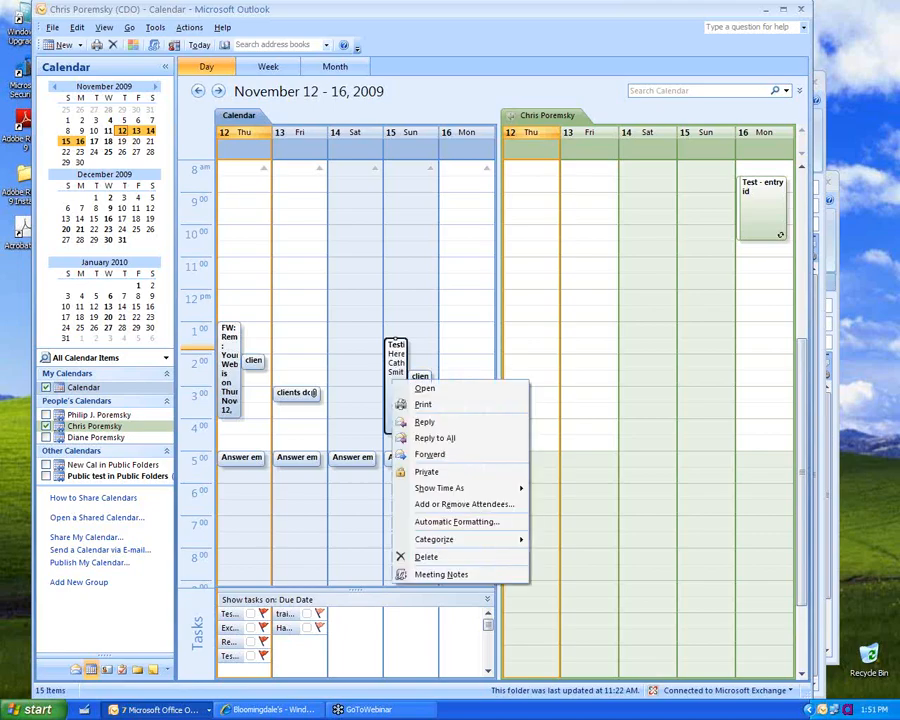
{"action": "mouse_move", "coordinate": [440, 489]}
{"action": "left_click", "coordinate": [576, 508]}
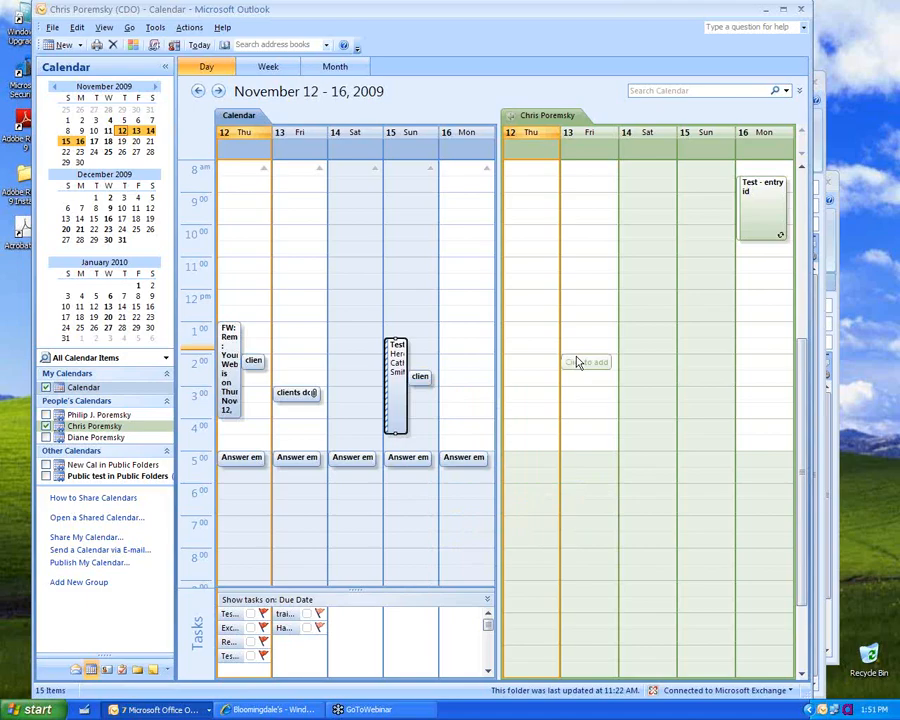
{"action": "left_click", "coordinate": [155, 28]}
{"action": "left_click", "coordinate": [181, 255]}
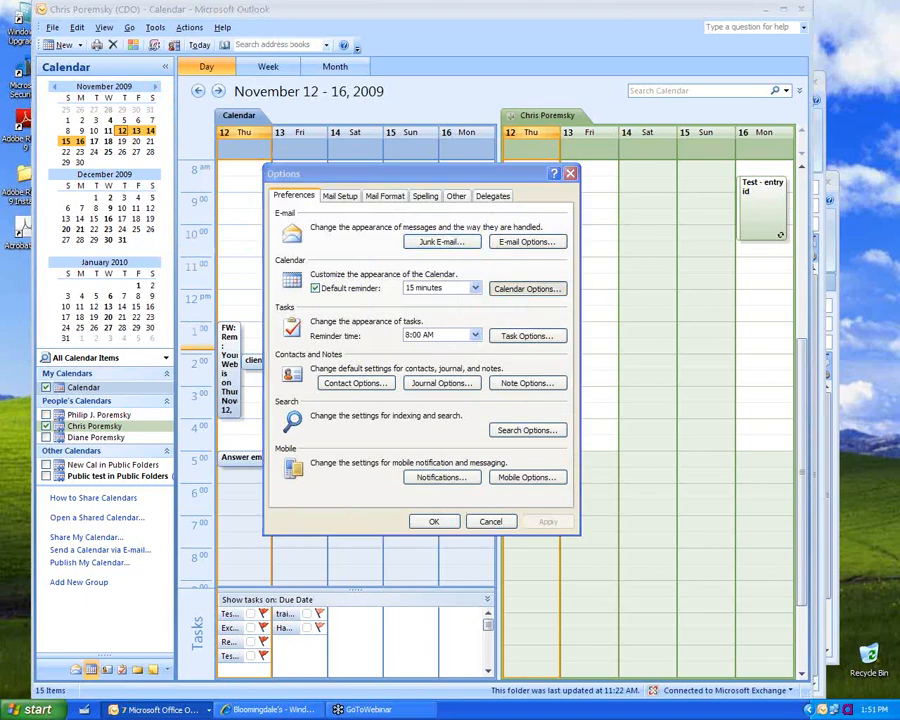
Step: In Resource Scheduling, turn on automatic acceptance of meeting requests and grant standard permissions to all users
{"action": "left_click", "coordinate": [527, 288]}
{"action": "left_click", "coordinate": [438, 463]}
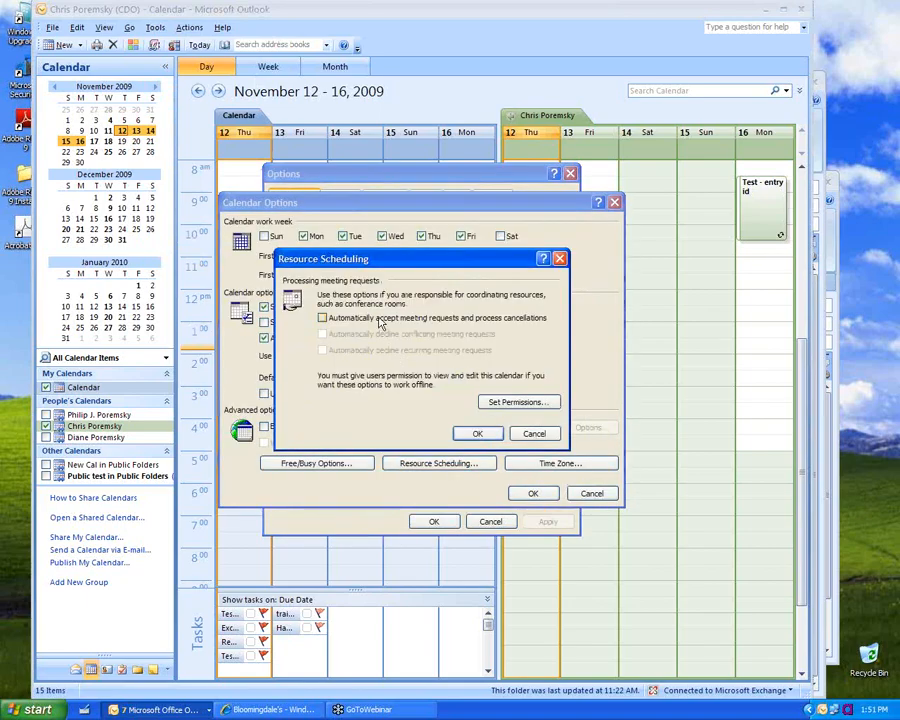
{"action": "left_click", "coordinate": [324, 318]}
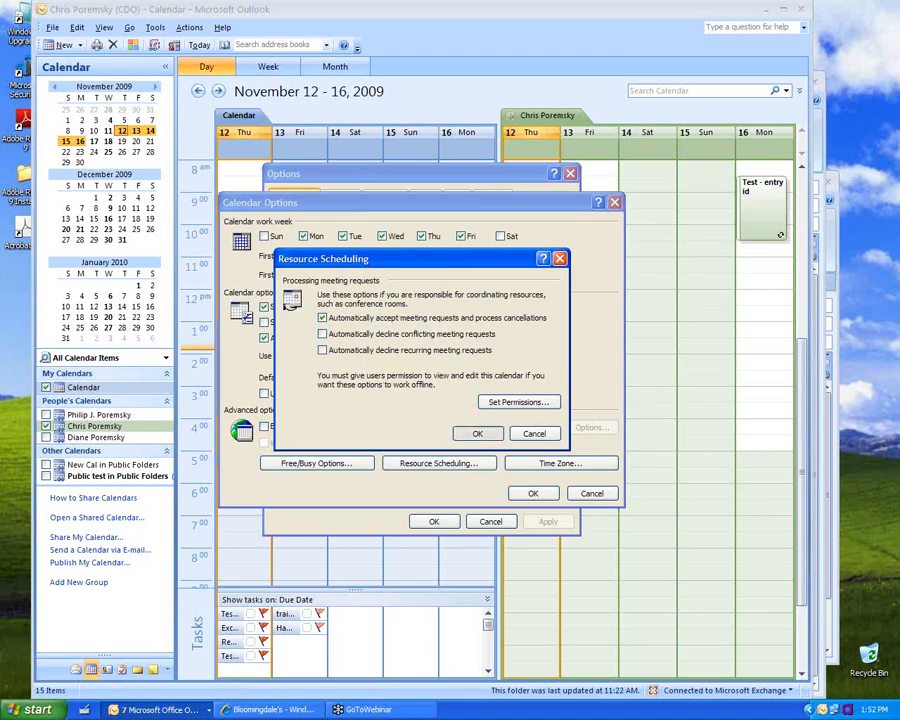
{"action": "left_click", "coordinate": [466, 434]}
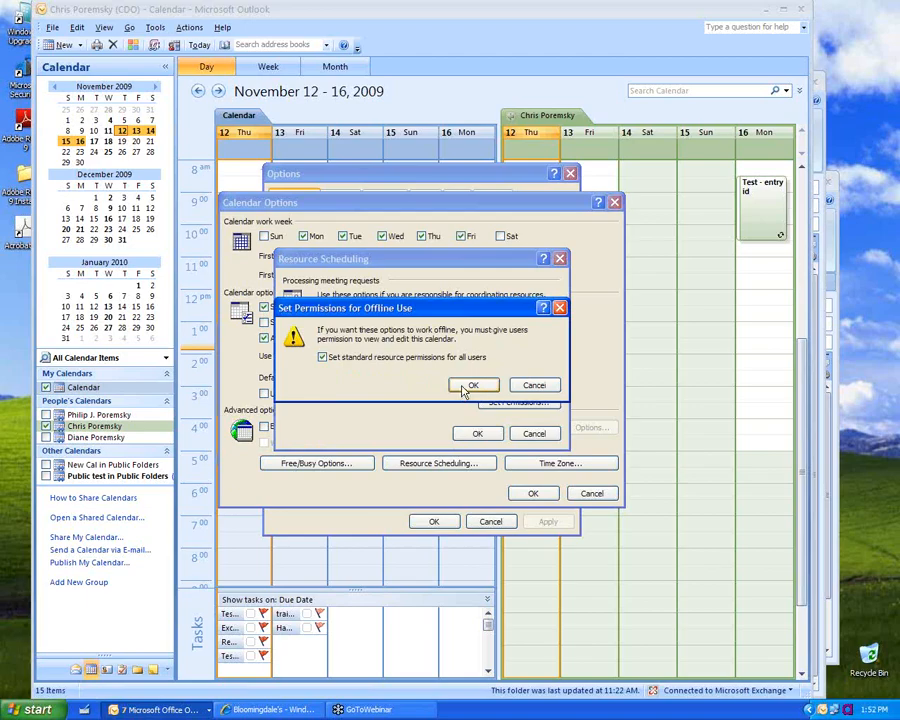
{"action": "left_click", "coordinate": [470, 386]}
{"action": "left_click", "coordinate": [477, 433]}
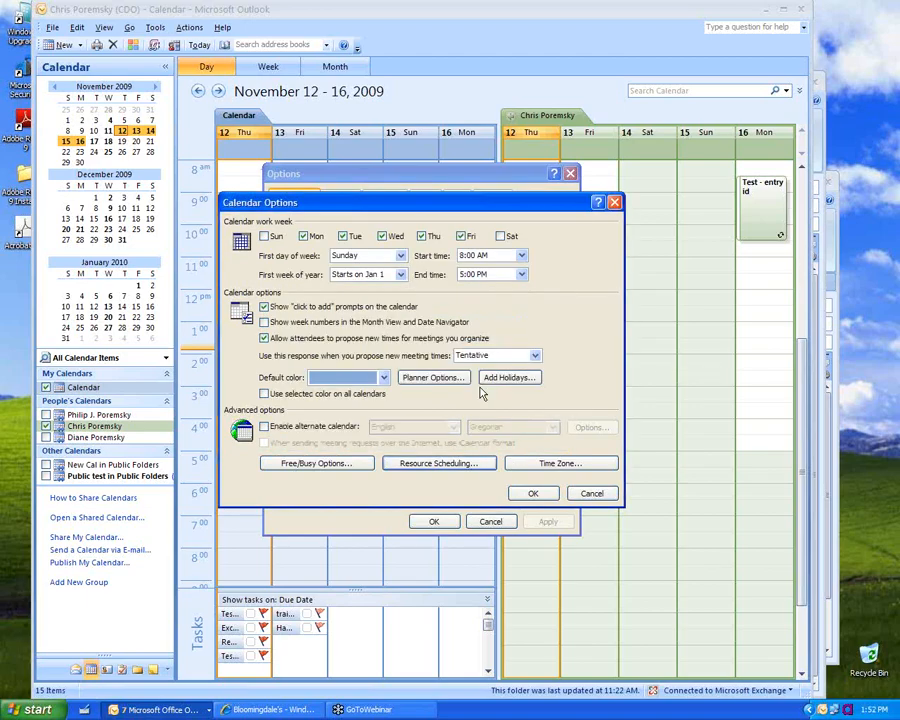
Step: Review the calendar sharing and free/busy permissions unchanged, then confirm Calendar Options
{"action": "left_click", "coordinate": [443, 465]}
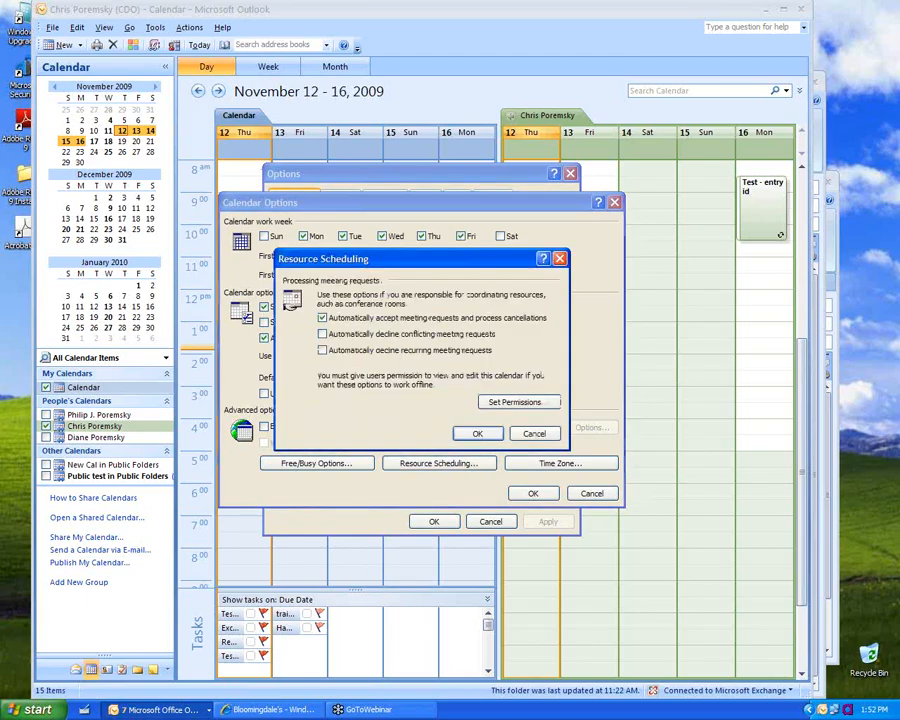
{"action": "left_click", "coordinate": [512, 403]}
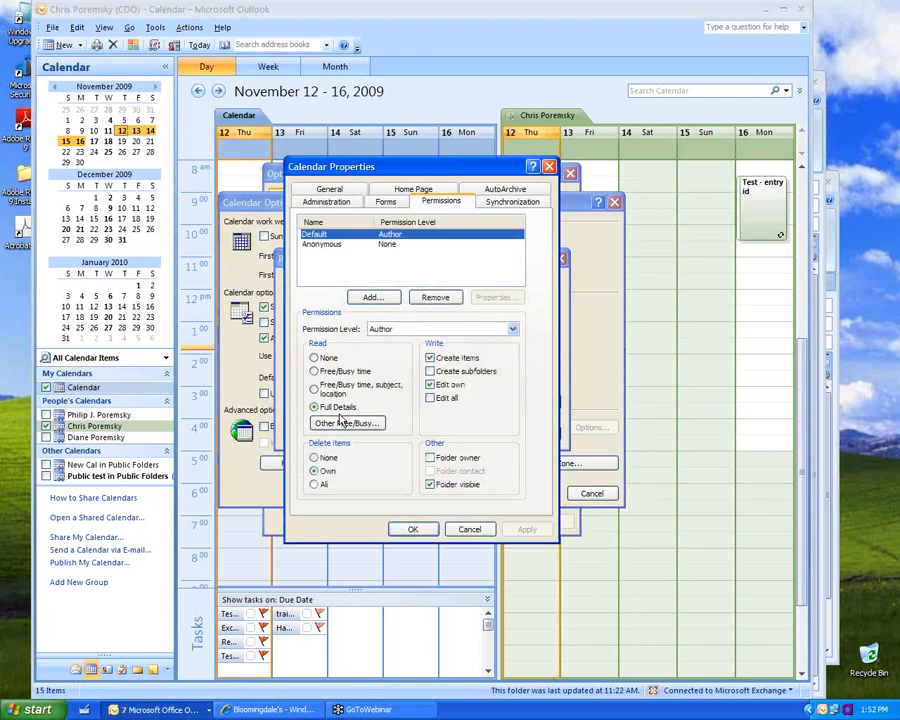
{"action": "left_click", "coordinate": [469, 530]}
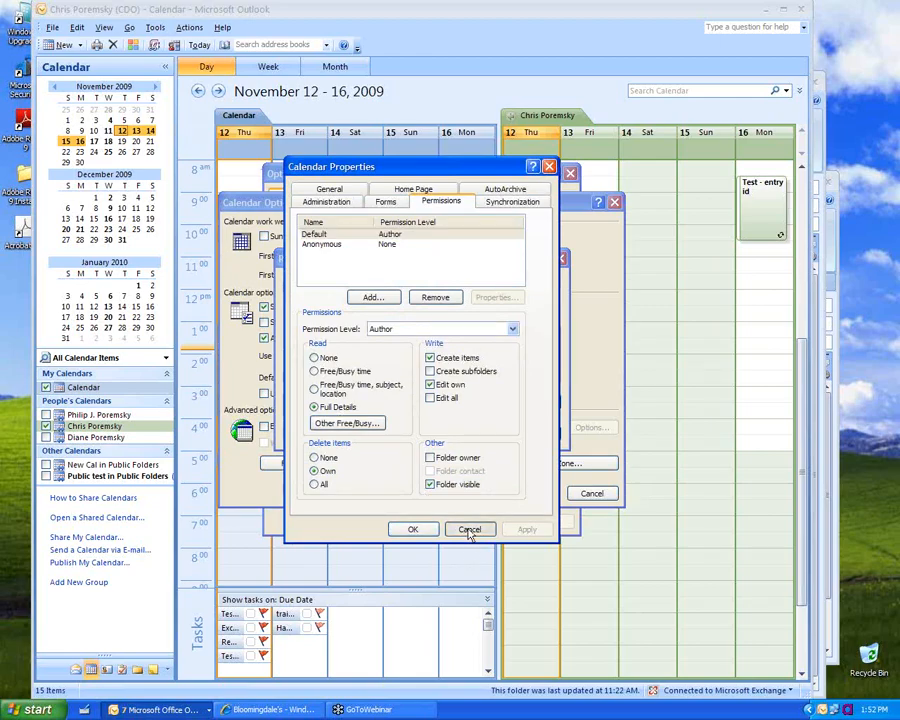
{"action": "left_click", "coordinate": [531, 432]}
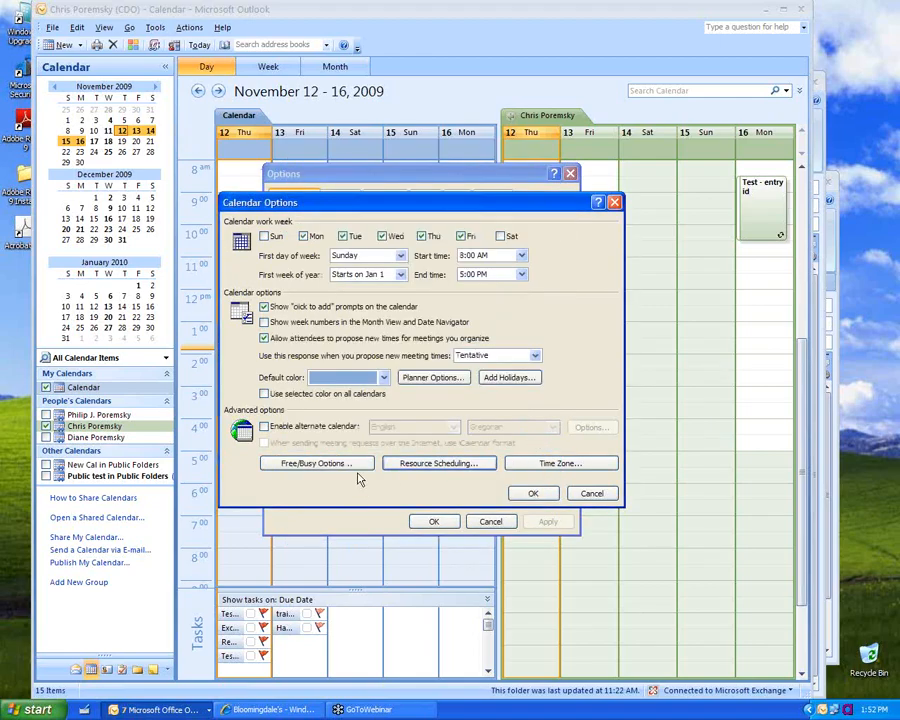
{"action": "left_click", "coordinate": [320, 464]}
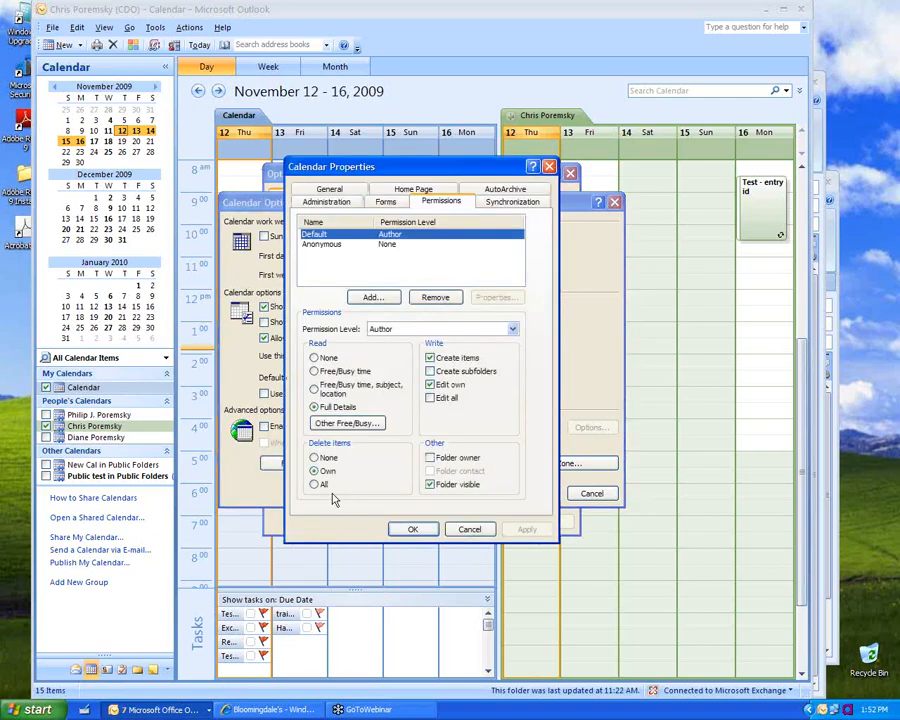
{"action": "left_click", "coordinate": [452, 530]}
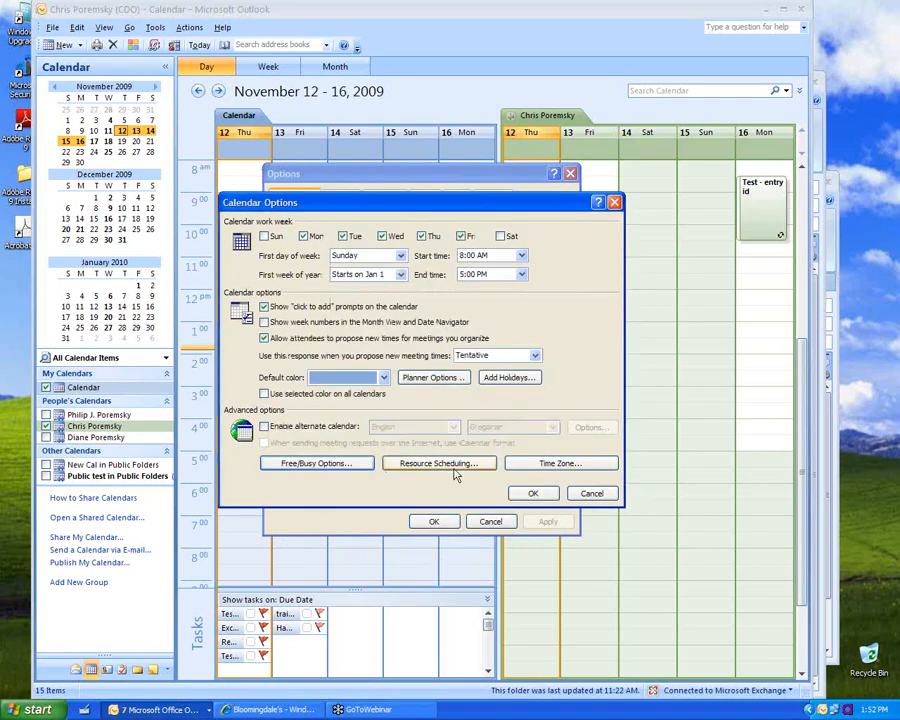
{"action": "left_click", "coordinate": [546, 495]}
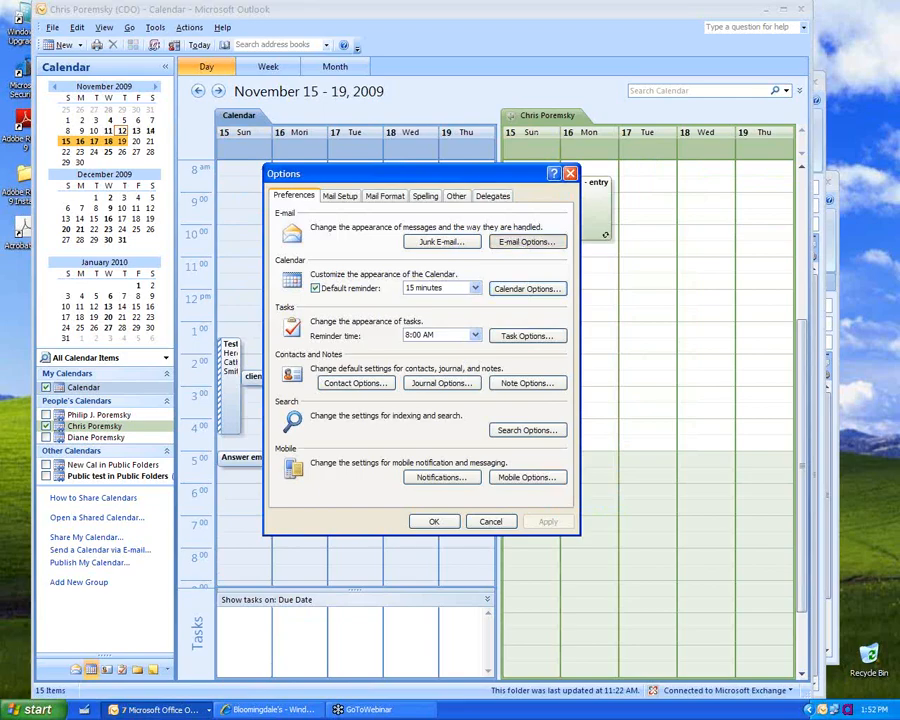
Step: In E-mail Tracking Options, move receipts to Deleted Items after processing, then OK all dialogs
{"action": "left_click", "coordinate": [527, 242]}
{"action": "left_click", "coordinate": [400, 325]}
{"action": "left_click", "coordinate": [517, 510]}
{"action": "left_click", "coordinate": [470, 323]}
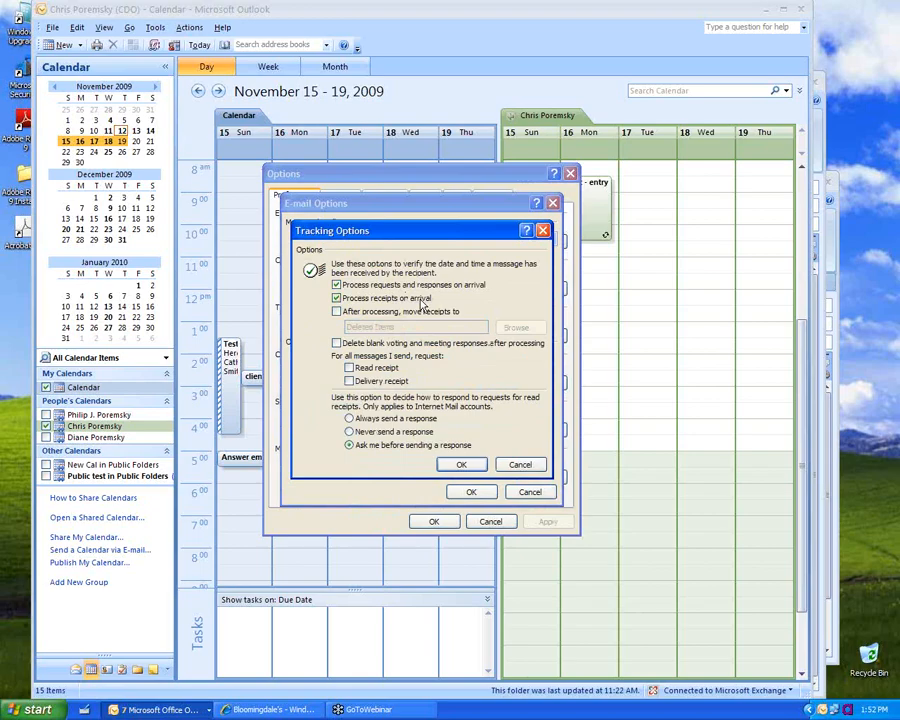
{"action": "left_click", "coordinate": [412, 311]}
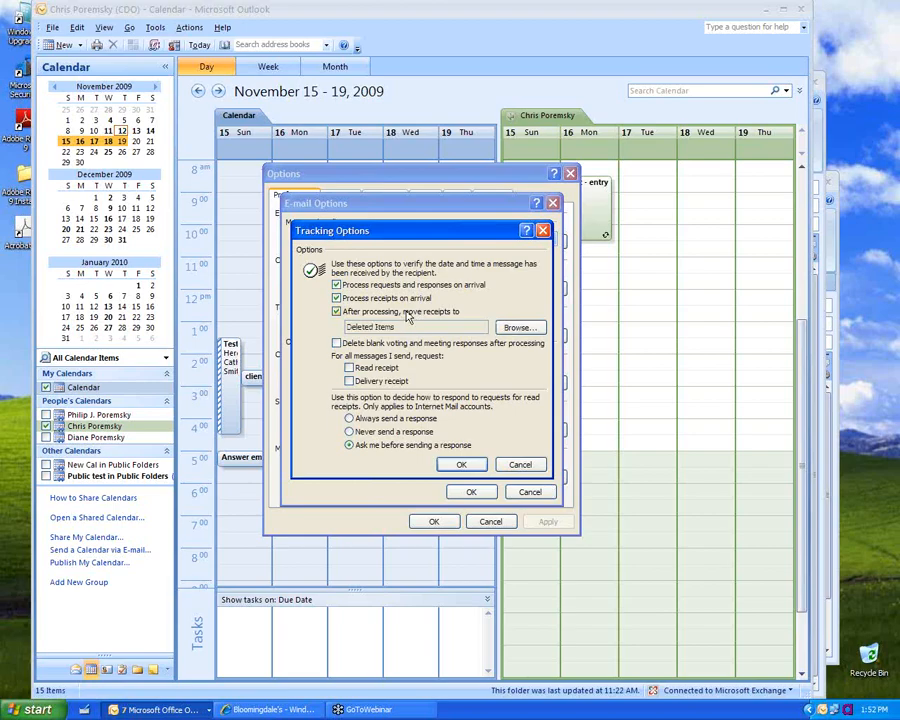
{"action": "left_click", "coordinate": [461, 464]}
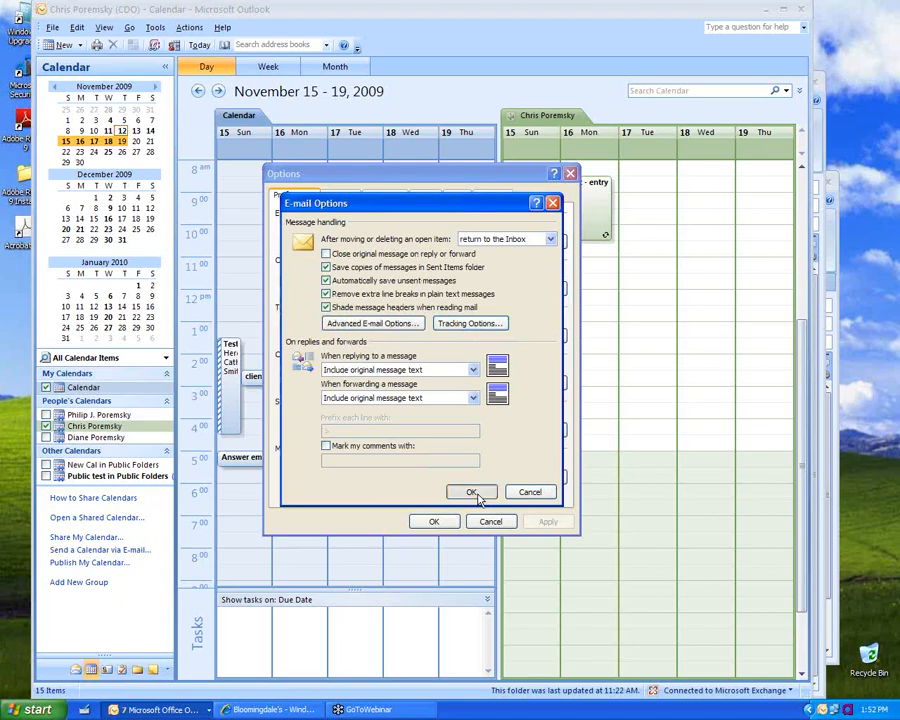
{"action": "left_click", "coordinate": [469, 490]}
{"action": "left_click", "coordinate": [430, 521]}
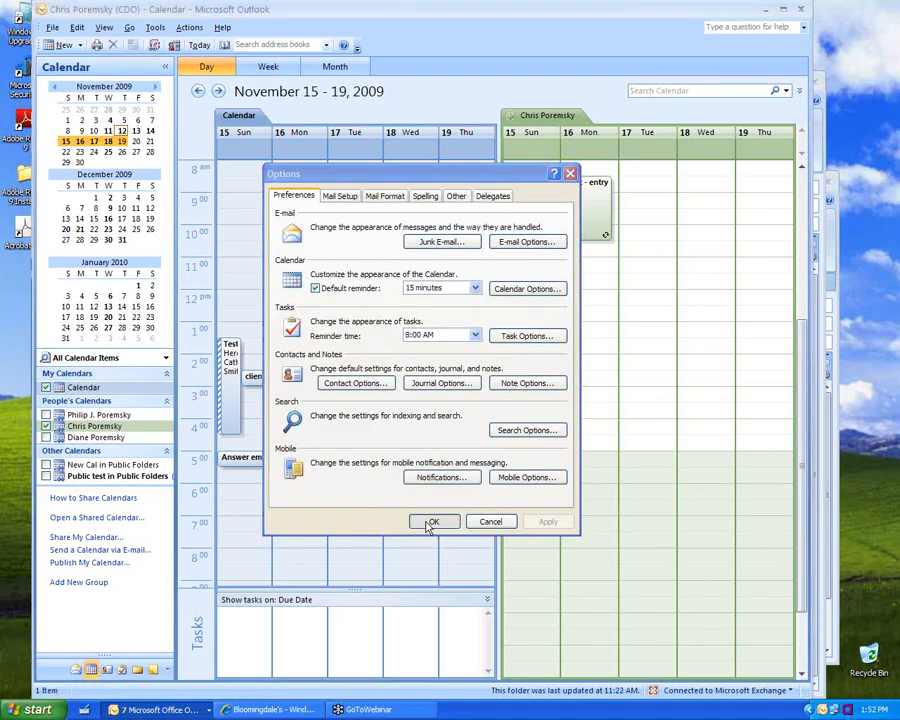
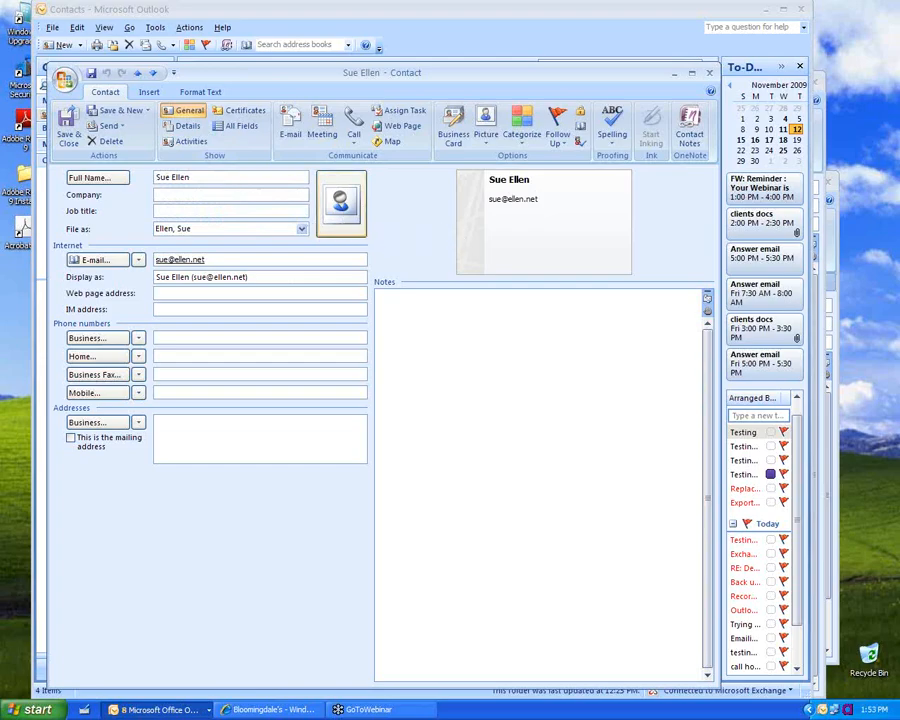
Step: Skip adding a contact picture, make the business card background green, and save the contact
{"action": "left_click", "coordinate": [341, 203]}
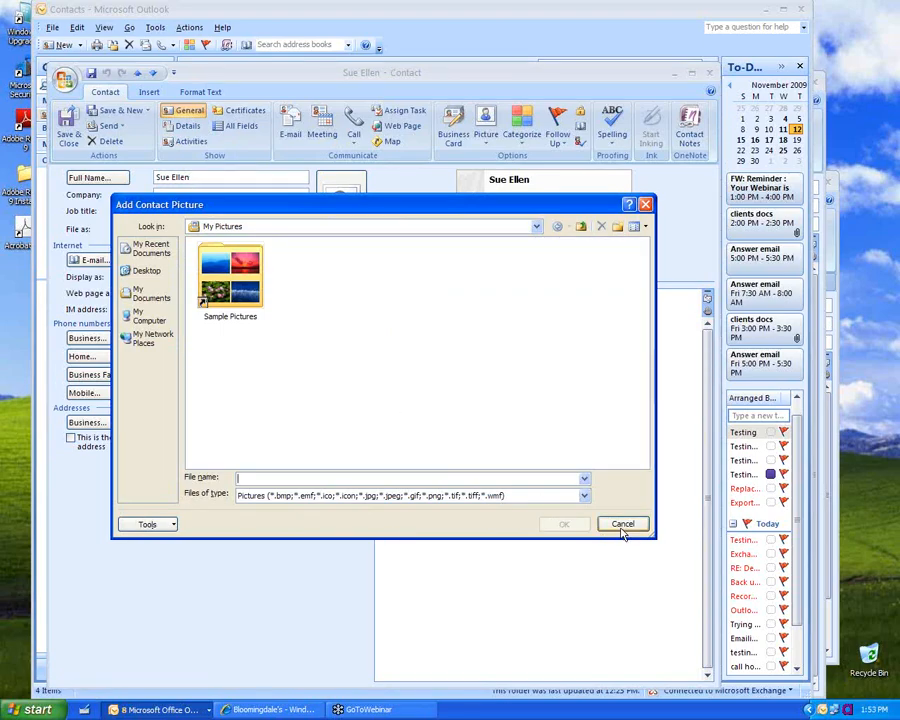
{"action": "left_click", "coordinate": [620, 528]}
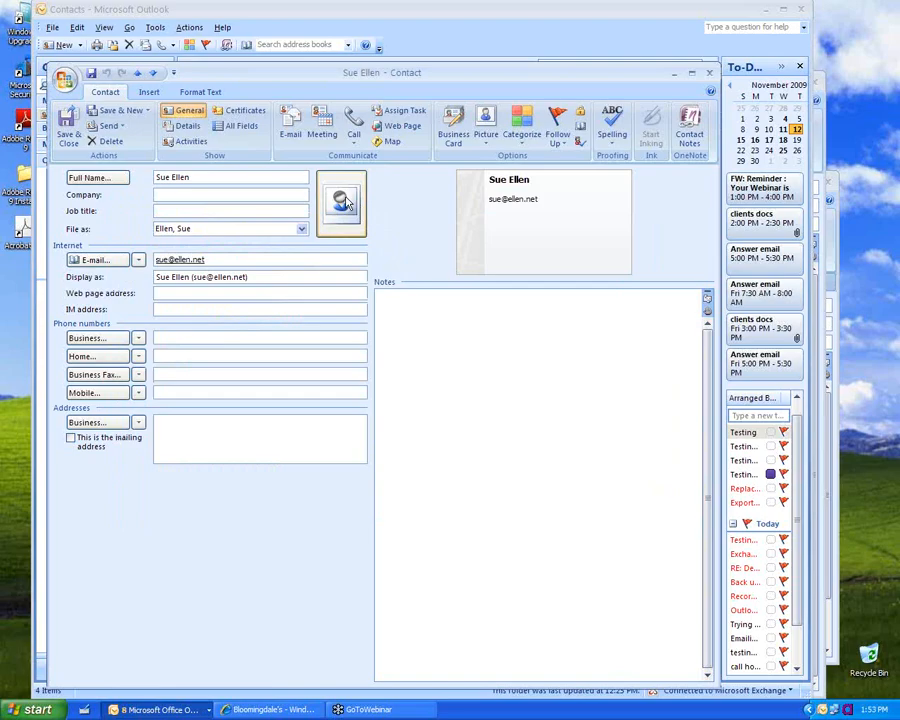
{"action": "double_click", "coordinate": [512, 209]}
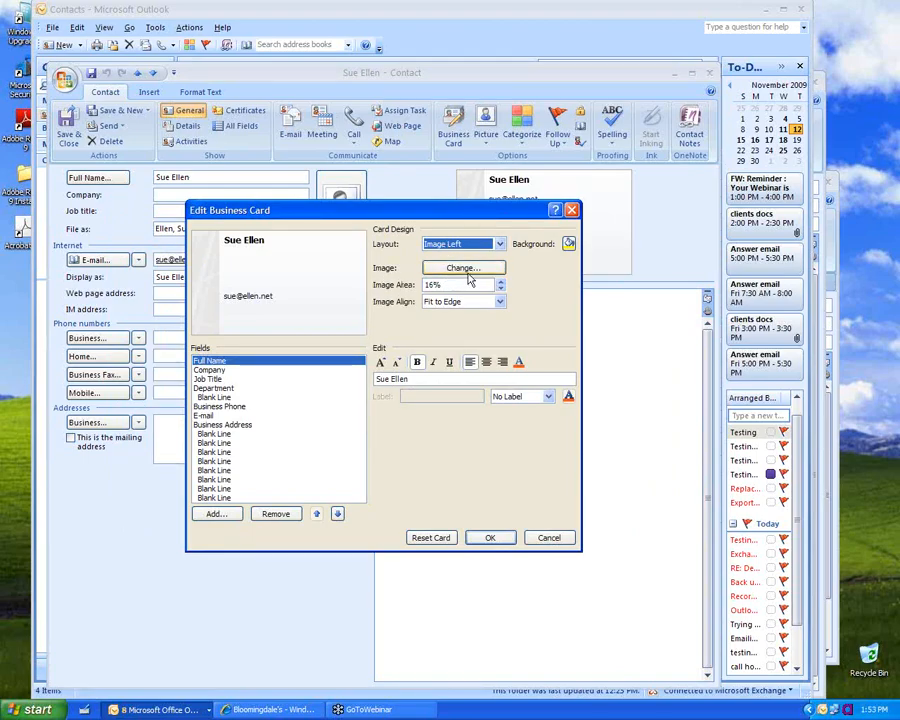
{"action": "left_click", "coordinate": [569, 245]}
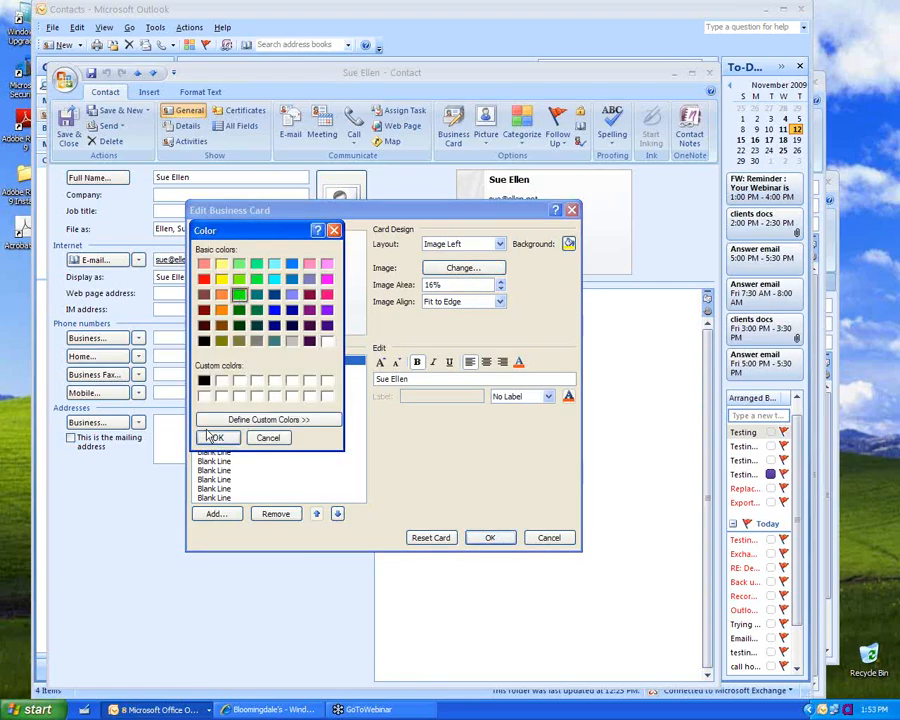
{"action": "left_click", "coordinate": [224, 438]}
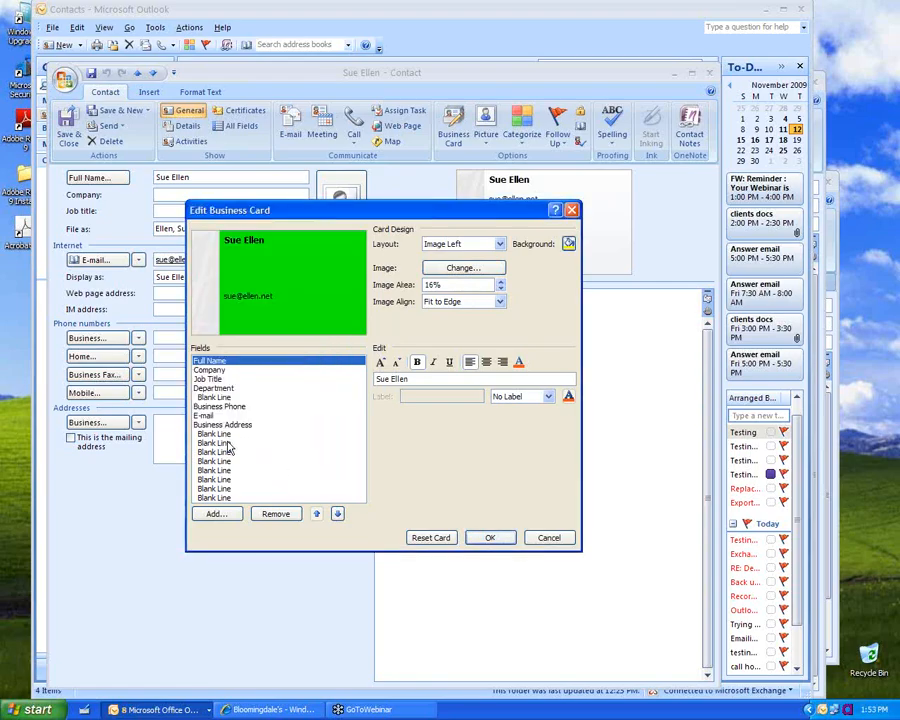
{"action": "left_click", "coordinate": [490, 538]}
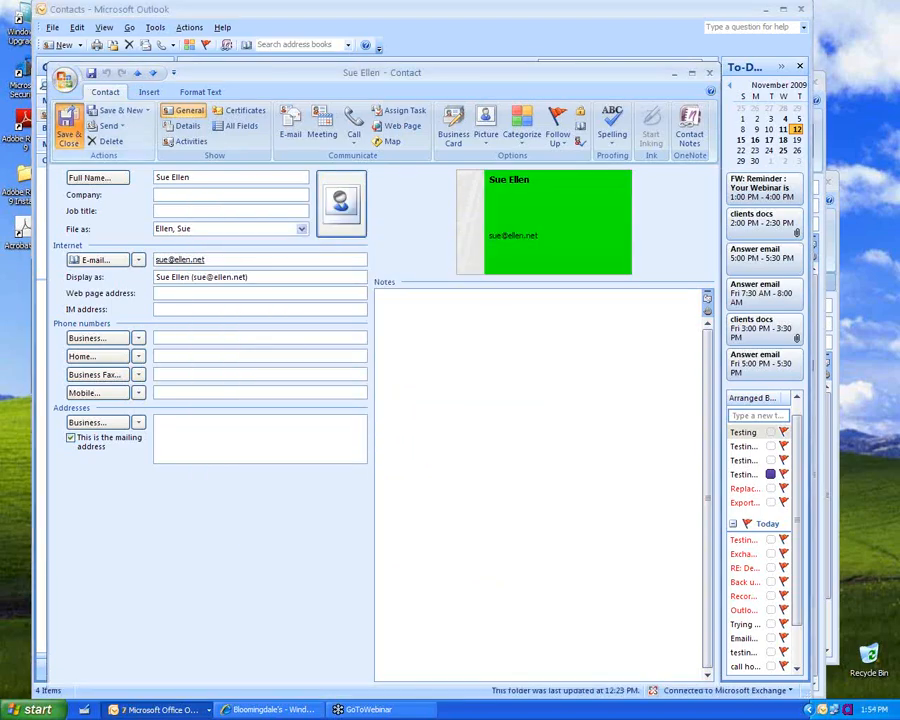
{"action": "left_click", "coordinate": [67, 128]}
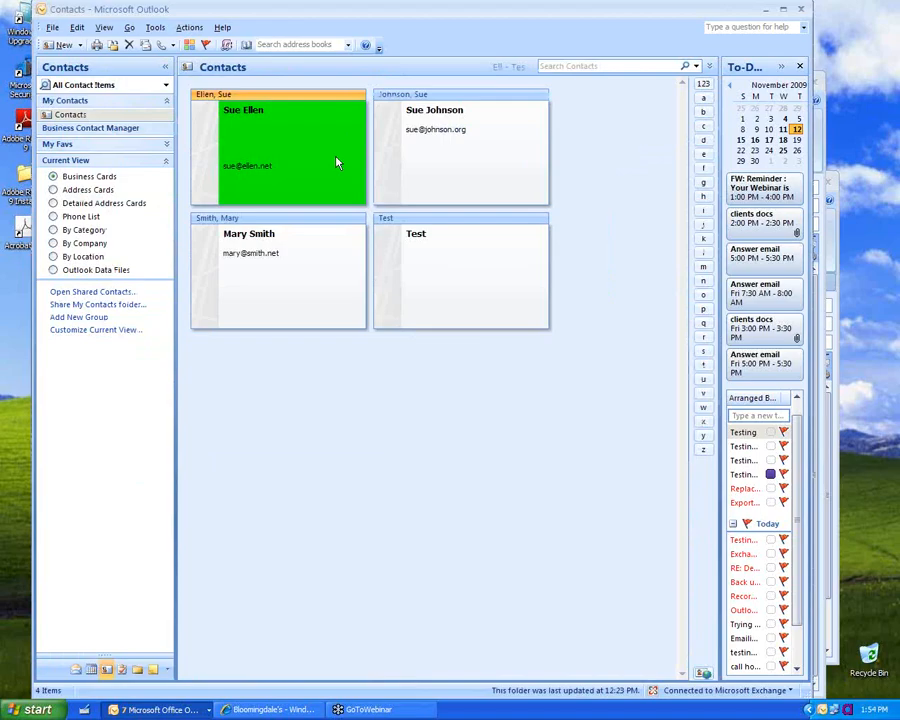
{"action": "double_click", "coordinate": [278, 140]}
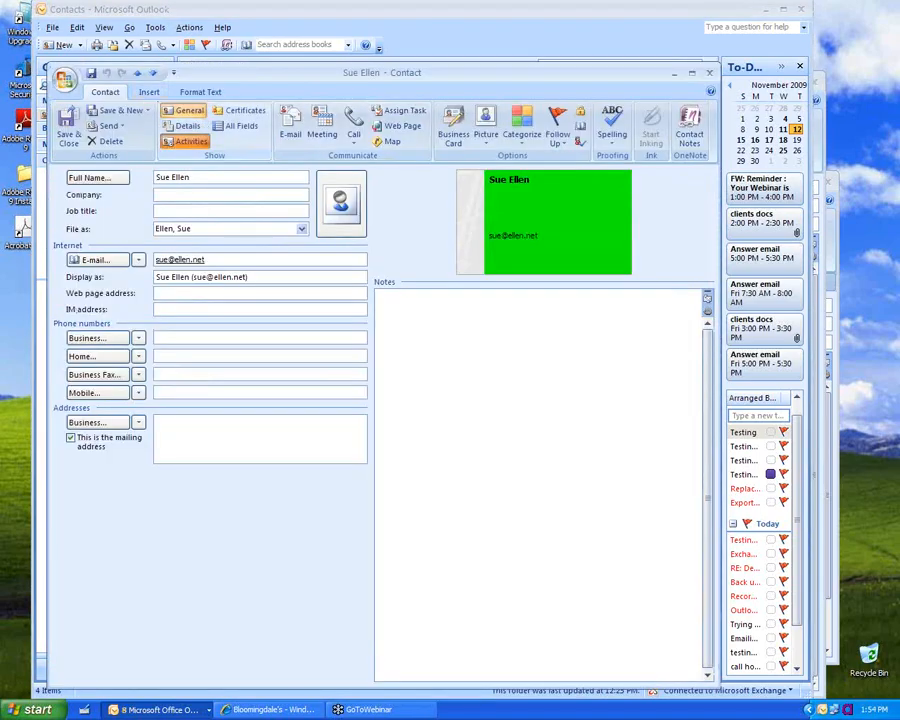
{"action": "left_click", "coordinate": [186, 141]}
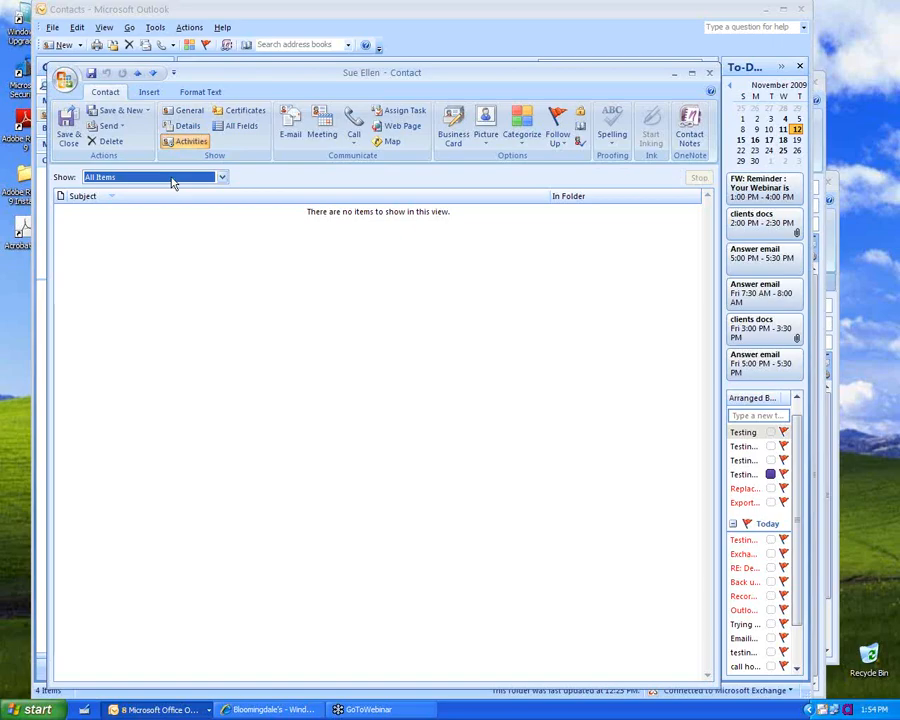
{"action": "left_click", "coordinate": [172, 180]}
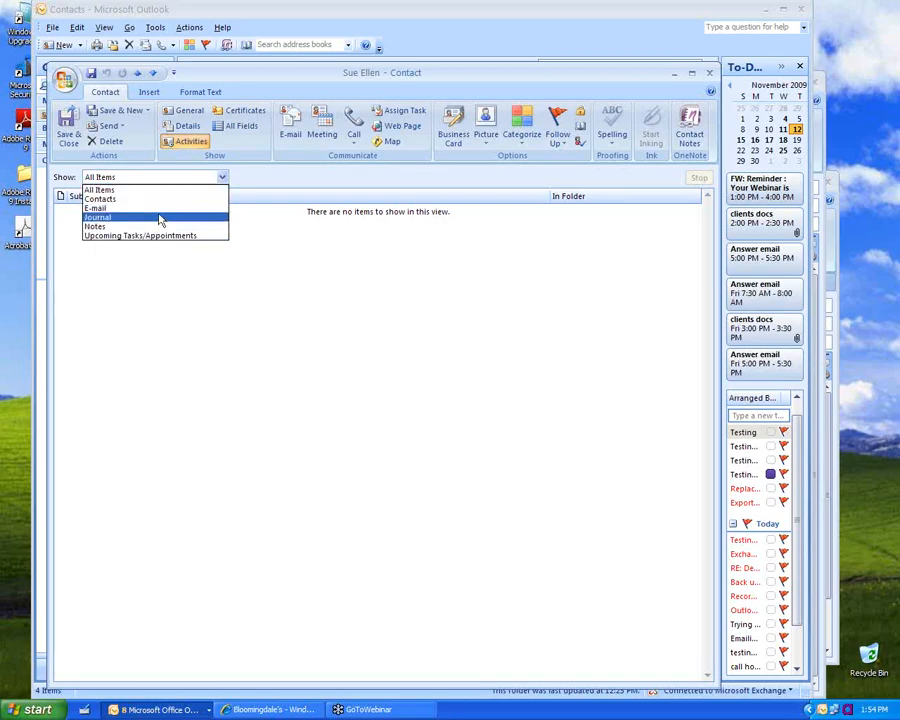
{"action": "left_click", "coordinate": [164, 270]}
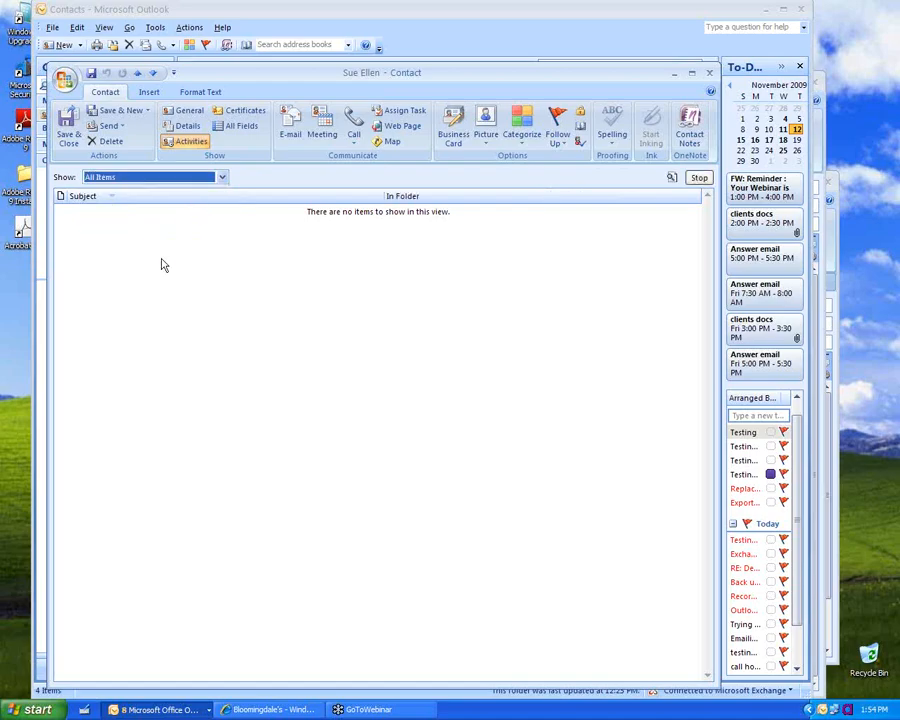
{"action": "left_click", "coordinate": [68, 132]}
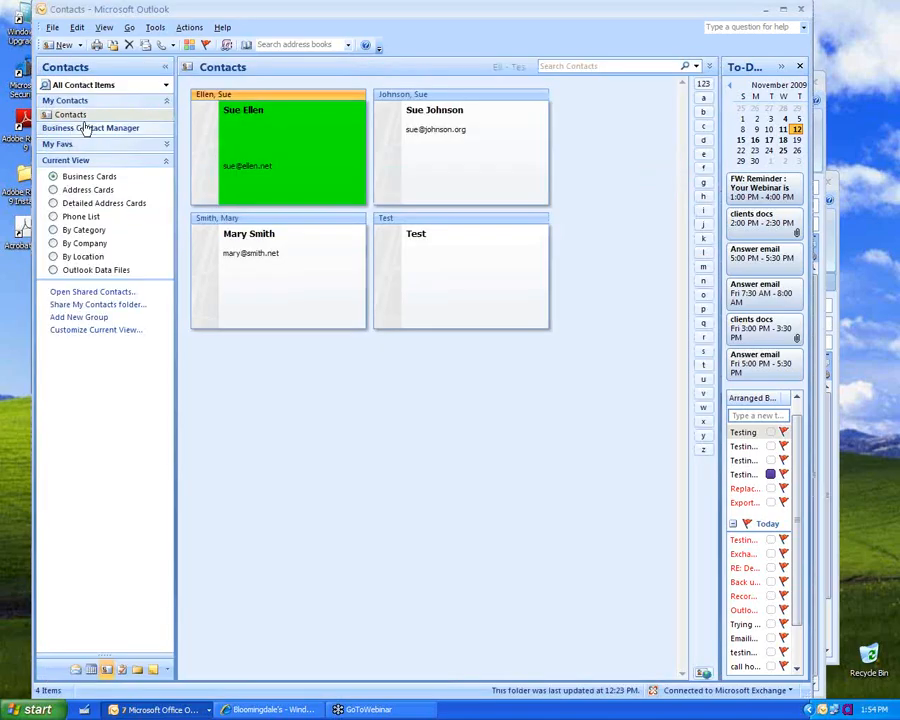
Step: Open the contact from the Address Book's Contacts list and enter its business fax number
{"action": "left_click", "coordinate": [246, 44]}
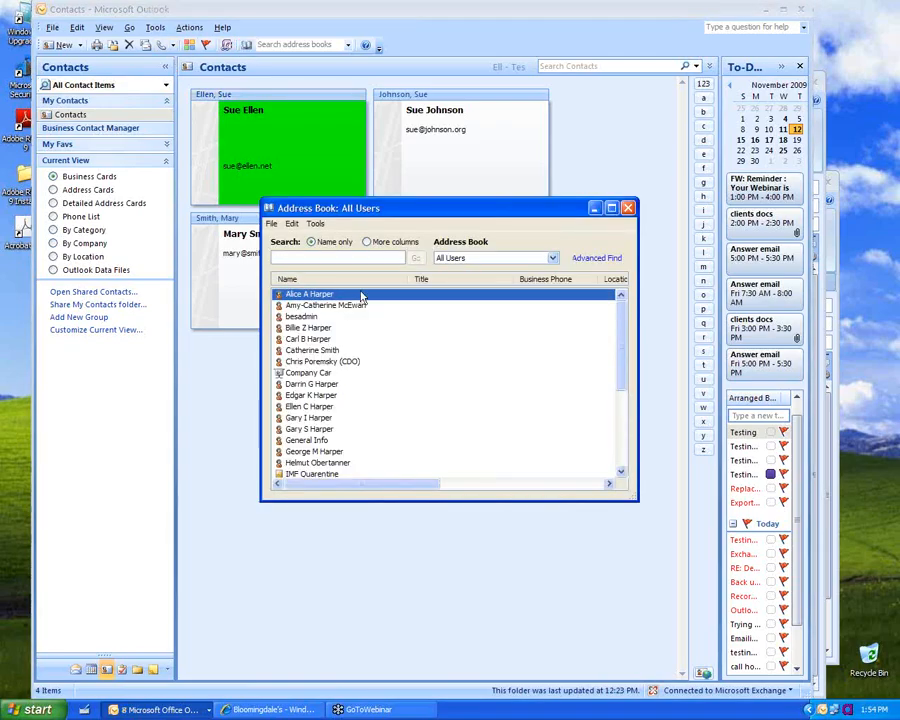
{"action": "left_click", "coordinate": [474, 258]}
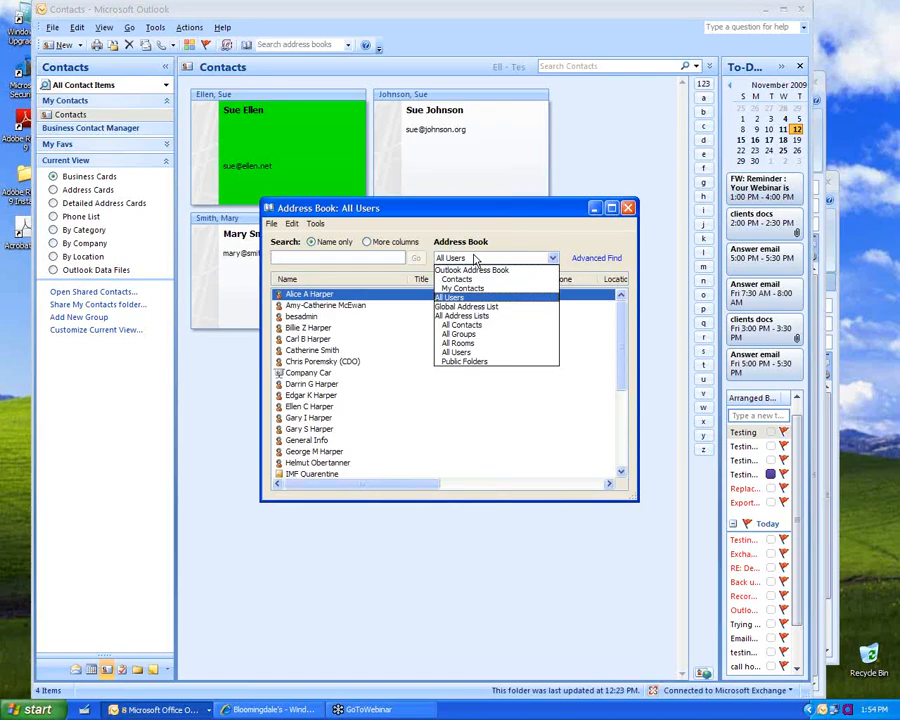
{"action": "left_click", "coordinate": [462, 280]}
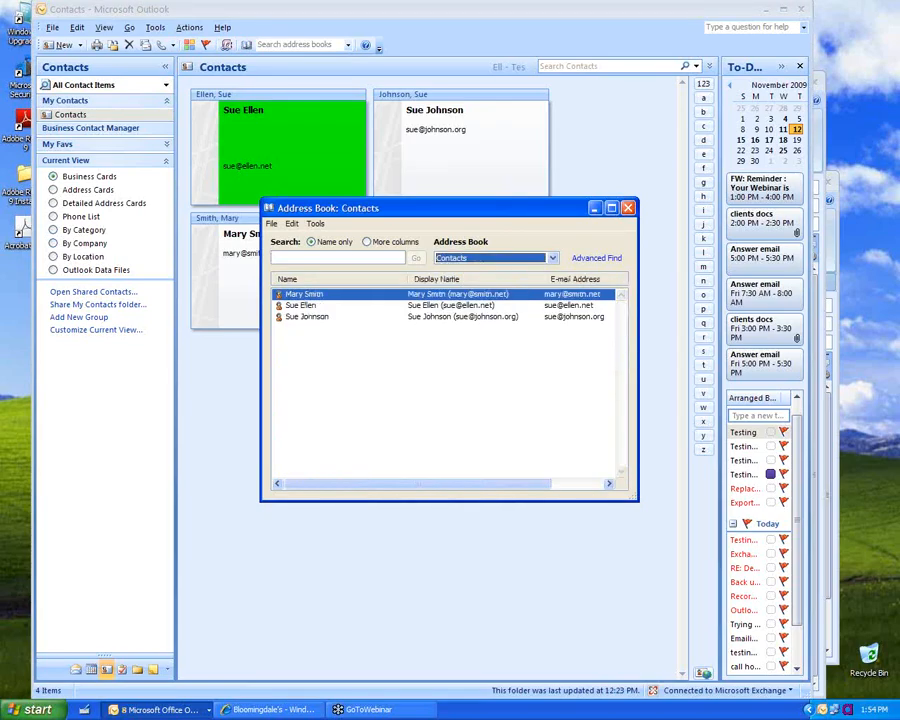
{"action": "double_click", "coordinate": [277, 163]}
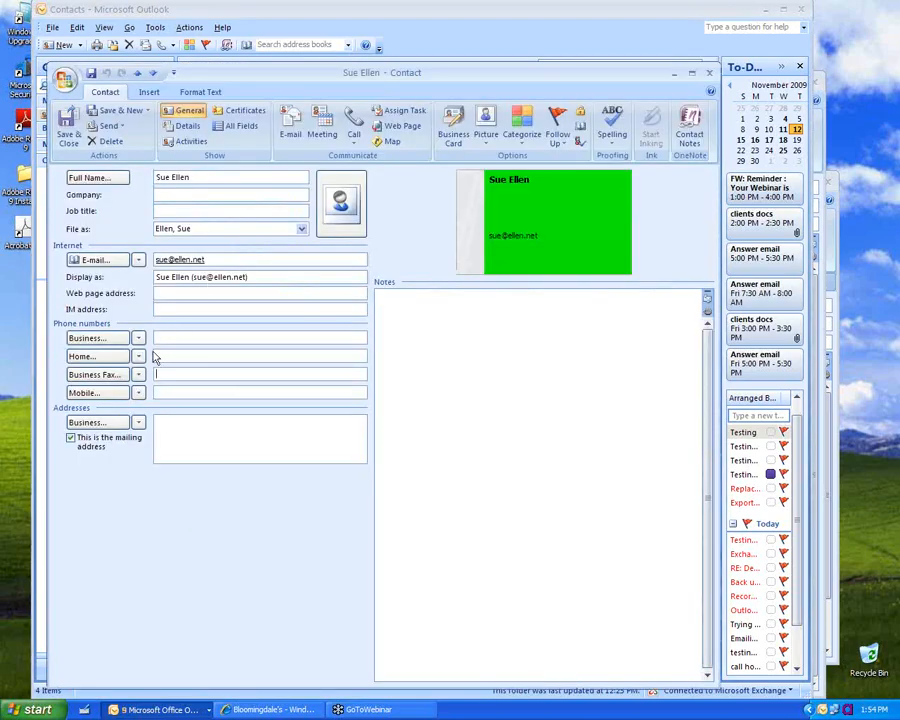
{"action": "left_click", "coordinate": [160, 374]}
{"action": "type", "text": "4405551212"}
{"action": "left_click", "coordinate": [68, 128]}
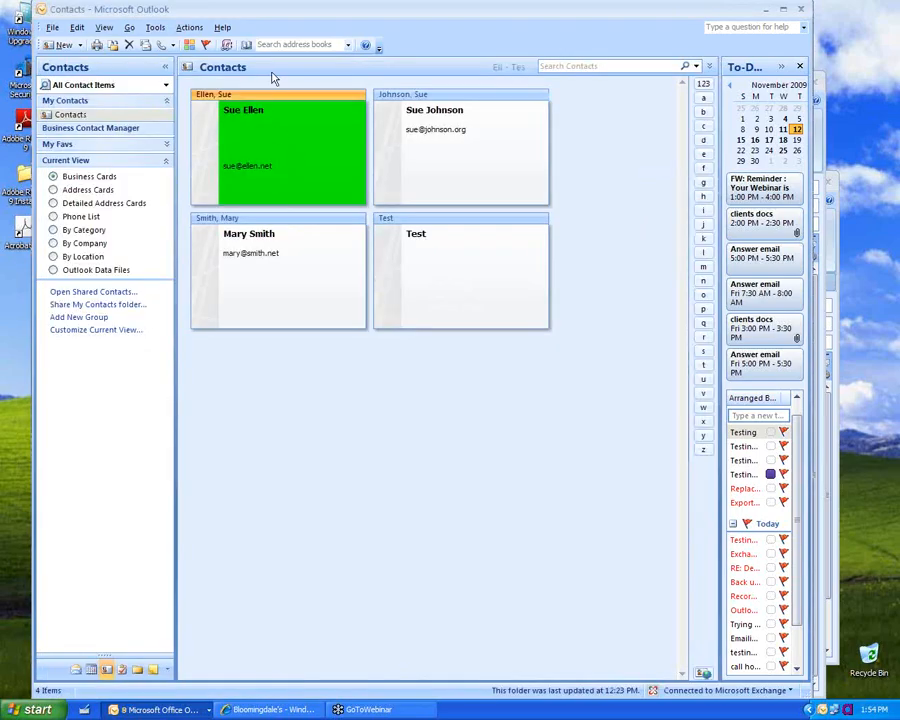
Step: Check the new Business Fax entry in the Address Book, then reopen and close the contact
{"action": "left_click", "coordinate": [246, 46]}
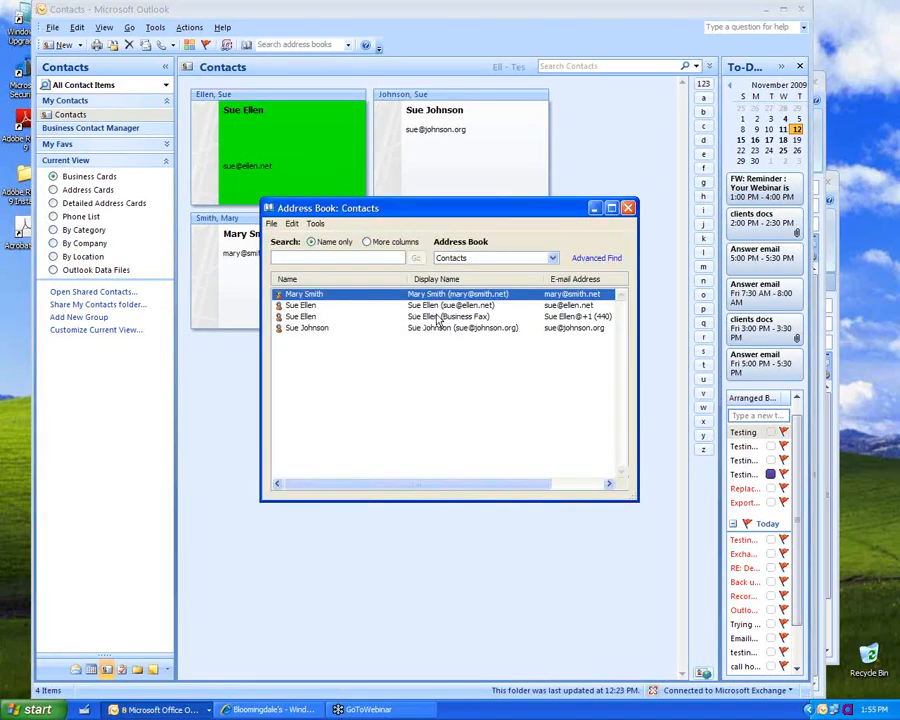
{"action": "left_click", "coordinate": [438, 317]}
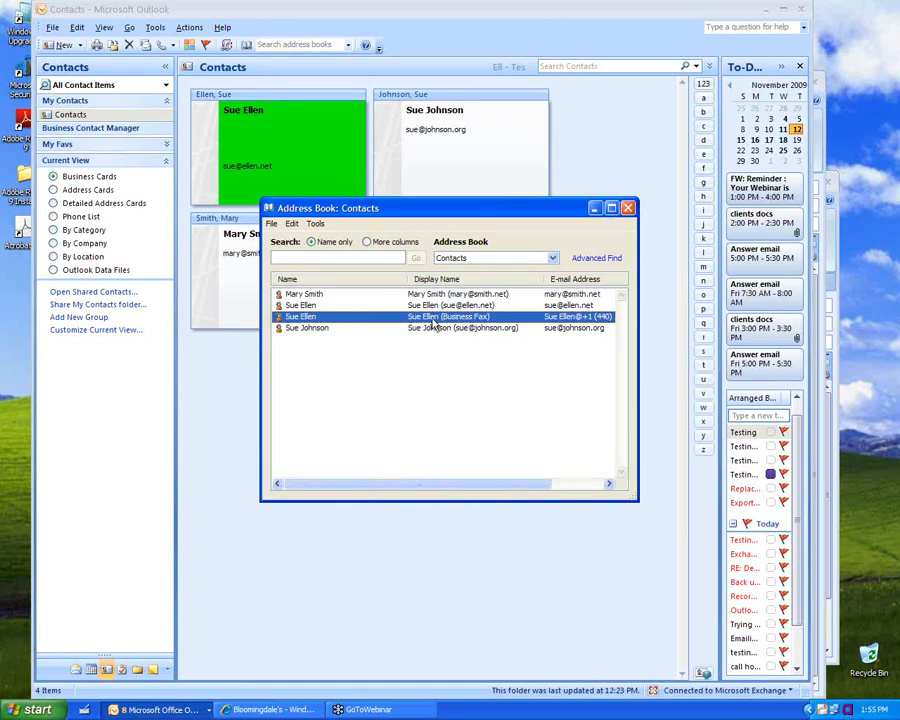
{"action": "key", "text": "Up"}
{"action": "key", "text": "Up"}
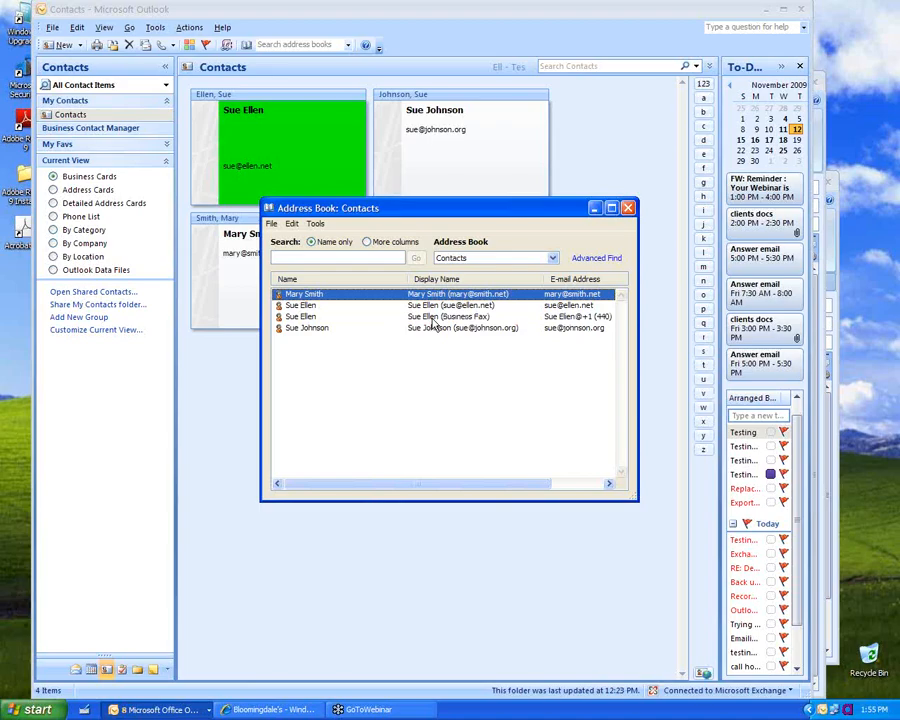
{"action": "left_click", "coordinate": [627, 208]}
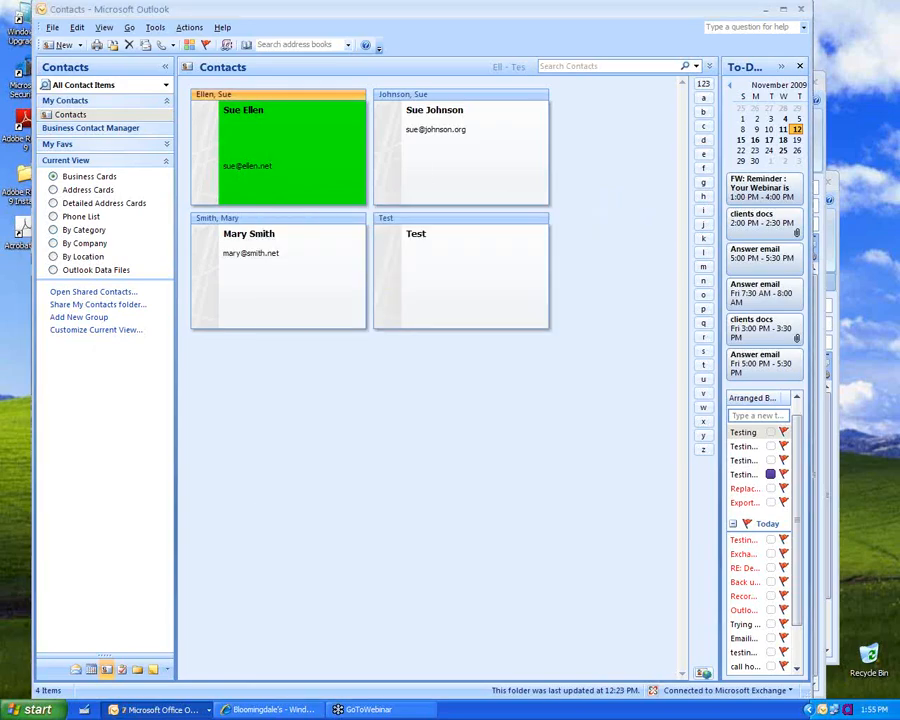
{"action": "double_click", "coordinate": [290, 140]}
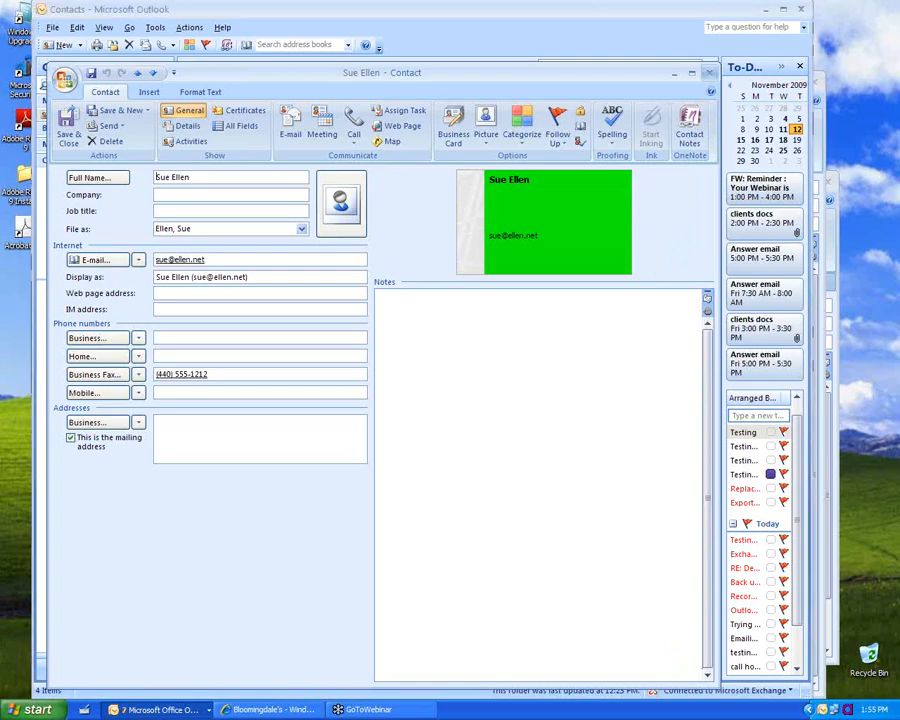
{"action": "left_click", "coordinate": [709, 74]}
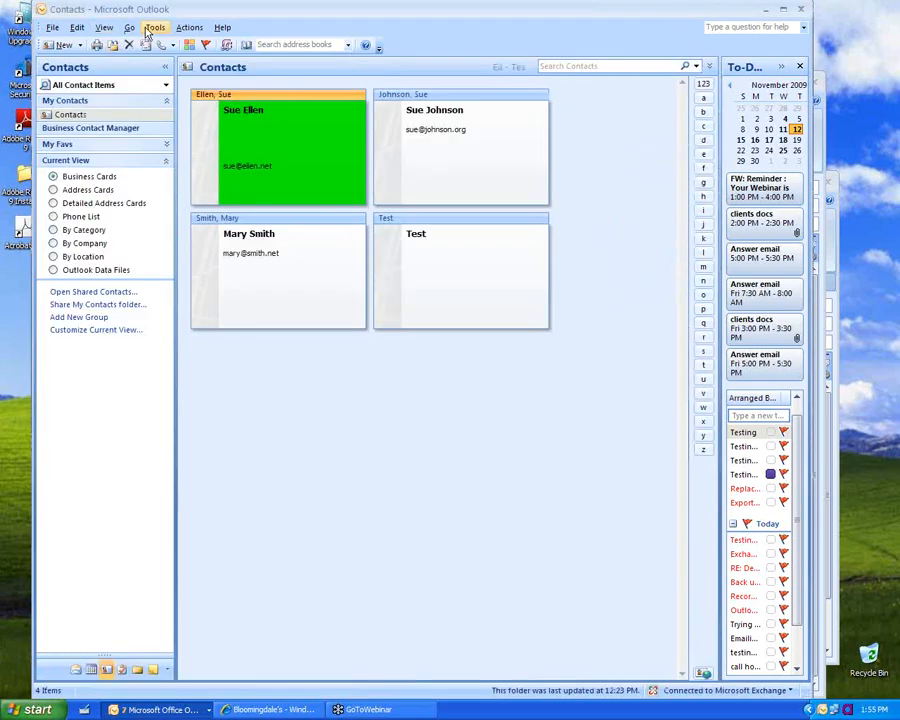
Step: Leave the Full Name order unchanged in Contact Options, then reopen the green-card contact
{"action": "left_click", "coordinate": [150, 28]}
{"action": "left_click", "coordinate": [170, 280]}
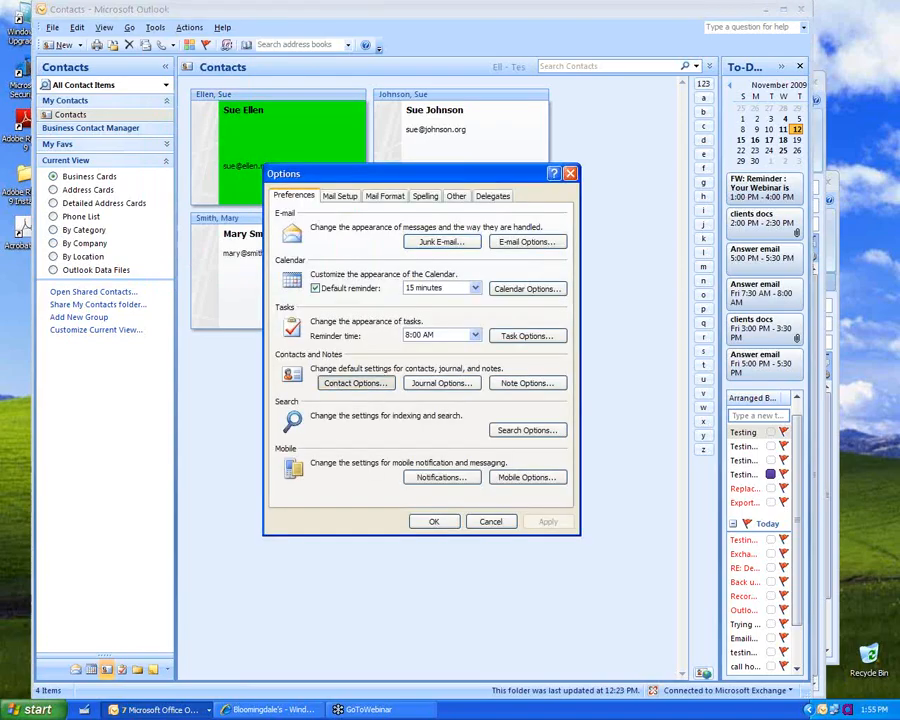
{"action": "left_click", "coordinate": [370, 382]}
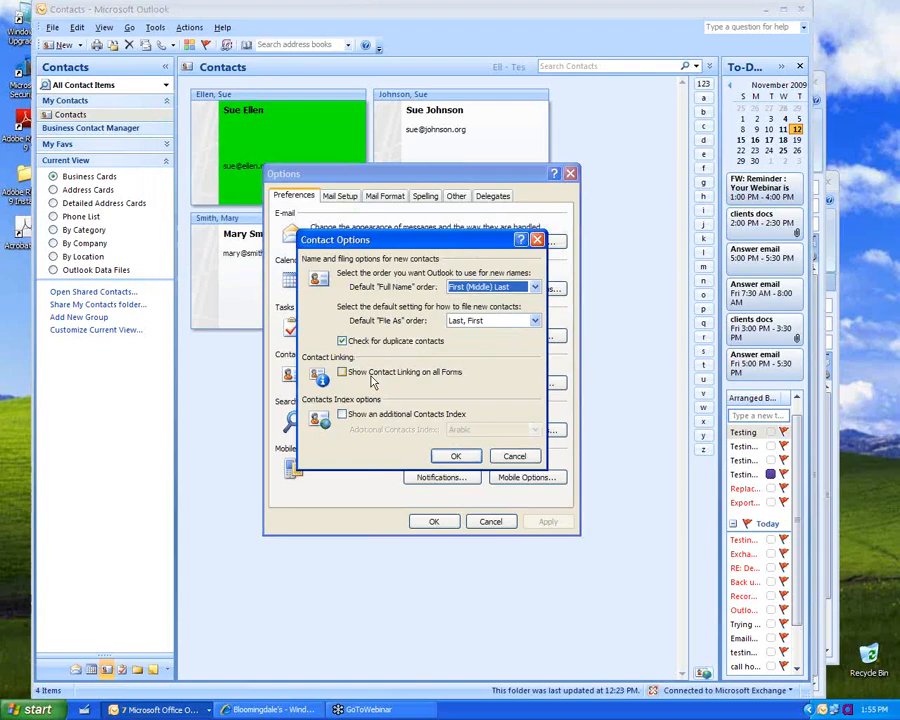
{"action": "left_click", "coordinate": [466, 290]}
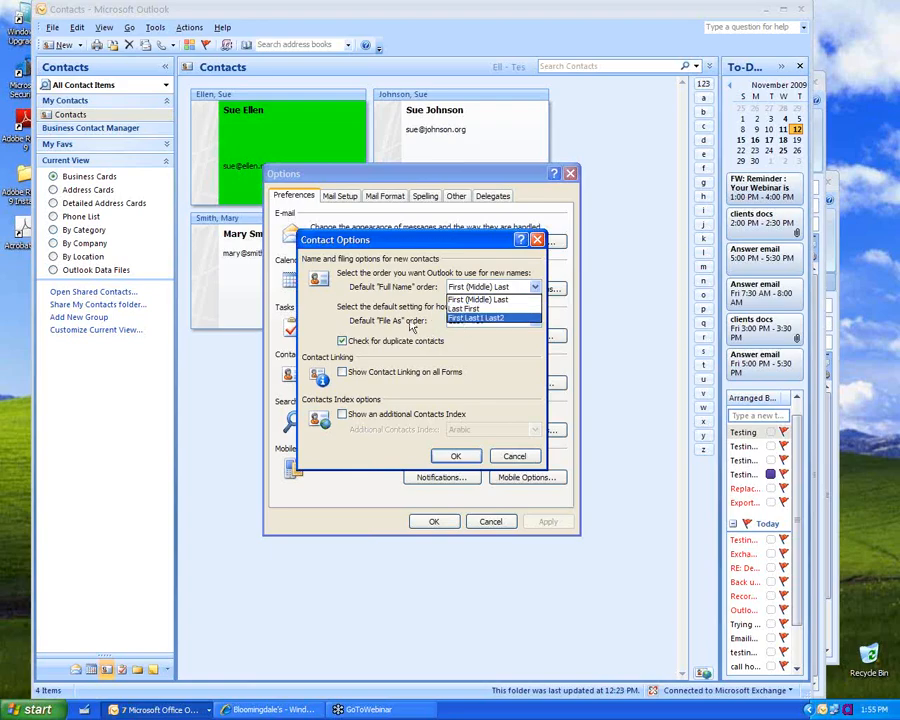
{"action": "left_click", "coordinate": [384, 328]}
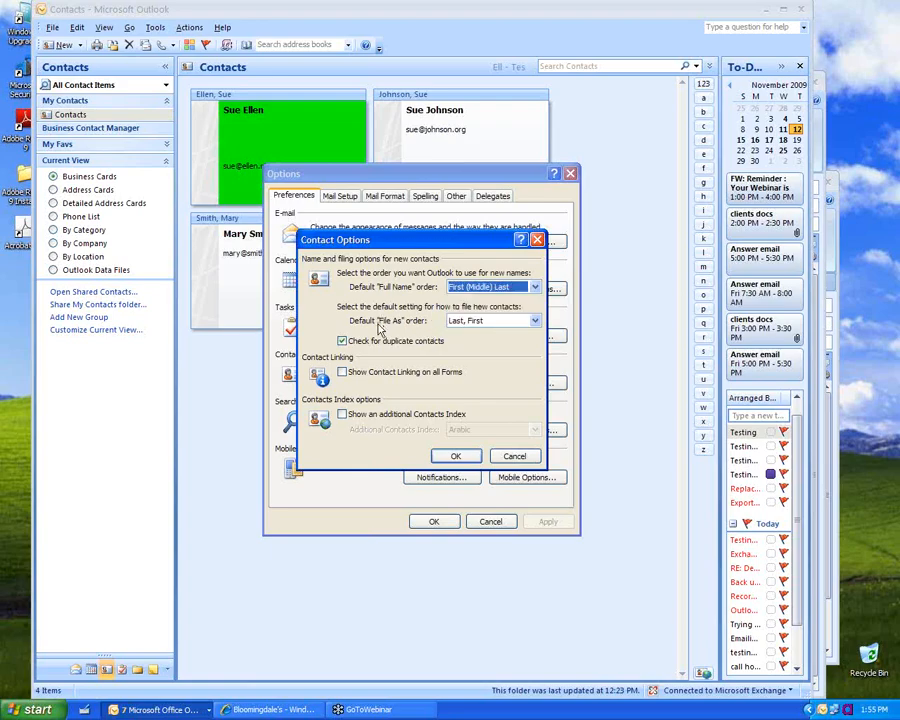
{"action": "left_click", "coordinate": [462, 457]}
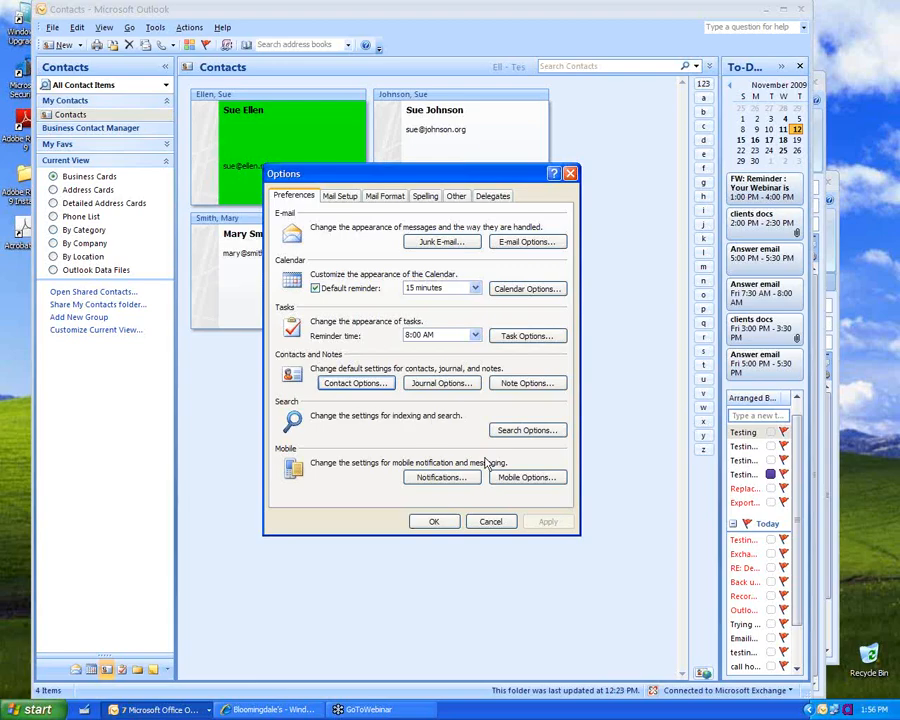
{"action": "left_click", "coordinate": [434, 521]}
{"action": "double_click", "coordinate": [290, 148]}
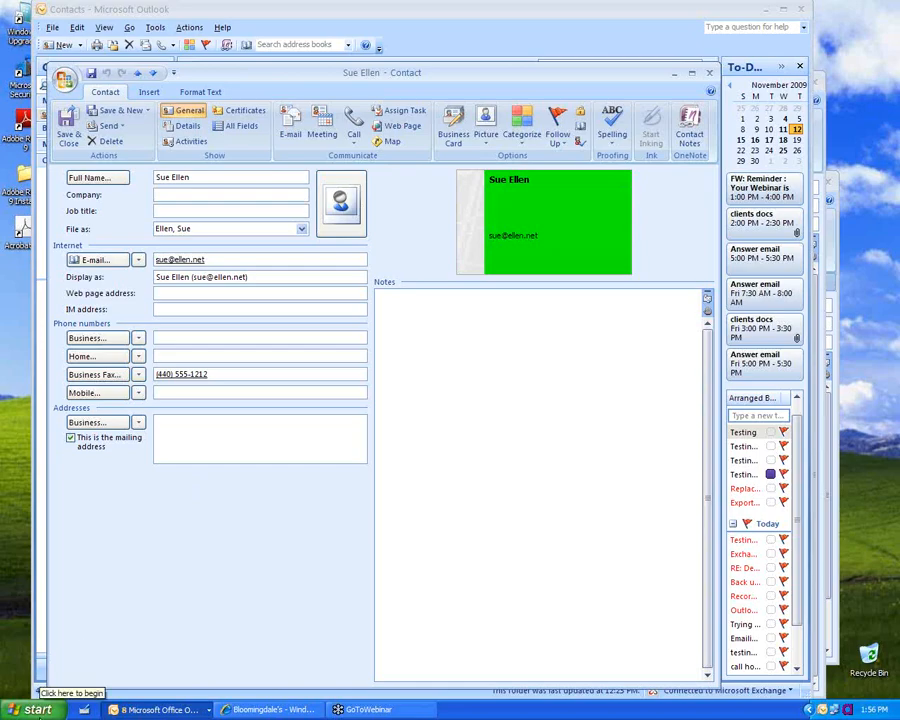
Step: Open Phone and Modem Options in Control Panel and replace My Location's area code 440
{"action": "left_click", "coordinate": [38, 709]}
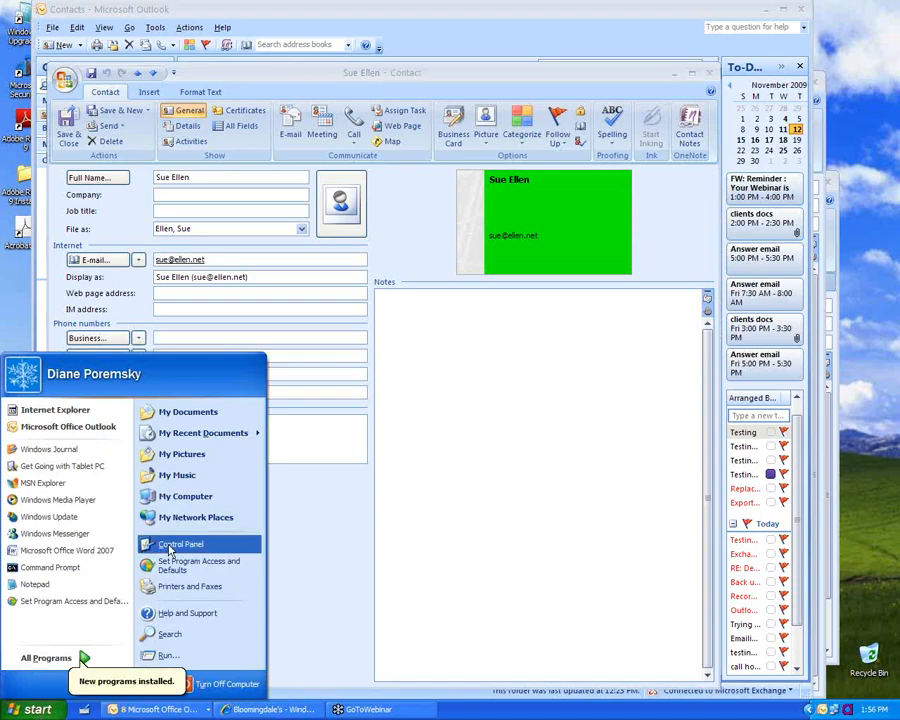
{"action": "left_click", "coordinate": [182, 552]}
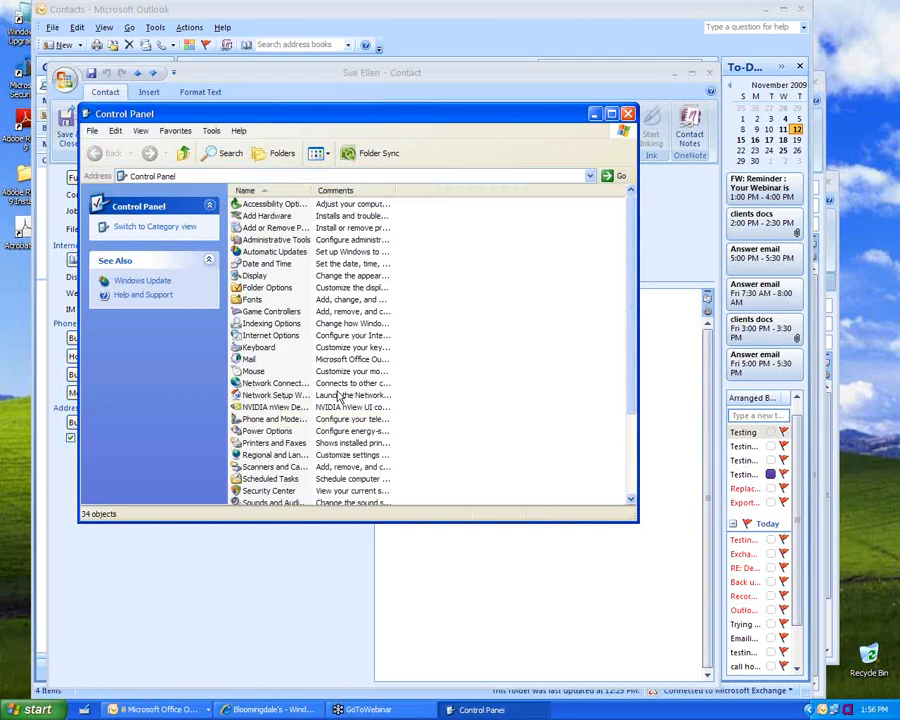
{"action": "left_click", "coordinate": [282, 420]}
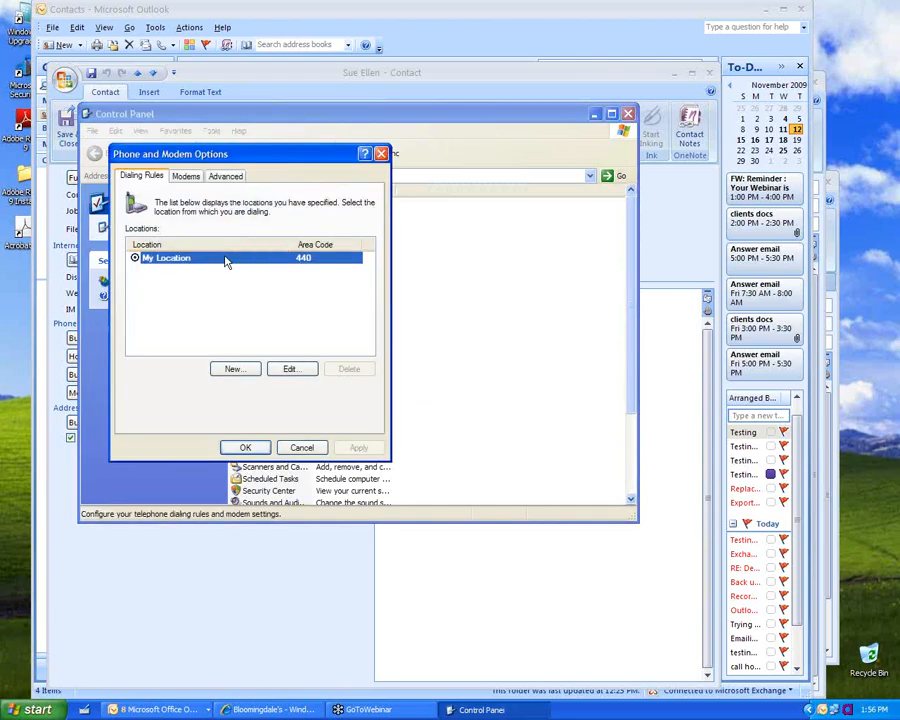
{"action": "double_click", "coordinate": [224, 261]}
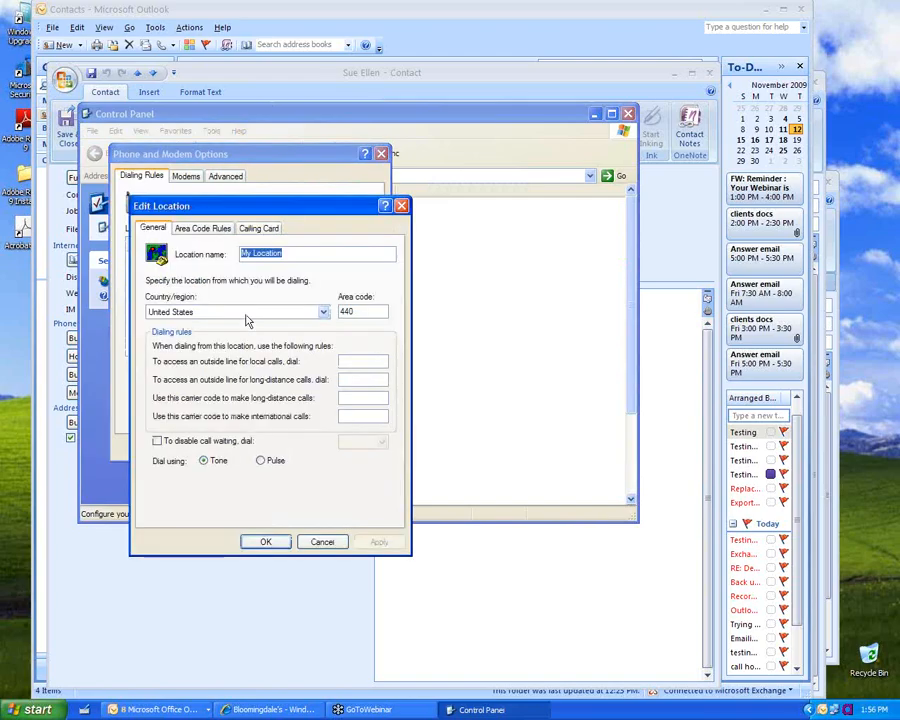
{"action": "left_click", "coordinate": [372, 311]}
{"action": "double_click", "coordinate": [372, 311]}
{"action": "type", "text": "1"}
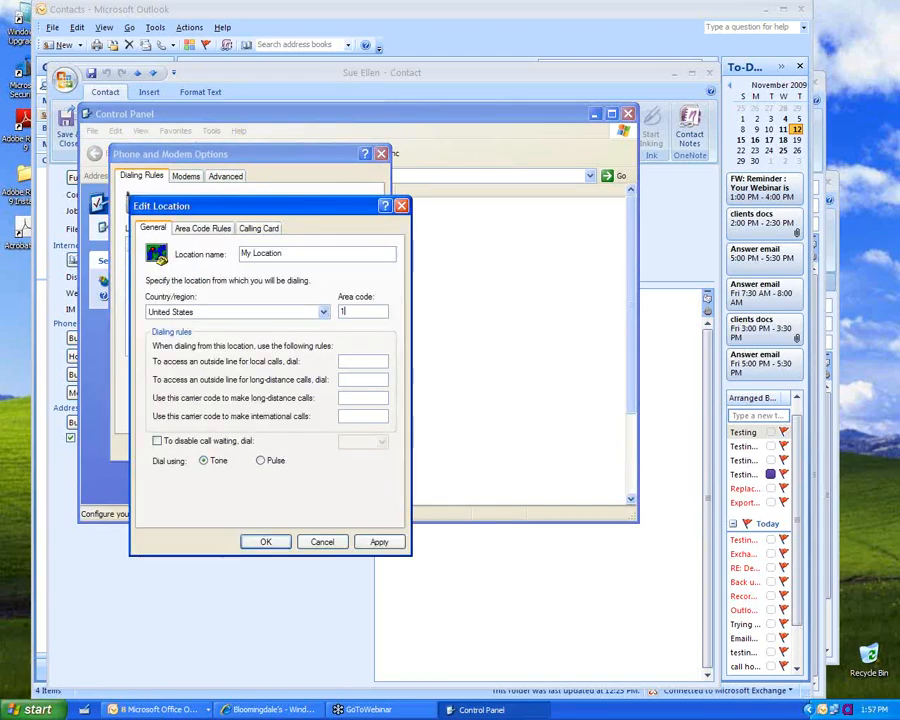
Step: Set My Location's country/region to International Freephone Service and confirm both dialogs
{"action": "left_click", "coordinate": [323, 316]}
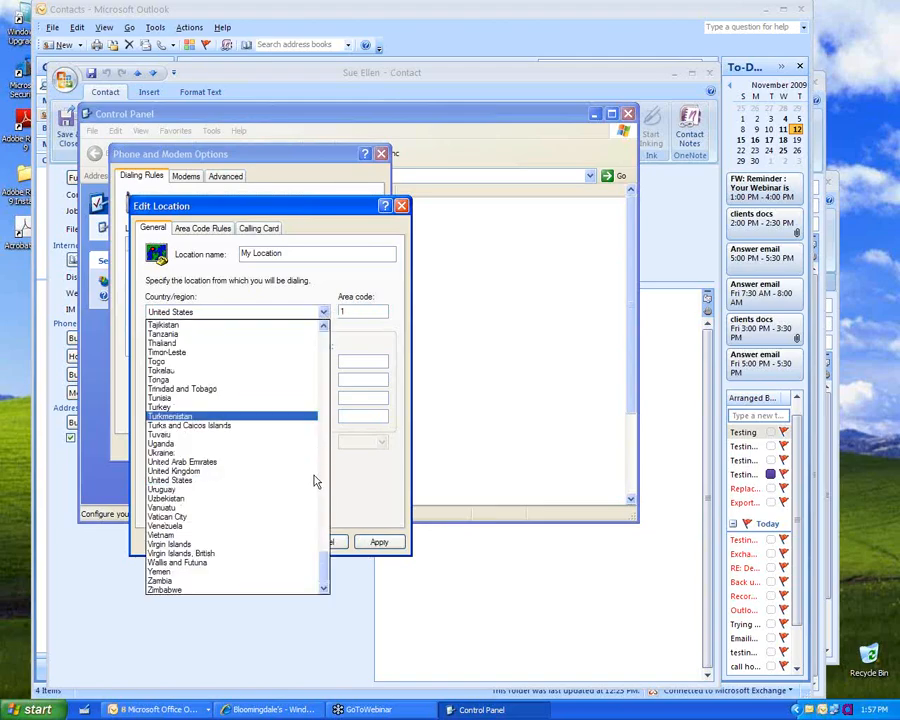
{"action": "left_click_drag", "start_coordinate": [323, 580], "coordinate": [316, 448]}
{"action": "left_click", "coordinate": [230, 452]}
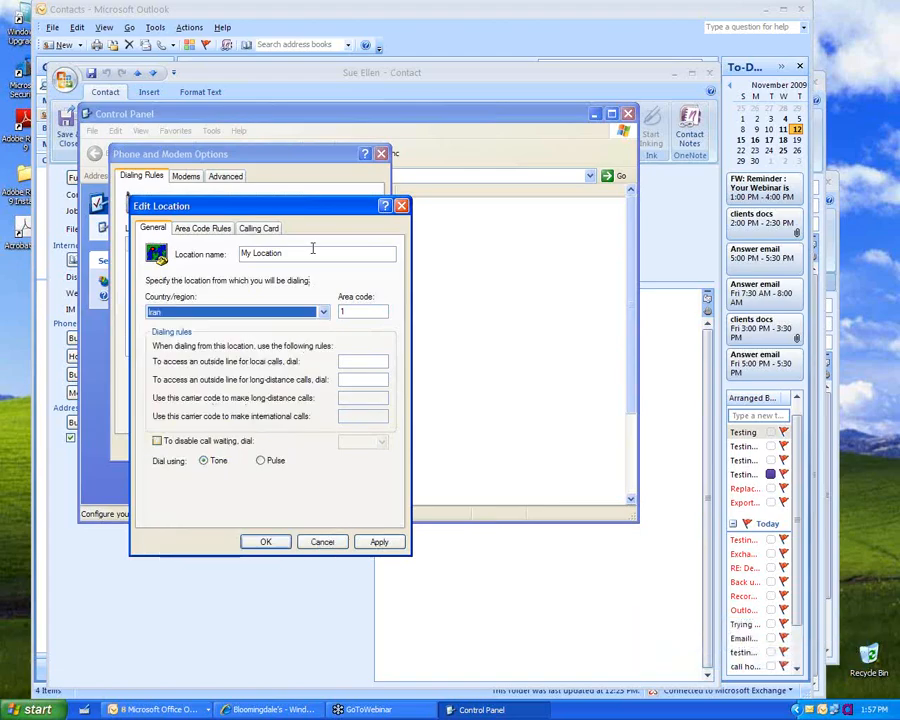
{"action": "left_click", "coordinate": [322, 312]}
{"action": "left_click", "coordinate": [322, 330]}
{"action": "left_click", "coordinate": [322, 330]}
{"action": "left_click", "coordinate": [262, 334]}
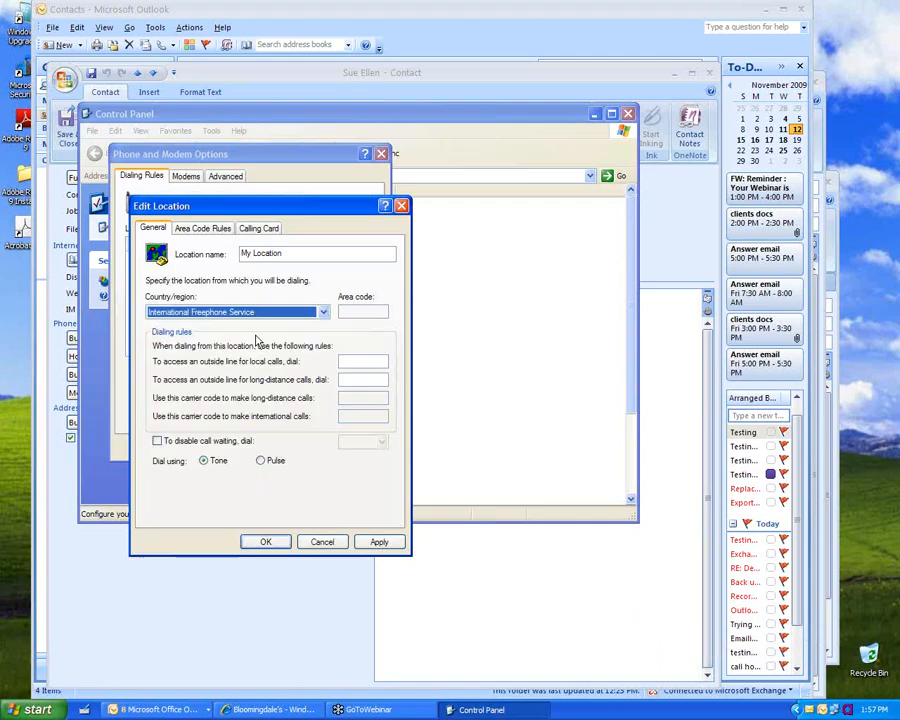
{"action": "left_click", "coordinate": [282, 541]}
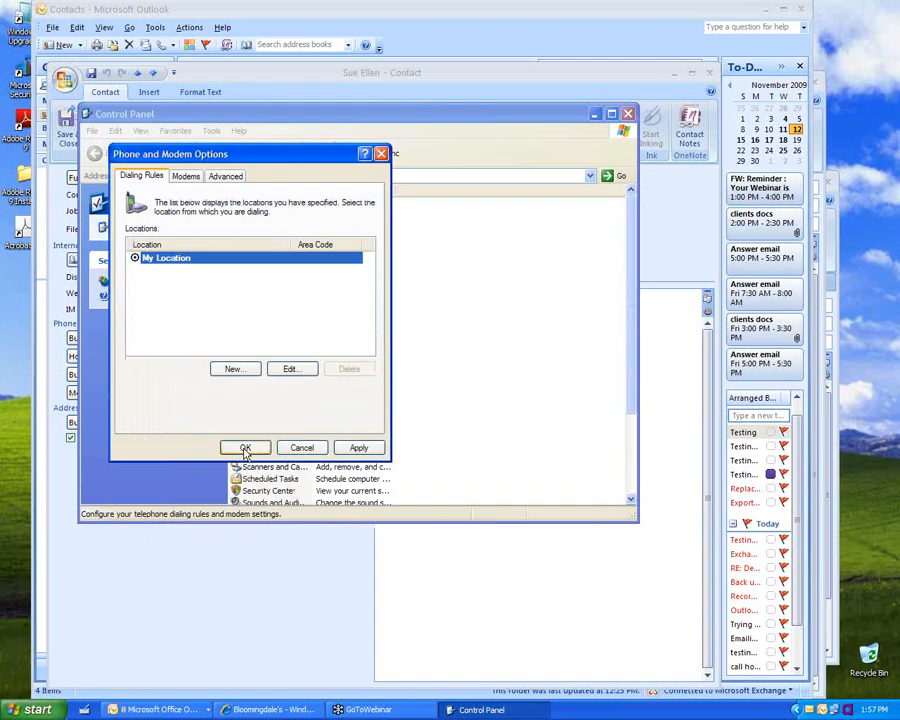
{"action": "left_click", "coordinate": [244, 447]}
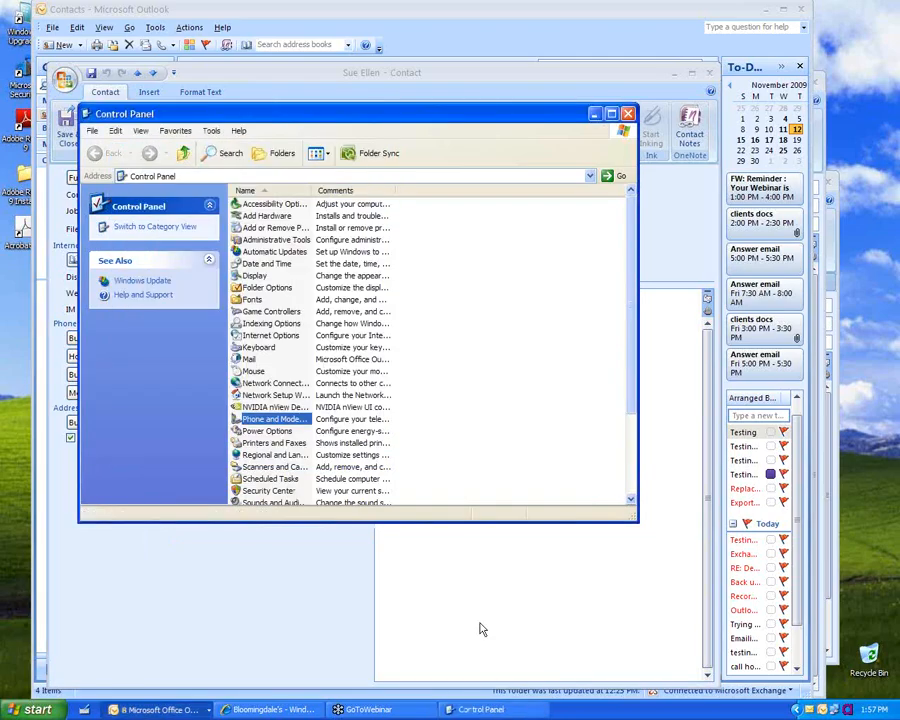
{"action": "left_click", "coordinate": [480, 629]}
Step: Enter the contact's home phone number, accept Check Phone Number, and delete the +800 prefix
{"action": "type", "text": "440555123"}
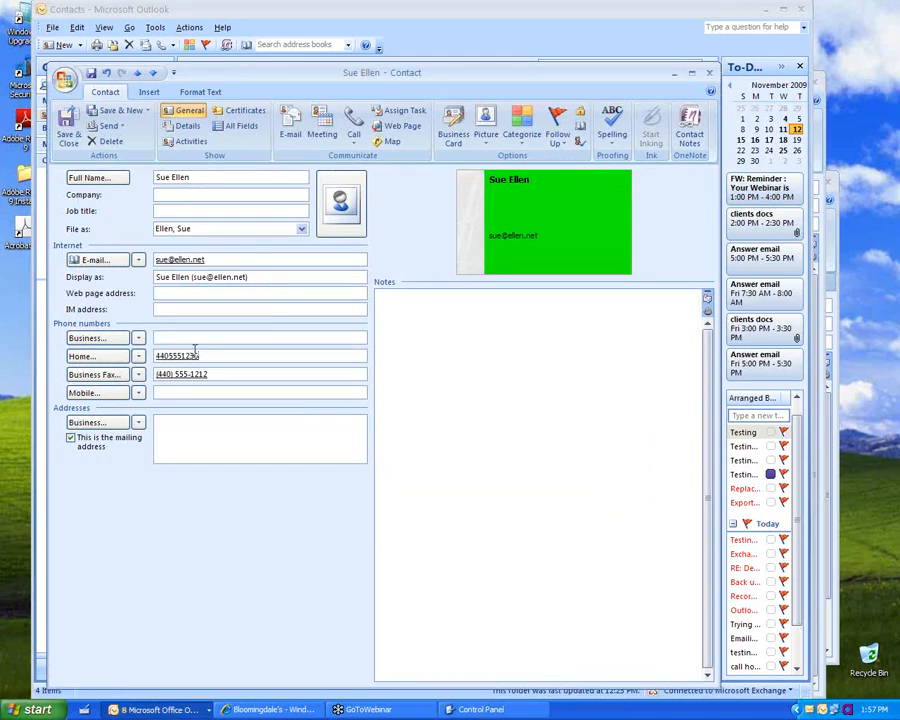
{"action": "type", "text": "6"}
{"action": "left_click", "coordinate": [97, 356]}
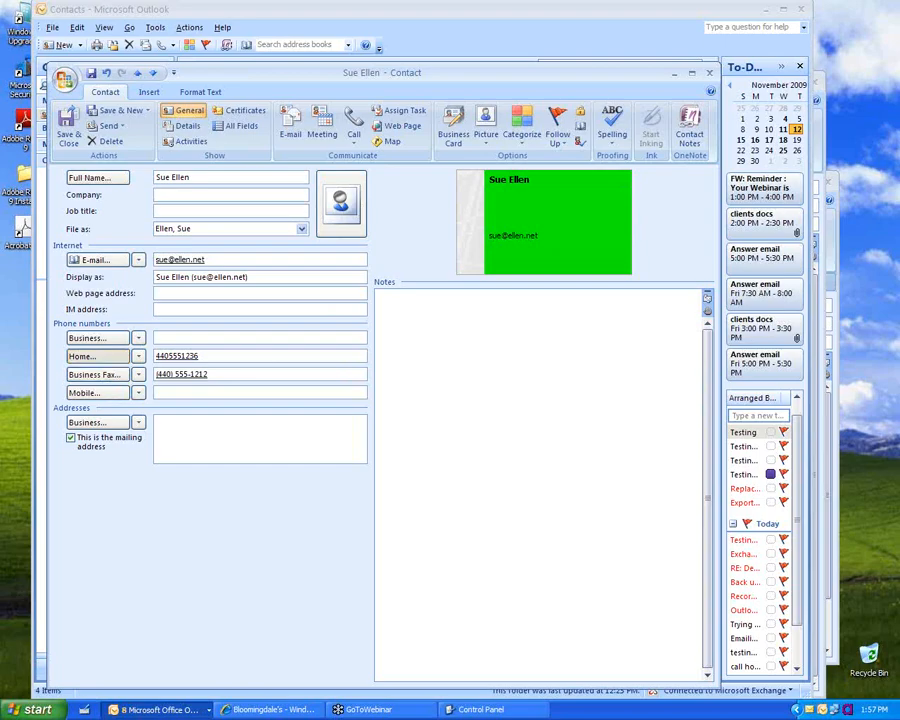
{"action": "left_click", "coordinate": [398, 438]}
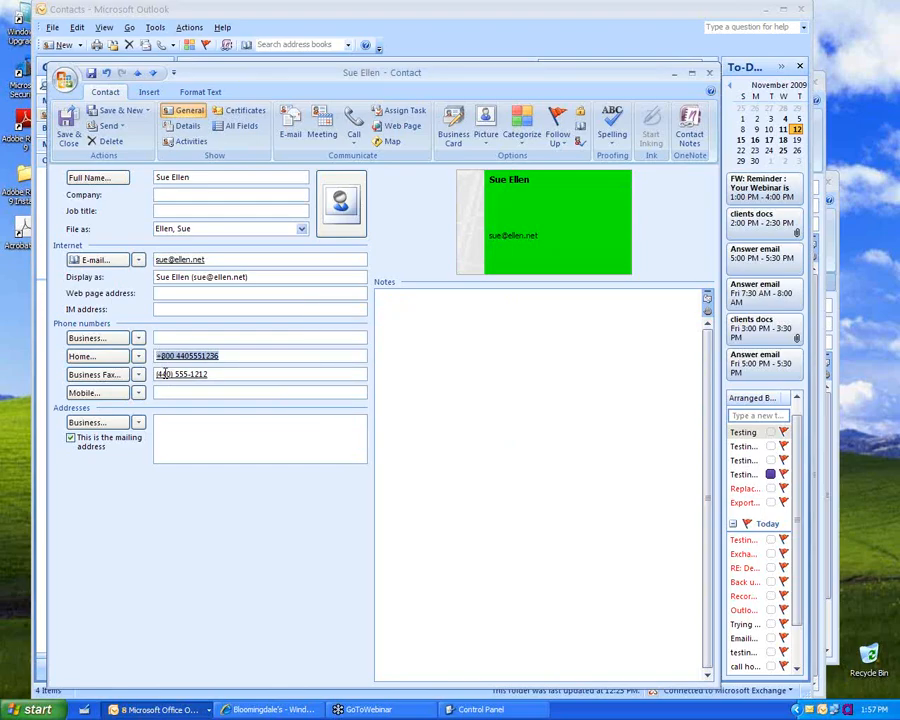
{"action": "left_click", "coordinate": [161, 374]}
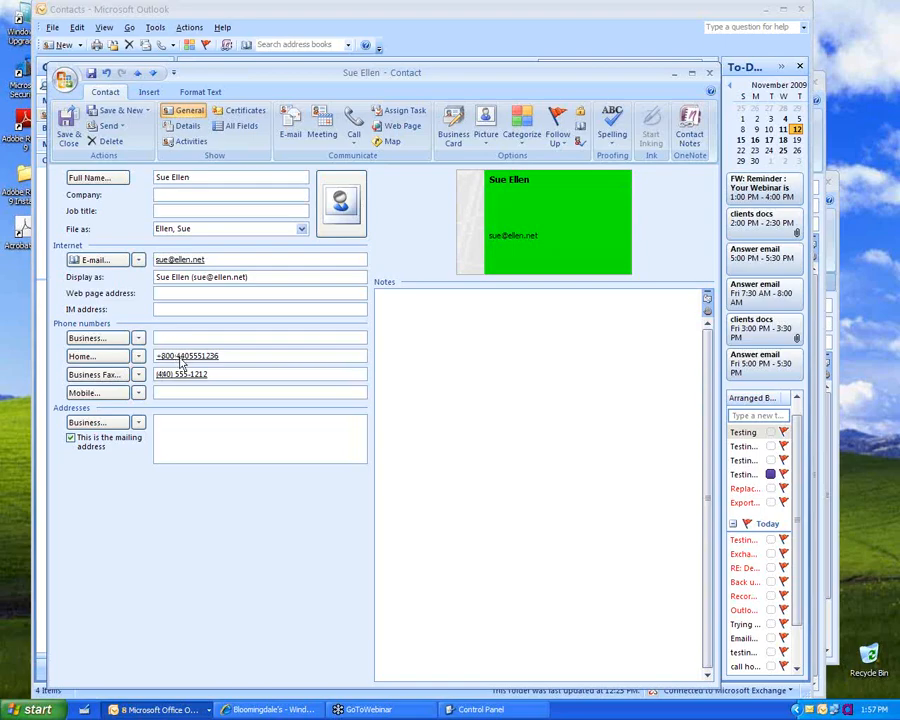
{"action": "left_click", "coordinate": [176, 355]}
{"action": "key", "text": "BackSpace"}
{"action": "key", "text": "BackSpace"}
{"action": "key", "text": "BackSpace"}
{"action": "key", "text": "BackSpace"}
{"action": "key", "text": "BackSpace"}
{"action": "left_click", "coordinate": [212, 432]}
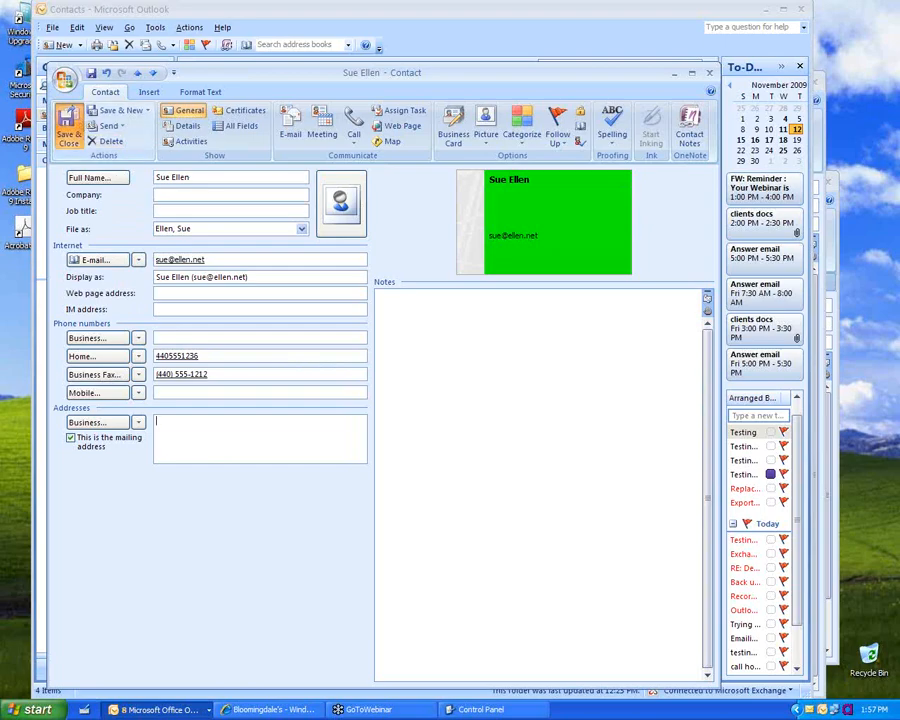
Step: Save and close the green-card contact and close the Control Panel window
{"action": "left_click", "coordinate": [68, 130]}
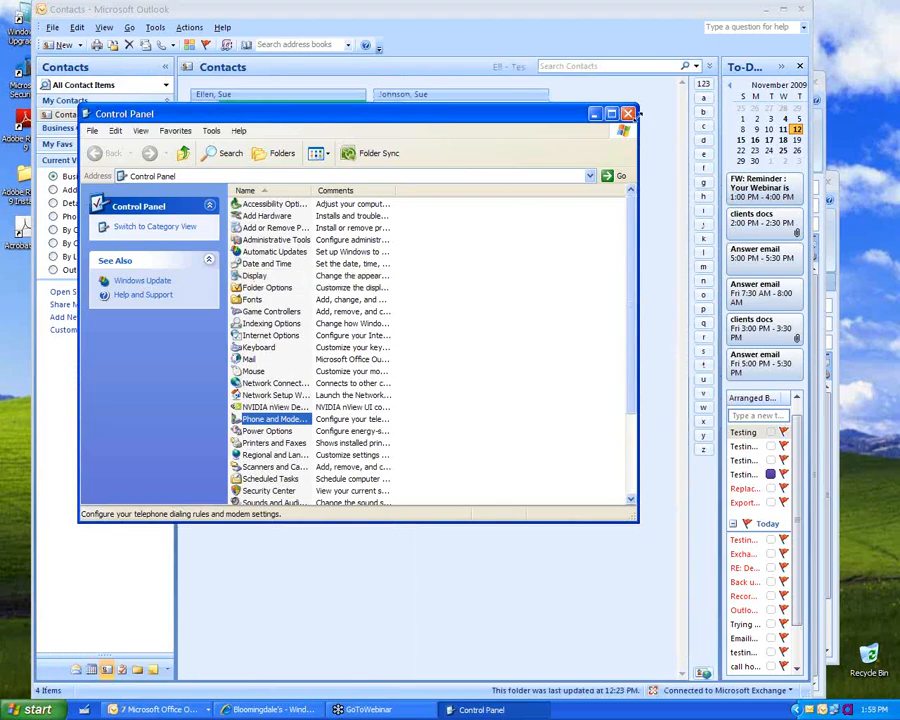
{"action": "left_click", "coordinate": [628, 113]}
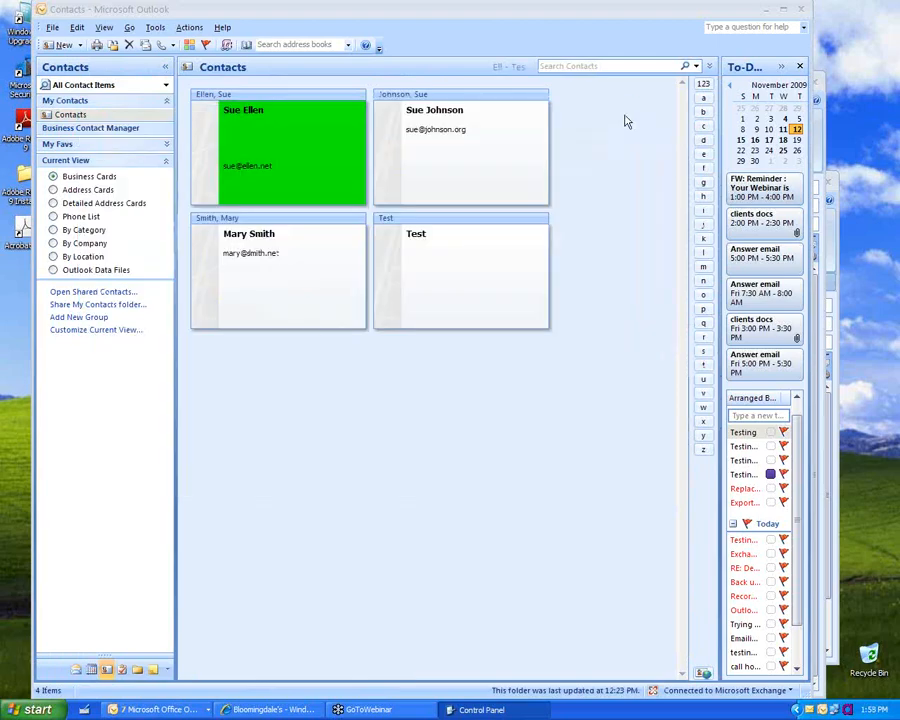
{"action": "left_click", "coordinate": [364, 198]}
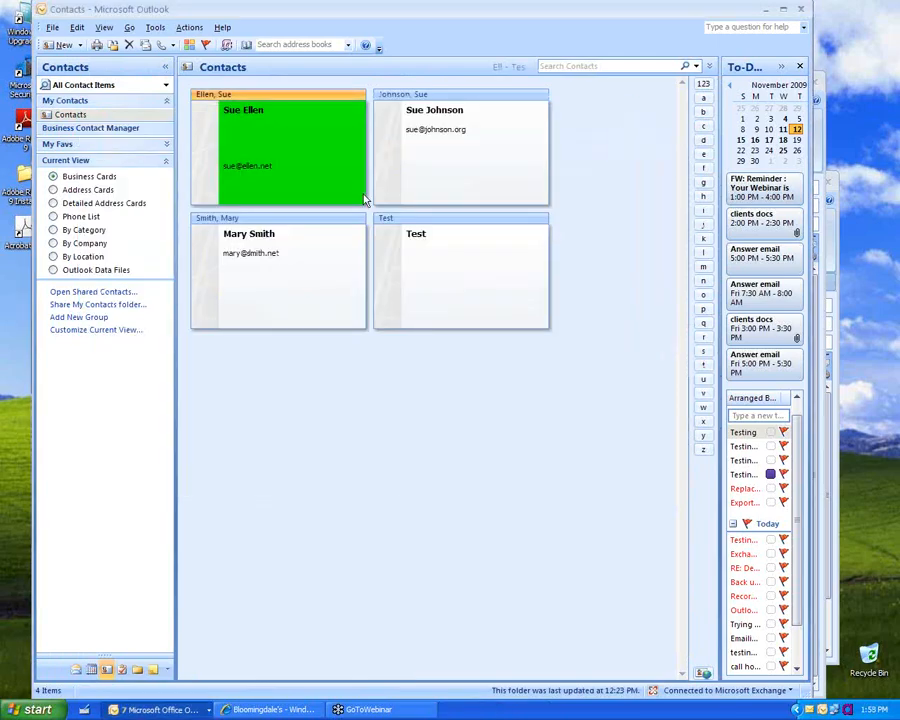
Step: Switch to the Mail folders so the Inbox message list is showing
{"action": "left_click", "coordinate": [128, 33]}
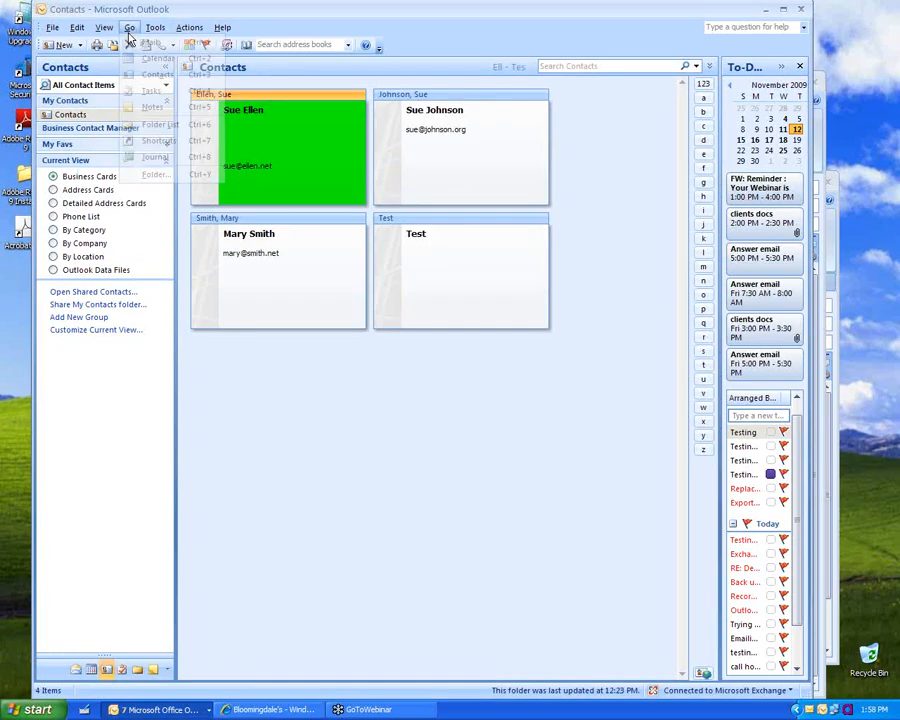
{"action": "mouse_move", "coordinate": [116, 33]}
{"action": "left_click", "coordinate": [155, 27]}
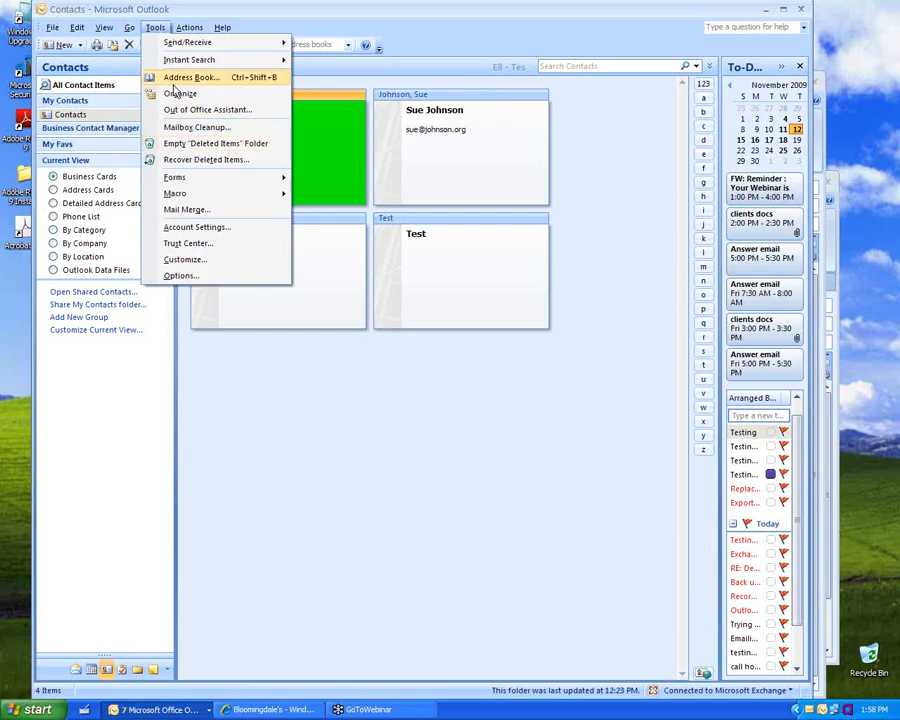
{"action": "left_click", "coordinate": [82, 672]}
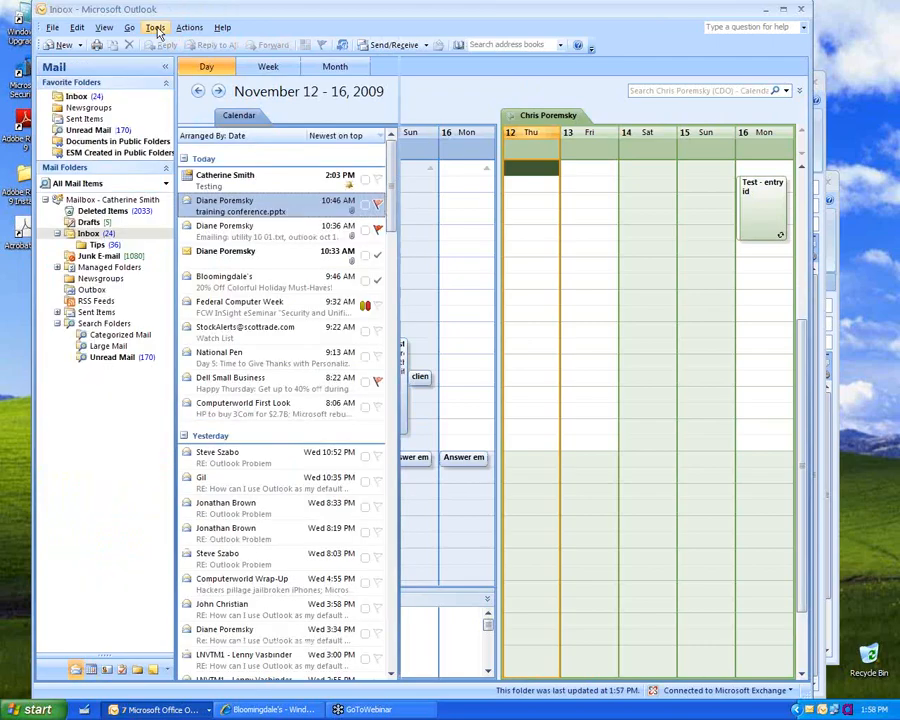
{"action": "left_click", "coordinate": [154, 27]}
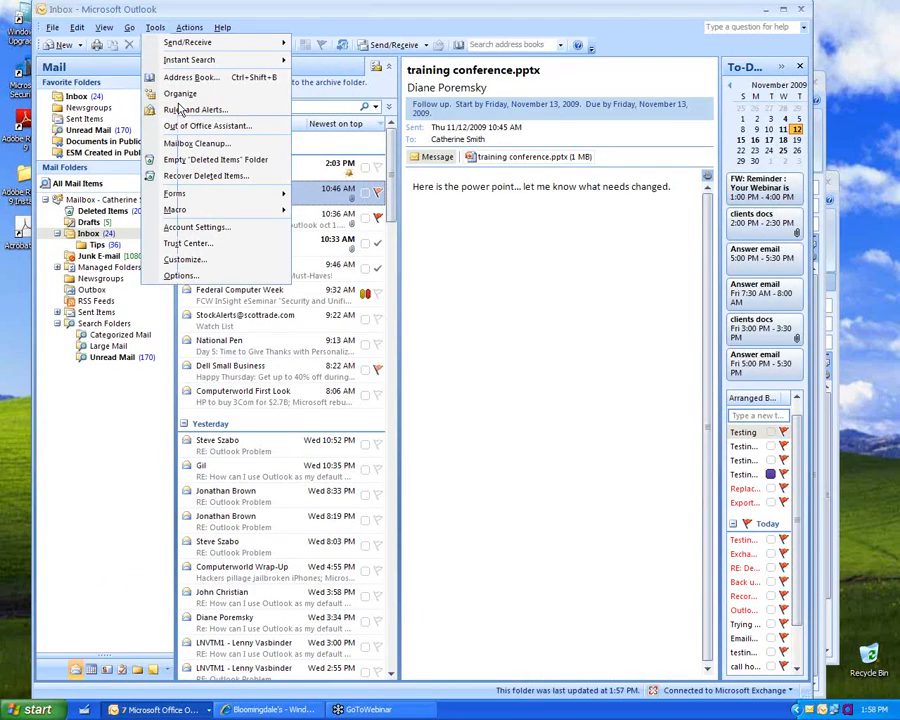
{"action": "left_click", "coordinate": [180, 110]}
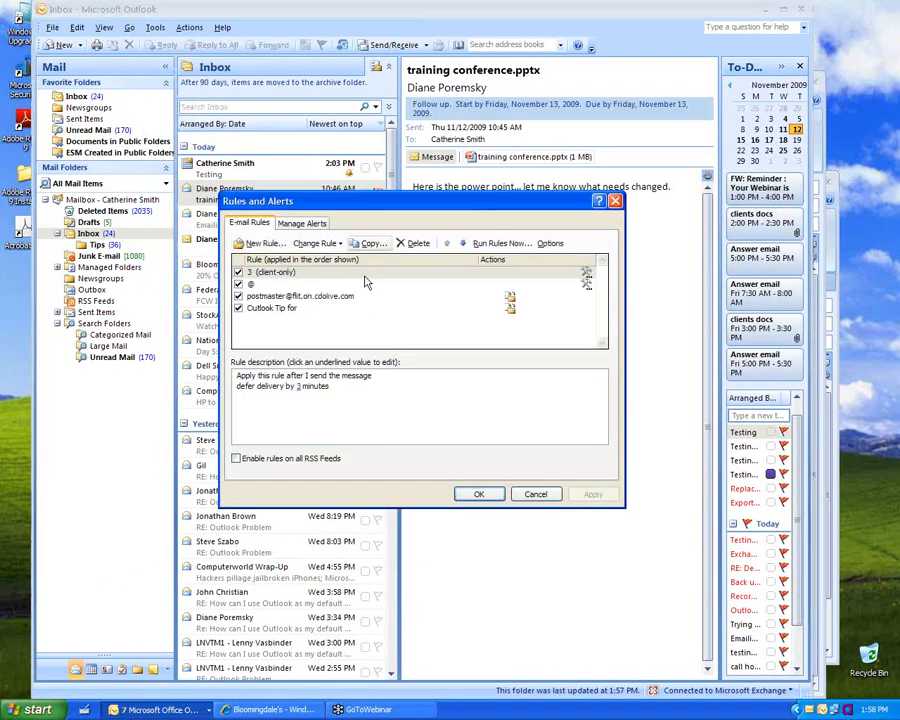
{"action": "left_click", "coordinate": [259, 244]}
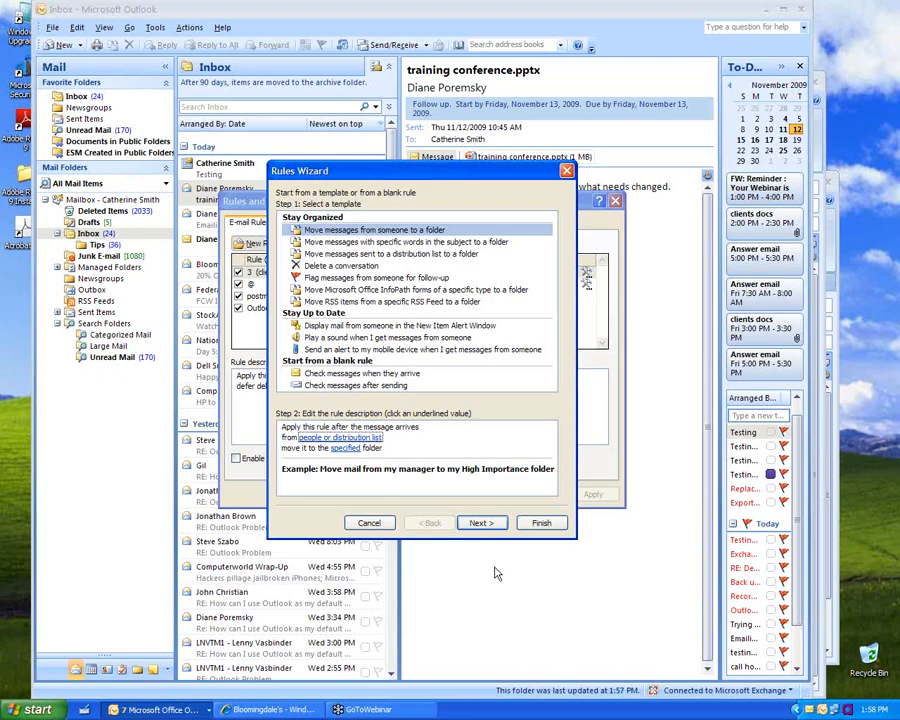
{"action": "left_click", "coordinate": [373, 522]}
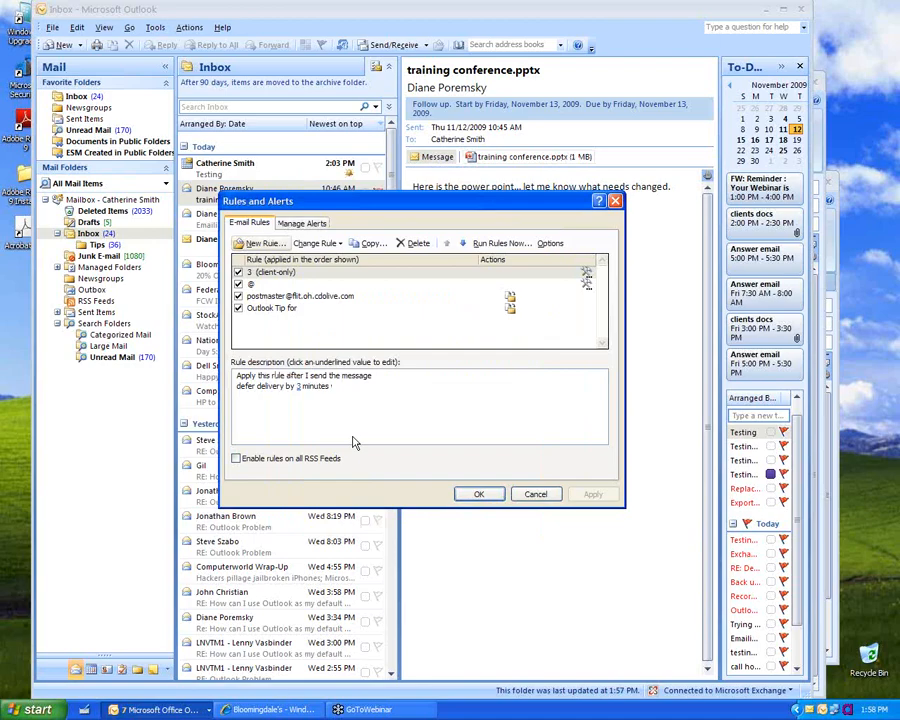
{"action": "left_click", "coordinate": [501, 243]}
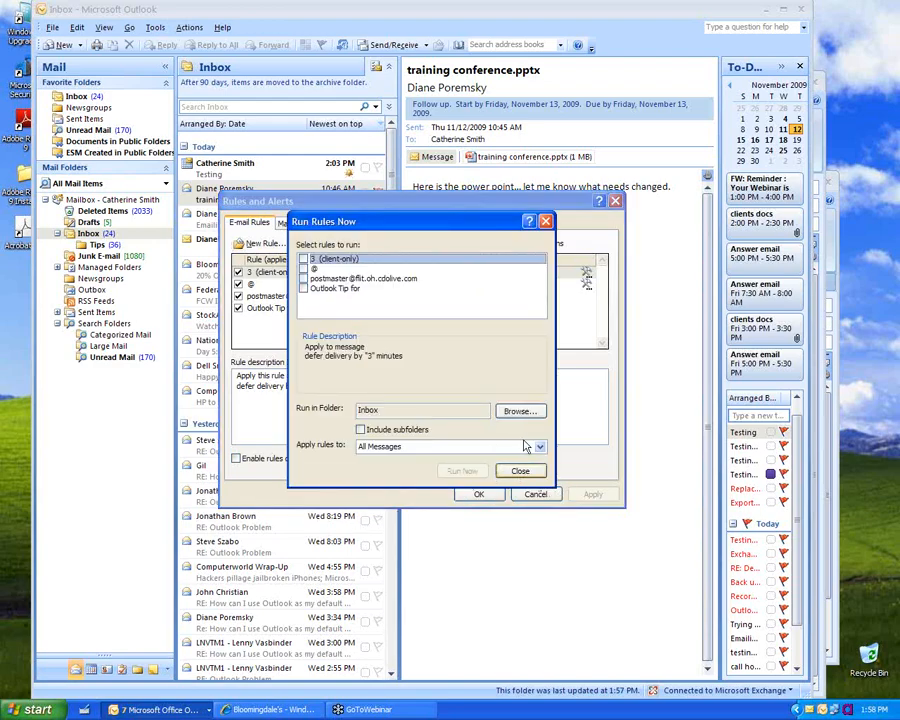
{"action": "left_click", "coordinate": [522, 472]}
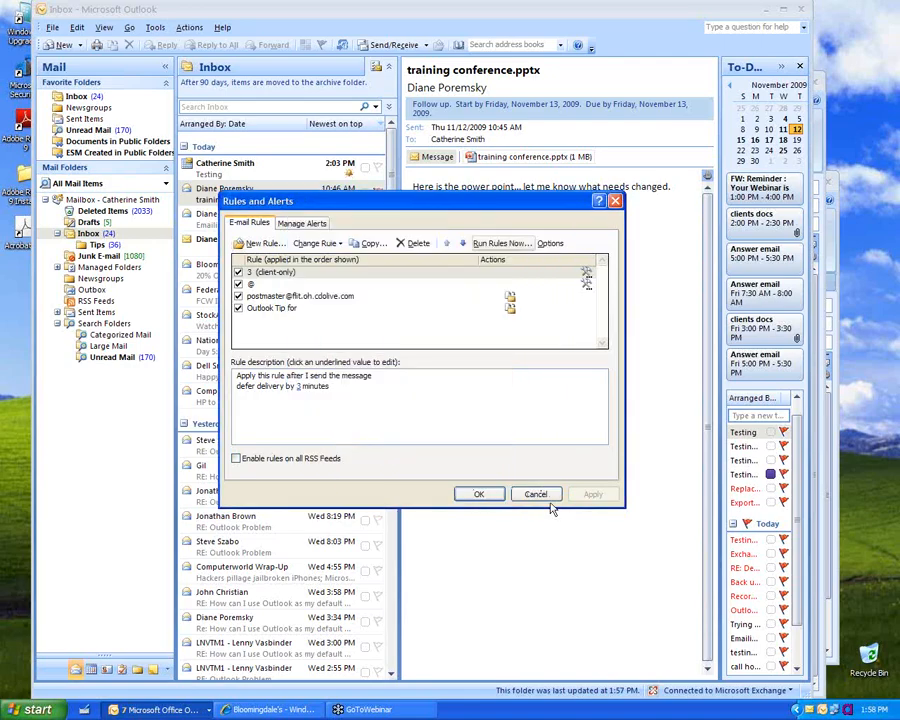
{"action": "left_click", "coordinate": [538, 495]}
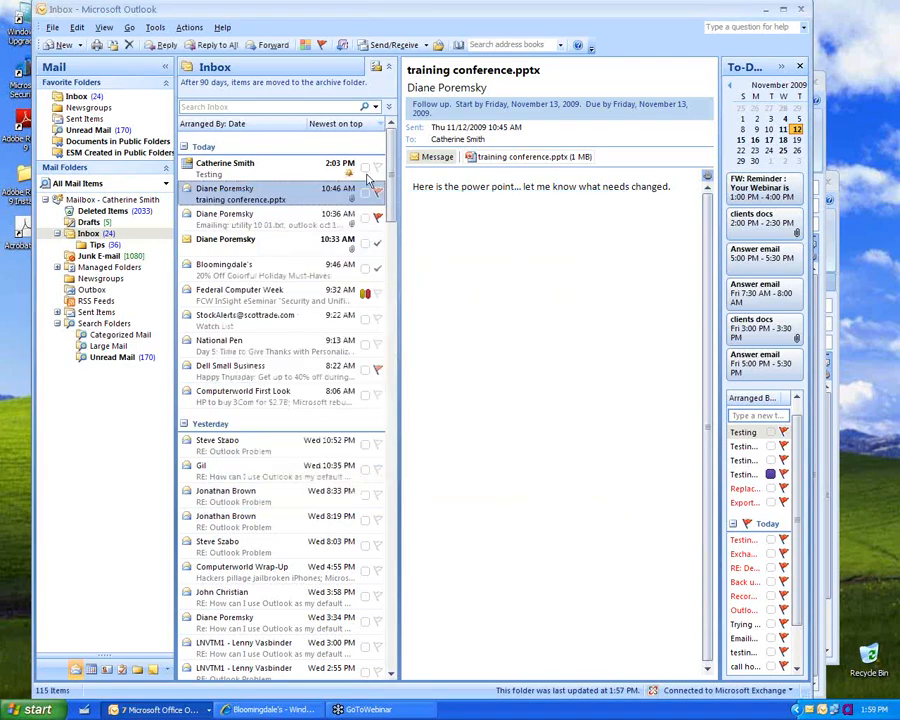
Step: Open Junk E-mail Options from Tools > Options
{"action": "left_click", "coordinate": [129, 28]}
{"action": "left_click", "coordinate": [128, 28]}
{"action": "left_click", "coordinate": [155, 27]}
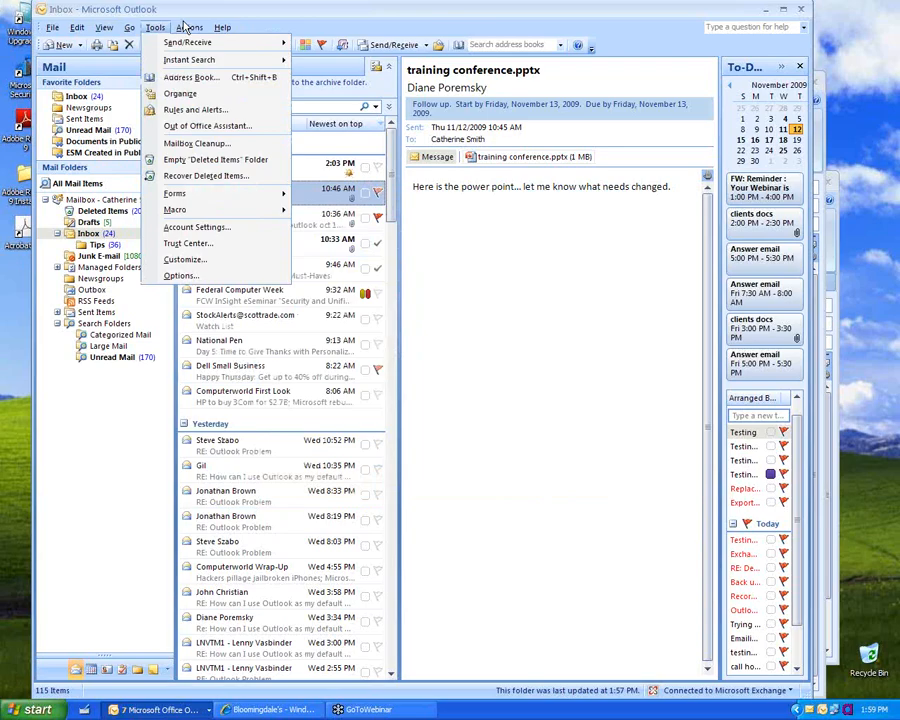
{"action": "left_click", "coordinate": [155, 28]}
{"action": "left_click", "coordinate": [155, 28]}
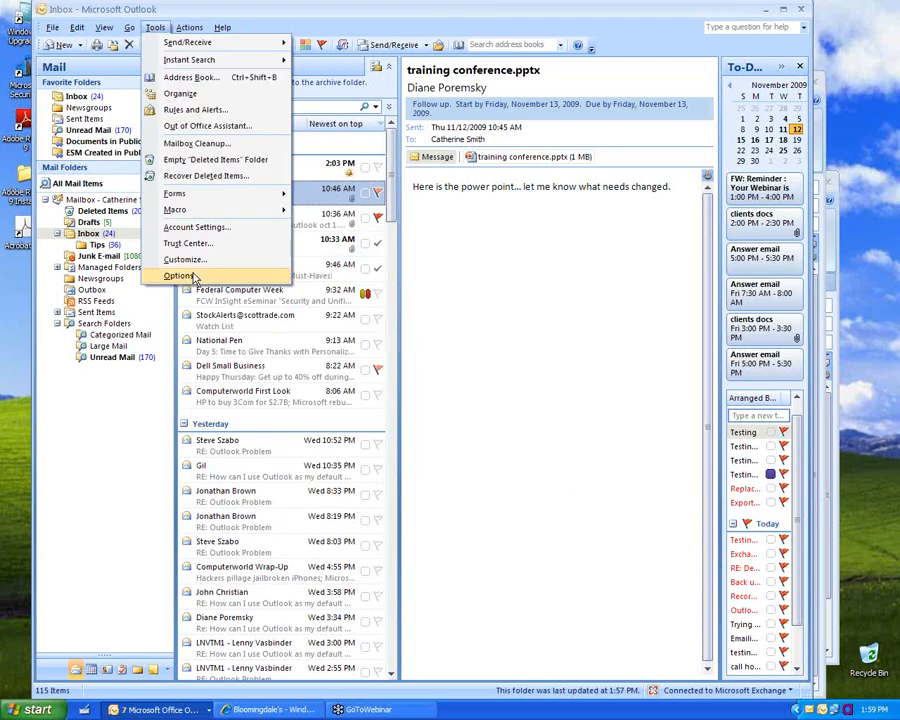
{"action": "left_click", "coordinate": [180, 276]}
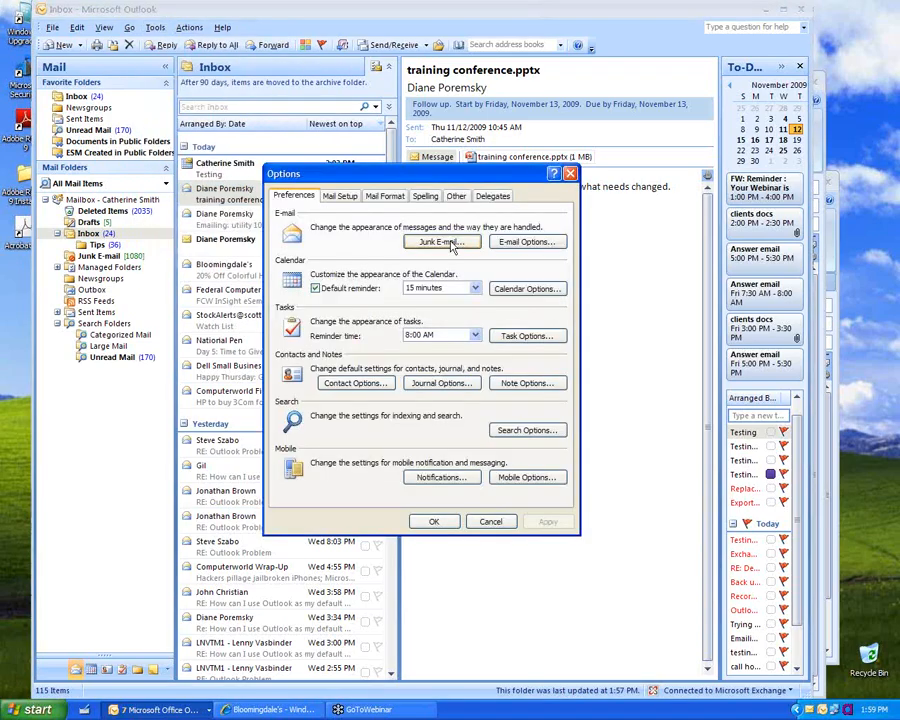
{"action": "left_click", "coordinate": [448, 243]}
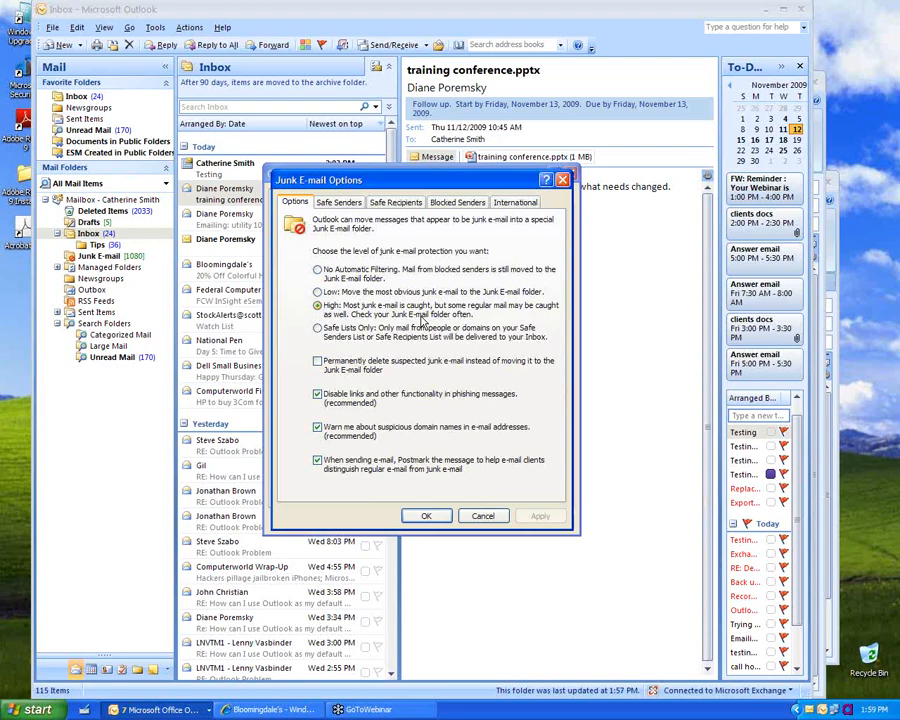
Step: Review the Safe Senders, Safe Recipients, Blocked Senders and Options tabs, then confirm
{"action": "left_click", "coordinate": [340, 203]}
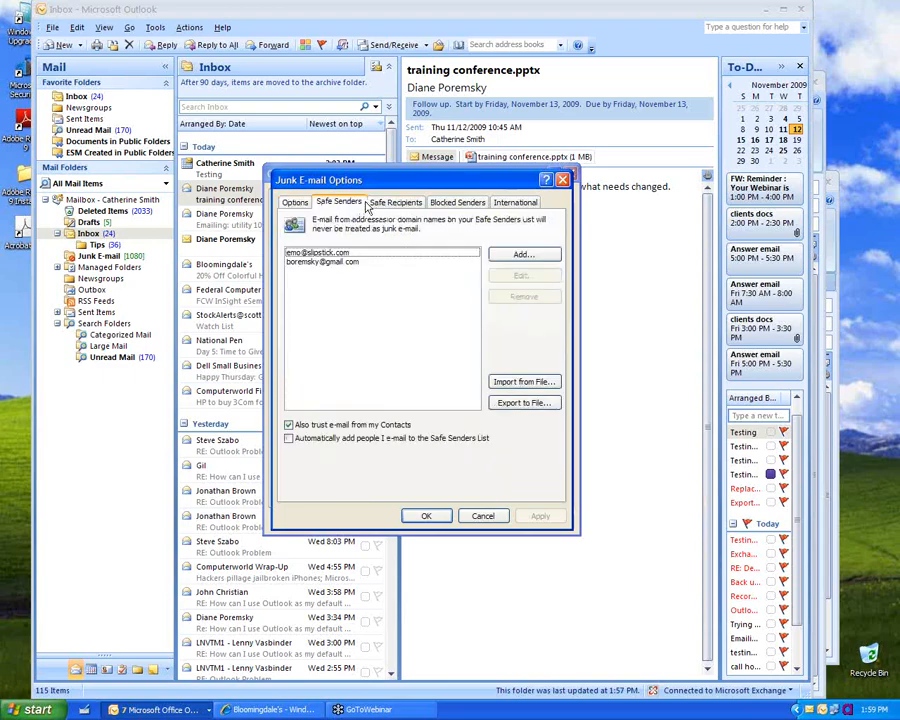
{"action": "left_click", "coordinate": [393, 204]}
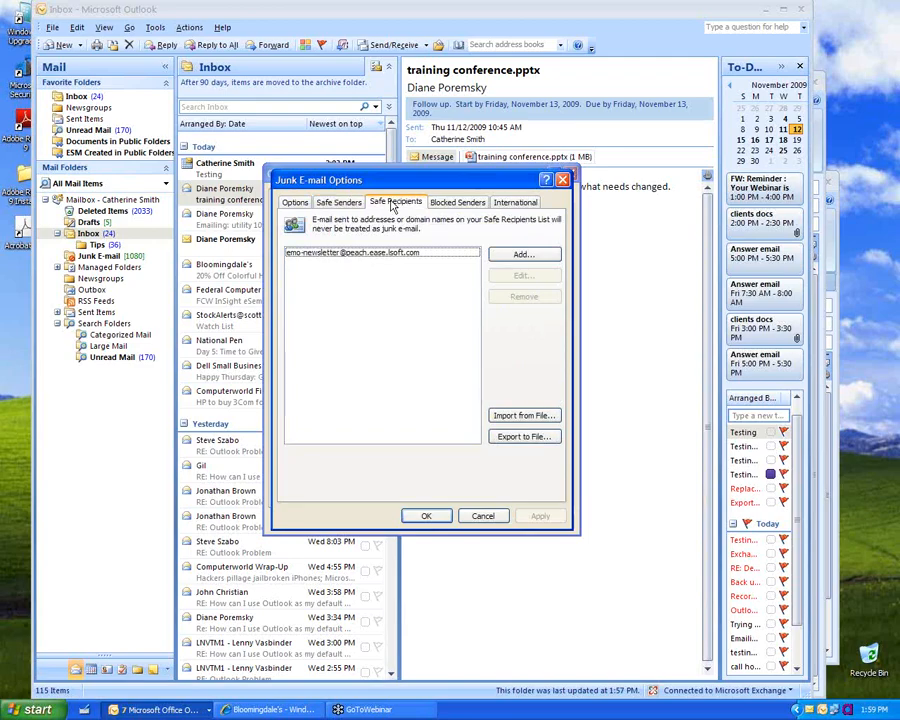
{"action": "left_click", "coordinate": [470, 203]}
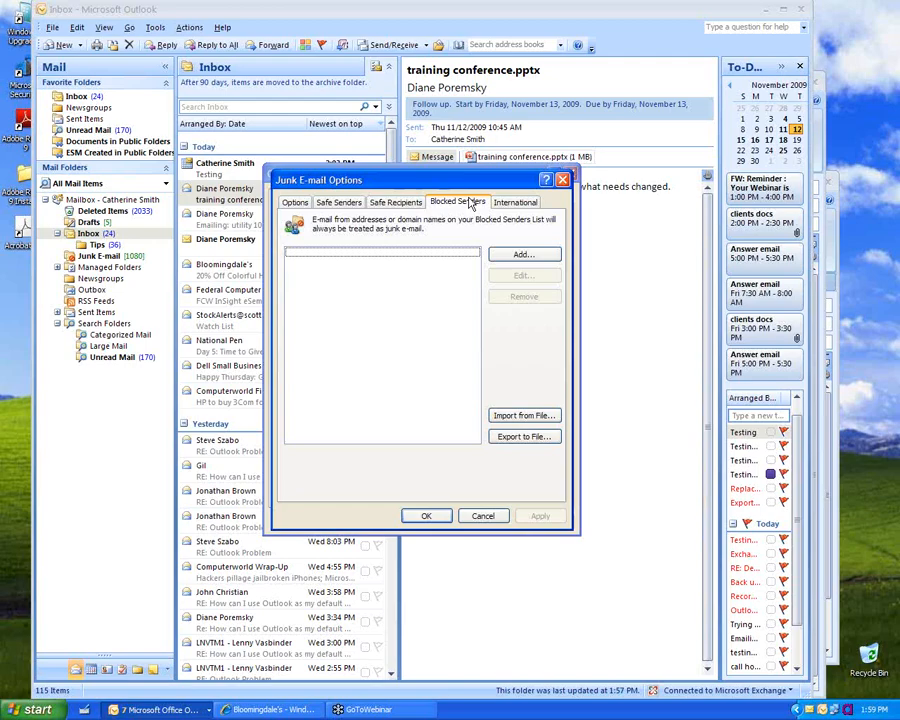
{"action": "left_click", "coordinate": [378, 205]}
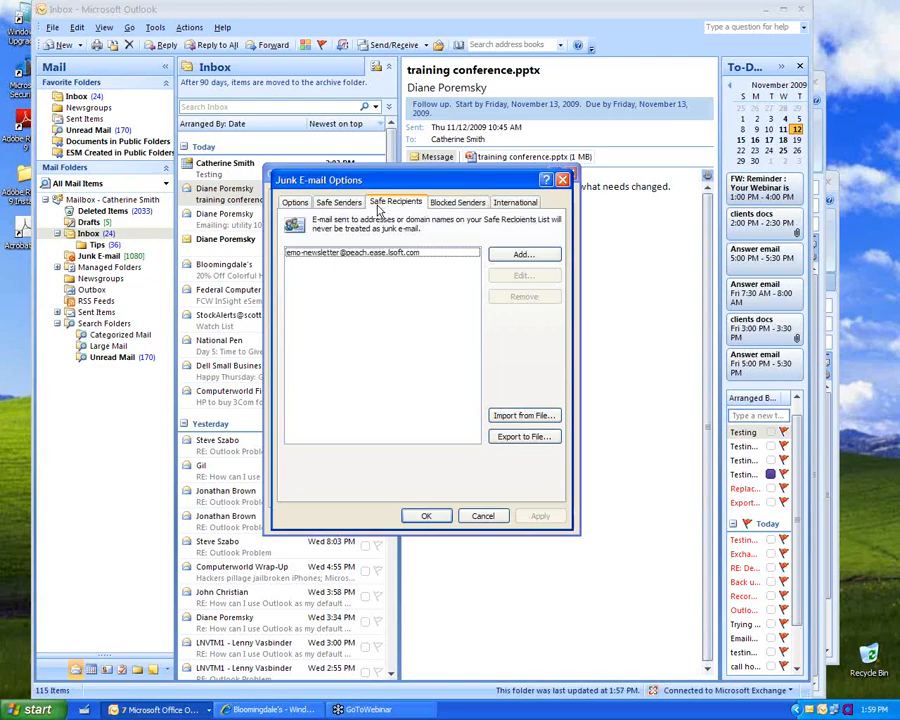
{"action": "left_click", "coordinate": [294, 202]}
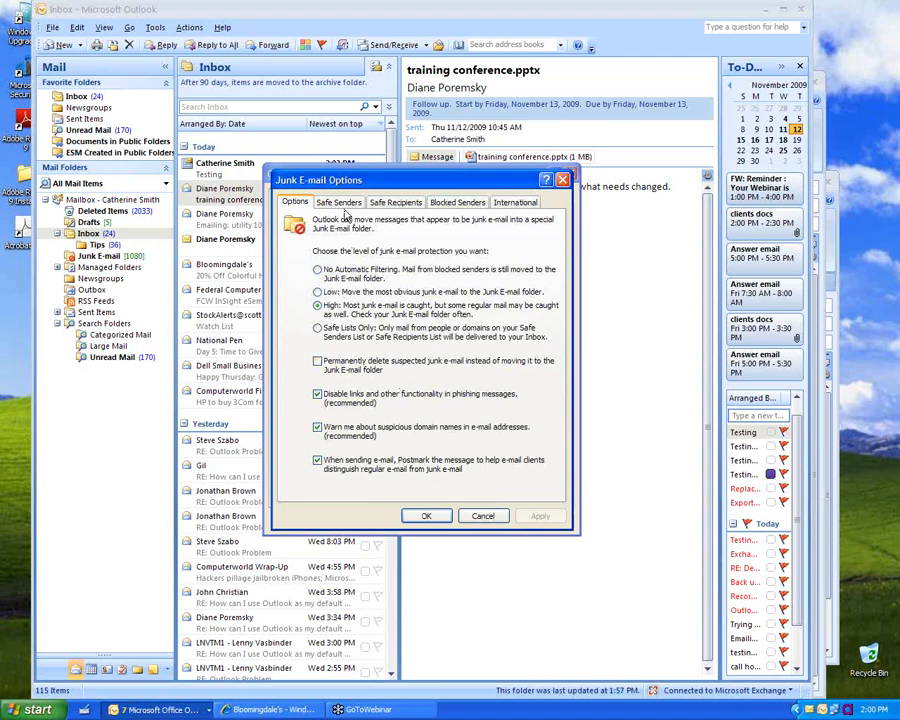
{"action": "left_click", "coordinate": [342, 203]}
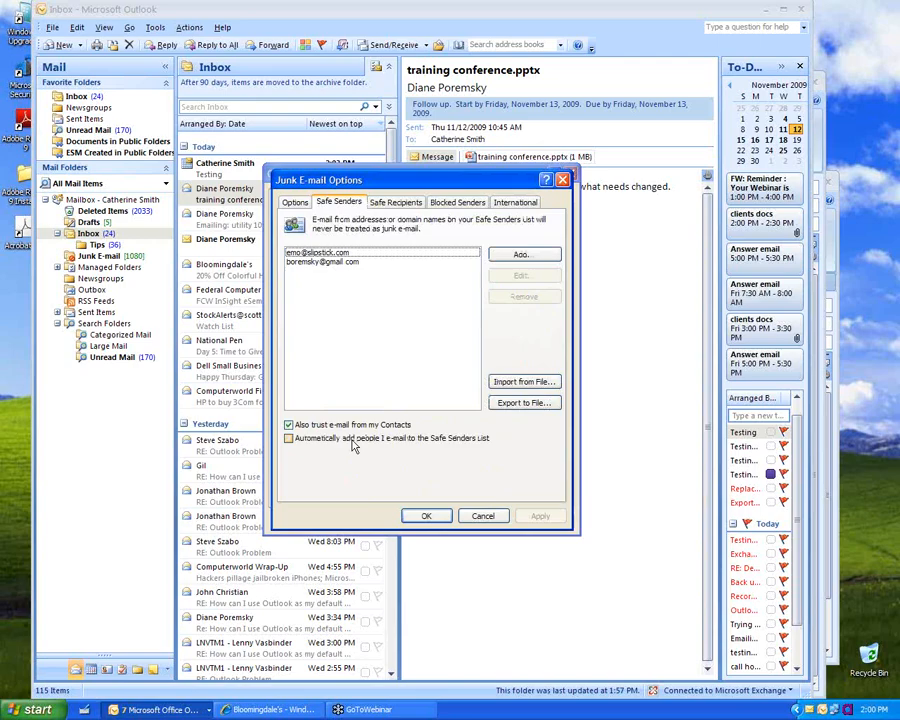
{"action": "left_click", "coordinate": [428, 518]}
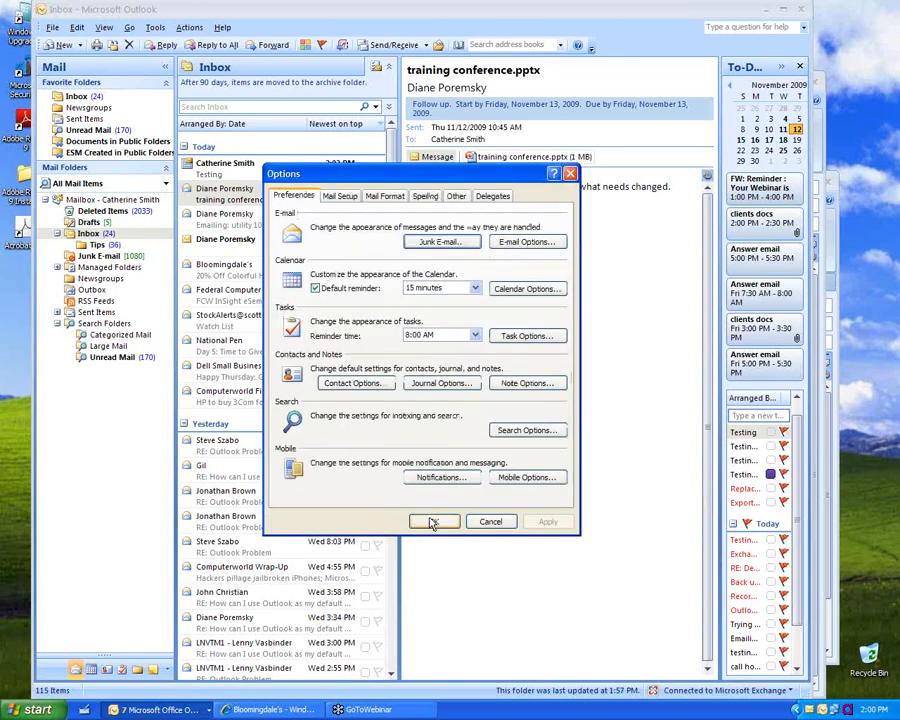
Step: Accept AutoArchive running every 2 days, close Options, and select the Deleted Items folder
{"action": "left_click", "coordinate": [455, 197]}
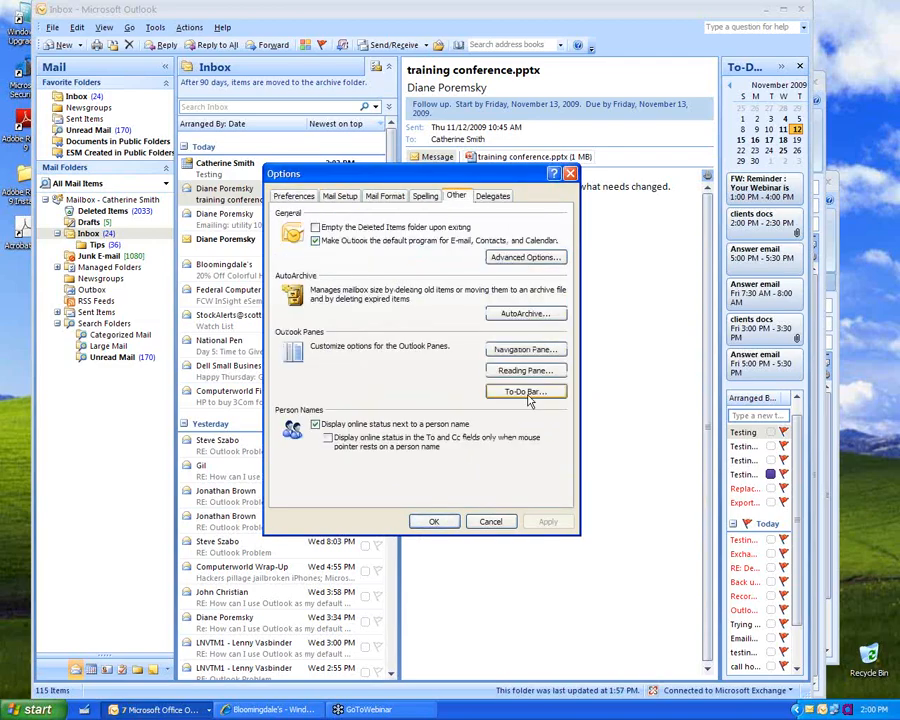
{"action": "left_click", "coordinate": [579, 311]}
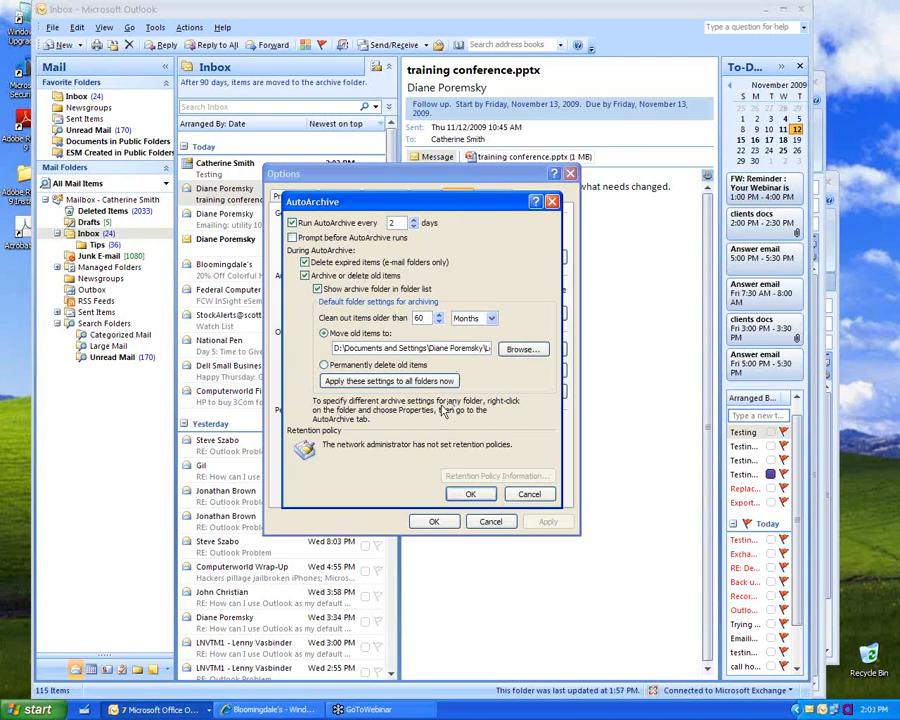
{"action": "left_click", "coordinate": [473, 496]}
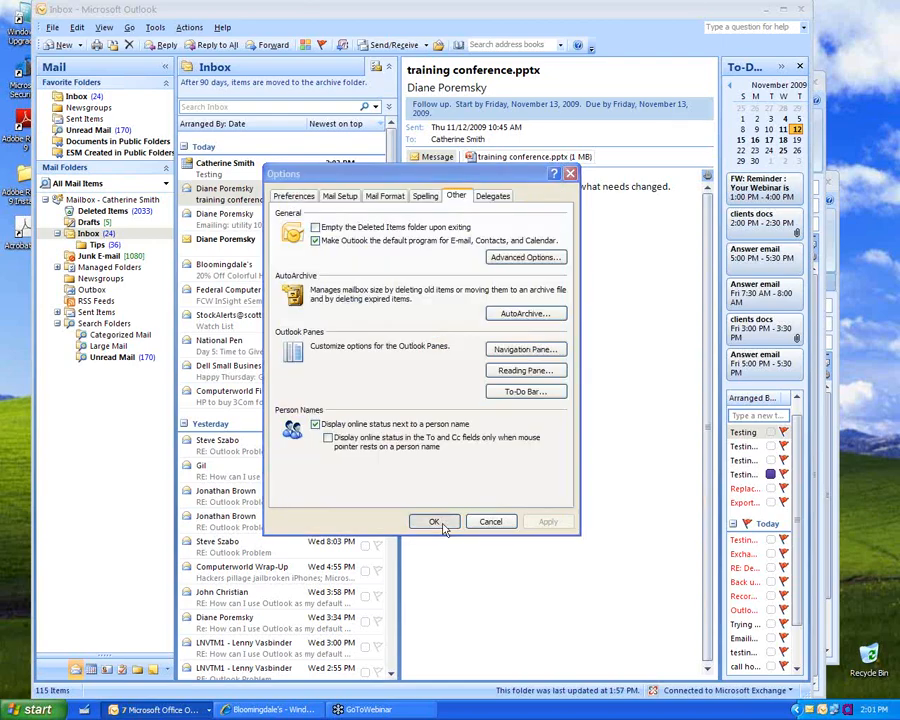
{"action": "left_click", "coordinate": [434, 521]}
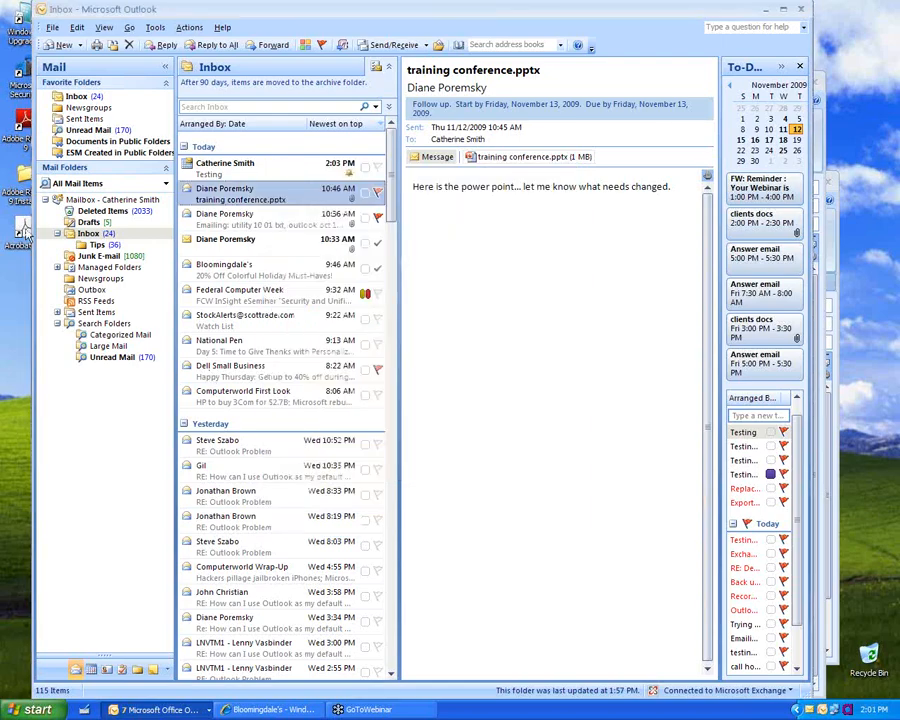
{"action": "left_click", "coordinate": [88, 213]}
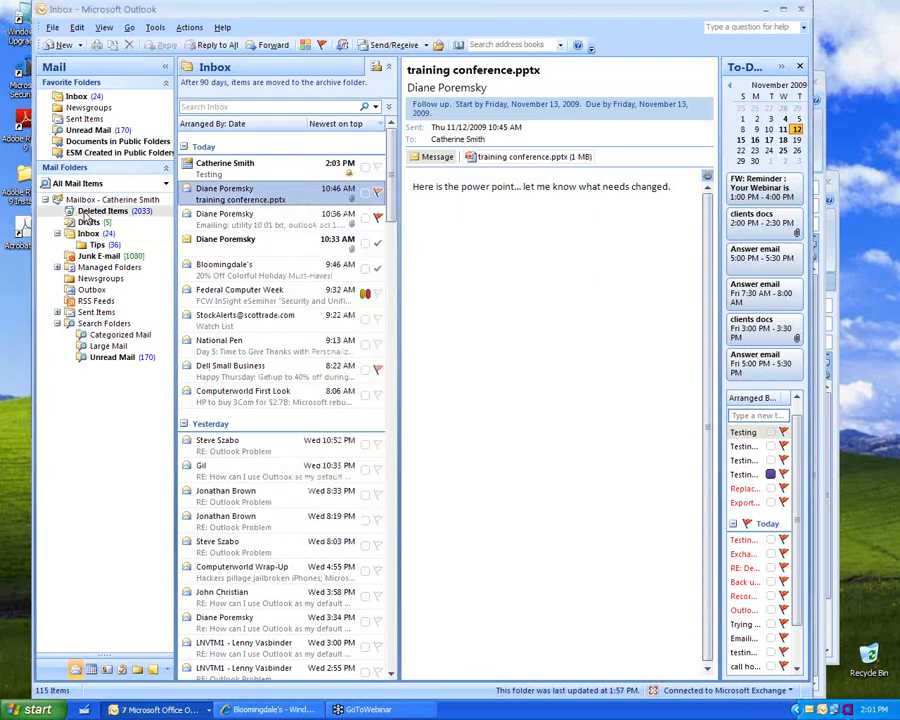
Step: Give Deleted Items its own AutoArchive settings: permanently delete items older than 2 days
{"action": "right_click", "coordinate": [88, 214]}
{"action": "left_click", "coordinate": [150, 435]}
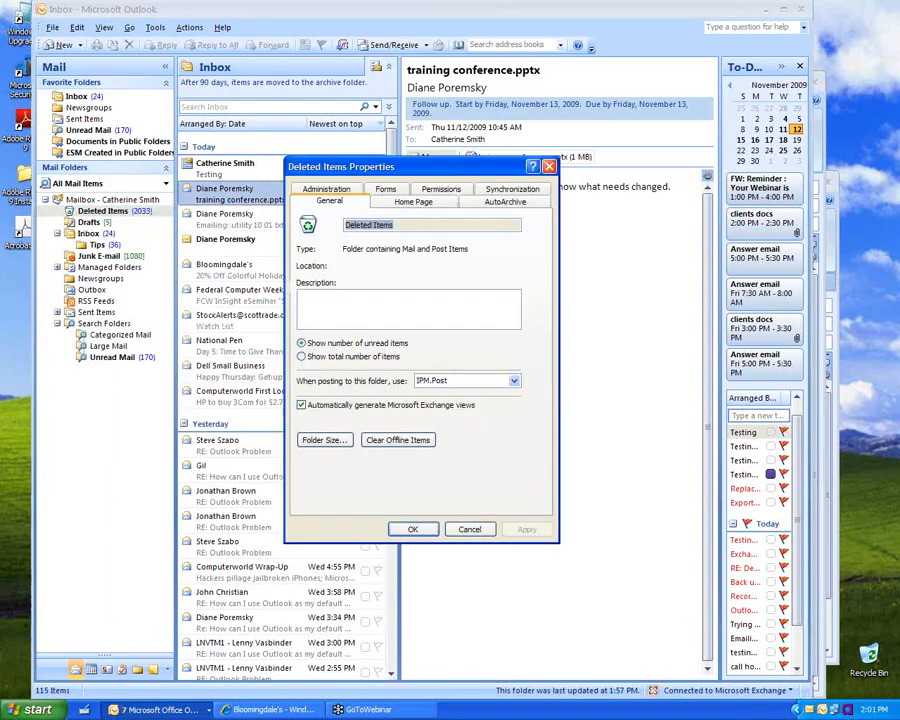
{"action": "left_click", "coordinate": [507, 202]}
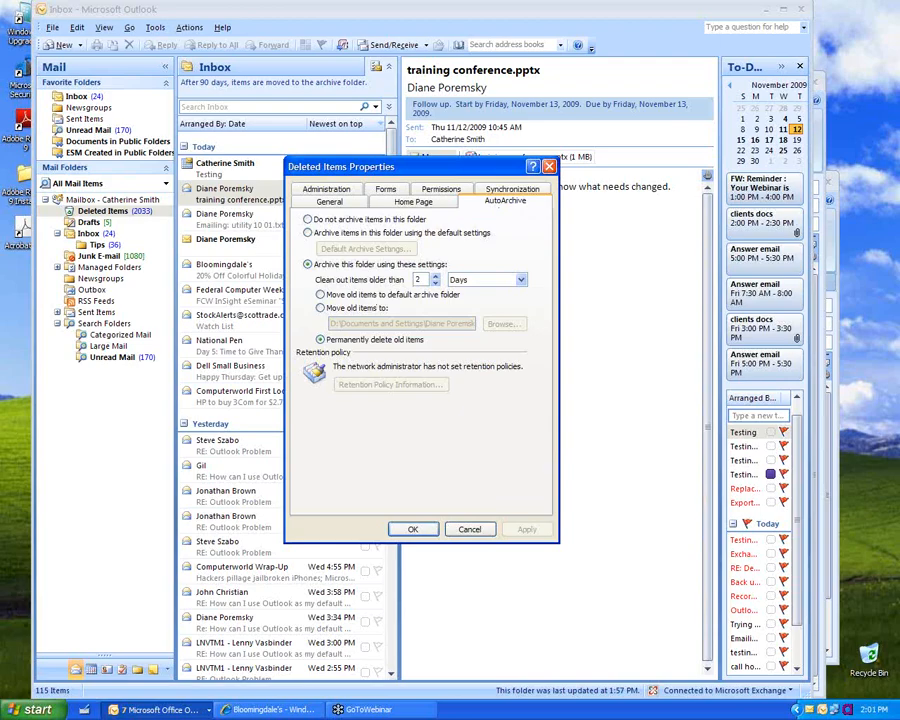
{"action": "left_click", "coordinate": [410, 530]}
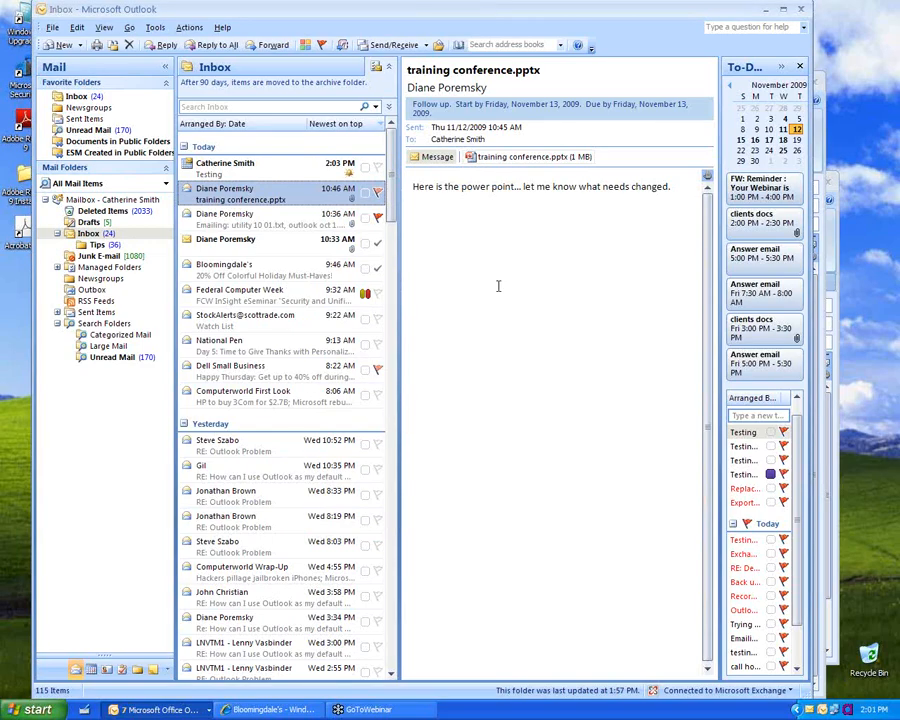
Step: Via View > Current View > Define Views, reset the Messages view to defaults and apply it
{"action": "left_click", "coordinate": [102, 28]}
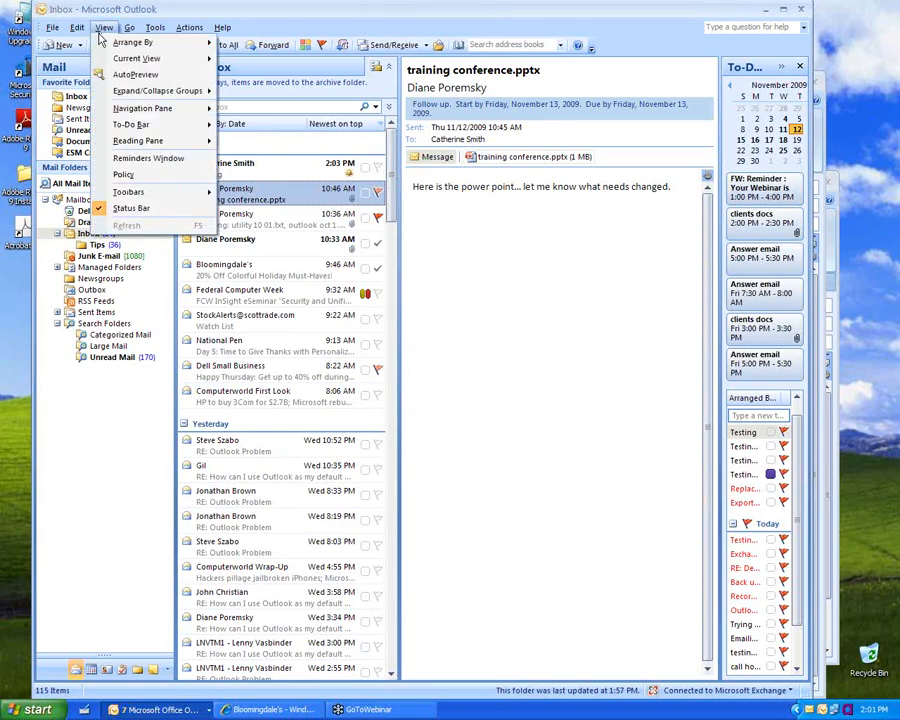
{"action": "mouse_move", "coordinate": [100, 45]}
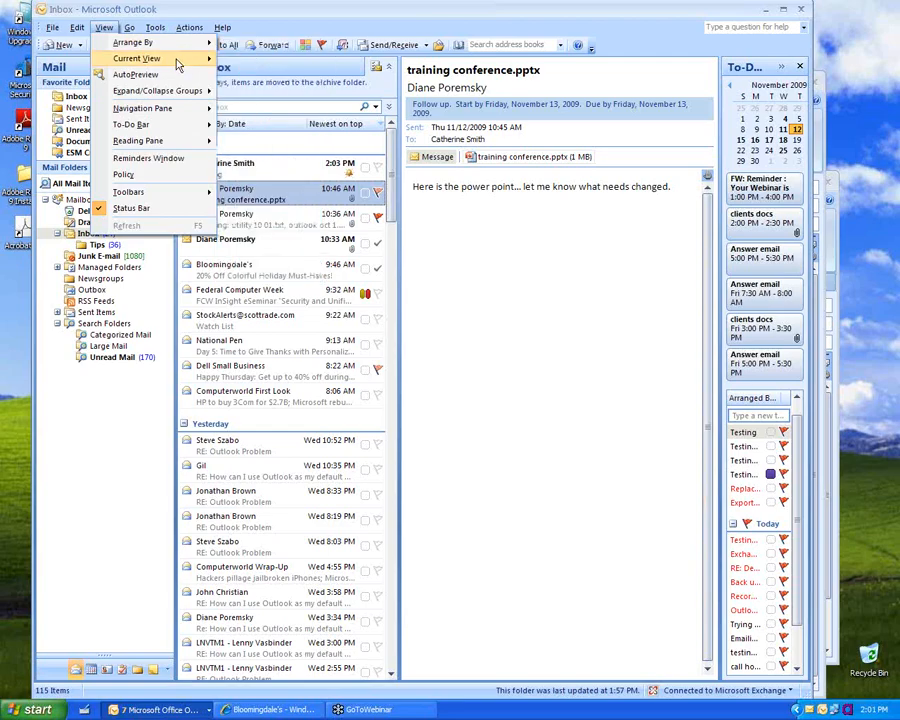
{"action": "mouse_move", "coordinate": [177, 64]}
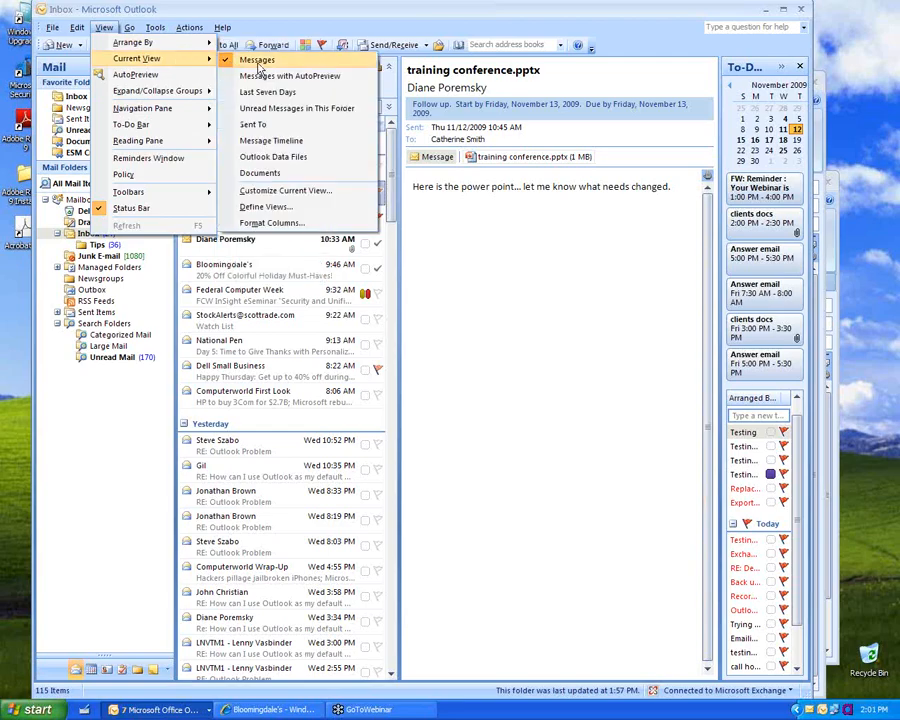
{"action": "left_click", "coordinate": [265, 208]}
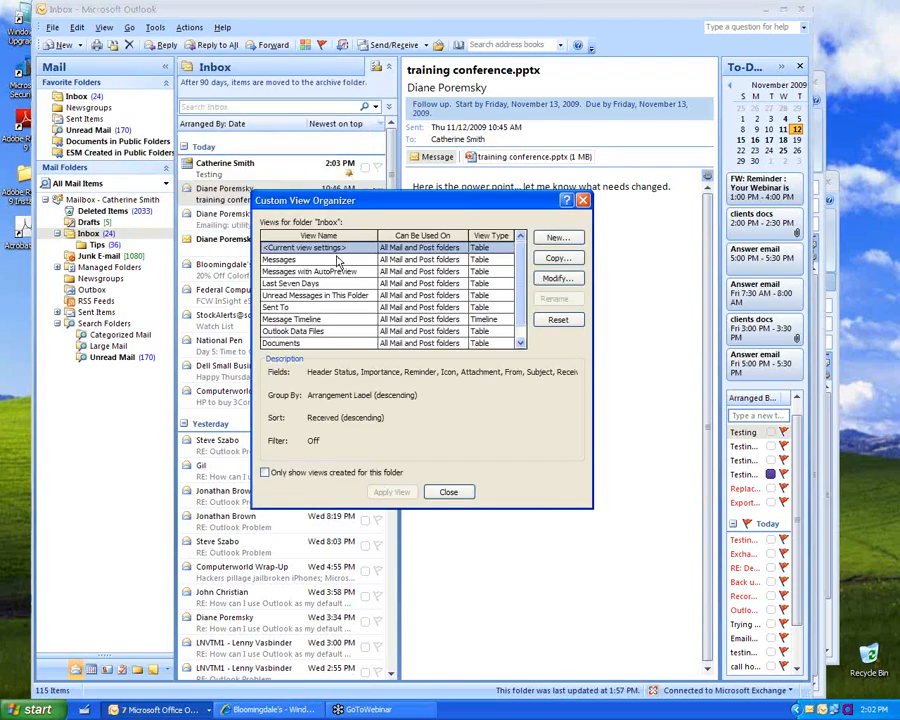
{"action": "left_click", "coordinate": [336, 261]}
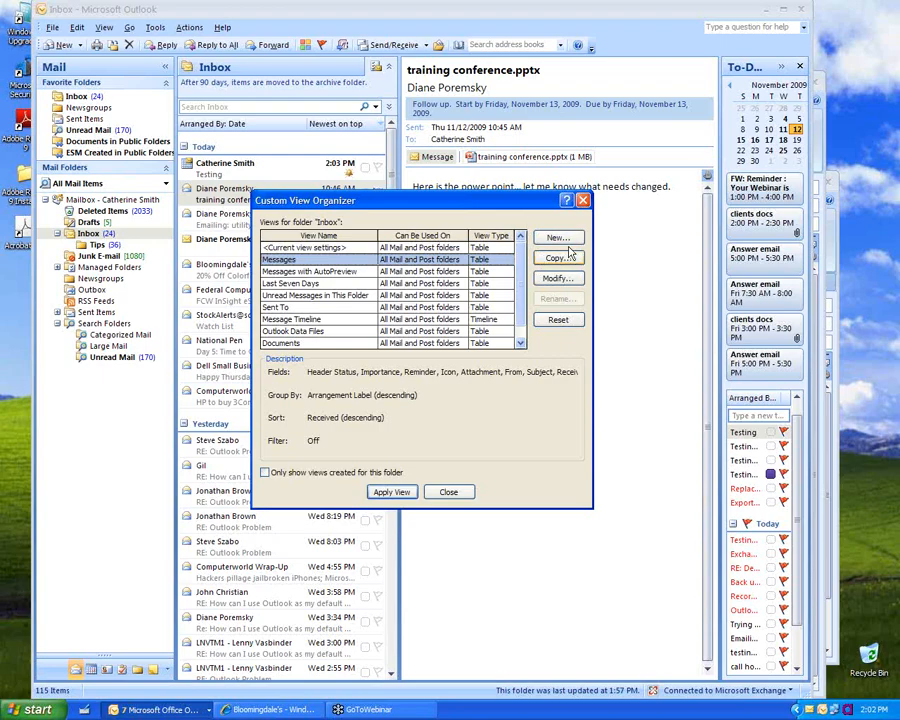
{"action": "left_click", "coordinate": [558, 320]}
{"action": "key", "text": "Return"}
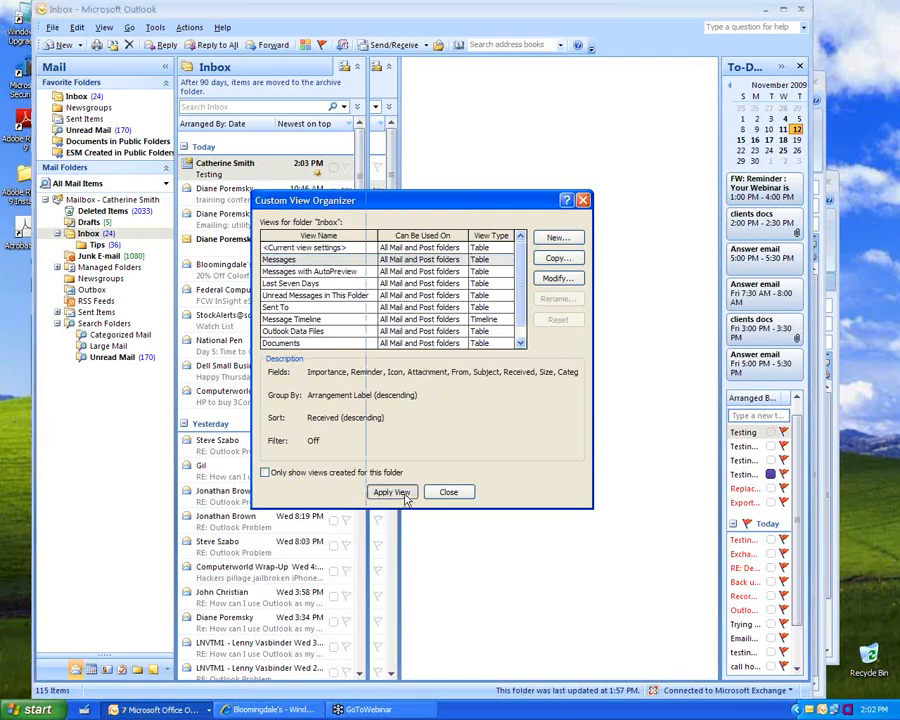
{"action": "left_click", "coordinate": [405, 497]}
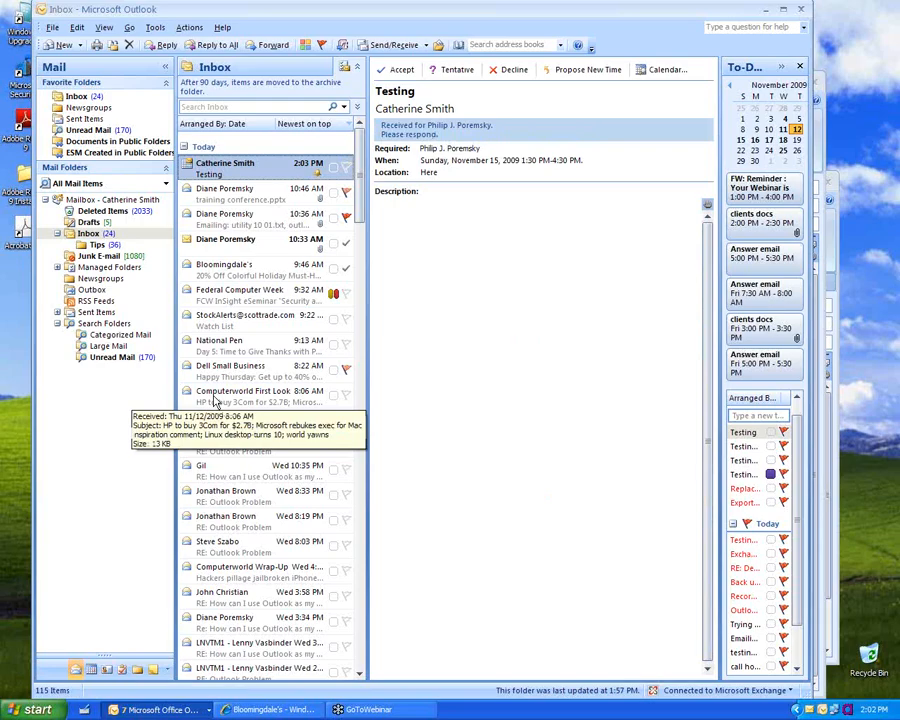
Step: Arrange the Inbox by Conversation, then From, then To, and open Customize View: Messages
{"action": "left_click", "coordinate": [232, 124]}
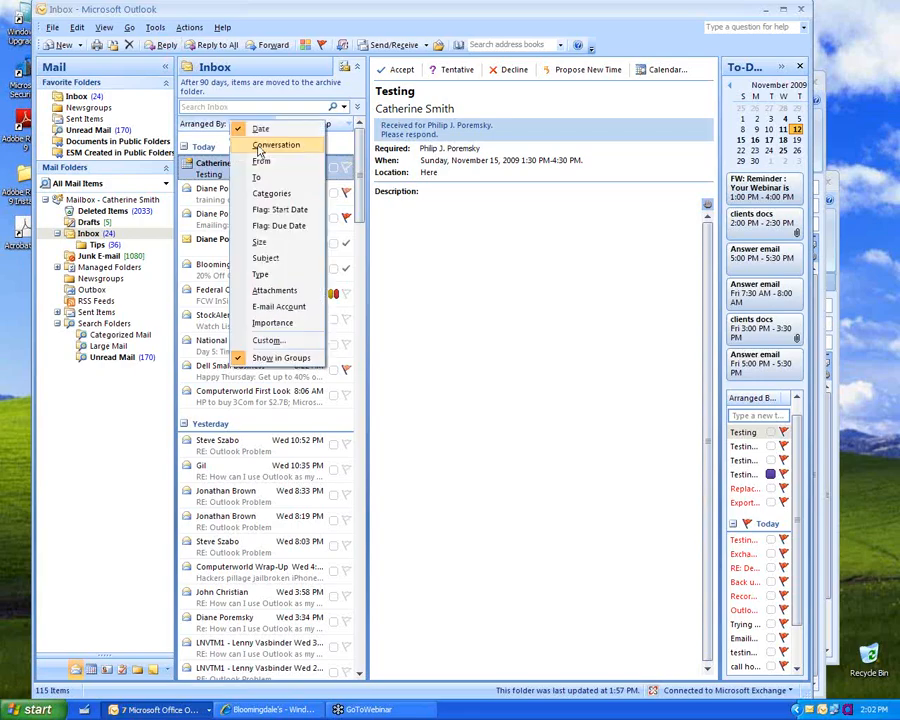
{"action": "left_click", "coordinate": [258, 148]}
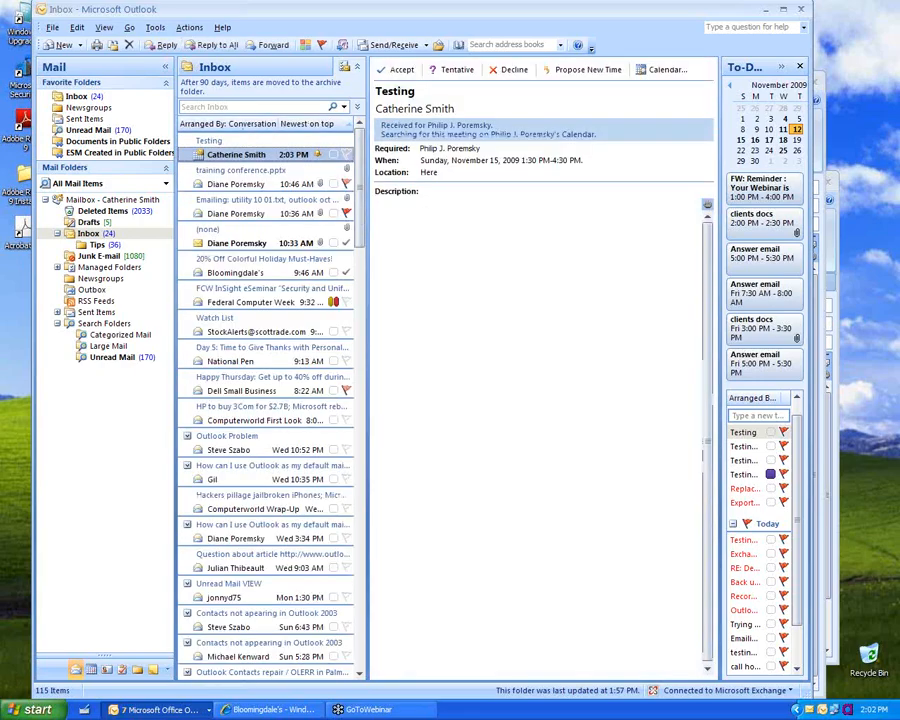
{"action": "left_click", "coordinate": [232, 124]}
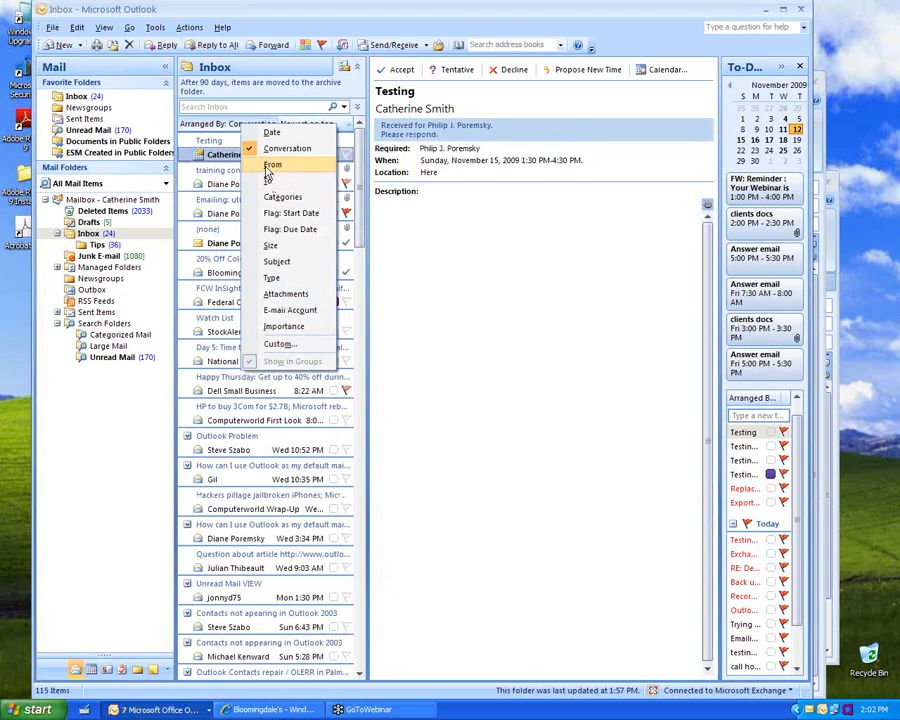
{"action": "left_click", "coordinate": [270, 168]}
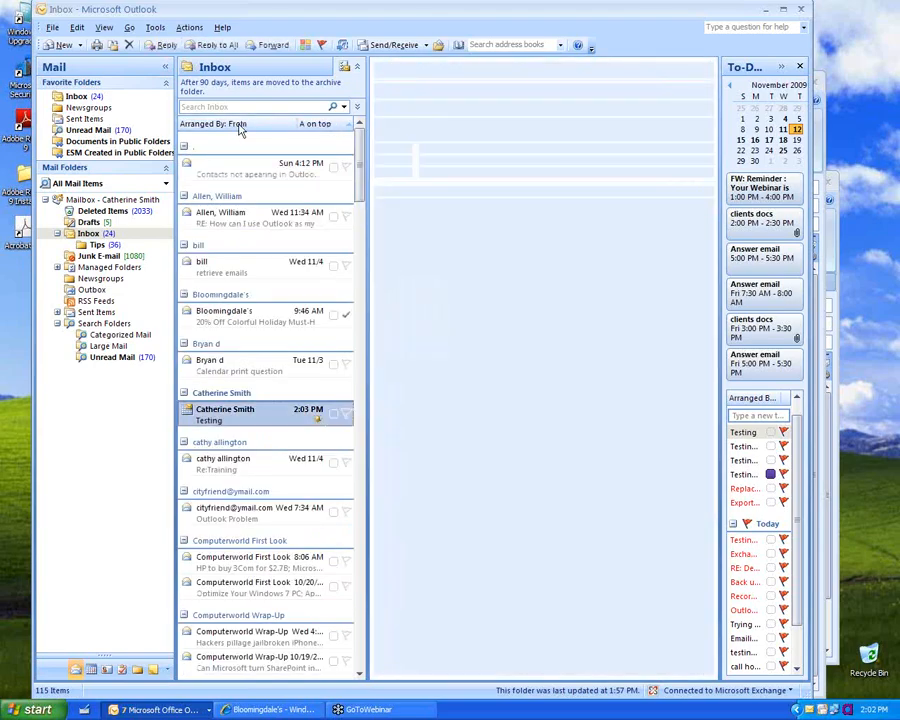
{"action": "left_click", "coordinate": [240, 126]}
{"action": "left_click", "coordinate": [262, 183]}
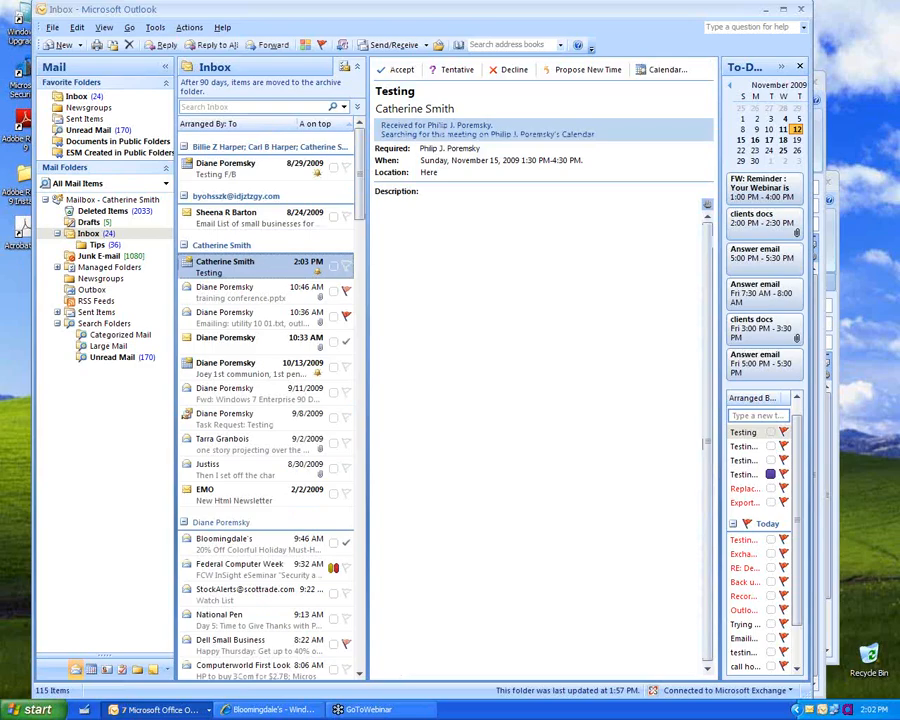
{"action": "left_click", "coordinate": [240, 124]}
{"action": "left_click", "coordinate": [256, 340]}
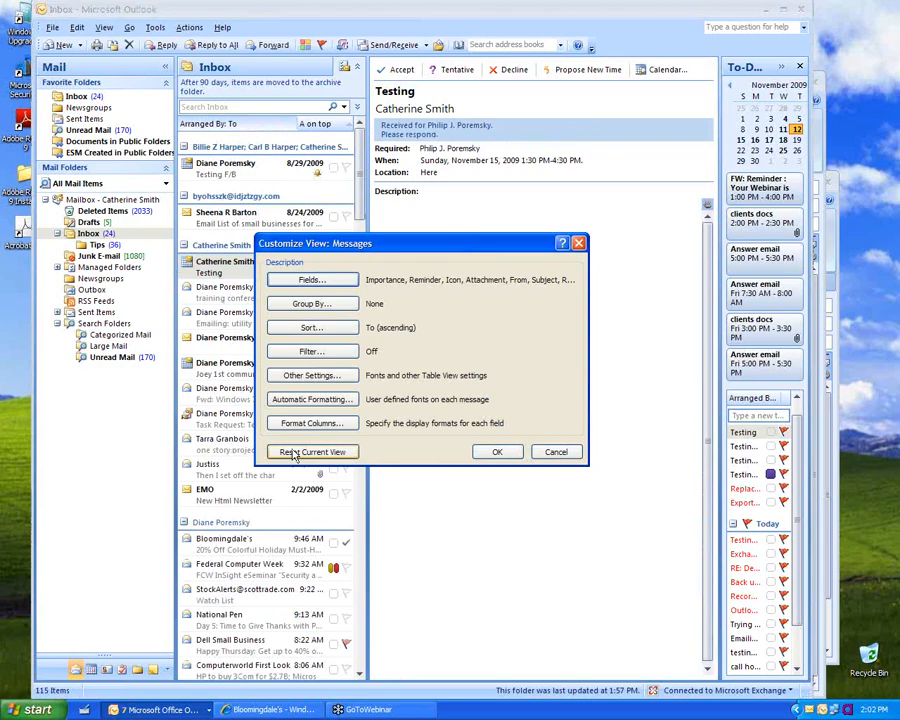
Step: Add an automatic formatting rule named 'to me' for messages sent to a chosen recipient
{"action": "left_click", "coordinate": [313, 401]}
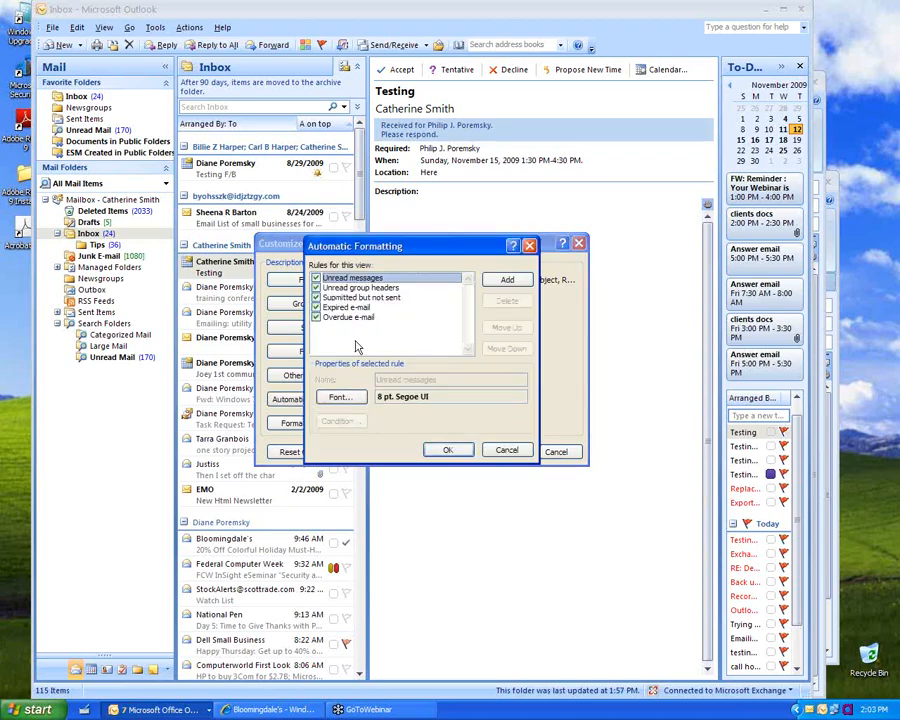
{"action": "left_click", "coordinate": [508, 279]}
{"action": "type", "text": "to me"}
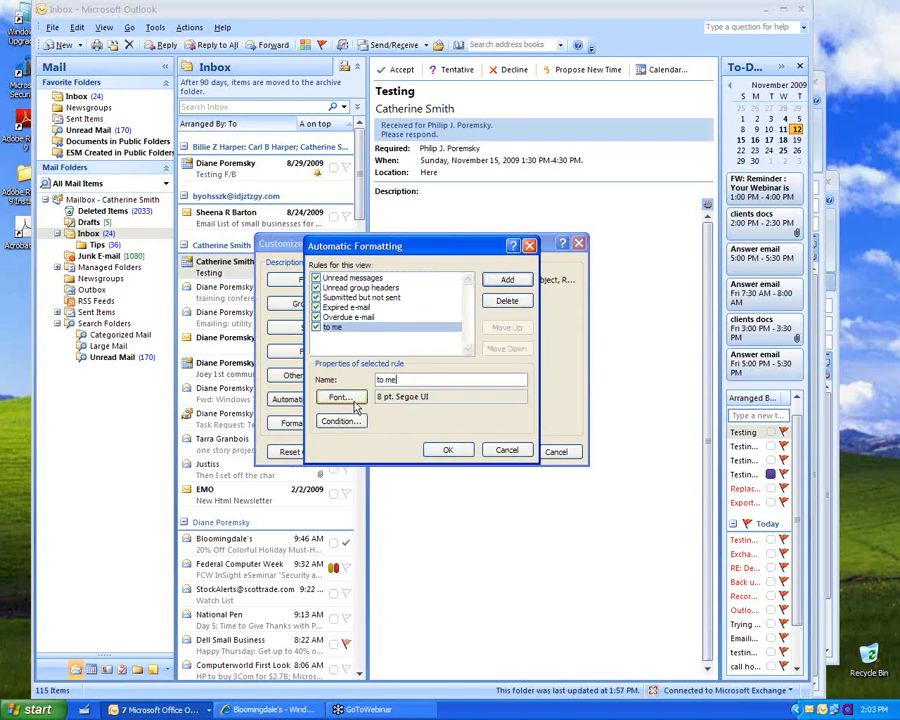
{"action": "left_click", "coordinate": [340, 421]}
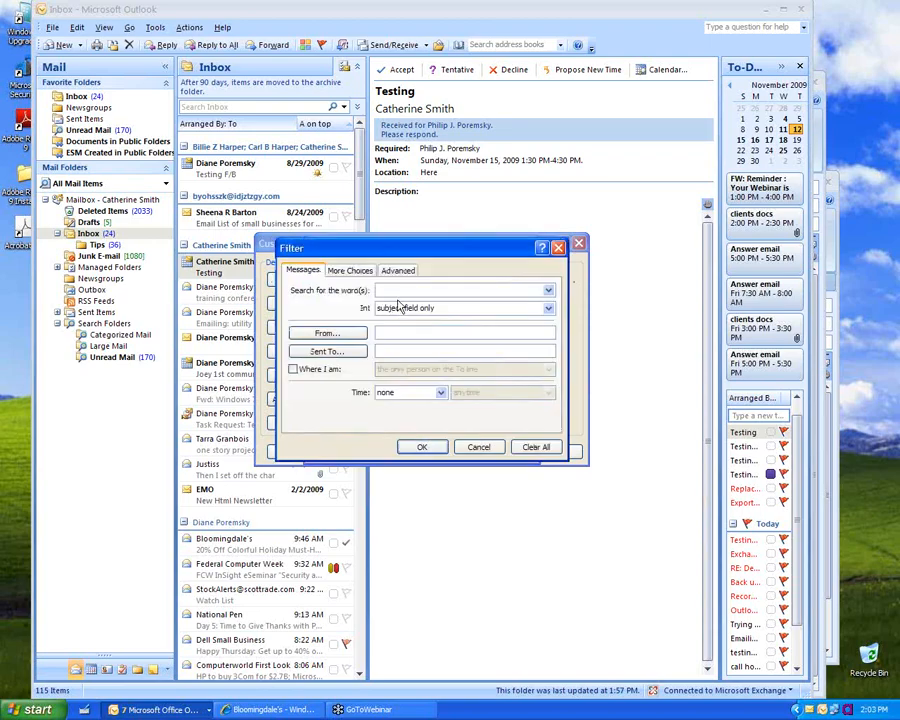
{"action": "left_click", "coordinate": [396, 349]}
{"action": "type", "text": "diane"}
{"action": "left_click", "coordinate": [437, 448]}
Step: Set the rule's font colour to Green and confirm Automatic Formatting and Customize View
{"action": "left_click", "coordinate": [340, 397]}
{"action": "left_click", "coordinate": [338, 414]}
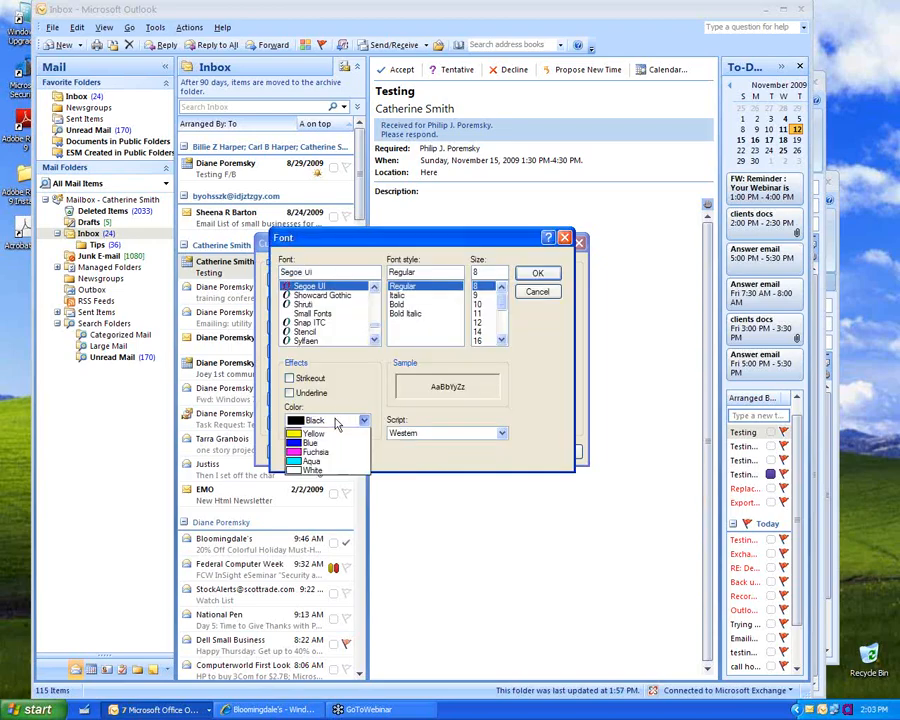
{"action": "left_click", "coordinate": [318, 455]}
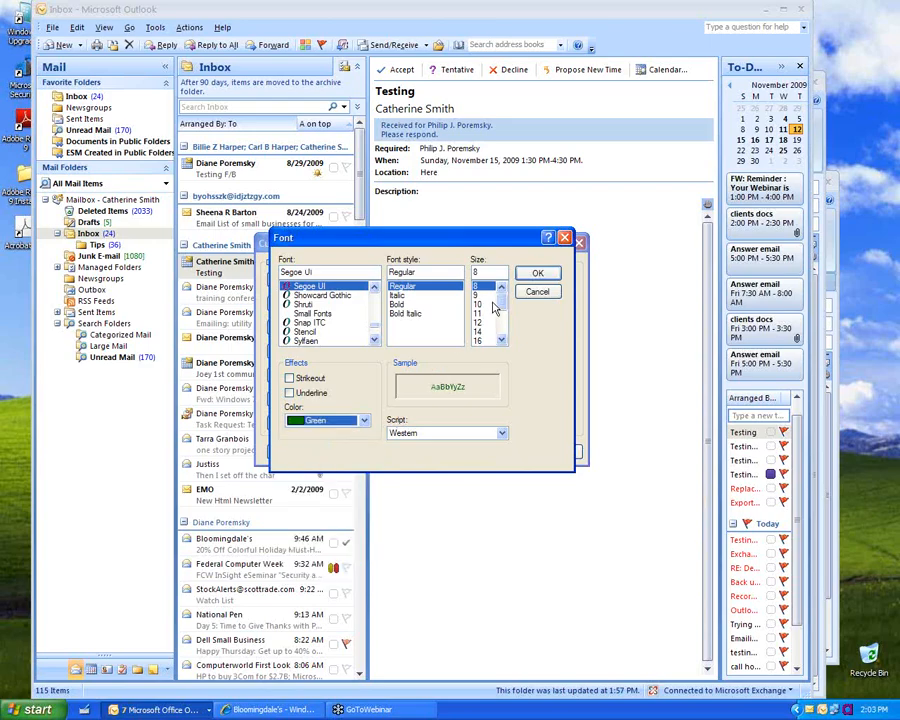
{"action": "left_click", "coordinate": [524, 276]}
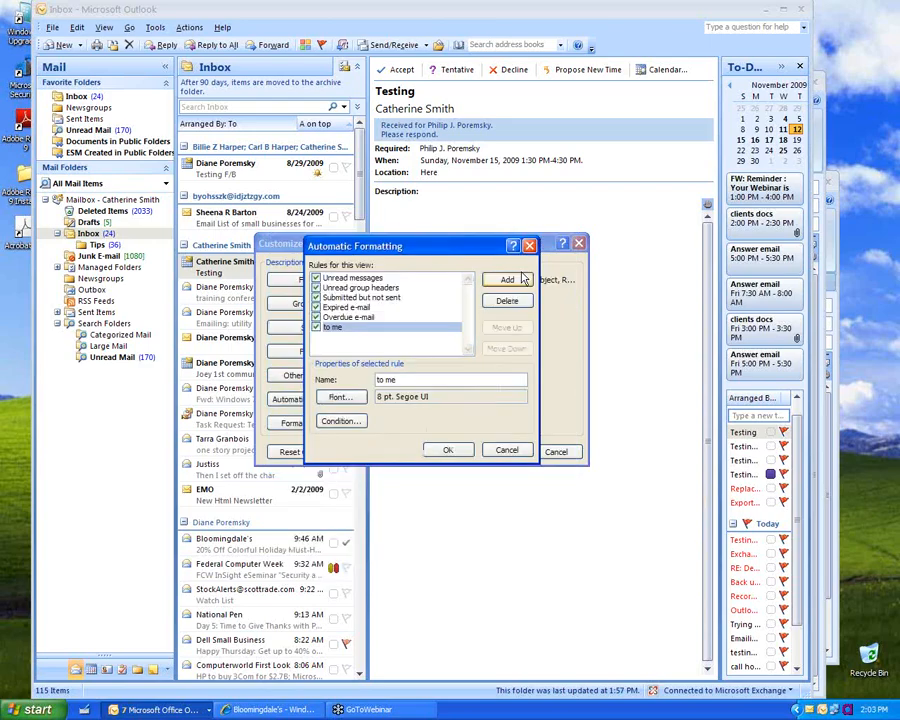
{"action": "left_click", "coordinate": [452, 451]}
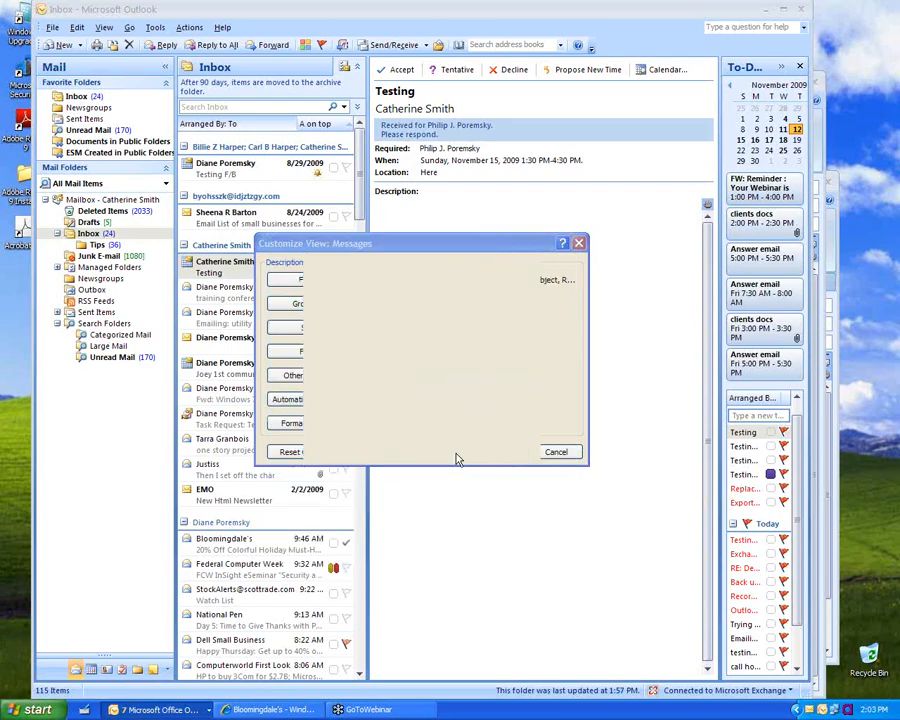
{"action": "left_click", "coordinate": [494, 507]}
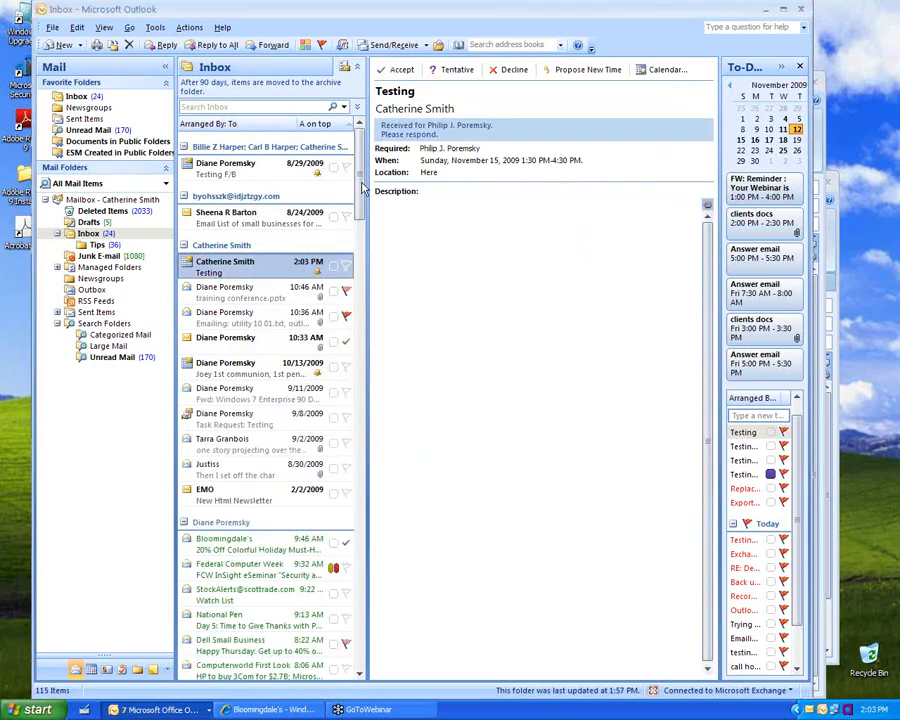
{"action": "left_click", "coordinate": [359, 676]}
Step: Scroll the Inbox list, then open the Categorized Mail search folder under Search Folders
{"action": "left_click_drag", "start_coordinate": [359, 676], "coordinate": [359, 676]}
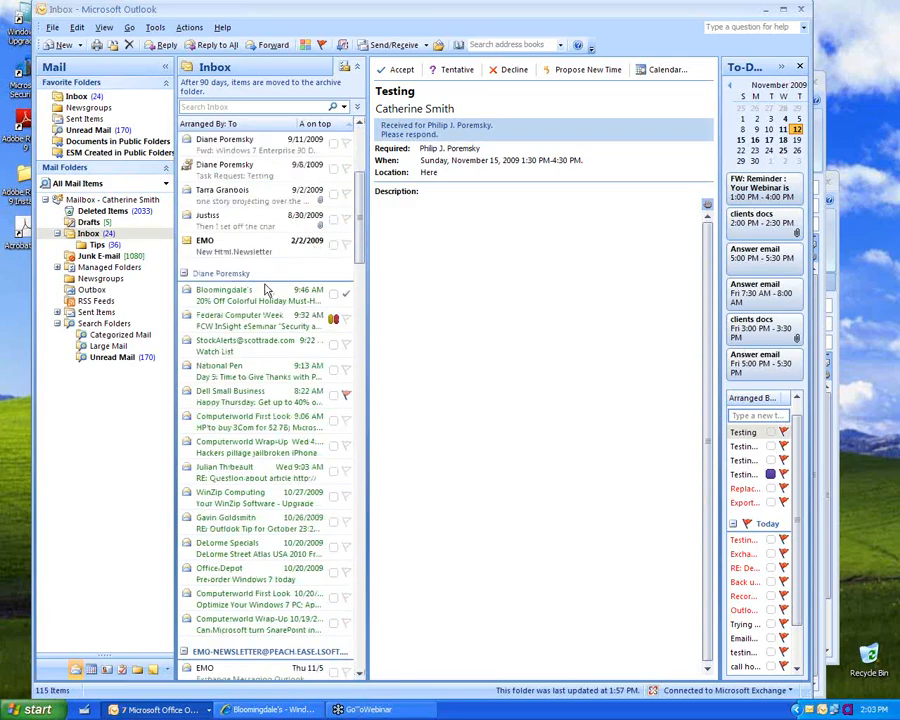
{"action": "right_click", "coordinate": [112, 325]}
{"action": "left_click", "coordinate": [97, 325]}
{"action": "left_click", "coordinate": [115, 335]}
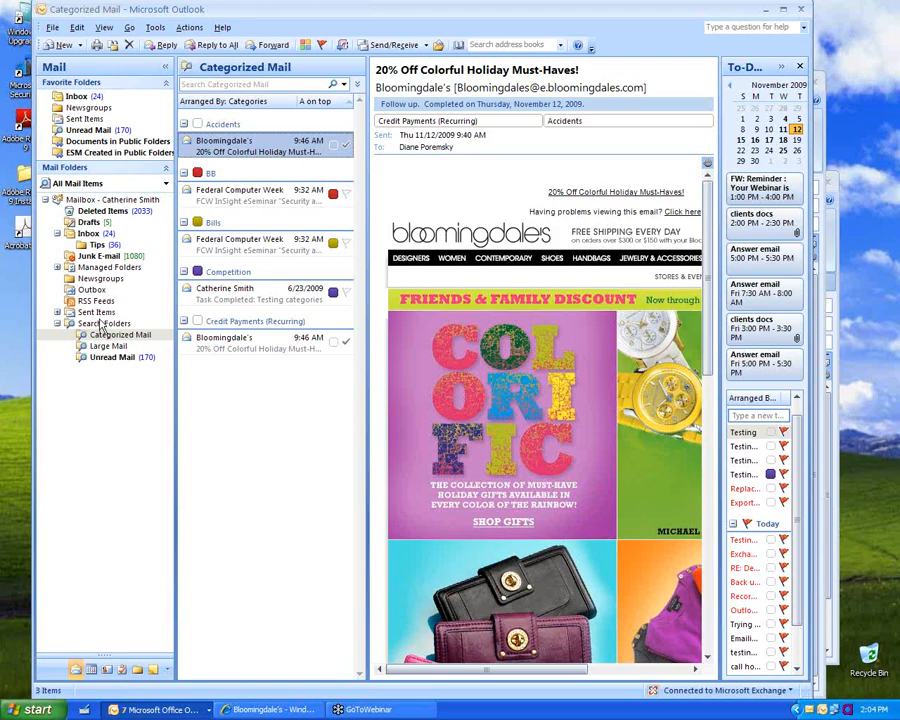
Step: Start a new search folder using the 'Create a custom Search Folder' option
{"action": "right_click", "coordinate": [101, 327]}
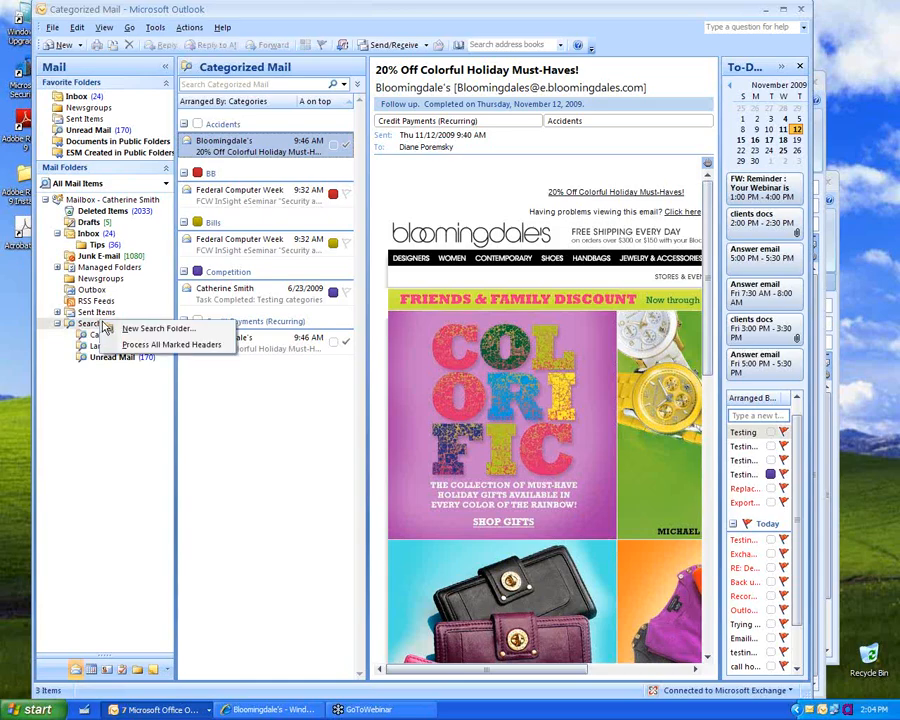
{"action": "left_click", "coordinate": [157, 330]}
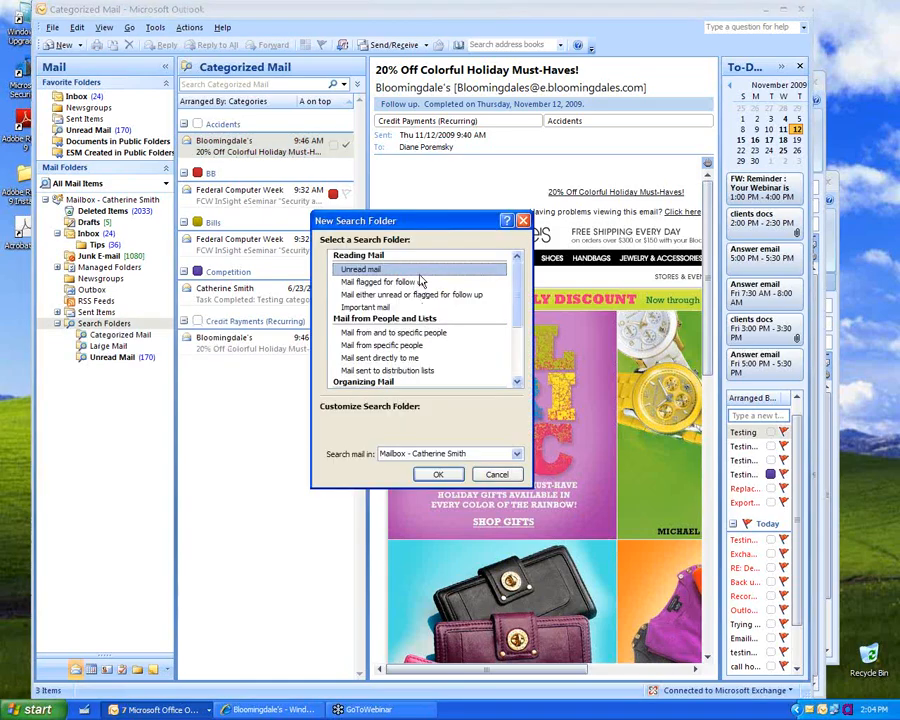
{"action": "left_click_drag", "start_coordinate": [520, 282], "coordinate": [518, 350]}
{"action": "left_click", "coordinate": [424, 372]}
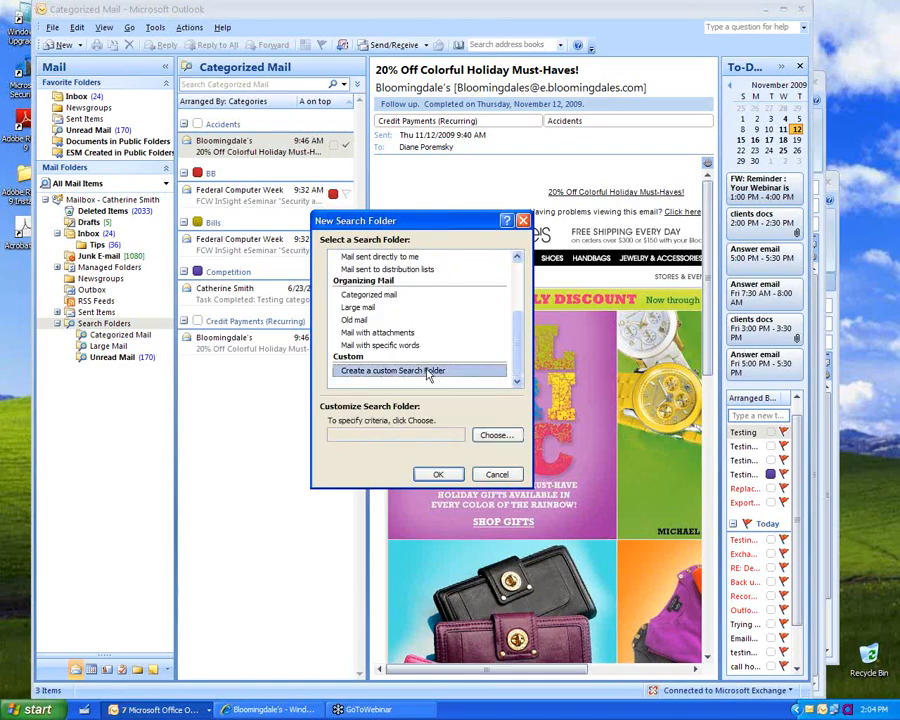
{"action": "left_click", "coordinate": [494, 436]}
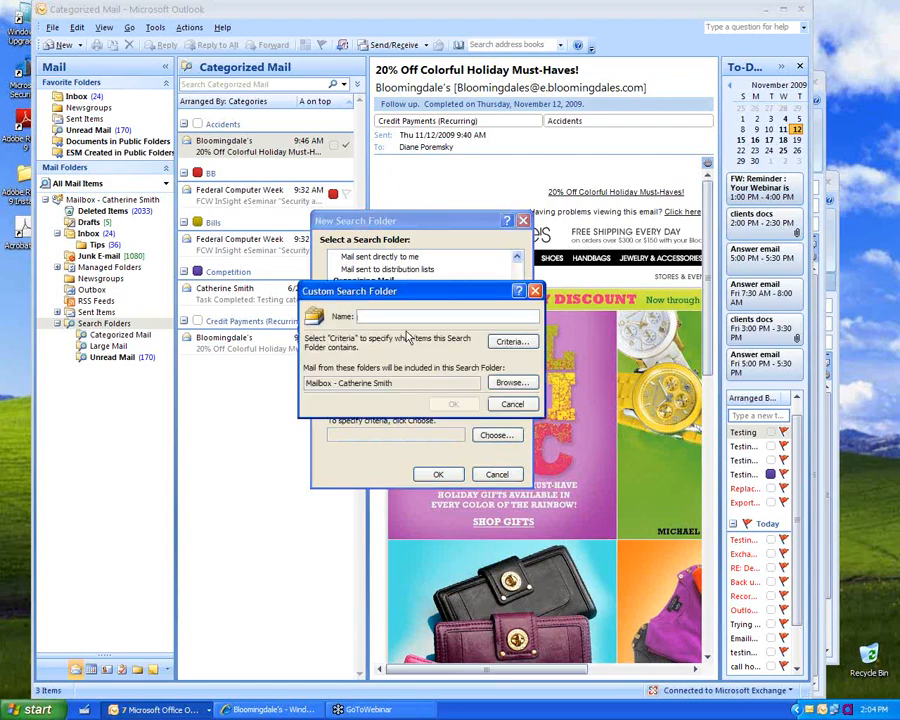
Step: Name the custom search folder 'Custom' with no extra criteria and create it
{"action": "type", "text": "Custom"}
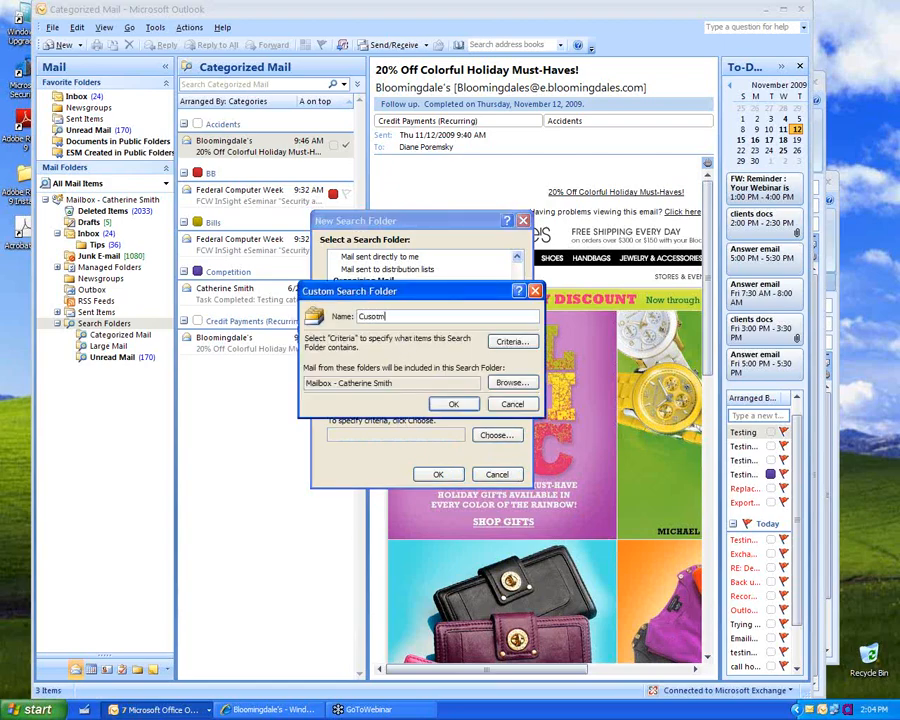
{"action": "key", "text": "BackSpace"}
{"action": "key", "text": "BackSpace"}
{"action": "key", "text": "BackSpace"}
{"action": "type", "text": "tom"}
{"action": "left_click", "coordinate": [514, 345]}
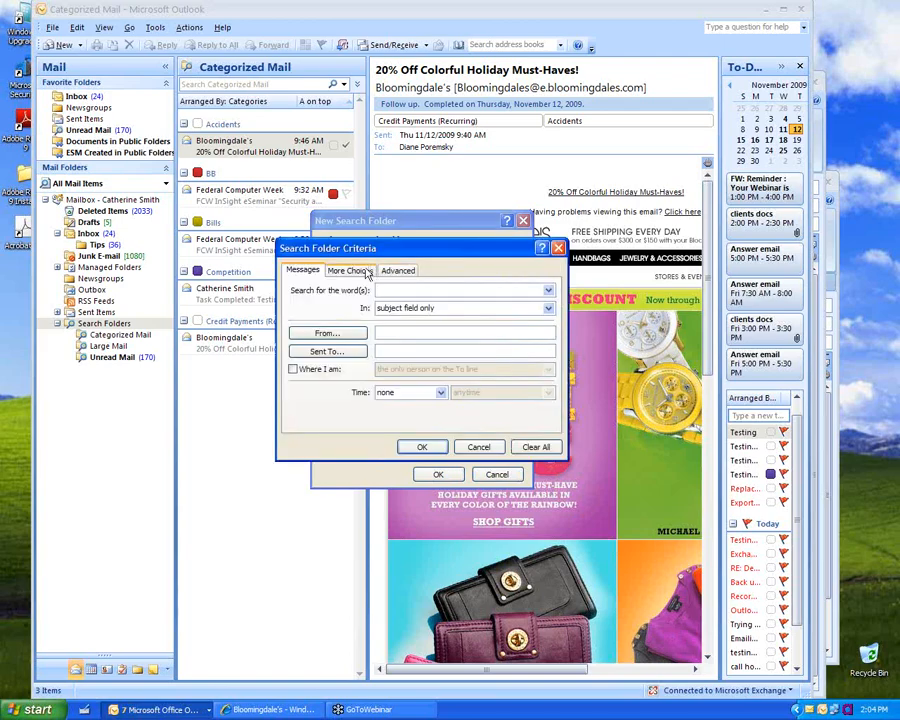
{"action": "left_click", "coordinate": [440, 450]}
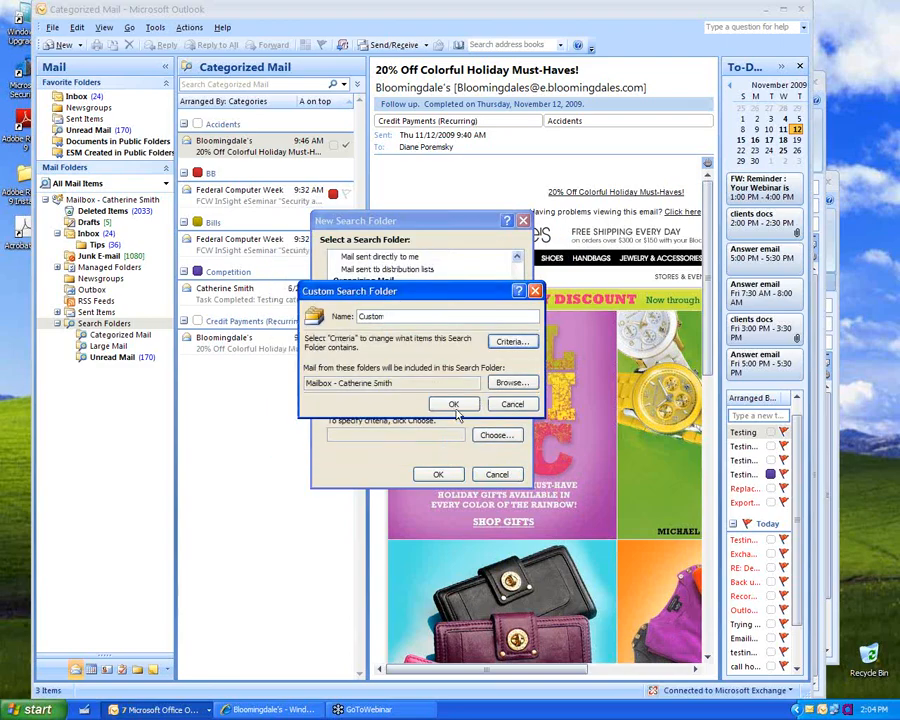
{"action": "left_click", "coordinate": [455, 405]}
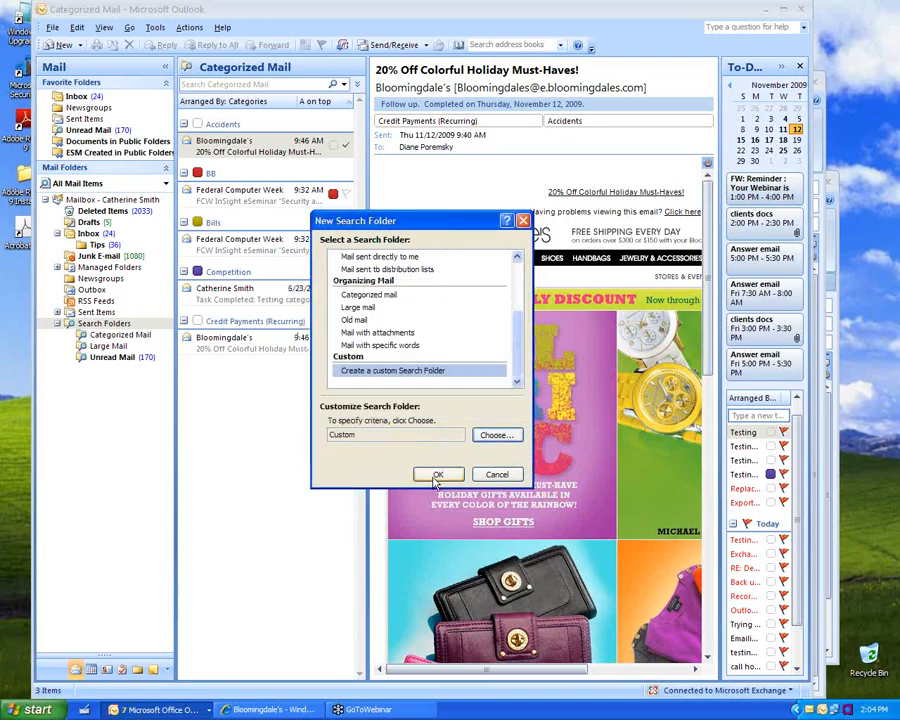
{"action": "left_click", "coordinate": [437, 476]}
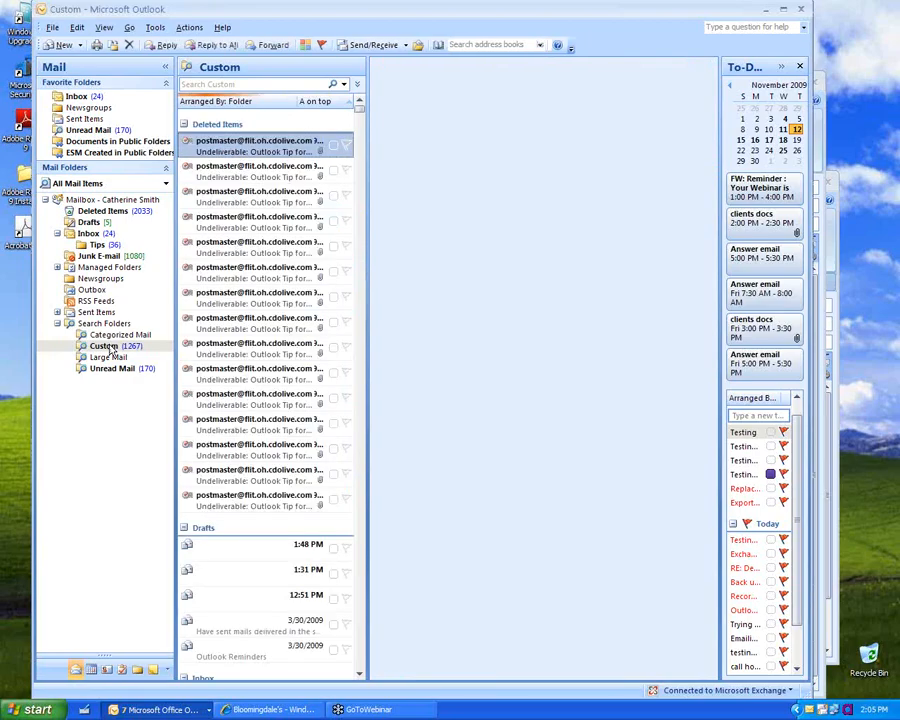
Step: Drag Categorized Mail into Favorite Folders, then delete that search folder and confirm
{"action": "left_click", "coordinate": [116, 335]}
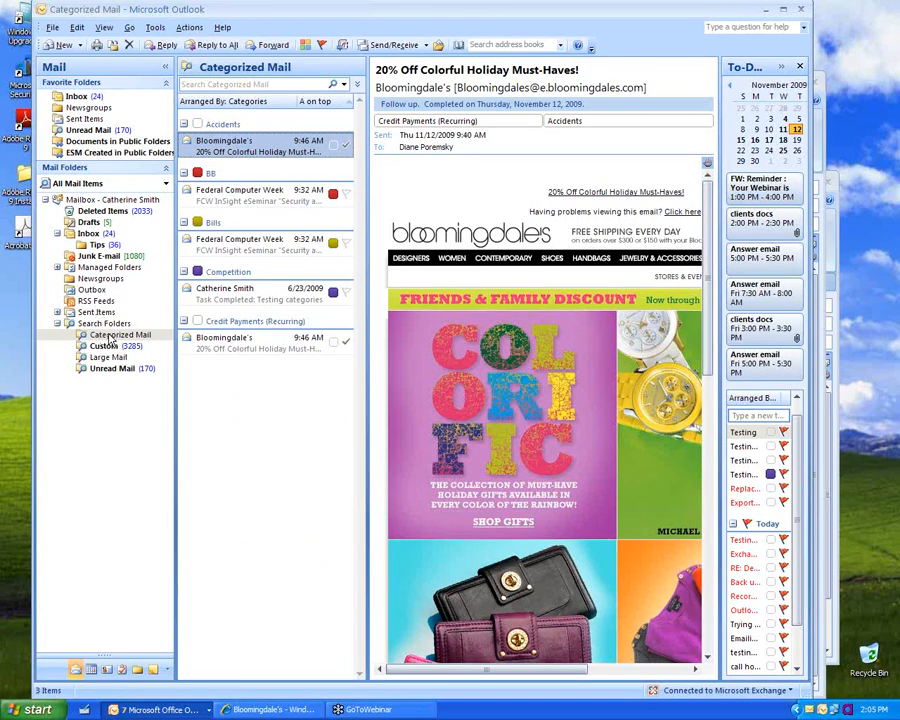
{"action": "left_click_drag", "start_coordinate": [108, 339], "coordinate": [90, 131]}
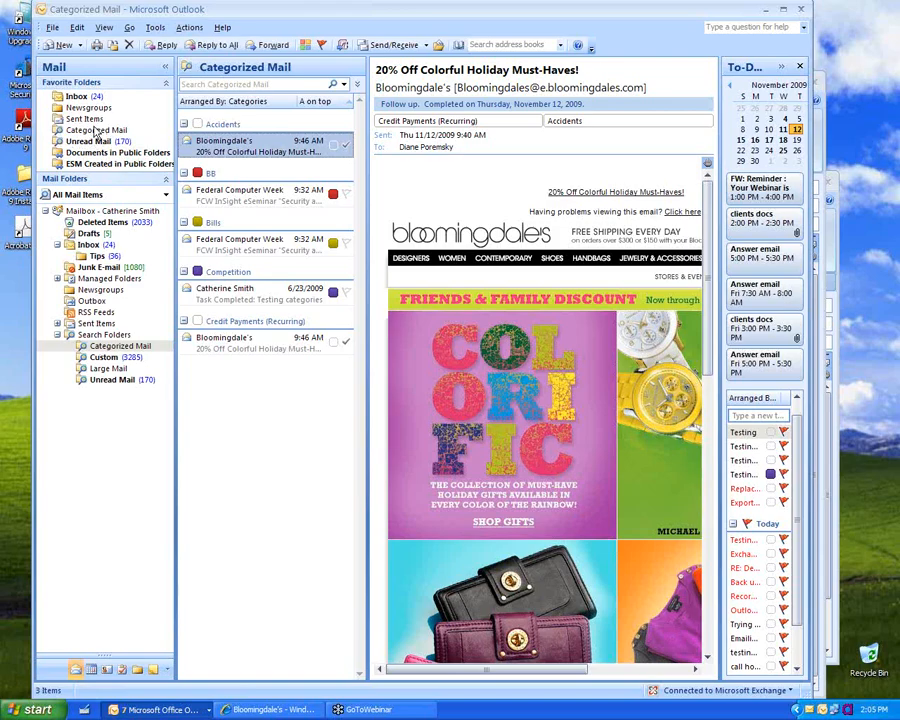
{"action": "right_click", "coordinate": [96, 130]}
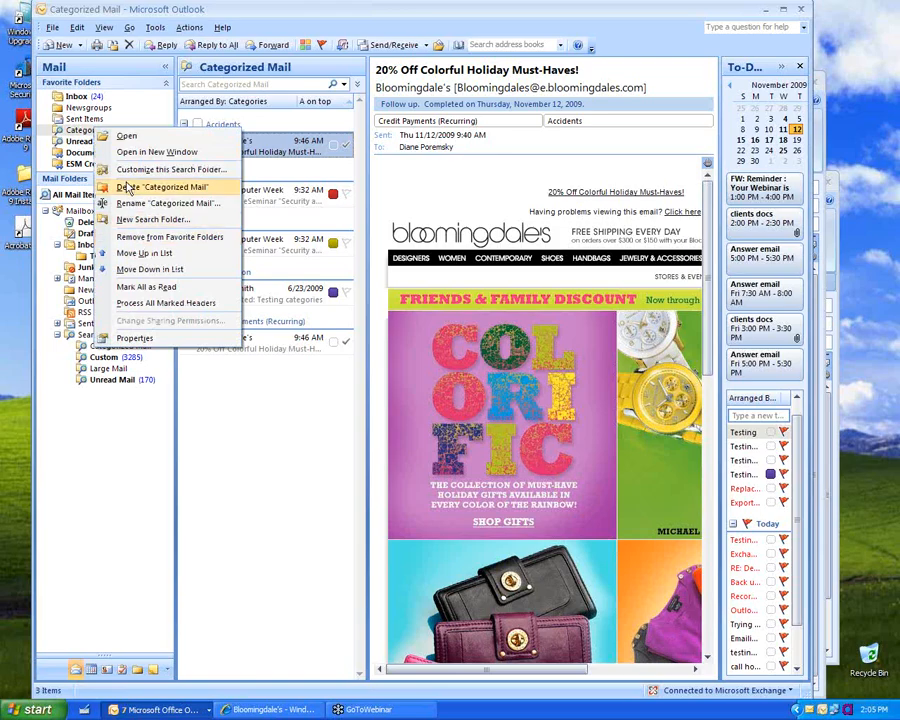
{"action": "key", "text": "Escape"}
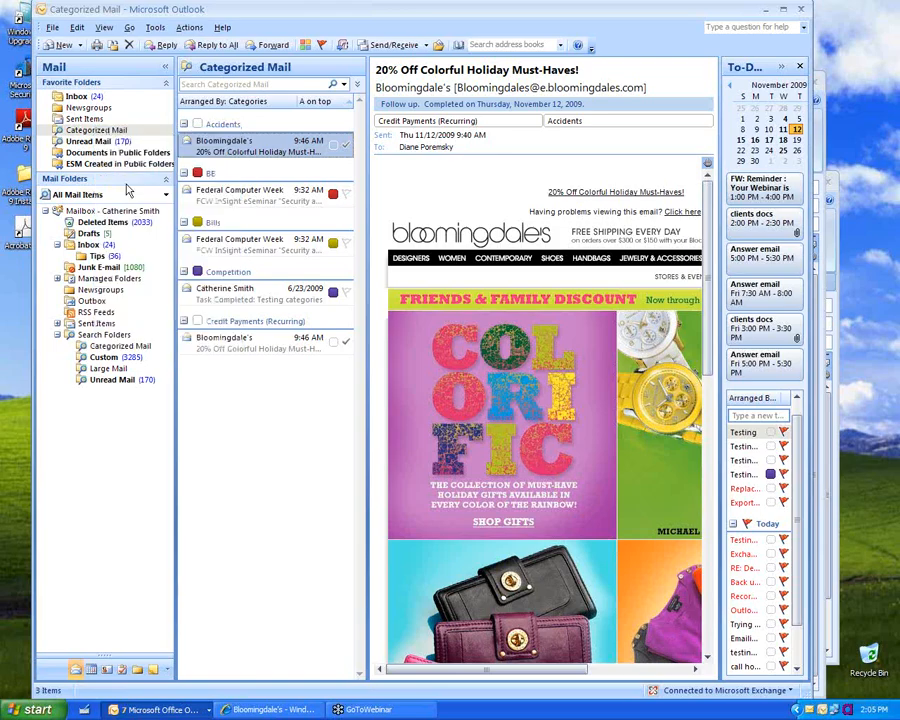
{"action": "key", "text": "Delete"}
{"action": "left_click", "coordinate": [426, 396]}
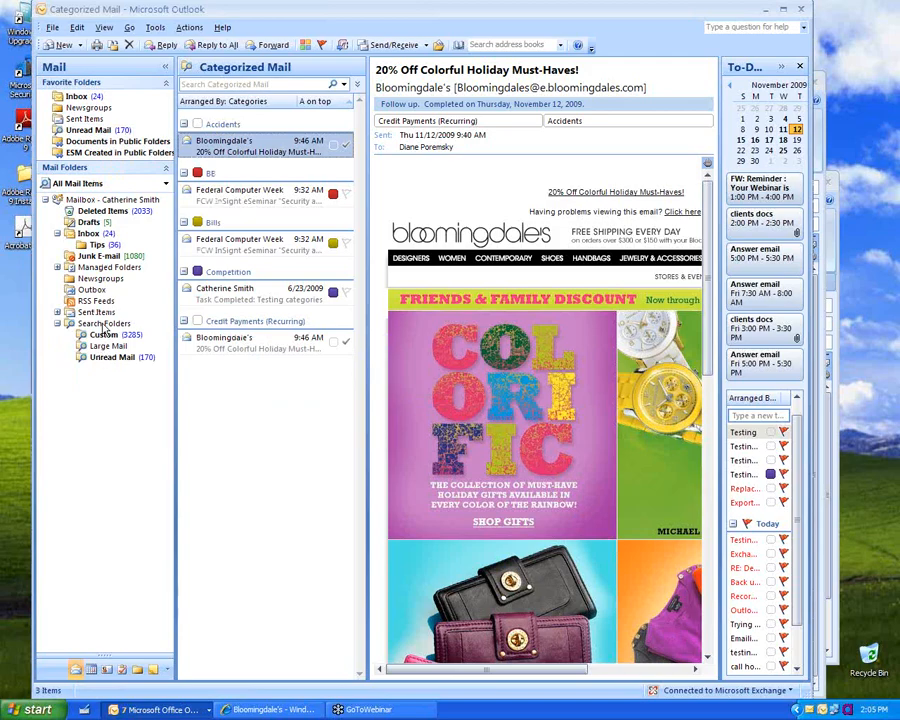
{"action": "right_click", "coordinate": [104, 326]}
Step: Create a new search folder from the 'Categorized mail' option under Organizing Mail
{"action": "left_click", "coordinate": [150, 330]}
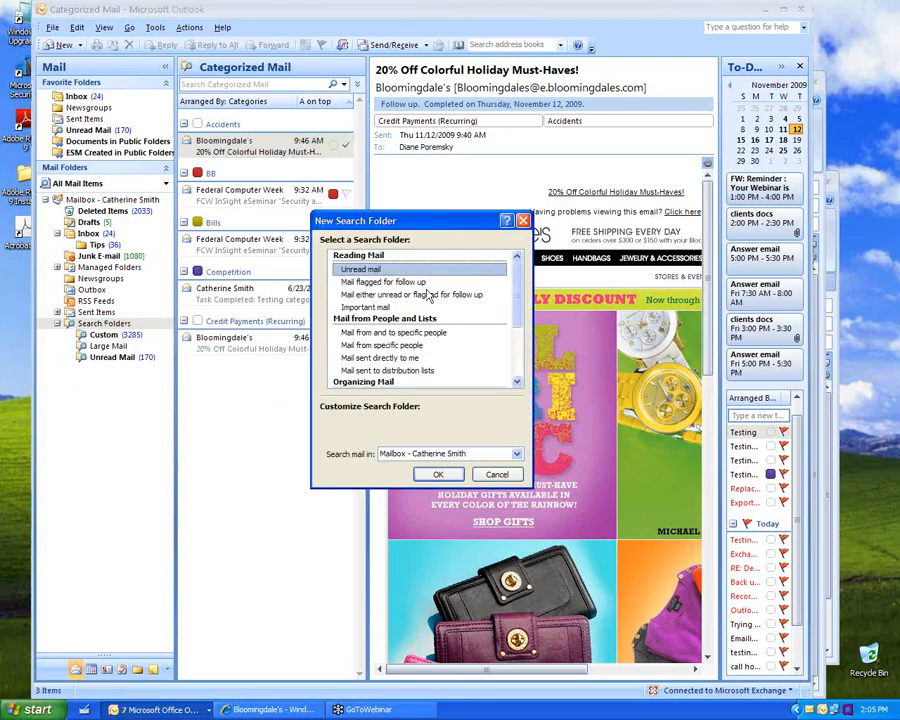
{"action": "left_click_drag", "start_coordinate": [519, 313], "coordinate": [522, 362]}
{"action": "left_click", "coordinate": [370, 308]}
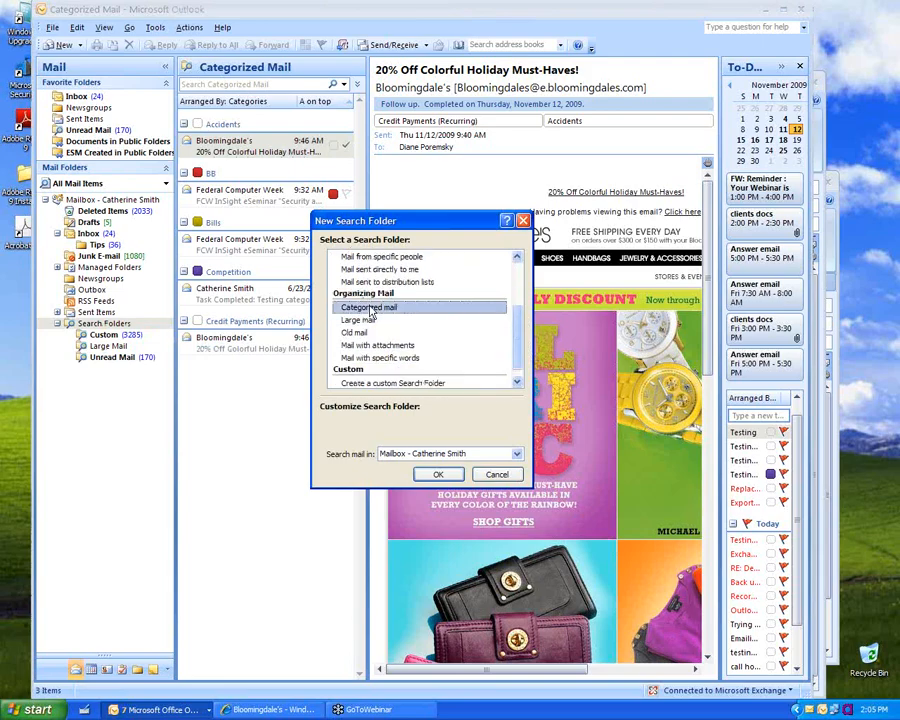
{"action": "left_click", "coordinate": [437, 475]}
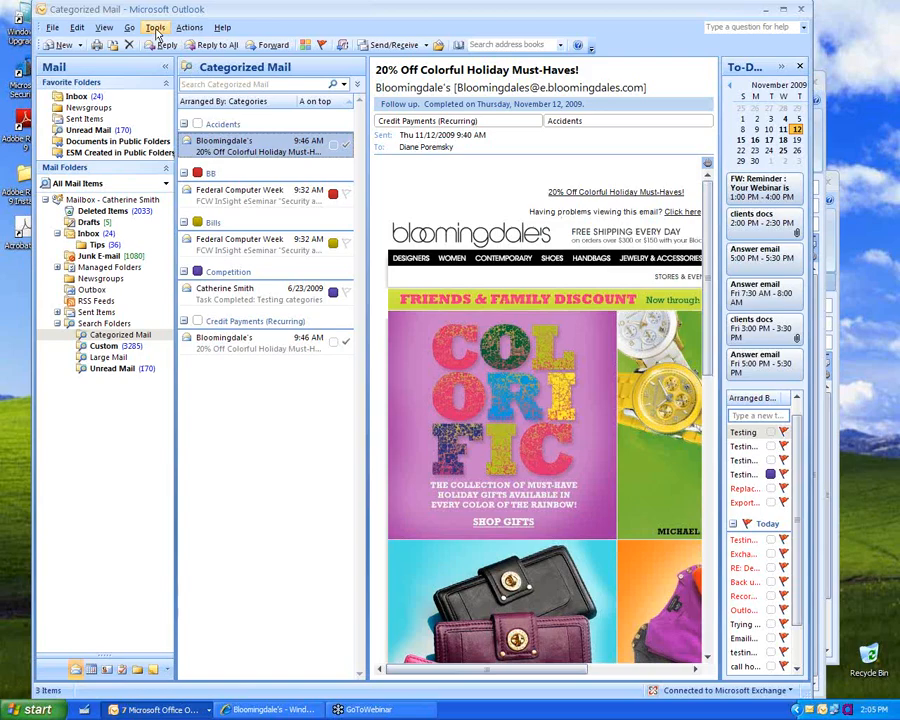
Step: Browse the Tools > Instant Search commands without choosing one
{"action": "left_click", "coordinate": [156, 30]}
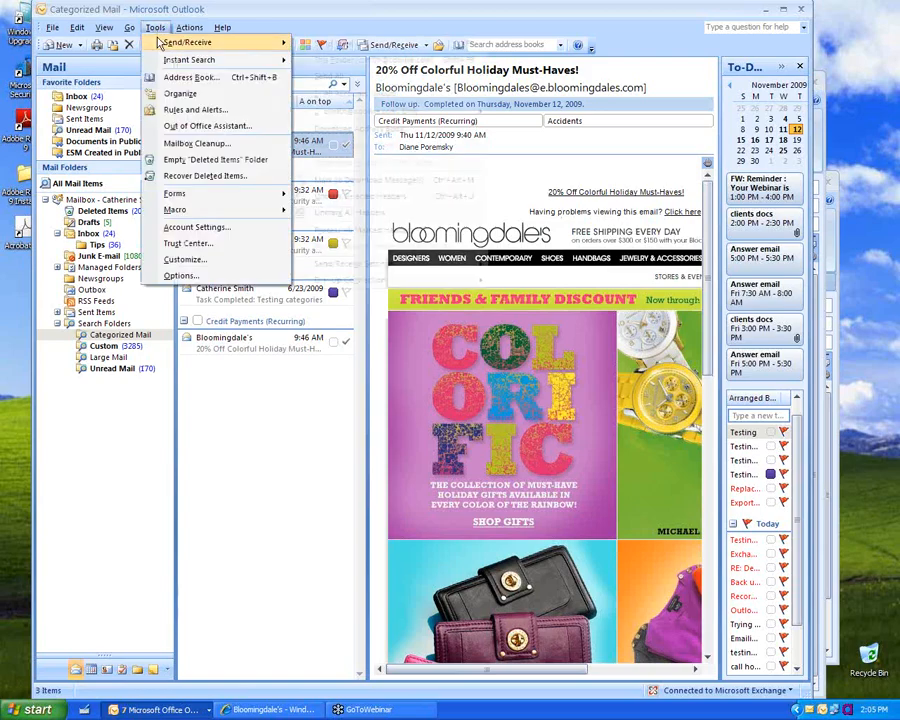
{"action": "mouse_move", "coordinate": [170, 48]}
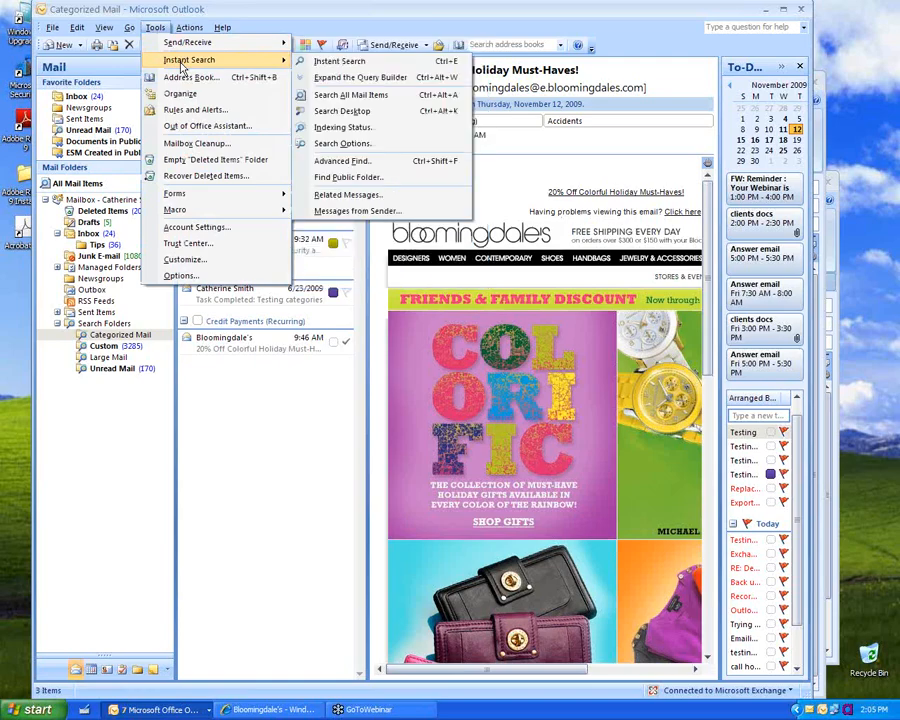
{"action": "left_click", "coordinate": [295, 562]}
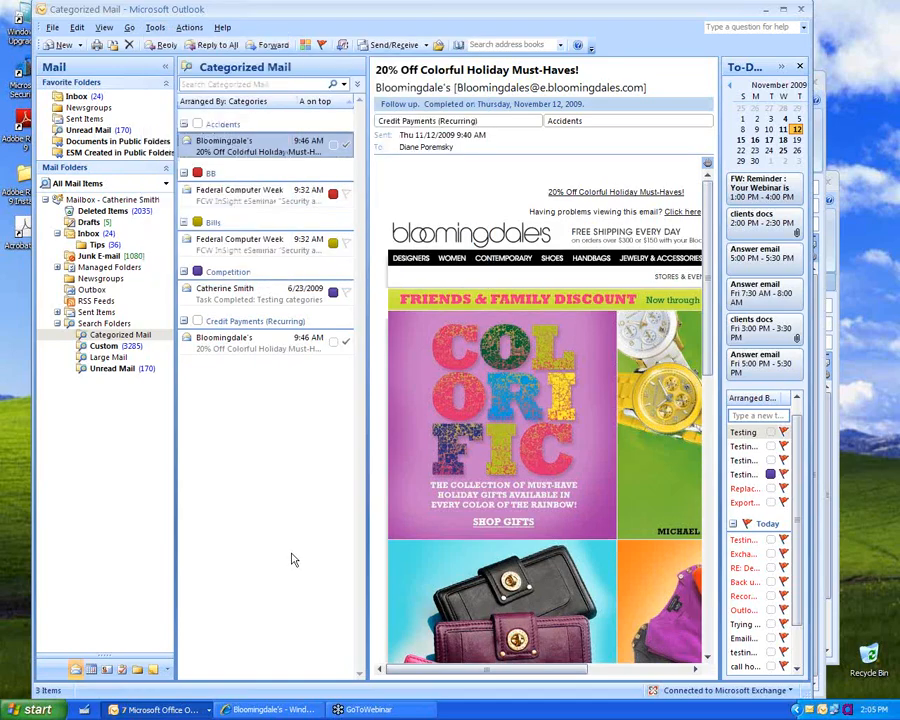
Step: Search the Inbox for 'wat' and expand the Query Builder
{"action": "left_click", "coordinate": [76, 98]}
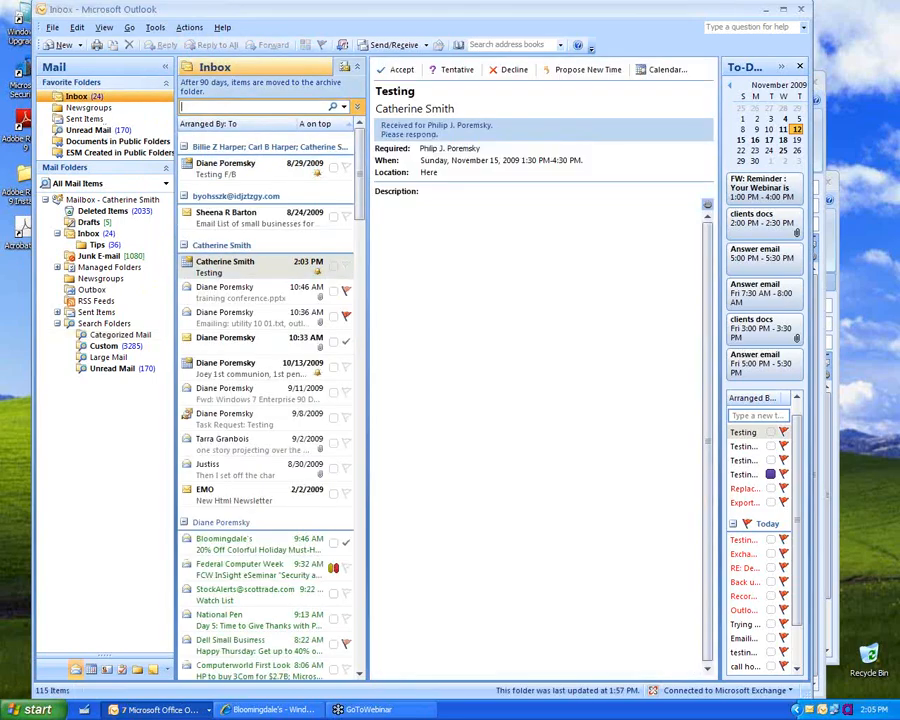
{"action": "type", "text": "wat"}
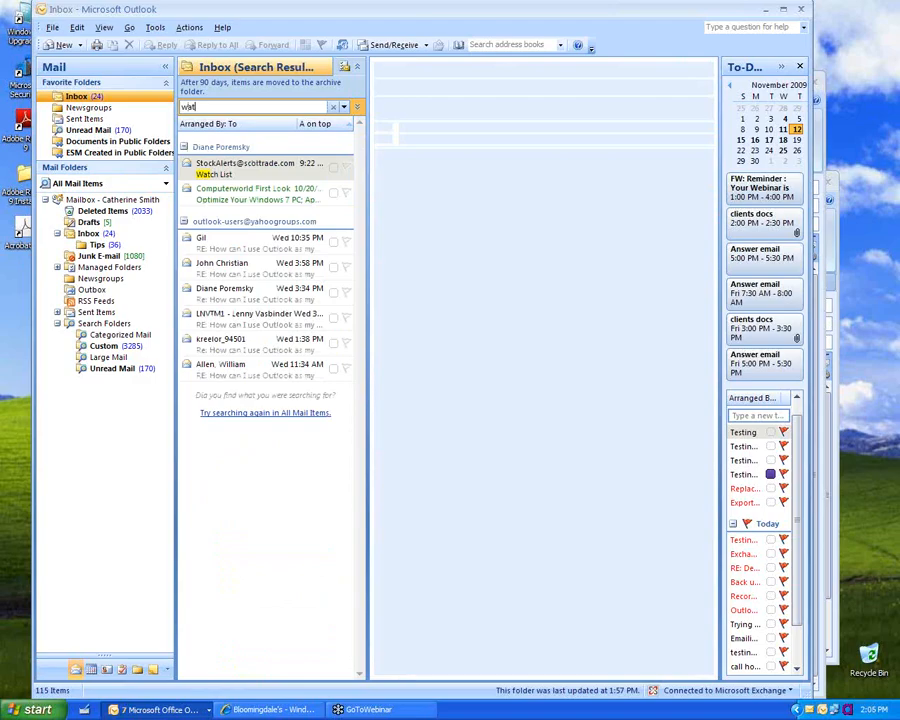
{"action": "left_click", "coordinate": [300, 201]}
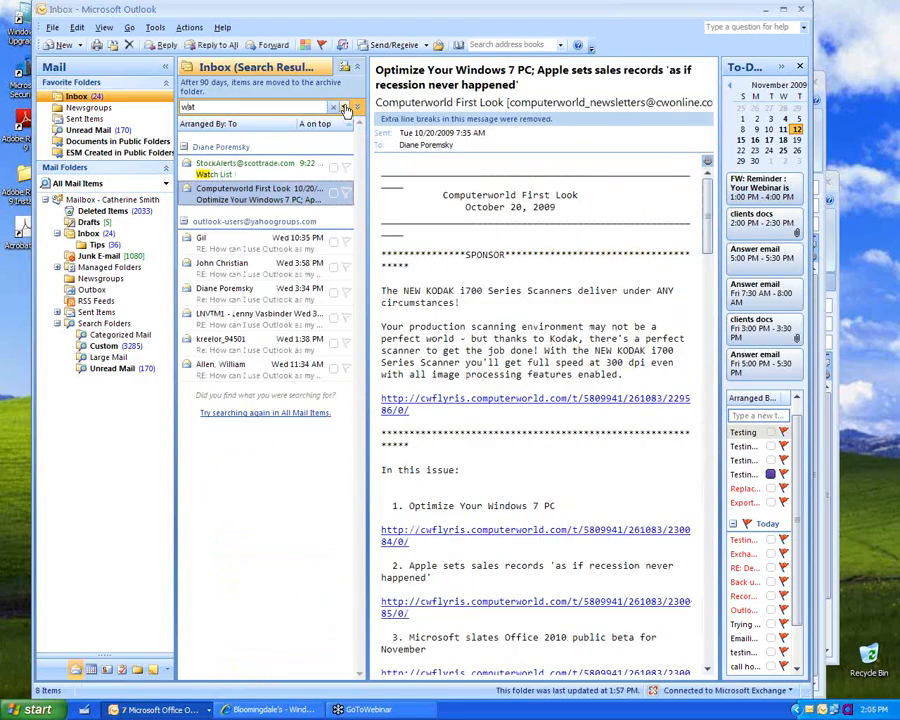
{"action": "left_click", "coordinate": [344, 107]}
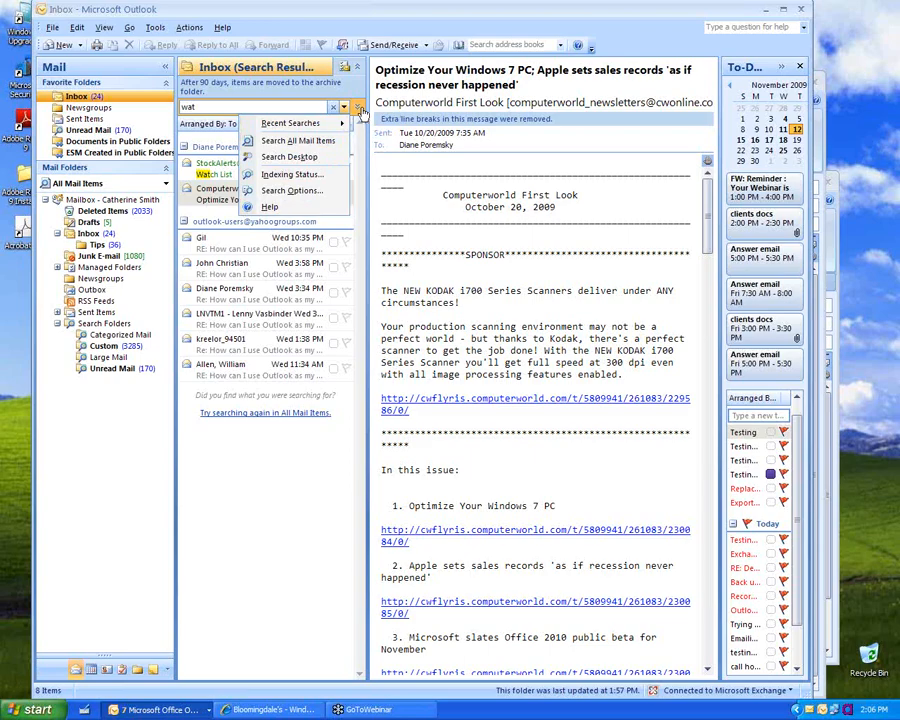
{"action": "left_click", "coordinate": [359, 108]}
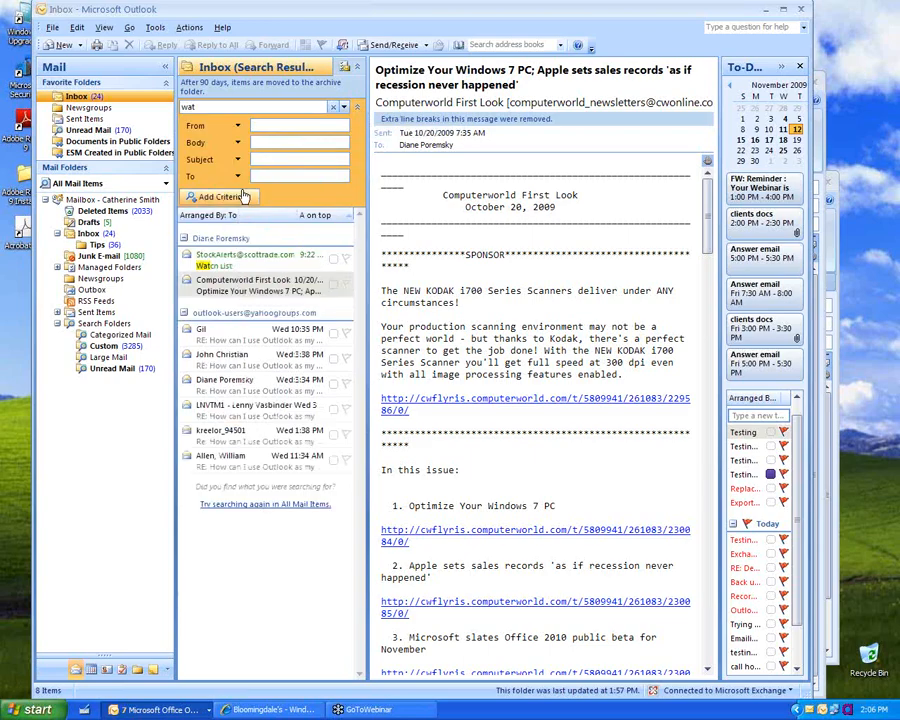
Step: Run Advanced Find for messages containing 'wat', moving its window aside
{"action": "left_click", "coordinate": [164, 30]}
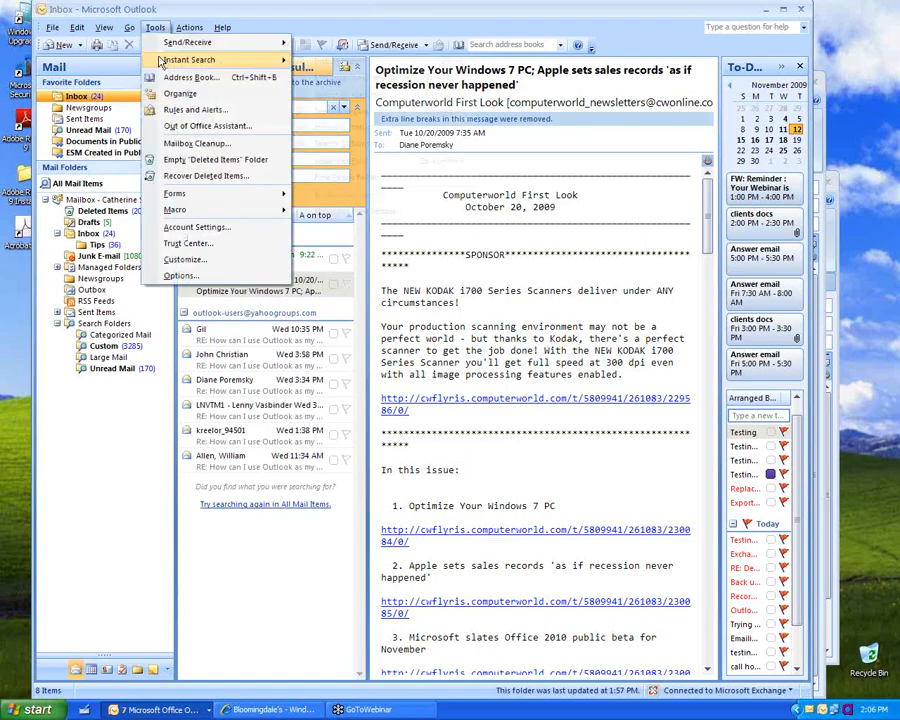
{"action": "mouse_move", "coordinate": [190, 60]}
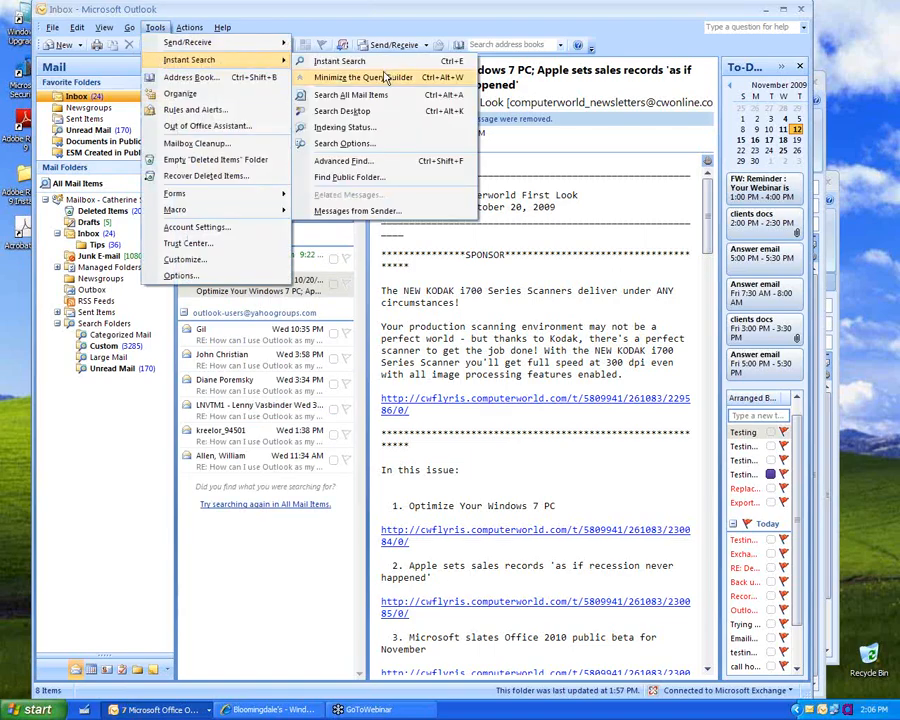
{"action": "left_click", "coordinate": [373, 163]}
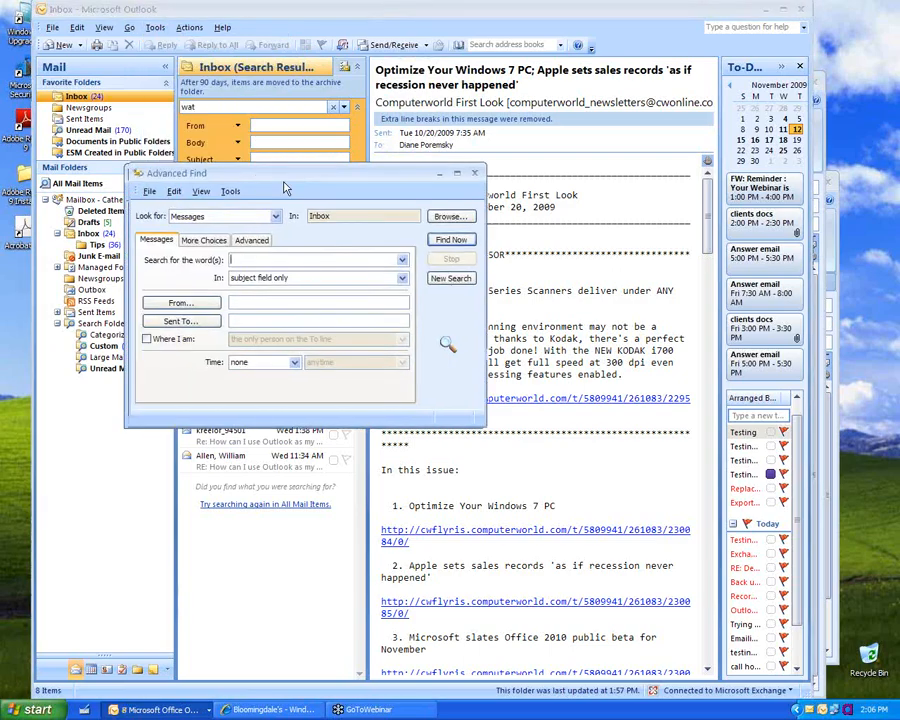
{"action": "left_click_drag", "start_coordinate": [285, 188], "coordinate": [615, 182]}
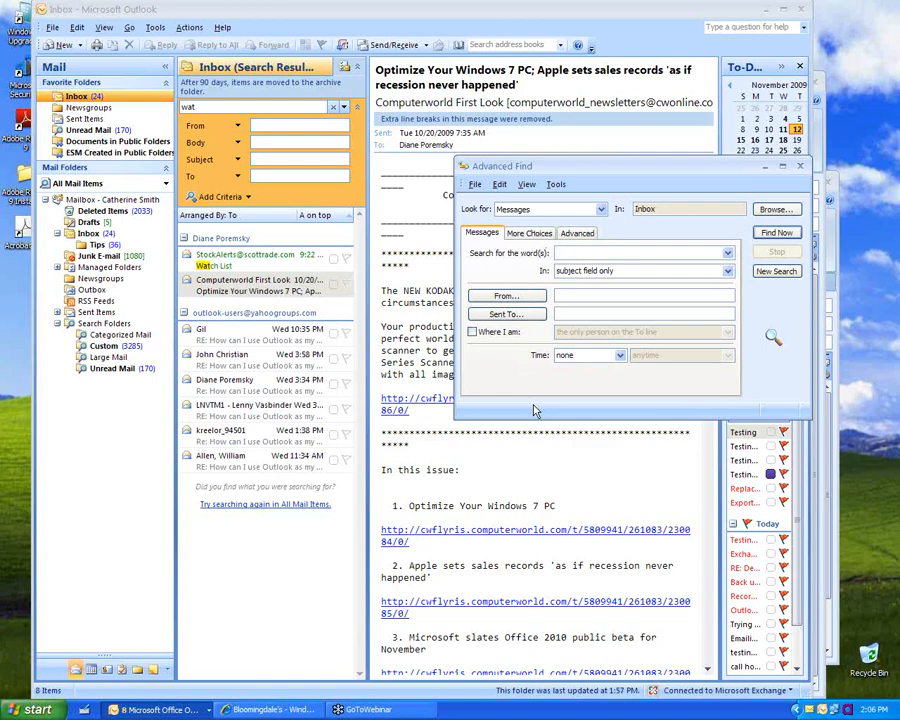
{"action": "type", "text": "wat"}
{"action": "left_click", "coordinate": [778, 233]}
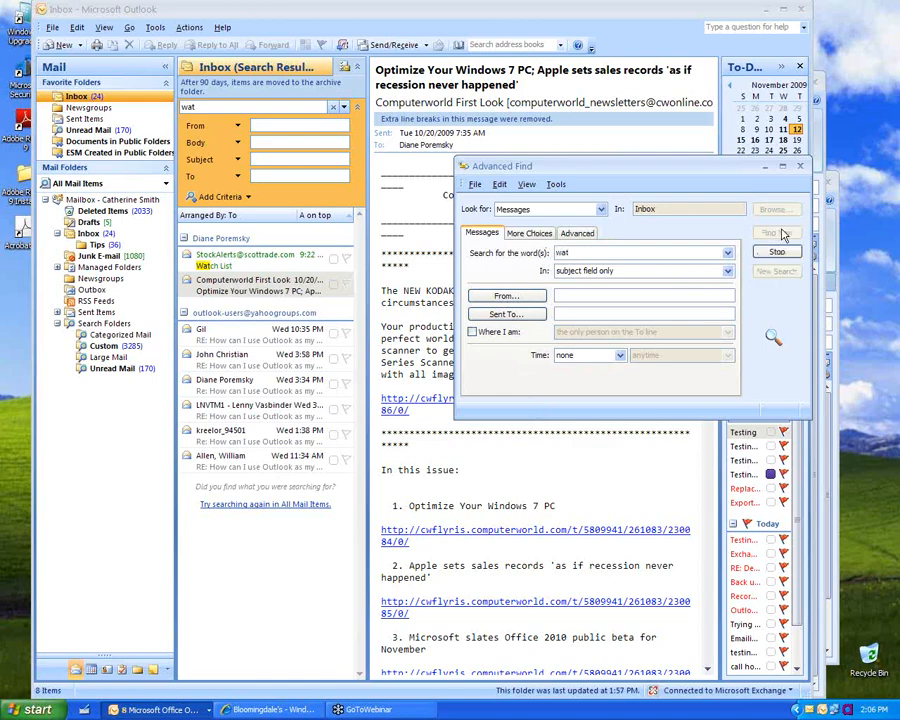
Step: Look through Advanced Find's File and View menus, then clear the Inbox 'wat' search
{"action": "left_click", "coordinate": [474, 185]}
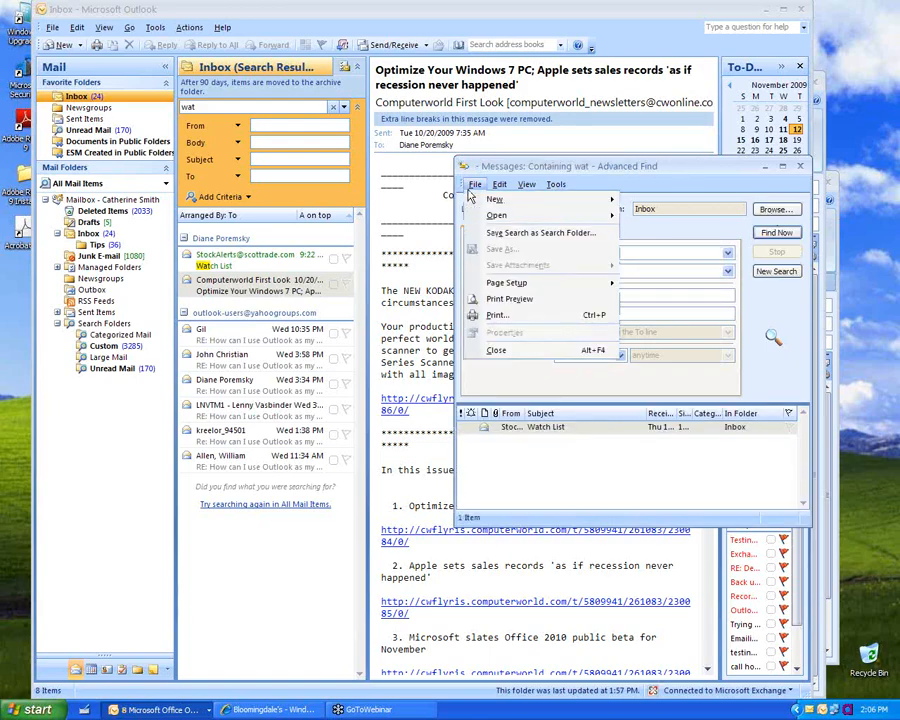
{"action": "mouse_move", "coordinate": [545, 187]}
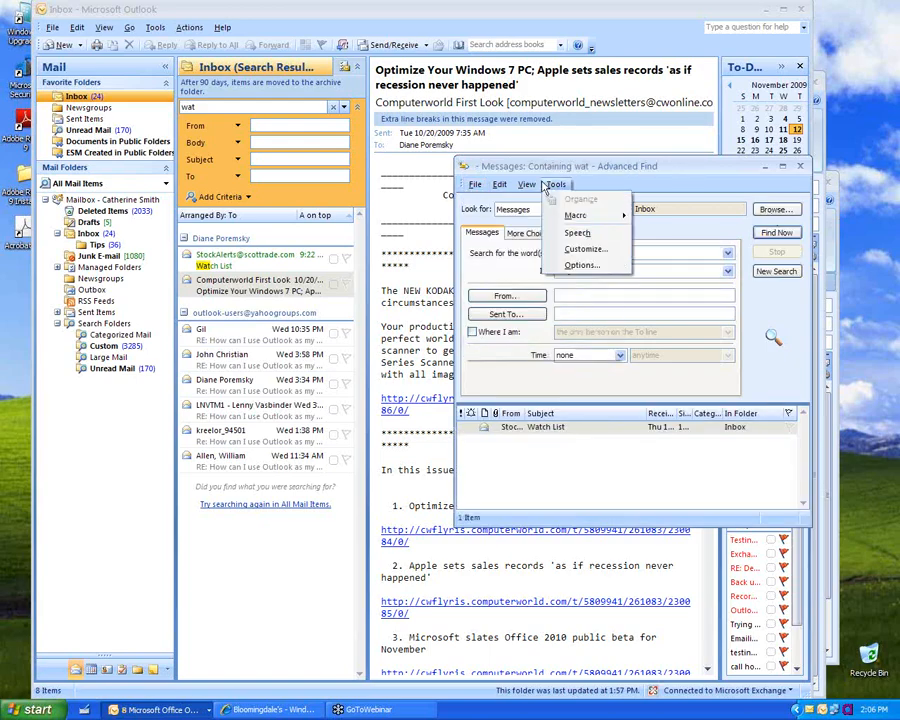
{"action": "left_click", "coordinate": [520, 367]}
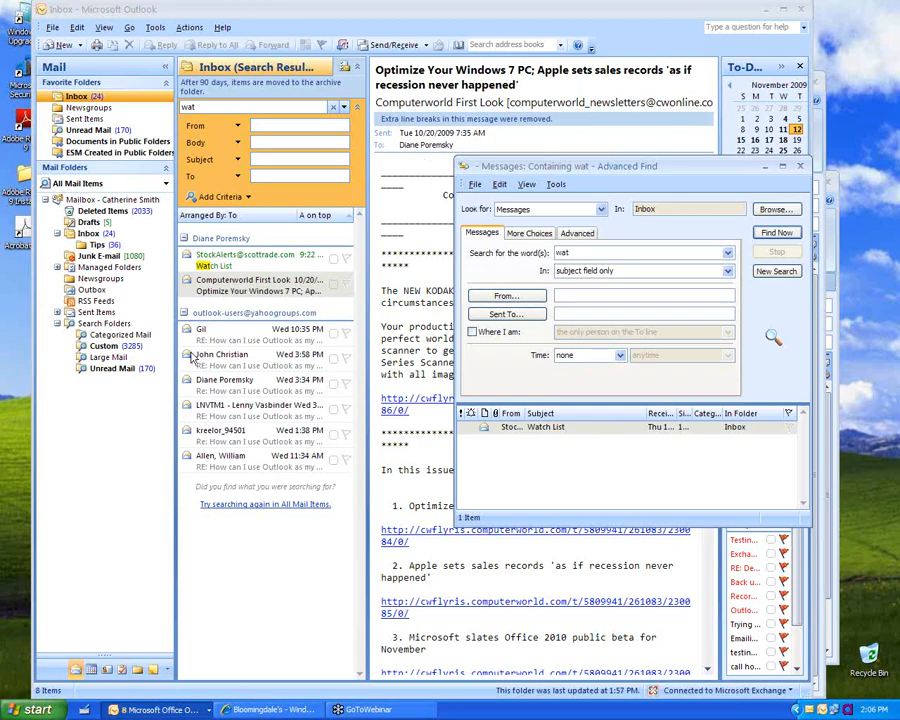
{"action": "left_click", "coordinate": [333, 109]}
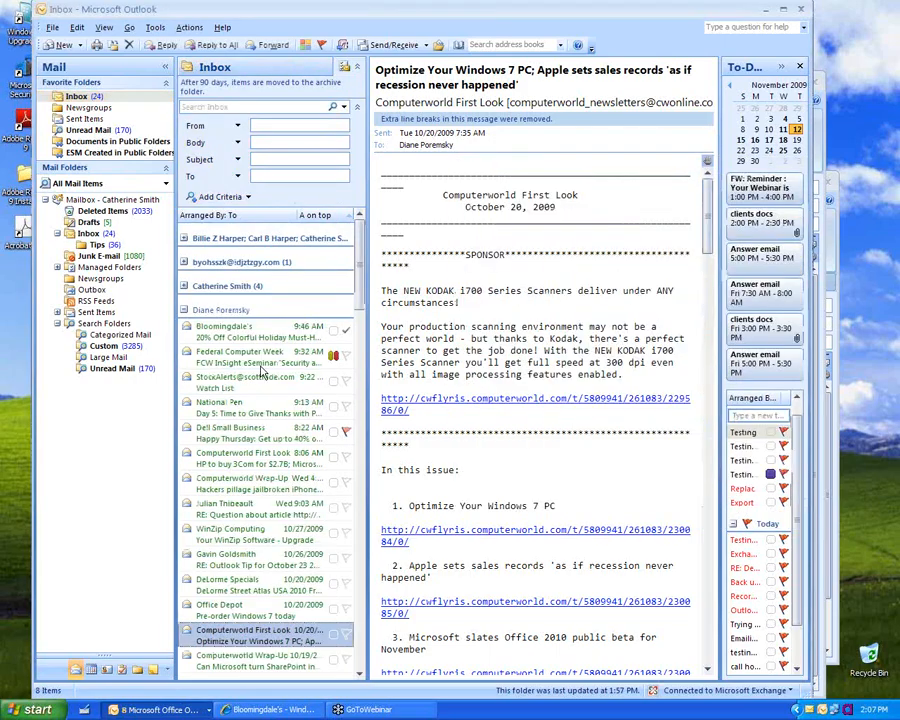
Step: Arrange the Inbox by Date with the newest messages on top
{"action": "right_click", "coordinate": [250, 390]}
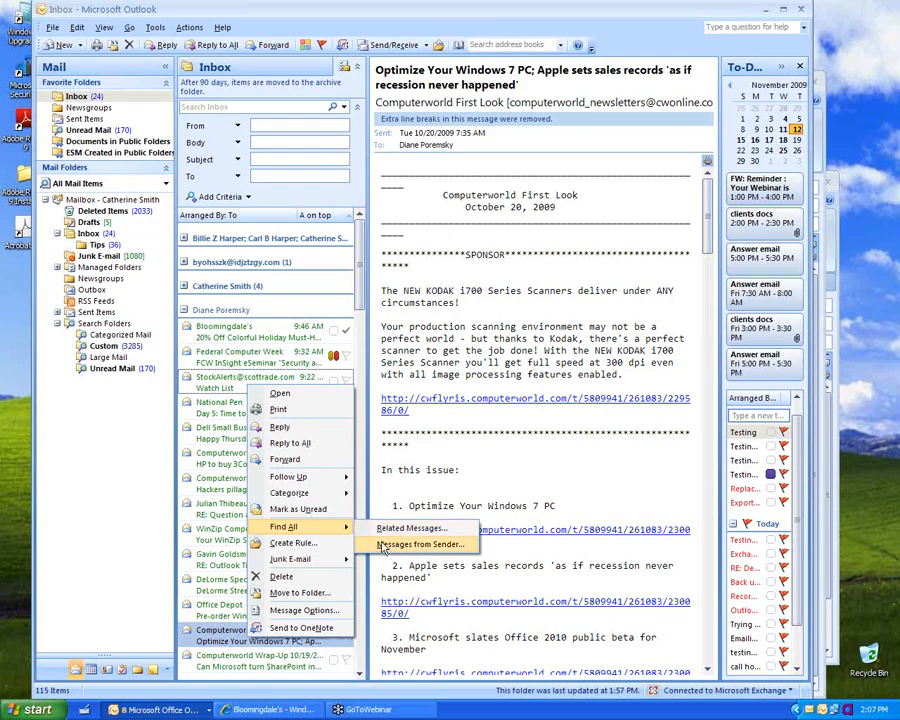
{"action": "left_click", "coordinate": [258, 221]}
{"action": "left_click", "coordinate": [322, 216]}
{"action": "left_click", "coordinate": [344, 227]}
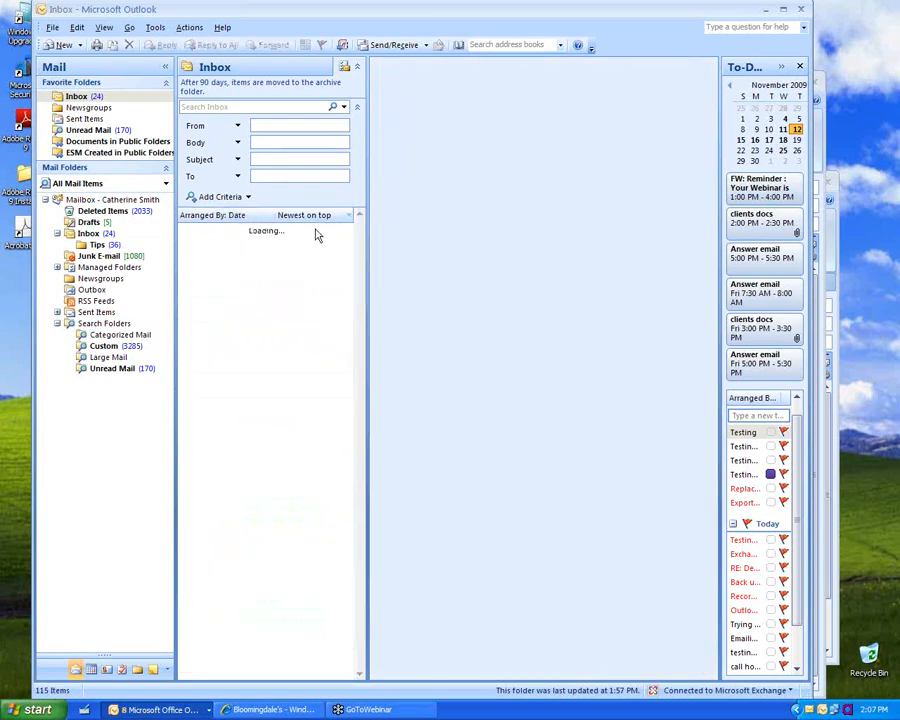
Step: List the 5 related messages of the 'how do I backup my outlook' thread, then close Advanced Find
{"action": "left_click_drag", "start_coordinate": [360, 507], "coordinate": [357, 258]}
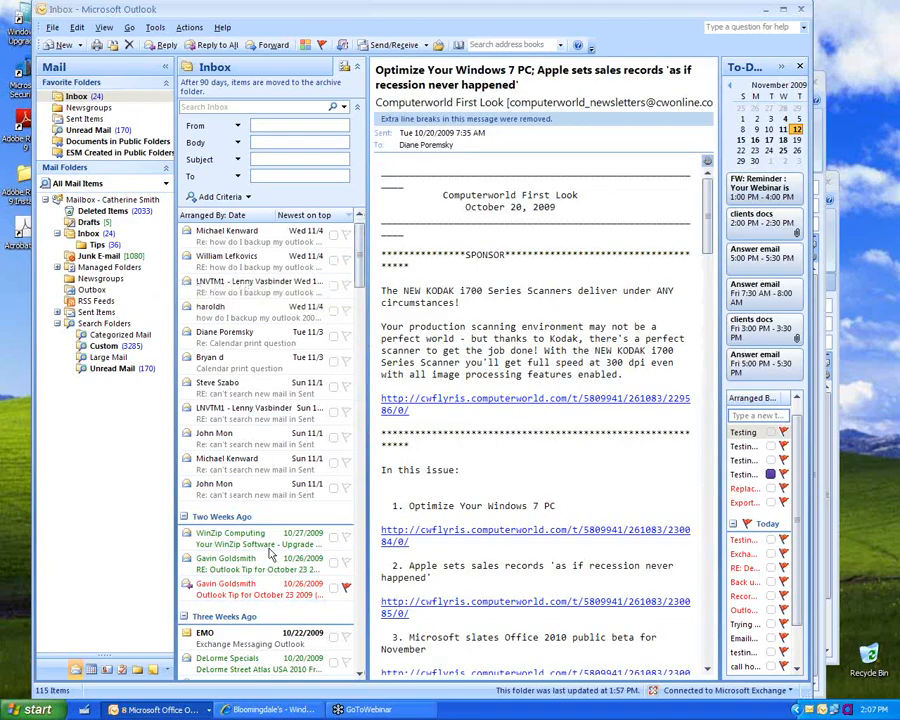
{"action": "right_click", "coordinate": [220, 263]}
{"action": "mouse_move", "coordinate": [300, 400]}
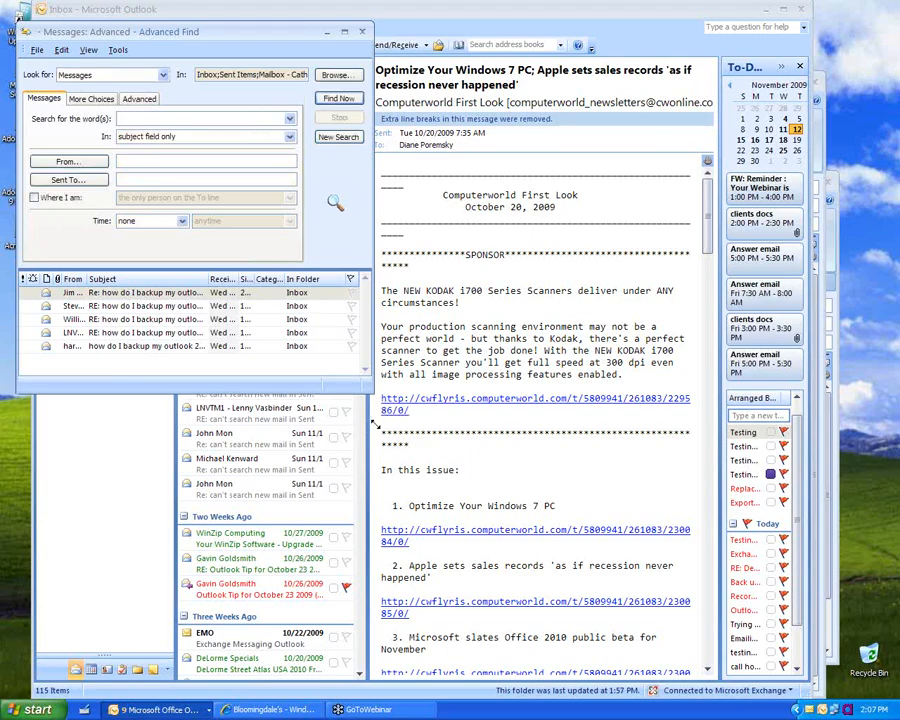
{"action": "left_click_drag", "start_coordinate": [375, 425], "coordinate": [376, 446]}
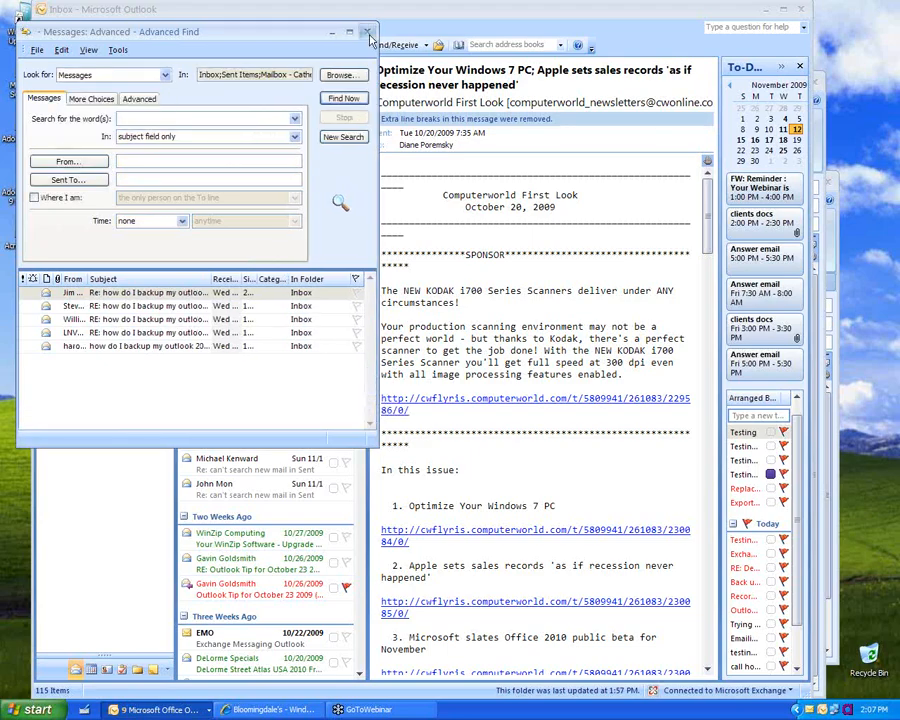
{"action": "left_click", "coordinate": [367, 32]}
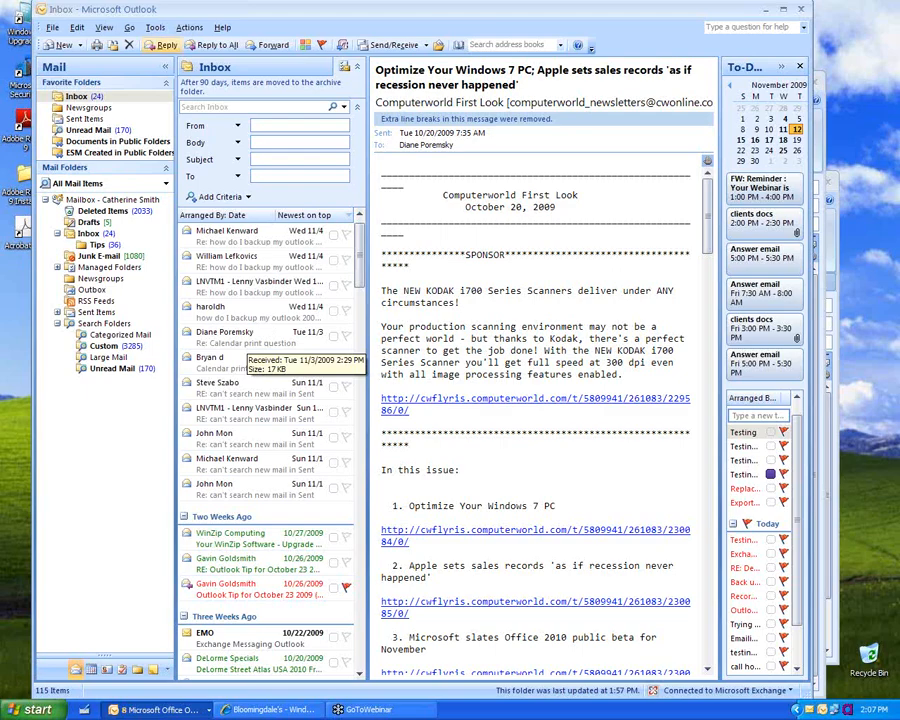
{"action": "left_click", "coordinate": [160, 29]}
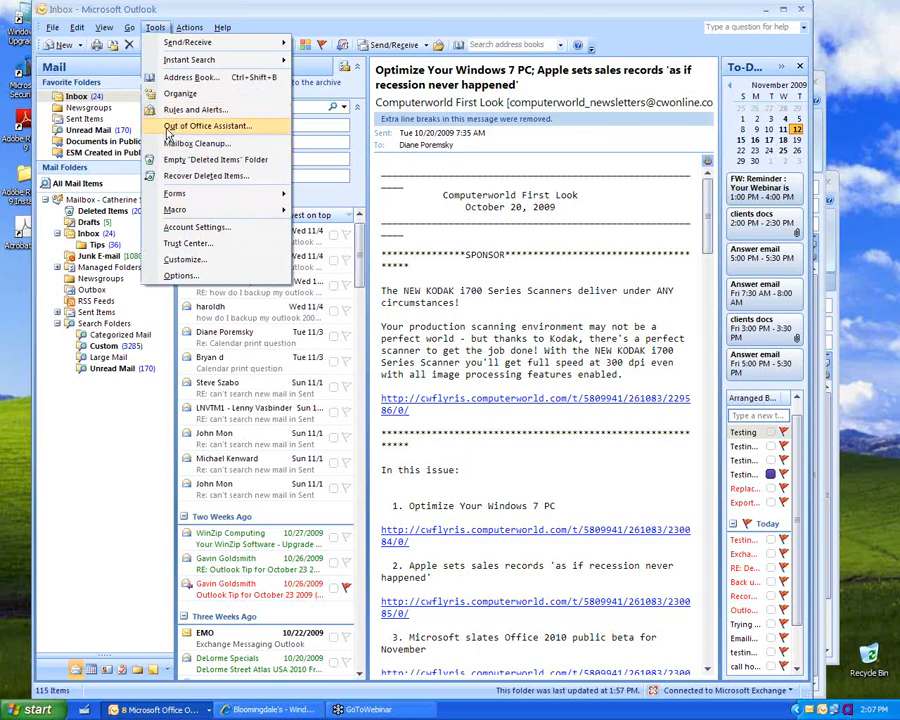
{"action": "left_click", "coordinate": [168, 129]}
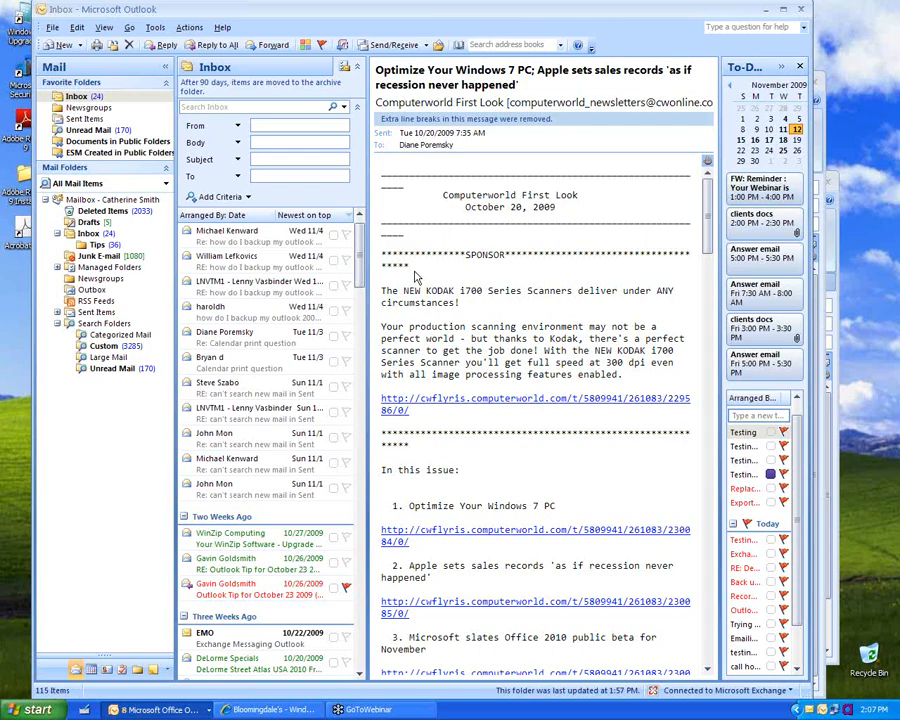
{"action": "left_click", "coordinate": [359, 69]}
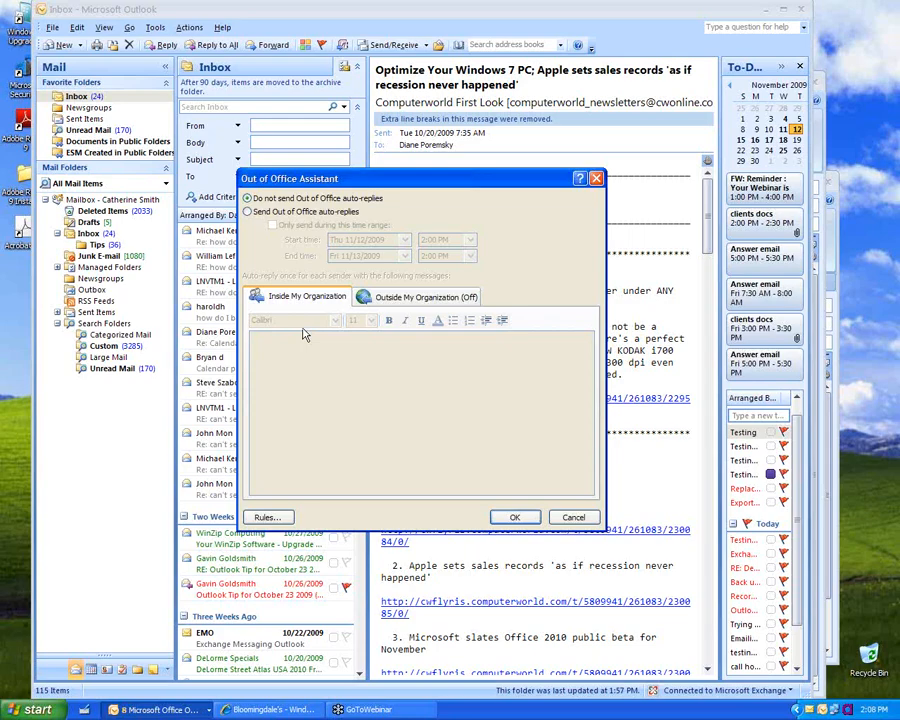
{"action": "left_click", "coordinate": [327, 218]}
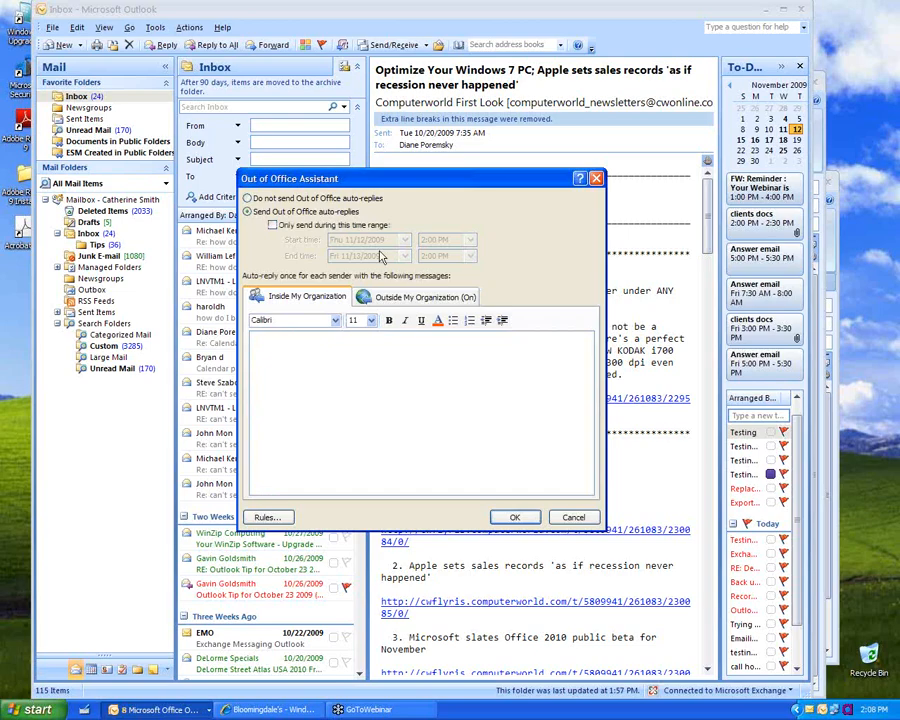
{"action": "left_click", "coordinate": [419, 298]}
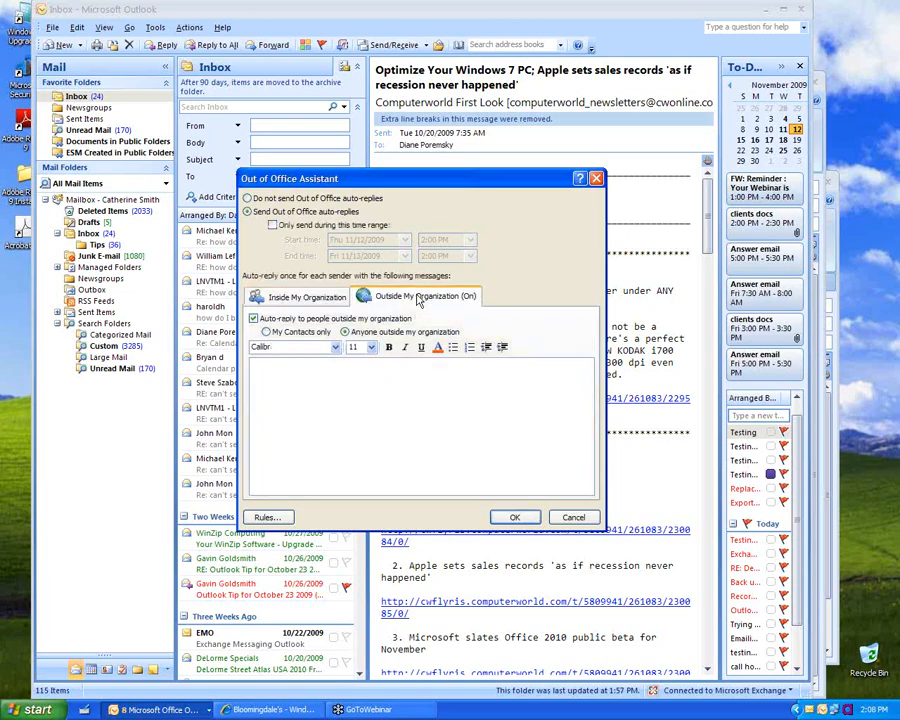
{"action": "left_click", "coordinate": [305, 298]}
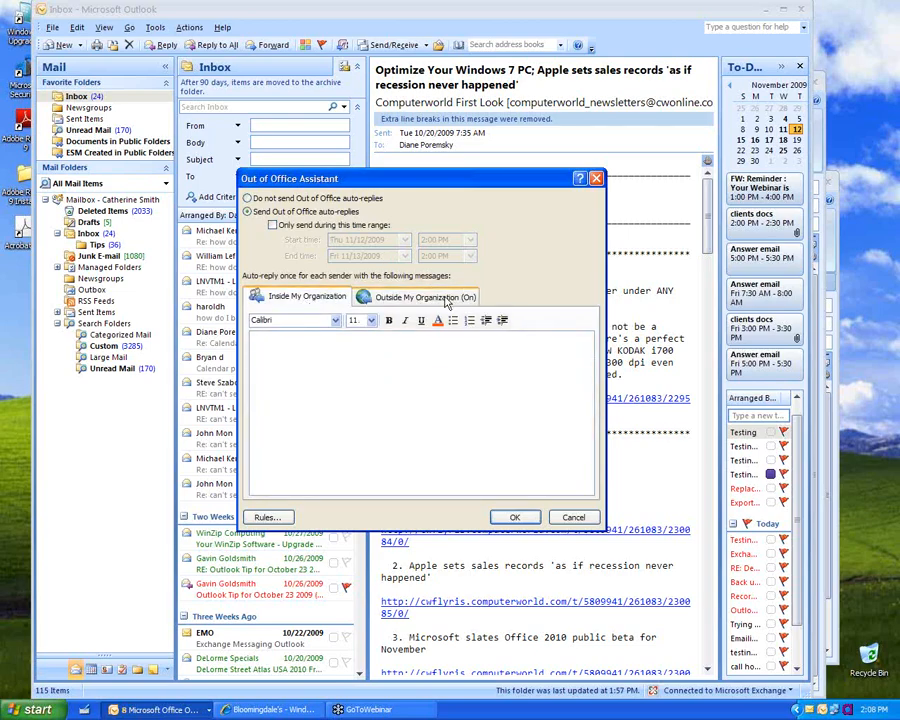
{"action": "left_click", "coordinate": [258, 203]}
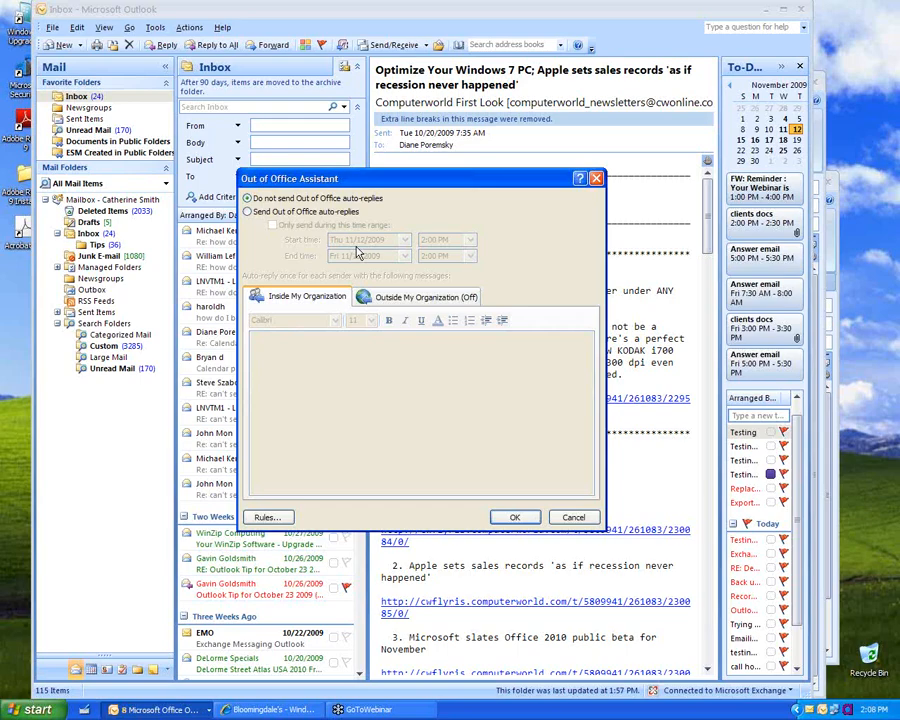
{"action": "left_click", "coordinate": [576, 516]}
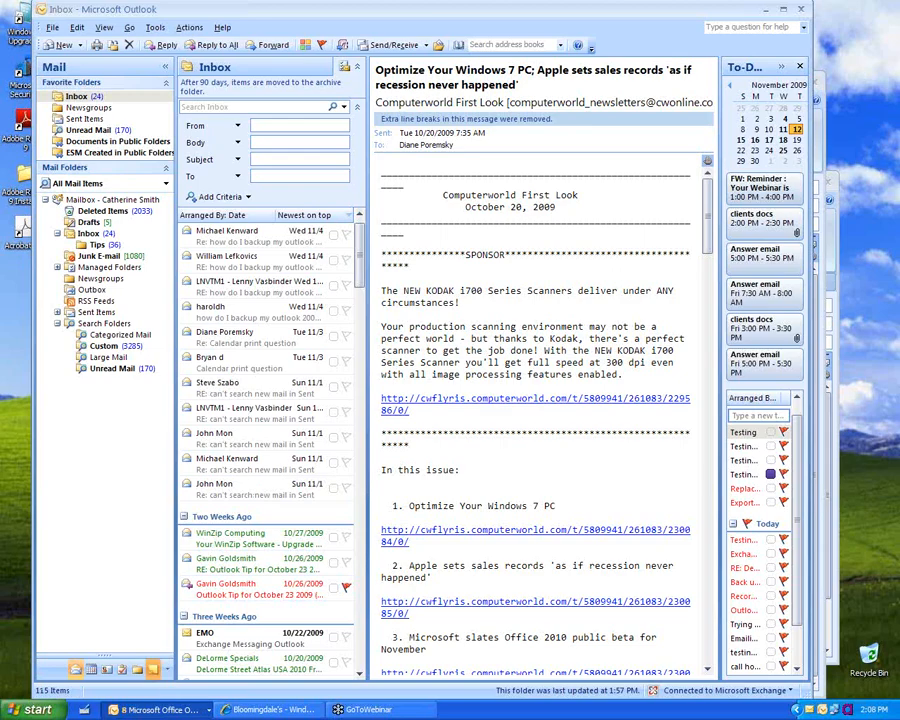
Step: Open the Notes folder, start a new note and move it to the screen's middle
{"action": "left_click", "coordinate": [153, 669]}
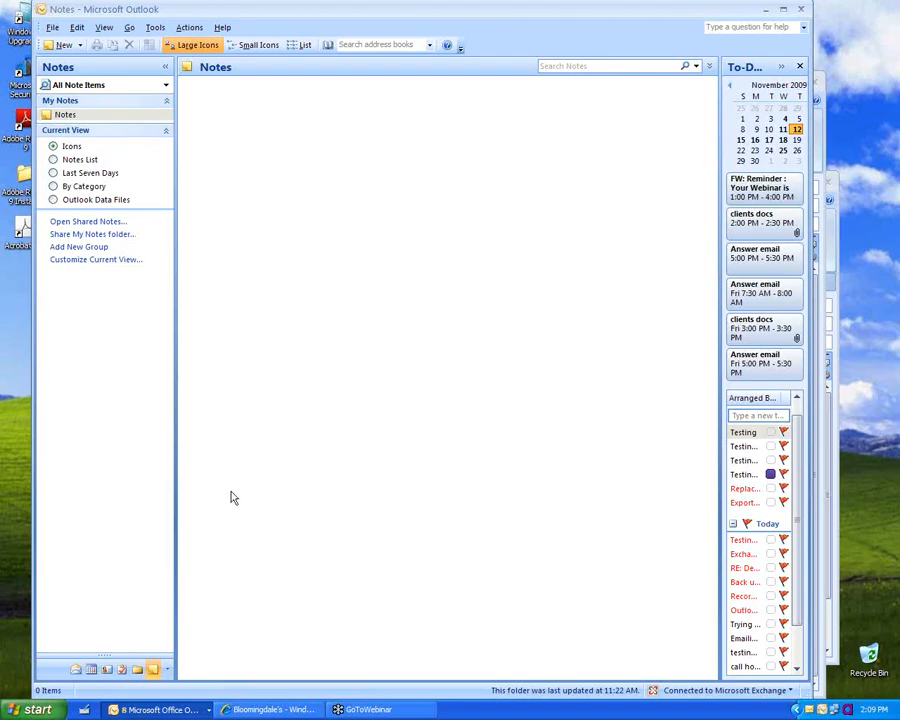
{"action": "left_click", "coordinate": [62, 45]}
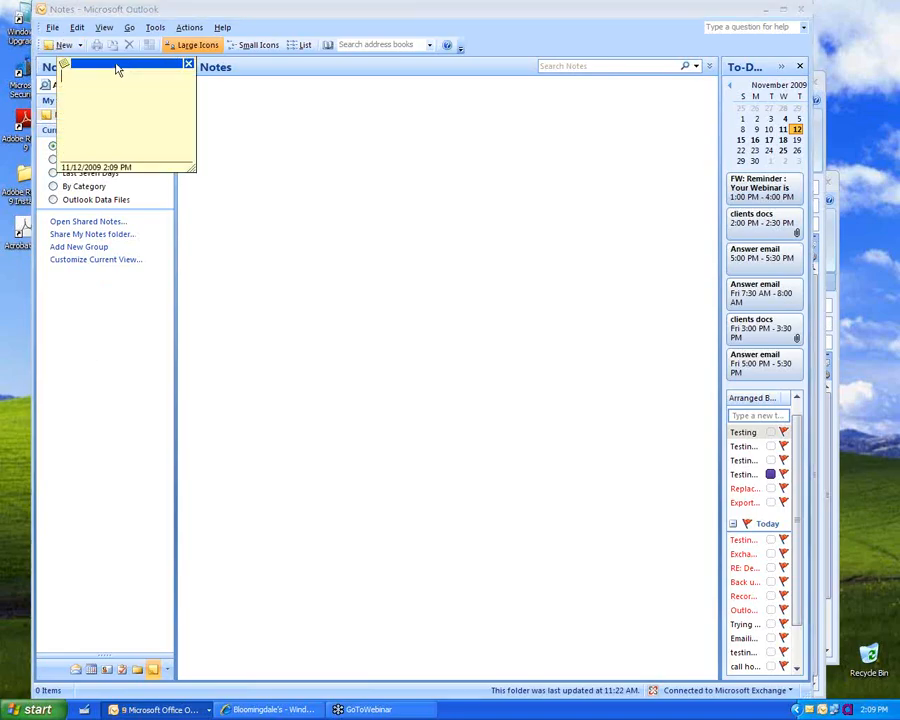
{"action": "left_click_drag", "start_coordinate": [118, 70], "coordinate": [398, 206]}
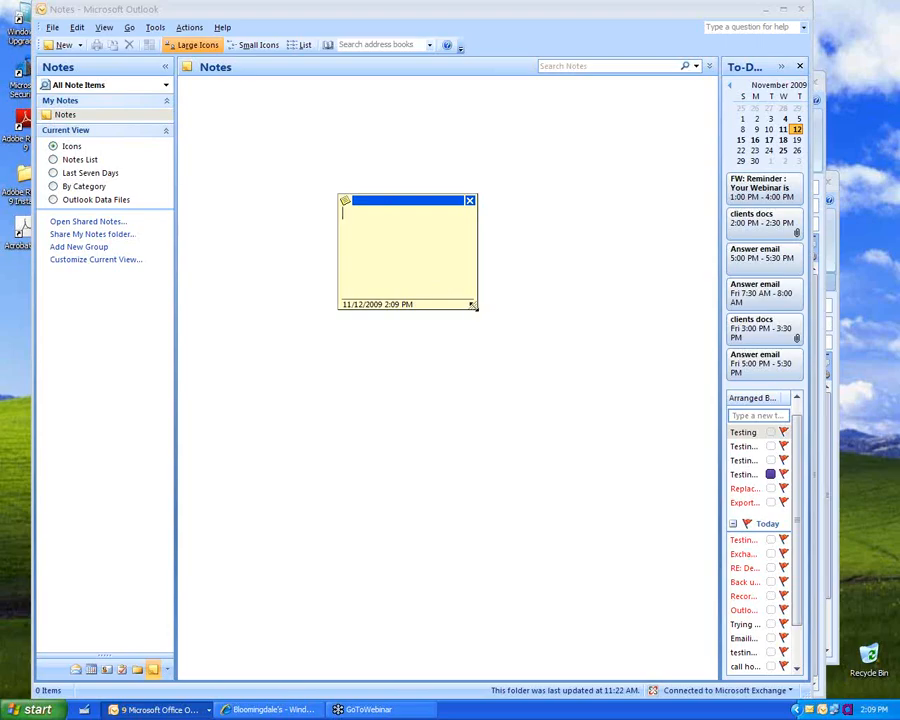
Step: Enlarge the note, maximize and restore it, then shrink it to a moderate size
{"action": "left_click_drag", "start_coordinate": [474, 304], "coordinate": [750, 562]}
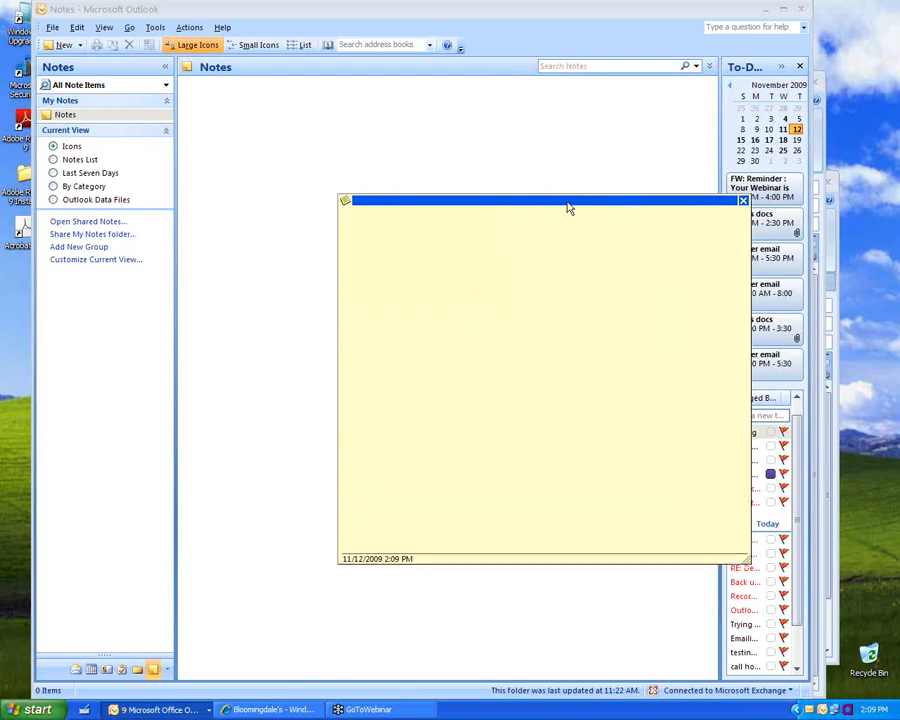
{"action": "double_click", "coordinate": [566, 207]}
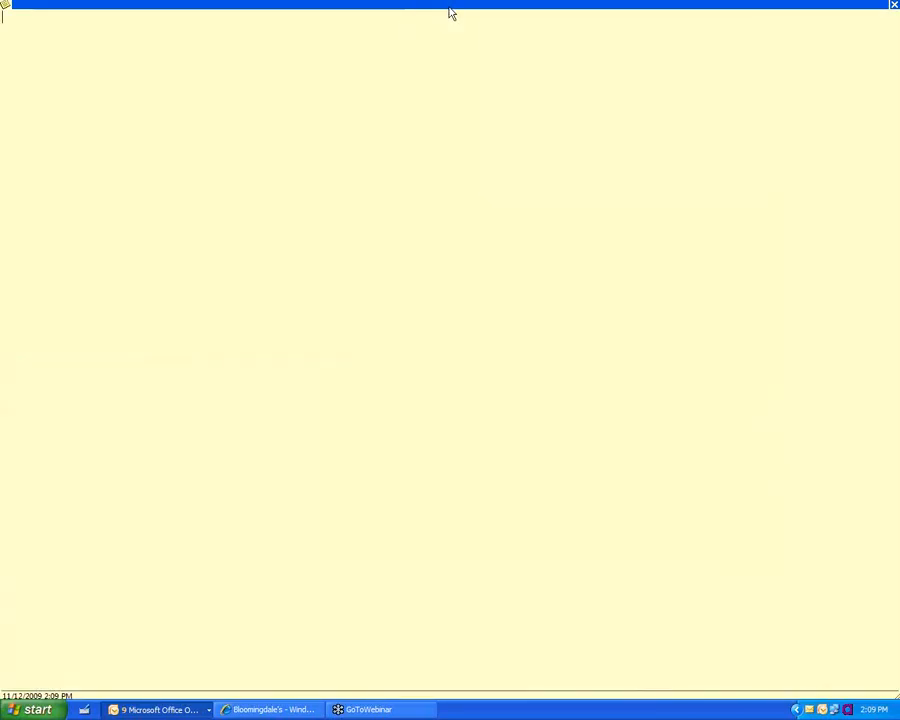
{"action": "double_click", "coordinate": [450, 13]}
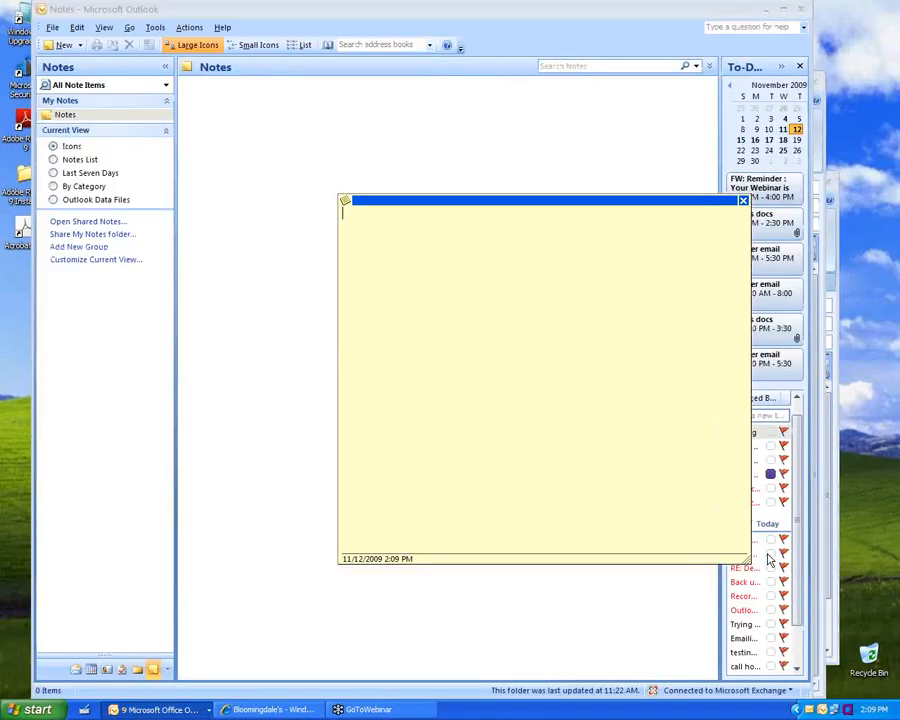
{"action": "left_click_drag", "start_coordinate": [738, 566], "coordinate": [526, 325]}
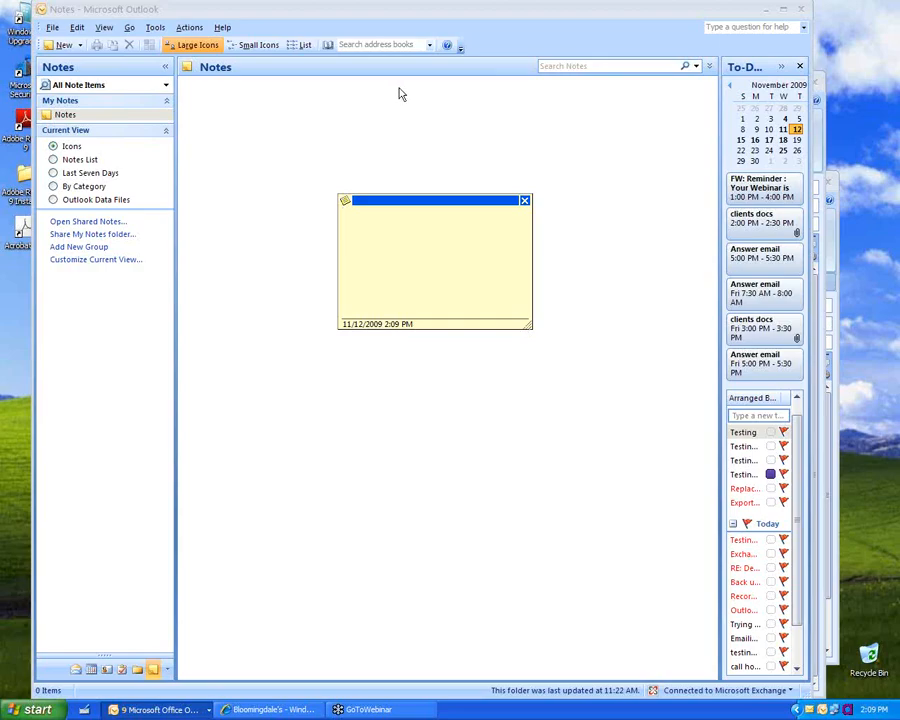
{"action": "left_click", "coordinate": [345, 203]}
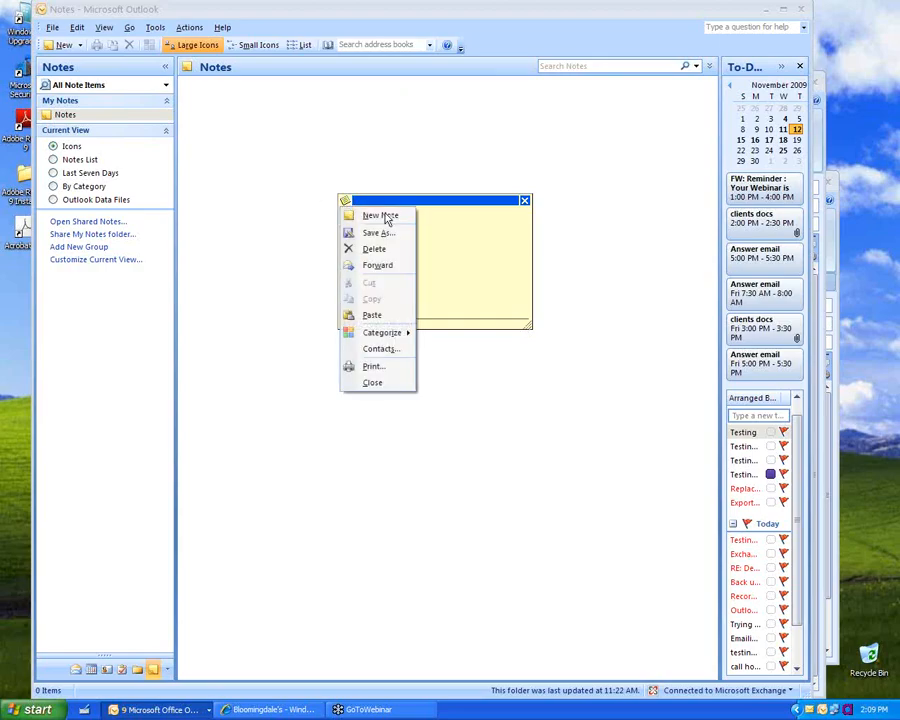
{"action": "mouse_move", "coordinate": [404, 332]}
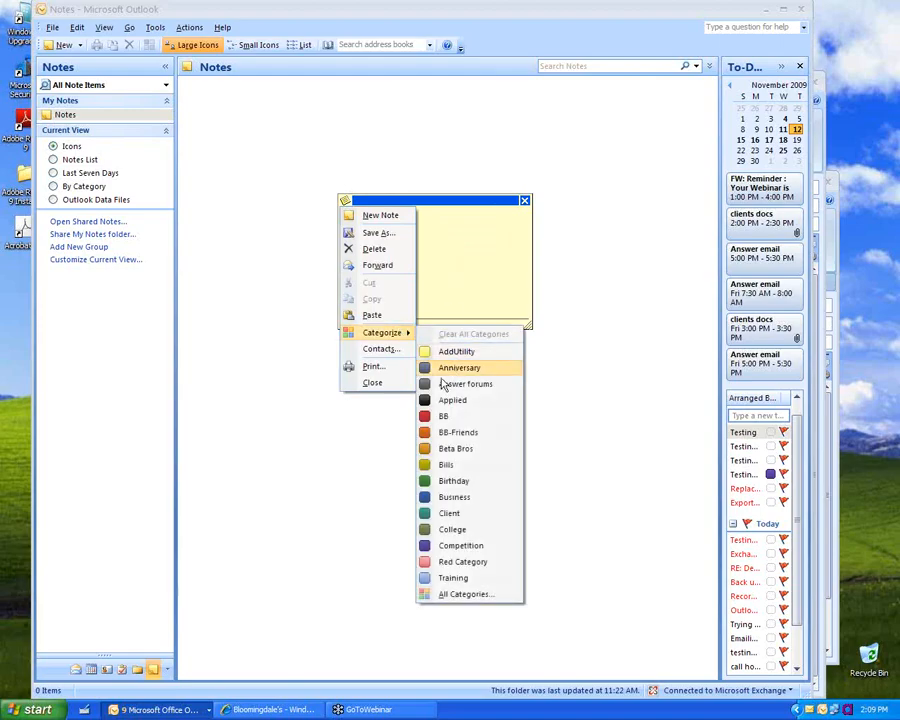
{"action": "left_click", "coordinate": [446, 385]}
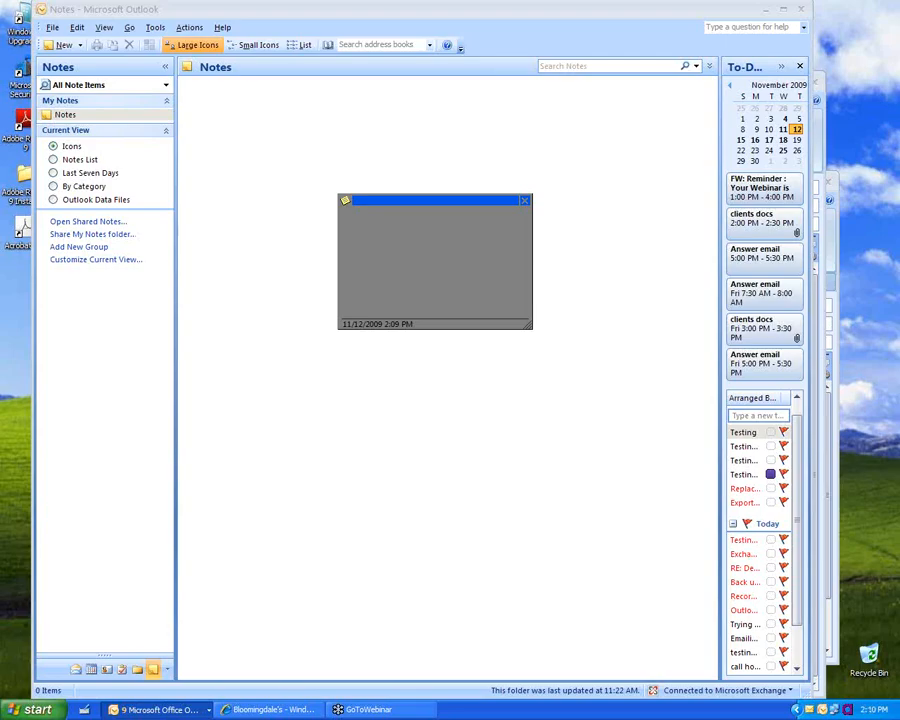
{"action": "left_click", "coordinate": [345, 202]}
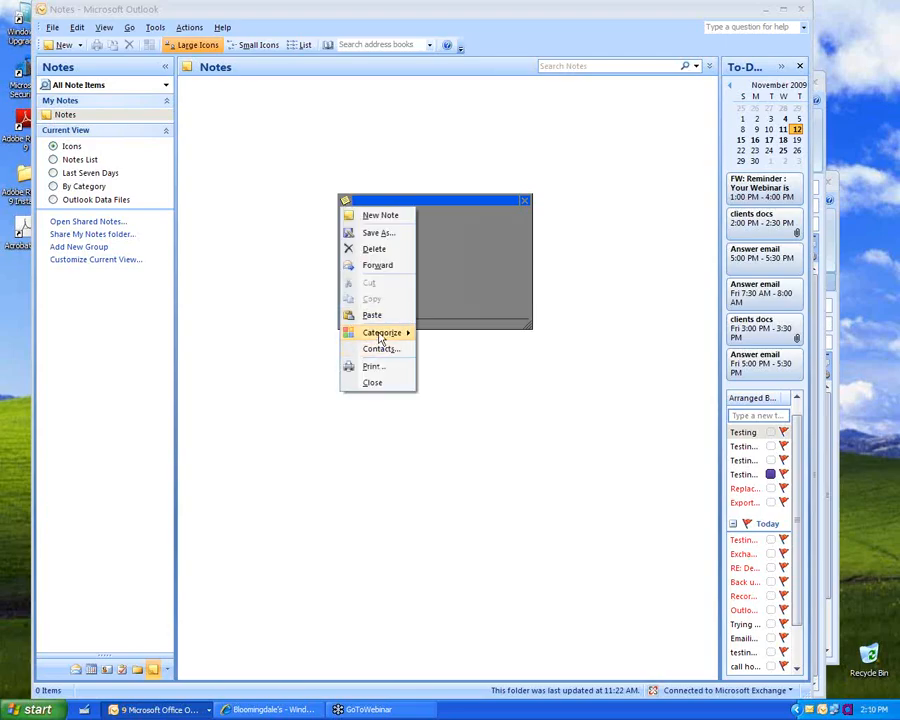
{"action": "mouse_move", "coordinate": [380, 340]}
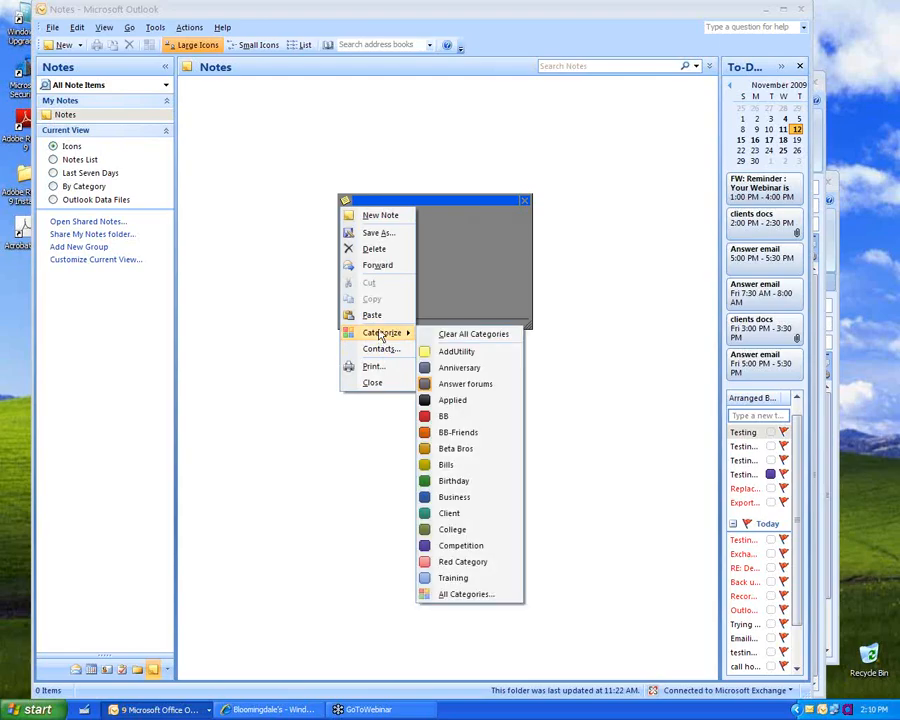
{"action": "left_click", "coordinate": [345, 202]}
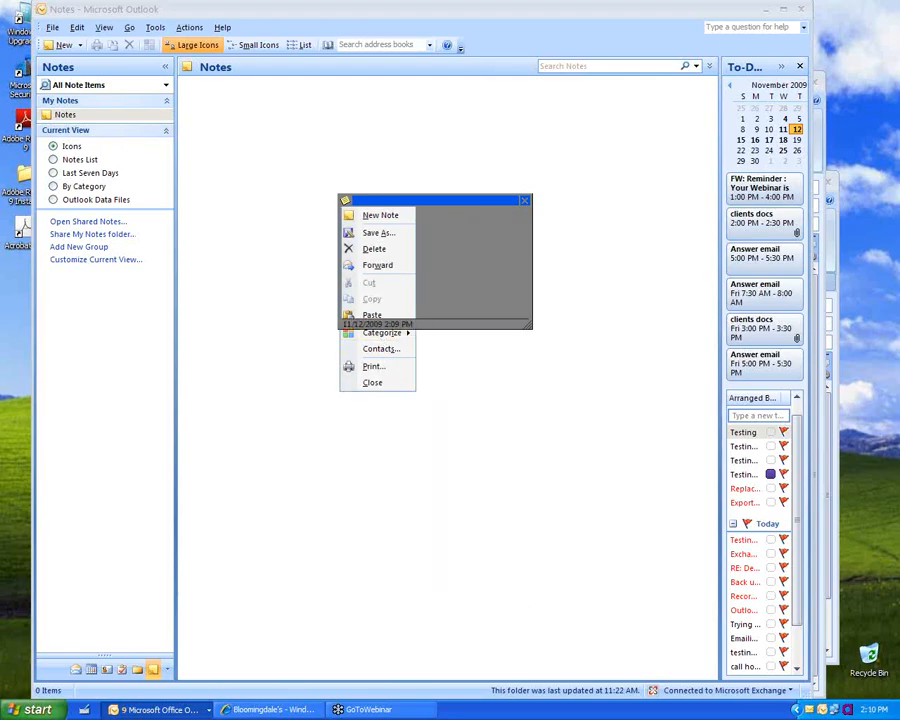
Step: Close the open note and make new notes Green and Small by default in Note Options
{"action": "left_click", "coordinate": [158, 27]}
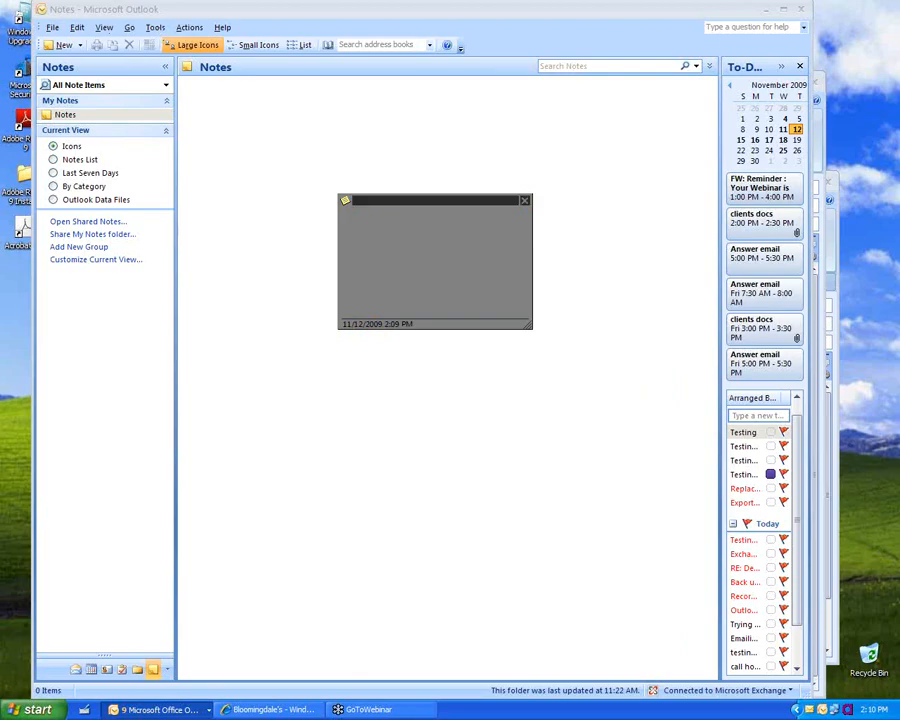
{"action": "left_click", "coordinate": [157, 28]}
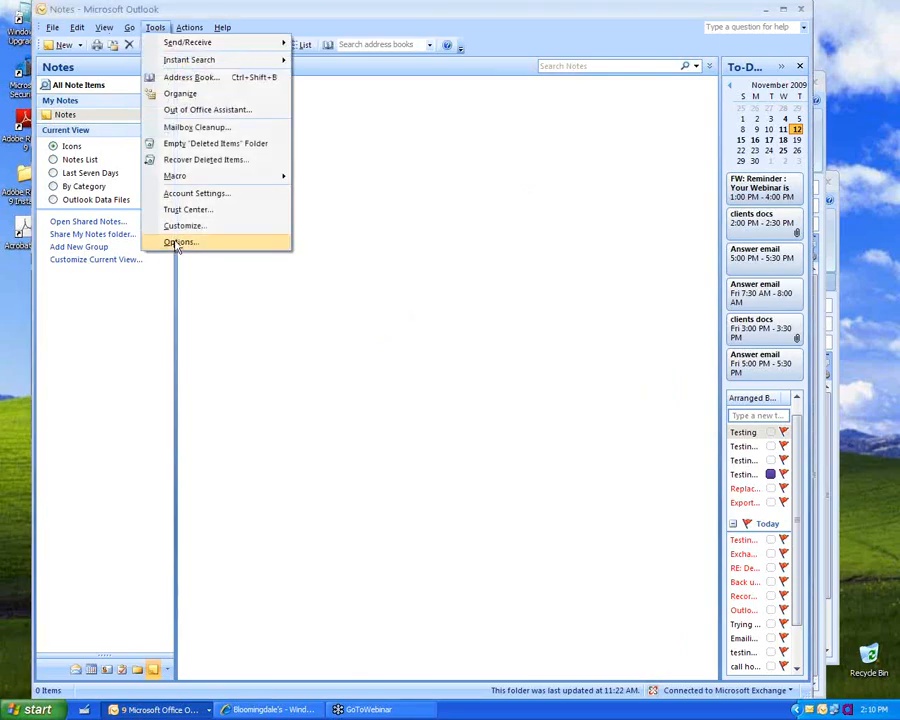
{"action": "left_click", "coordinate": [177, 243]}
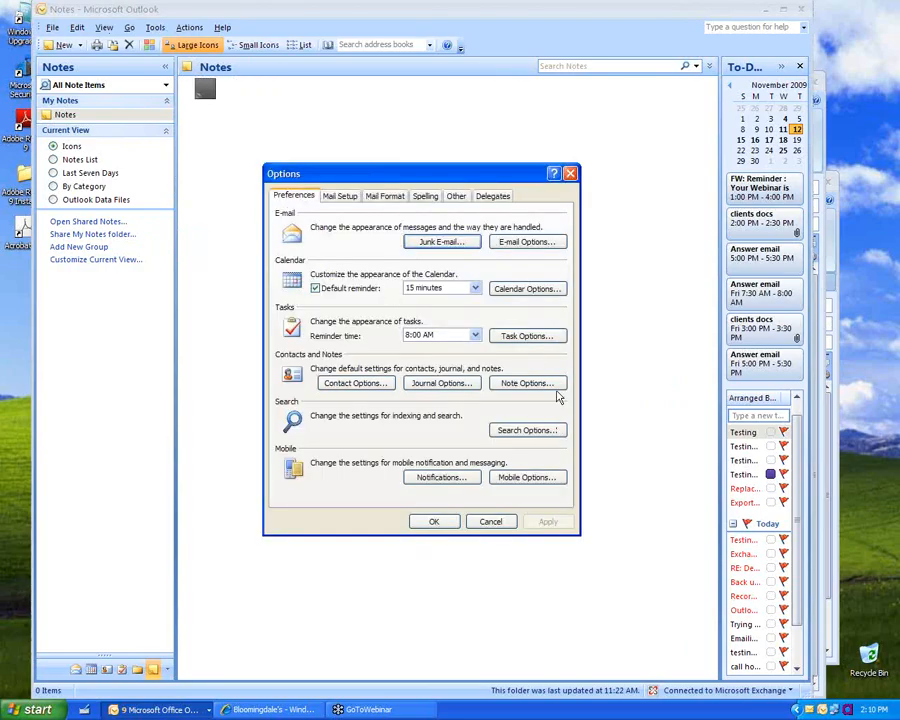
{"action": "left_click", "coordinate": [527, 383]}
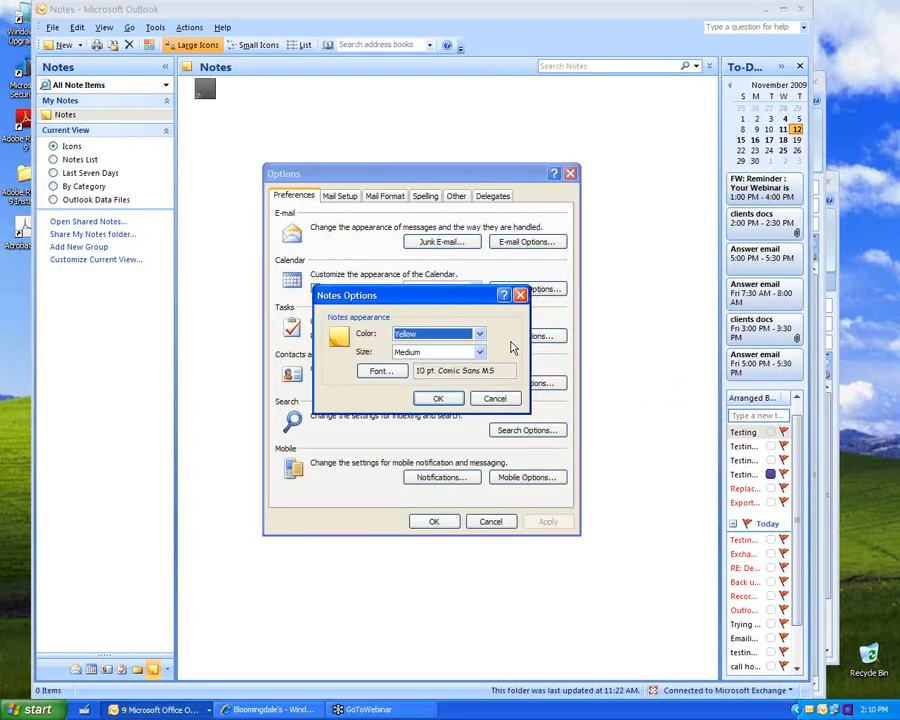
{"action": "left_click", "coordinate": [479, 336]}
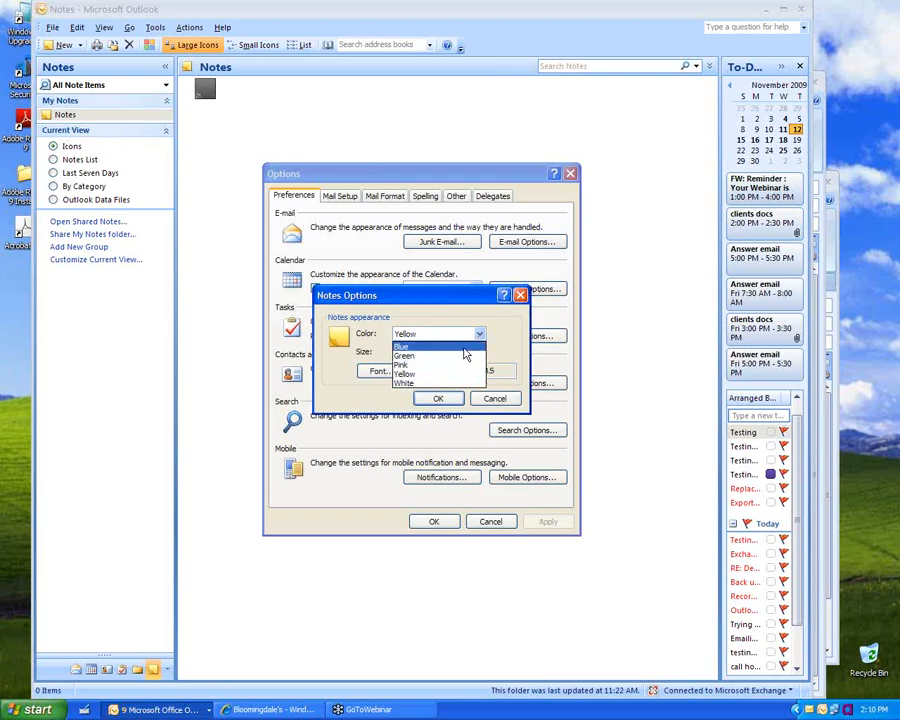
{"action": "left_click", "coordinate": [463, 356]}
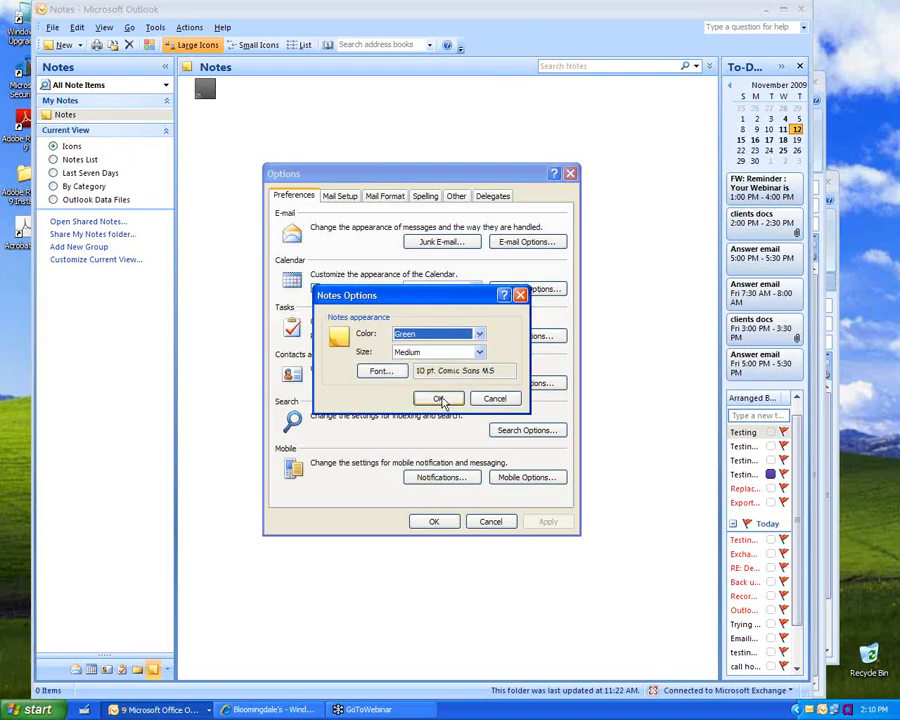
{"action": "left_click", "coordinate": [424, 352]}
{"action": "left_click", "coordinate": [424, 366]}
{"action": "left_click", "coordinate": [433, 399]}
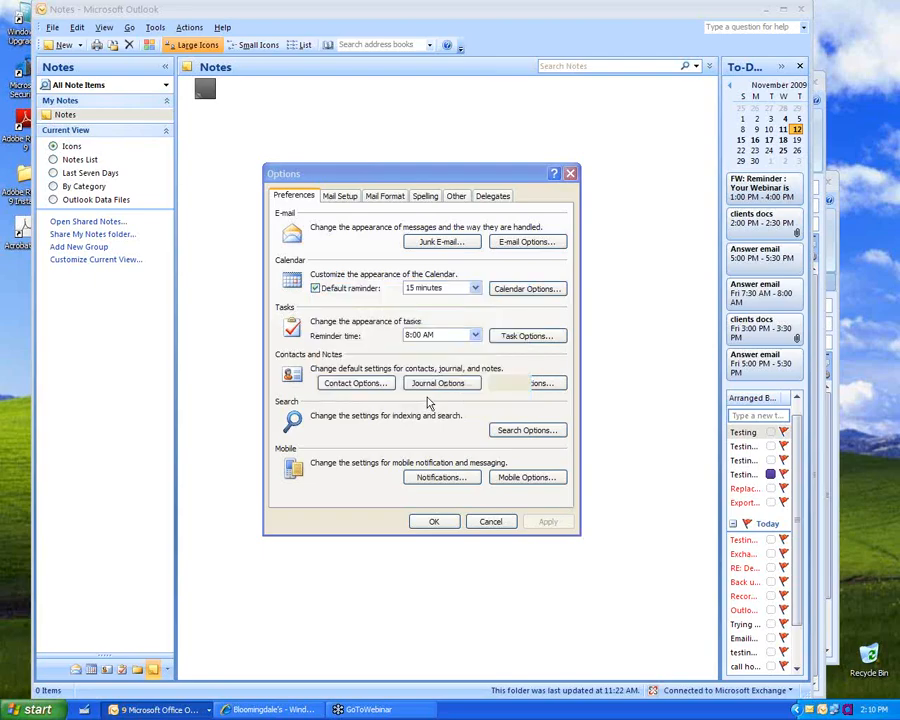
{"action": "left_click", "coordinate": [422, 520]}
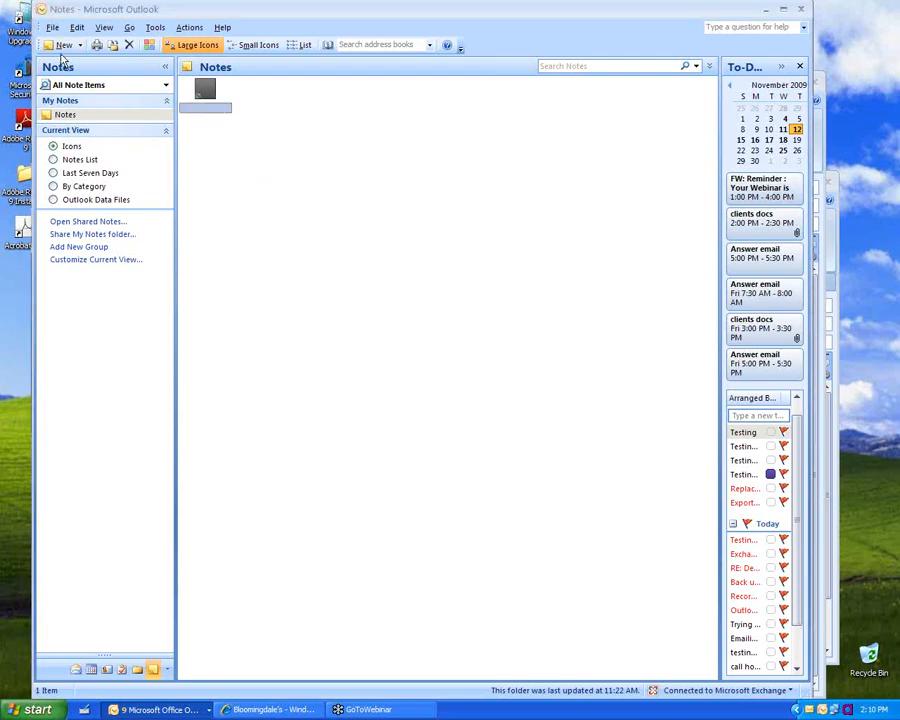
Step: Create a new green note, drag it to the middle of the view, and save it
{"action": "left_click", "coordinate": [62, 45]}
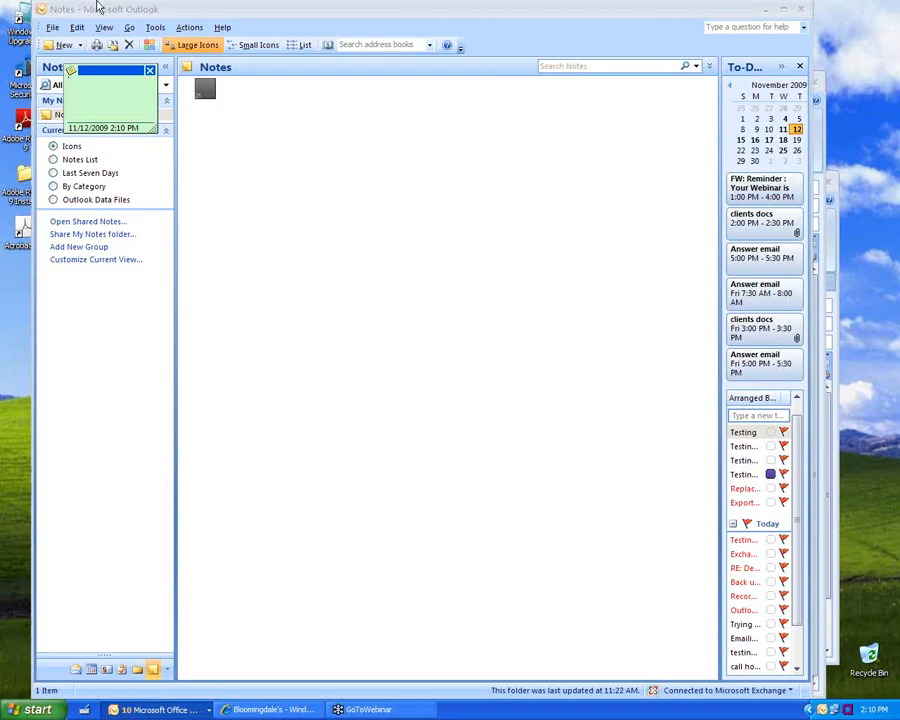
{"action": "left_click_drag", "start_coordinate": [89, 76], "coordinate": [496, 327]}
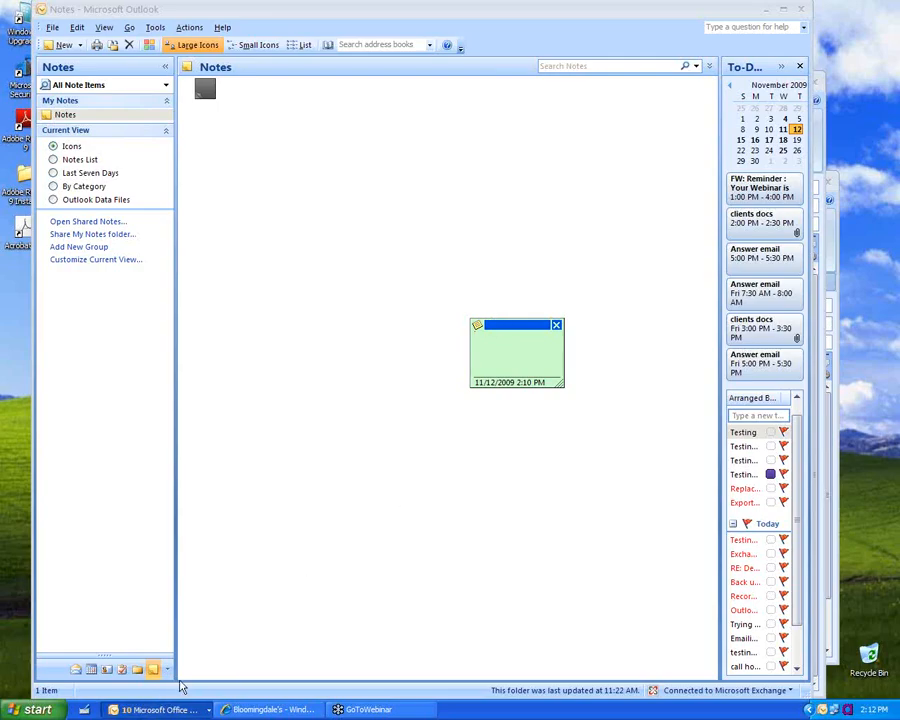
{"action": "key", "text": "Escape"}
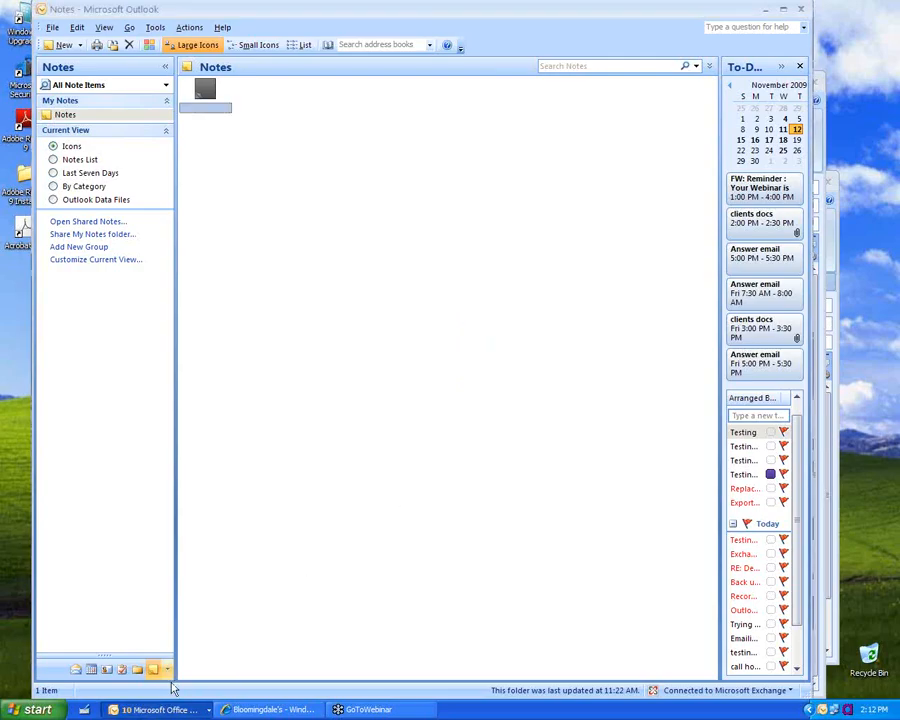
Step: Switch to the Journal folder and agree to turn the Journal on
{"action": "left_click", "coordinate": [167, 669]}
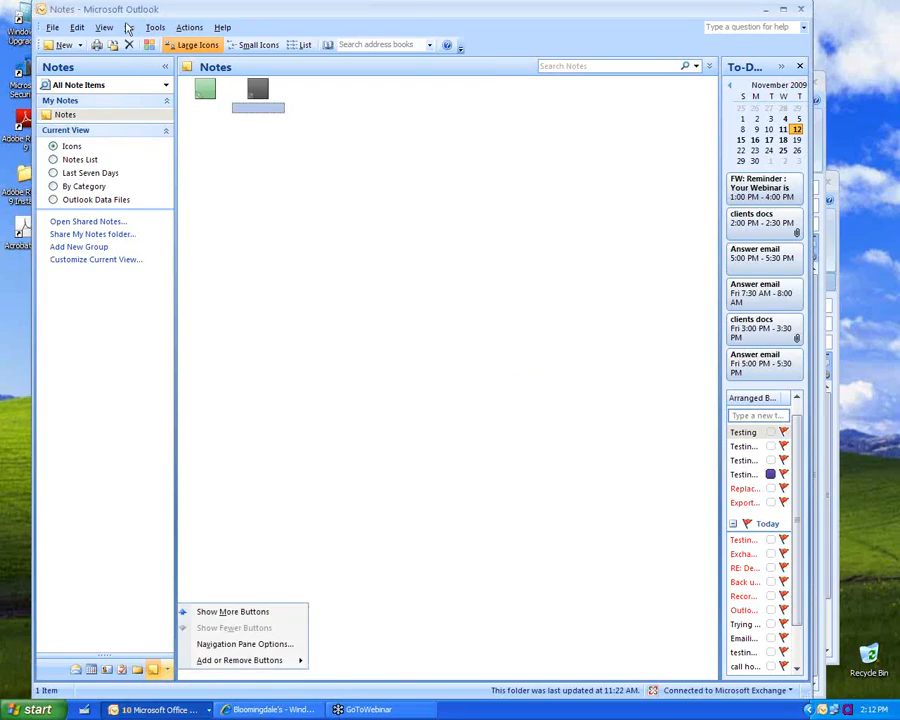
{"action": "left_click", "coordinate": [129, 27]}
{"action": "left_click", "coordinate": [152, 154]}
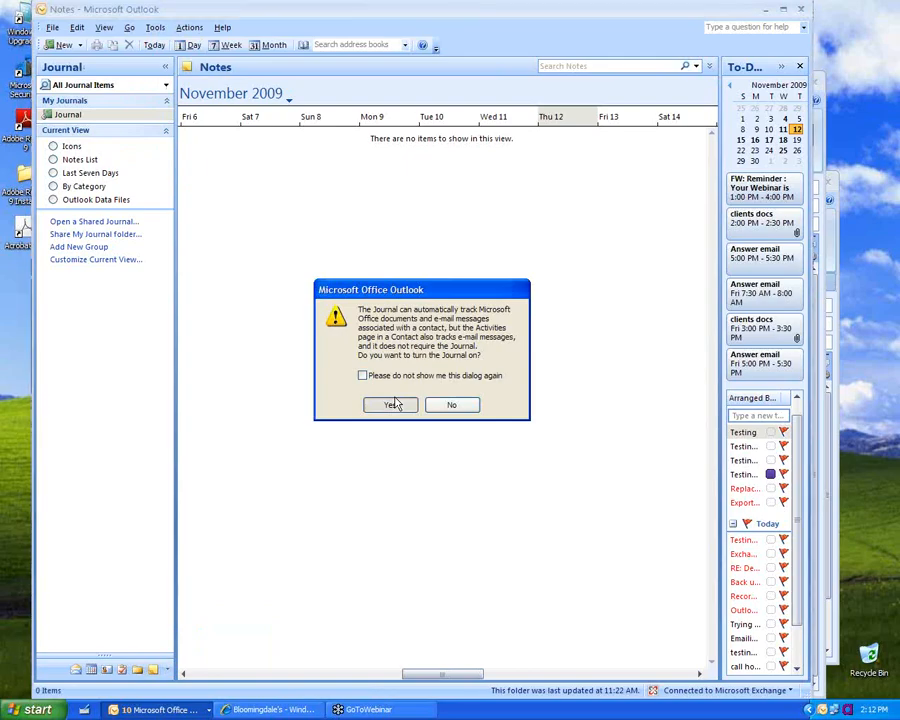
{"action": "left_click", "coordinate": [393, 404]}
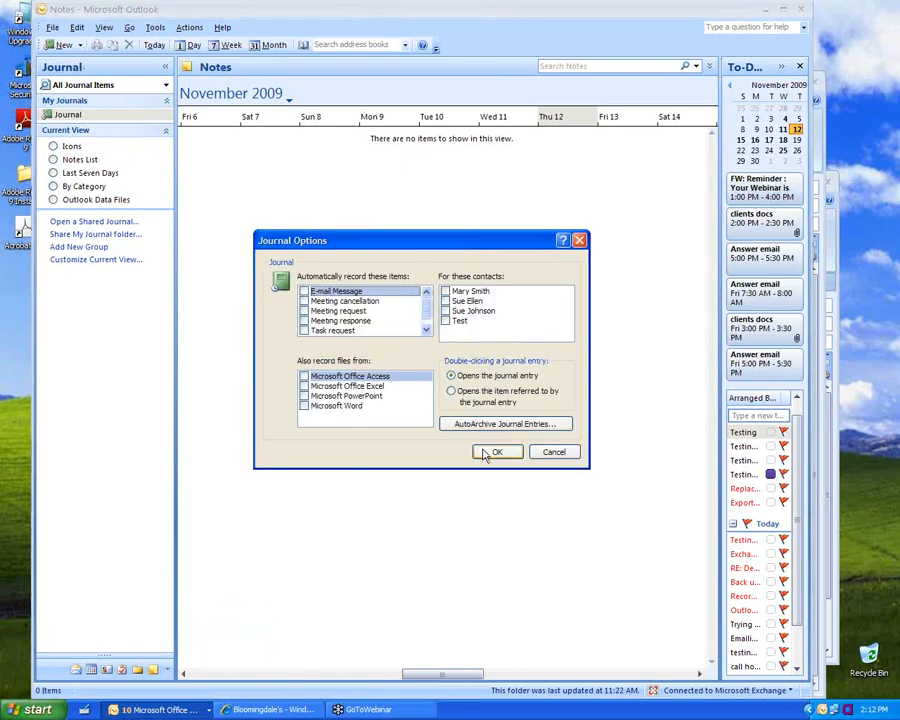
Step: Have the Journal automatically record e-mail messages and meeting cancellations
{"action": "left_click", "coordinate": [304, 293]}
{"action": "left_click", "coordinate": [324, 302]}
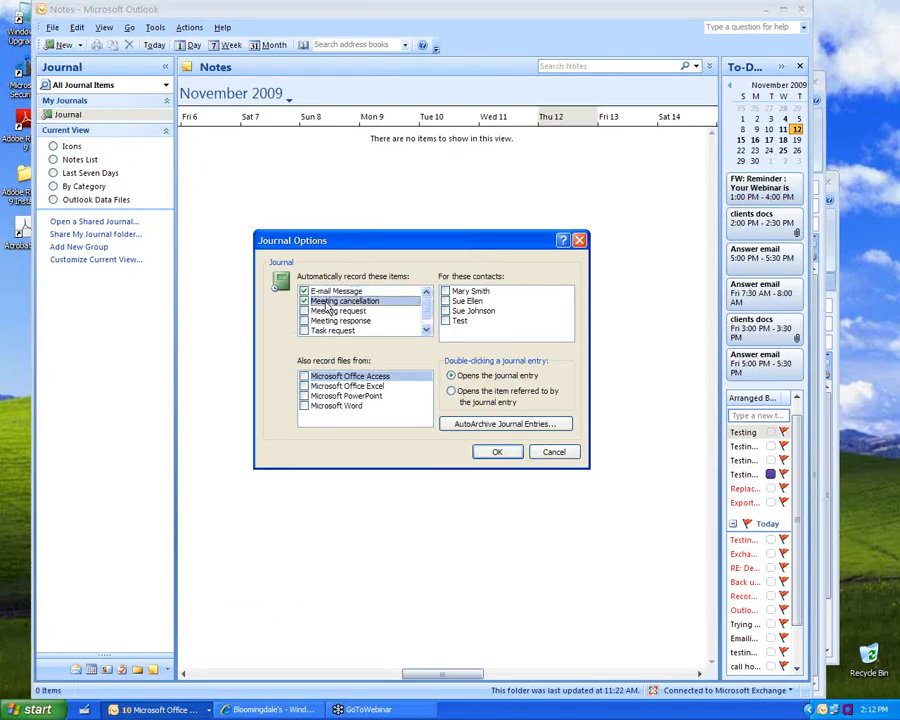
{"action": "left_click", "coordinate": [425, 331]}
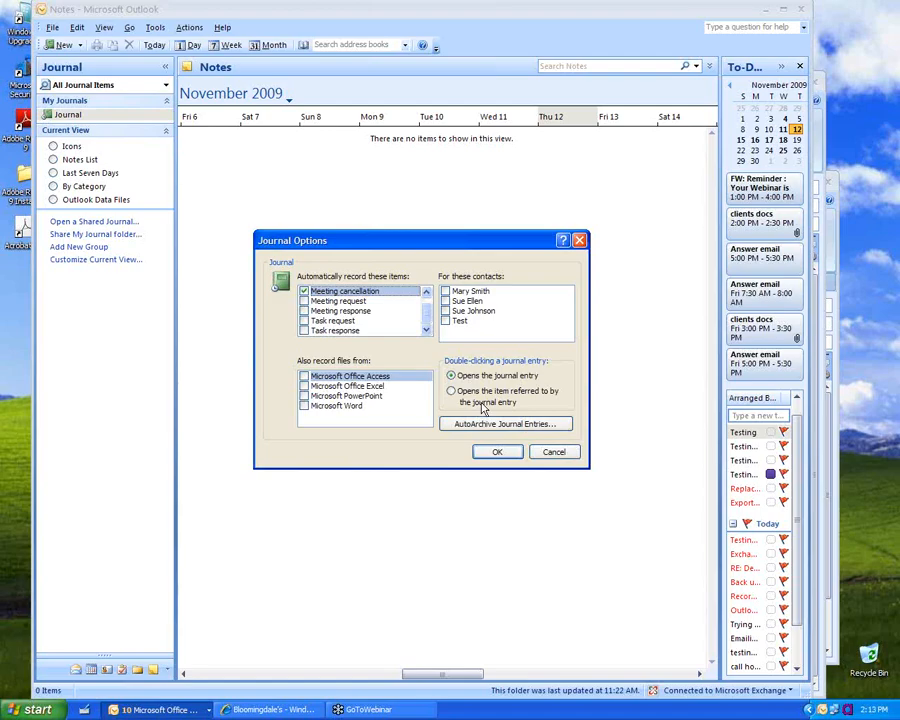
{"action": "left_click", "coordinate": [497, 453]}
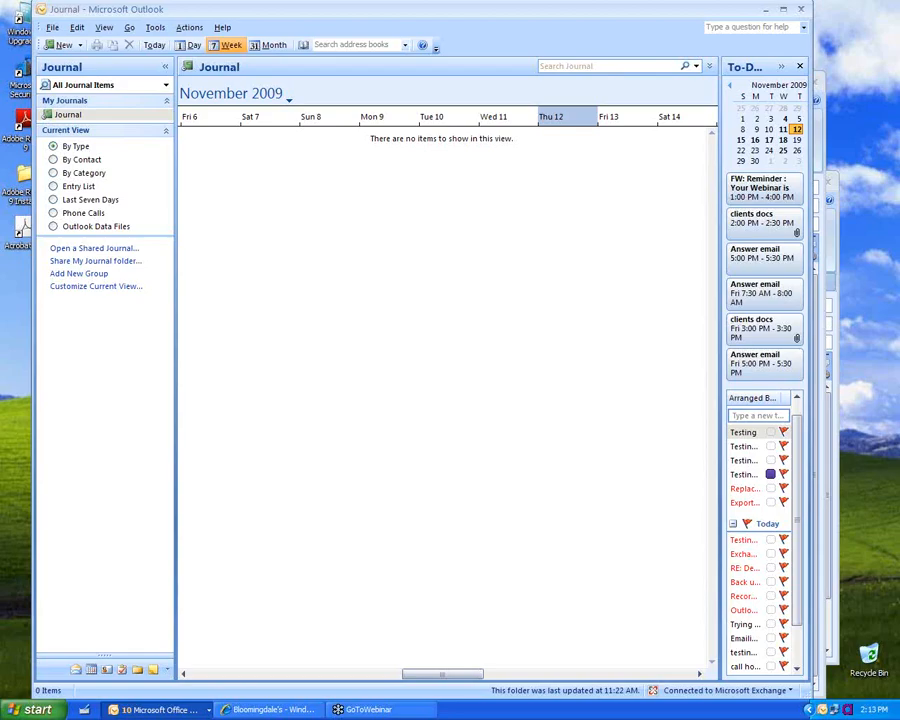
{"action": "key", "text": "ctrl+n"}
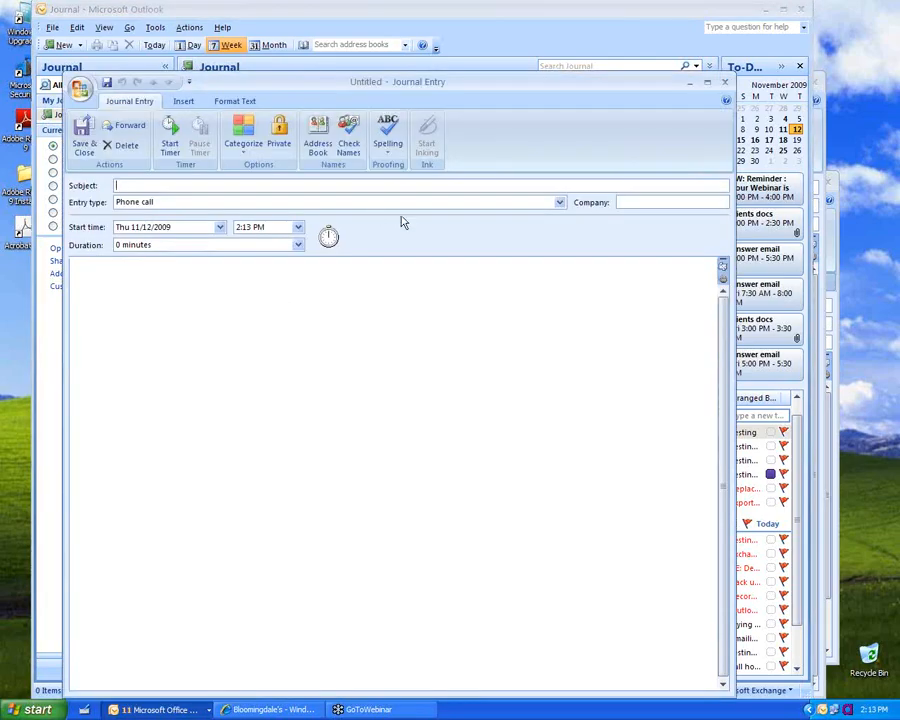
{"action": "left_click", "coordinate": [396, 206]}
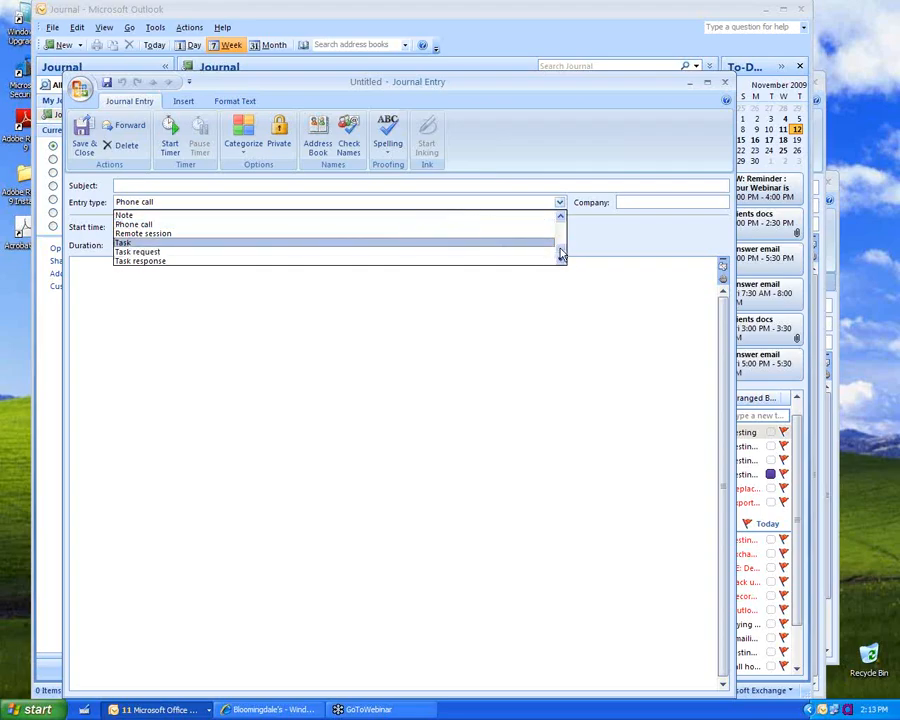
{"action": "left_click_drag", "start_coordinate": [561, 254], "coordinate": [561, 218]}
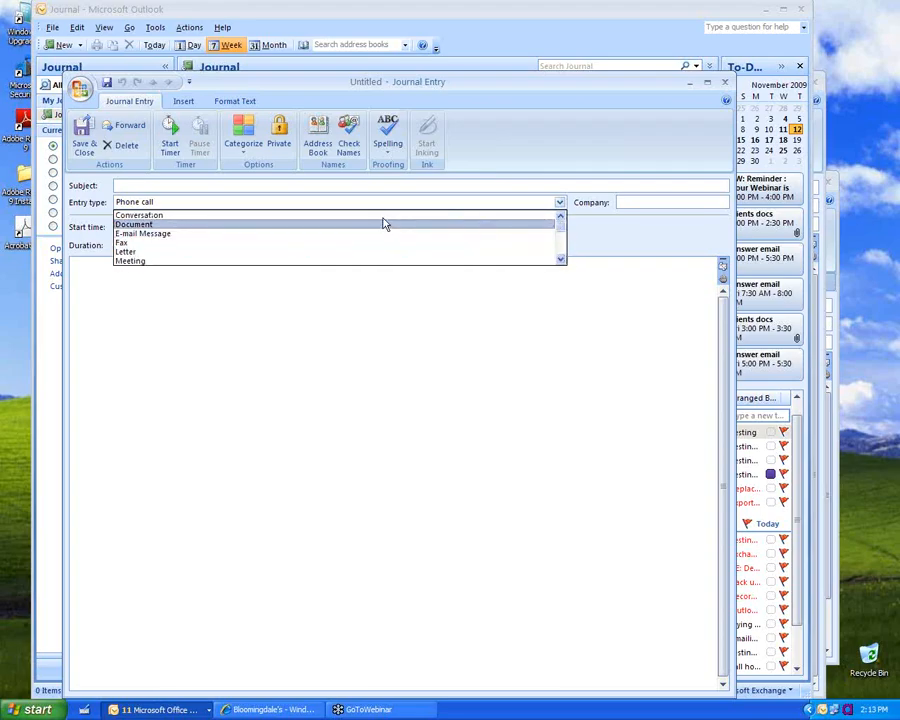
{"action": "left_click_drag", "start_coordinate": [565, 236], "coordinate": [563, 256]}
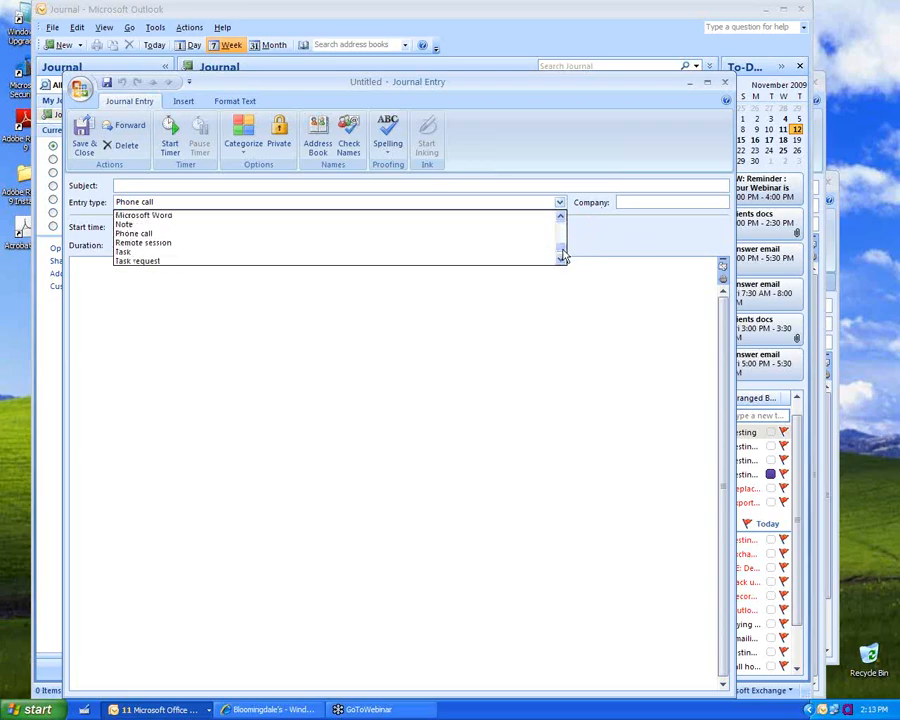
{"action": "left_click", "coordinate": [560, 222]}
{"action": "left_click", "coordinate": [560, 222]}
{"action": "left_click", "coordinate": [560, 222]}
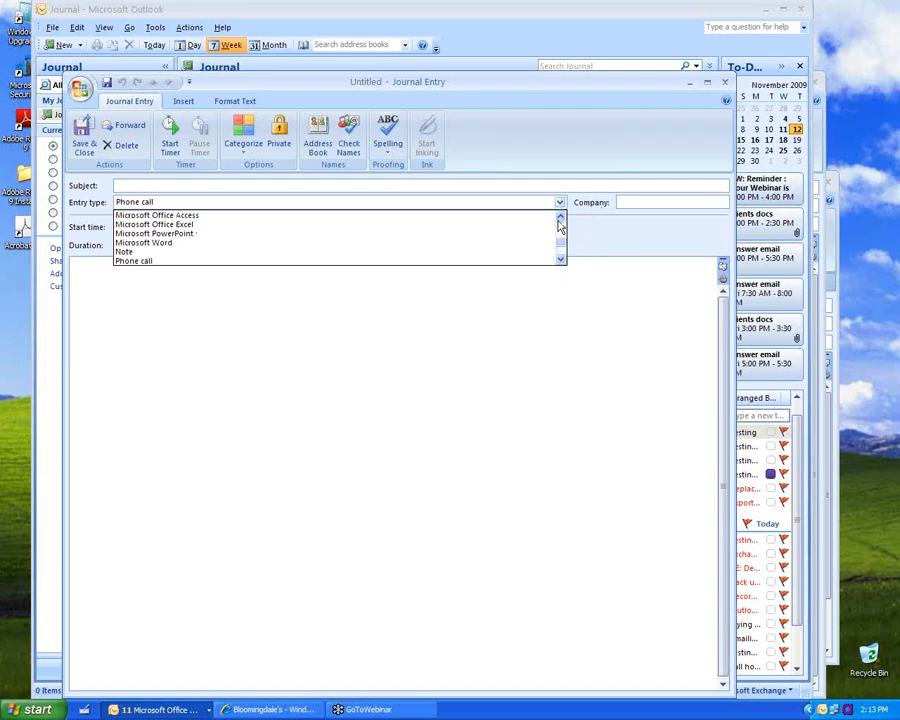
{"action": "left_click", "coordinate": [184, 252]}
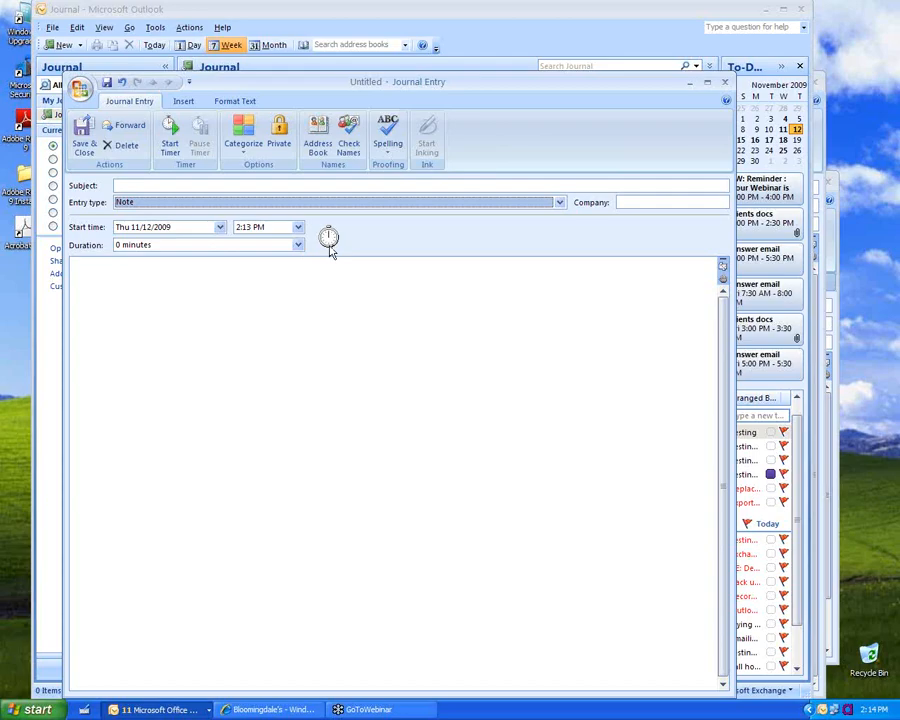
{"action": "left_click", "coordinate": [170, 135]}
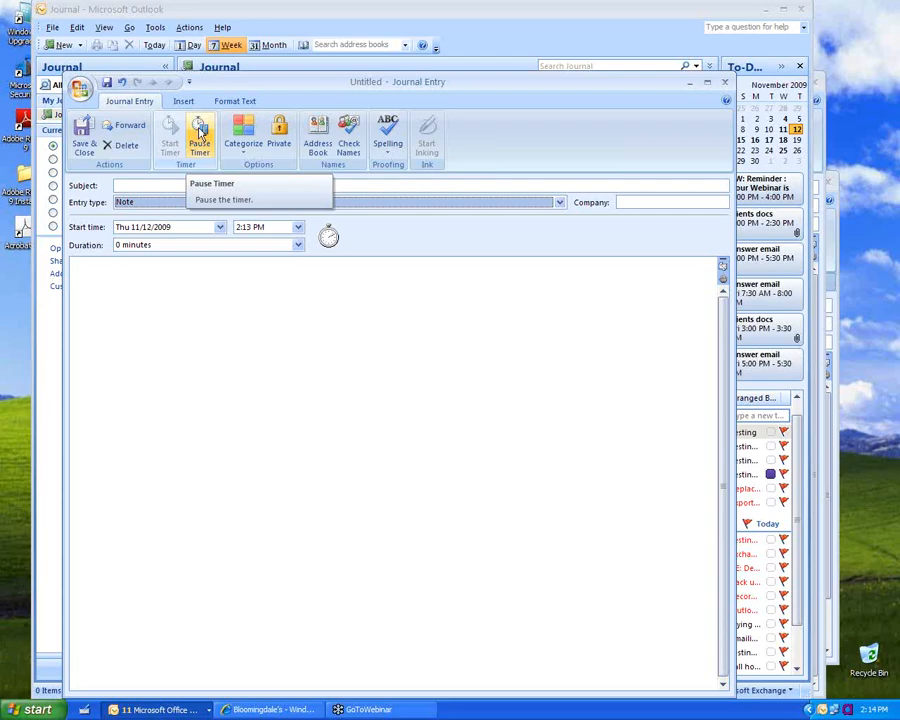
{"action": "left_click", "coordinate": [199, 131]}
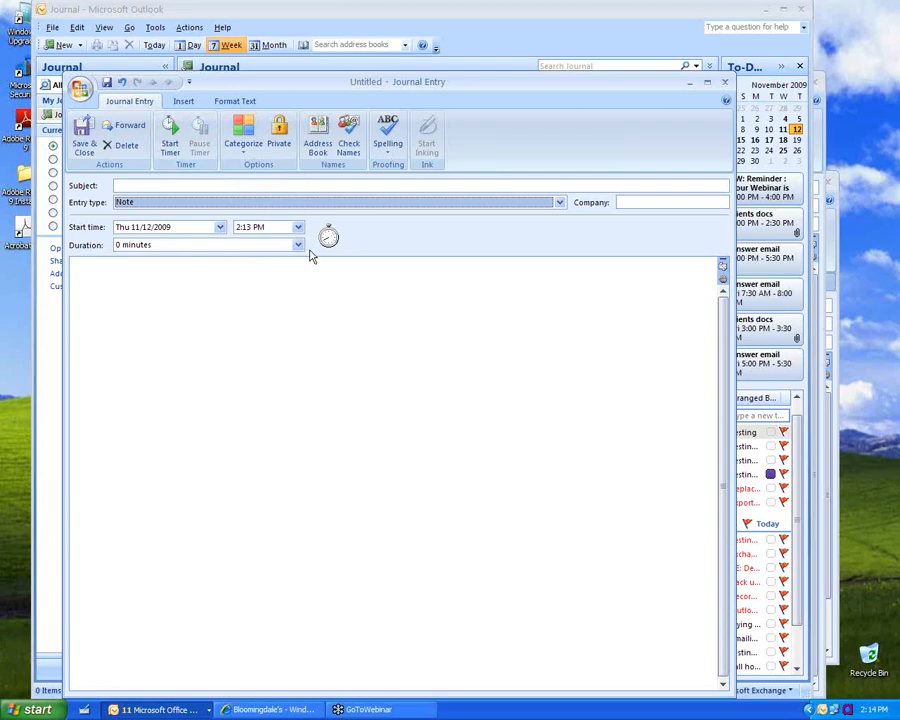
{"action": "left_click", "coordinate": [127, 246]}
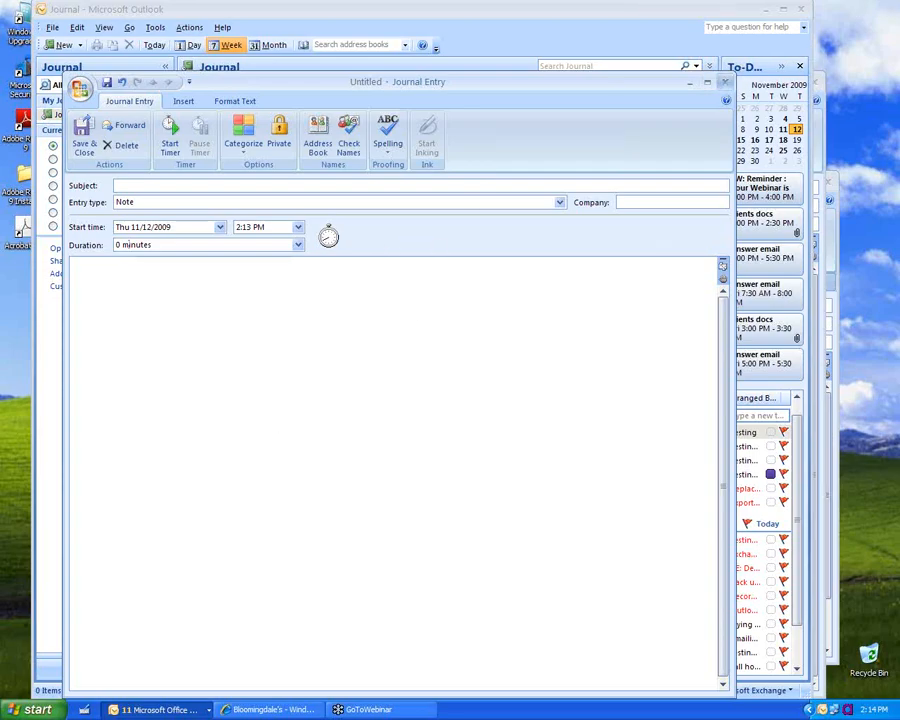
{"action": "left_click", "coordinate": [725, 82]}
{"action": "left_click", "coordinate": [452, 394]}
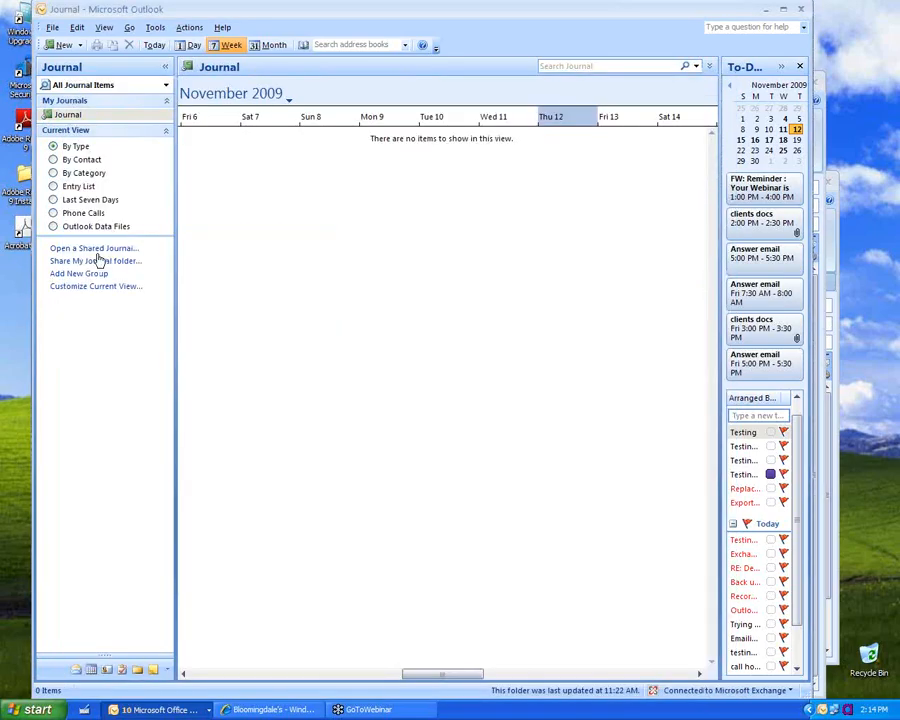
{"action": "left_click", "coordinate": [104, 29]}
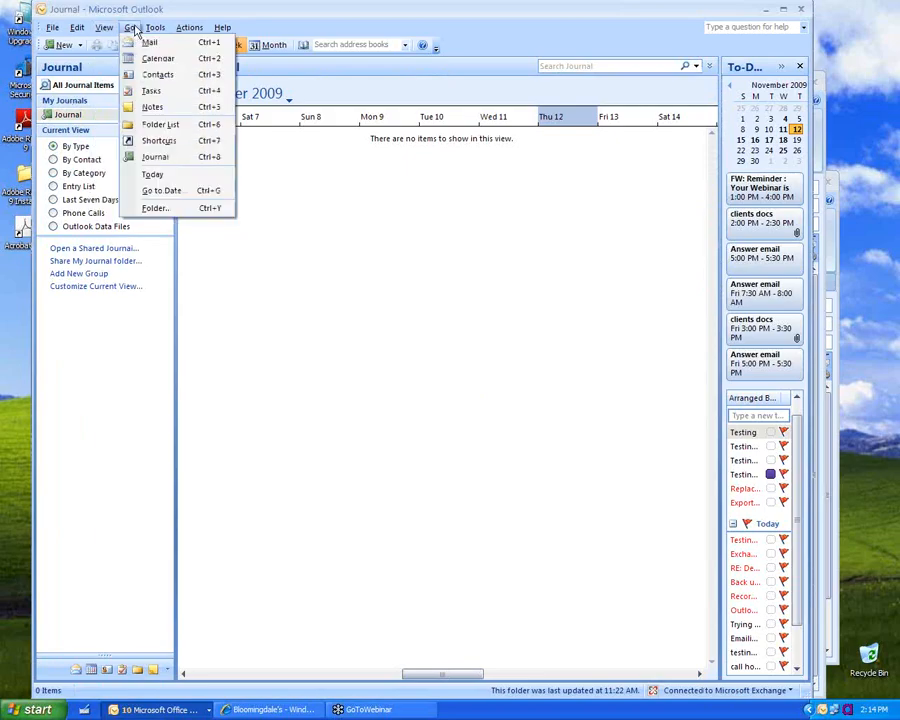
{"action": "left_click", "coordinate": [132, 28]}
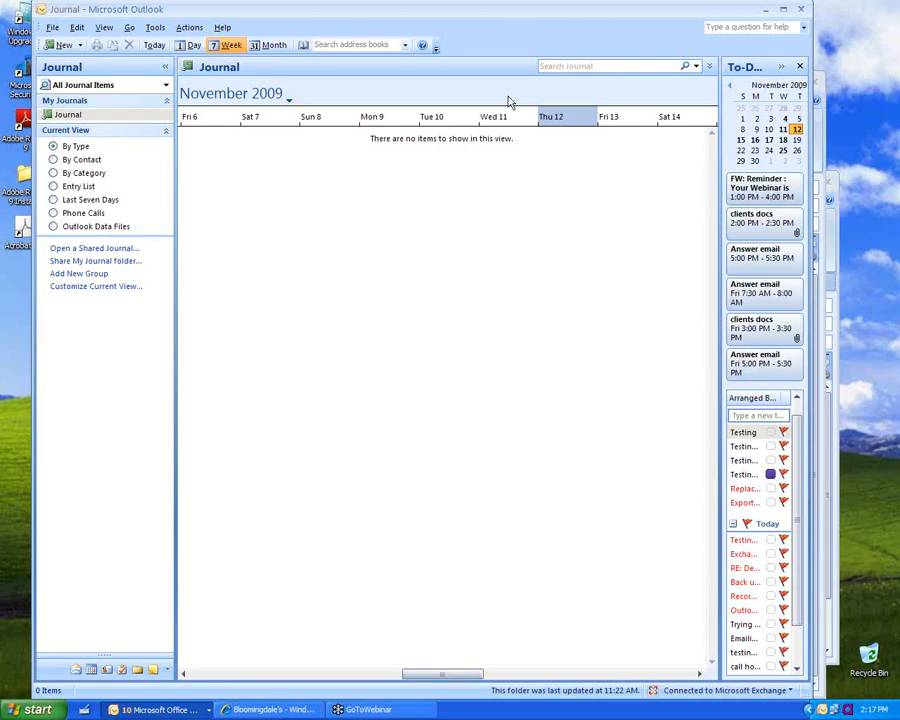
Step: Review the Mail Format and Signatures settings in Tools > Options without changing anything
{"action": "left_click", "coordinate": [158, 28]}
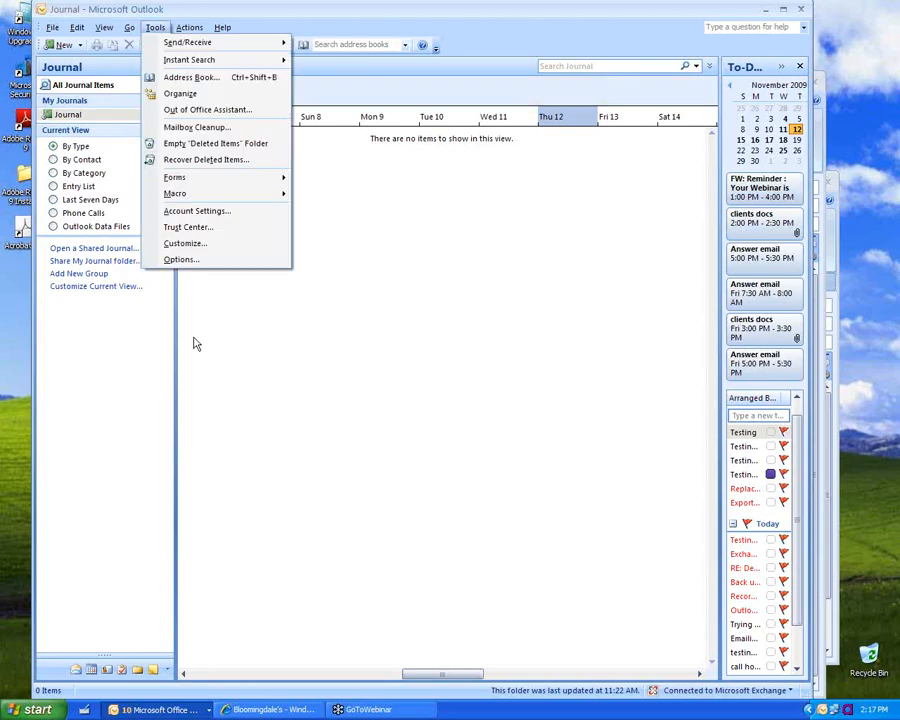
{"action": "left_click", "coordinate": [184, 262]}
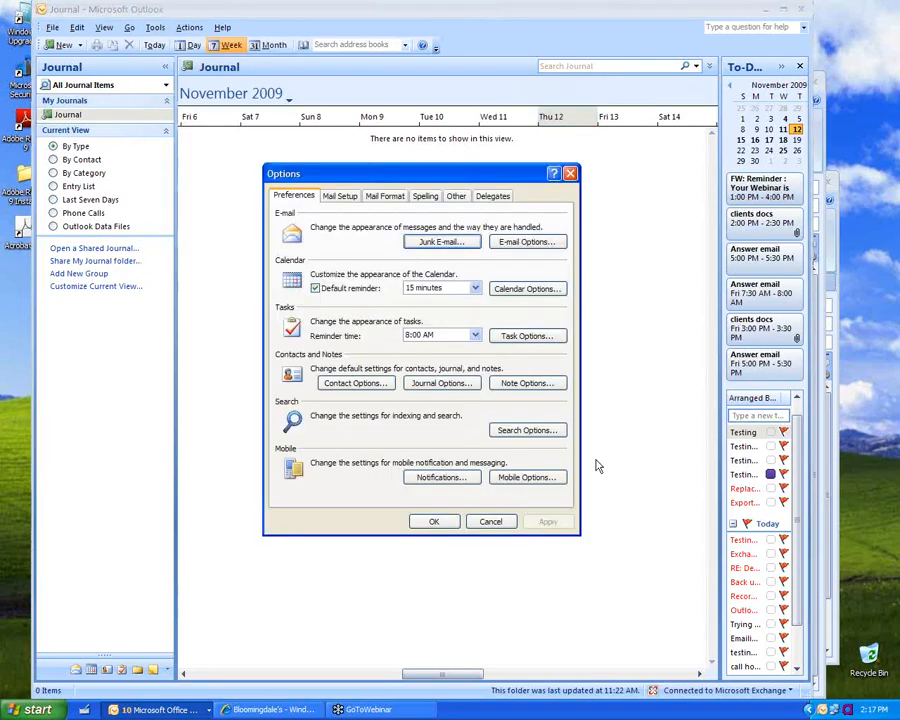
{"action": "left_click", "coordinate": [383, 196]}
{"action": "left_click", "coordinate": [520, 428]}
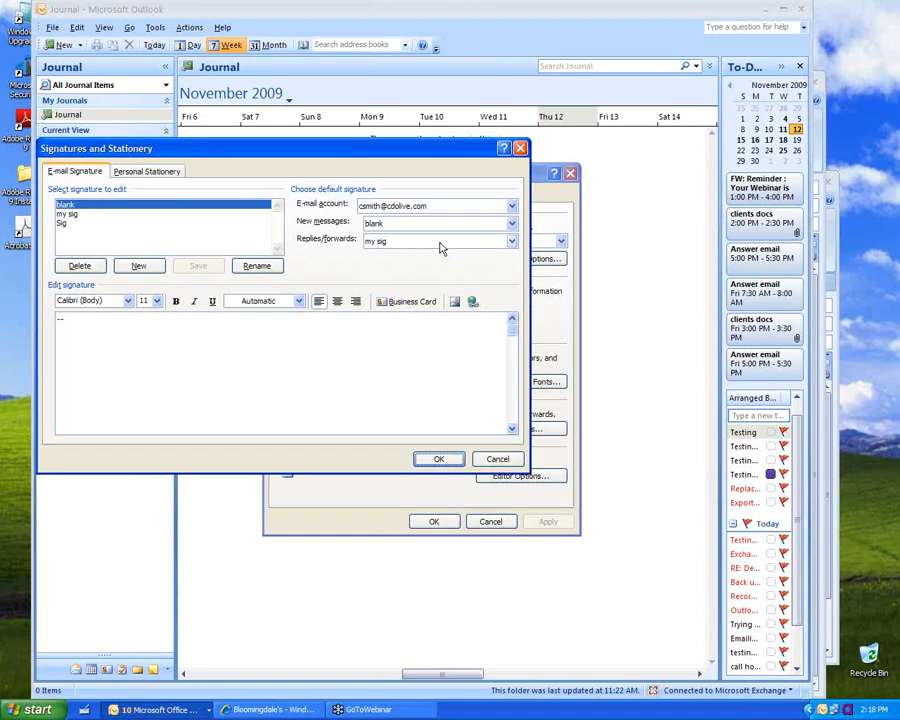
{"action": "left_click", "coordinate": [494, 459]}
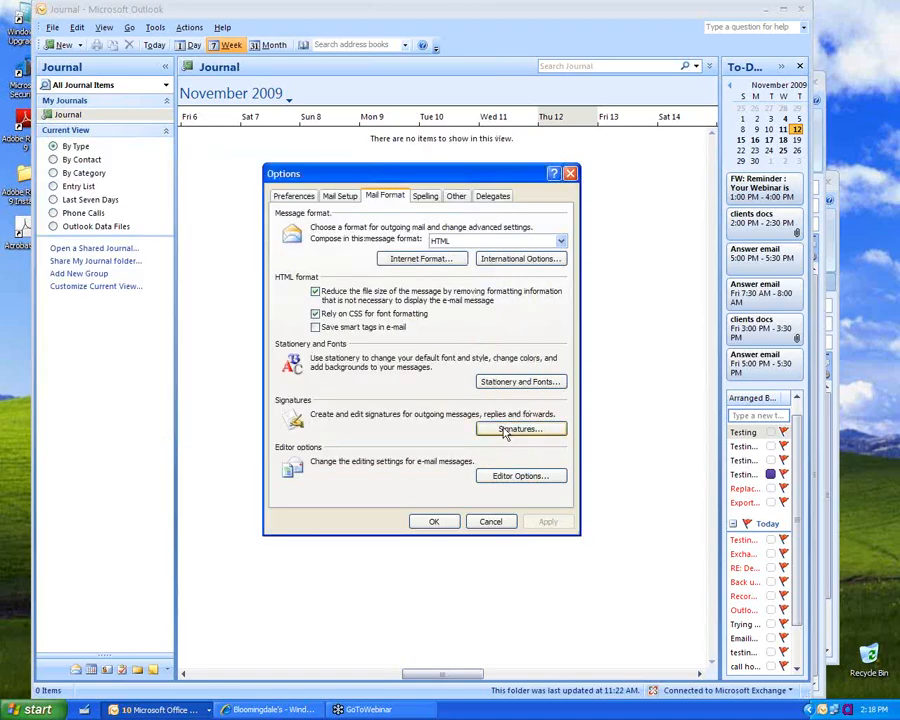
Step: Turn on Show Contact Linking on all Forms in Contact Options, and confirm the Options
{"action": "left_click", "coordinate": [296, 196]}
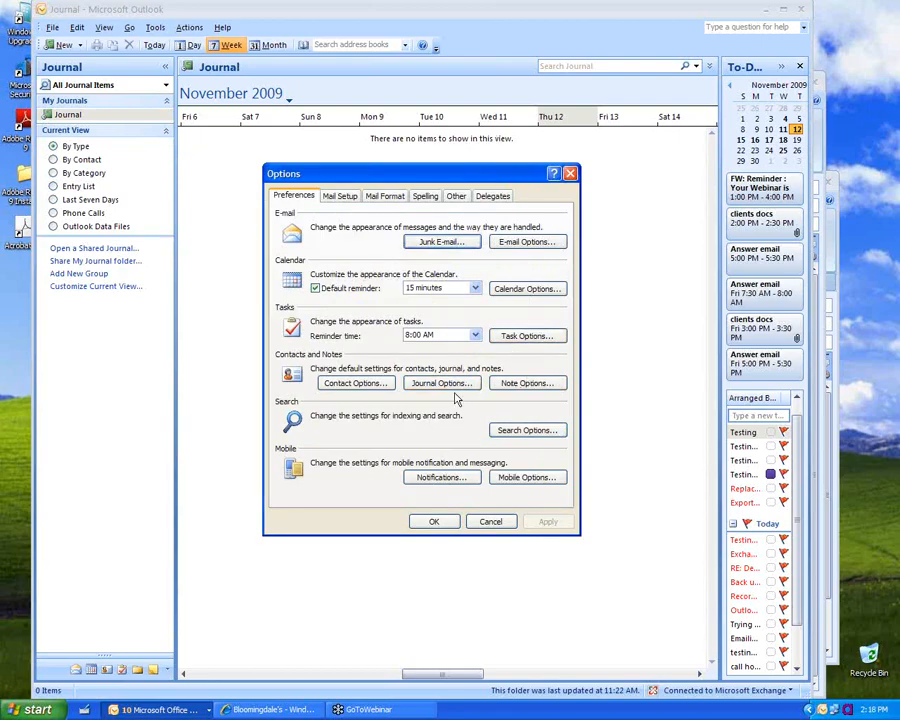
{"action": "left_click", "coordinate": [355, 383]}
{"action": "left_click", "coordinate": [388, 377]}
{"action": "left_click", "coordinate": [456, 456]}
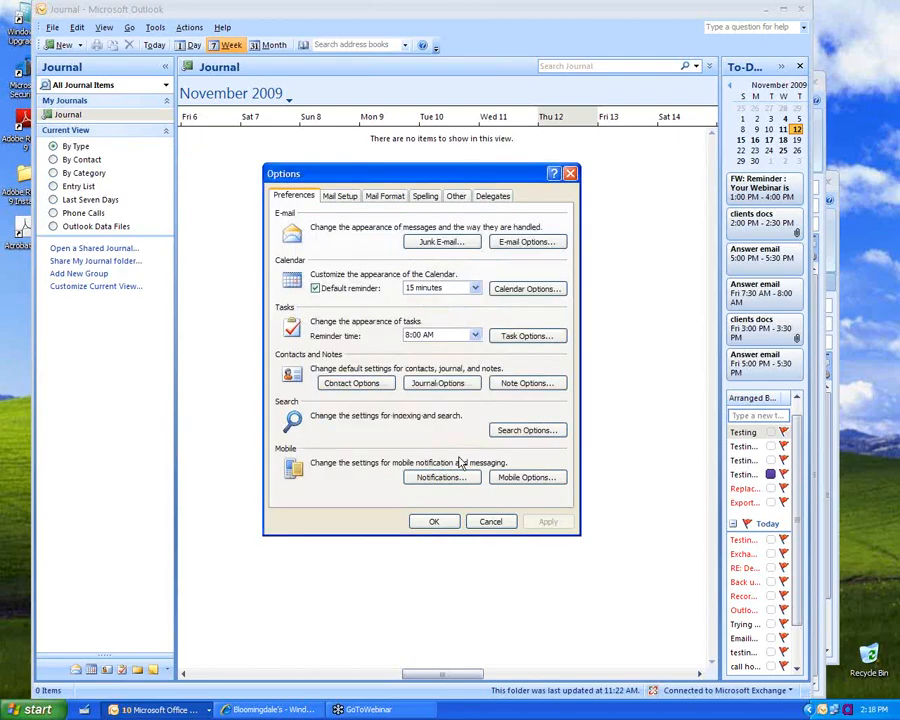
{"action": "left_click", "coordinate": [433, 521]}
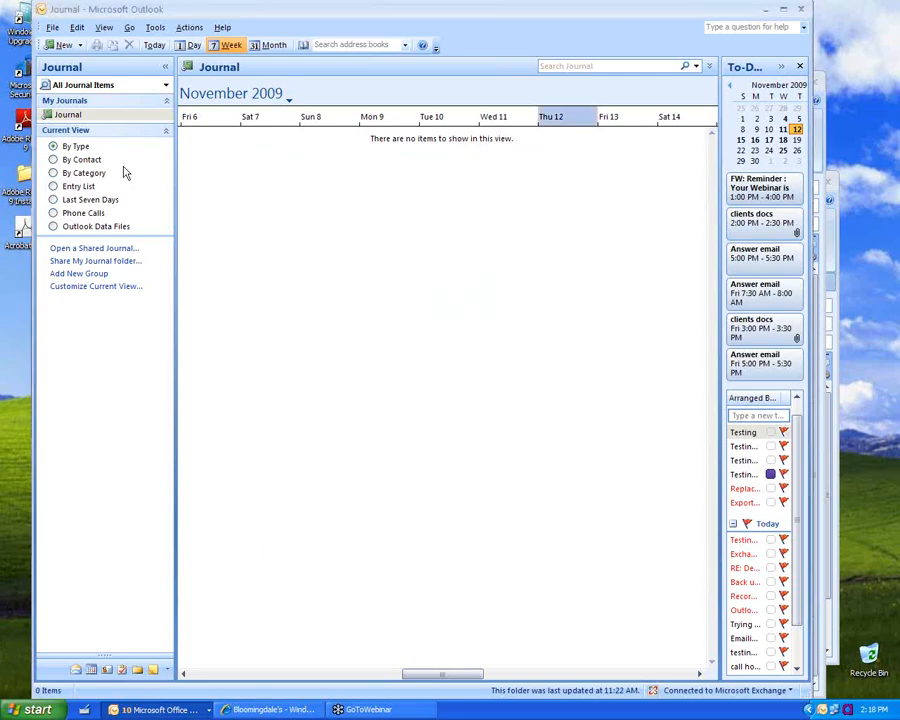
Step: Start a new contact and agree to save it so other contacts can be linked
{"action": "left_click", "coordinate": [81, 46]}
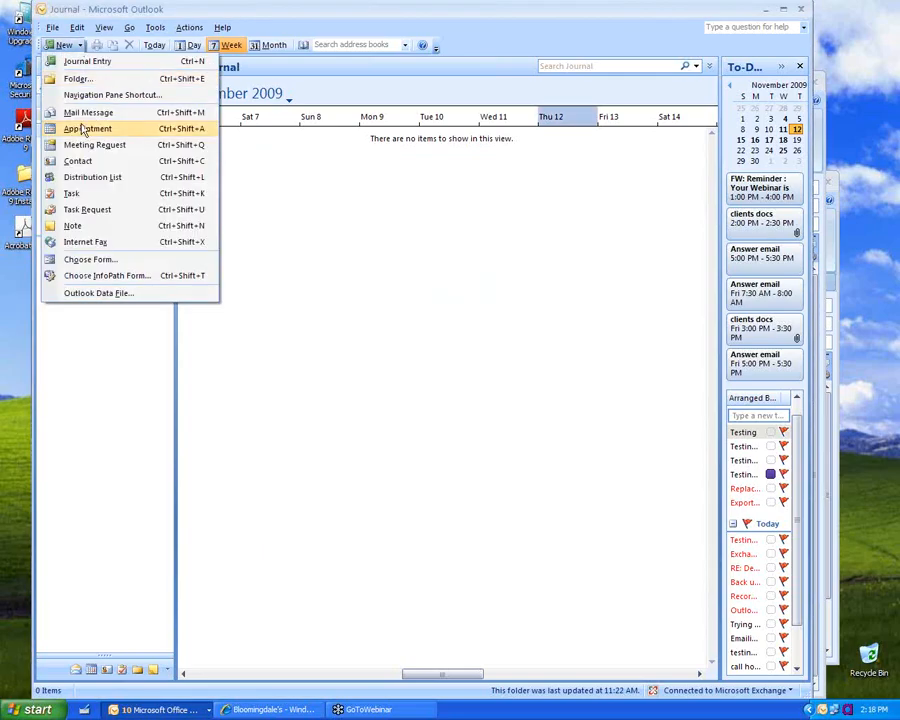
{"action": "left_click", "coordinate": [77, 161]}
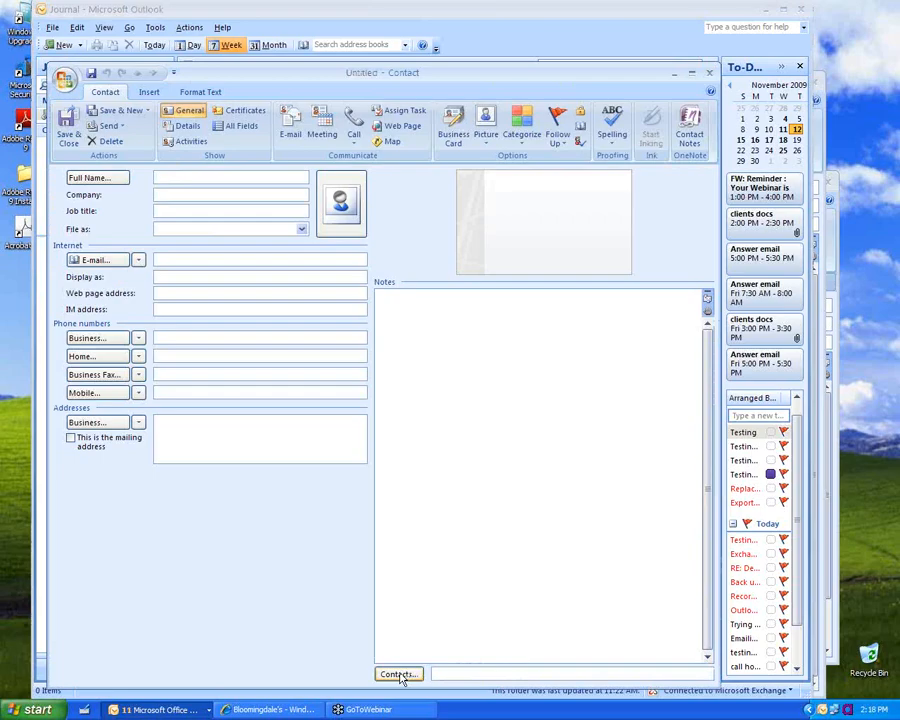
{"action": "left_click", "coordinate": [402, 679]}
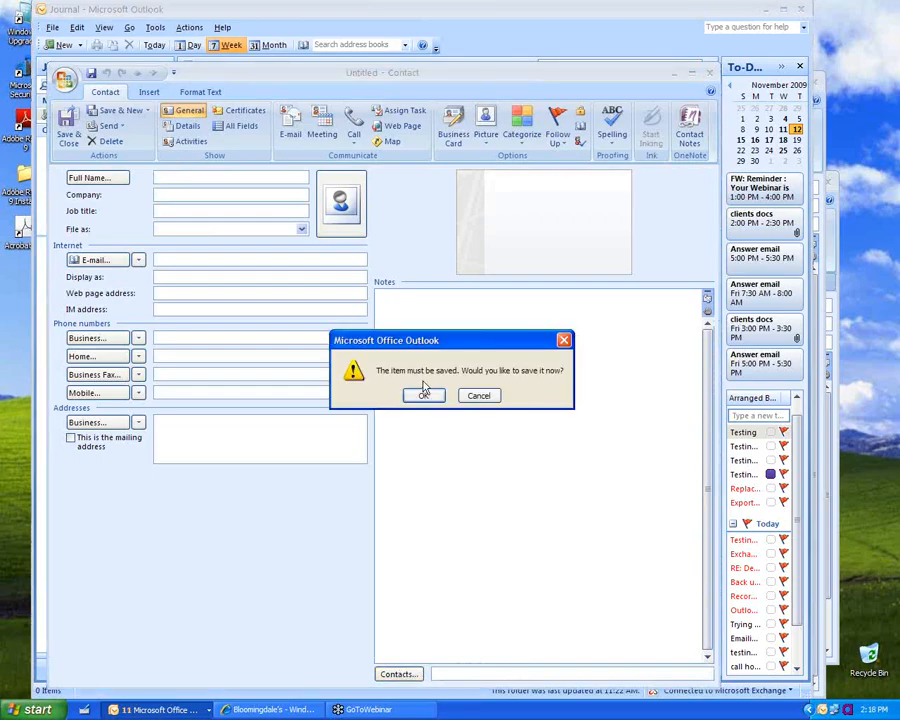
{"action": "left_click", "coordinate": [418, 396]}
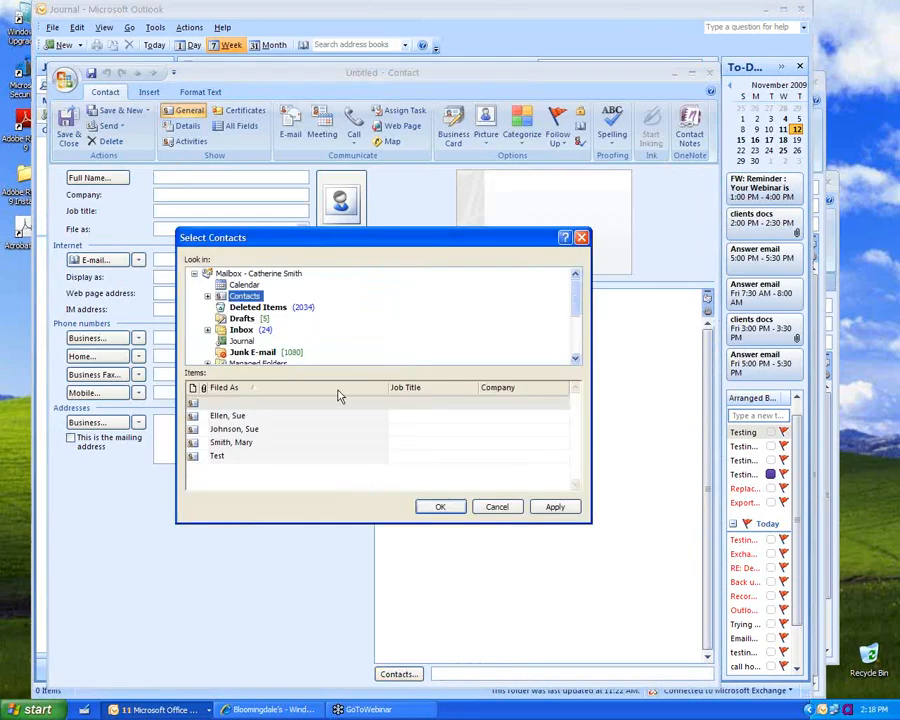
Step: Link an existing contact from the Contacts folder, then close the new contact without saving
{"action": "left_click", "coordinate": [207, 296]}
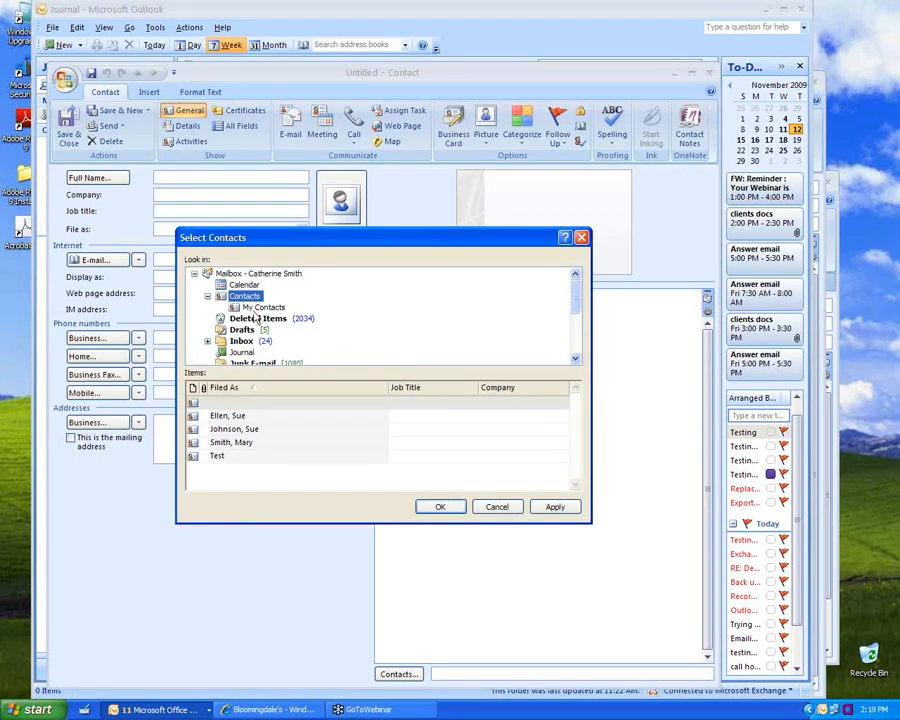
{"action": "left_click", "coordinate": [240, 307]}
{"action": "left_click", "coordinate": [207, 296]}
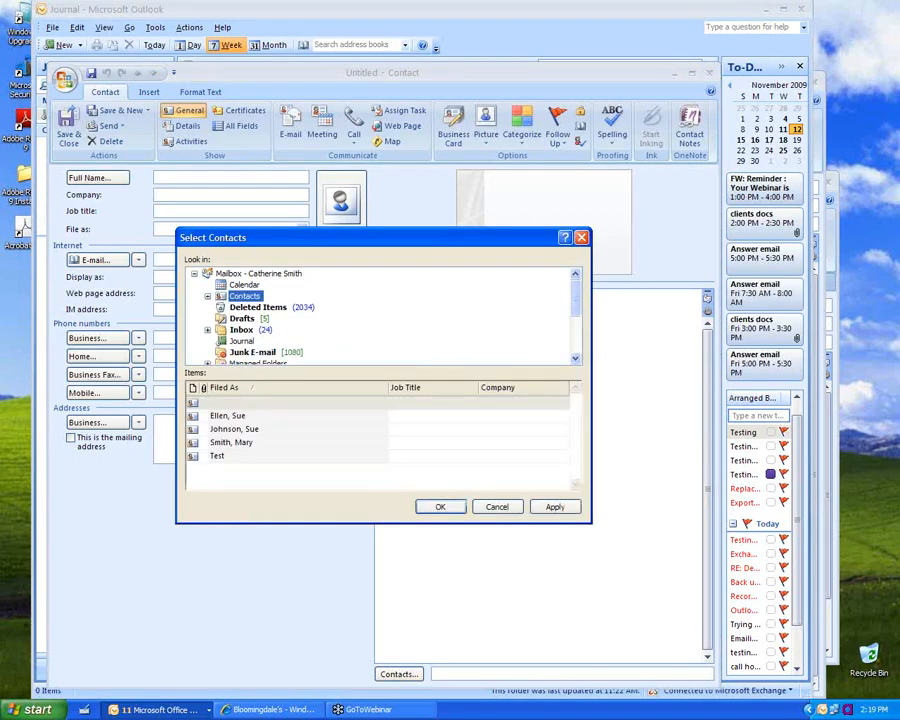
{"action": "left_click", "coordinate": [235, 429]}
{"action": "left_click", "coordinate": [437, 507]}
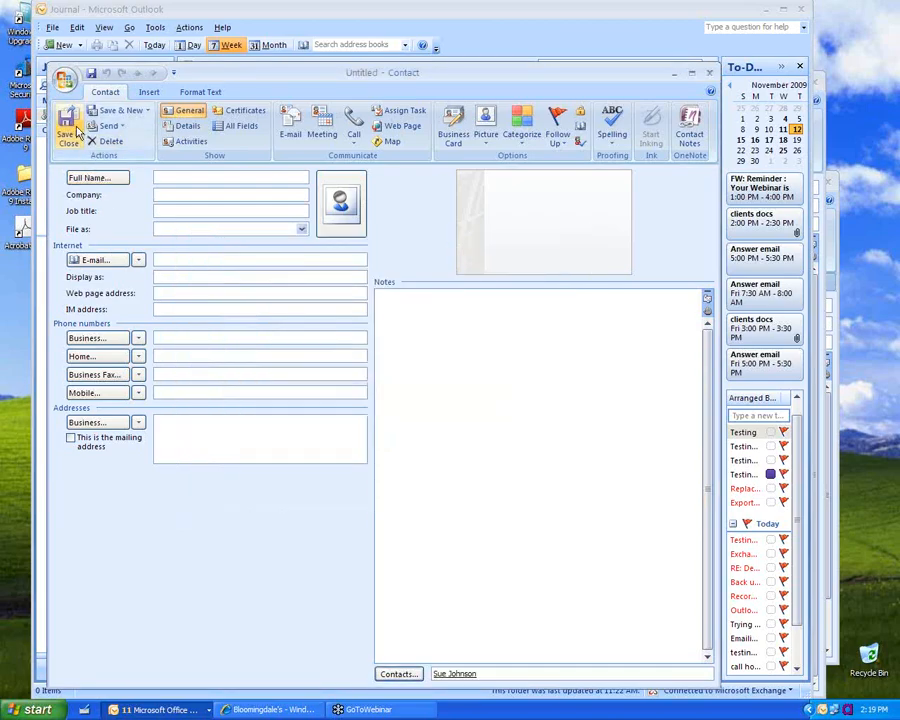
{"action": "left_click", "coordinate": [709, 74]}
{"action": "left_click", "coordinate": [452, 398]}
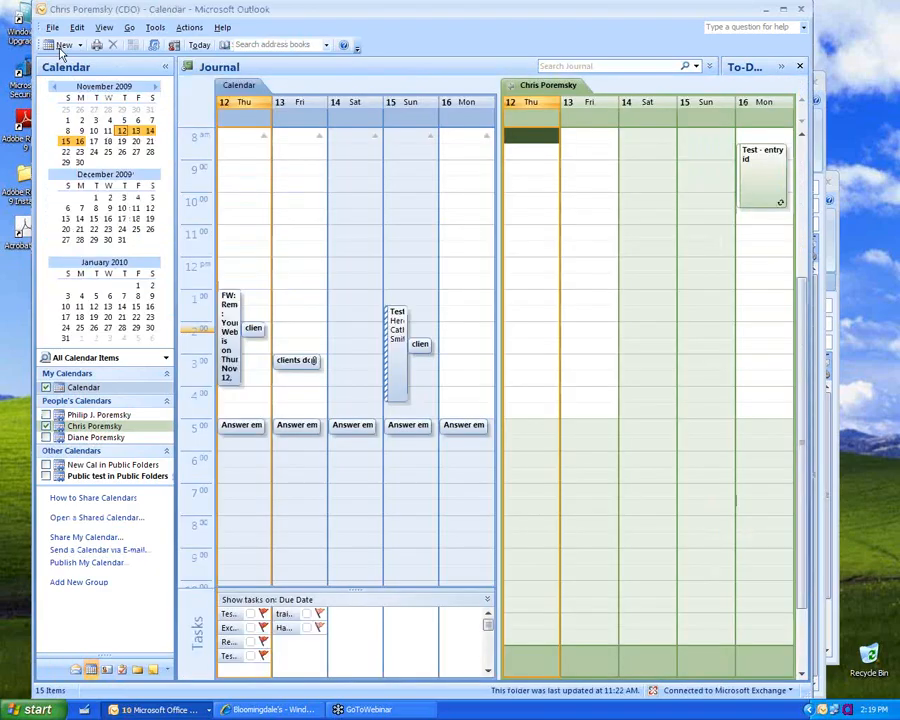
Step: Add a 'test' appointment at 8:00 on Thu 12 November linked to a contact, and save it
{"action": "left_click", "coordinate": [62, 46]}
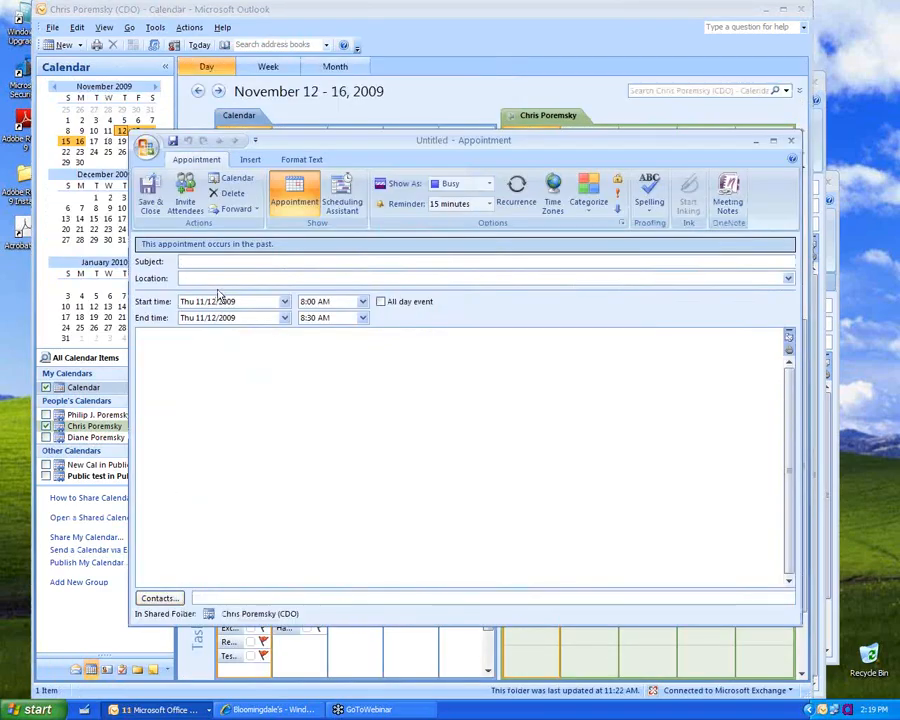
{"action": "type", "text": "test"}
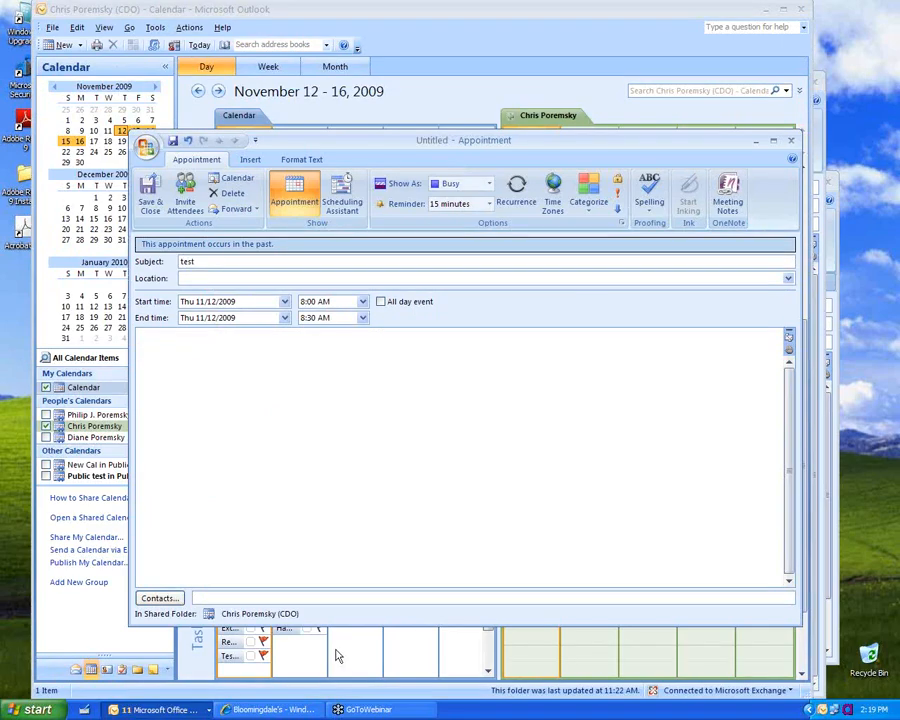
{"action": "left_click", "coordinate": [158, 598]}
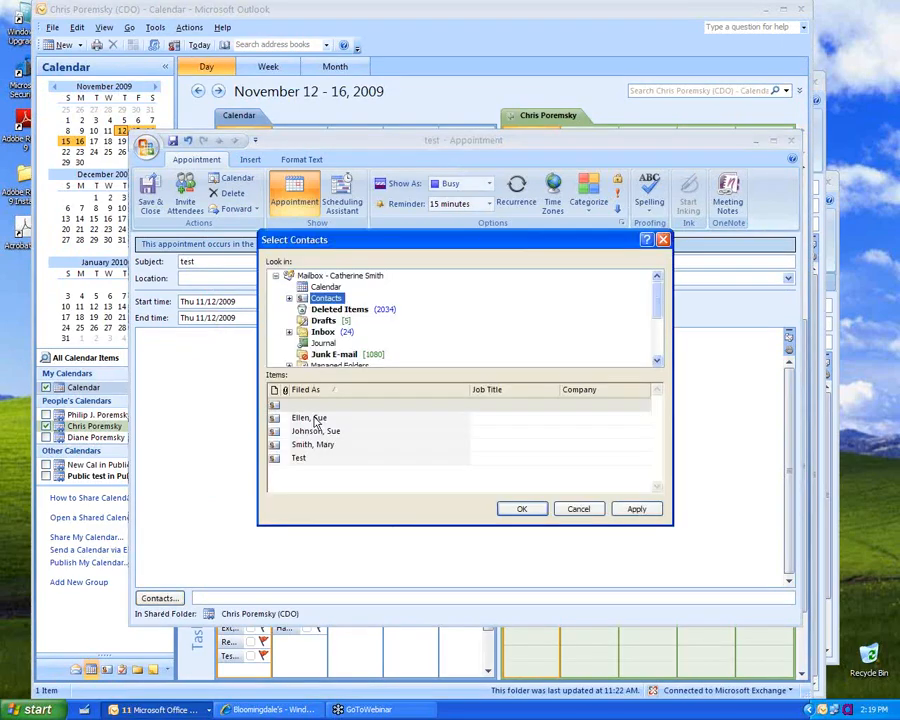
{"action": "left_click", "coordinate": [313, 420]}
{"action": "left_click", "coordinate": [521, 508]}
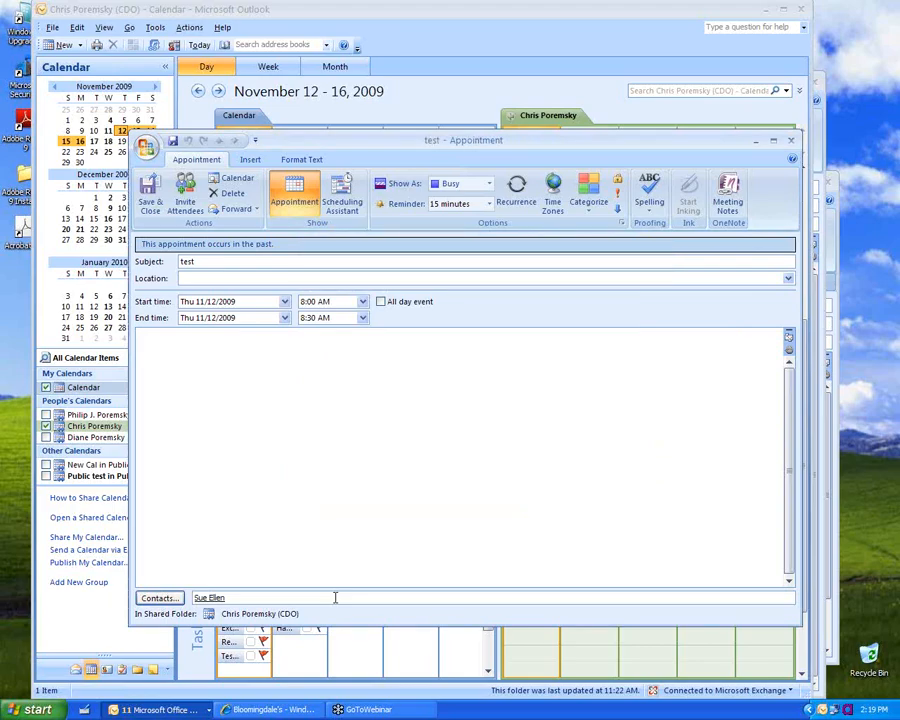
{"action": "left_click", "coordinate": [148, 195]}
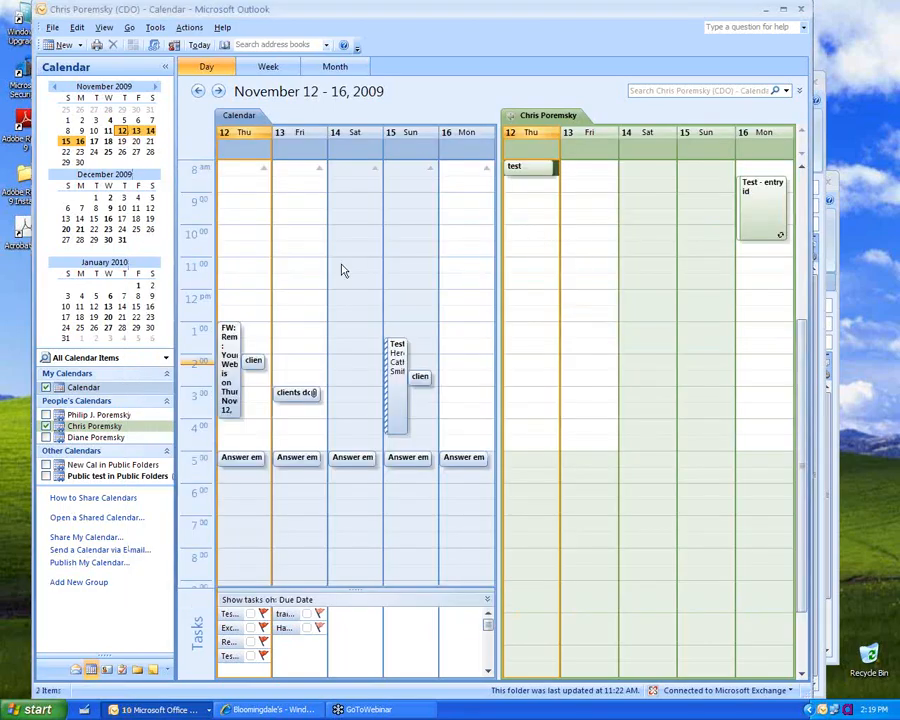
Step: Show another colleague's calendar instead of the previous shared one, then move to Contacts
{"action": "left_click", "coordinate": [46, 414]}
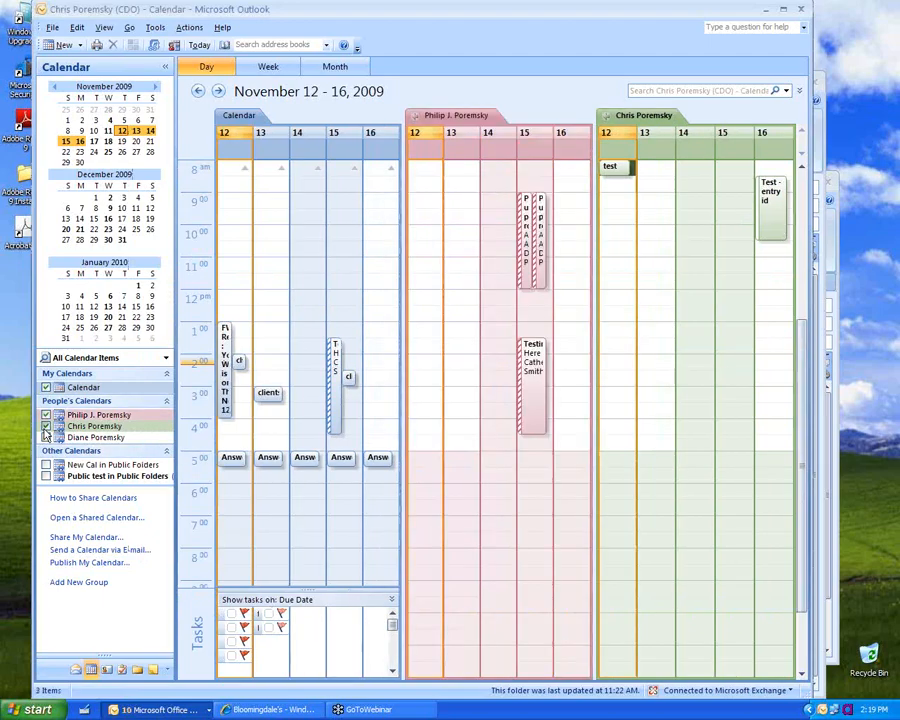
{"action": "left_click", "coordinate": [46, 426]}
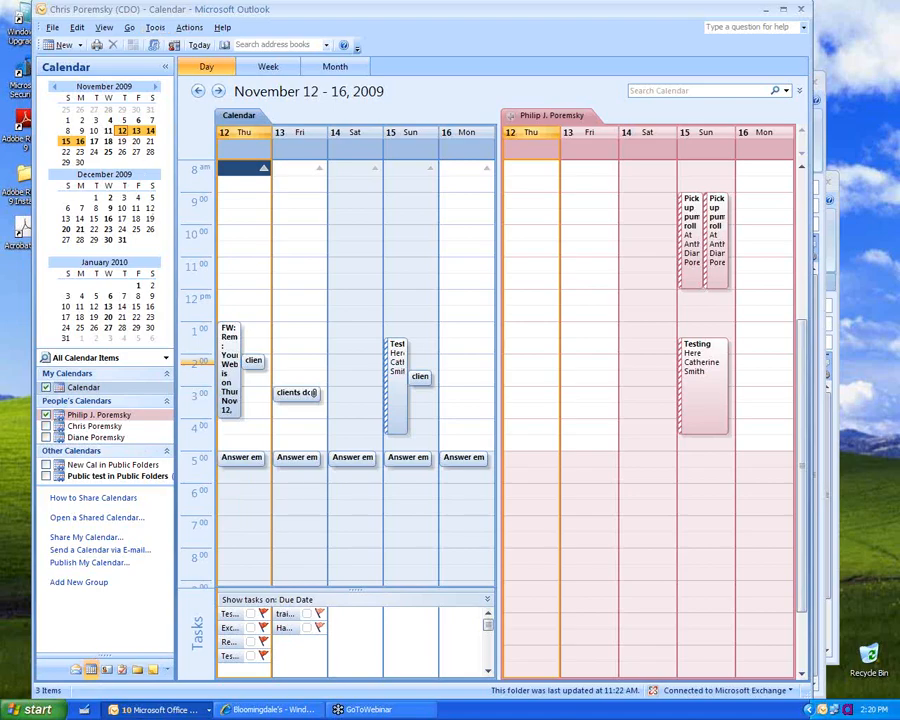
{"action": "left_click", "coordinate": [107, 668]}
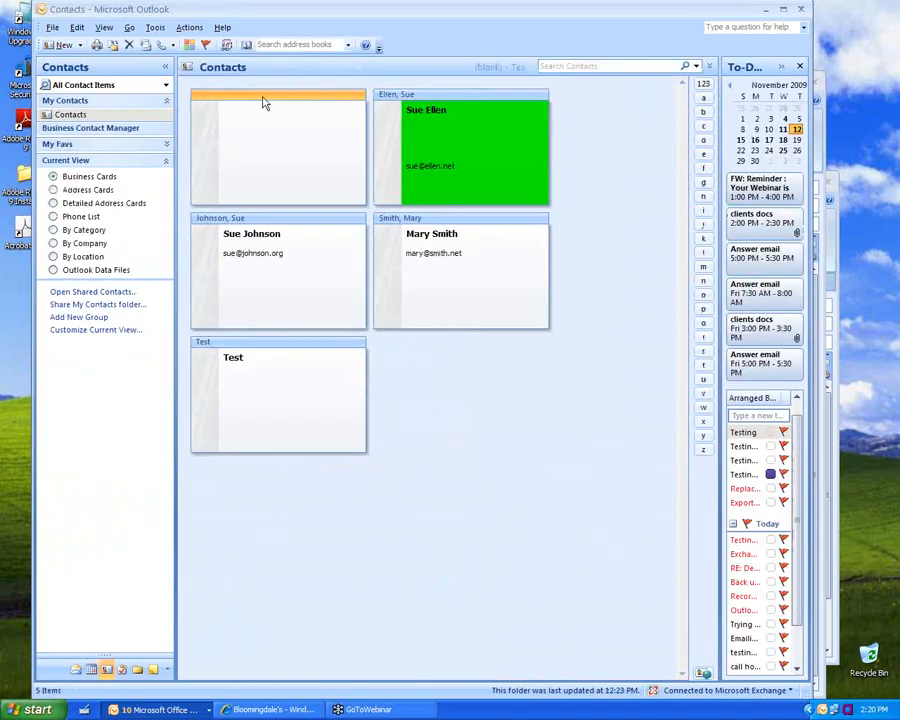
Step: Delete the blank, untitled contact card from the Contacts folder
{"action": "right_click", "coordinate": [263, 100]}
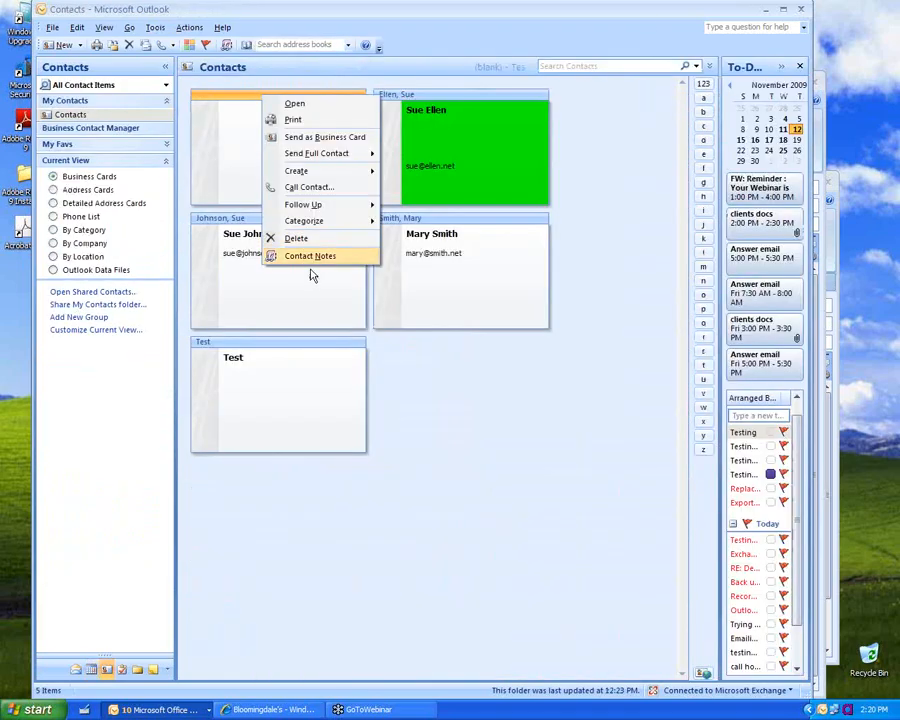
{"action": "left_click", "coordinate": [296, 239]}
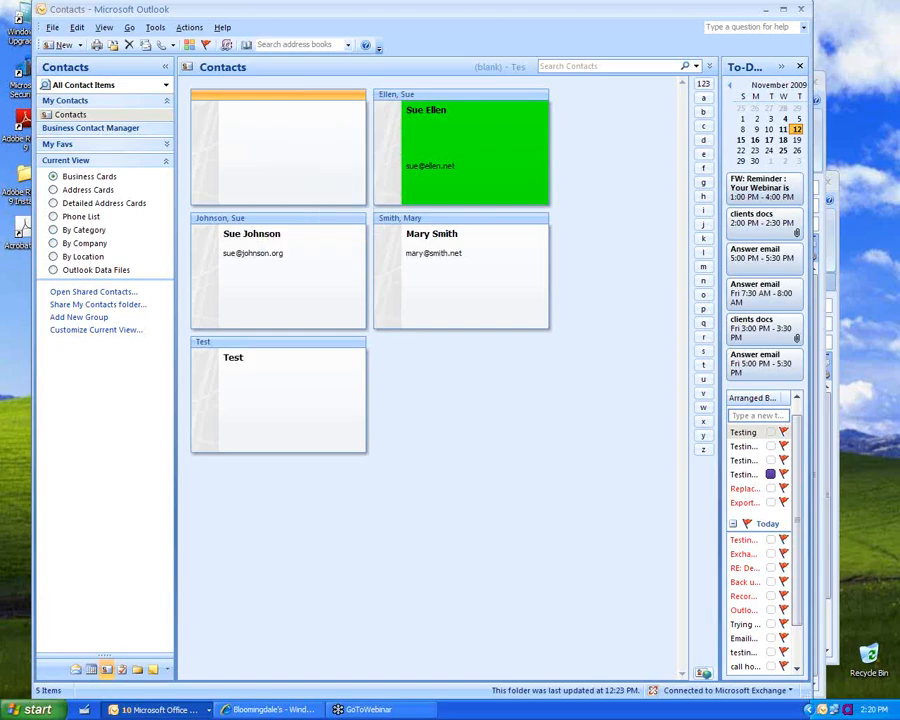
Step: Turn on the Advanced toolbar, switch contacts to Address Cards, then back to Business Cards
{"action": "right_click", "coordinate": [515, 45]}
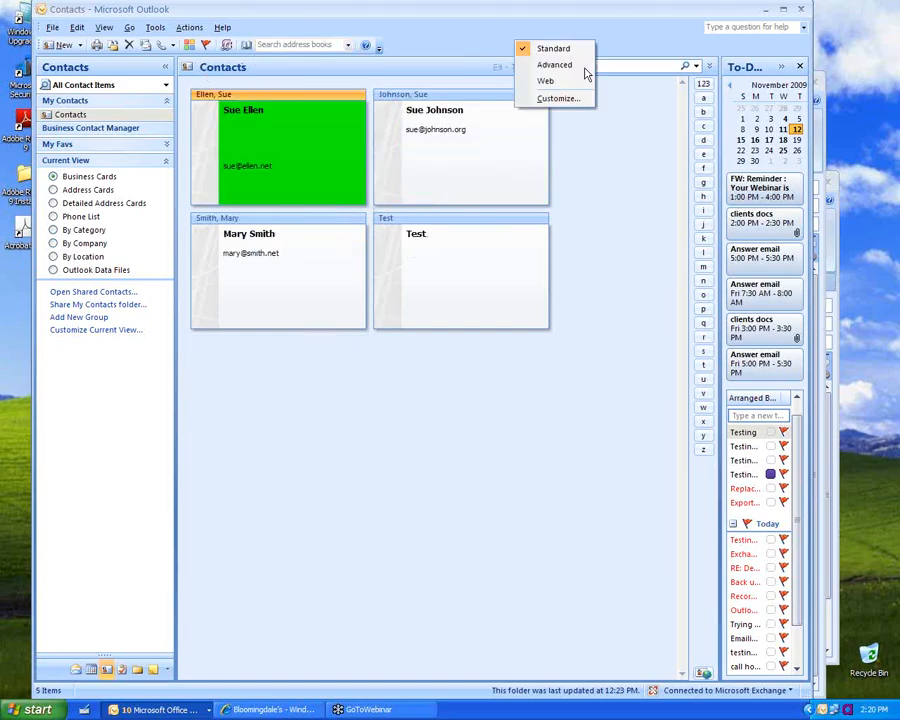
{"action": "left_click", "coordinate": [573, 68]}
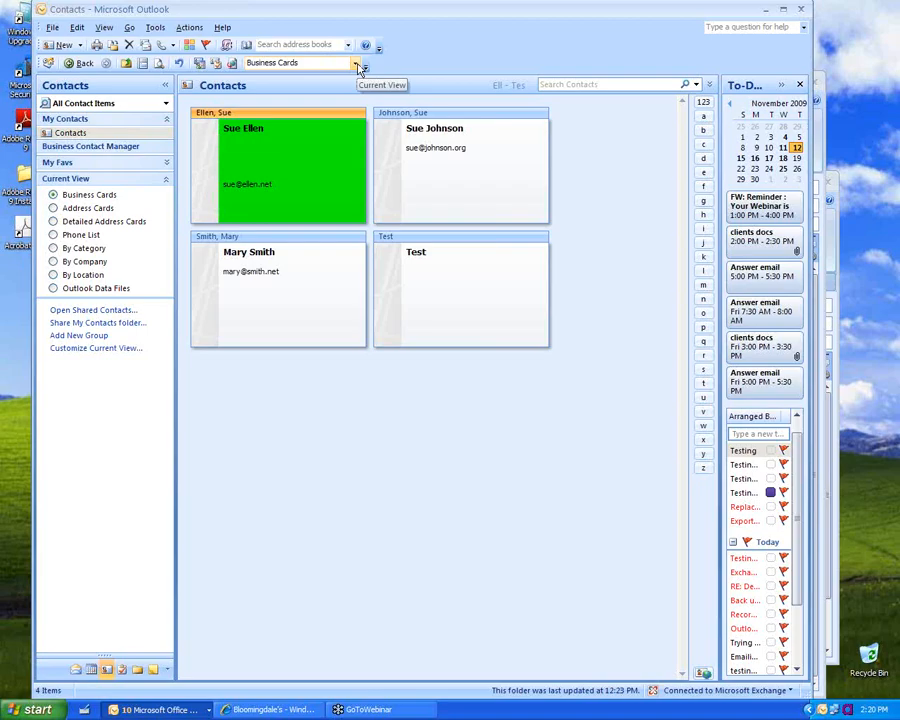
{"action": "left_click", "coordinate": [355, 63]}
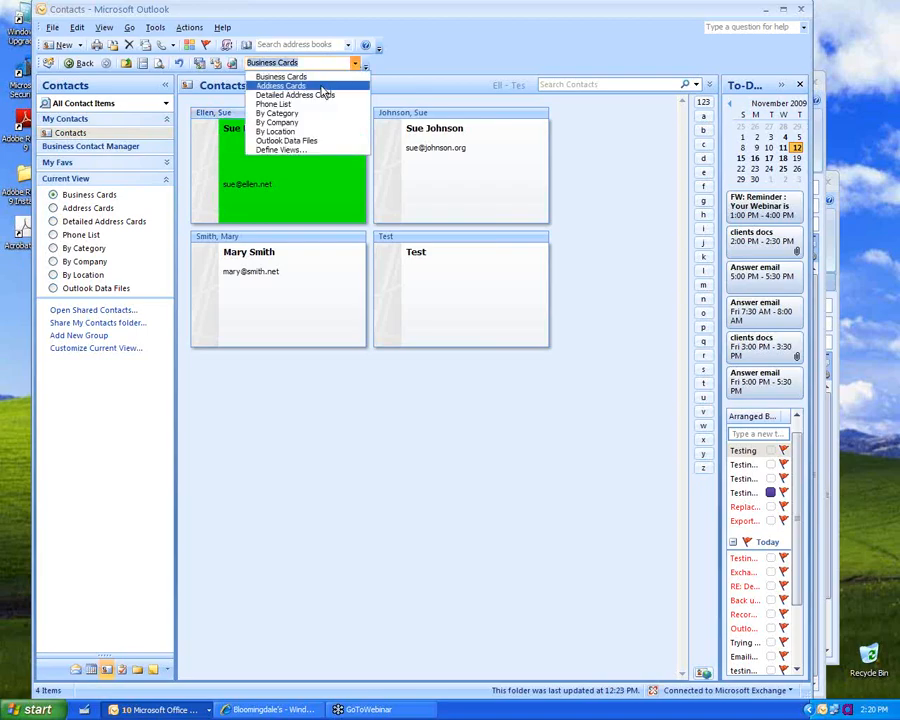
{"action": "left_click", "coordinate": [321, 87]}
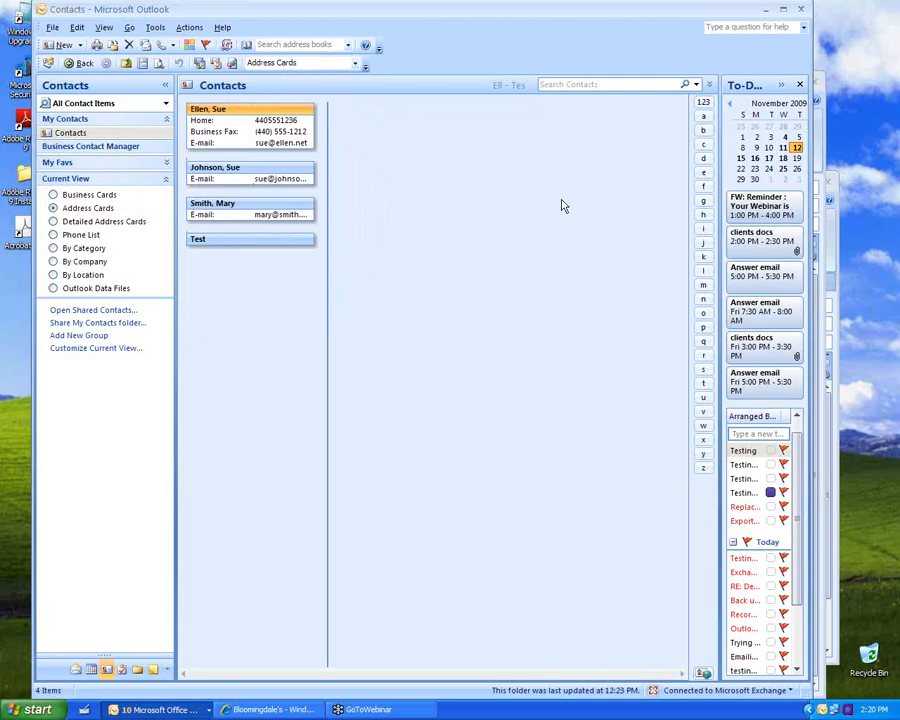
{"action": "left_click", "coordinate": [356, 64]}
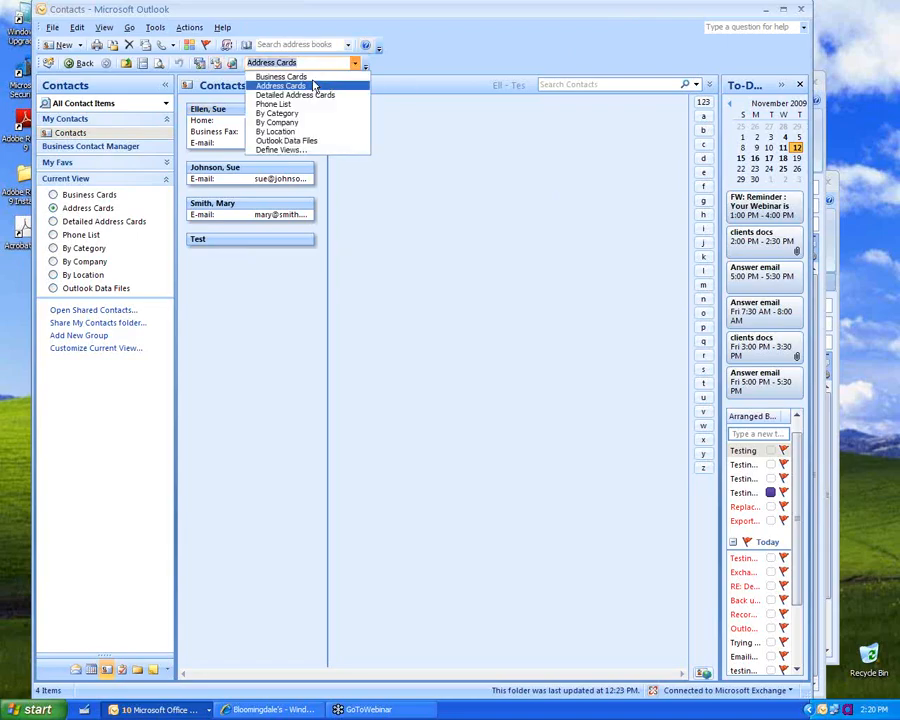
{"action": "left_click", "coordinate": [281, 76]}
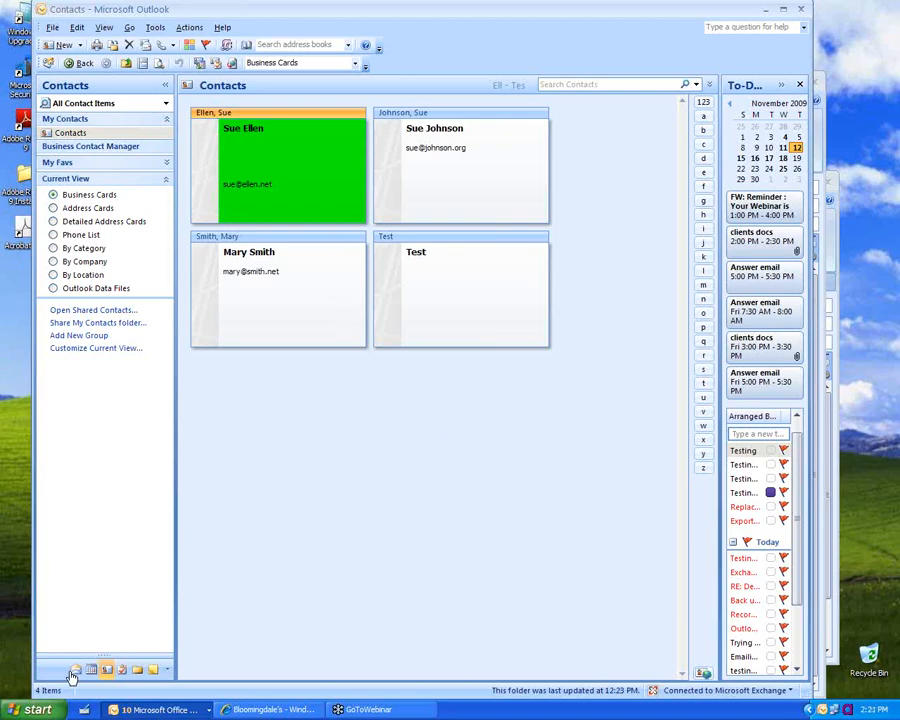
Step: Open a new mail message, shrink its window, and review its Message Options unchanged
{"action": "left_click", "coordinate": [82, 47]}
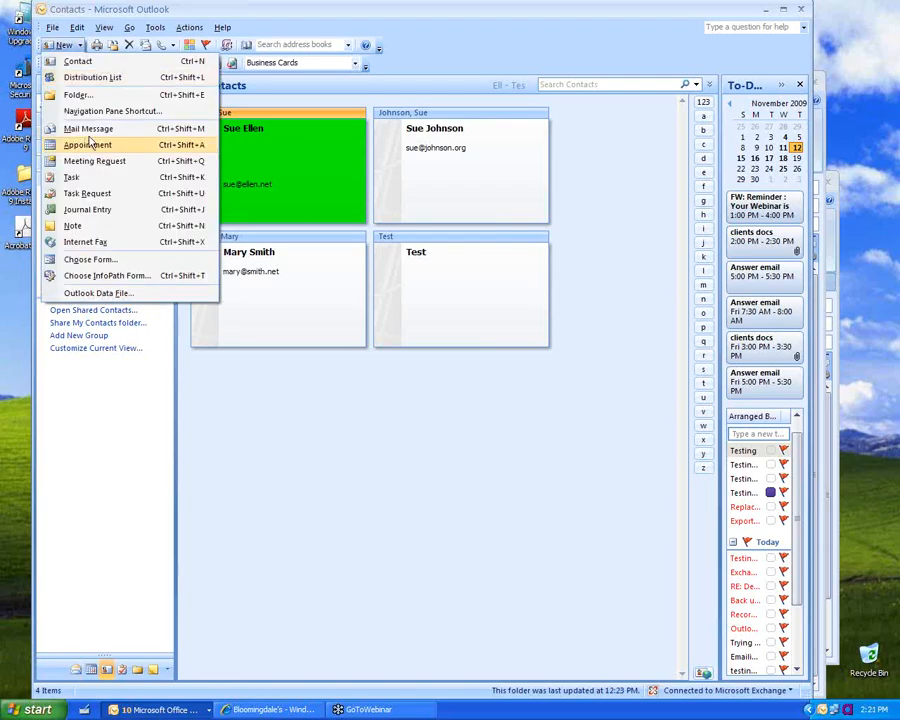
{"action": "left_click", "coordinate": [427, 267]}
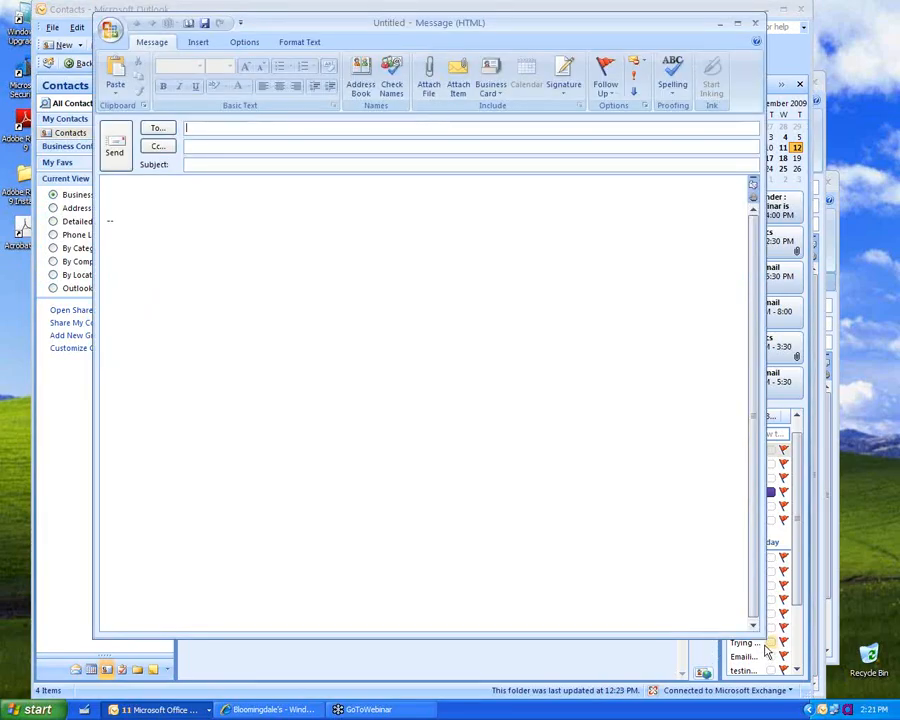
{"action": "left_click_drag", "start_coordinate": [760, 634], "coordinate": [644, 494]}
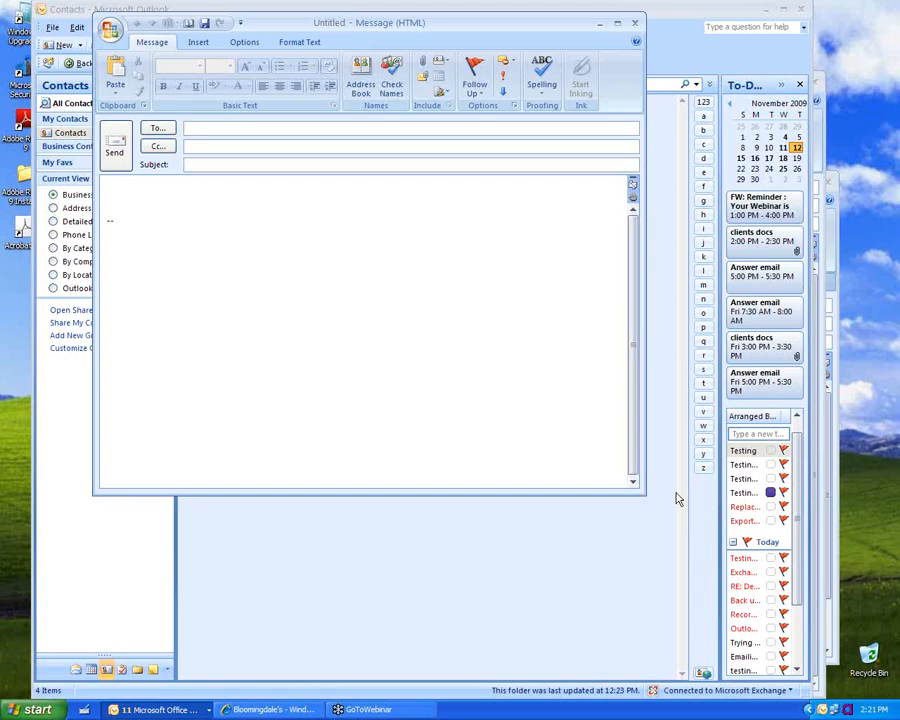
{"action": "left_click", "coordinate": [516, 108]}
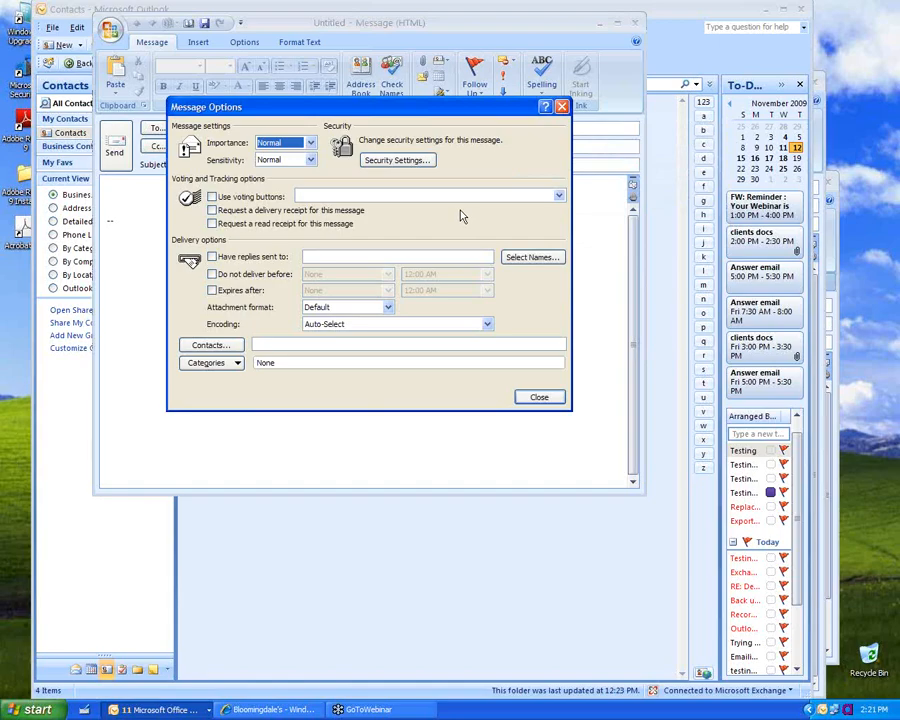
{"action": "left_click", "coordinate": [552, 398]}
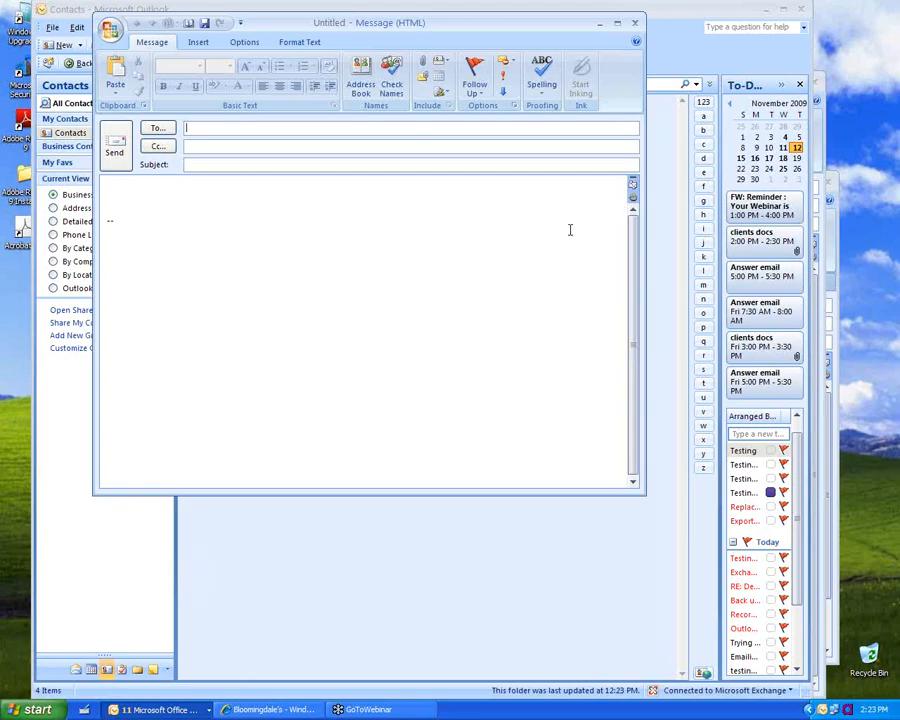
Step: Close the blank unsent message and look through the Tools menu
{"action": "left_click", "coordinate": [635, 28]}
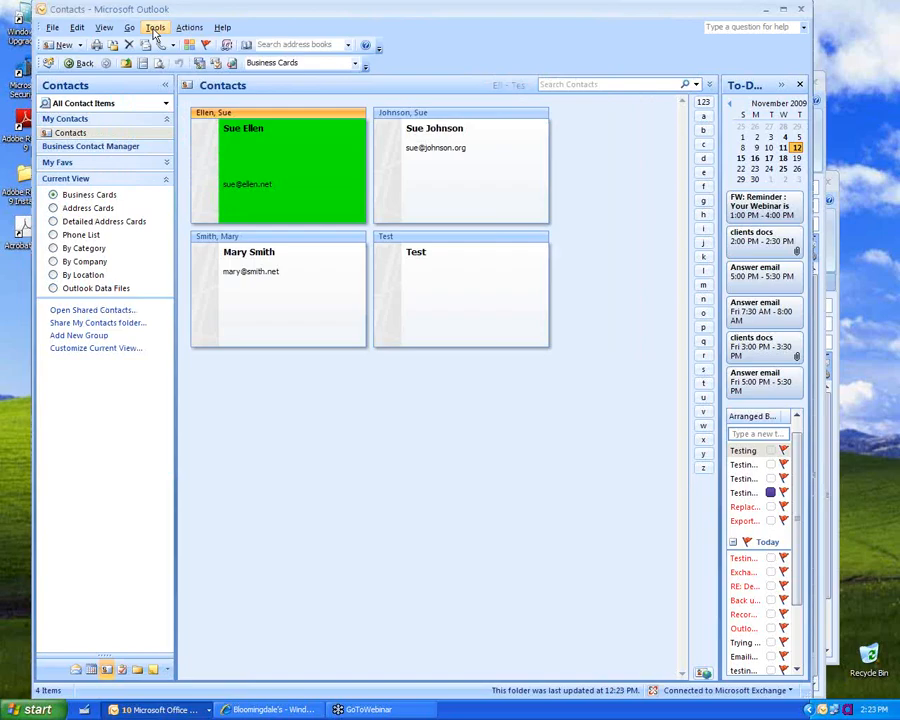
{"action": "left_click", "coordinate": [154, 30]}
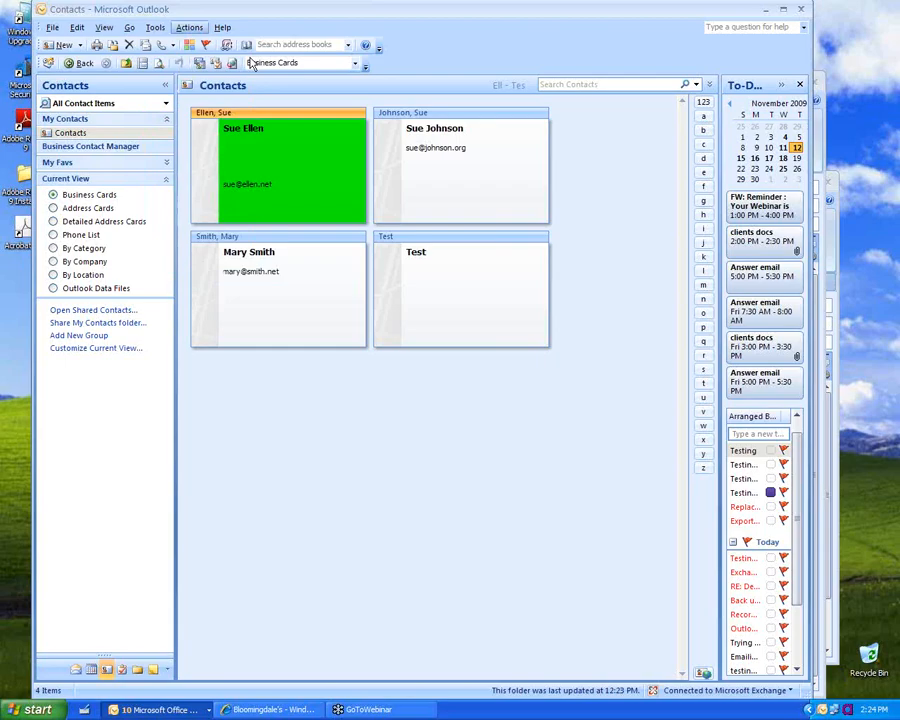
Step: In the Out of Office Assistant, turn on auto-replies with the internal message 'test'
{"action": "left_click", "coordinate": [54, 27]}
{"action": "left_click", "coordinate": [155, 27]}
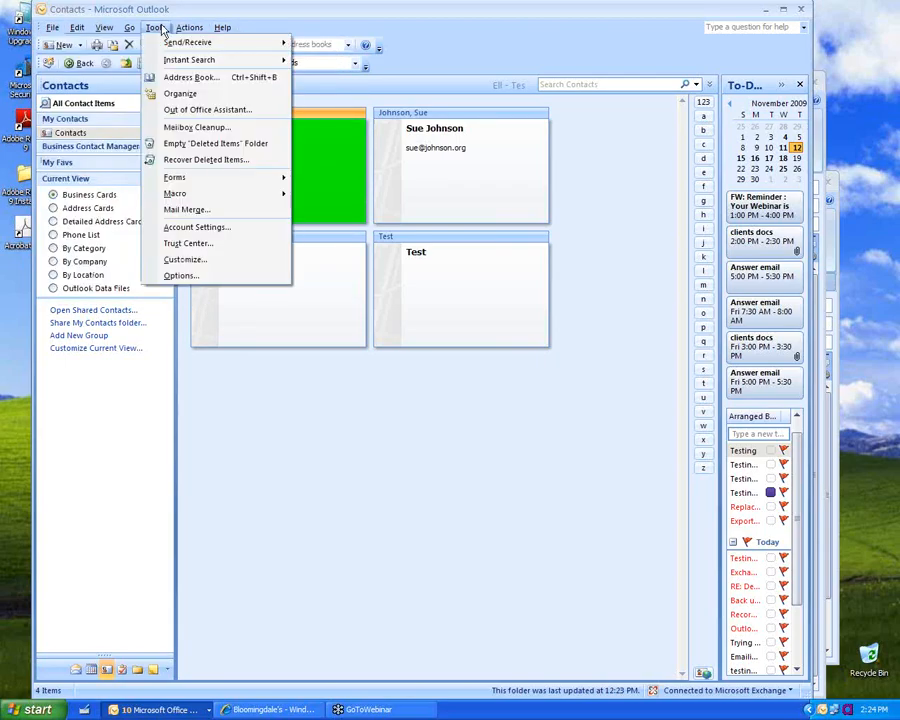
{"action": "left_click", "coordinate": [202, 115]}
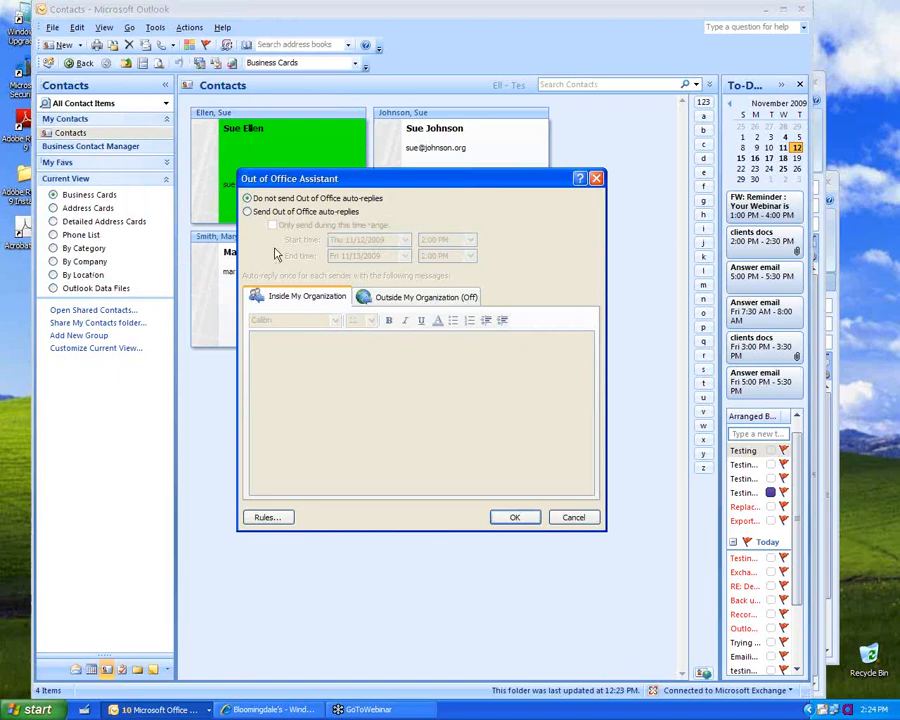
{"action": "left_click", "coordinate": [249, 214]}
{"action": "left_click", "coordinate": [303, 415]}
{"action": "type", "text": "test"}
Step: Copy the 'test' reply to the outside-senders message, then cancel the Out of Office Assistant
{"action": "key", "text": "ctrl+a"}
{"action": "key", "text": "ctrl+c"}
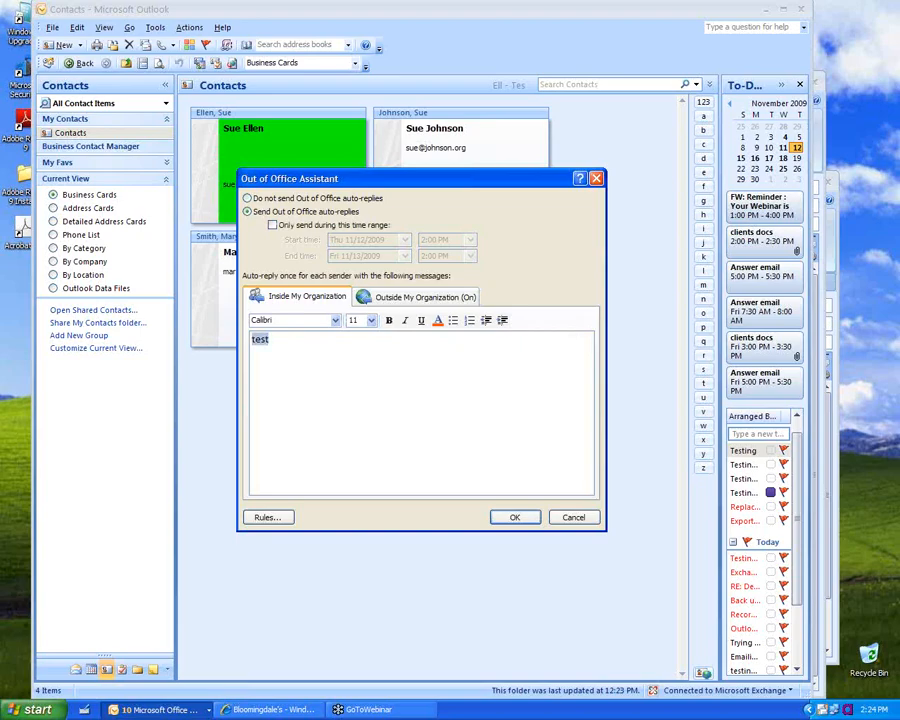
{"action": "left_click", "coordinate": [404, 298]}
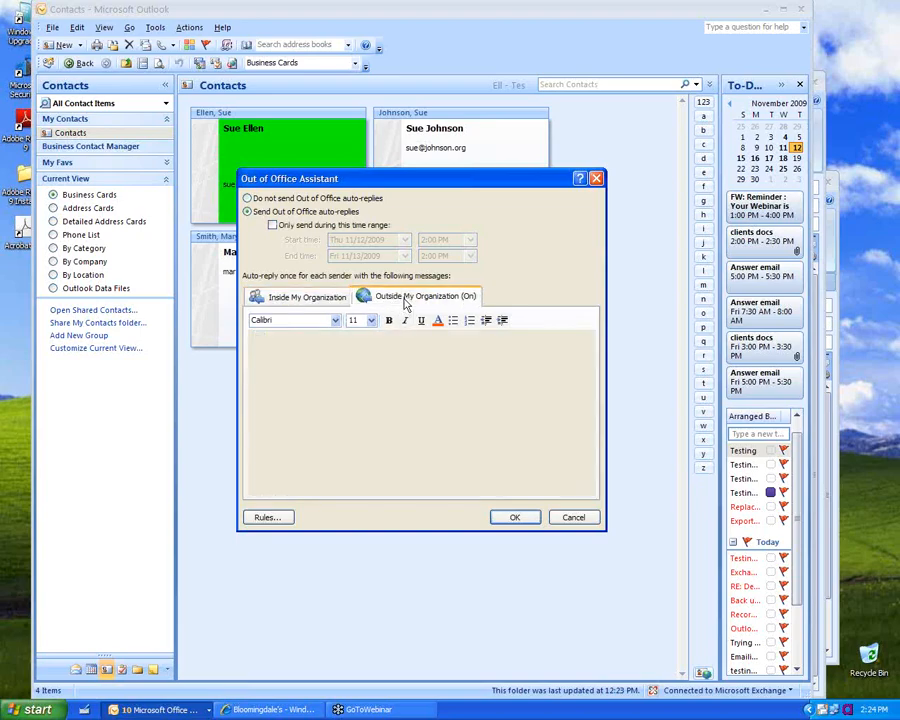
{"action": "key", "text": "ctrl+v"}
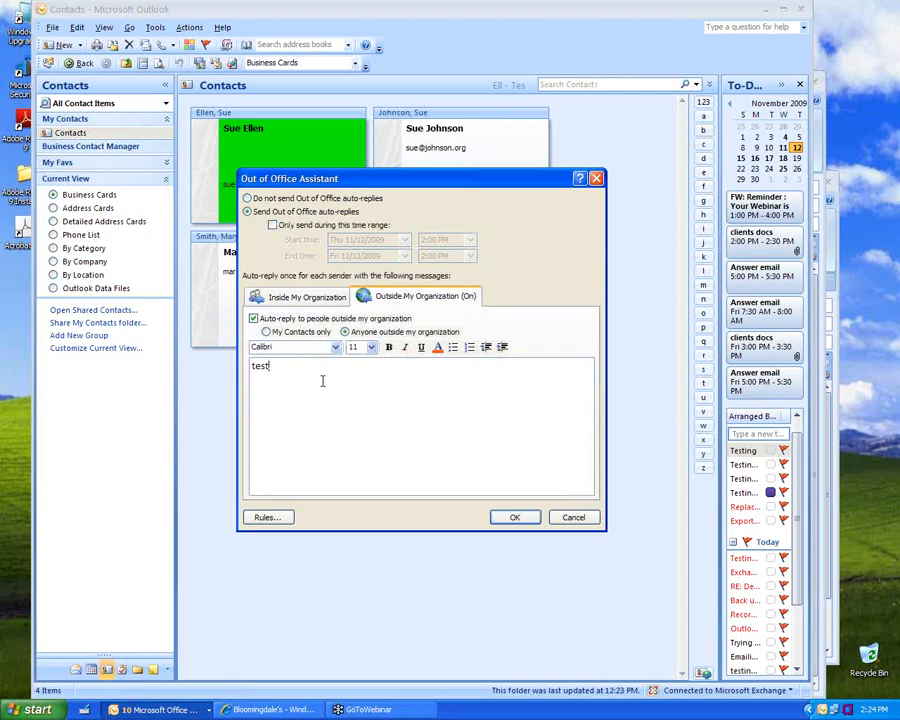
{"action": "left_click", "coordinate": [303, 297]}
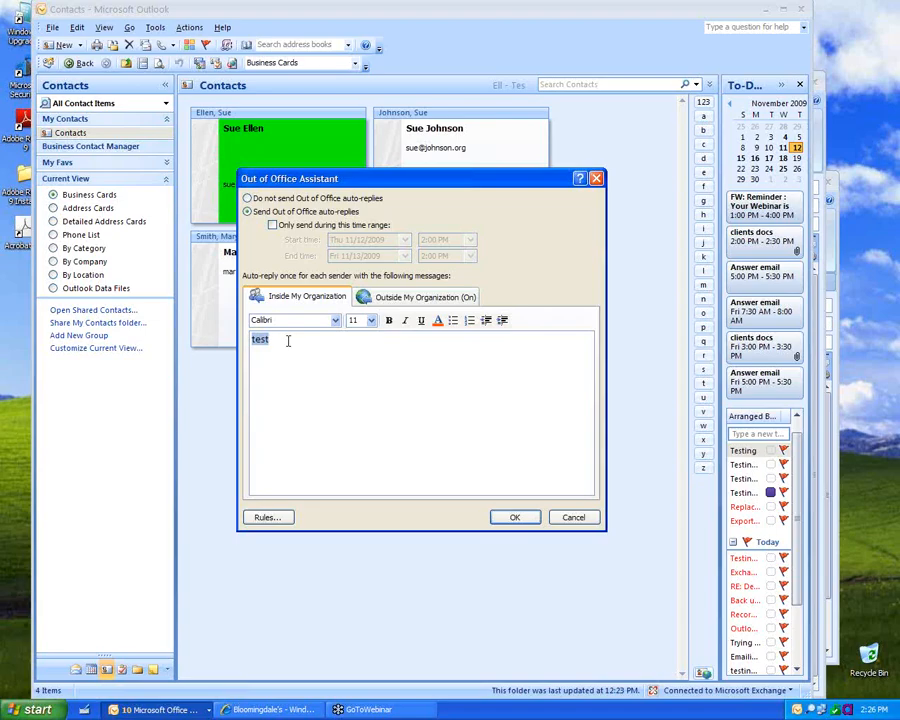
{"action": "left_click", "coordinate": [593, 519]}
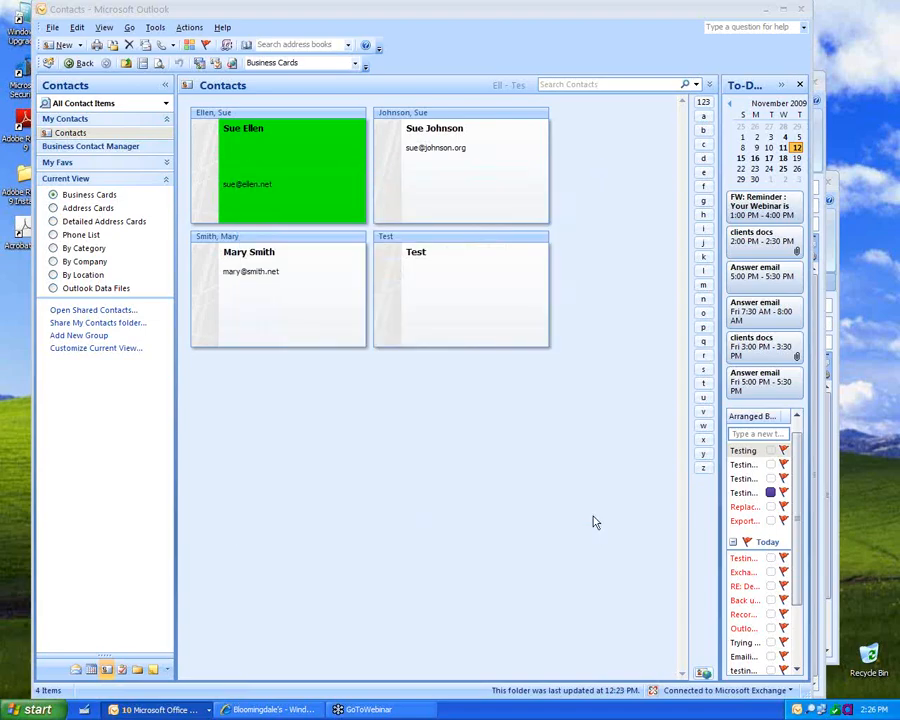